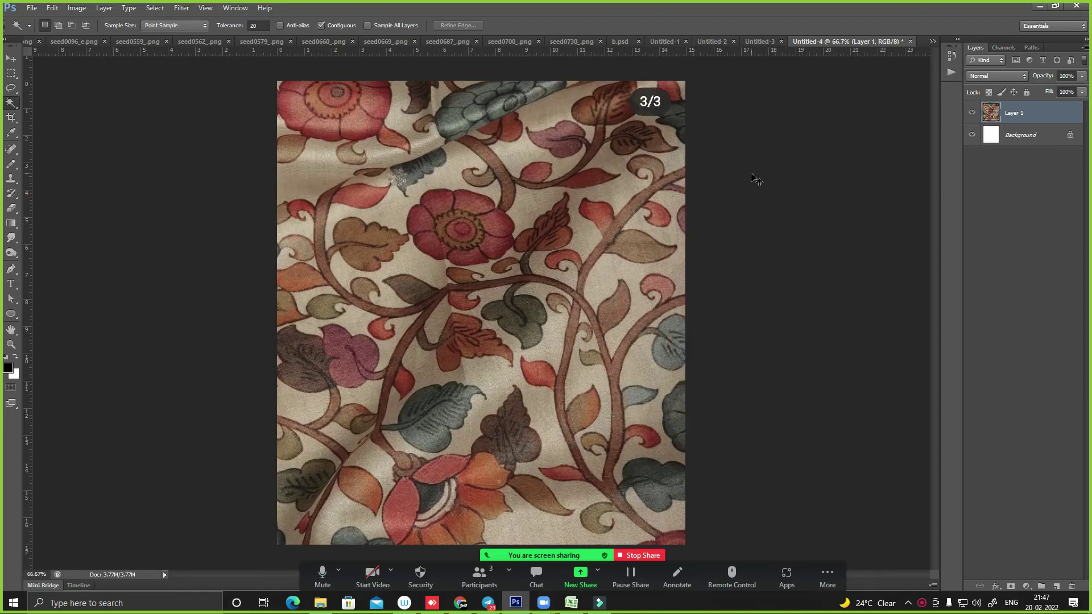
- Zoom out and select the entire floral fabric image on Layer 1
key(ctrl+minus)
right_click(521, 297)
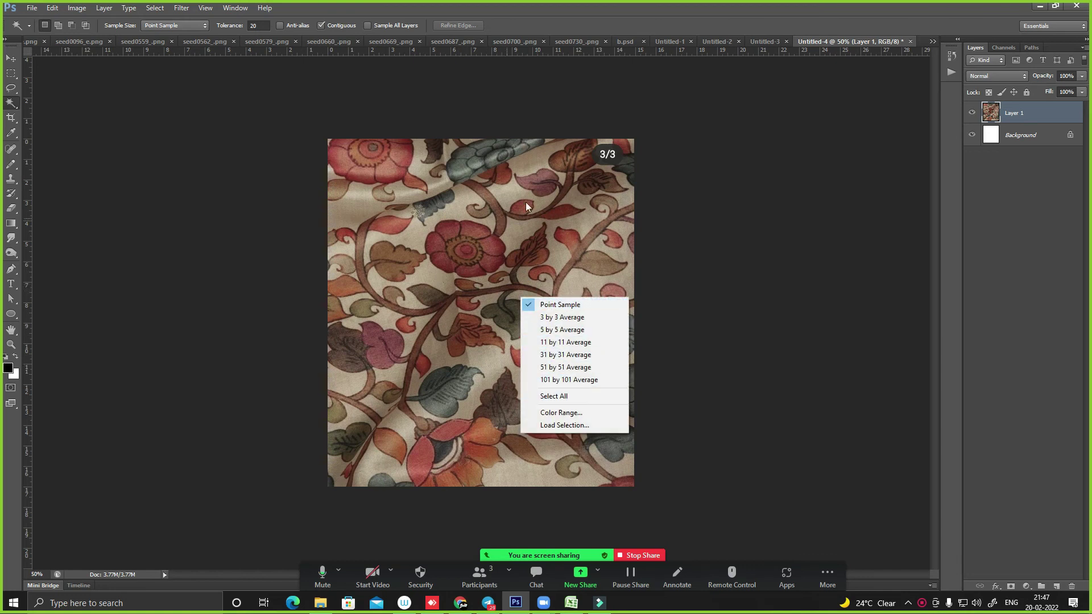
key(Escape)
key(ctrl+a)
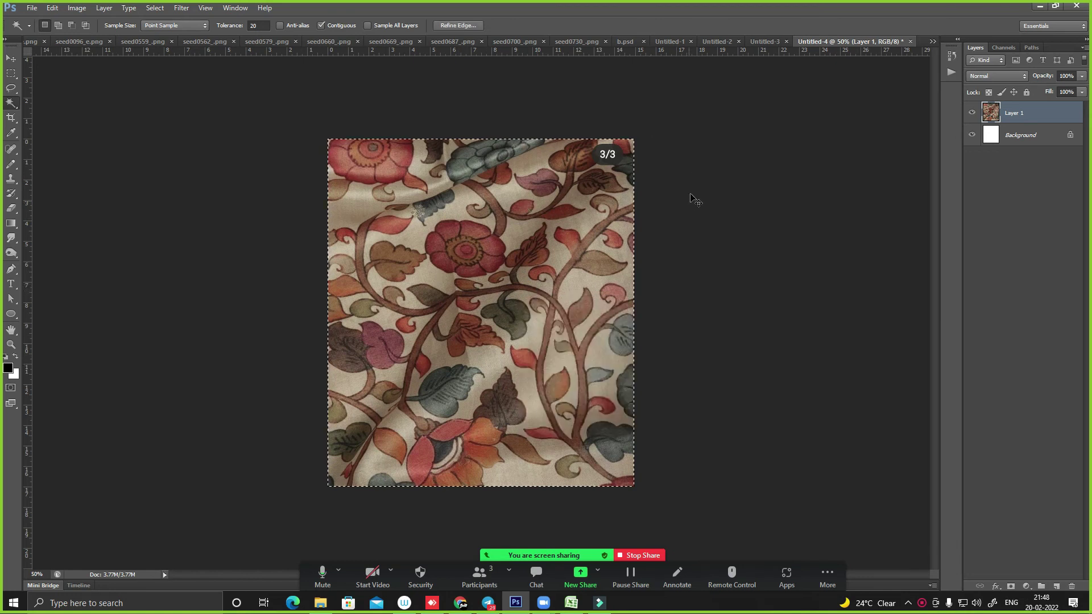
- Open a new Chrome tab on the Yandex Images page
click(461, 603)
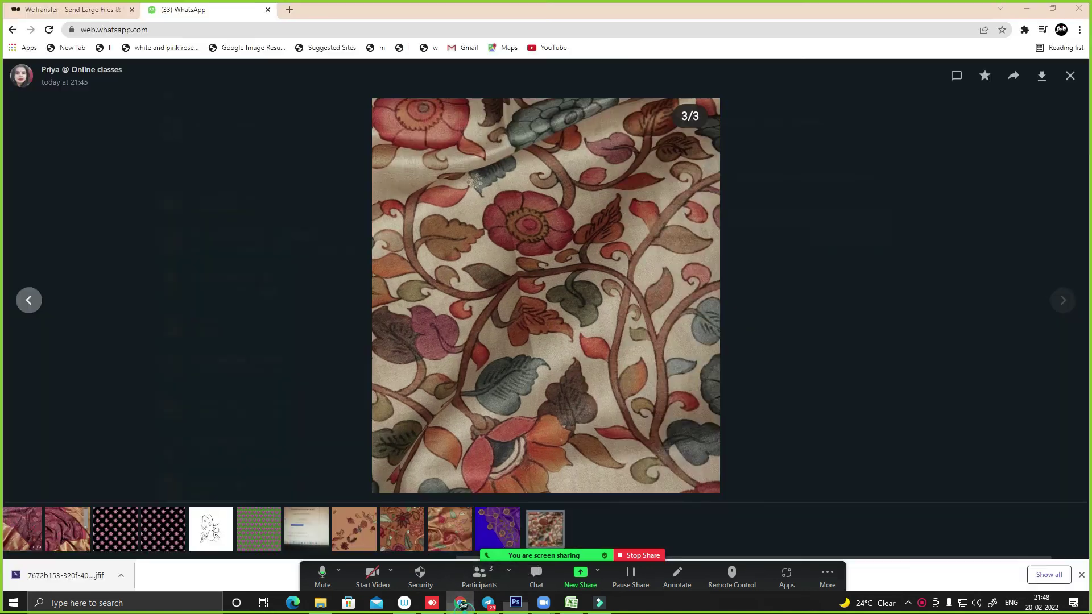
click(286, 16)
text(Ya)
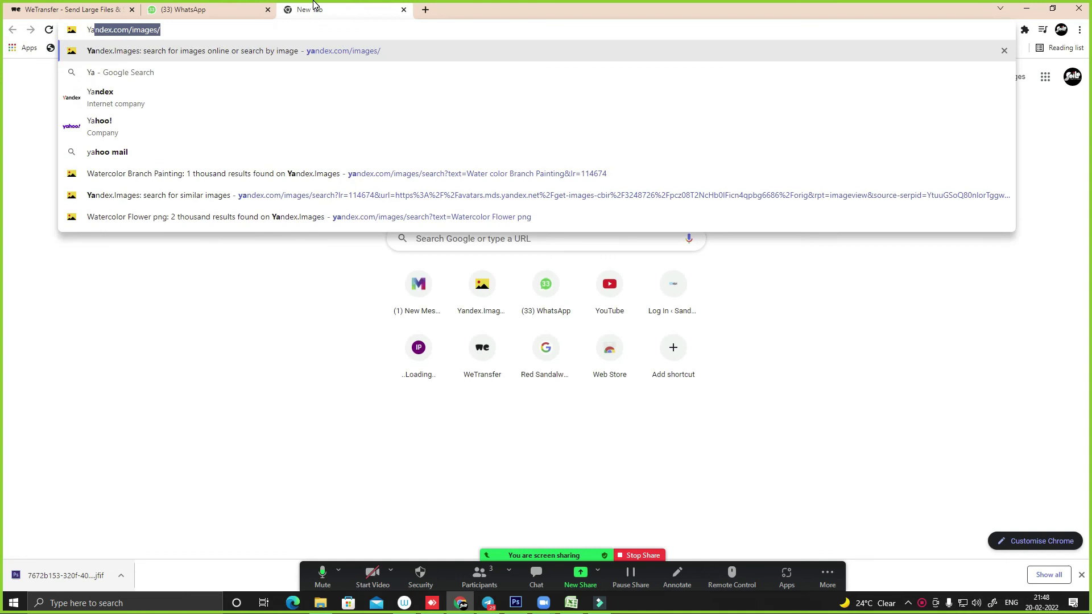
key(Right)
key(Return)
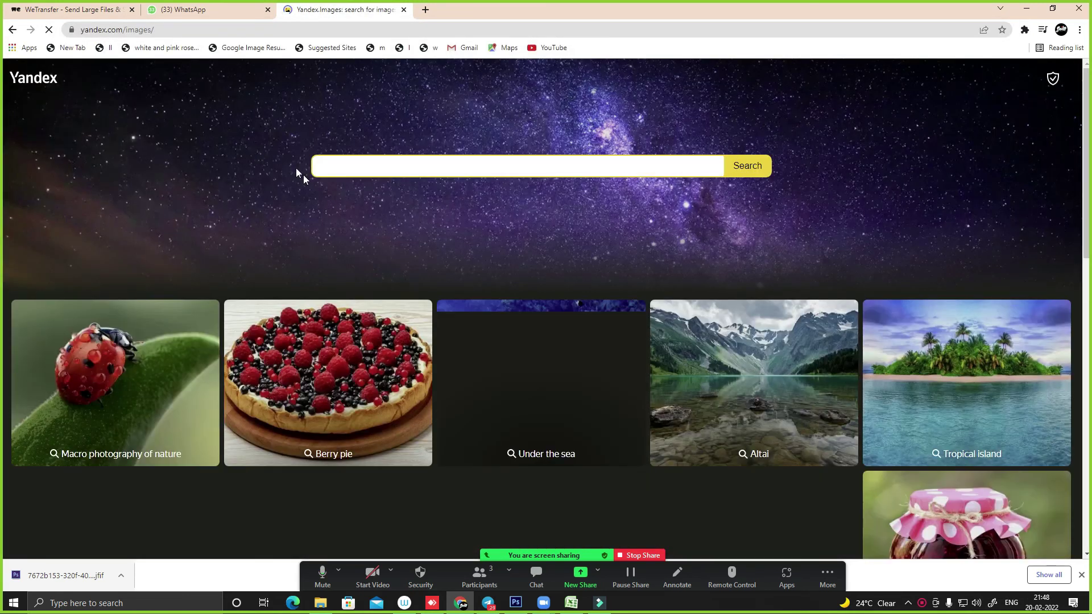
- Set the Yandex page to image search and focus its search field
click(401, 166)
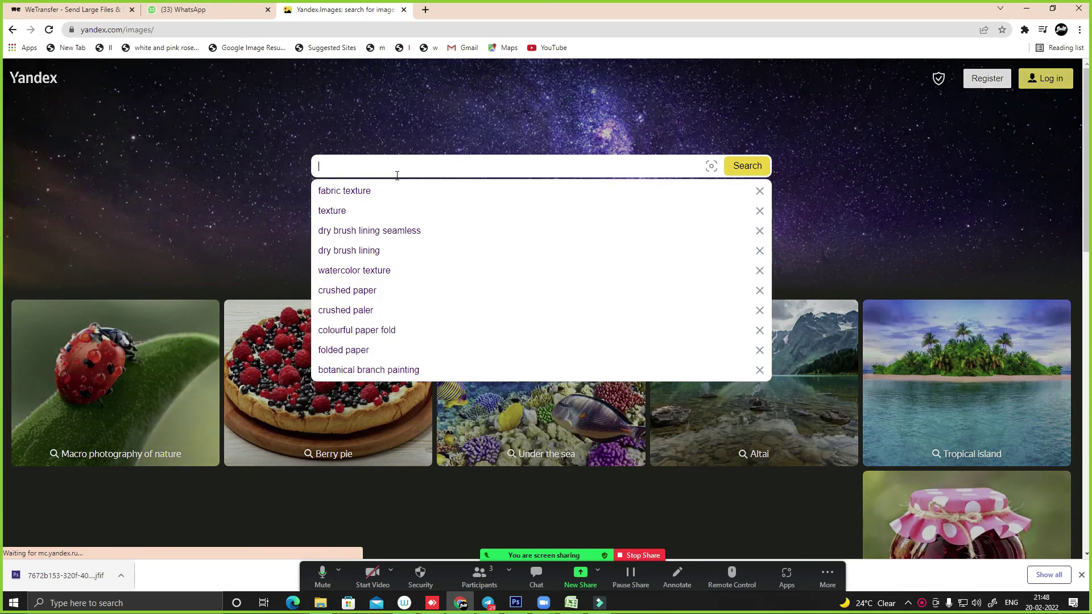
click(210, 166)
click(468, 192)
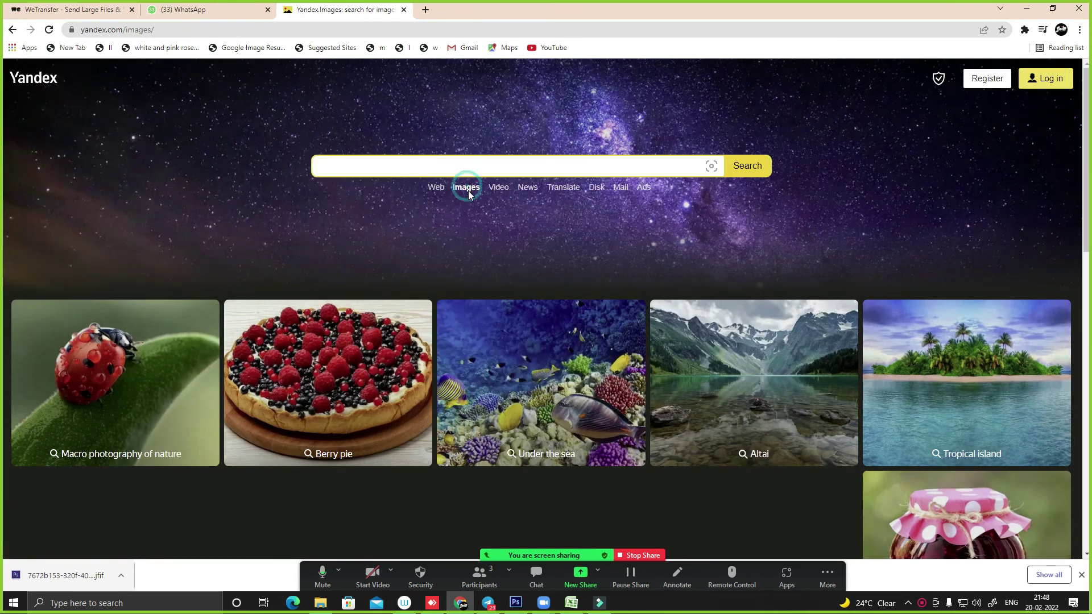
click(471, 186)
click(476, 165)
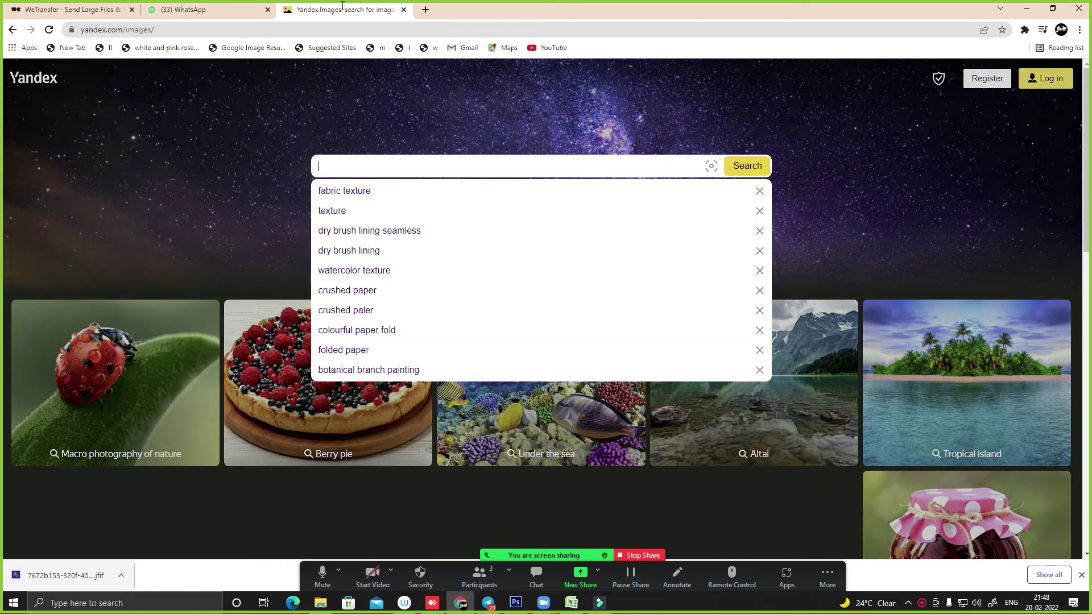
- Copy the fabric image from Photoshop and paste it into Yandex's search-by-image panel
key(alt+Tab)
key(ctrl+c)
key(alt+Tab)
key(ctrl+v)
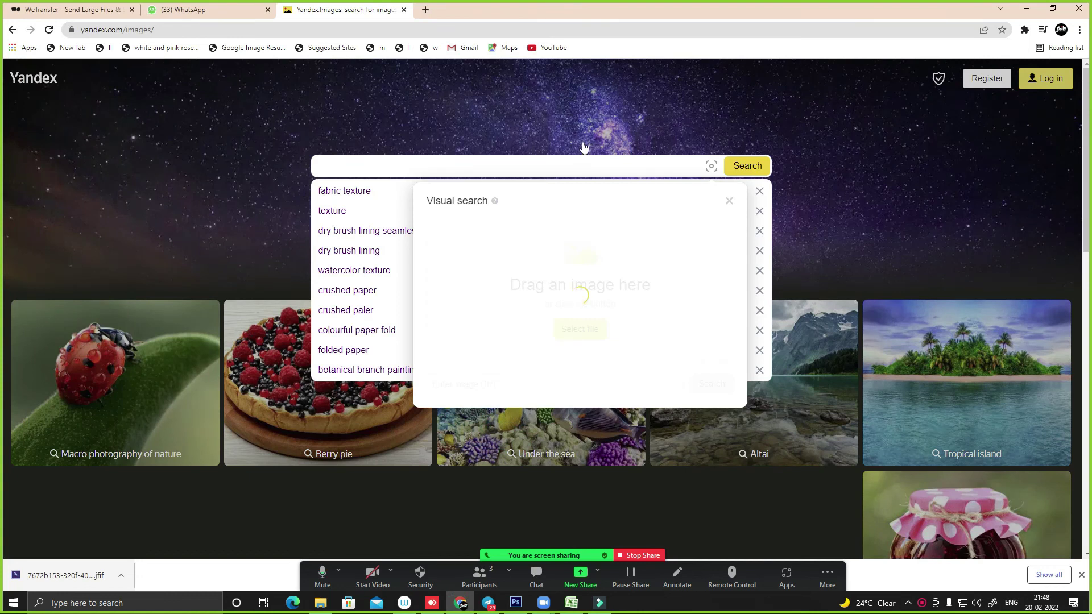
click(330, 117)
- Search Yandex Images for 'Flower', glancing back at the fabric document
click(384, 162)
text(Flower)
key(Return)
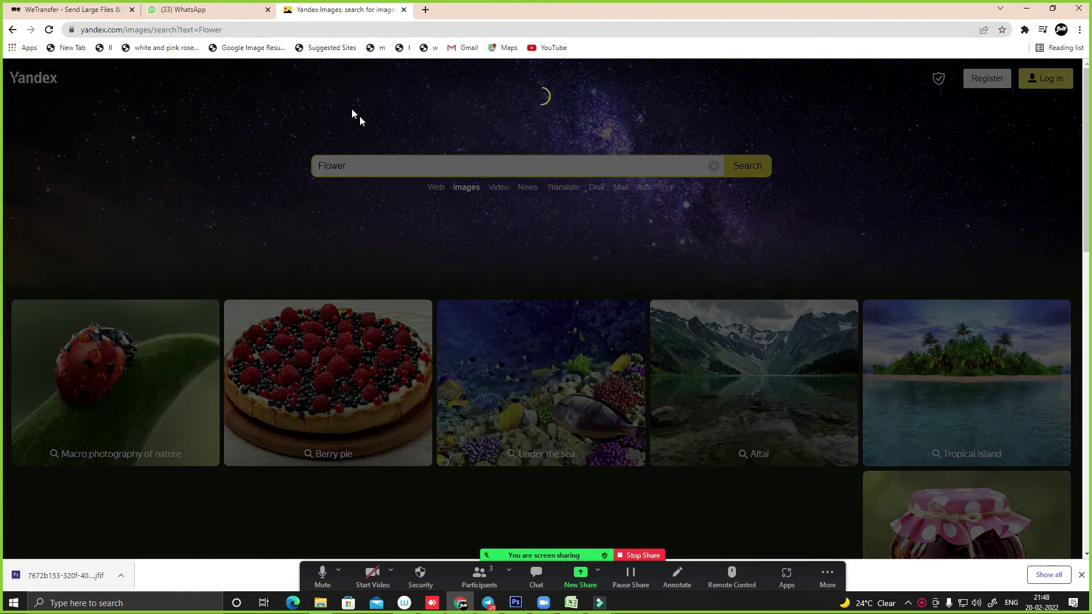
key(alt+Tab)
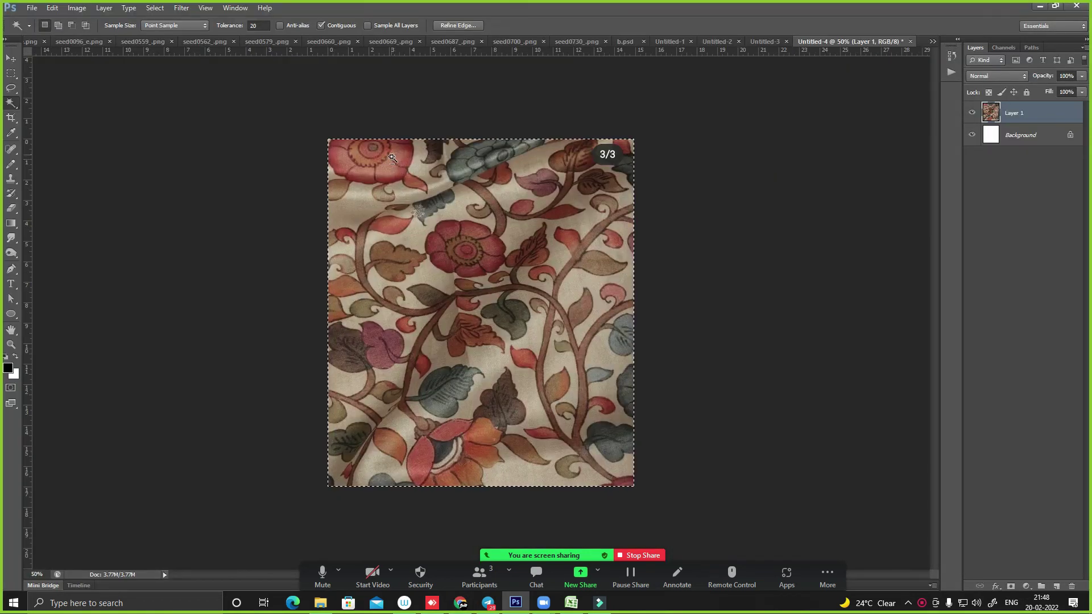
key(alt+Tab)
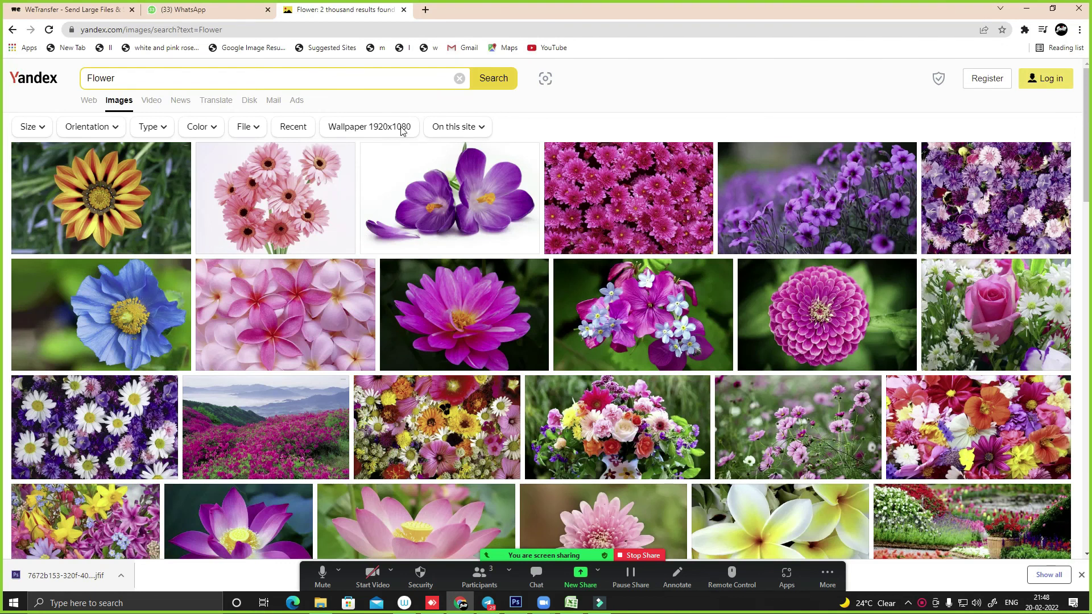
- Upload the fabric photo to Yandex, scroll the similar-image results, then return to Photoshop
click(249, 76)
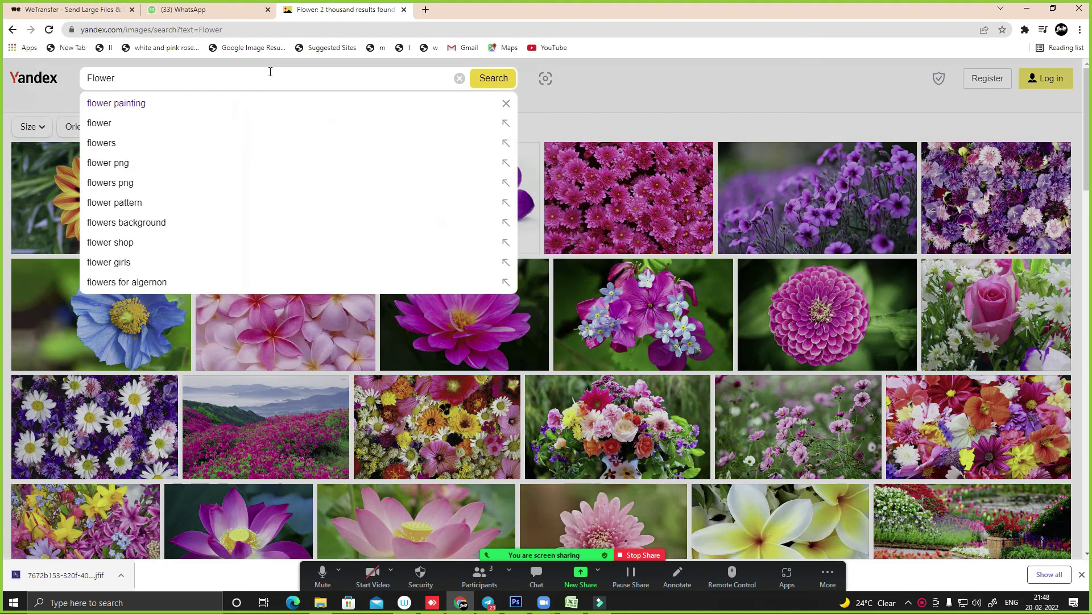
click(545, 78)
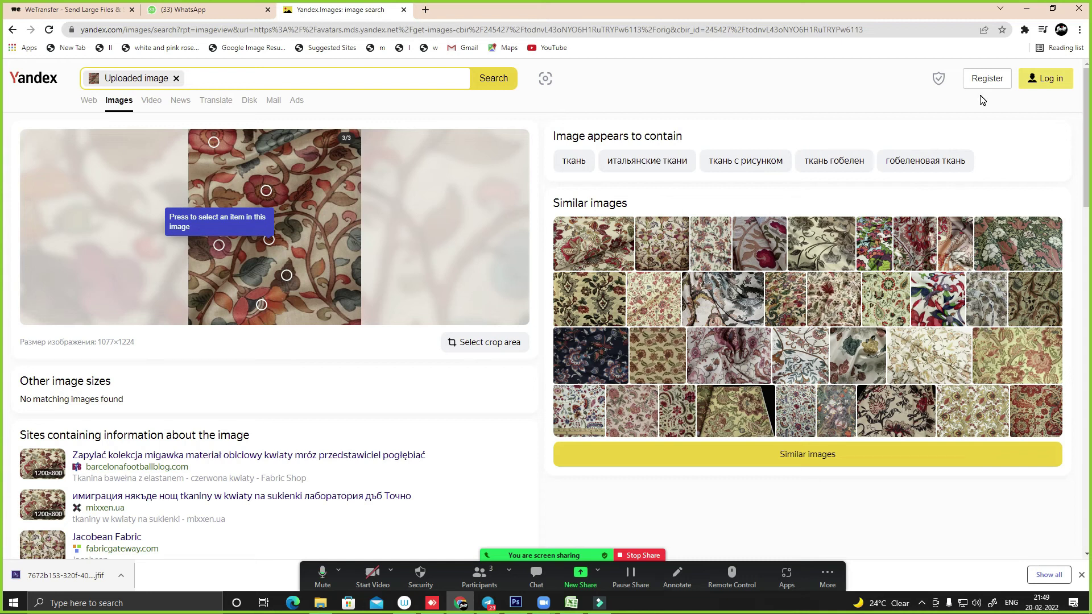
scroll(1087, 152, down, 5)
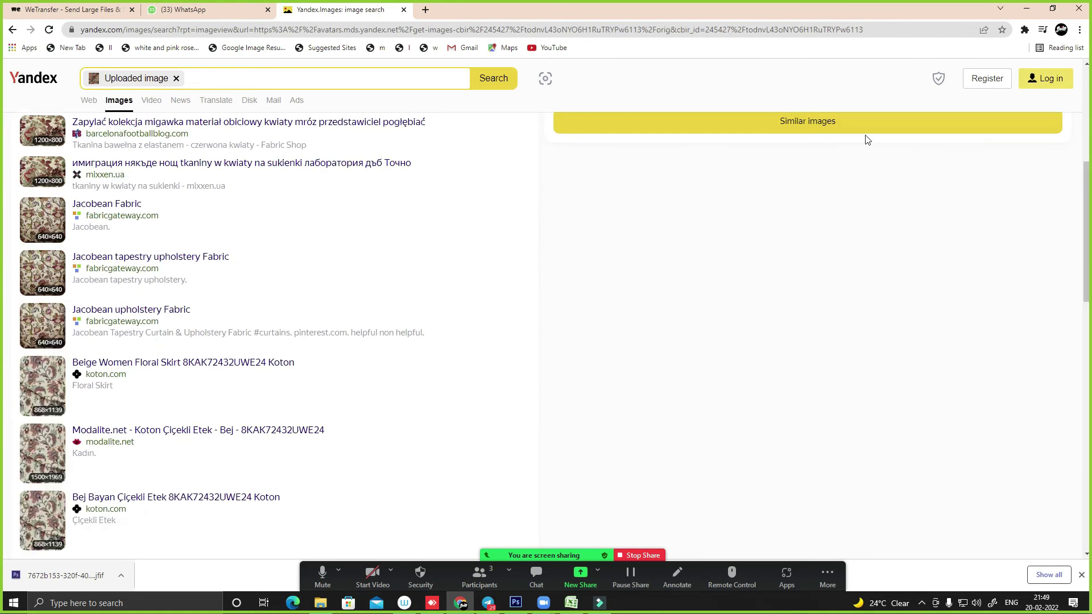
key(alt+Tab)
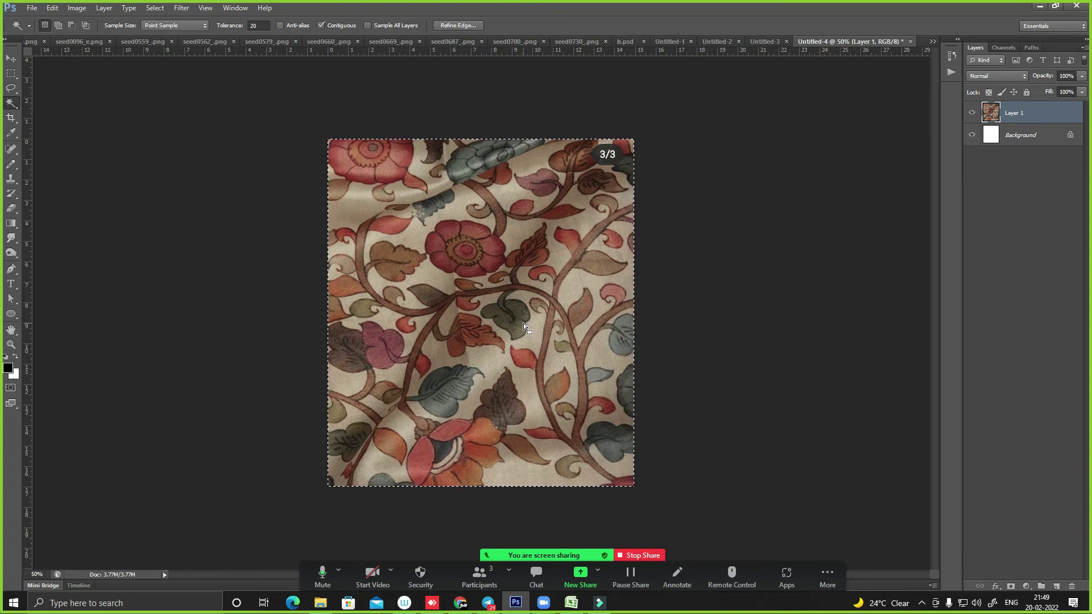
key(alt+Tab)
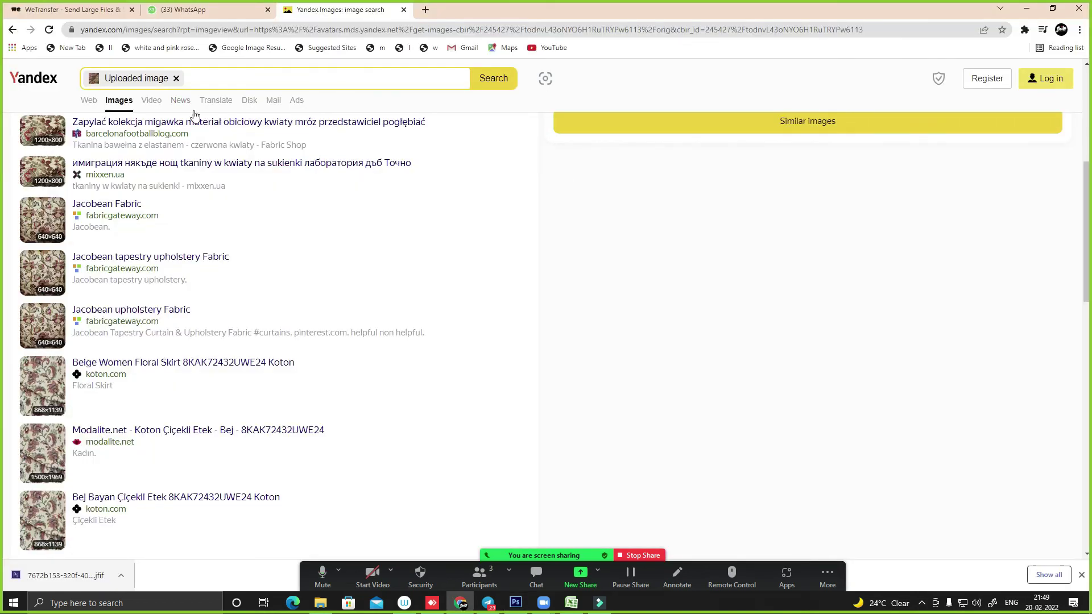
key(alt+Tab)
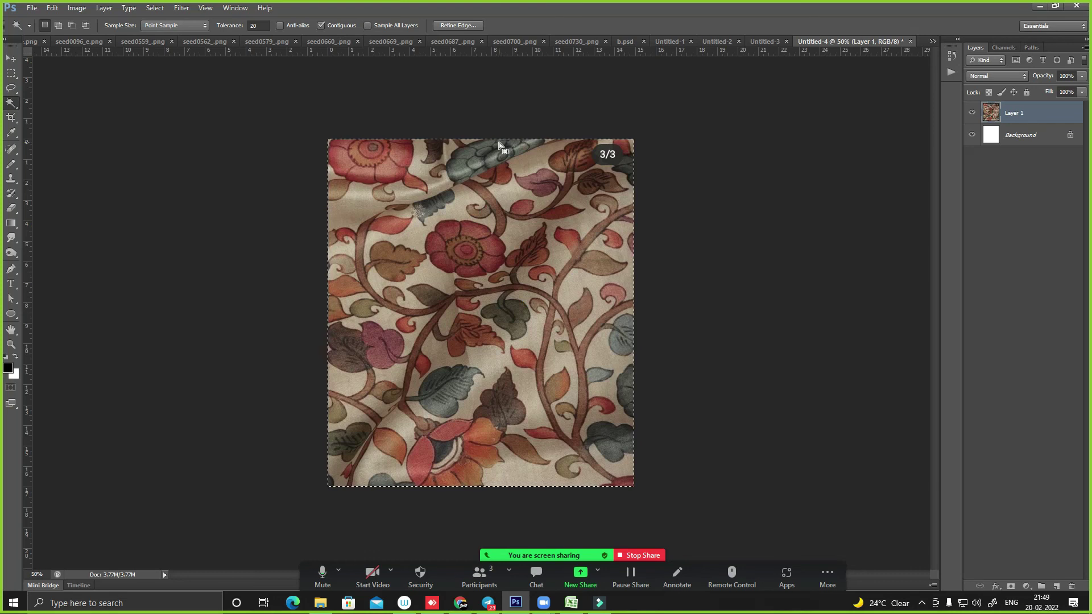
- Resample the fabric image to 150 pixels/inch in Image Size
key(alt+i)
key(i)
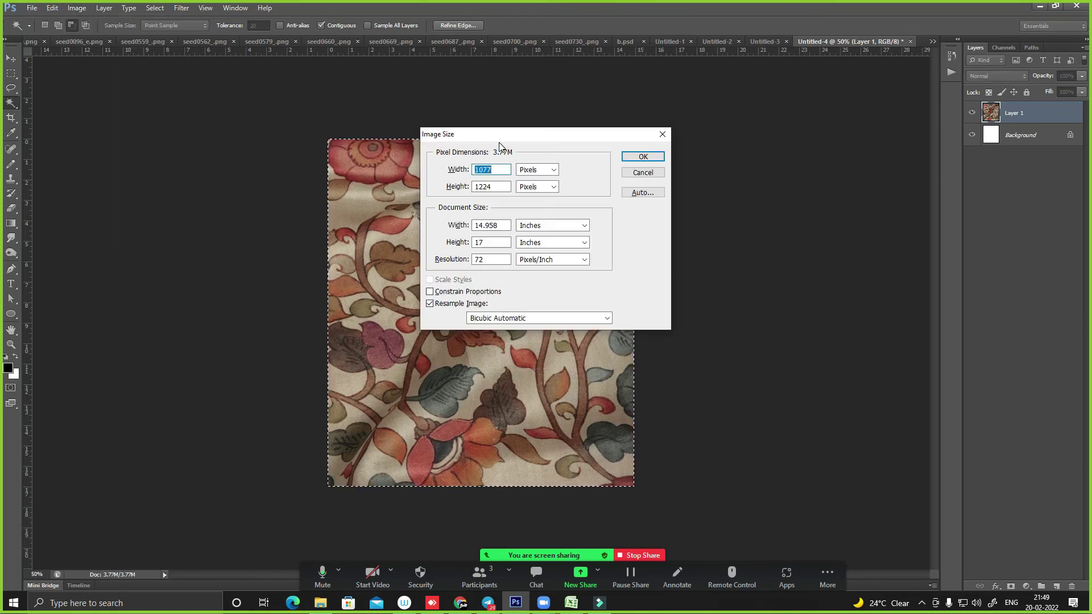
key(Tab)
key(Tab)
key(Tab)
key(Tab)
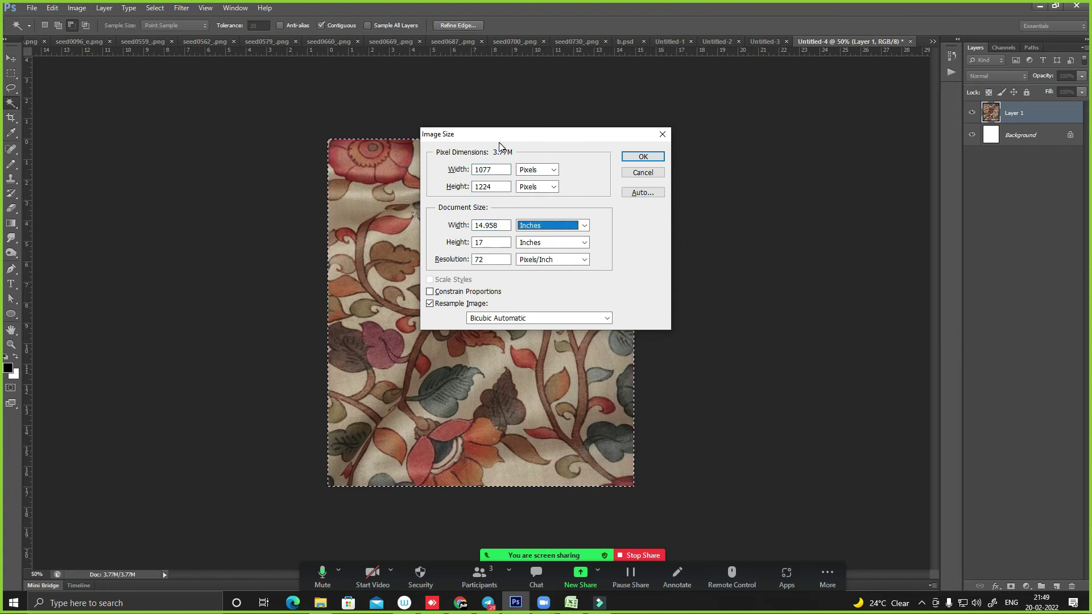
key(Tab)
key(Tab)
key(Tab)
text(150)
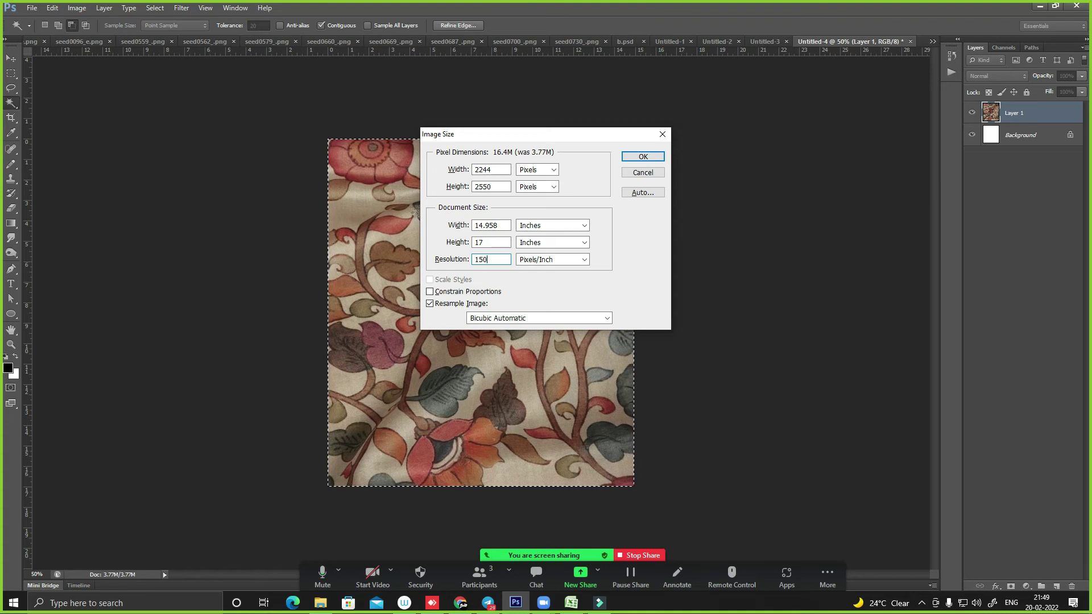
key(Return)
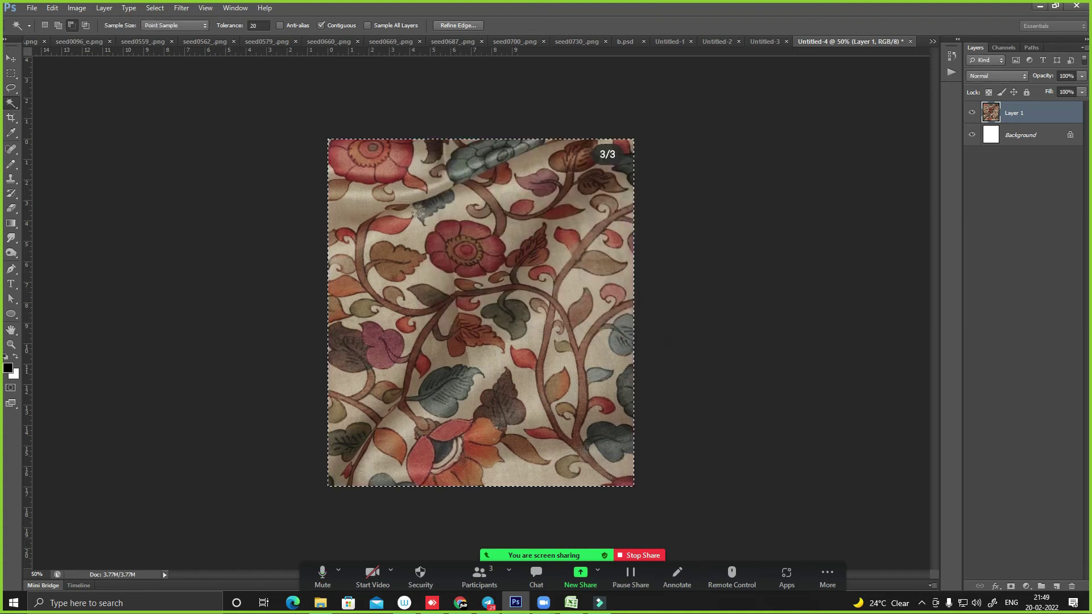
key(ctrl+minus)
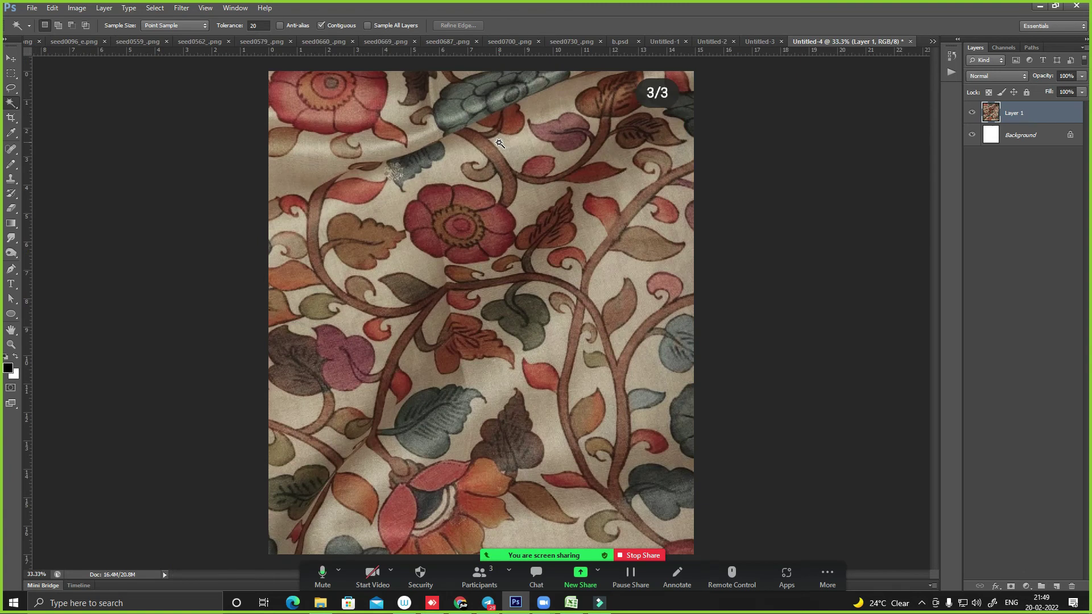
- Check the new pixel dimensions, then enlarge the canvas to 30 × 30 inches
key(alt+i)
key(i)
key(Tab)
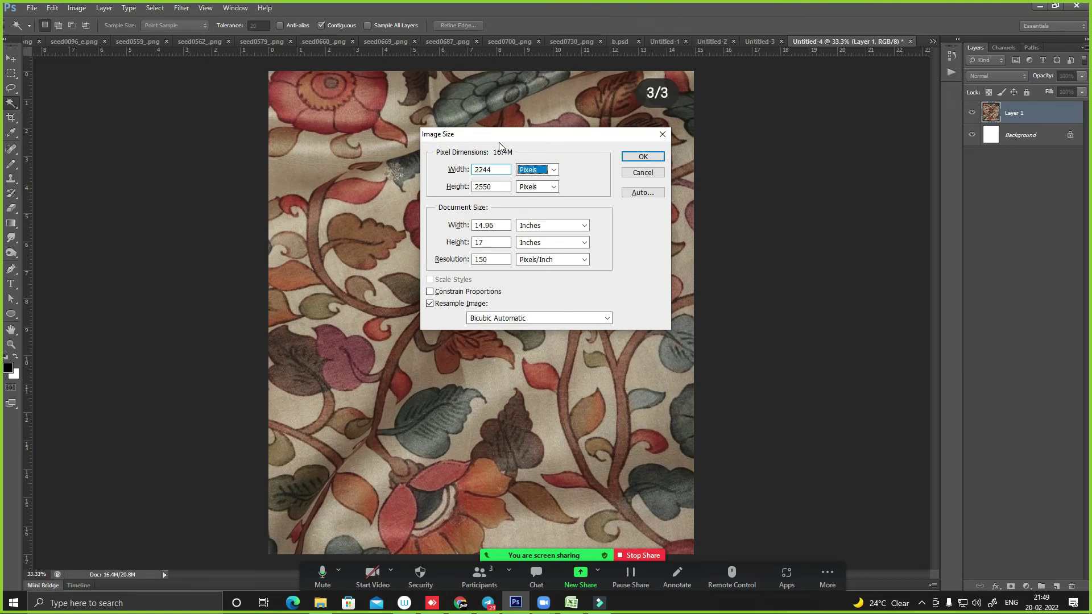
key(Escape)
key(alt+i)
key(s)
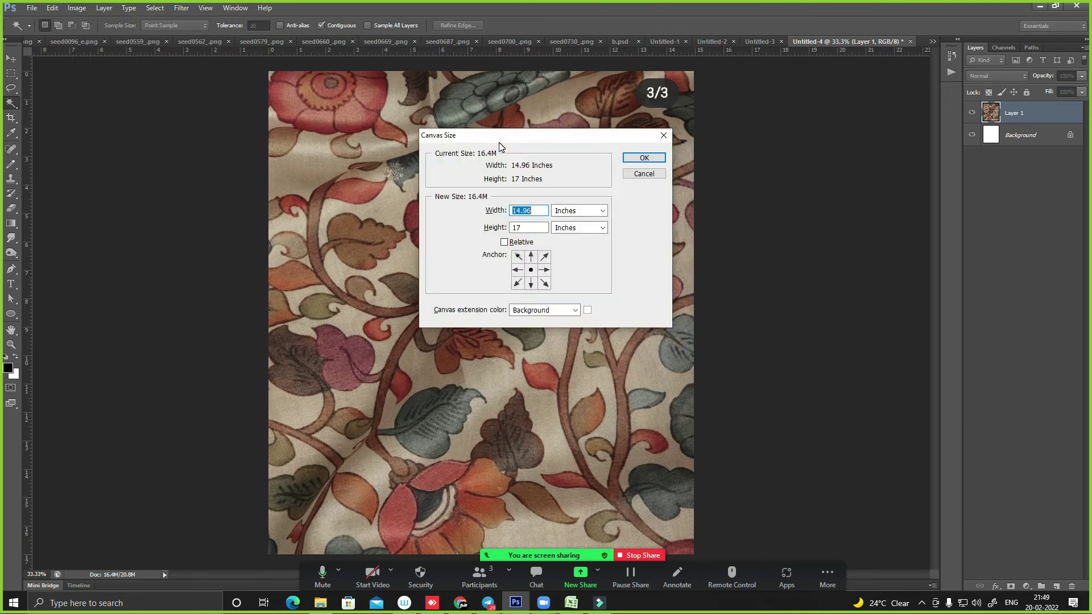
text(30)
text(30)
key(Return)
- Zoom in on the lower flowers and add an empty Layer 2 above the fabric
key(ctrl+minus)
key(ctrl+minus)
drag(431, 159, 625, 373)
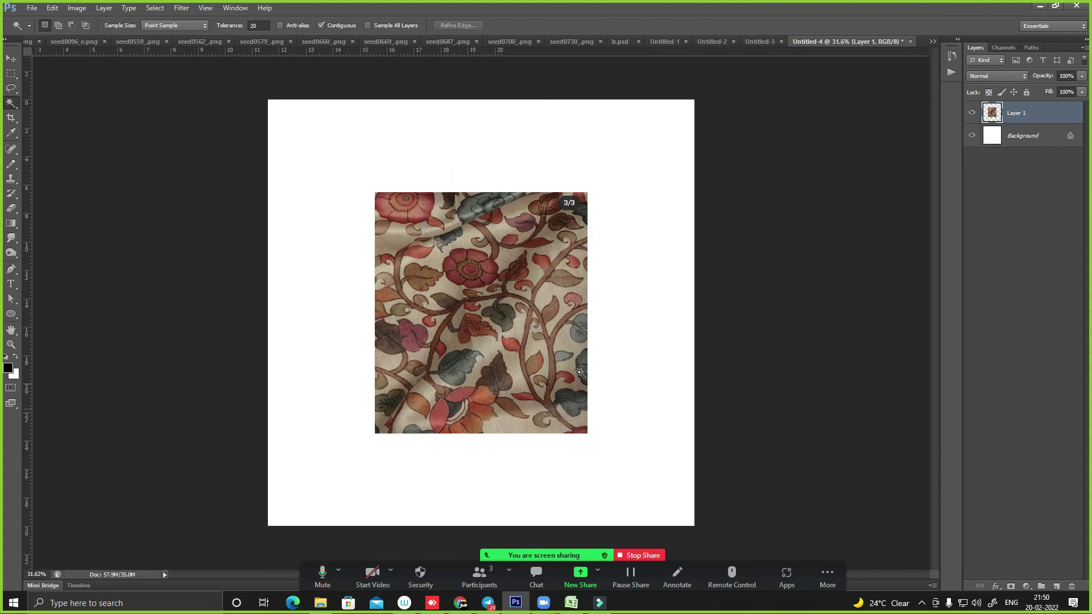
key(l)
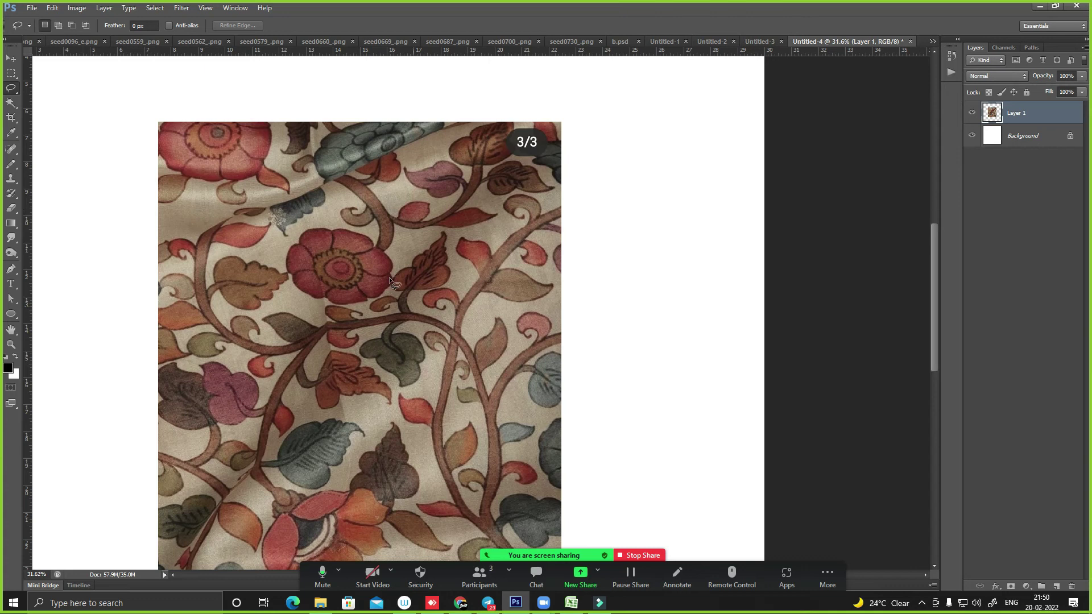
drag(348, 310, 484, 131)
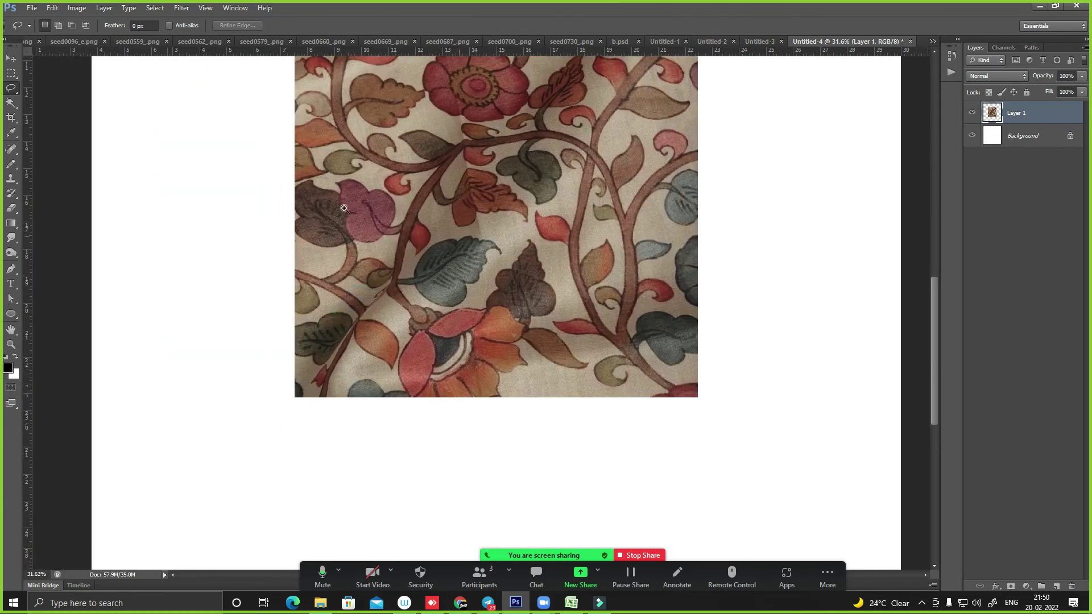
drag(344, 209, 918, 134)
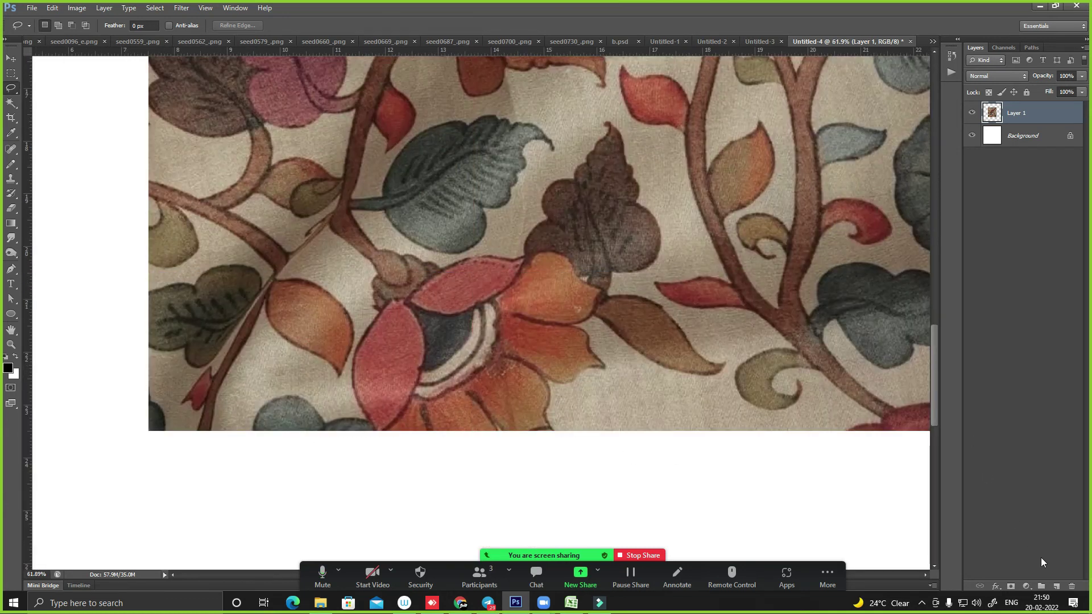
click(1056, 586)
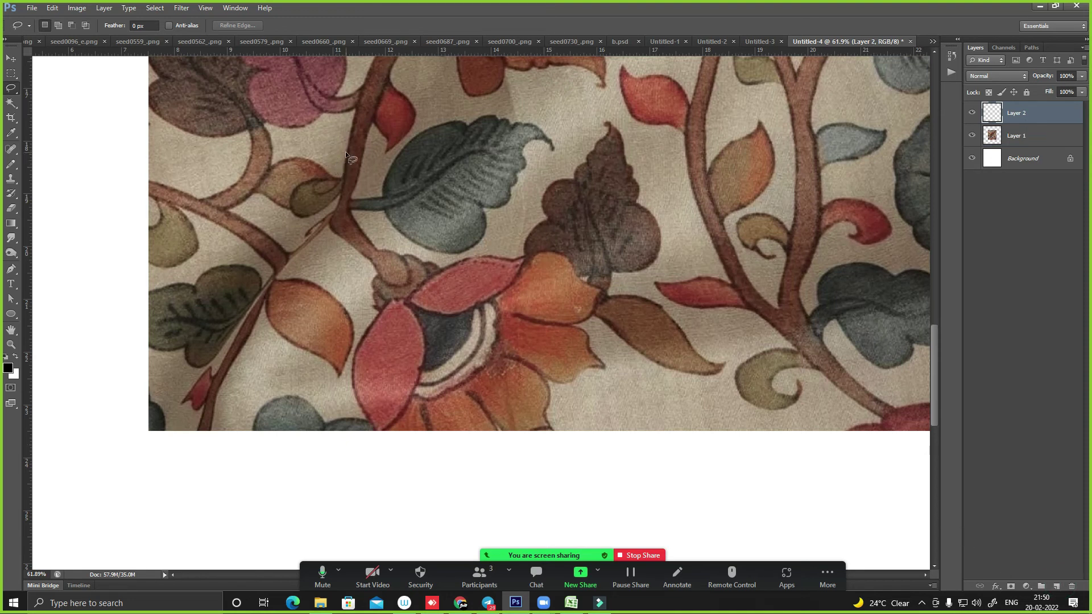
- Take a thinner Pencil and try tracing the purple flower's edge, undoing every attempt
key(b)
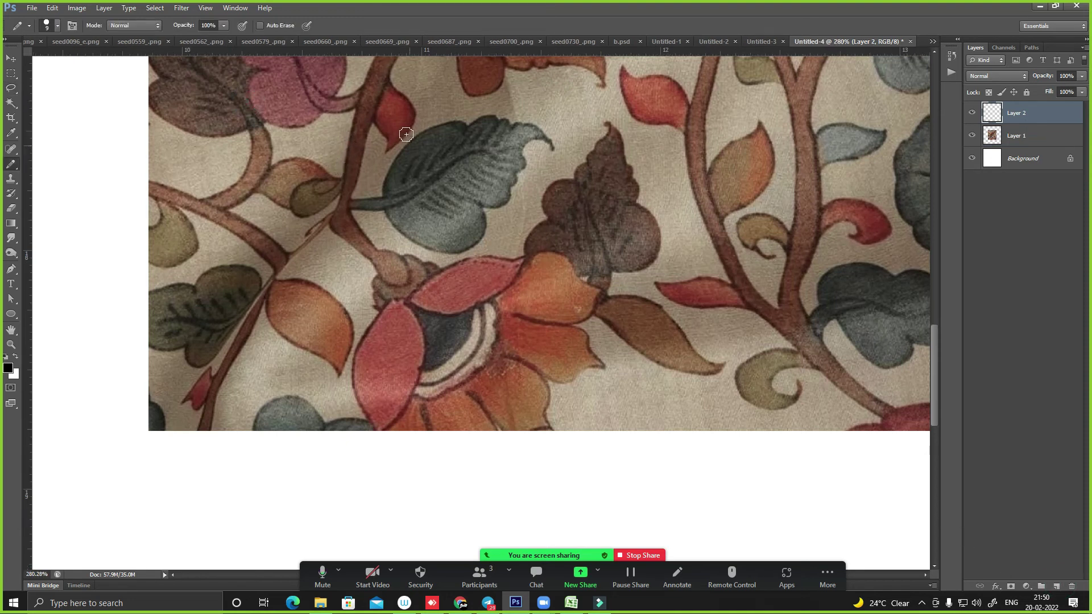
drag(351, 137, 430, 202)
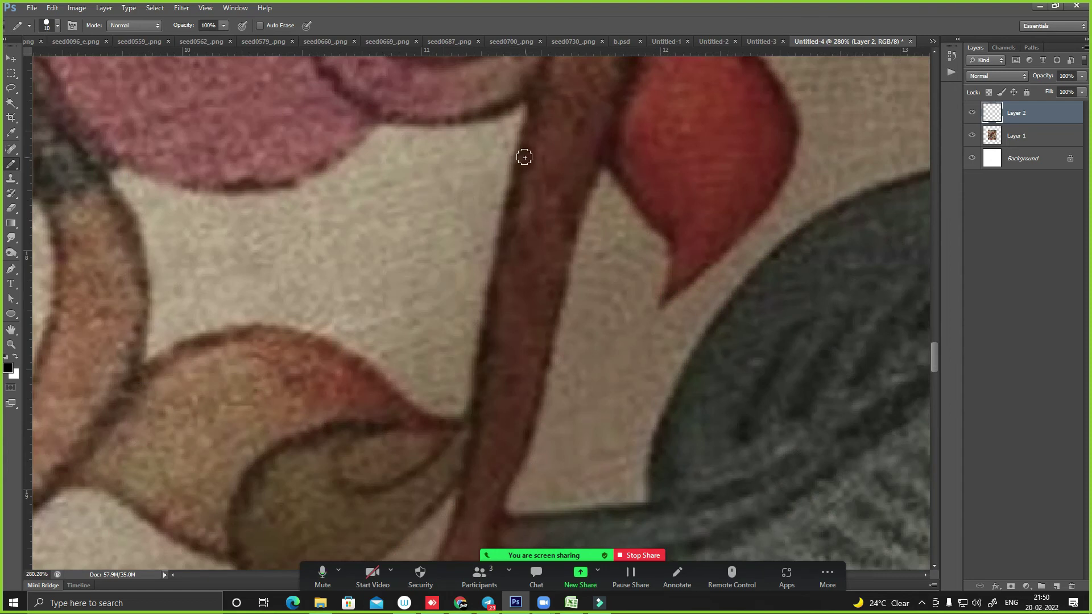
key(bracketleft)
key(bracketleft)
key(ctrl+1)
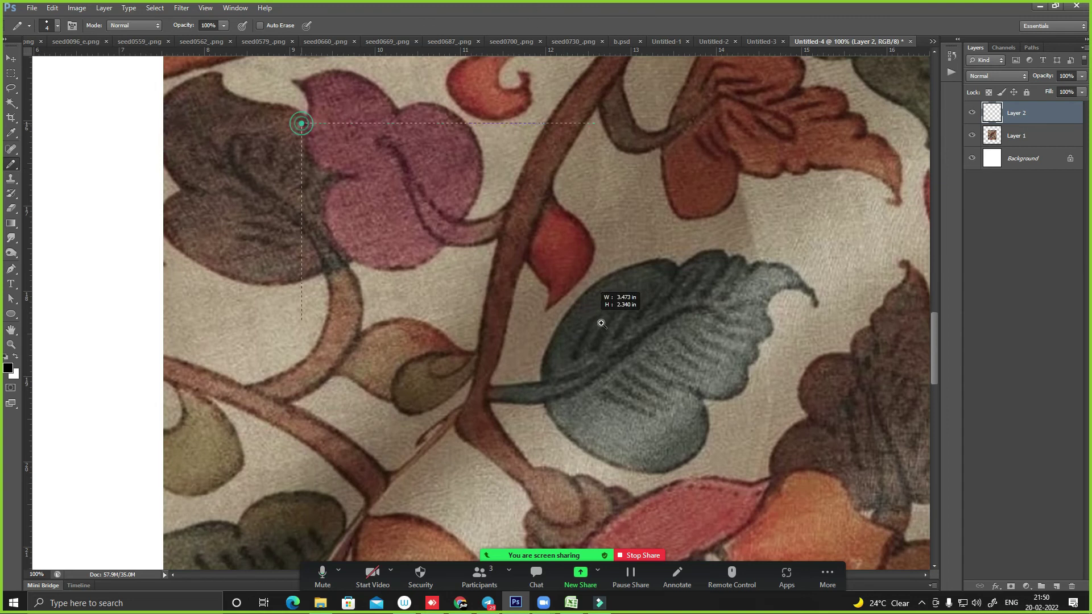
drag(297, 122, 617, 302)
drag(346, 146, 600, 301)
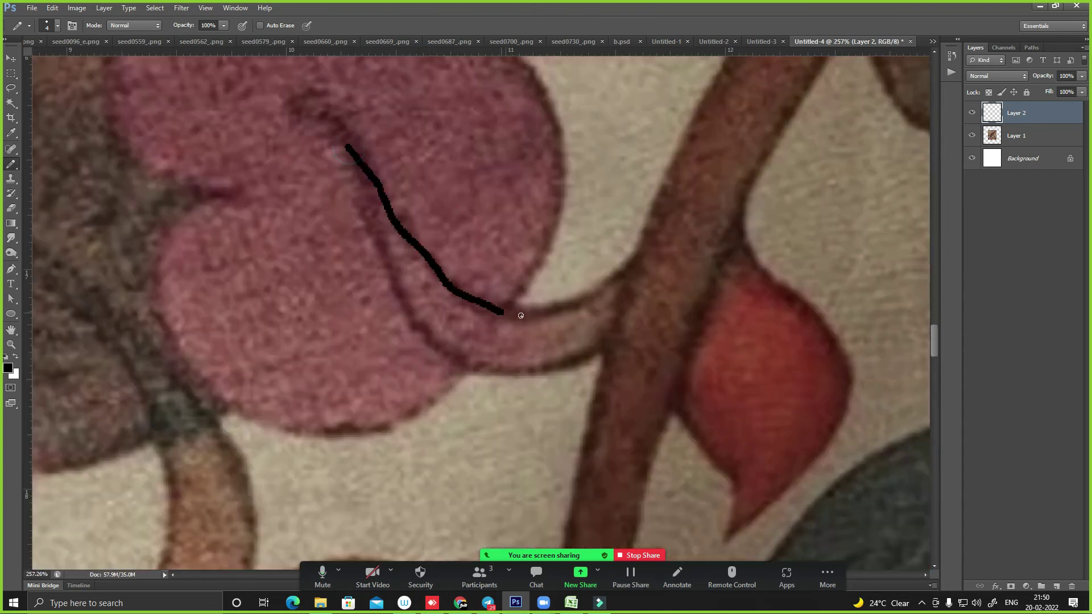
key(ctrl+z)
drag(359, 140, 617, 289)
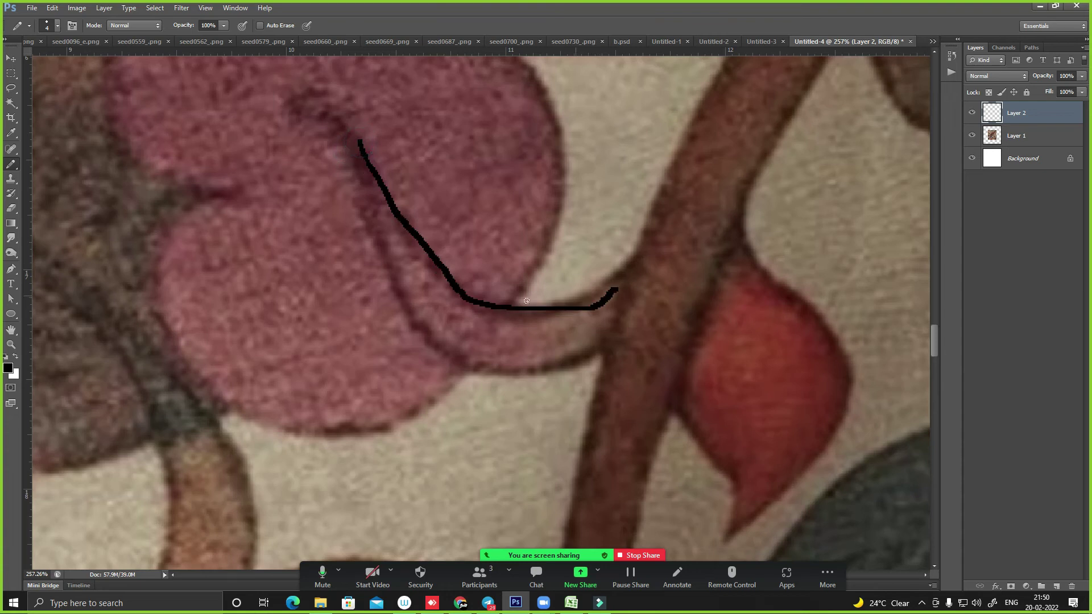
key(ctrl+z)
mouse_move(340, 130)
mouse_down()
mouse_move(484, 297)
mouse_move(614, 283)
mouse_move(637, 256)
mouse_up()
key(ctrl+z)
key(ctrl+z)
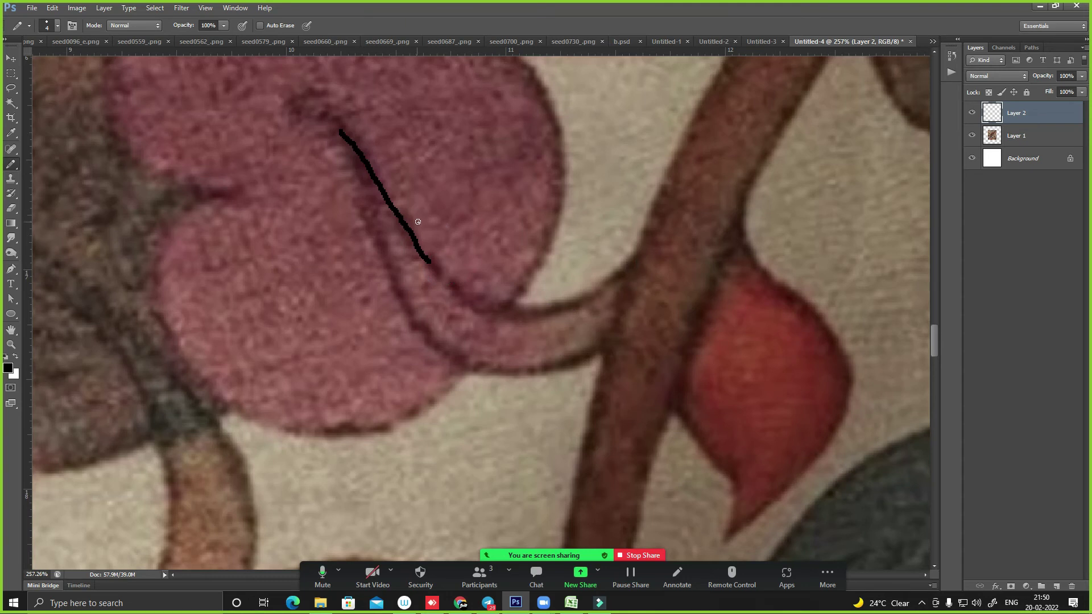
key(ctrl+z)
key(ctrl+minus)
key(ctrl+minus)
key(ctrl+minus)
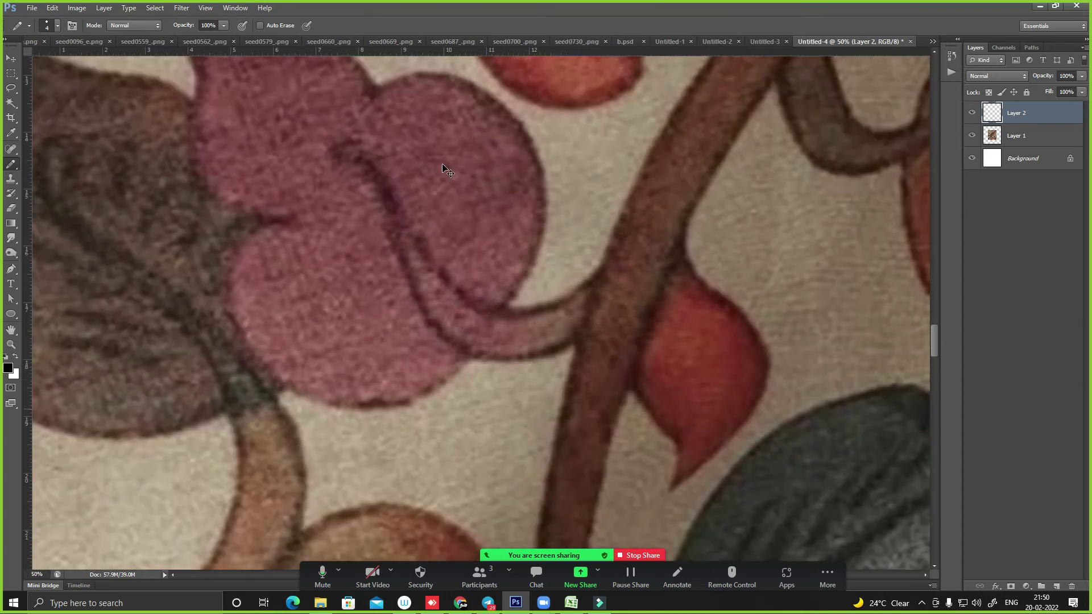
- Zoom to the lower flower and outline its red petal's left and top edges
key(ctrl+minus)
key(ctrl+minus)
key(ctrl+minus)
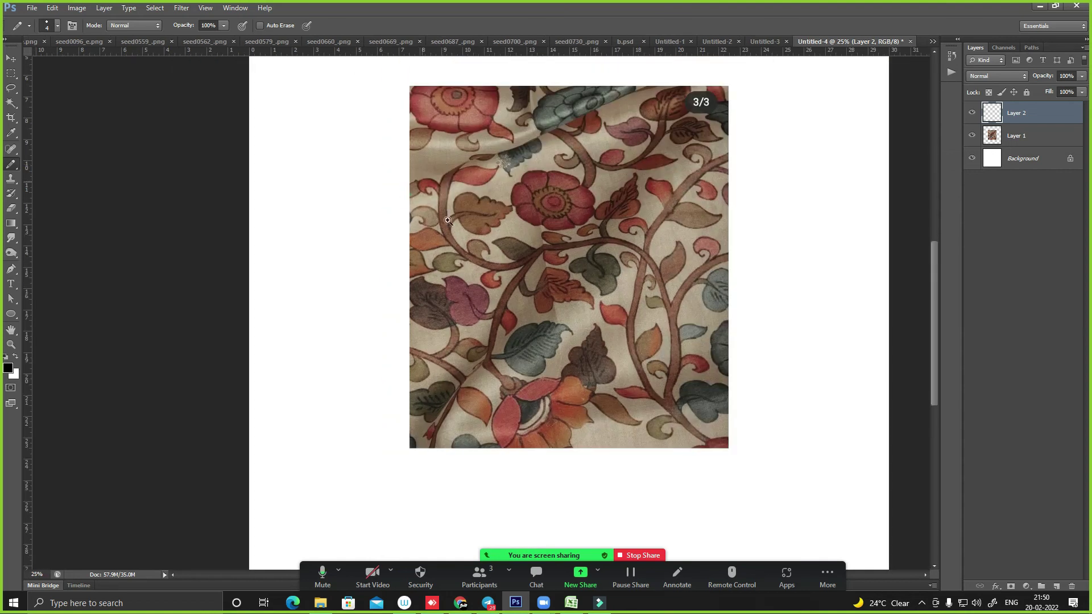
click(447, 220)
drag(319, 245, 526, 435)
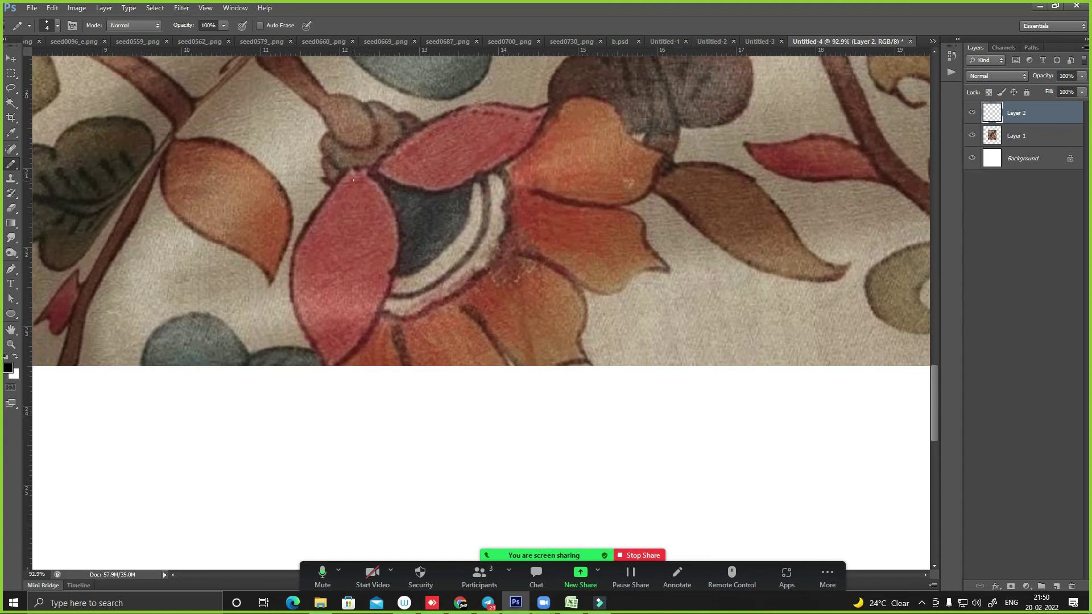
key(ctrl+minus)
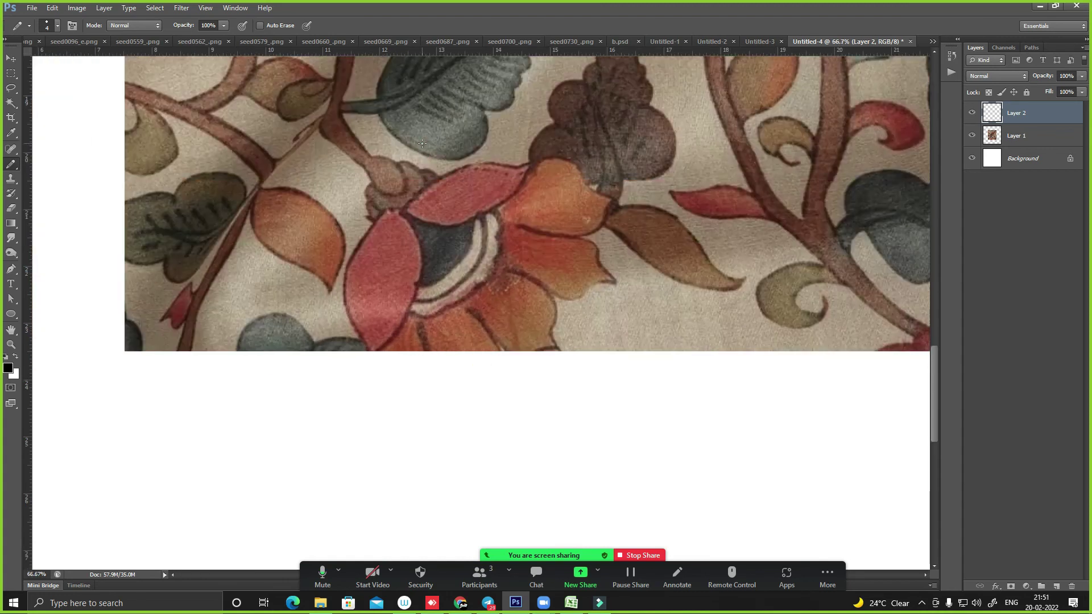
key(ctrl+minus)
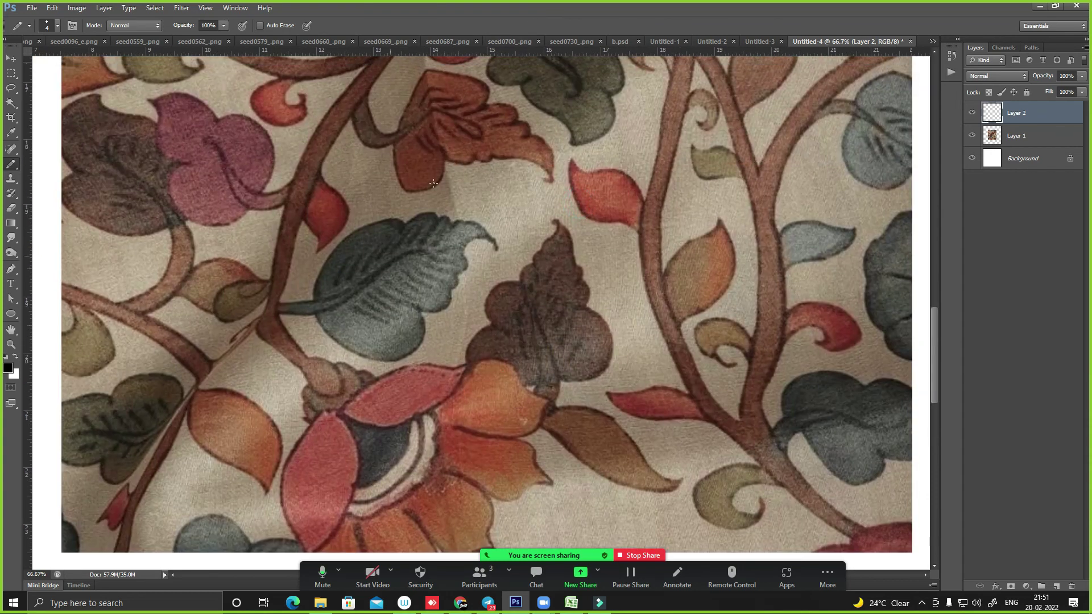
key(ctrl+minus)
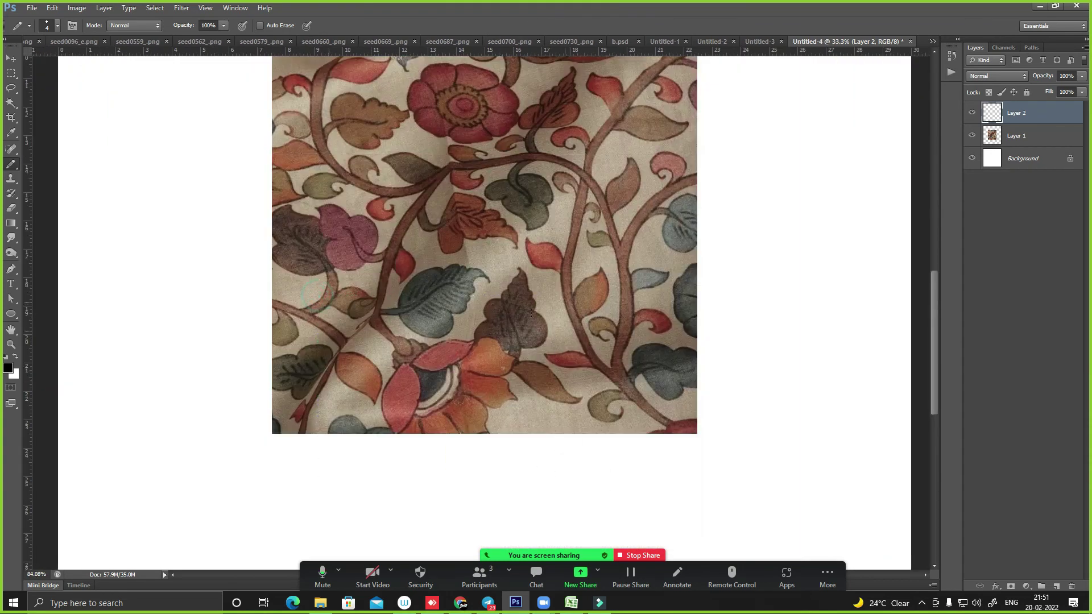
drag(476, 333, 498, 259)
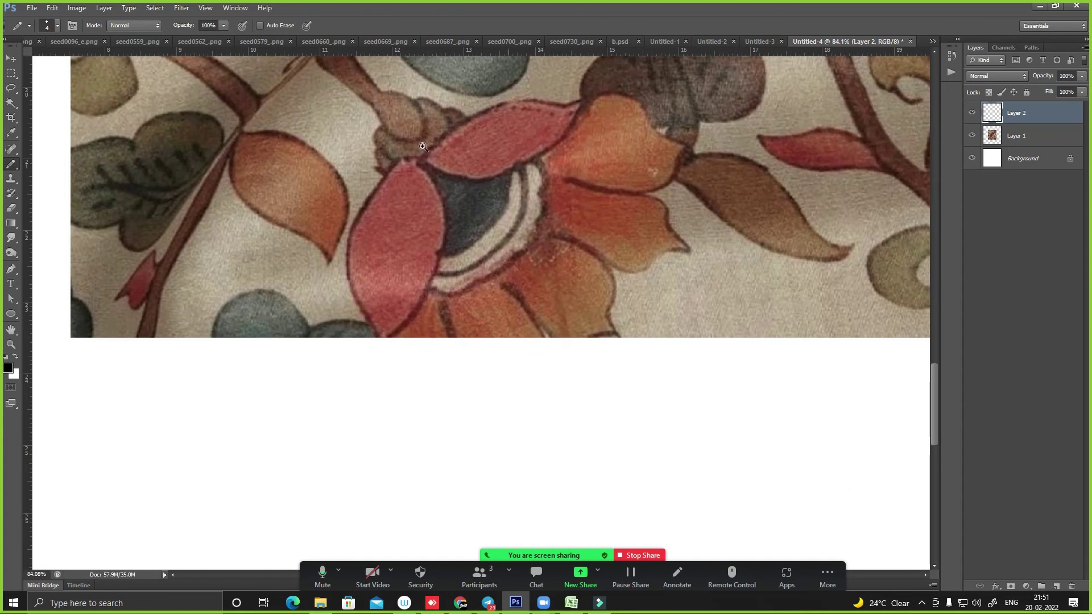
click(423, 146)
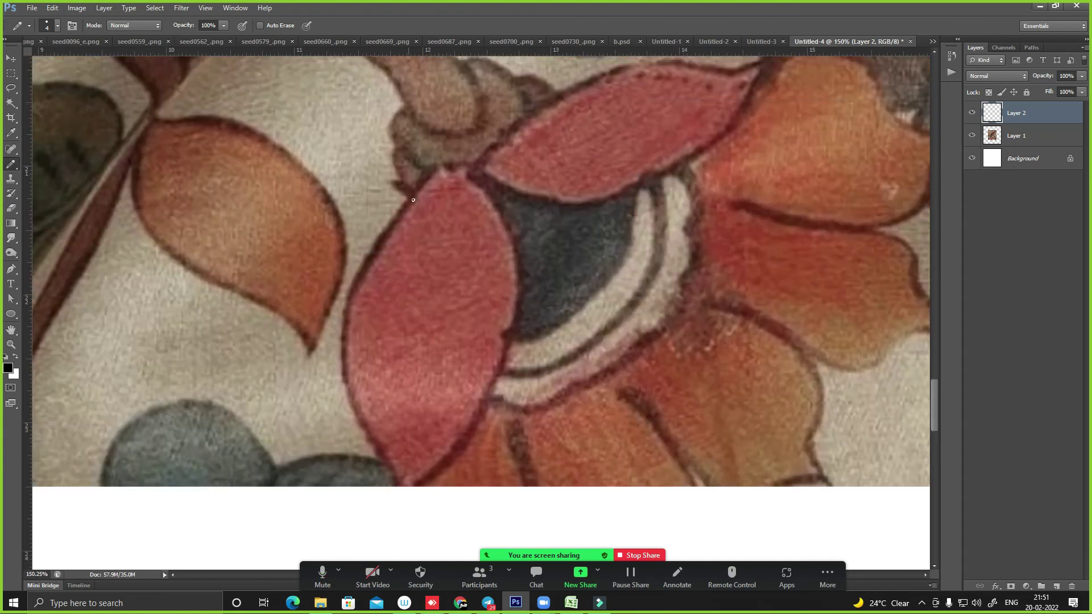
drag(412, 190, 455, 153)
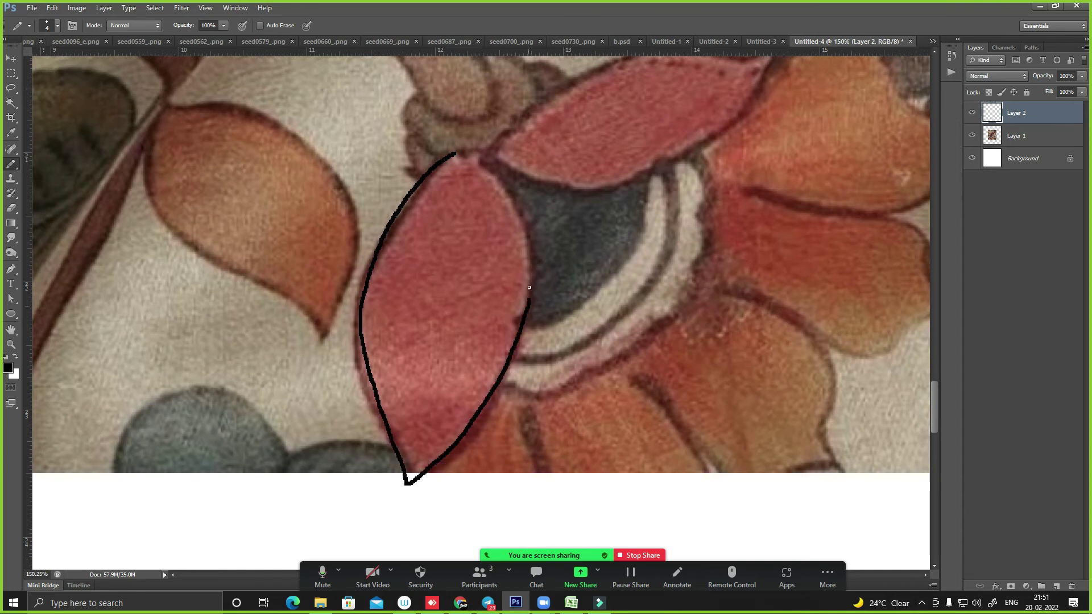
key(ctrl+z)
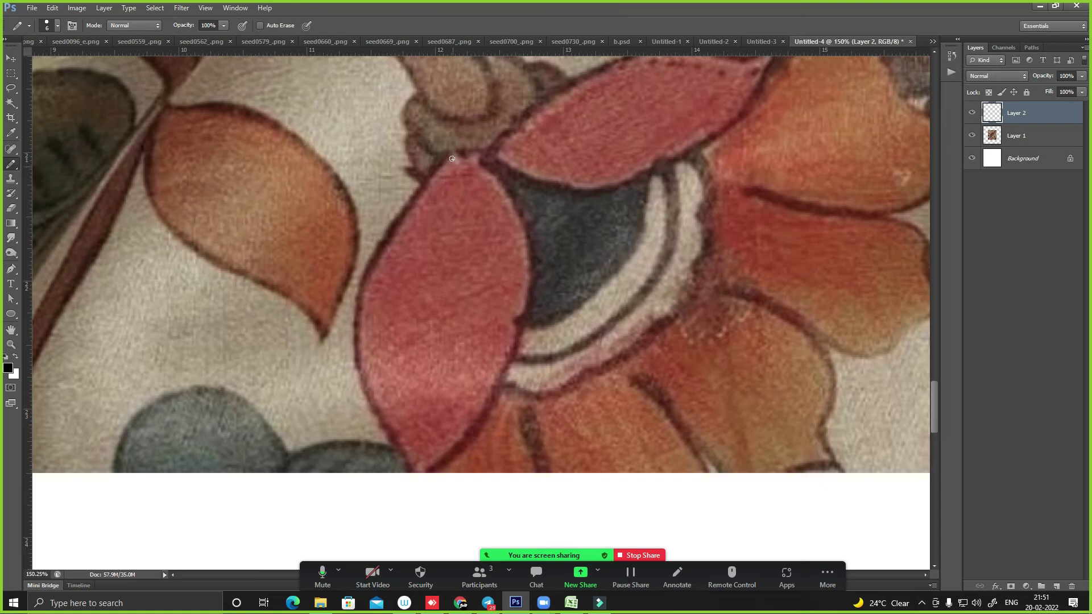
drag(451, 150, 383, 425)
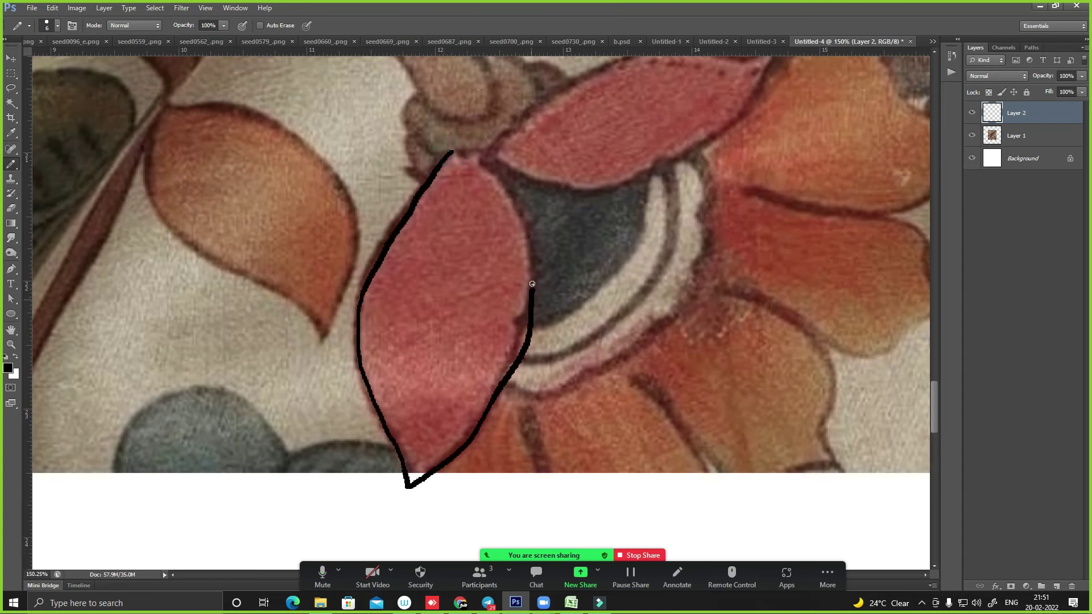
mouse_move(534, 129)
mouse_down()
mouse_move(414, 317)
mouse_move(613, 245)
mouse_move(641, 281)
mouse_move(526, 360)
mouse_move(424, 360)
mouse_up()
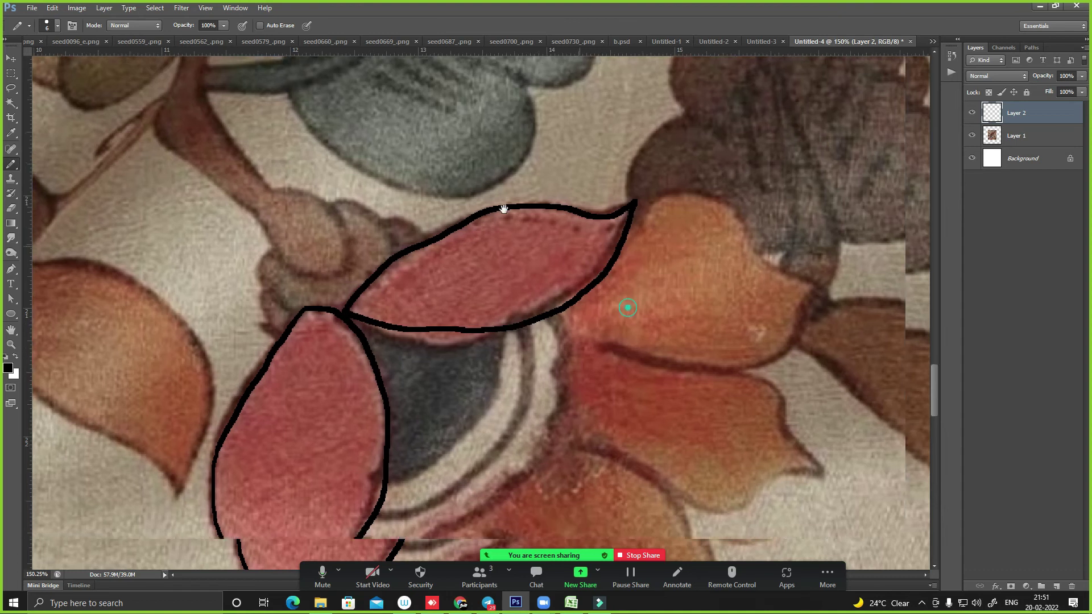
- Outline the orange petals and the inner and lower rim of the flower's eye
mouse_move(668, 251)
mouse_down()
mouse_move(540, 137)
mouse_move(628, 139)
mouse_up()
mouse_move(710, 205)
mouse_down()
mouse_move(671, 287)
mouse_move(552, 274)
mouse_move(516, 125)
mouse_up()
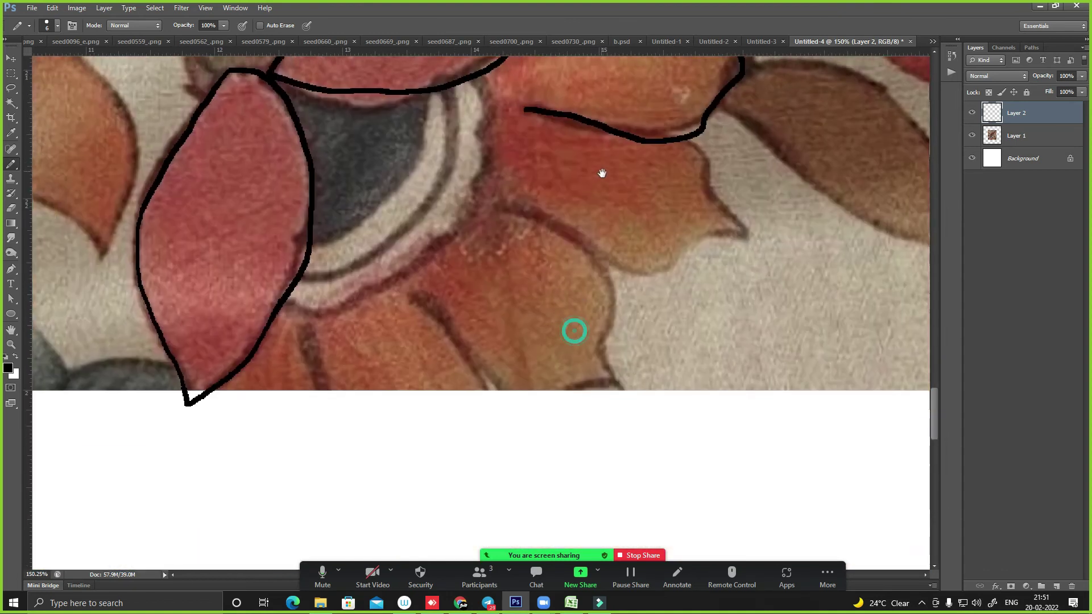
drag(510, 211, 693, 252)
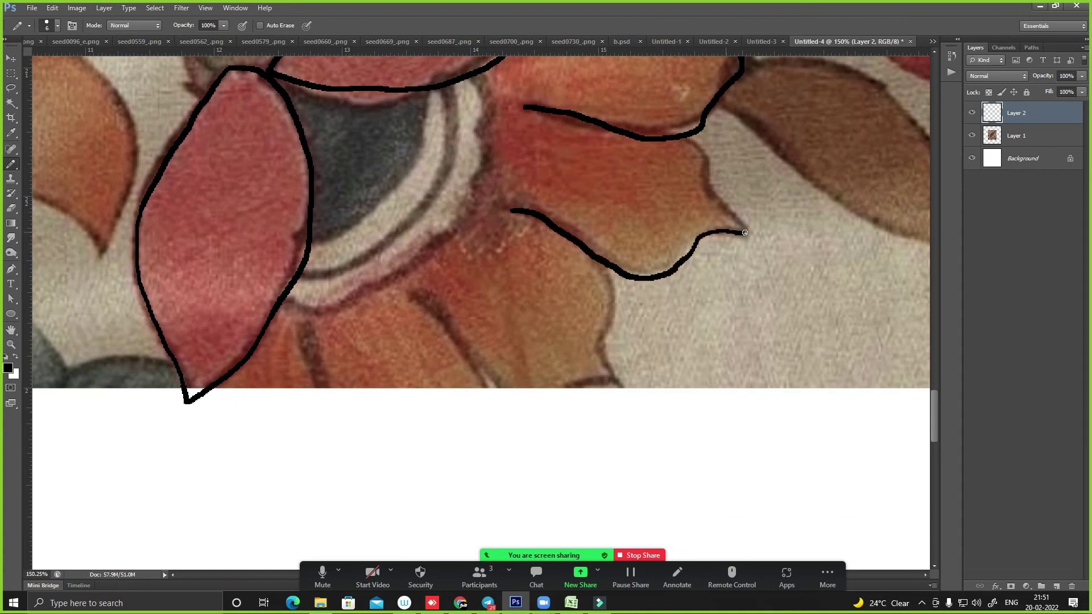
drag(720, 223, 763, 152)
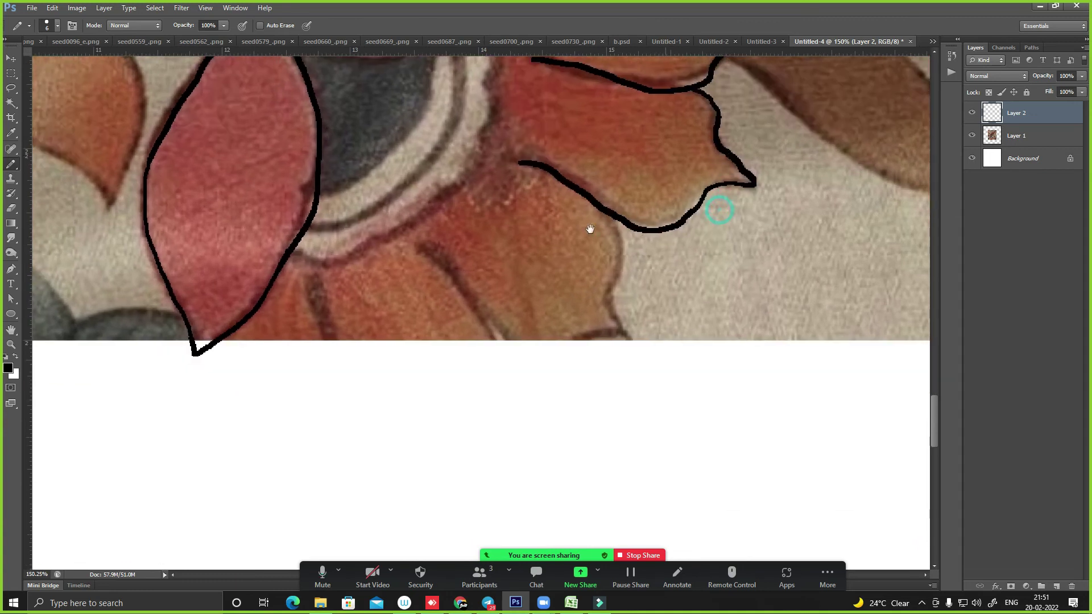
mouse_move(463, 225)
mouse_down()
mouse_move(548, 318)
mouse_move(654, 310)
mouse_up()
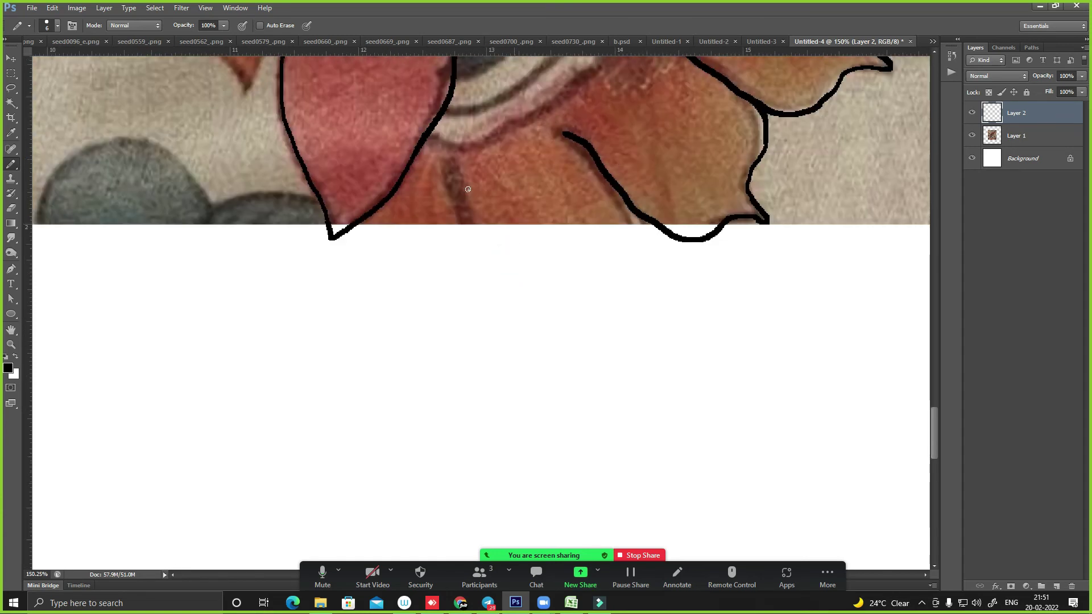
drag(471, 187, 447, 364)
drag(414, 329, 561, 154)
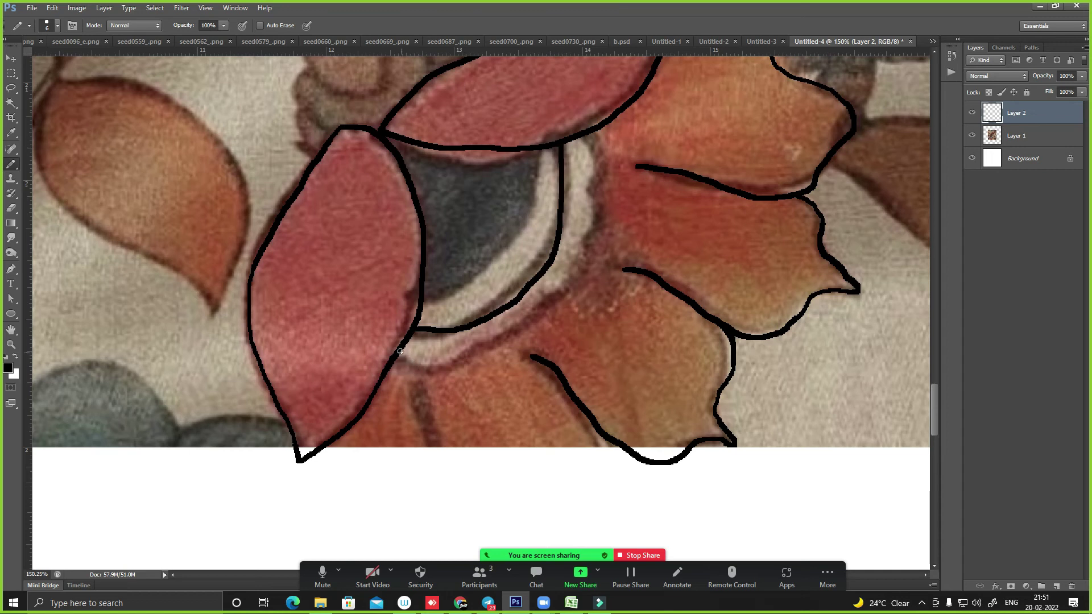
drag(400, 352, 475, 355)
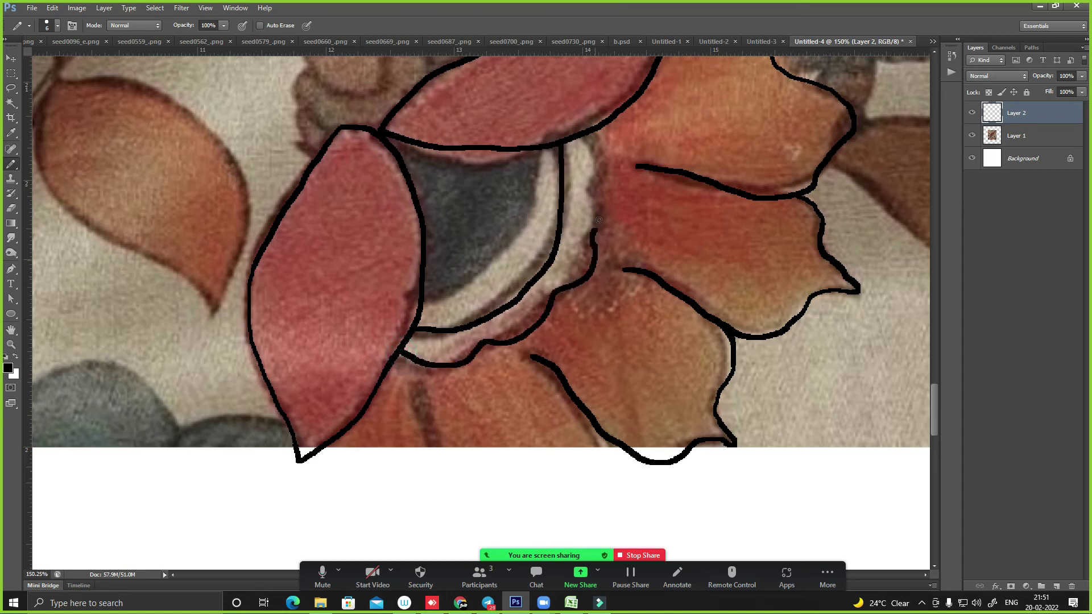
drag(587, 237, 593, 259)
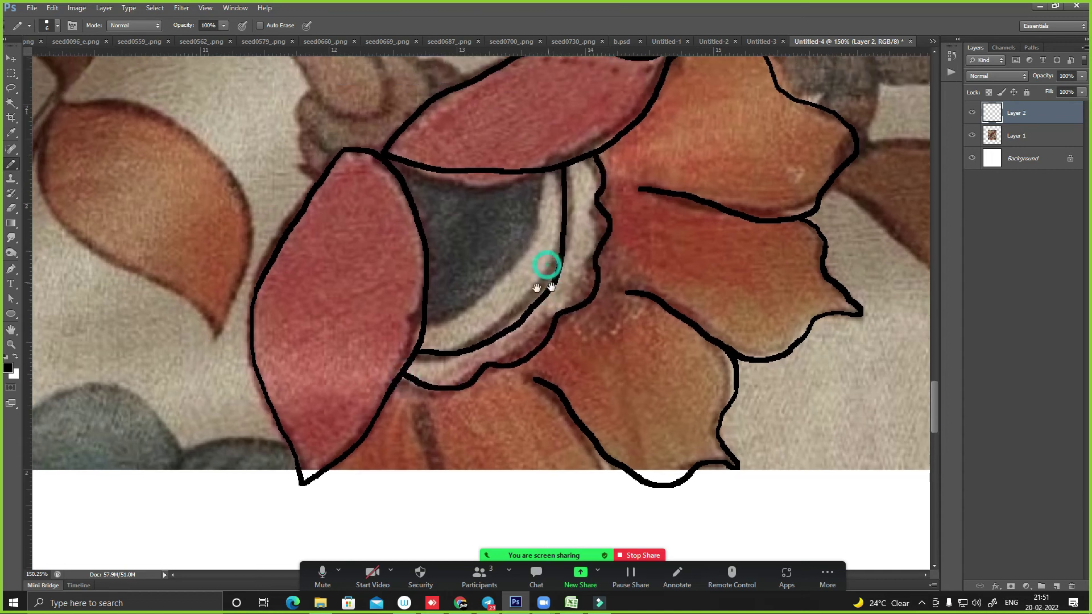
drag(426, 322, 552, 166)
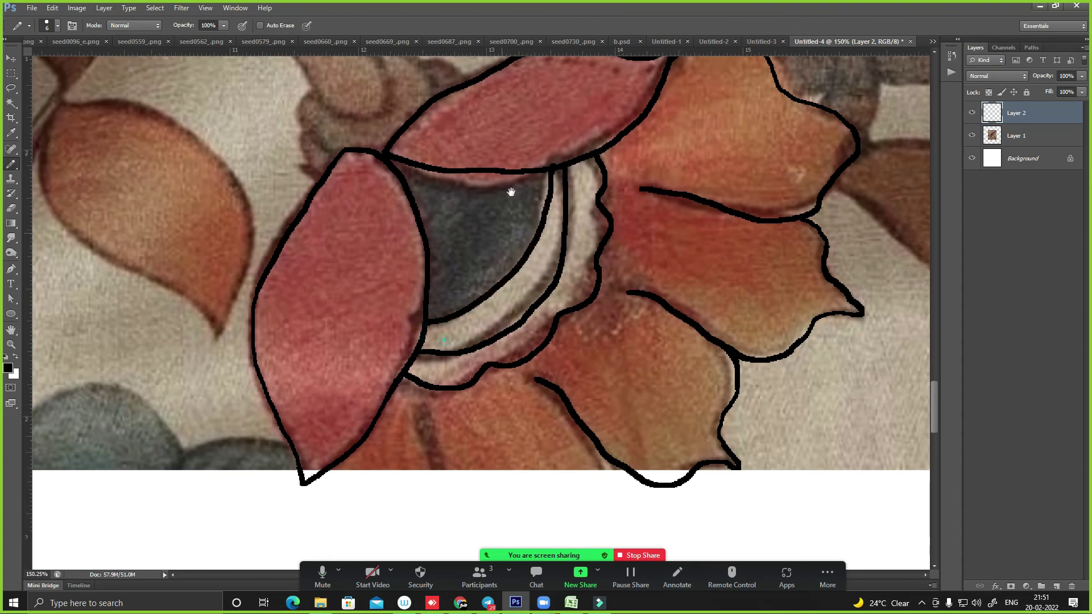
- Extend two new petal outlines onto the white canvas and zoom out to review
scroll(418, 291, down, 5)
scroll(418, 291, left, 2)
drag(430, 250, 450, 391)
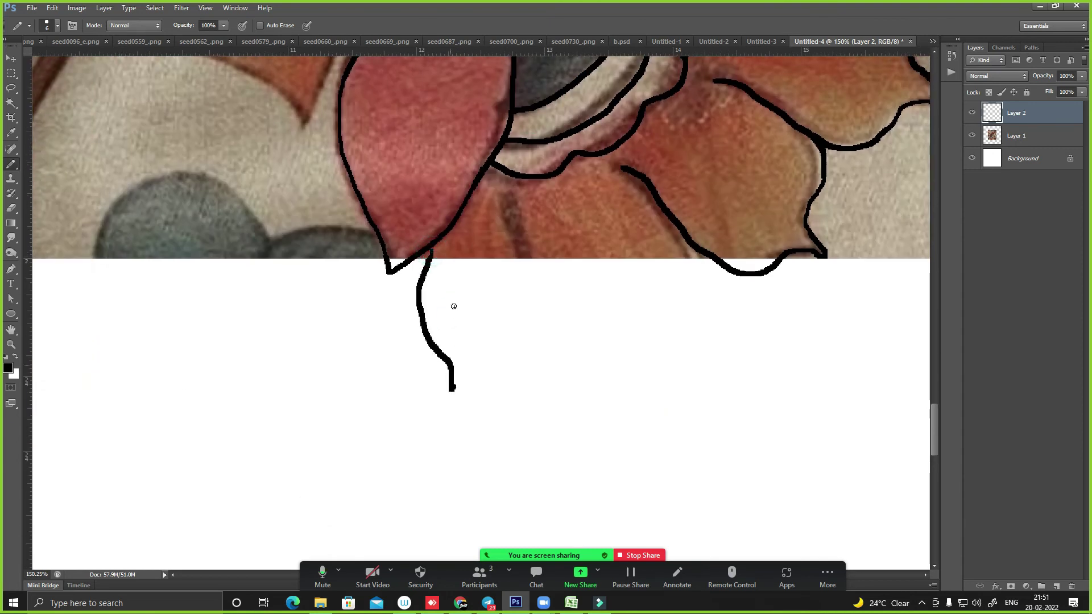
key(ctrl+z)
mouse_move(433, 250)
mouse_down()
mouse_move(408, 298)
mouse_move(416, 404)
mouse_move(527, 317)
mouse_move(519, 229)
mouse_up()
scroll(566, 282, down, 1)
scroll(566, 282, right, 2)
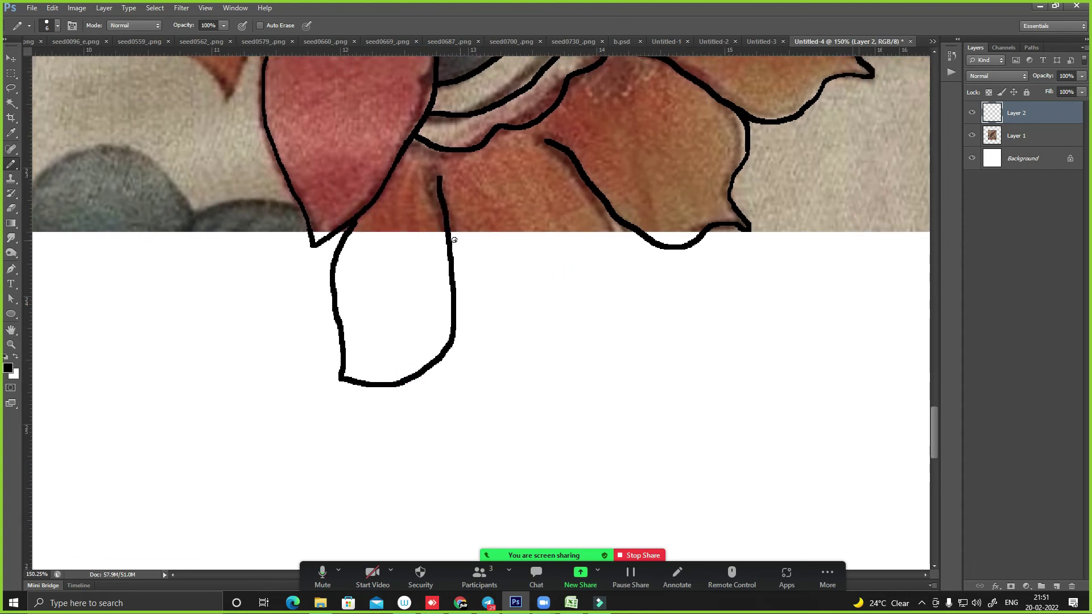
drag(450, 230, 505, 295)
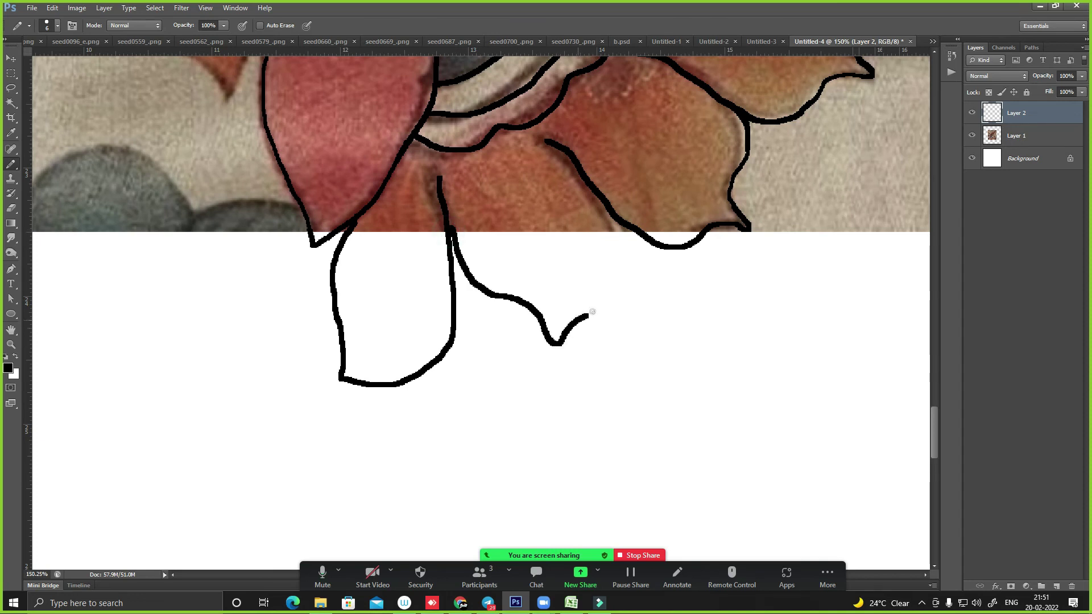
key(ctrl+minus)
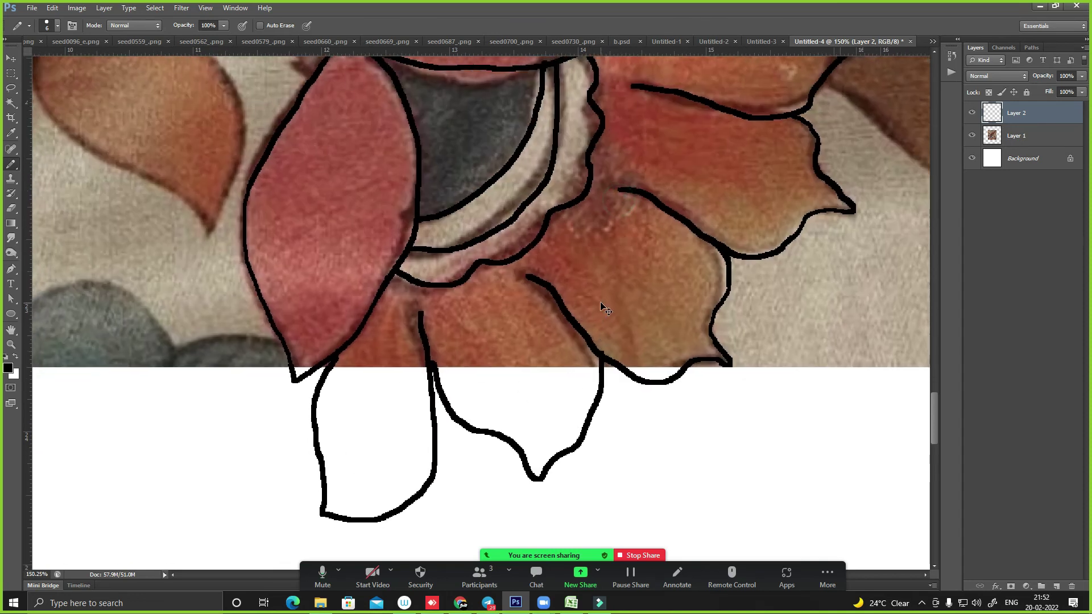
key(ctrl+minus)
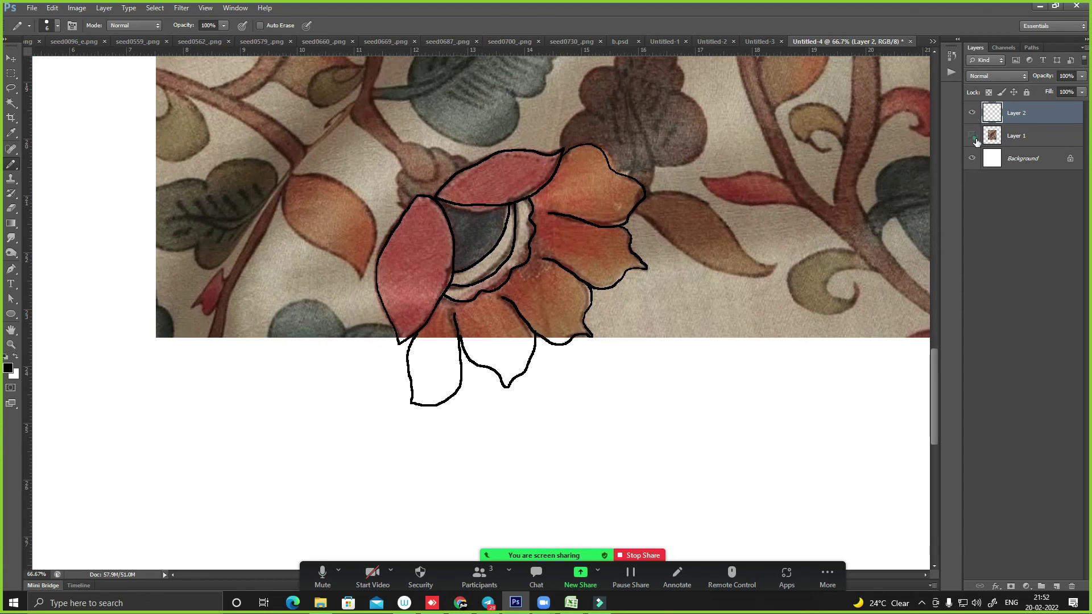
- Hide the fabric photo to check the outlines, then frame the red flower
click(973, 137)
mouse_move(552, 296)
mouse_down()
mouse_move(538, 421)
mouse_move(540, 568)
mouse_up()
key(ctrl+minus)
key(ctrl+minus)
drag(552, 279, 552, 402)
scroll(532, 281, up, 3)
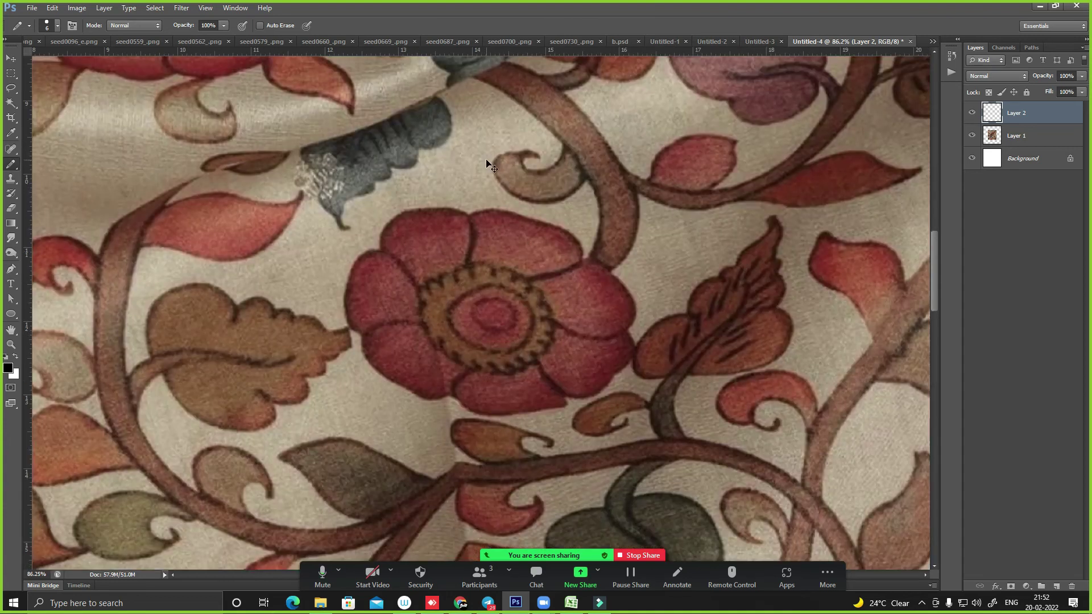
key(ctrl+minus)
- Copy a rectangular patch around the red flower from Layer 1 to a new layer
click(1020, 128)
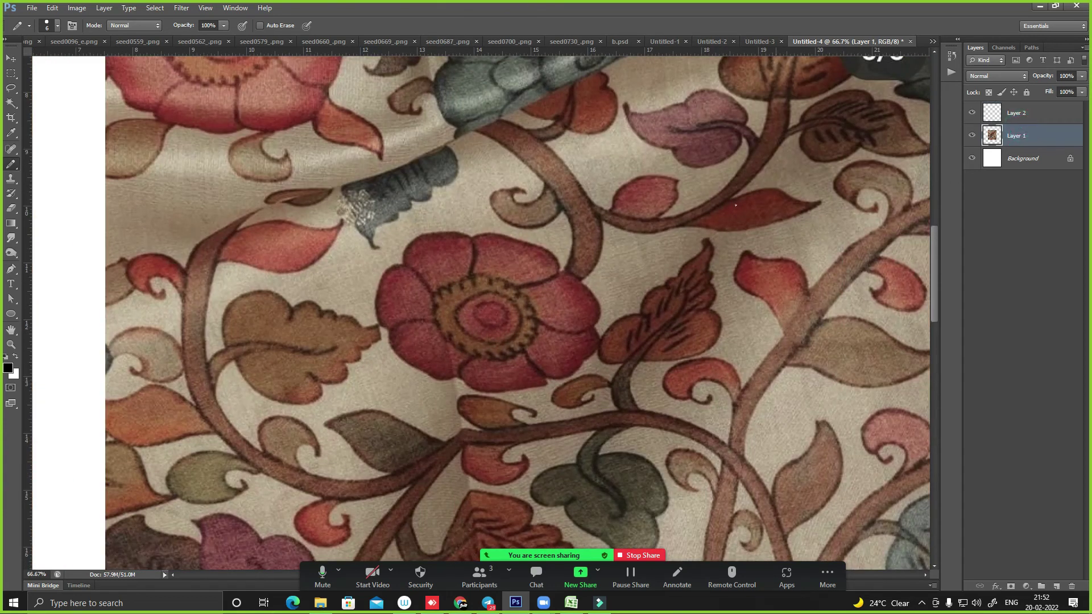
key(m)
drag(357, 191, 628, 431)
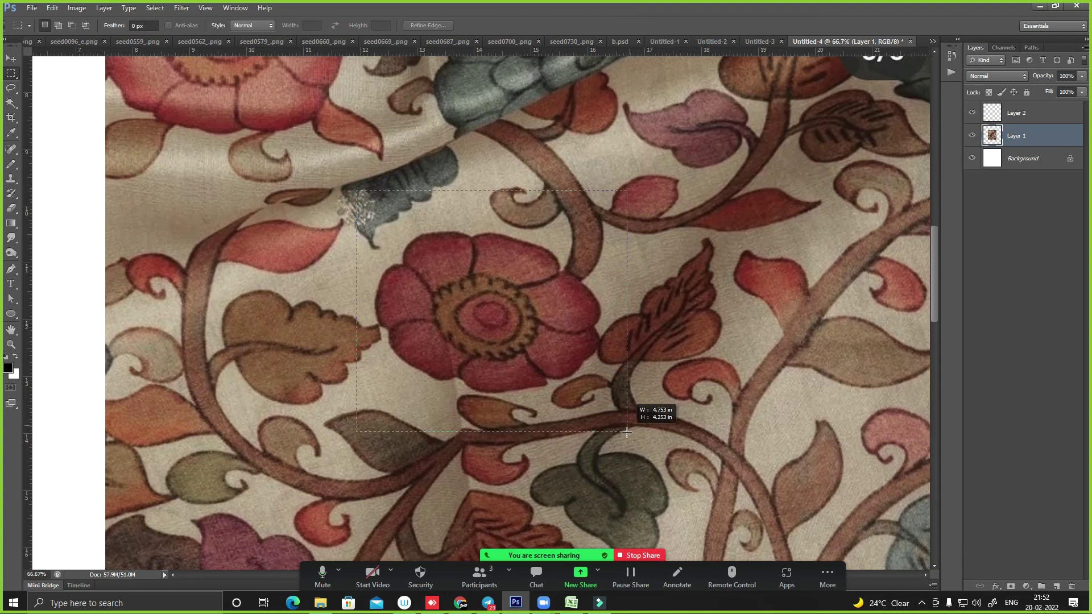
key(ctrl+j)
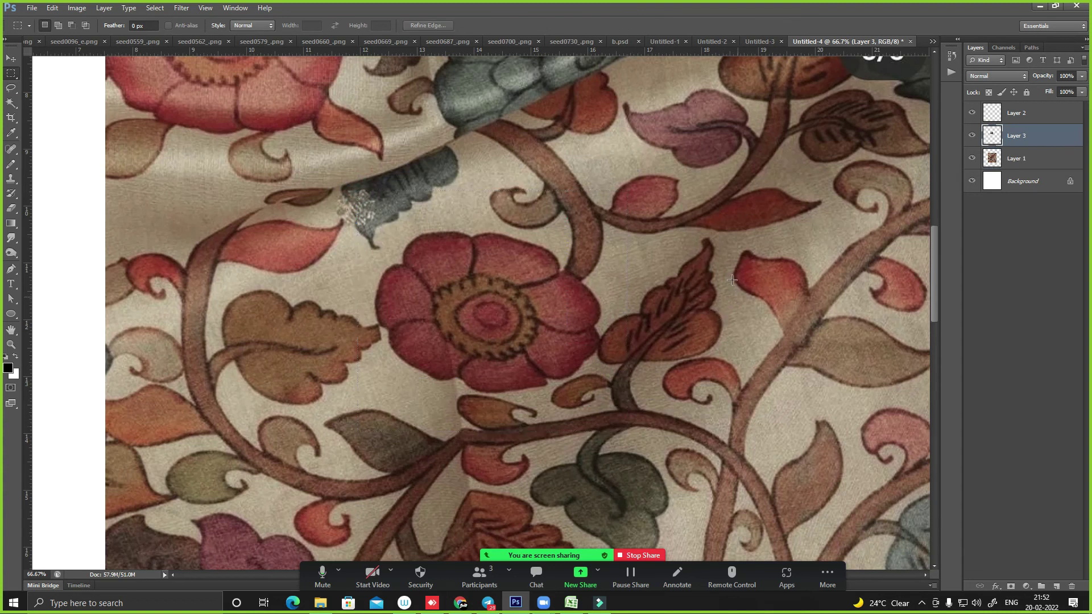
- Stretch the copied patch to about 121% height, skew it, and make Layer 2 active
key(ctrl+t)
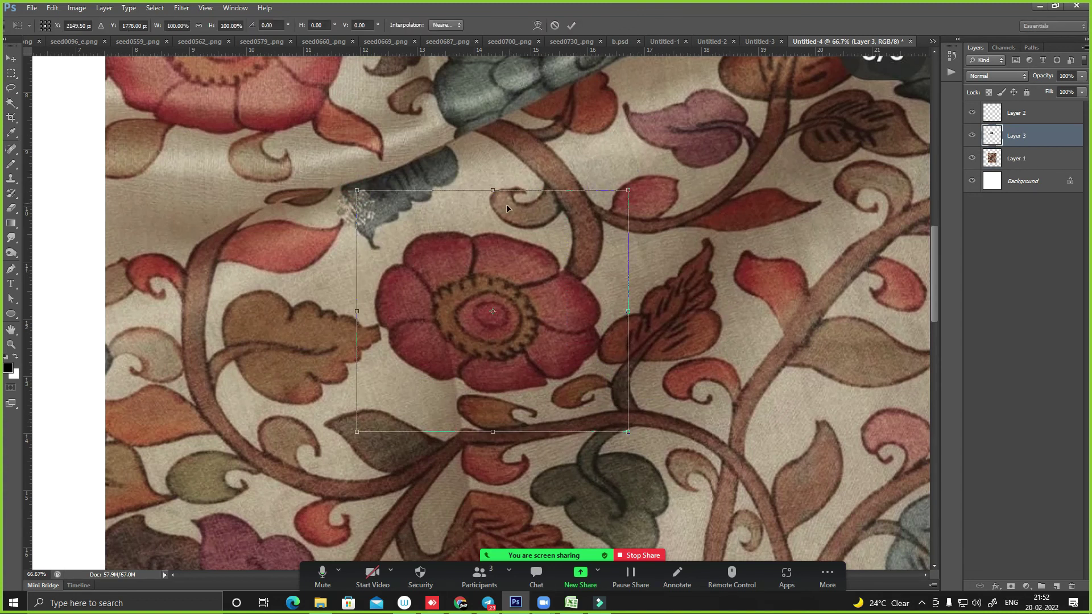
drag(495, 181, 495, 156)
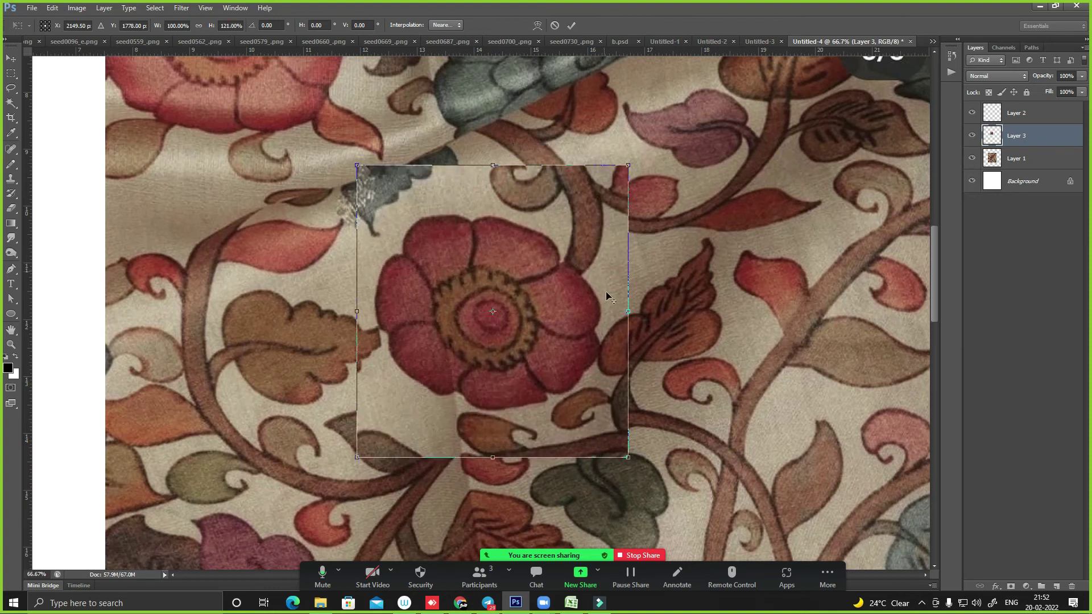
drag(631, 311, 628, 291)
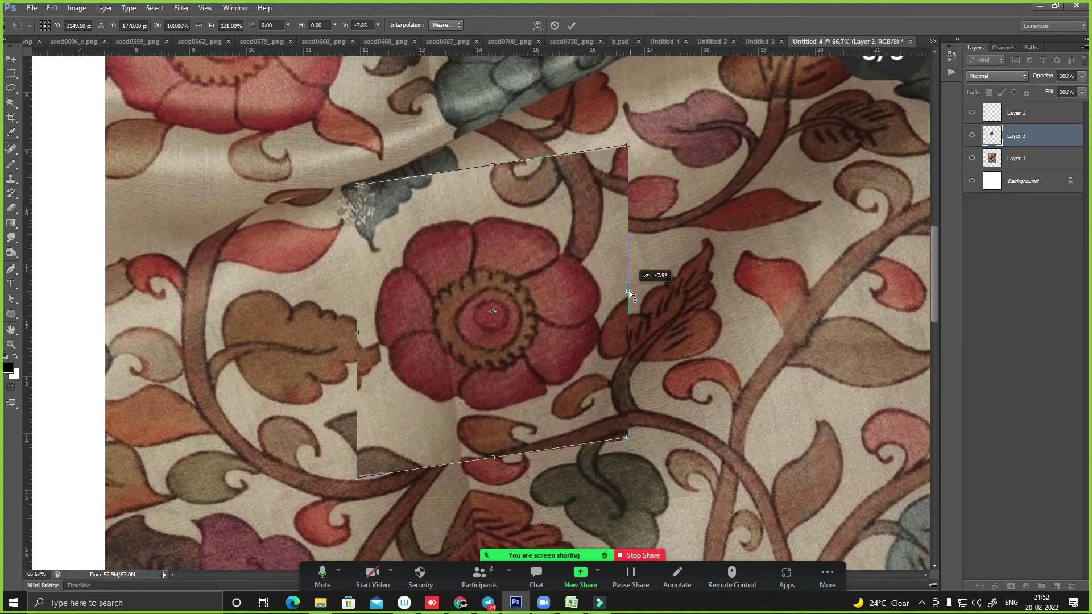
key(Return)
key(m)
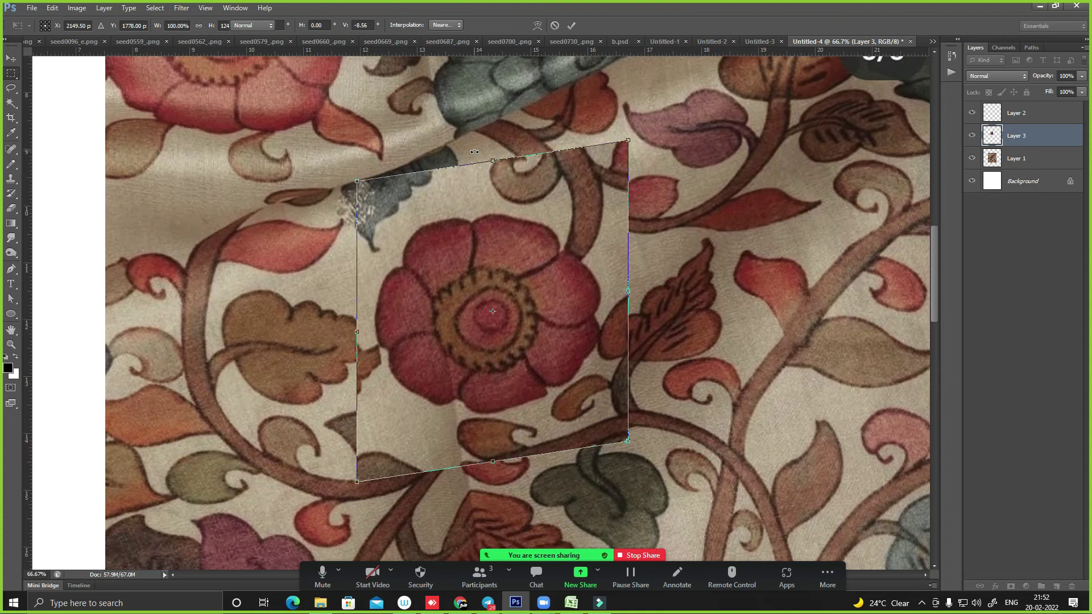
click(1006, 112)
mouse_move(353, 178)
mouse_down()
mouse_move(529, 245)
mouse_move(549, 206)
mouse_move(553, 215)
mouse_up()
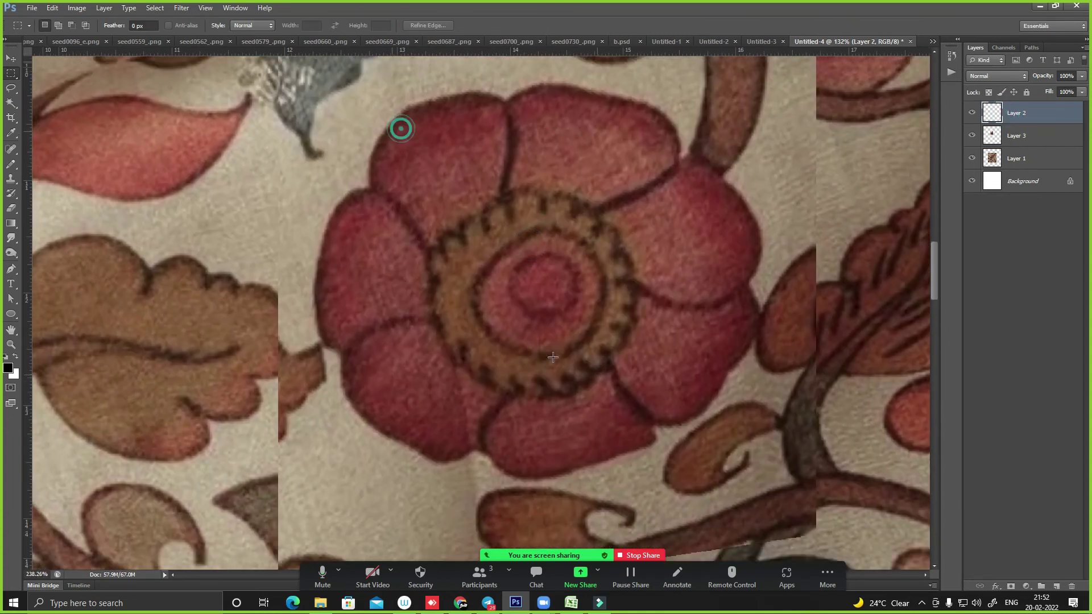
- Trace the red flower's inner circle and scalloped ring in black pencil
drag(399, 127, 529, 170)
key(b)
mouse_move(527, 302)
mouse_down()
mouse_move(550, 251)
mouse_move(529, 248)
mouse_up()
mouse_move(497, 213)
mouse_down()
mouse_move(550, 416)
mouse_move(654, 311)
mouse_move(600, 205)
mouse_move(507, 208)
mouse_up()
mouse_move(460, 252)
mouse_down()
mouse_move(464, 320)
mouse_move(494, 211)
mouse_move(605, 233)
mouse_move(677, 307)
mouse_move(689, 387)
mouse_move(720, 202)
mouse_move(713, 245)
mouse_move(633, 336)
mouse_move(537, 340)
mouse_move(497, 315)
mouse_move(438, 312)
mouse_move(409, 287)
mouse_move(385, 233)
mouse_move(430, 195)
mouse_move(453, 277)
mouse_move(424, 226)
mouse_move(451, 178)
mouse_move(499, 160)
mouse_up()
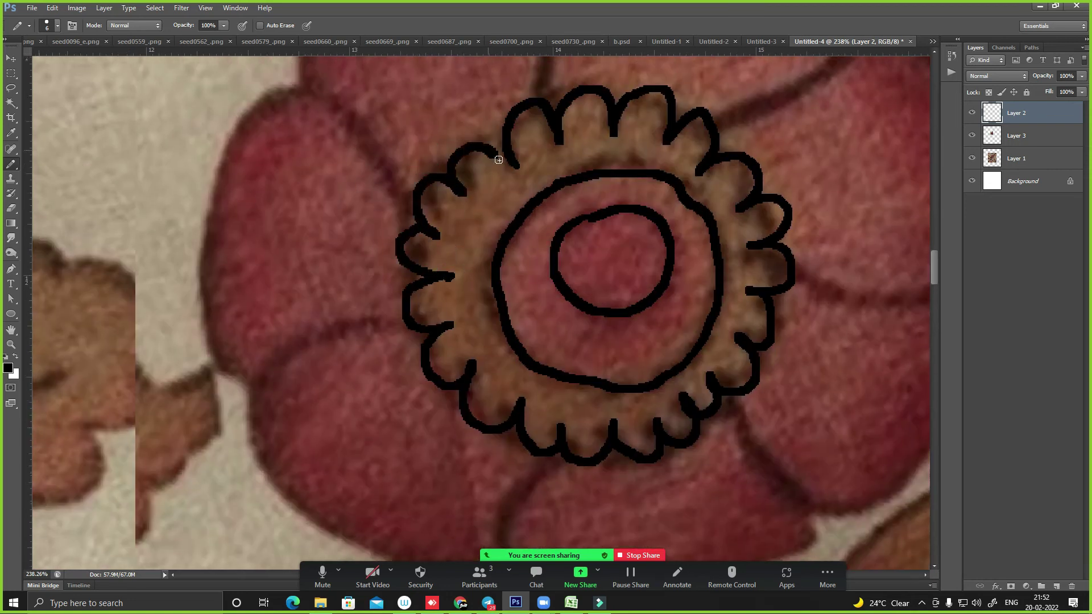
- Outline the upper-left petal from the ring and back around to it
drag(560, 228, 524, 422)
mouse_move(378, 389)
mouse_down()
mouse_move(367, 367)
mouse_move(256, 283)
mouse_move(185, 347)
mouse_up()
drag(177, 399, 274, 226)
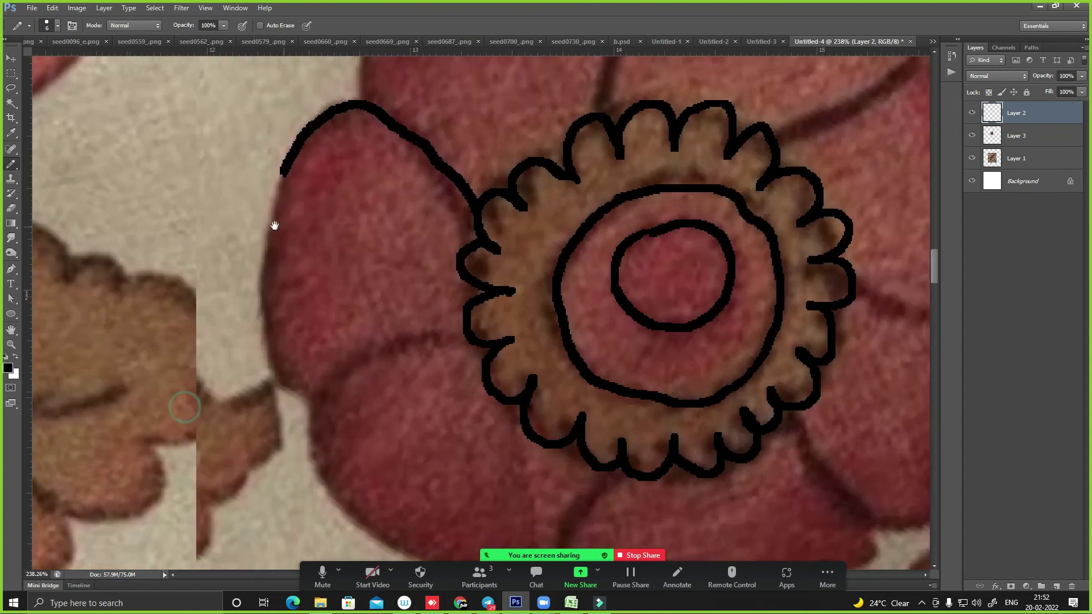
mouse_move(287, 164)
mouse_down()
mouse_move(273, 336)
mouse_move(381, 343)
mouse_move(472, 331)
mouse_up()
mouse_move(430, 364)
mouse_down()
mouse_move(435, 171)
mouse_move(346, 38)
mouse_up()
key(ctrl+minus)
mouse_move(454, 219)
mouse_down()
mouse_move(335, 316)
mouse_move(257, 341)
mouse_move(314, 443)
mouse_move(430, 486)
mouse_move(498, 404)
mouse_move(433, 312)
mouse_up()
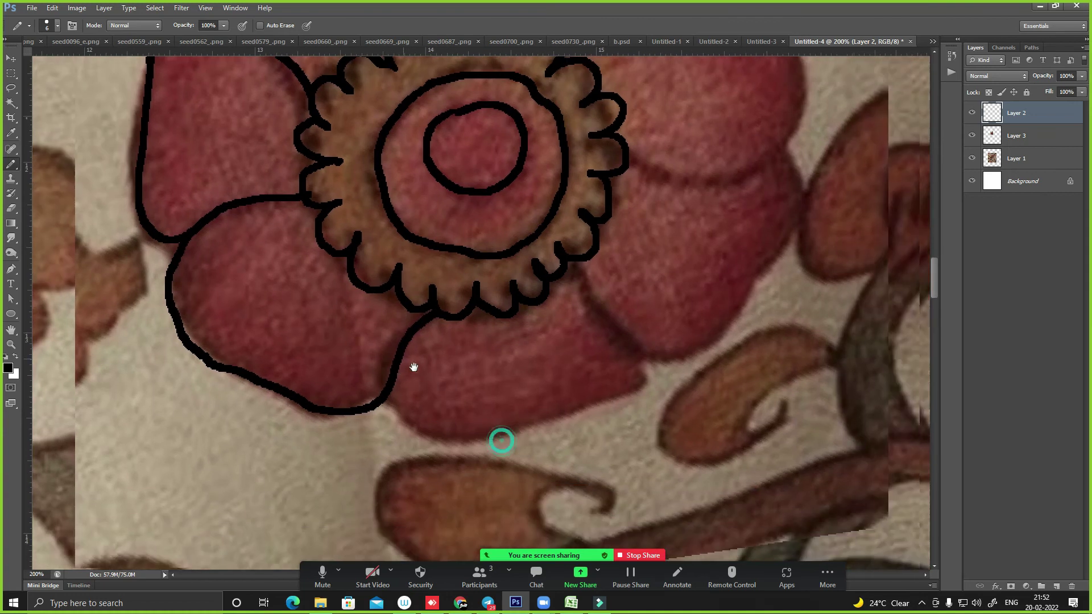
- Trace the lower, right, top and left petal edges around the flower
mouse_move(389, 394)
mouse_down()
mouse_move(402, 415)
mouse_move(508, 423)
mouse_move(618, 394)
mouse_up()
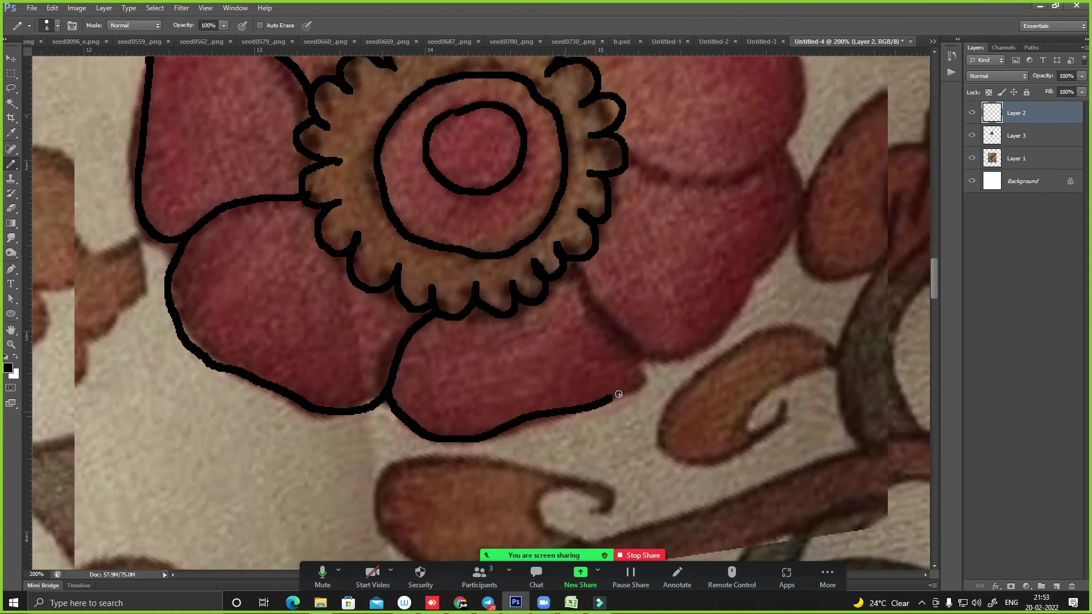
mouse_move(628, 344)
mouse_down()
mouse_move(560, 271)
mouse_move(496, 337)
mouse_up()
mouse_move(560, 425)
mouse_down()
mouse_move(660, 370)
mouse_move(718, 300)
mouse_up()
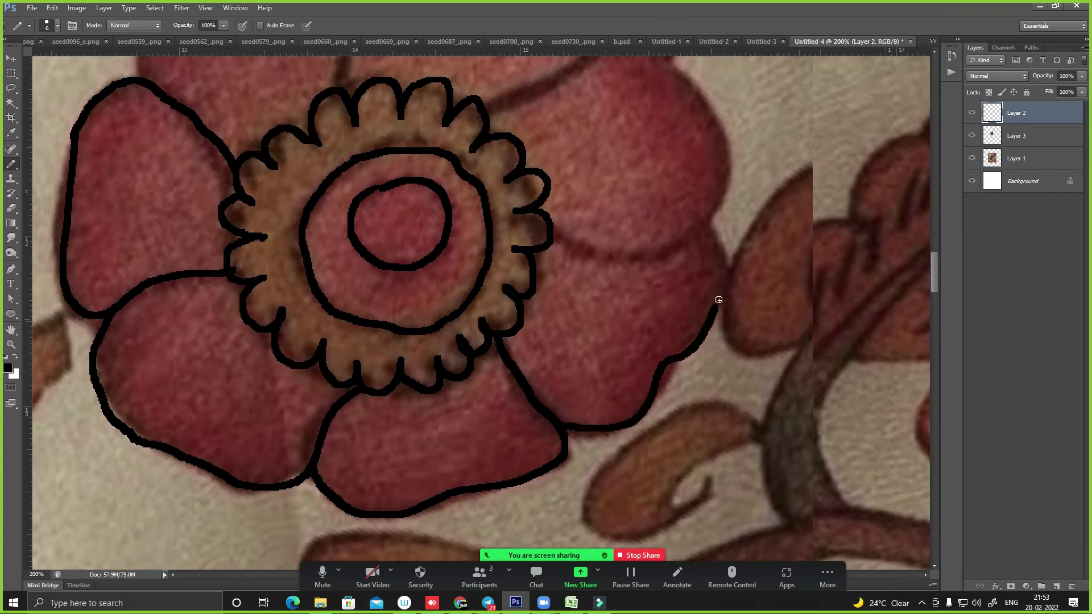
drag(707, 231, 653, 345)
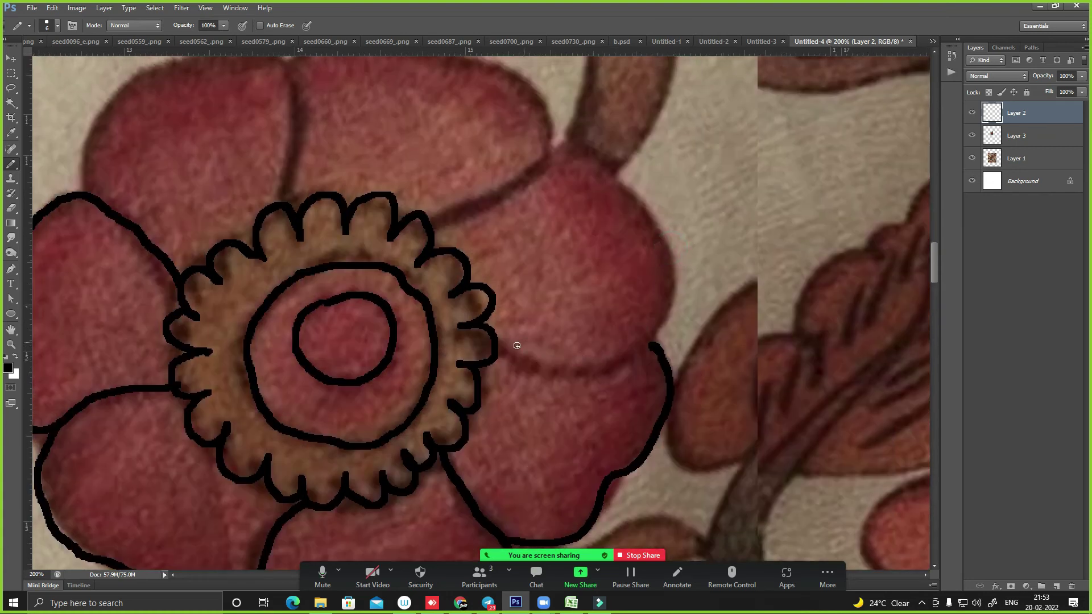
mouse_move(495, 349)
mouse_down()
mouse_move(596, 151)
mouse_move(451, 216)
mouse_move(499, 408)
mouse_up()
mouse_move(355, 391)
mouse_down()
mouse_move(379, 241)
mouse_move(492, 242)
mouse_move(596, 277)
mouse_move(624, 348)
mouse_up()
drag(362, 328, 531, 325)
drag(288, 377, 455, 247)
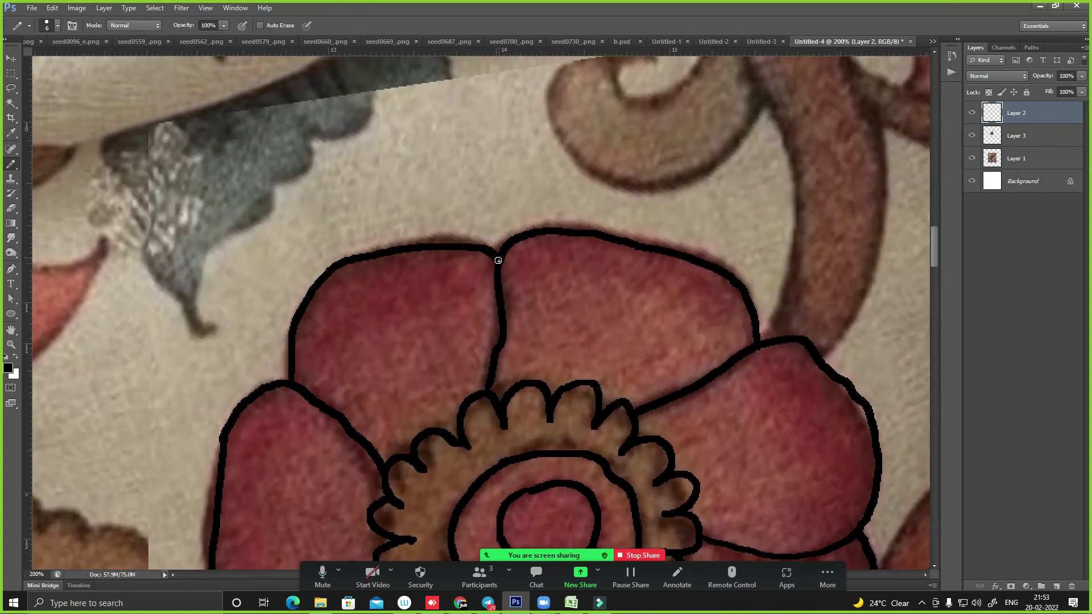
scroll(482, 252, down, 6)
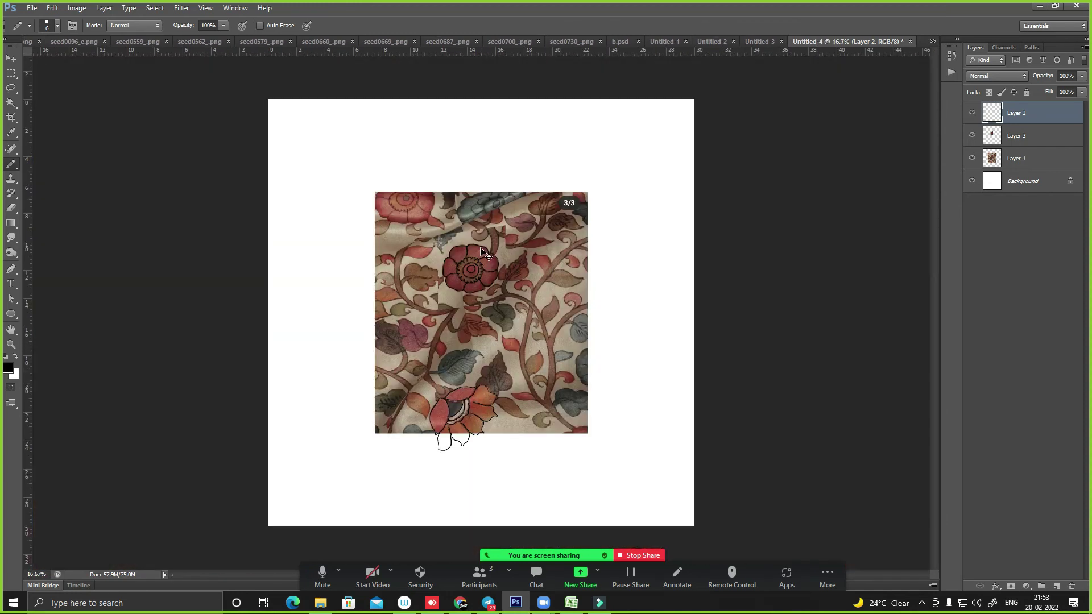
drag(264, 116, 591, 378)
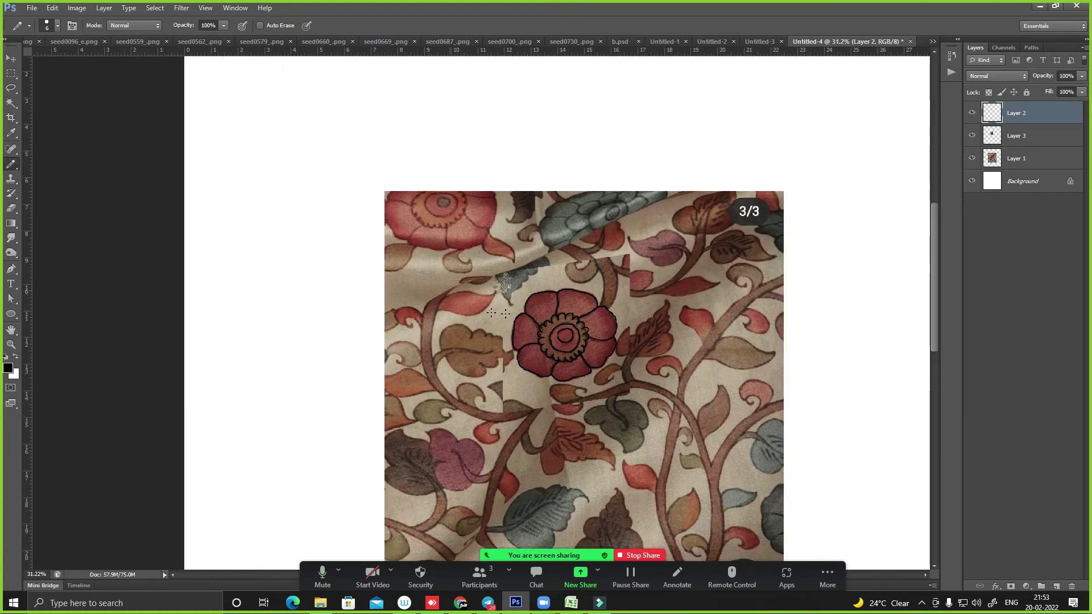
key(ctrl+minus)
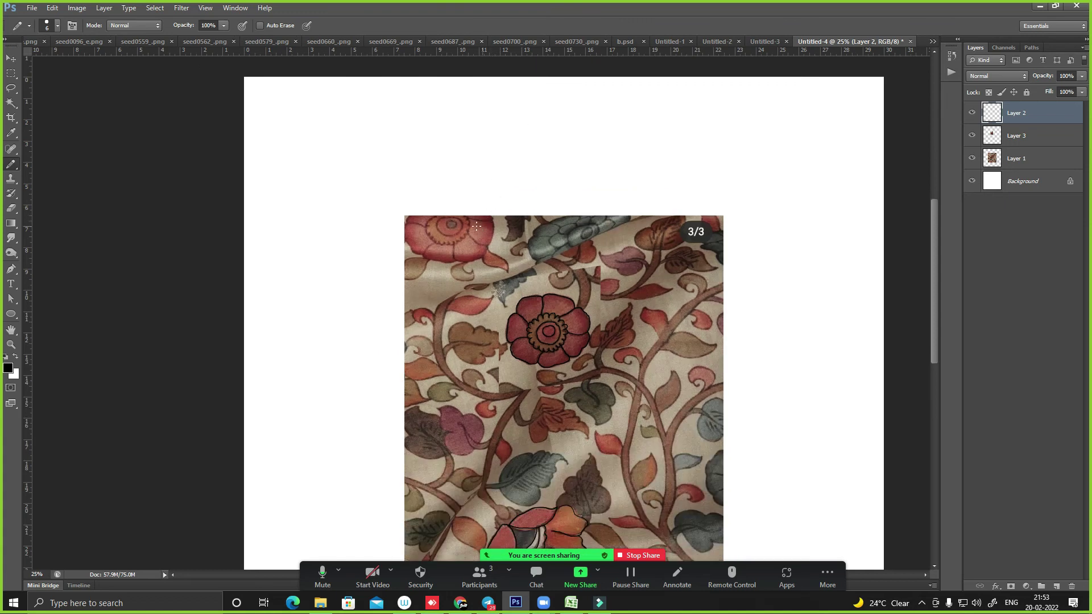
drag(592, 322, 576, 215)
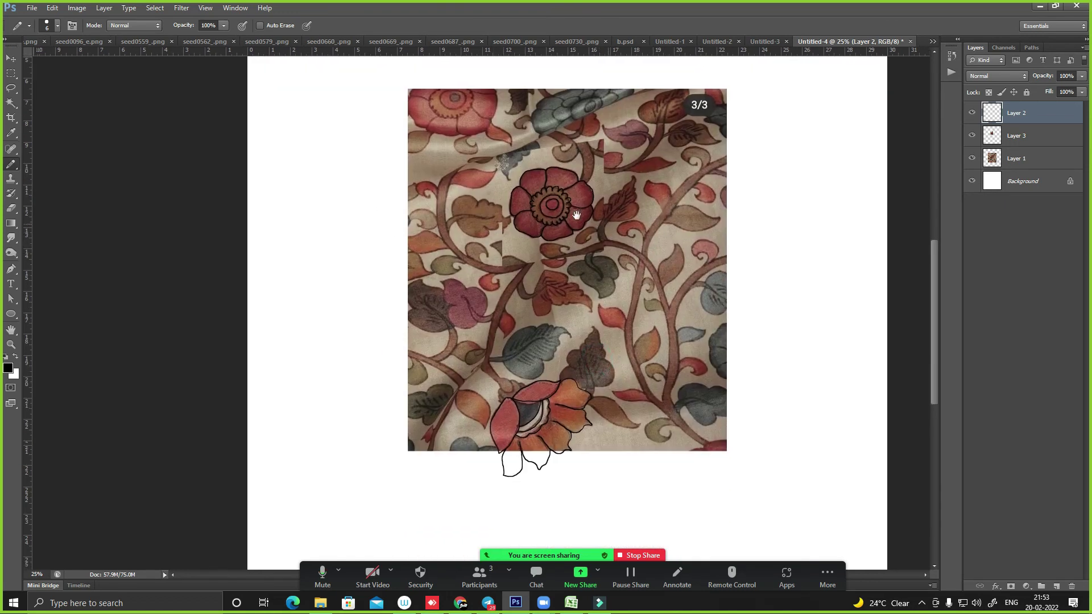
scroll(679, 153, up, 1)
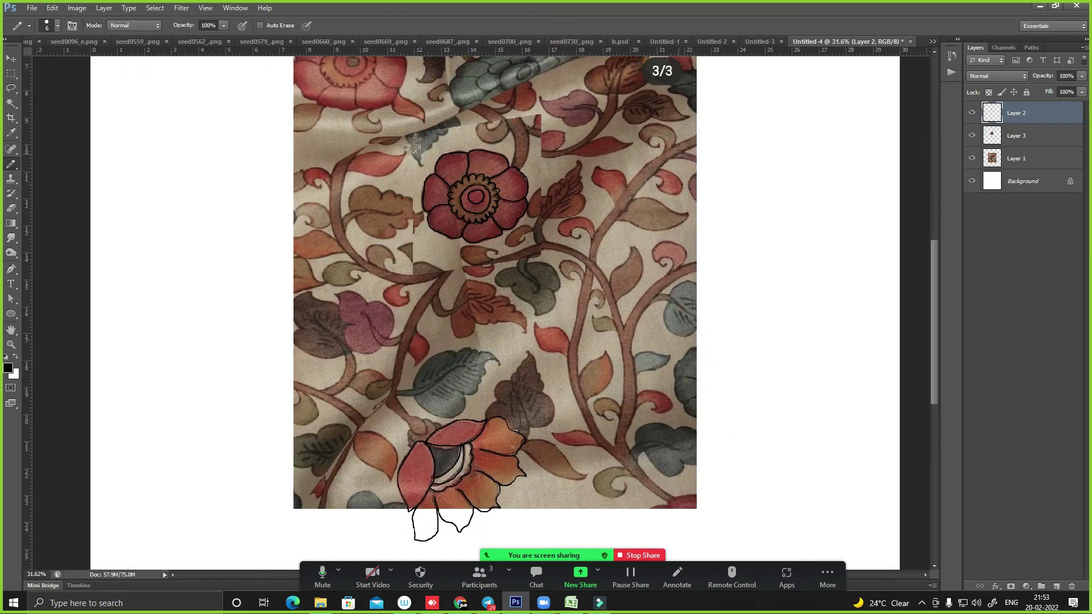
scroll(495, 258, down, 1)
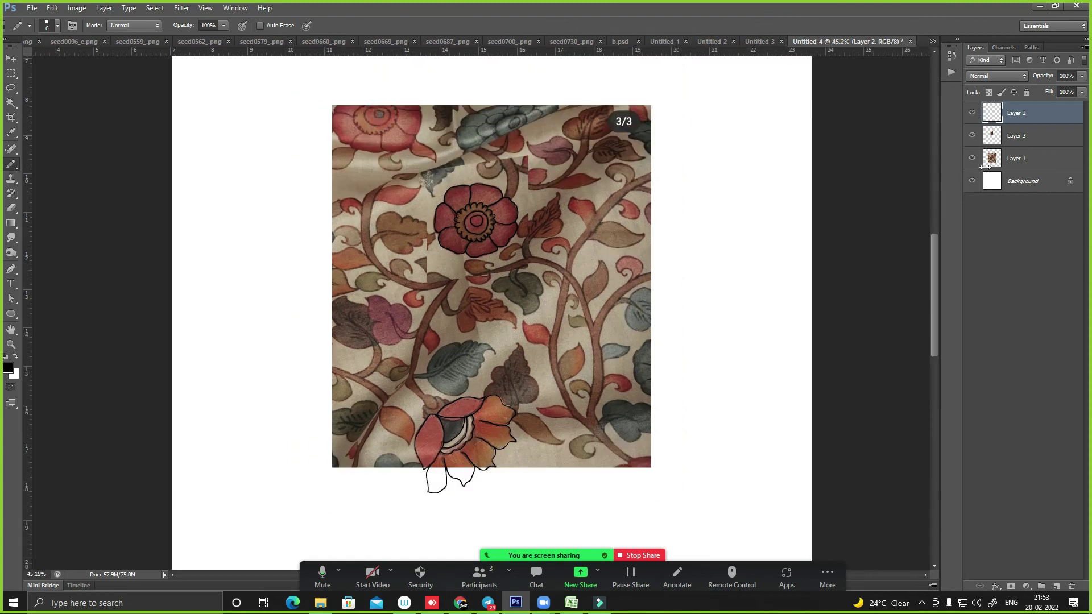
scroll(495, 259, up, 2)
click(972, 135)
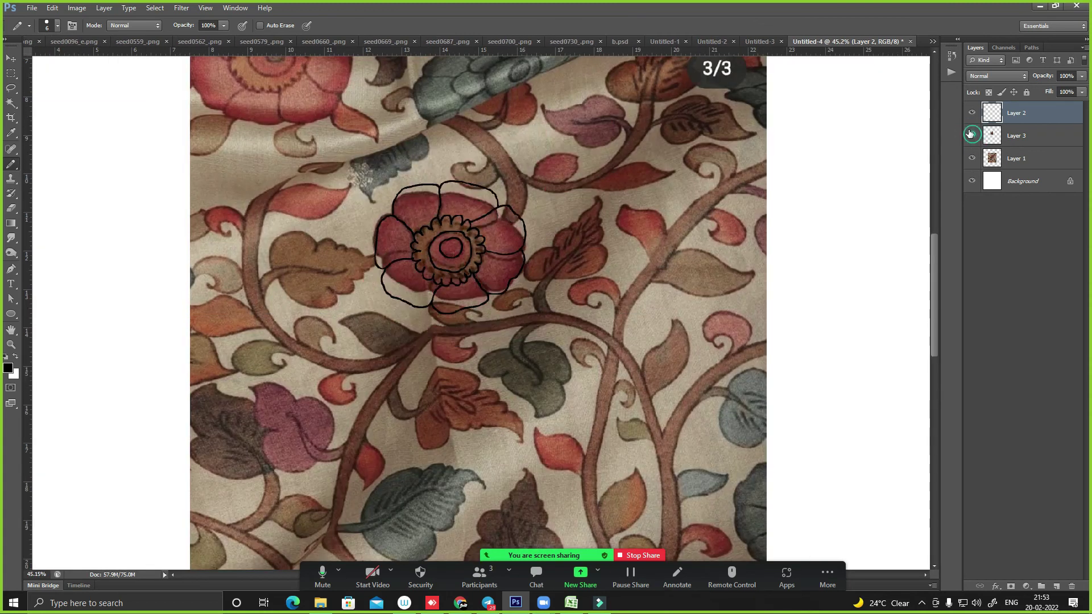
click(1004, 135)
key(alt+Tab)
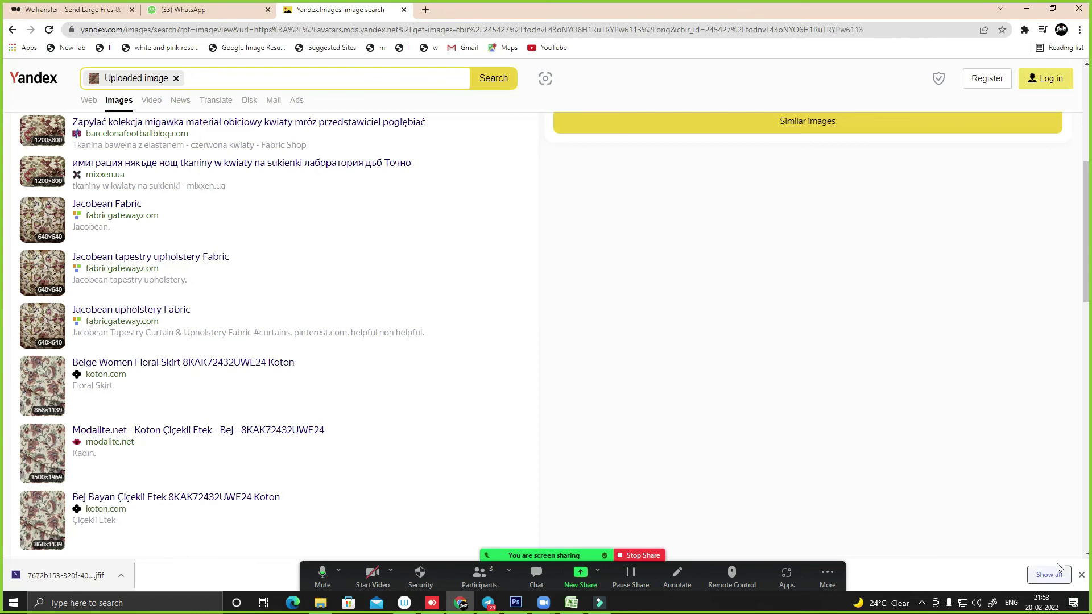
key(alt+Tab)
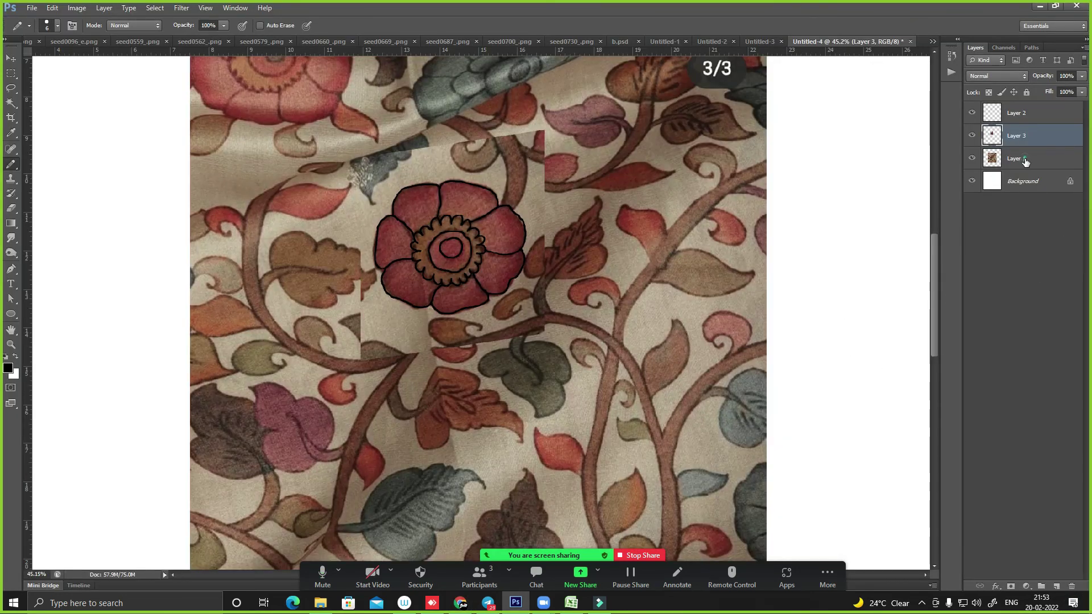
- Hide Layer 2's outlines and delete Layer 3, the stretched flower patch
click(1024, 160)
click(1016, 136)
click(972, 113)
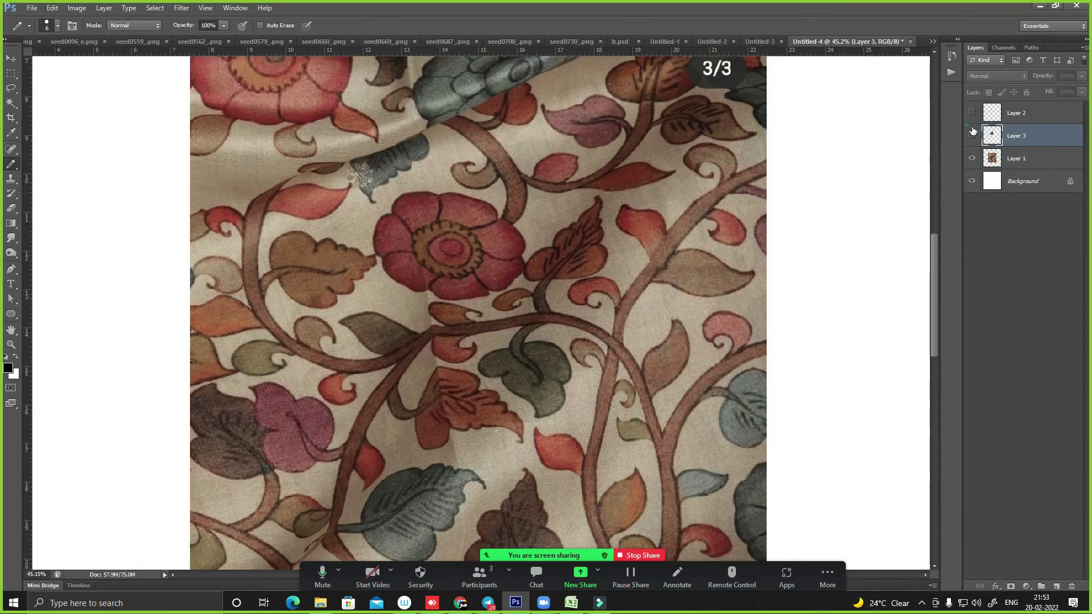
click(1073, 584)
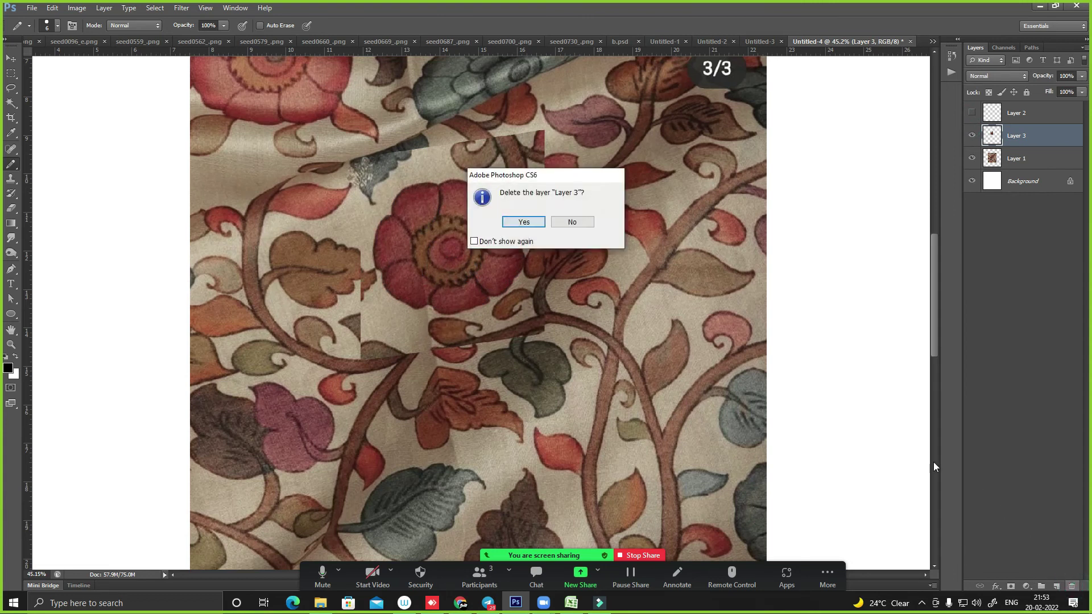
key(Return)
key(ctrl+minus)
- Show Layer 2's outlines again, make it the active layer, and zoom into the lower fabric
click(973, 112)
click(1016, 113)
mouse_move(495, 423)
mouse_down()
mouse_move(542, 296)
mouse_move(539, 365)
mouse_up()
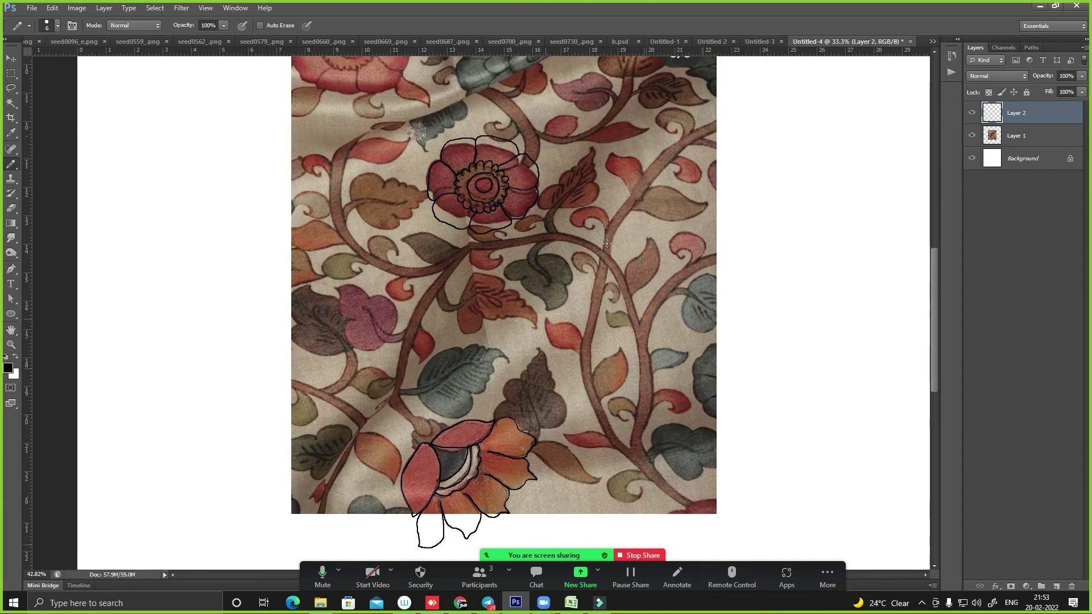
scroll(416, 249, up, 2)
scroll(456, 226, up, 2)
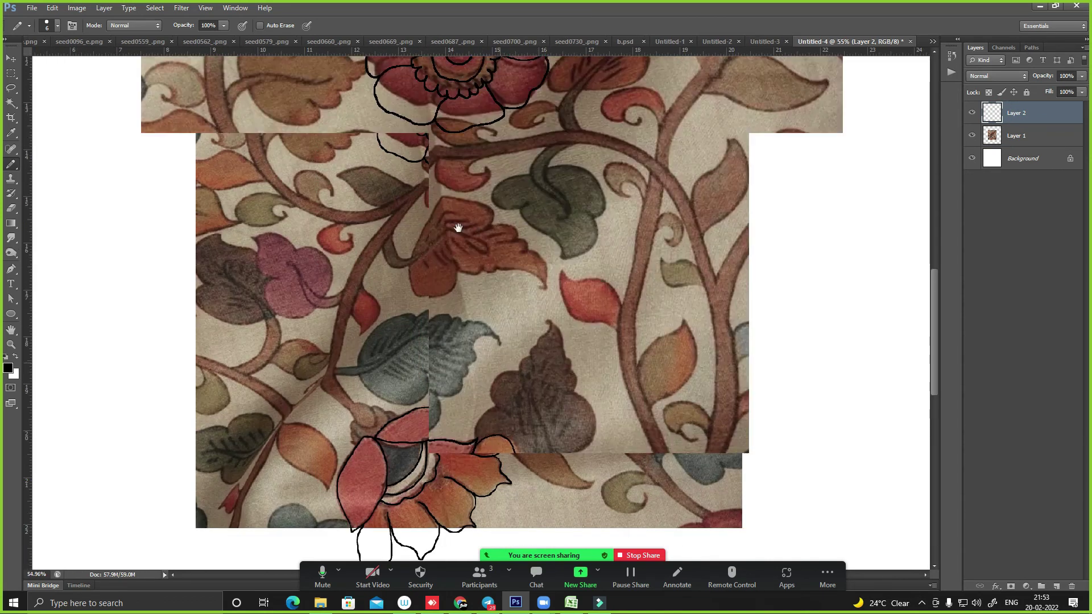
- Undo the mistaken long stroke and brush a short section of the vine stem
key(p)
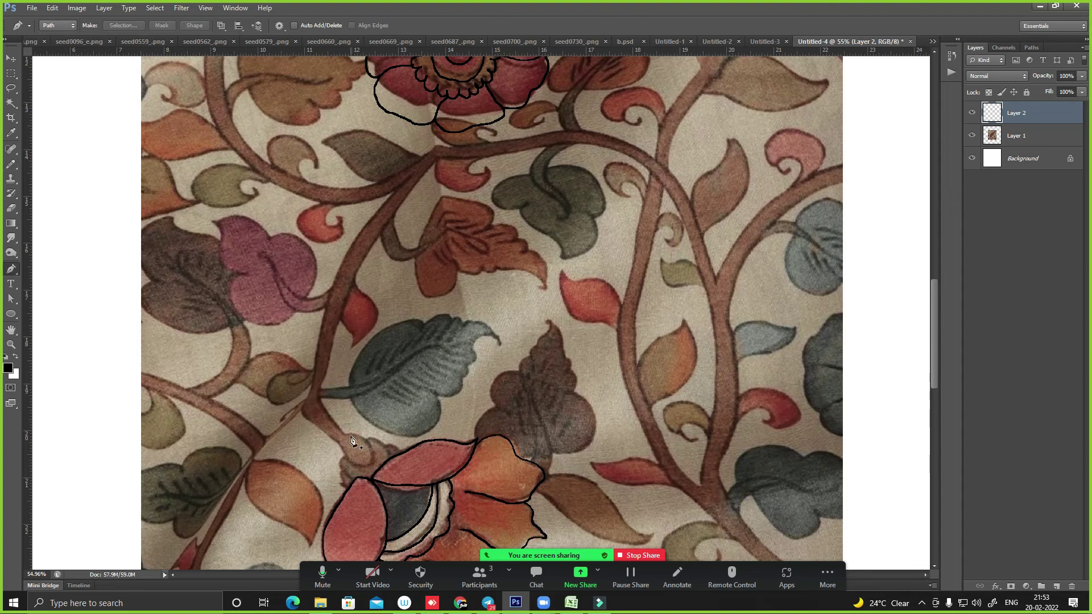
scroll(381, 426, up, 5)
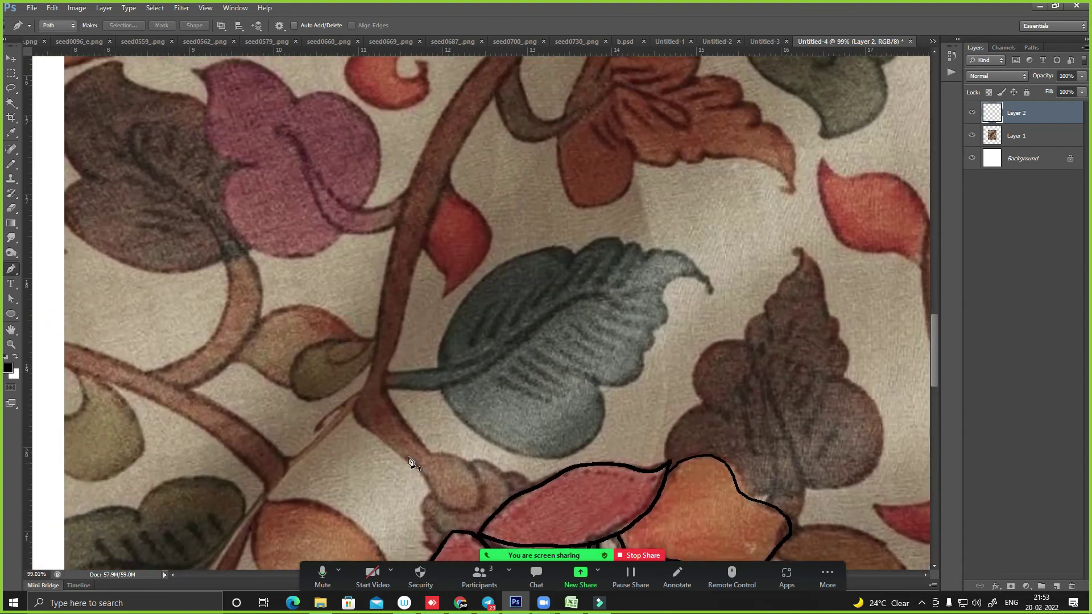
key(b)
scroll(404, 408, up, 1)
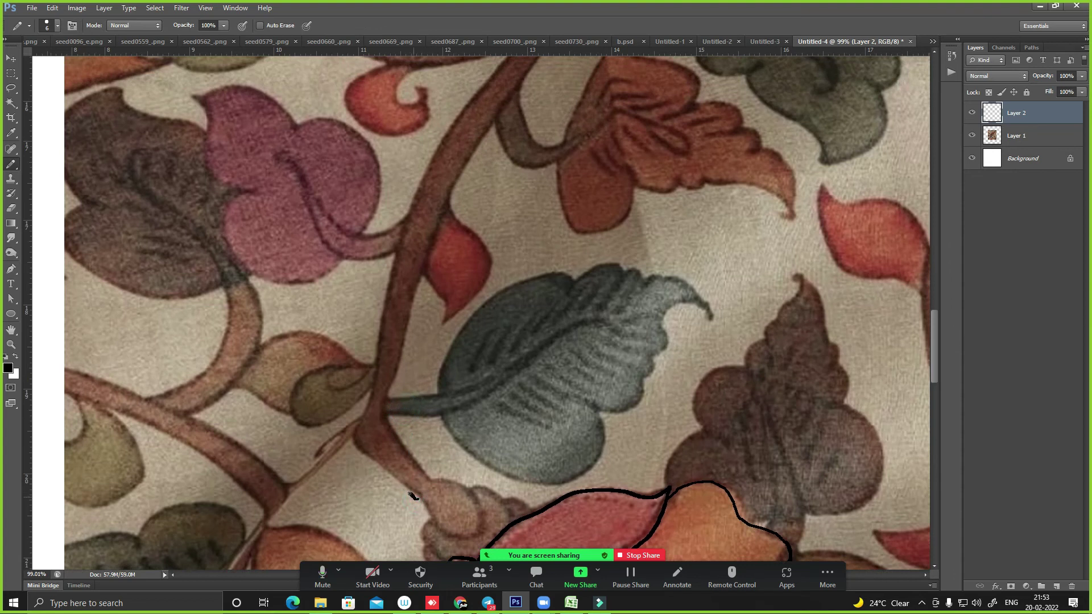
key(ctrl+z)
key(alt+bracketleft)
drag(415, 498, 399, 479)
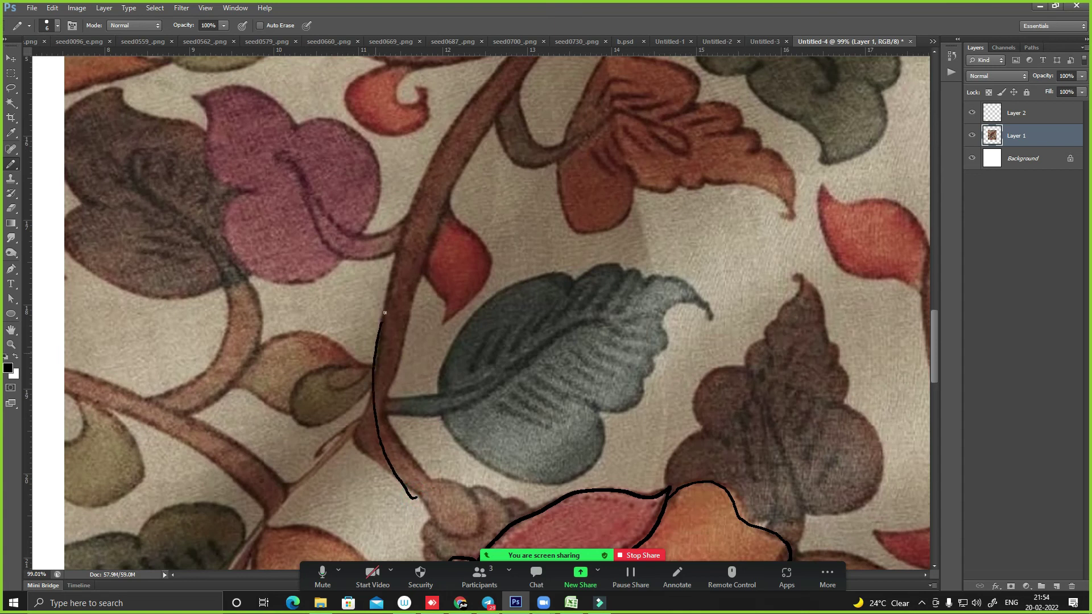
- Zoom out along the vine, make Layer 2 active with the Pen tool, and undo the left-stem line
mouse_move(453, 193)
mouse_down()
mouse_move(416, 323)
mouse_move(444, 254)
mouse_up()
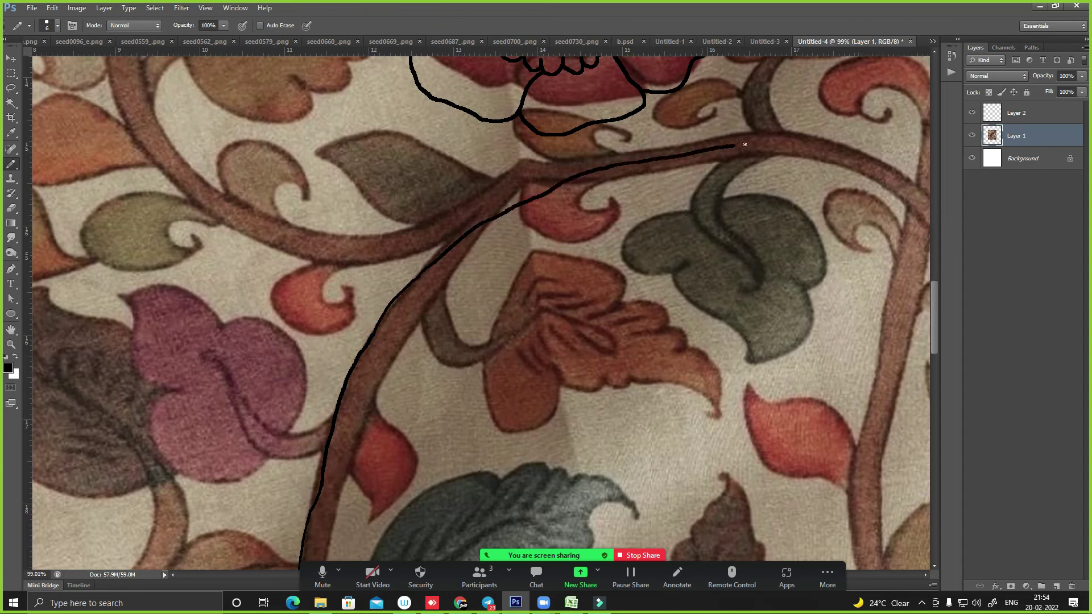
key(ctrl+minus)
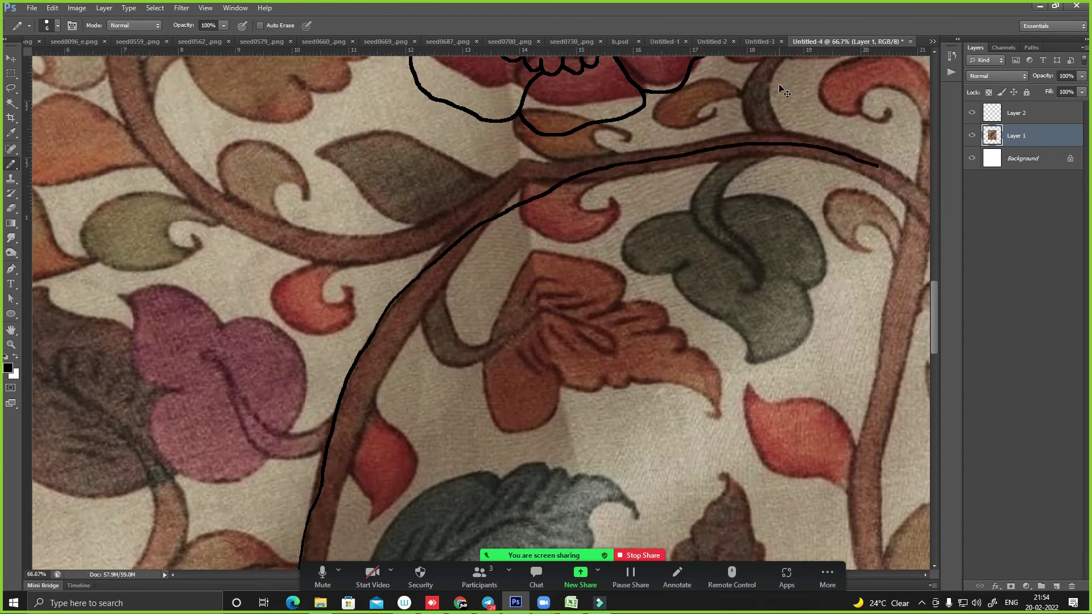
key(ctrl+minus)
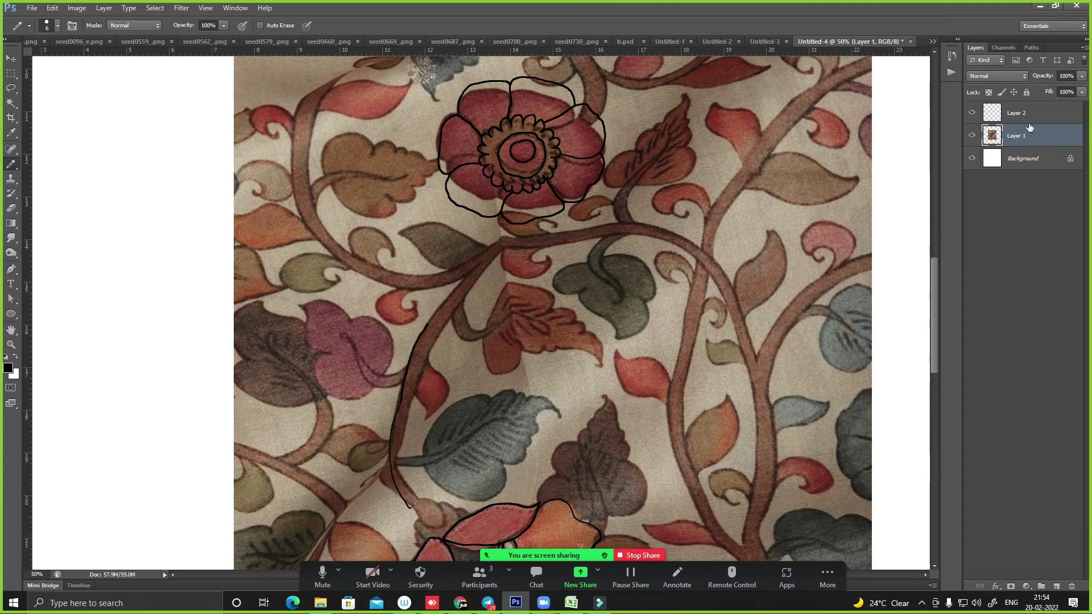
click(1018, 113)
key(p)
scroll(509, 356, down, 2)
key(ctrl+z)
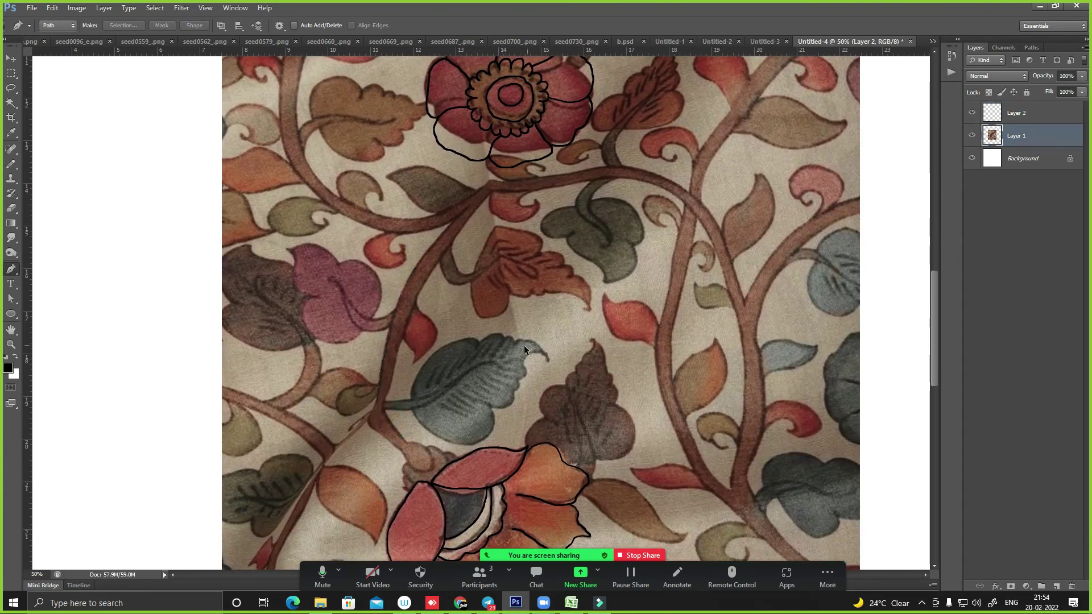
- Make Layer 2 active and place the first Pen anchors up the lower arching vine
click(1002, 116)
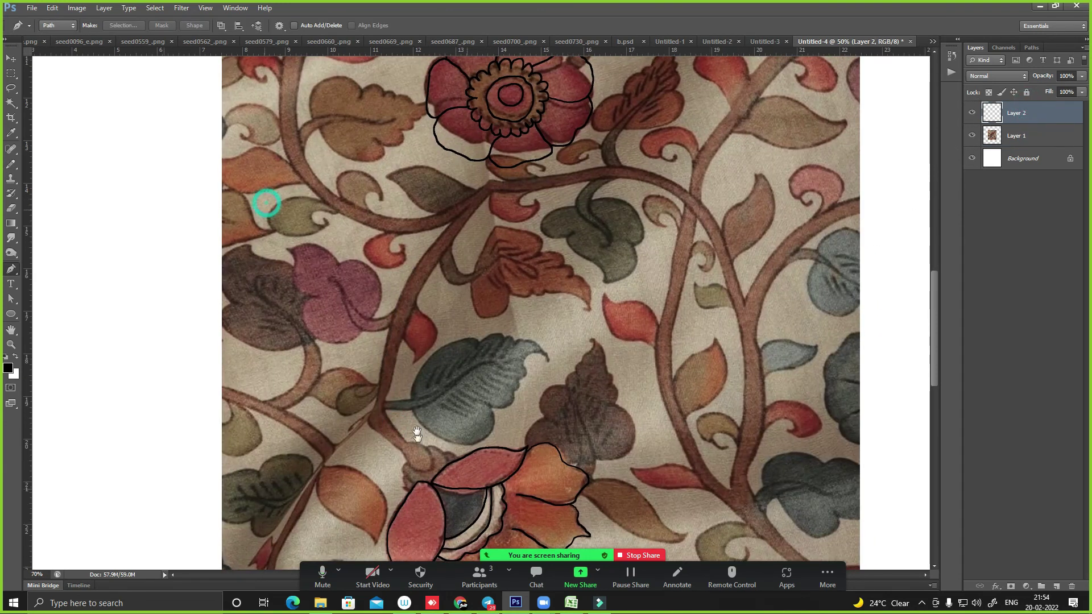
scroll(432, 469, up, 2)
drag(463, 318, 477, 415)
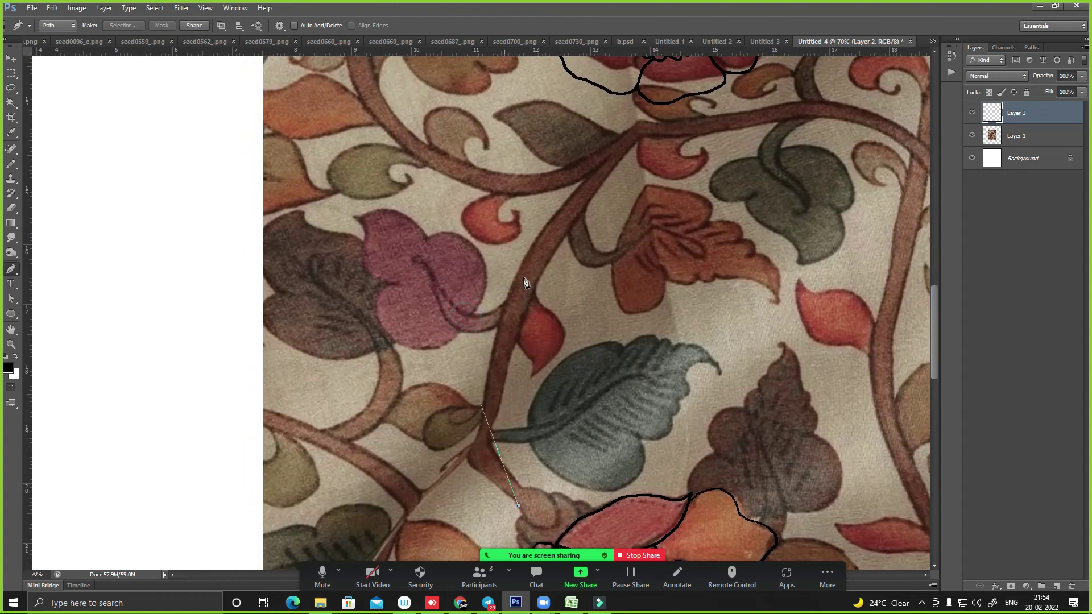
drag(524, 263, 602, 136)
key(ctrl+z)
mouse_move(543, 229)
mouse_down()
mouse_move(643, 91)
mouse_move(473, 133)
mouse_up()
- Curve the path over the top of the arch and along the right-hand branch
drag(728, 172, 828, 208)
drag(845, 346, 823, 249)
click(803, 248)
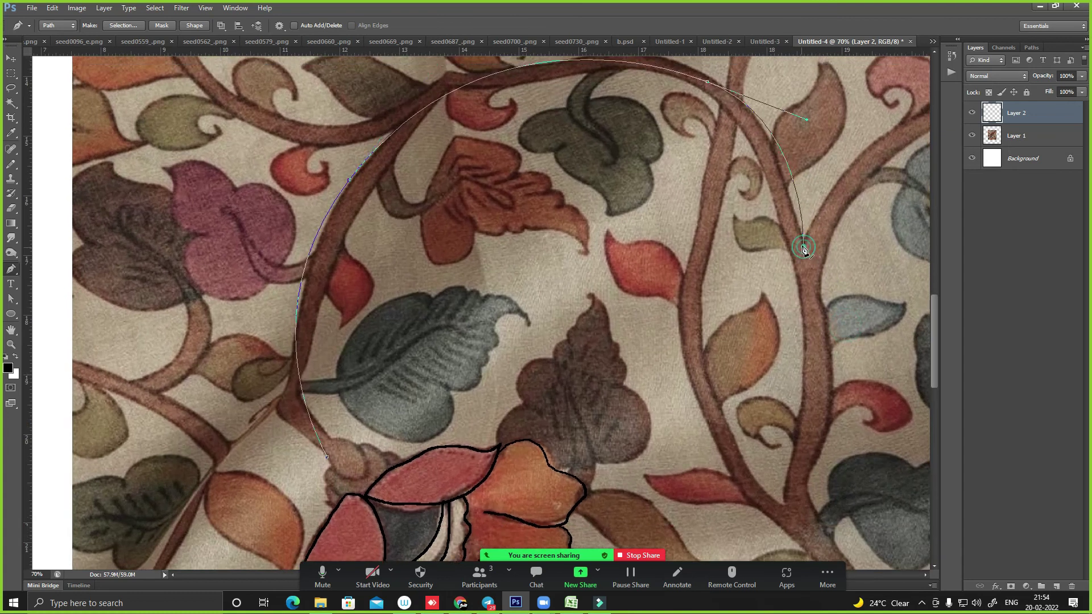
drag(696, 96, 686, 167)
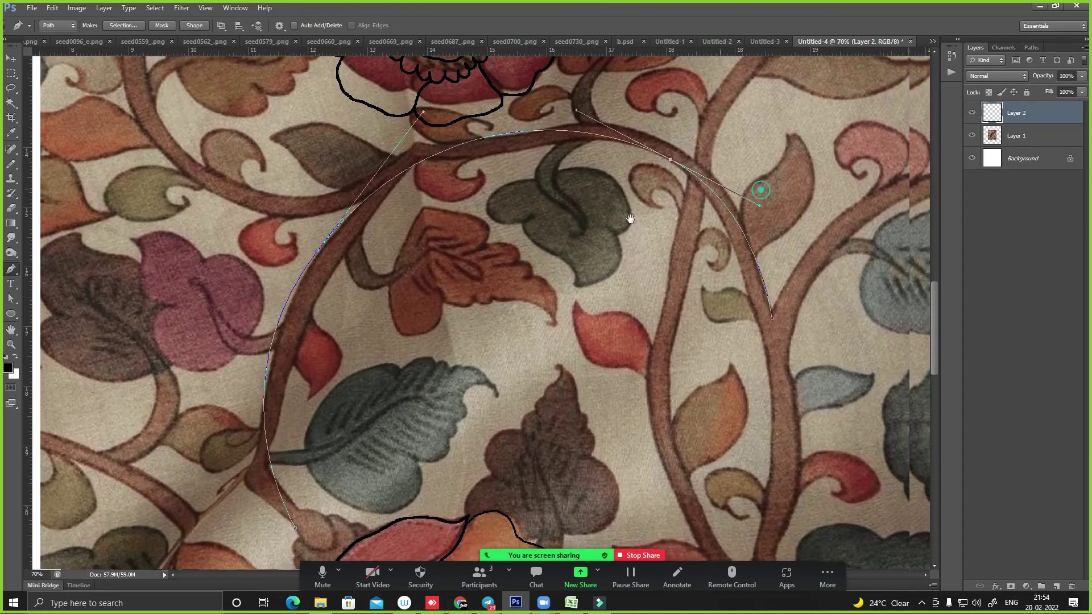
drag(819, 228, 660, 262)
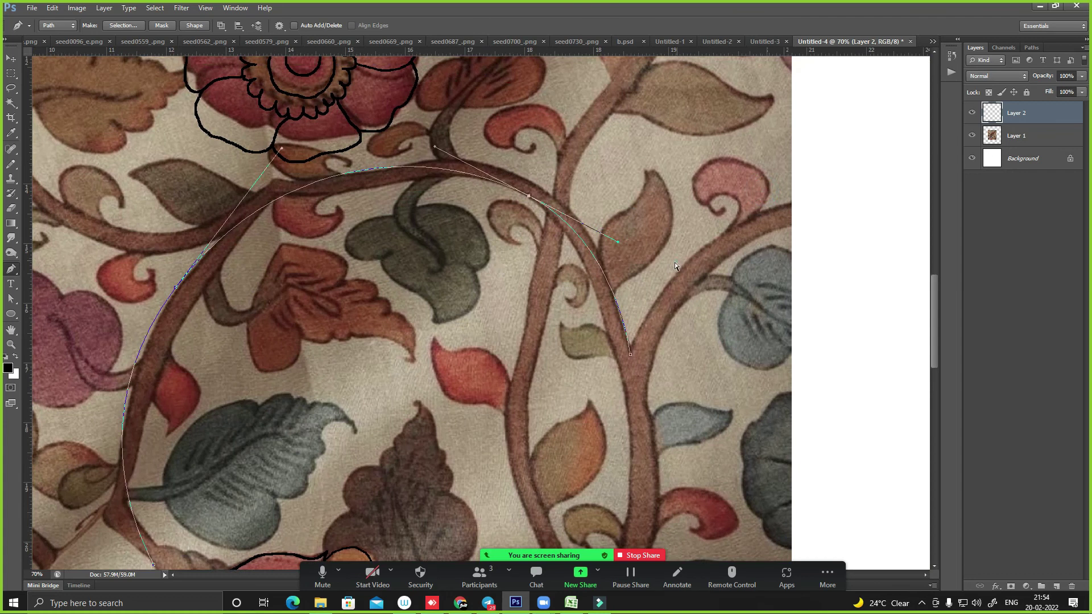
drag(768, 208, 870, 190)
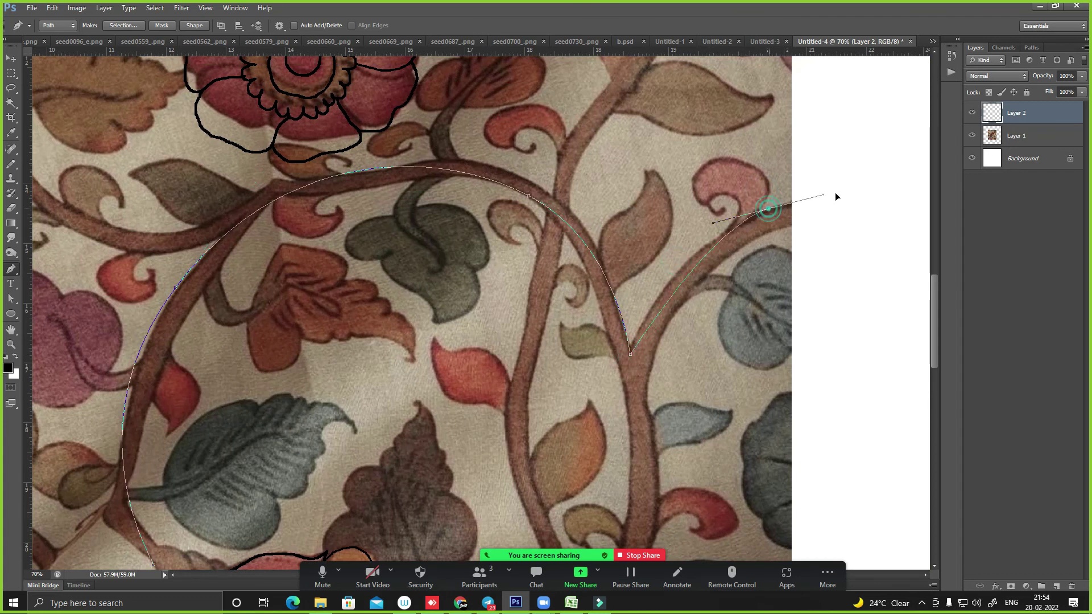
scroll(878, 196, down, 1)
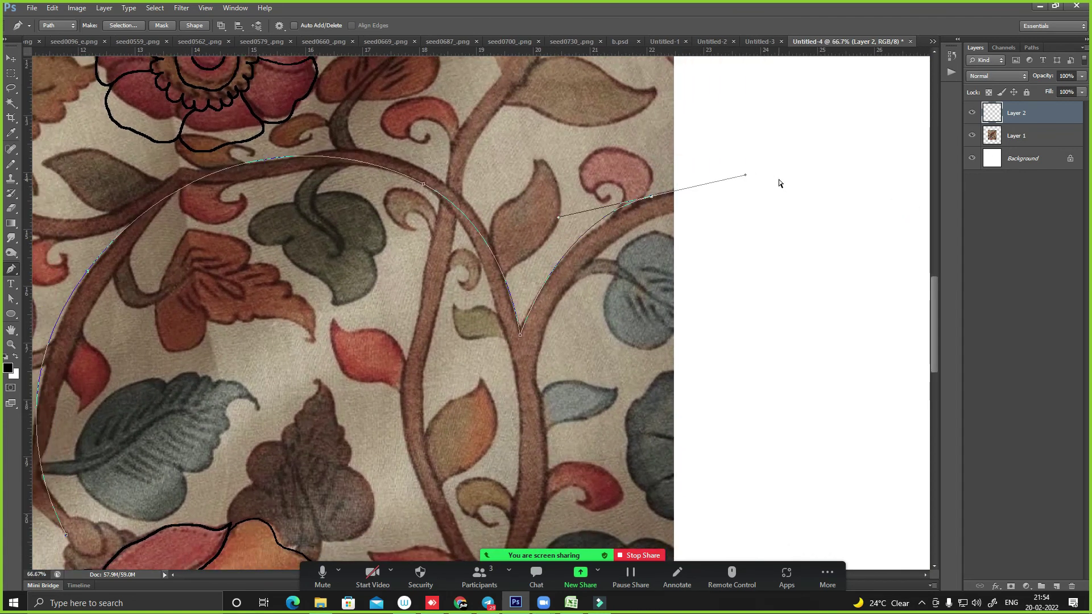
scroll(626, 233, down, 2)
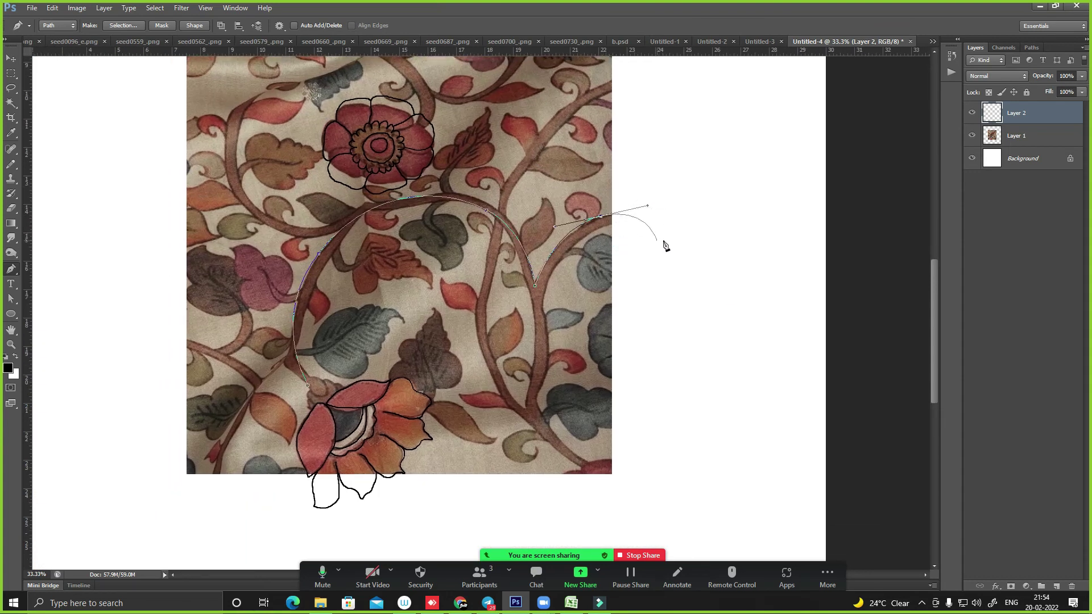
- Extend the vine path past the image's right edge and back along the branch's inner edge
drag(711, 293, 714, 340)
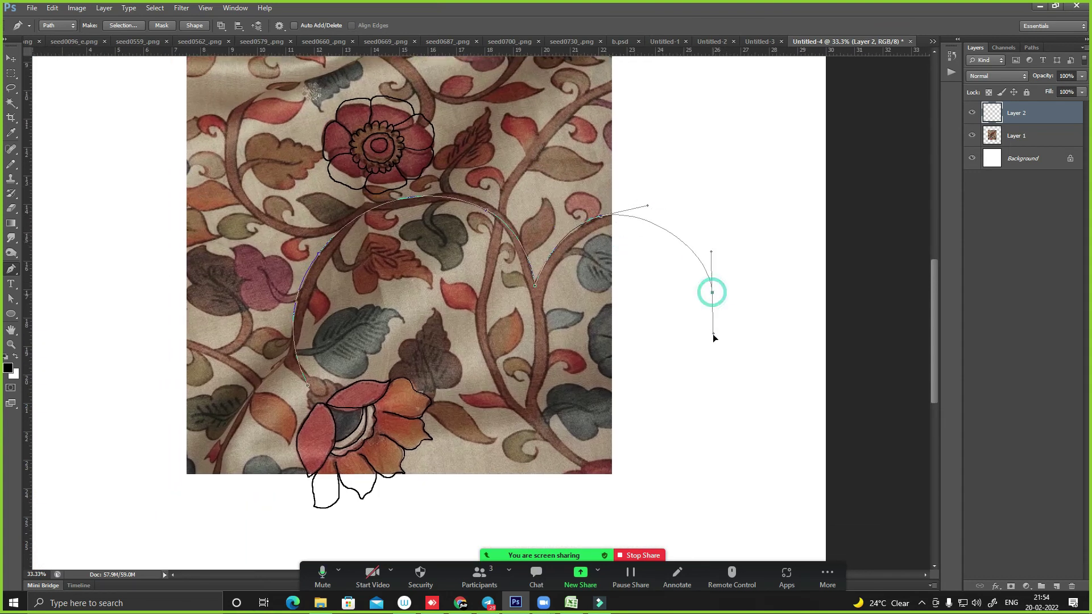
alt+click(713, 293)
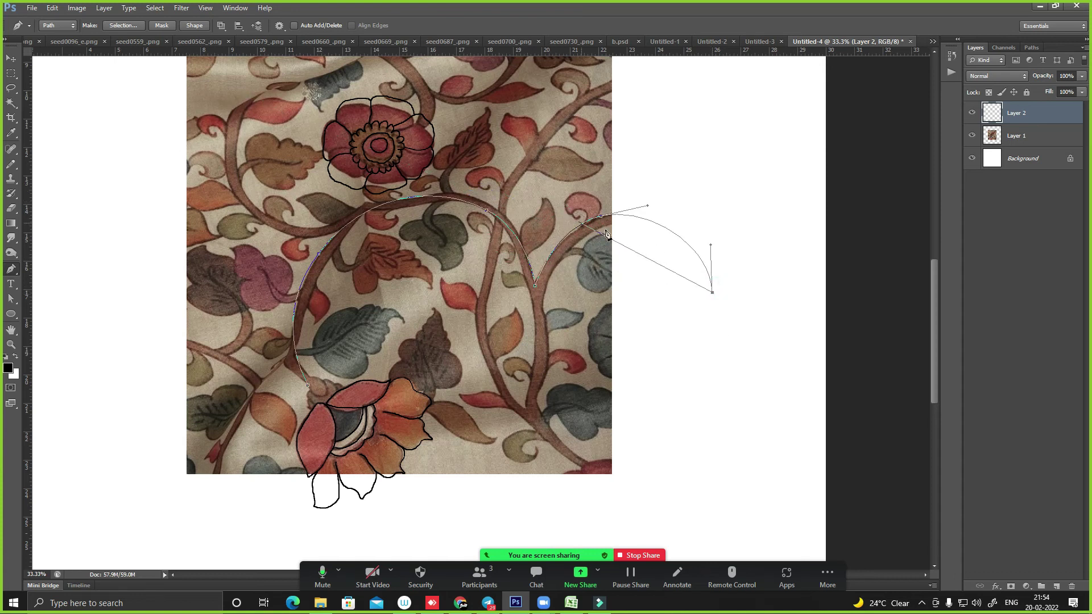
drag(656, 238, 607, 216)
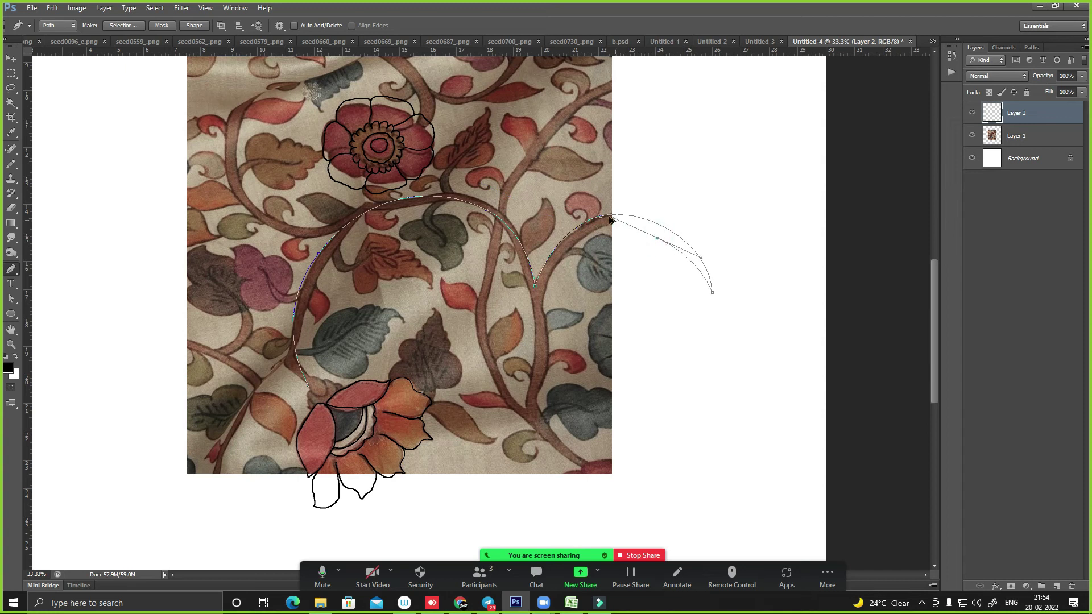
drag(557, 270, 539, 291)
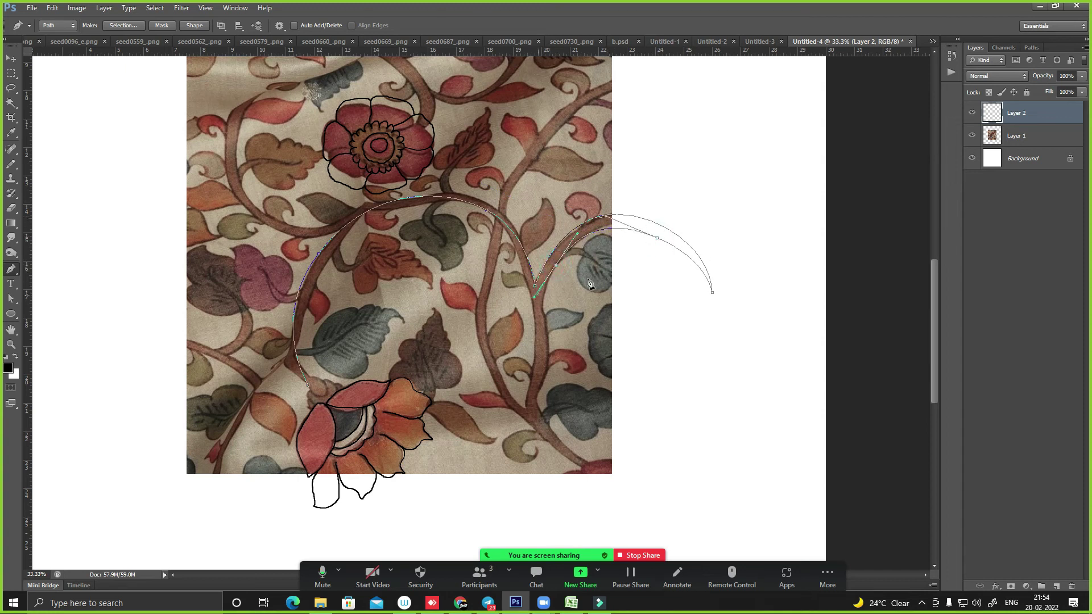
scroll(602, 206, up, 2)
drag(472, 233, 440, 257)
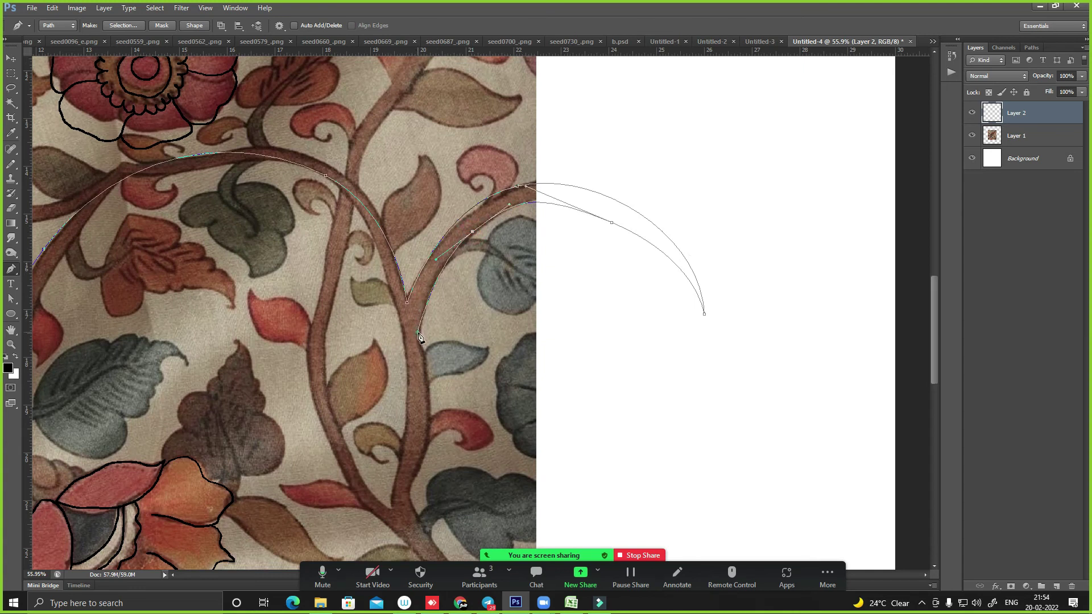
click(418, 332)
- Continue the path down the stem and back up it, then end the open path
scroll(449, 319, down, 3)
drag(441, 397, 446, 422)
scroll(515, 467, down, 1)
click(509, 470)
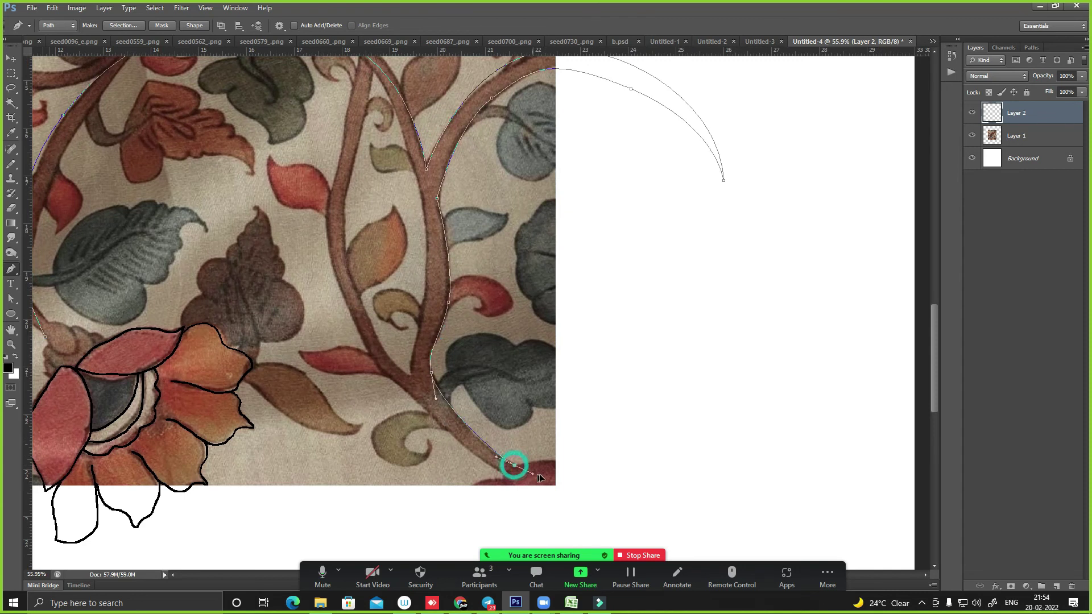
mouse_move(444, 422)
mouse_down()
mouse_move(468, 474)
mouse_move(416, 412)
mouse_up()
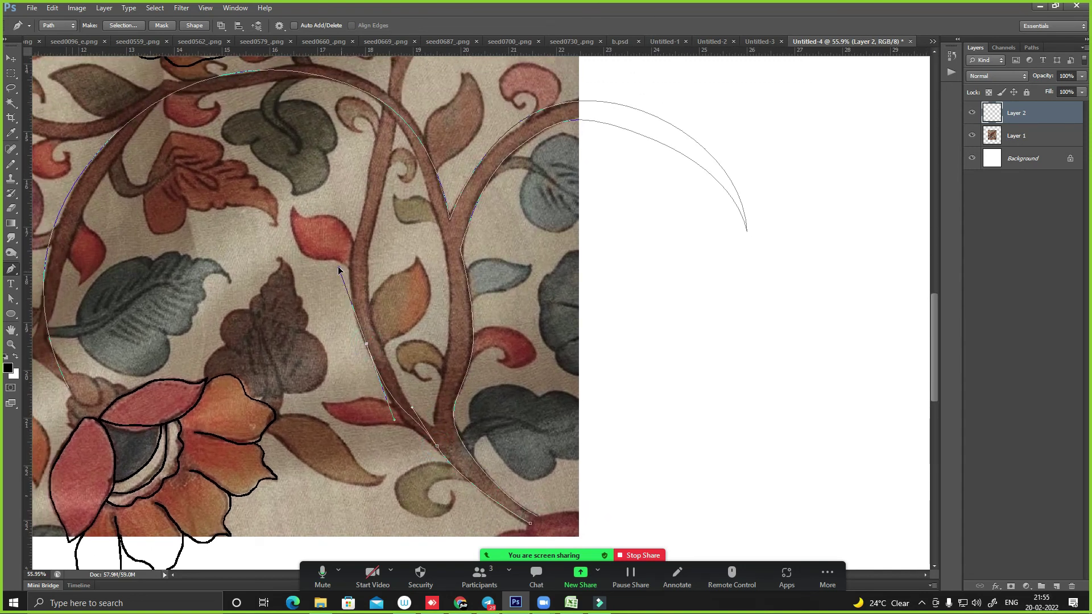
drag(348, 297, 336, 266)
scroll(341, 233, up, 6)
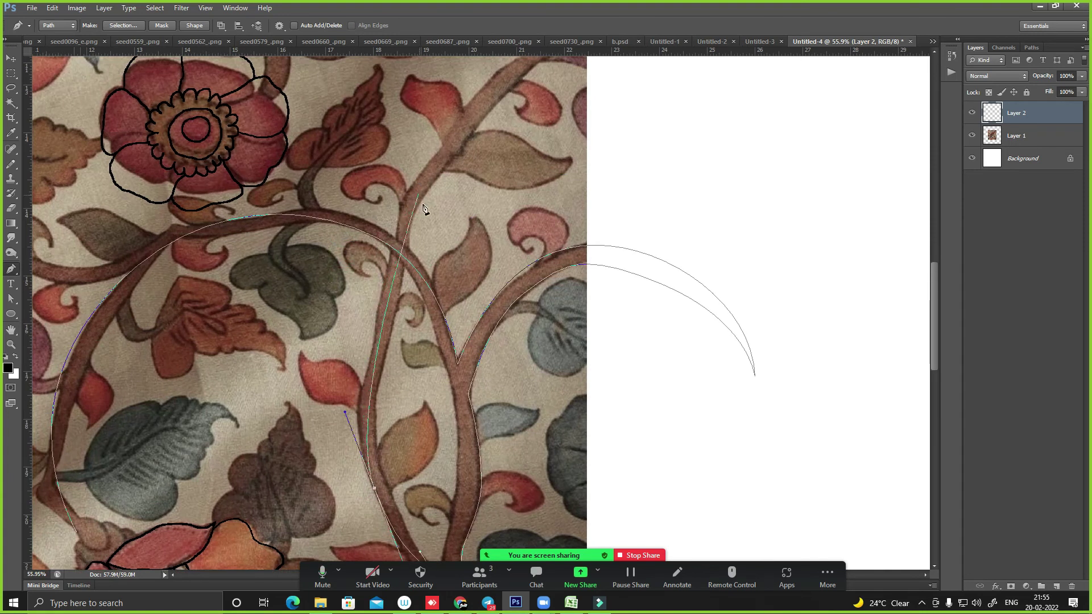
mouse_move(390, 246)
mouse_down()
mouse_move(416, 208)
mouse_move(367, 341)
mouse_up()
key(Escape)
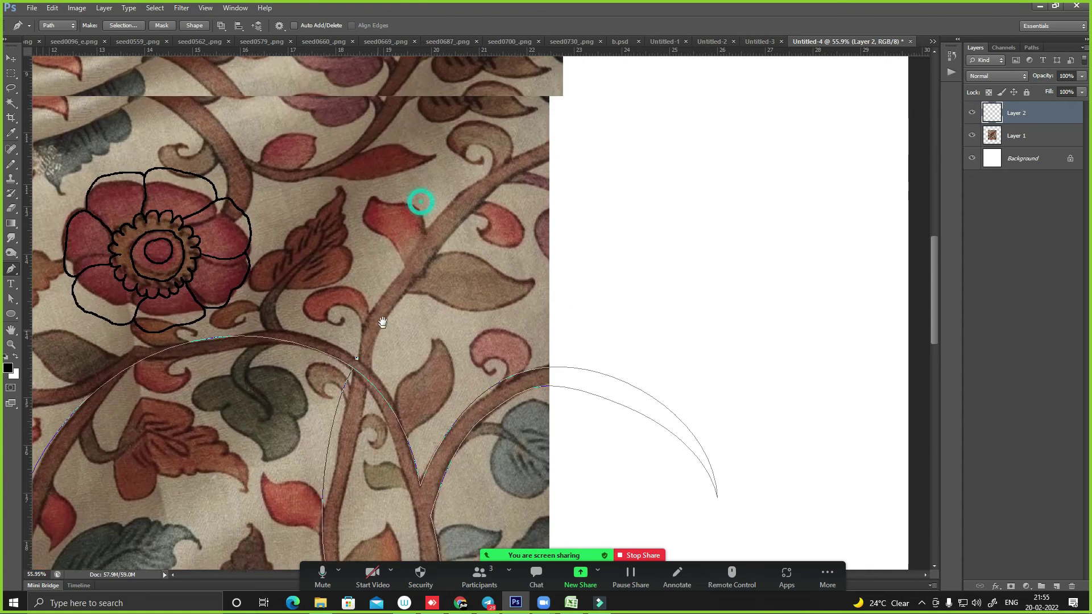
- Start a new path at the central stem's top and run it down to the stem's base
drag(491, 164, 578, 120)
mouse_move(710, 145)
mouse_down()
mouse_move(760, 168)
mouse_move(528, 171)
mouse_move(432, 195)
mouse_up()
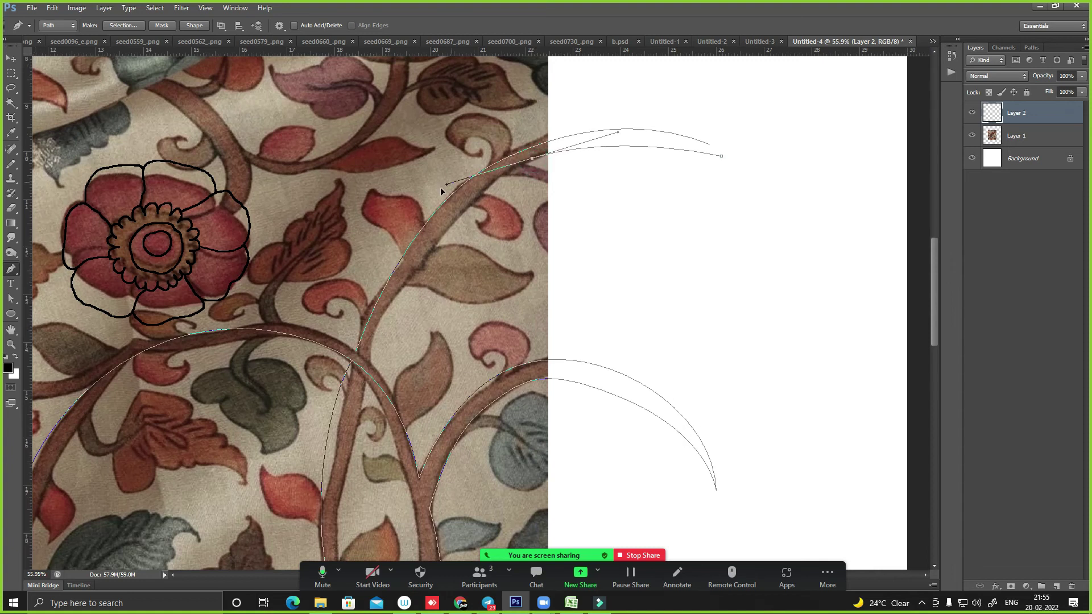
click(366, 358)
drag(393, 404, 418, 228)
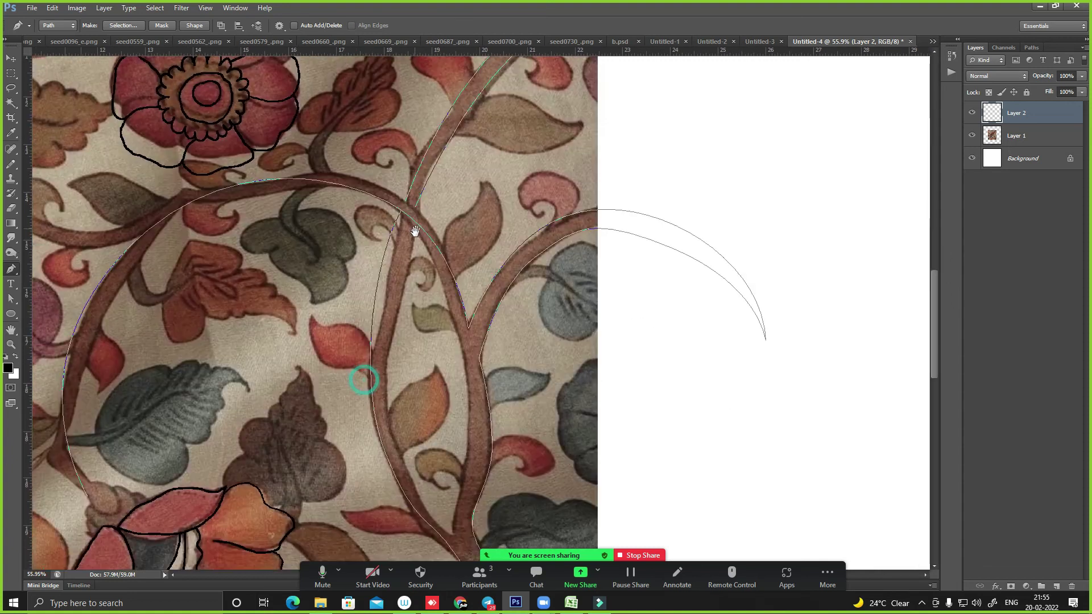
drag(389, 405, 387, 455)
drag(457, 536, 484, 560)
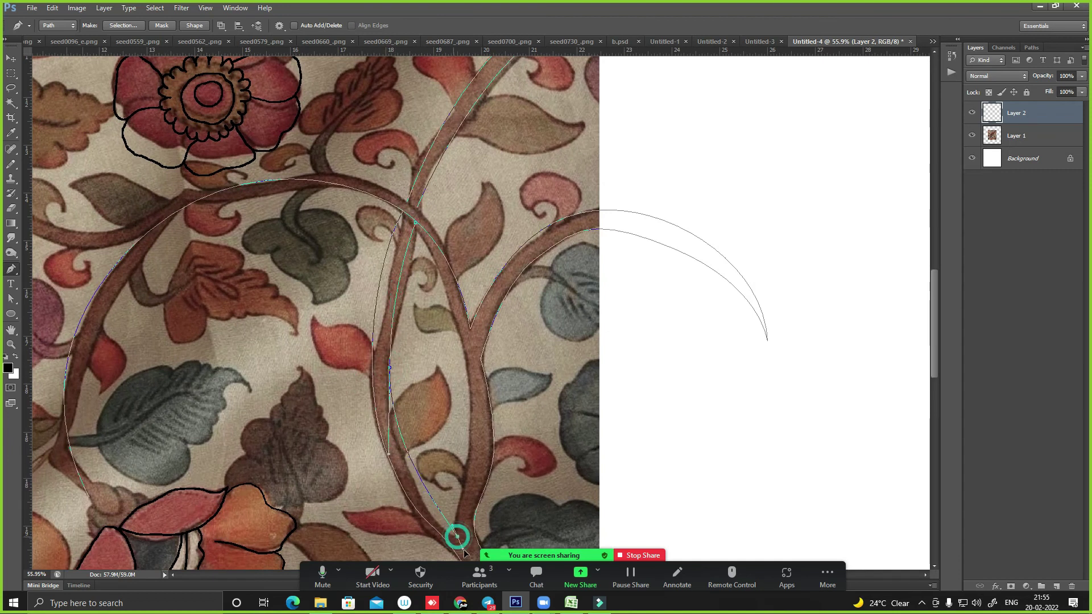
scroll(571, 433, left, 3)
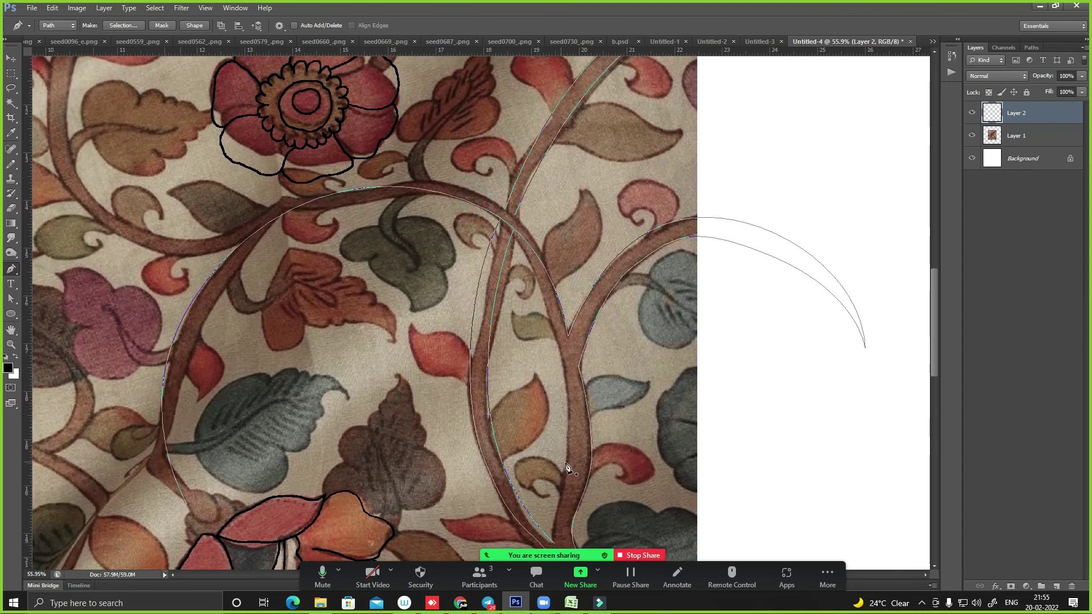
scroll(567, 468, down, 1)
click(554, 519)
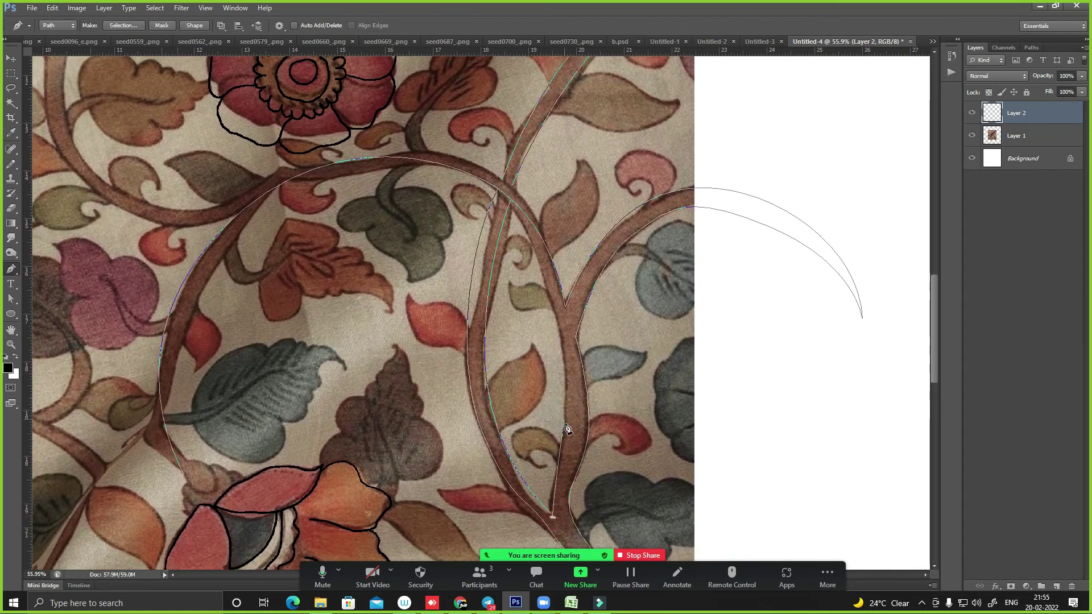
- Bring the path back up the stem's other side and close it at the starting point
drag(570, 382, 571, 360)
scroll(511, 228, up, 1)
scroll(512, 228, left, 1)
drag(472, 195, 359, 149)
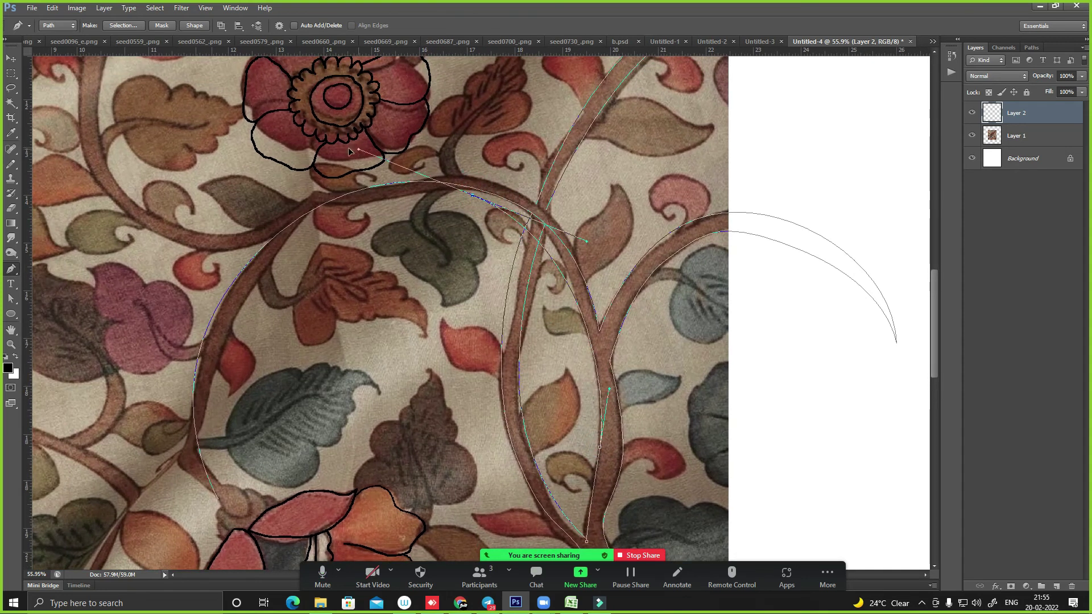
drag(233, 324, 202, 382)
click(237, 450)
drag(226, 485, 257, 534)
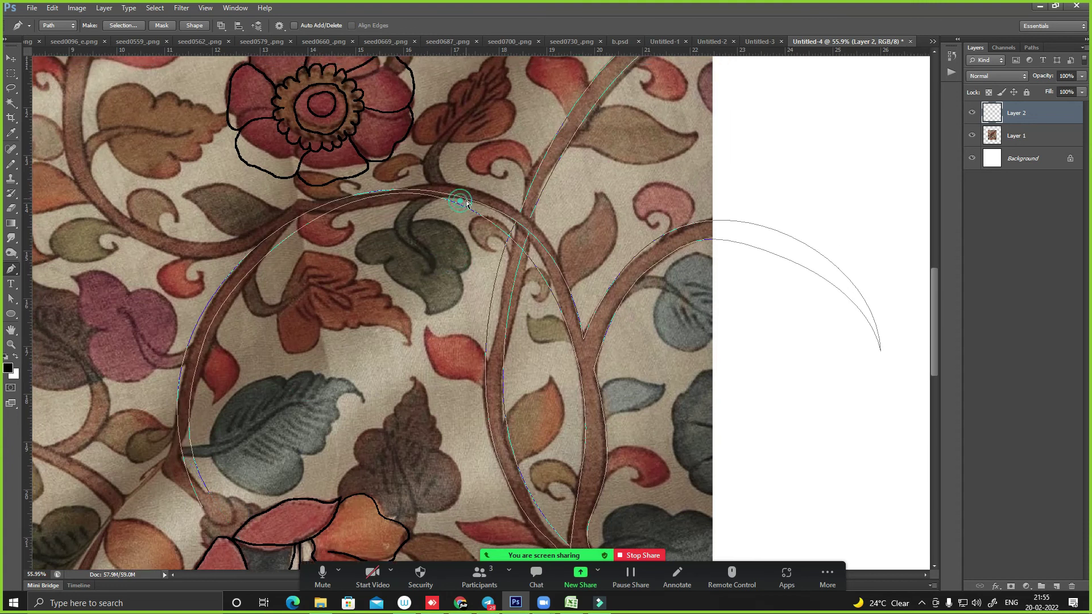
click(459, 202)
- Fine-tune the closing curve and nudge anchors so the outline hugs the stem
drag(467, 208, 462, 211)
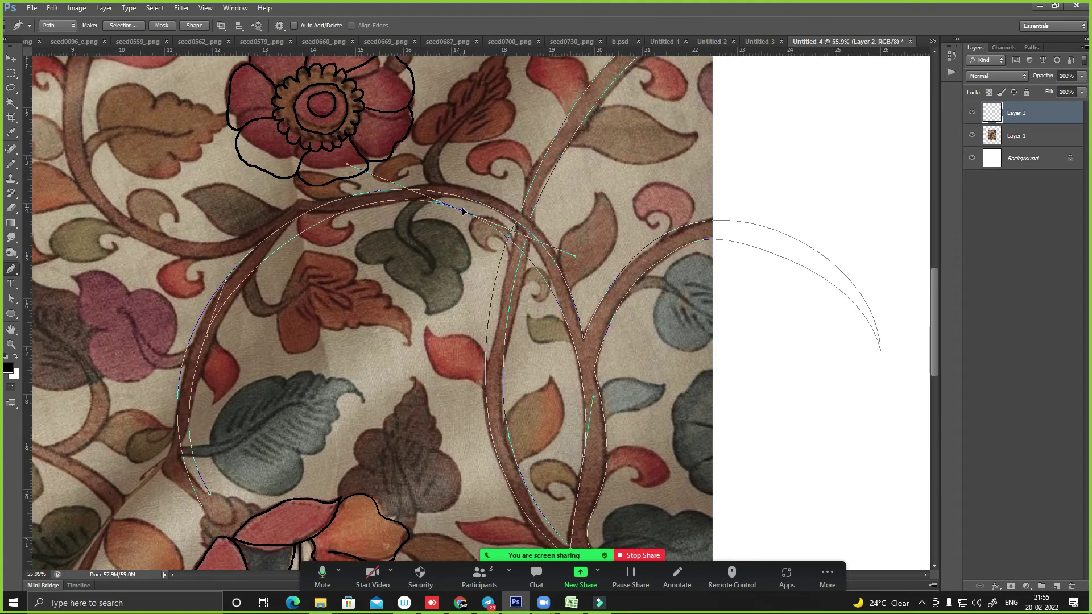
drag(347, 166, 329, 171)
ctrl+click(577, 200)
drag(516, 227, 511, 248)
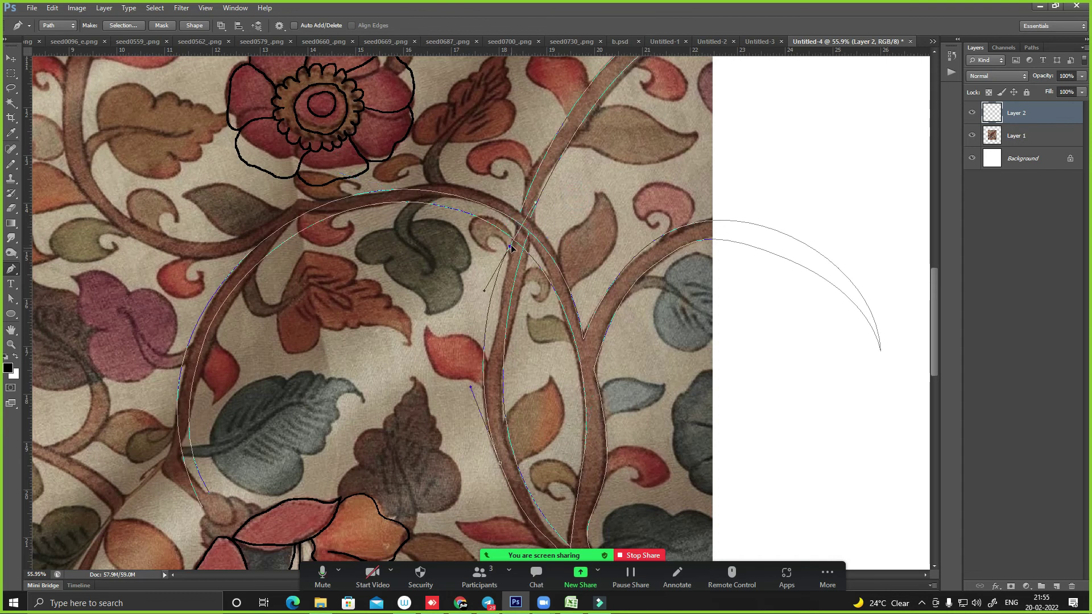
click(528, 234)
ctrl+click(510, 243)
drag(511, 243, 514, 242)
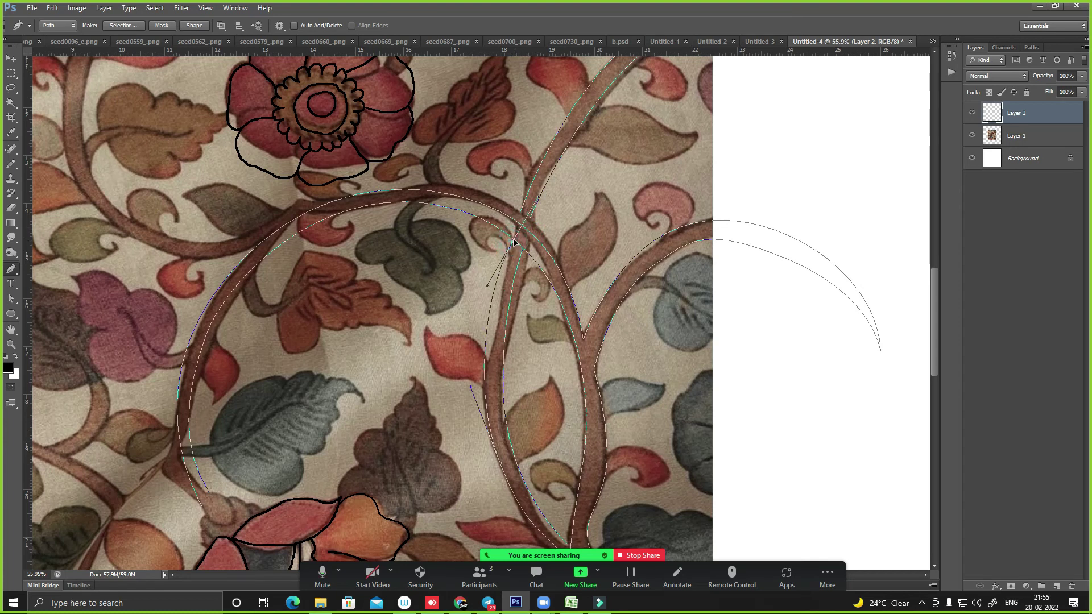
click(522, 218)
drag(532, 221, 529, 230)
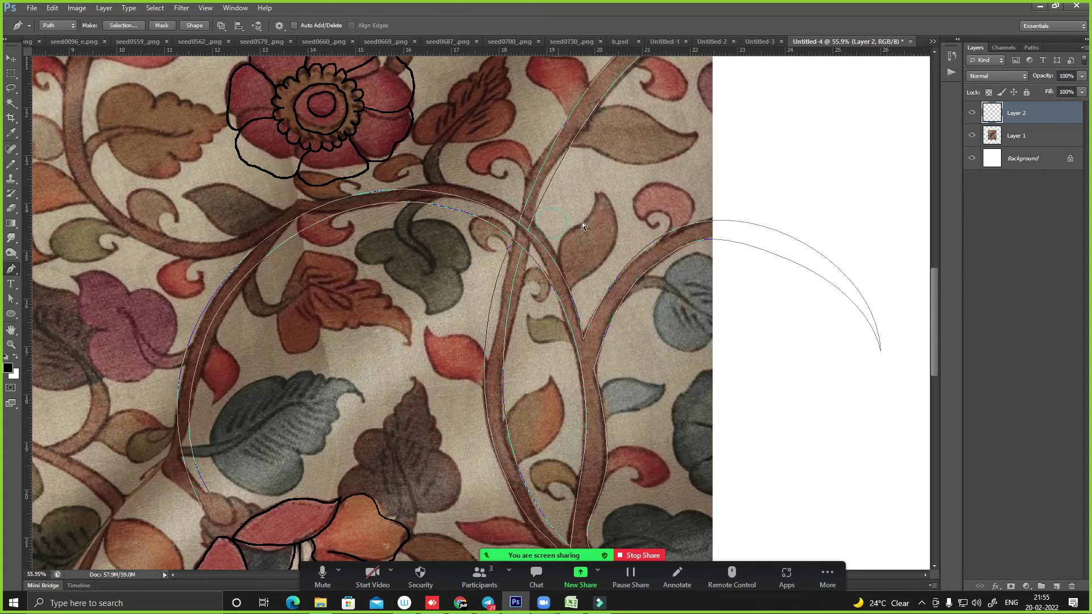
scroll(615, 232, up, 3)
key(b)
key(ctrl+minus)
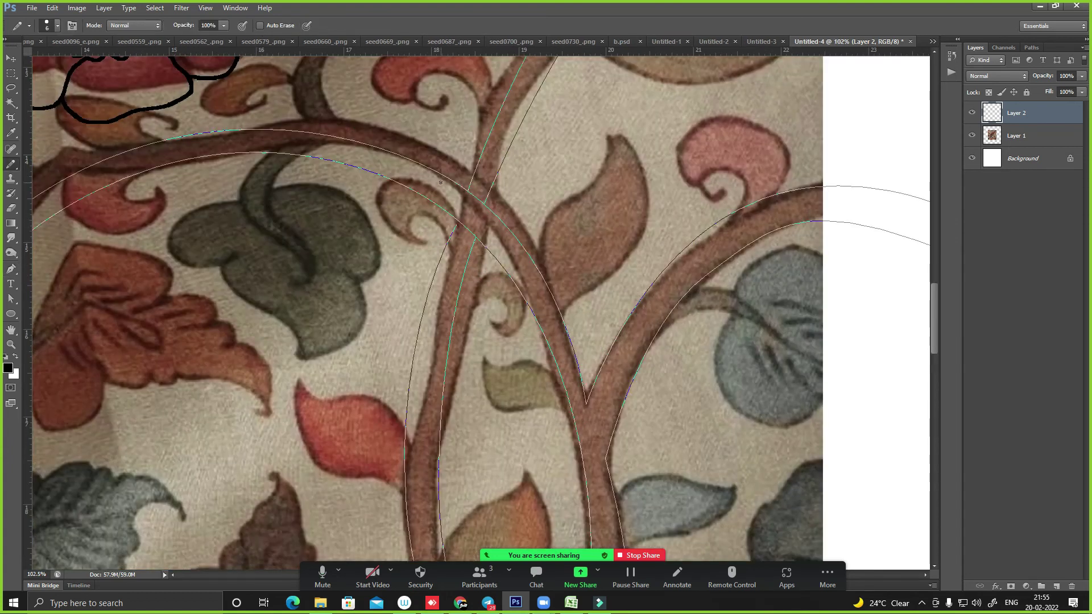
key(Return)
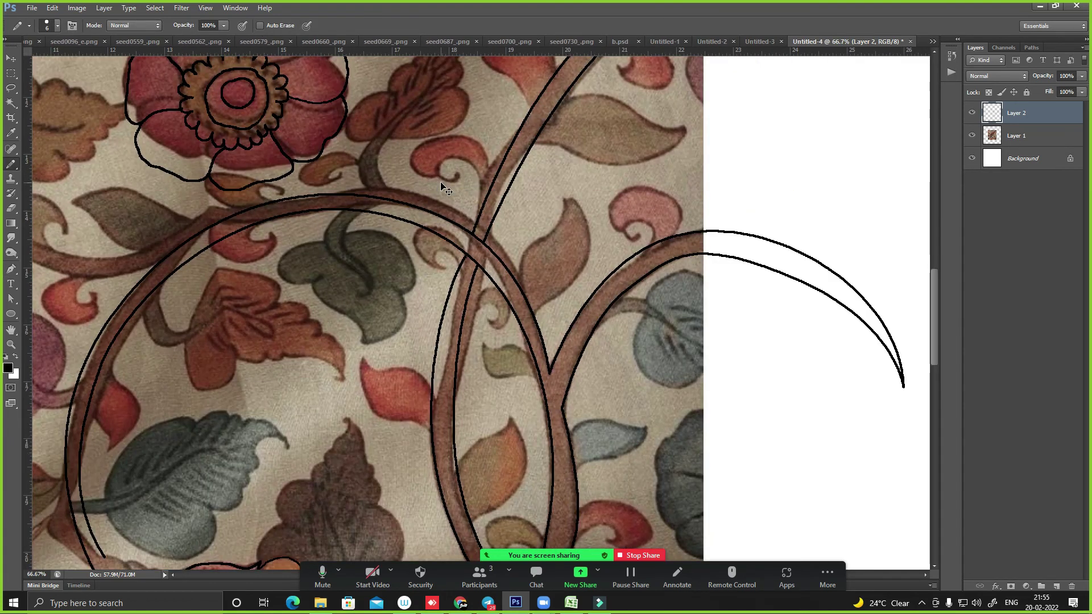
key(ctrl+minus)
scroll(482, 287, up, 2)
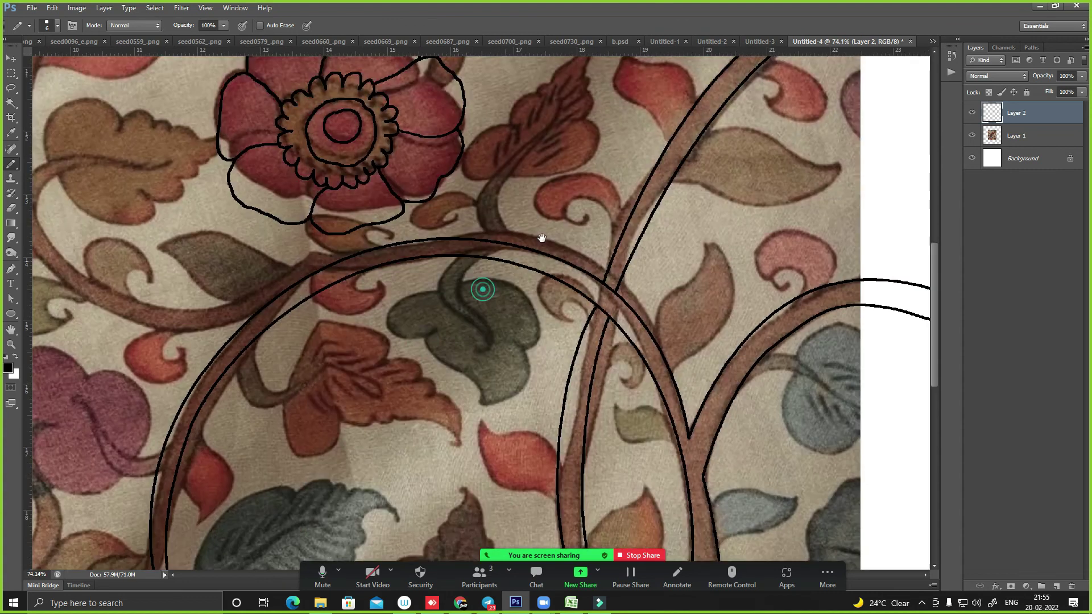
scroll(483, 287, up, 2)
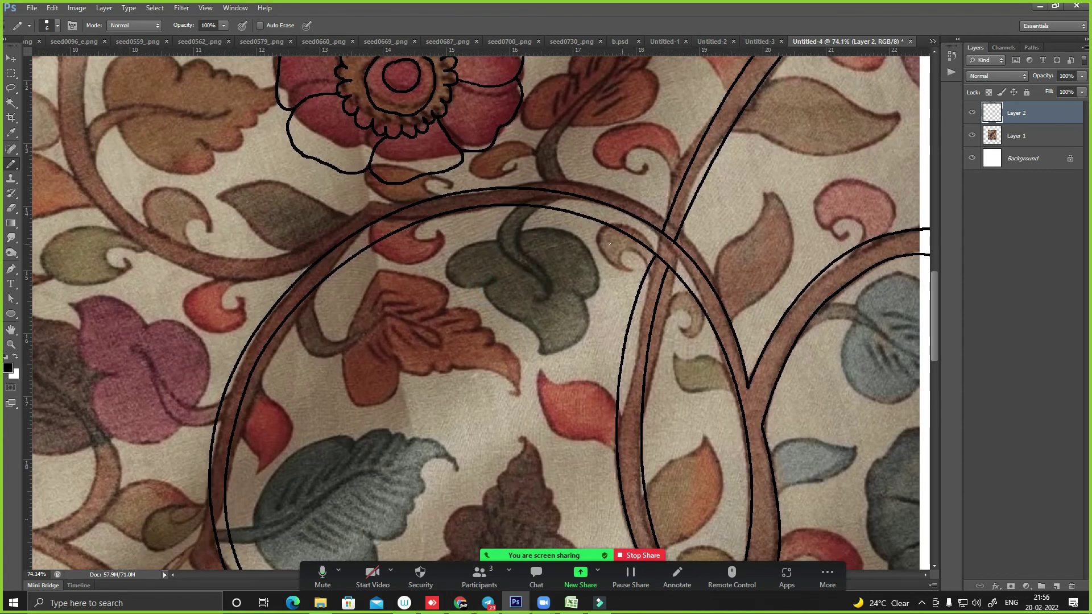
key(ctrl+minus)
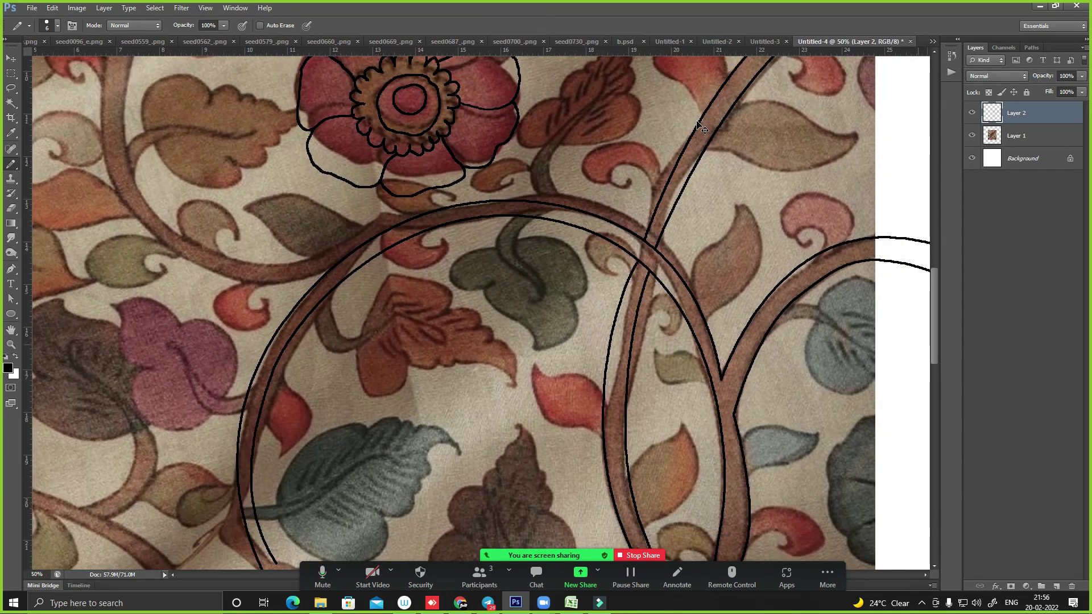
key(ctrl+minus)
key(ctrl+minus)
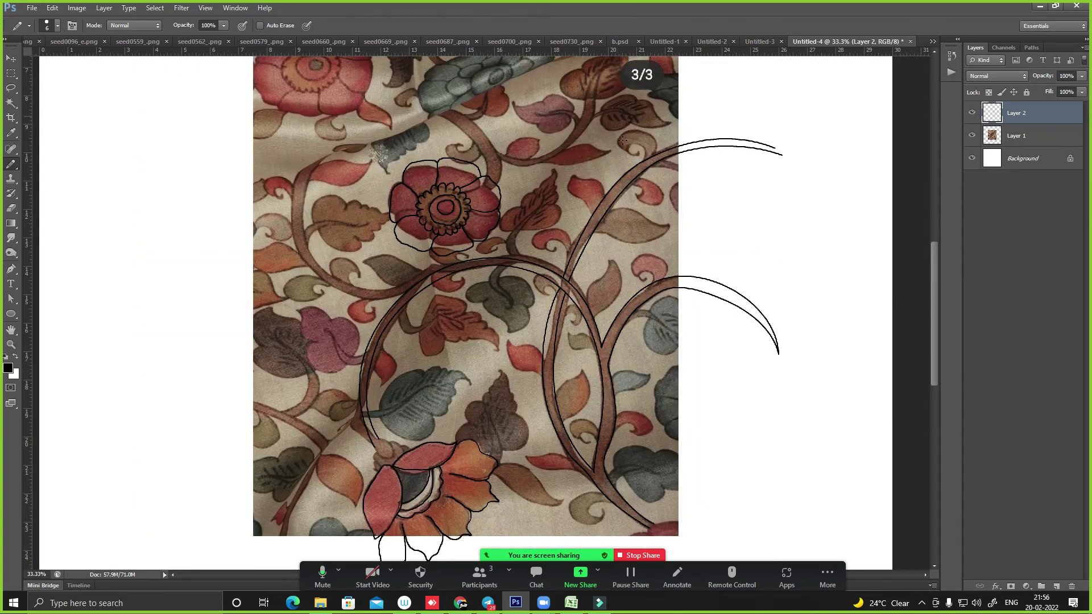
- Draw a curved Pen path along the long curling vine at the upper left
scroll(206, 145, up, 3)
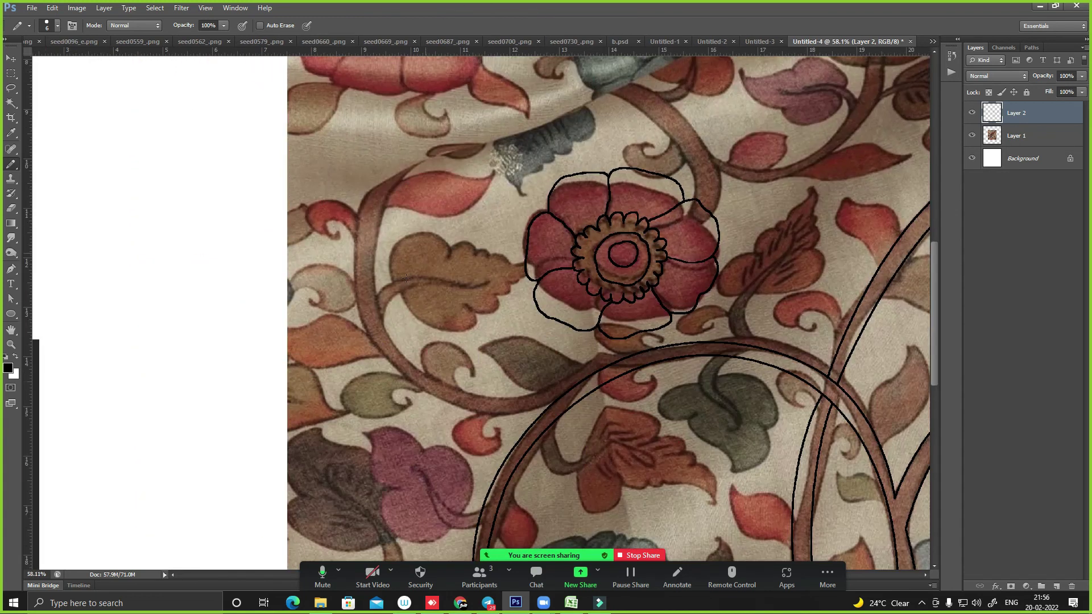
key(p)
drag(403, 381, 336, 336)
mouse_move(395, 176)
mouse_down()
mouse_move(371, 290)
mouse_move(424, 227)
mouse_up()
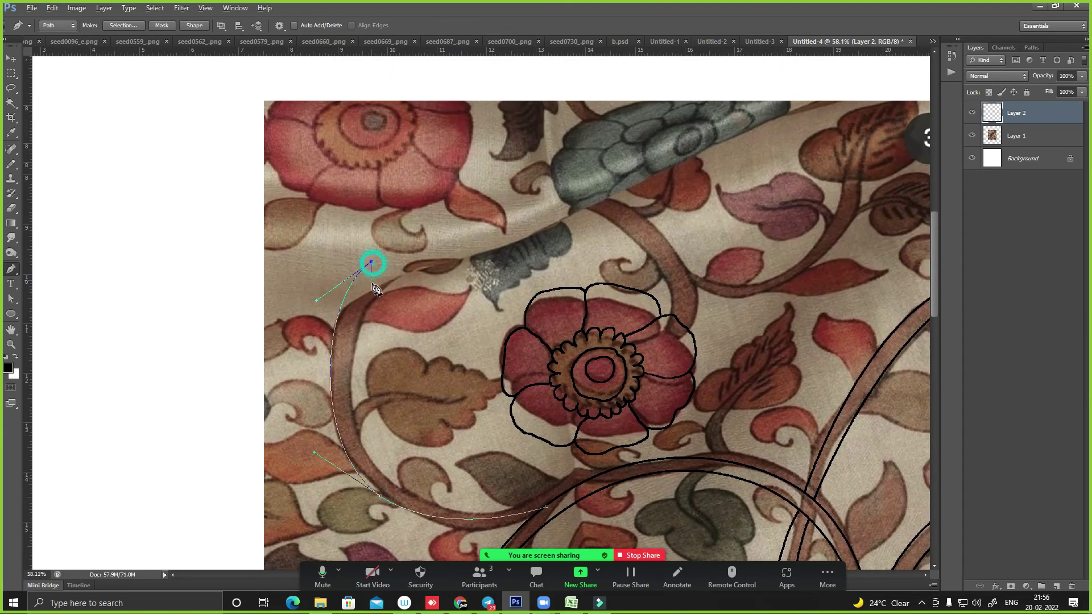
drag(348, 375, 348, 456)
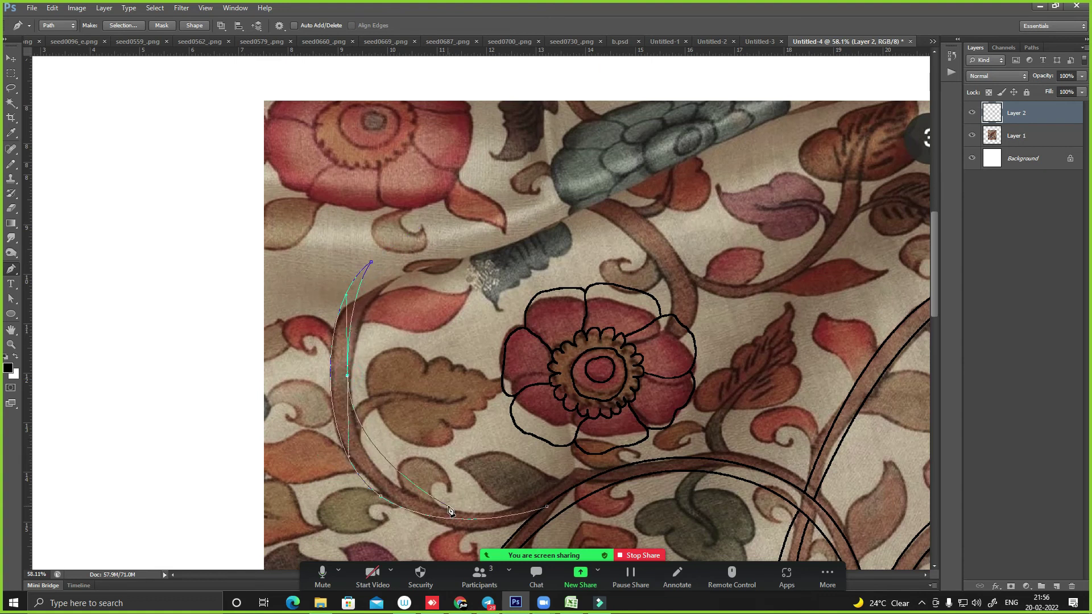
drag(449, 510, 508, 520)
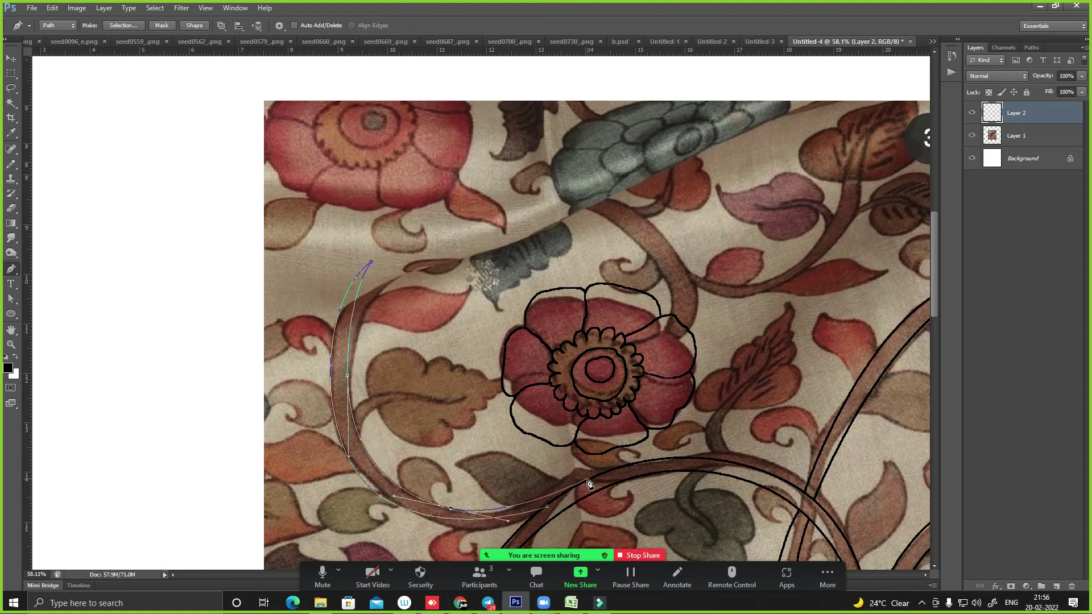
- Stroke the path with black brush lines, then toggle Layer 1 off and on to check
key(b)
key(Return)
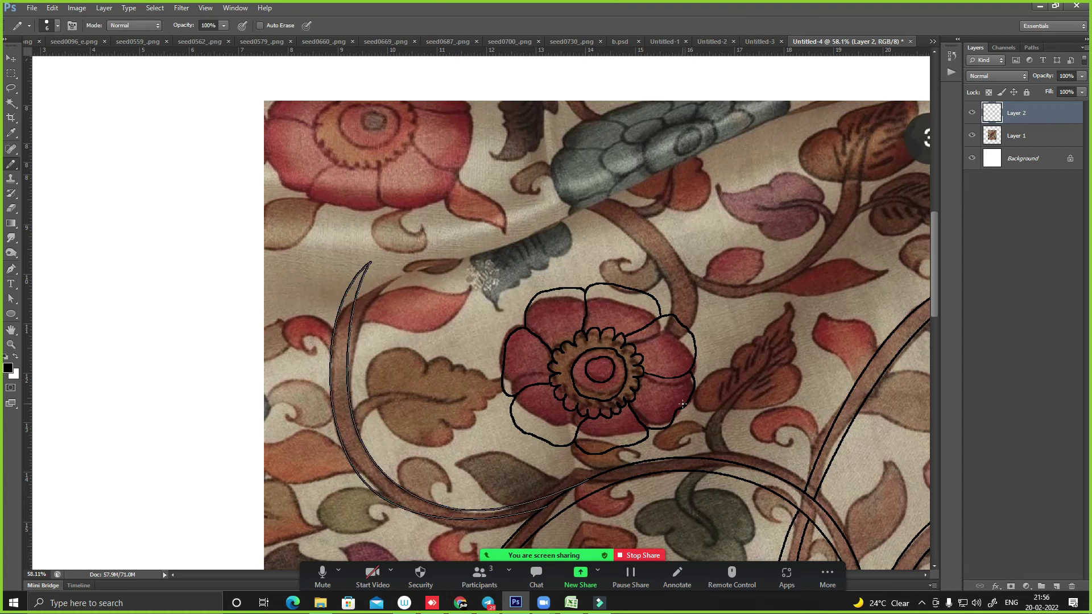
key(ctrl+minus)
key(ctrl+minus)
key(ctrl+minus)
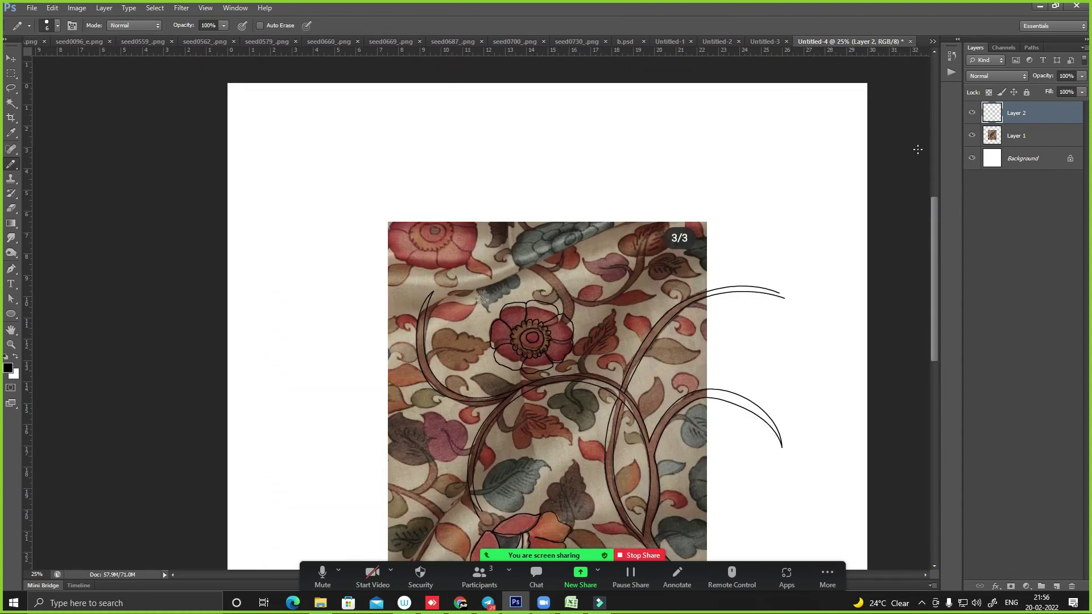
click(972, 135)
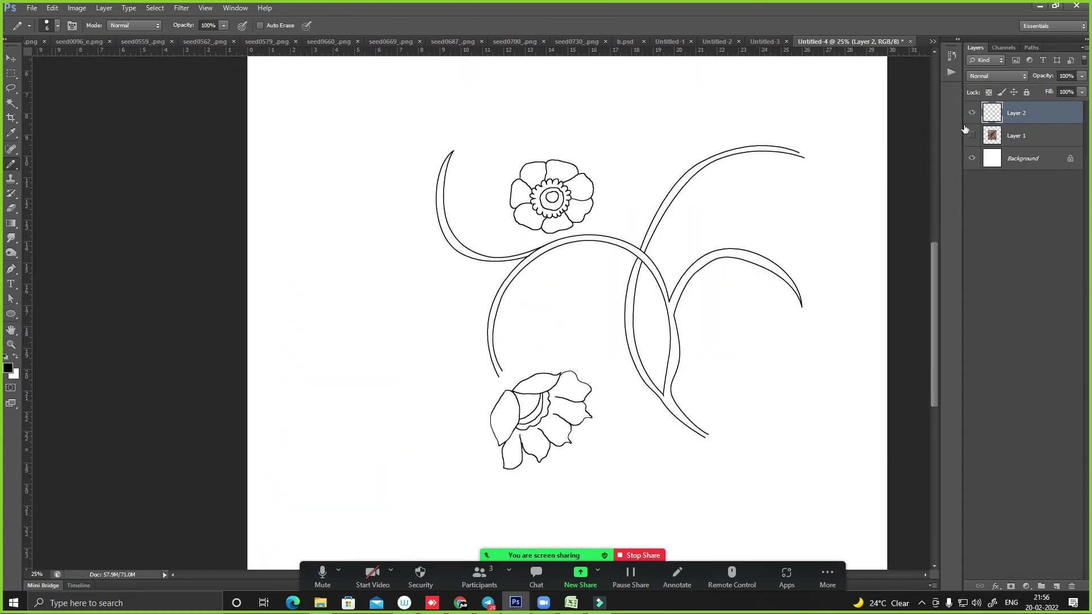
click(972, 136)
scroll(476, 430, up, 2)
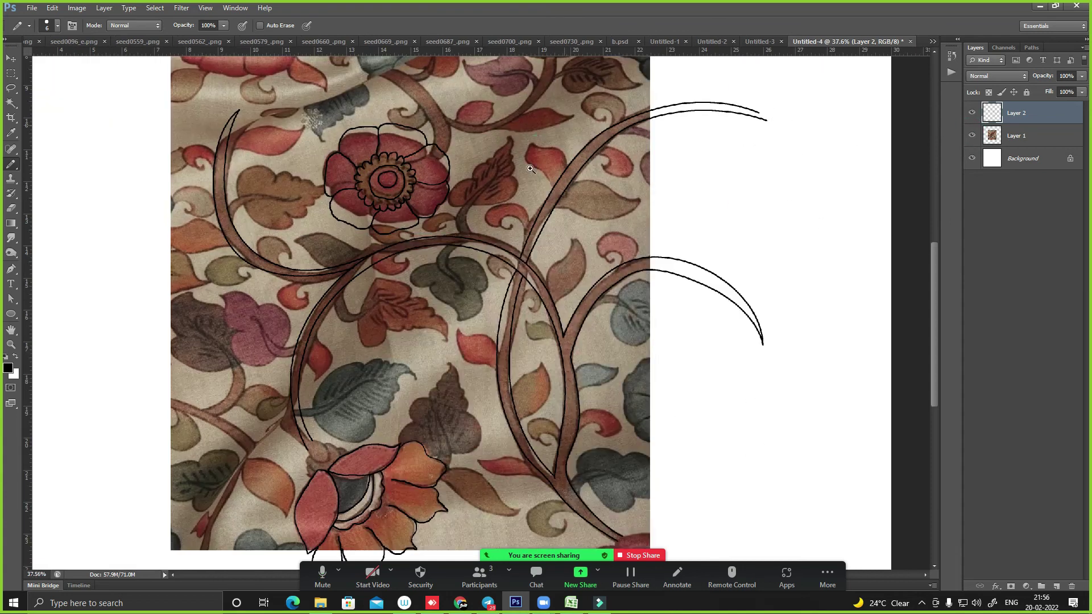
- Zoom in and trace both edges of the small leaf beside the stem
scroll(475, 430, up, 2)
scroll(476, 430, up, 1)
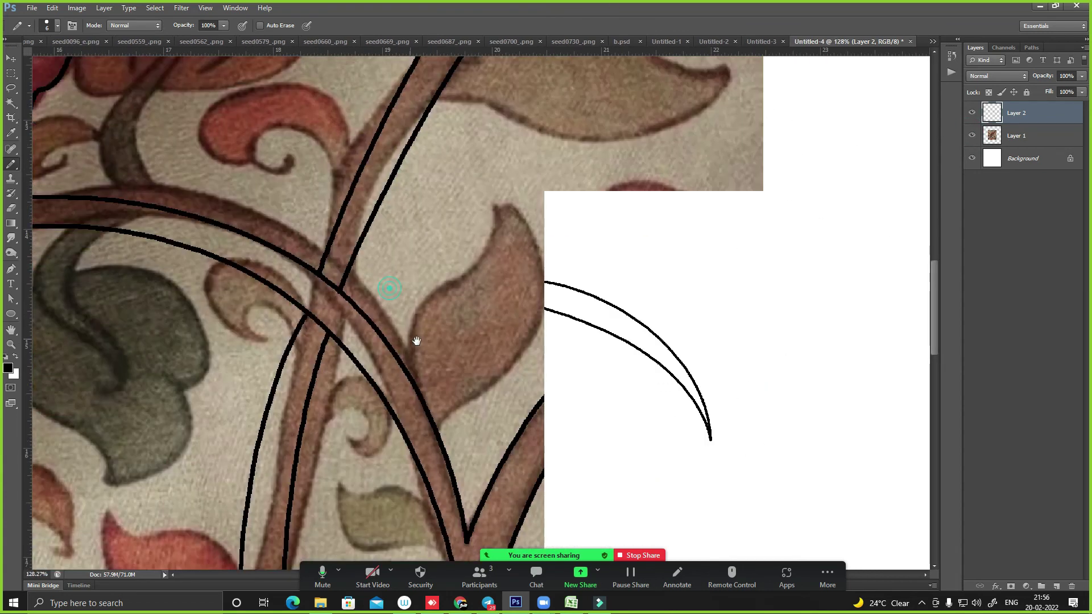
scroll(455, 387, up, 1)
scroll(457, 375, up, 1)
scroll(456, 371, up, 1)
mouse_move(456, 371)
mouse_down()
mouse_move(429, 379)
mouse_move(453, 473)
mouse_move(568, 274)
mouse_up()
drag(589, 224, 486, 532)
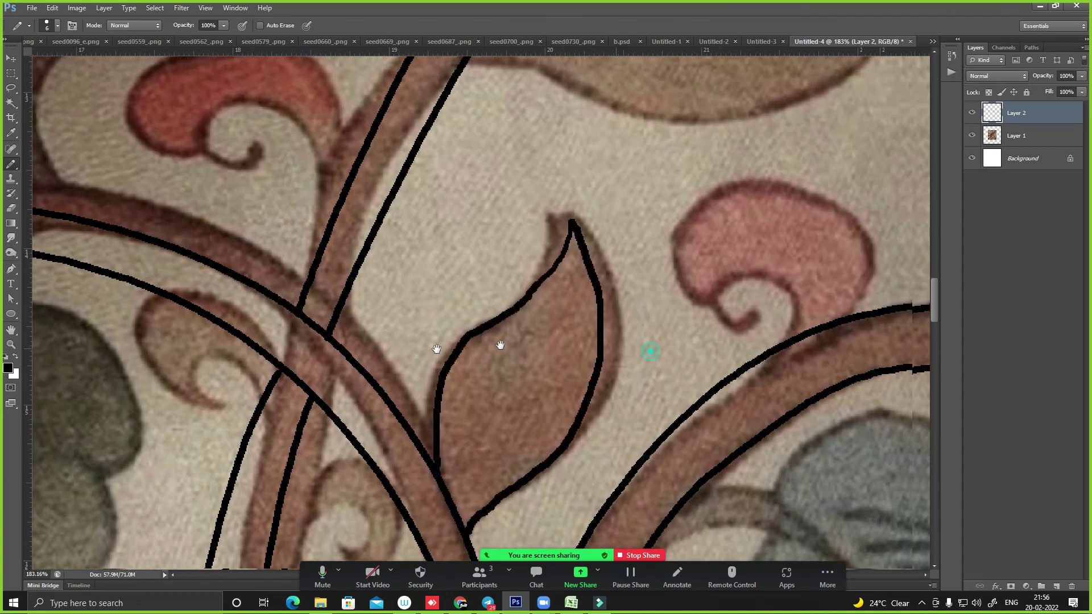
- Outline the pink swirl, the leaf's upper edge and the red petal's hooked edge
drag(873, 294, 641, 302)
mouse_move(562, 362)
mouse_down()
mouse_move(576, 283)
mouse_move(504, 342)
mouse_move(554, 347)
mouse_move(506, 224)
mouse_move(653, 311)
mouse_move(635, 353)
mouse_up()
mouse_move(260, 103)
mouse_down()
mouse_move(381, 349)
mouse_move(531, 384)
mouse_move(777, 323)
mouse_up()
mouse_move(718, 294)
mouse_down()
mouse_move(586, 219)
mouse_move(470, 233)
mouse_up()
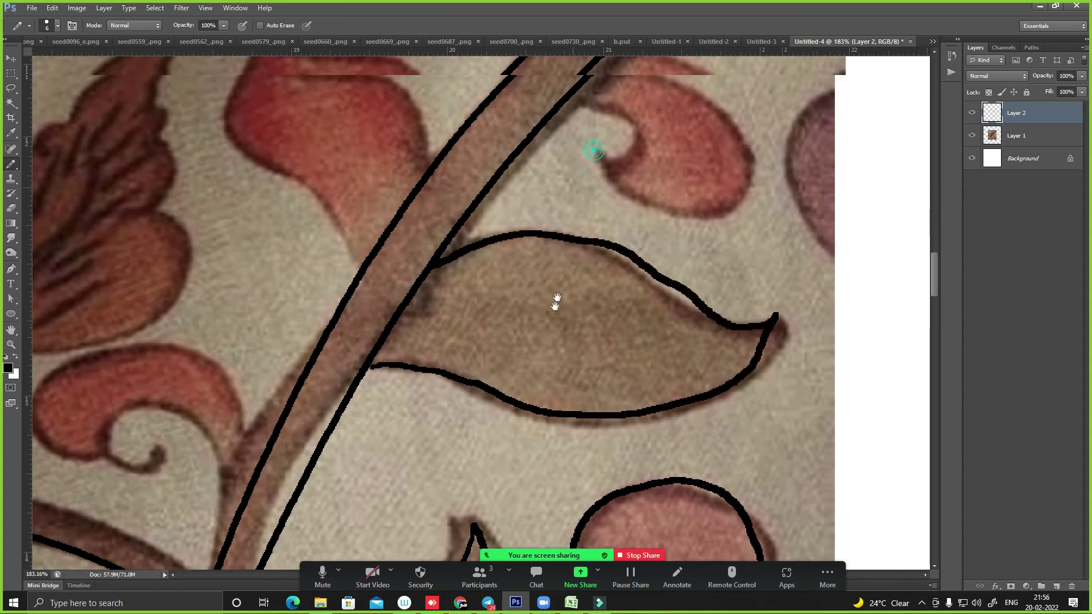
drag(556, 298, 524, 435)
- Outline the left red petal and the curled swirl, redrawing the curl after two undos
mouse_move(539, 233)
mouse_down()
mouse_move(583, 302)
mouse_move(714, 327)
mouse_move(629, 207)
mouse_move(675, 248)
mouse_move(716, 259)
mouse_up()
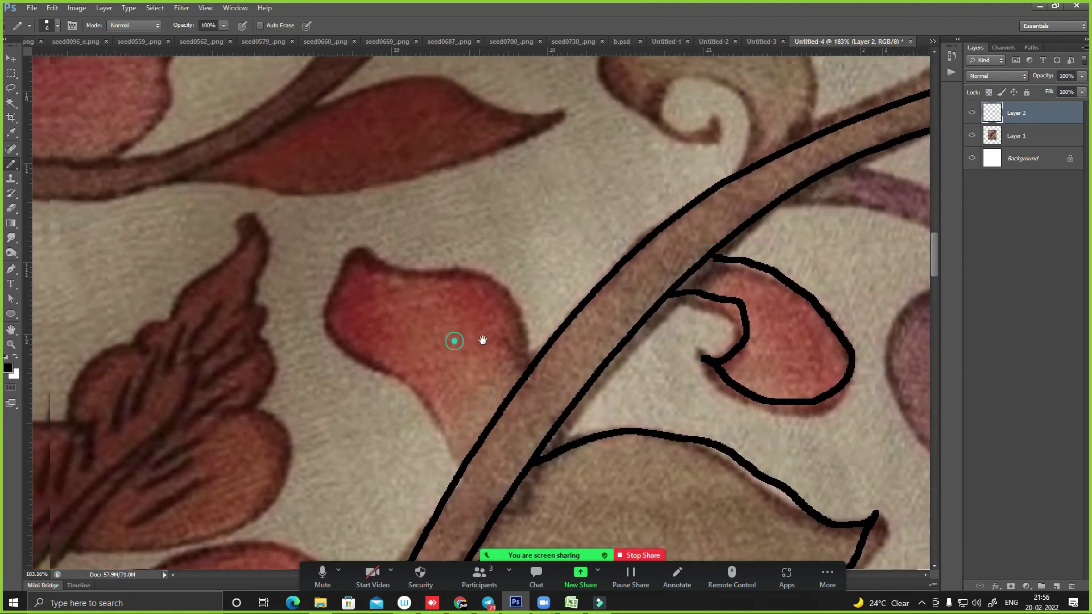
mouse_move(454, 478)
mouse_down()
mouse_move(334, 318)
mouse_move(372, 250)
mouse_move(520, 304)
mouse_move(537, 369)
mouse_up()
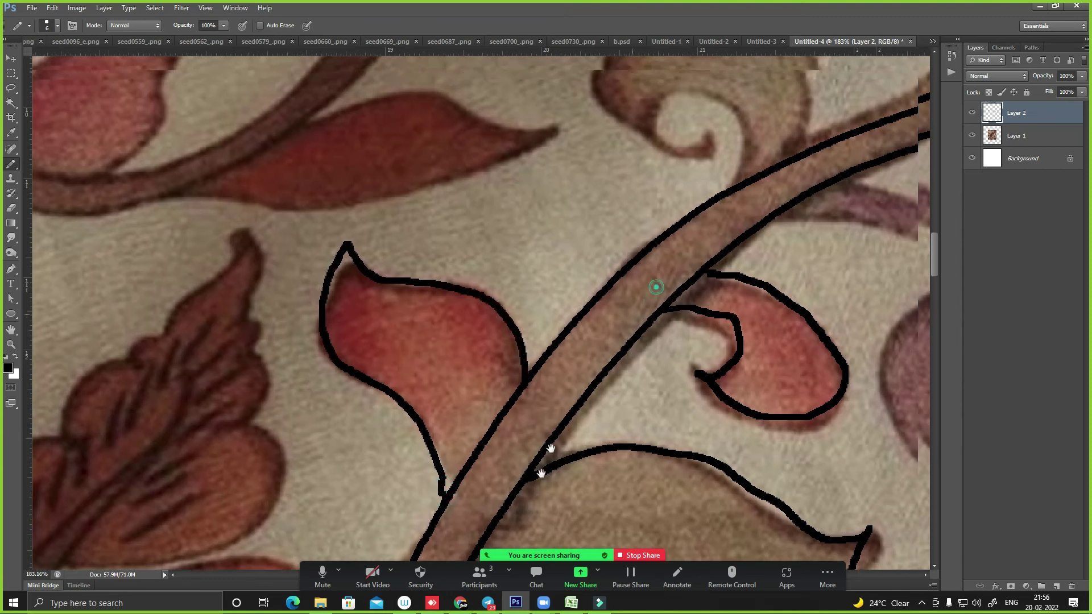
drag(654, 287, 534, 475)
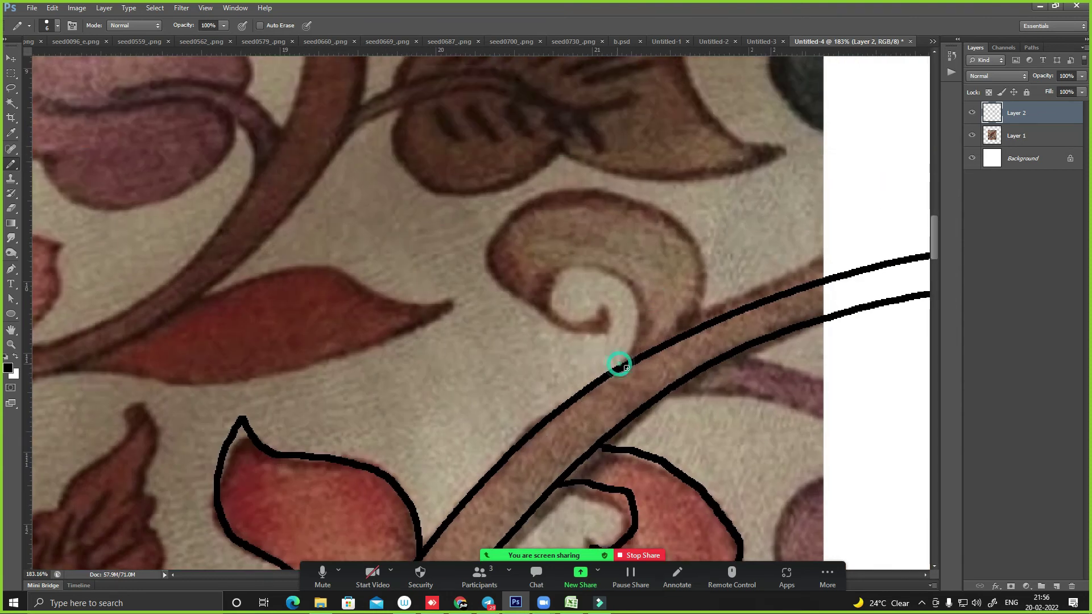
mouse_move(628, 358)
mouse_down()
mouse_move(637, 279)
mouse_move(543, 277)
mouse_move(535, 310)
mouse_move(542, 199)
mouse_up()
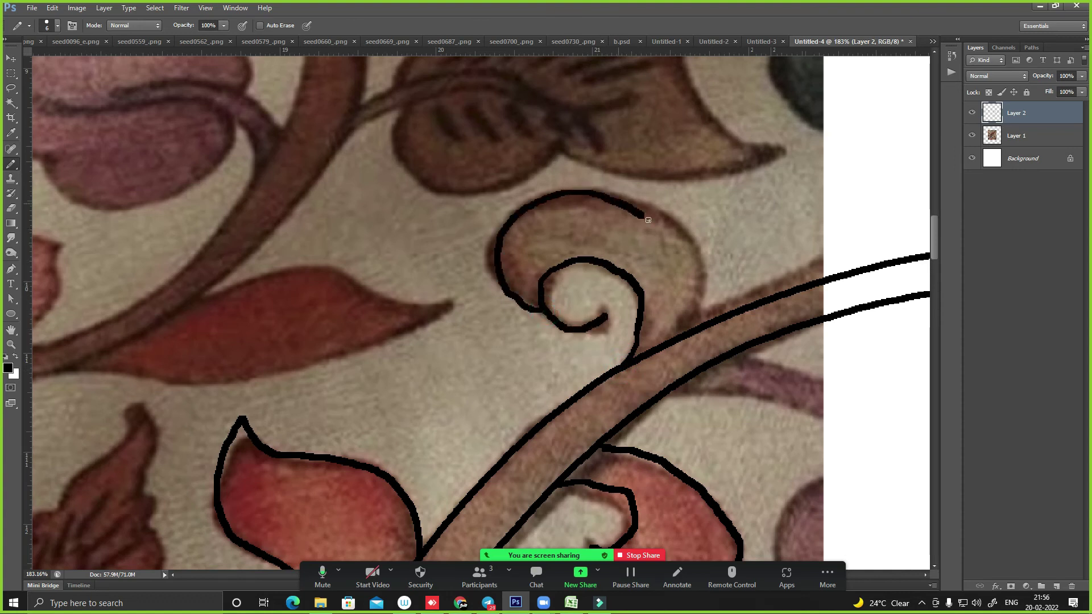
key(ctrl+alt+z)
key(ctrl+alt+z)
mouse_move(549, 317)
mouse_down()
mouse_move(500, 263)
mouse_move(608, 174)
mouse_move(689, 254)
mouse_up()
key(ctrl+alt+z)
mouse_move(547, 314)
mouse_down()
mouse_move(499, 251)
mouse_move(646, 200)
mouse_move(689, 305)
mouse_up()
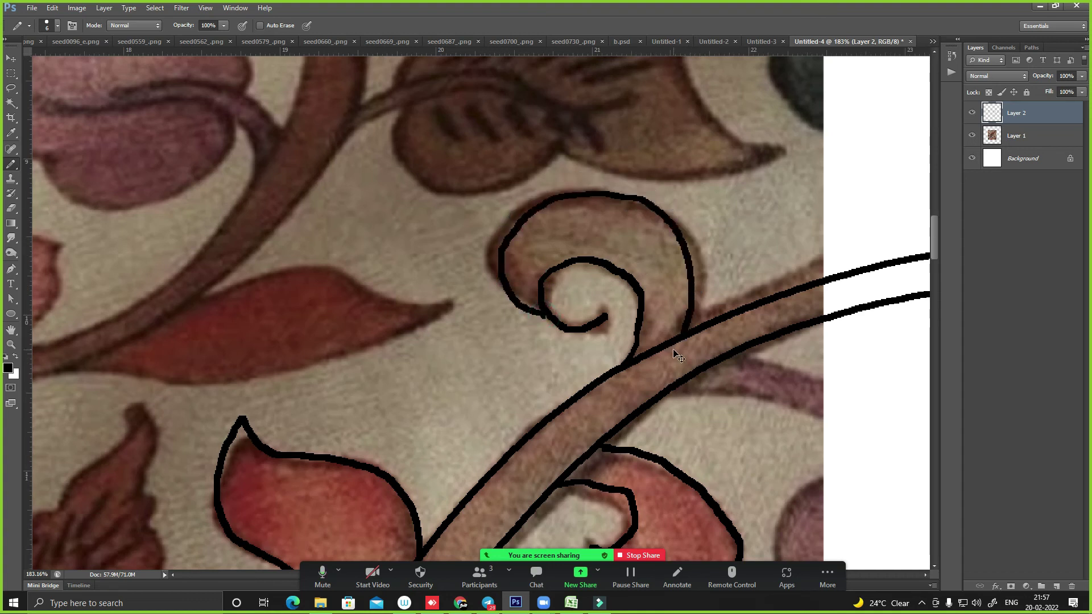
key(ctrl+minus)
key(ctrl+minus)
key(ctrl+minus)
drag(555, 152, 703, 57)
drag(343, 200, 500, 352)
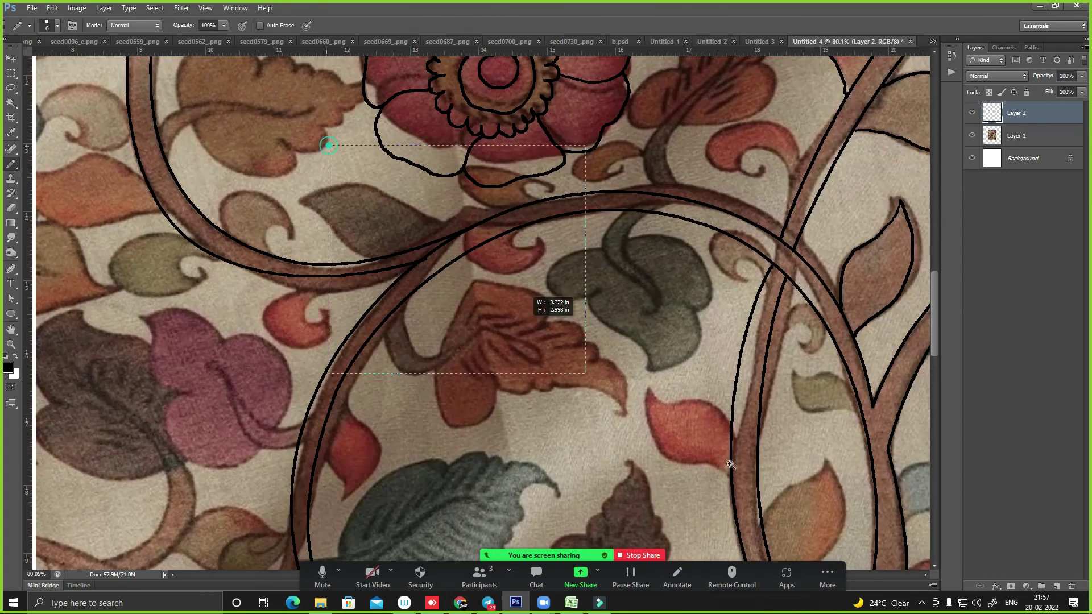
- Zoom onto the orange-brown leaf and outline its stem and top edge as a large loop
drag(586, 373, 597, 300)
drag(387, 270, 470, 203)
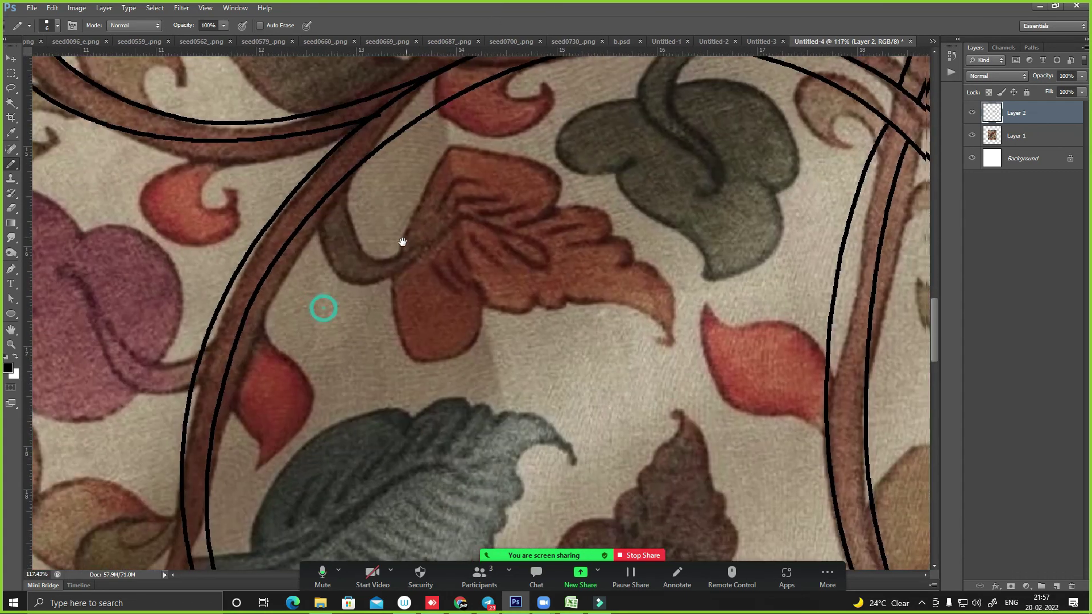
click(499, 280)
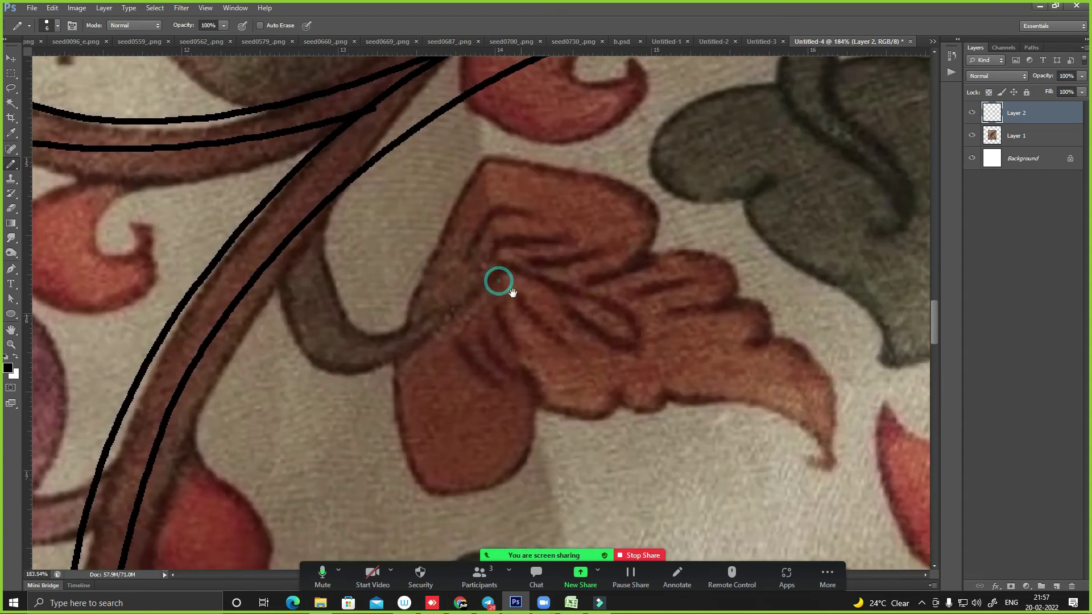
mouse_move(274, 254)
mouse_down()
mouse_move(279, 312)
mouse_move(430, 354)
mouse_up()
key(ctrl+z)
drag(275, 256, 387, 353)
mouse_move(324, 210)
mouse_down()
mouse_move(435, 319)
mouse_move(541, 201)
mouse_up()
key(ctrl+z)
mouse_move(433, 328)
mouse_down()
mouse_move(597, 259)
mouse_move(715, 296)
mouse_up()
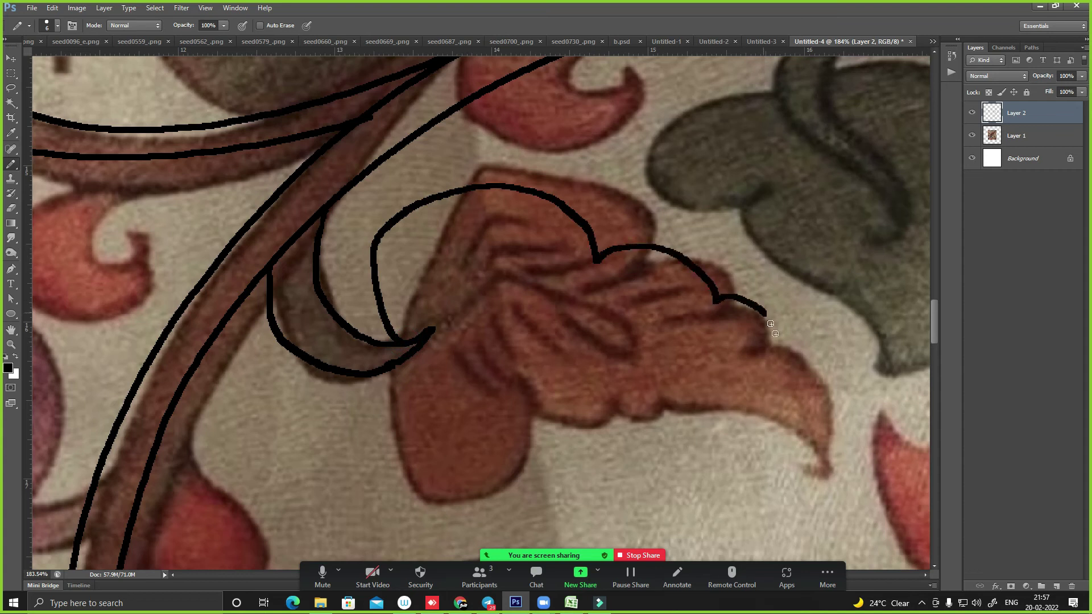
- Extend the outline to the leaf tip and trace the scalloped lower edge
drag(827, 407, 828, 469)
scroll(828, 469, down, 3)
mouse_move(416, 278)
mouse_down()
mouse_move(386, 312)
mouse_move(549, 385)
mouse_move(630, 352)
mouse_up()
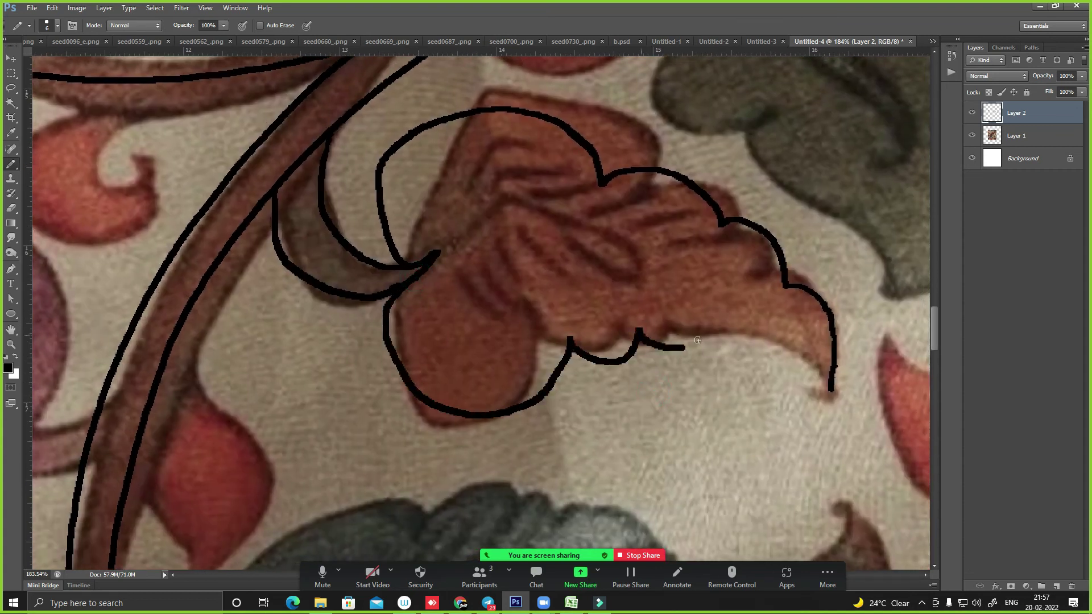
drag(698, 340, 774, 347)
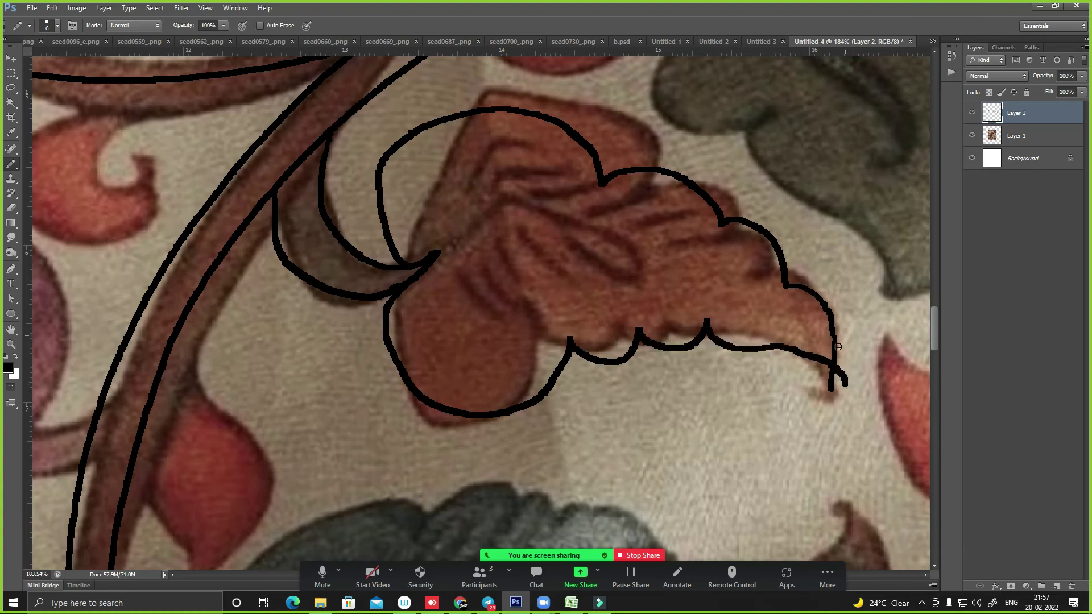
- Lasso and delete the stray line at the leaf tip, deselect, and zoom out
key(l)
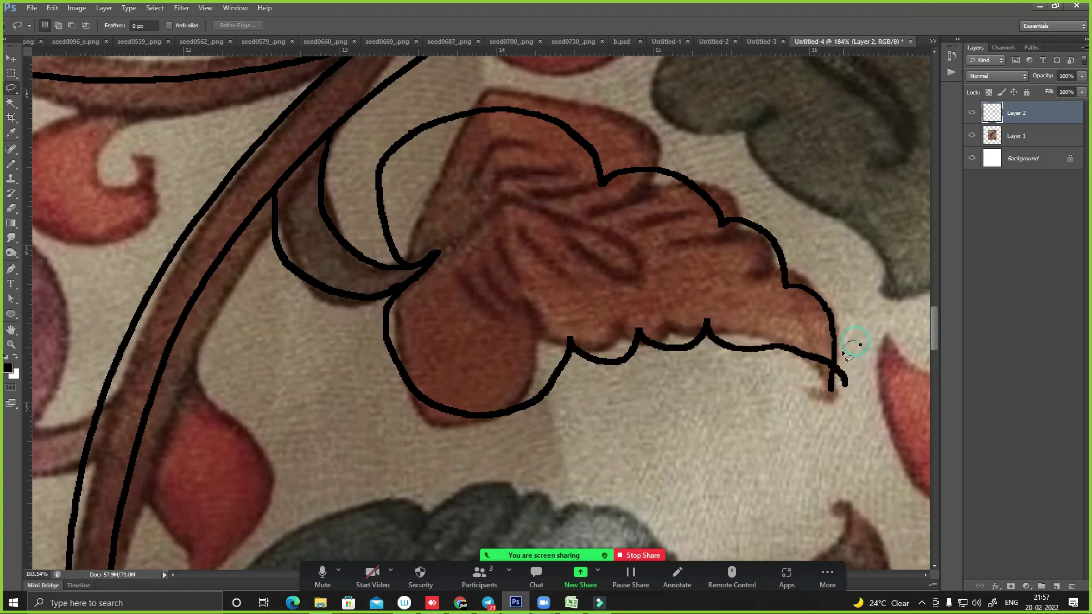
drag(860, 376, 862, 358)
key(Delete)
key(ctrl+d)
key(ctrl+minus)
key(ctrl+minus)
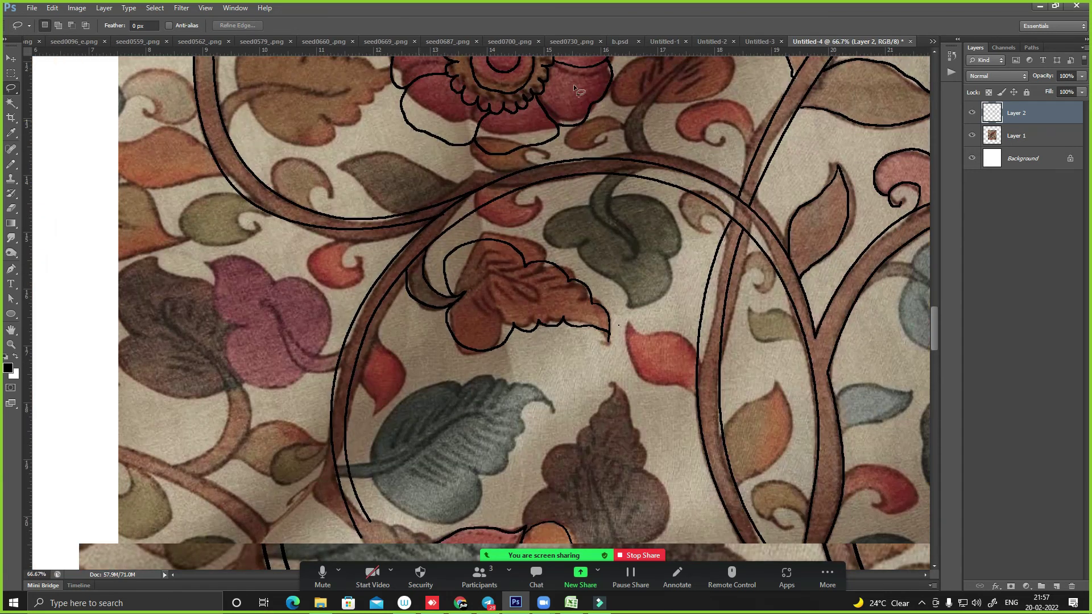
scroll(206, 195, up, 5)
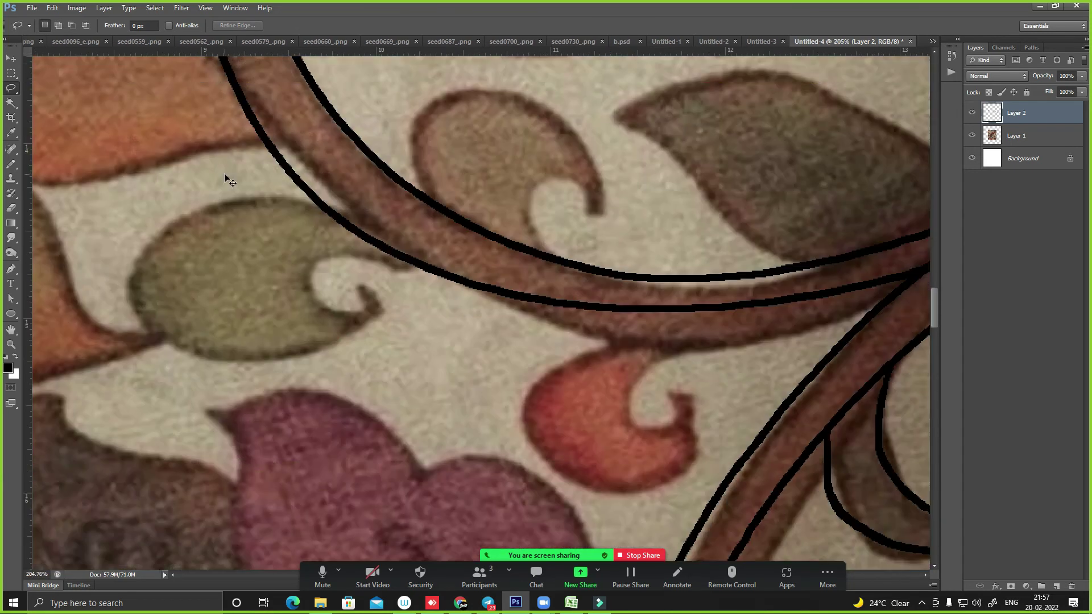
key(ctrl+minus)
key(ctrl+minus)
key(ctrl+minus)
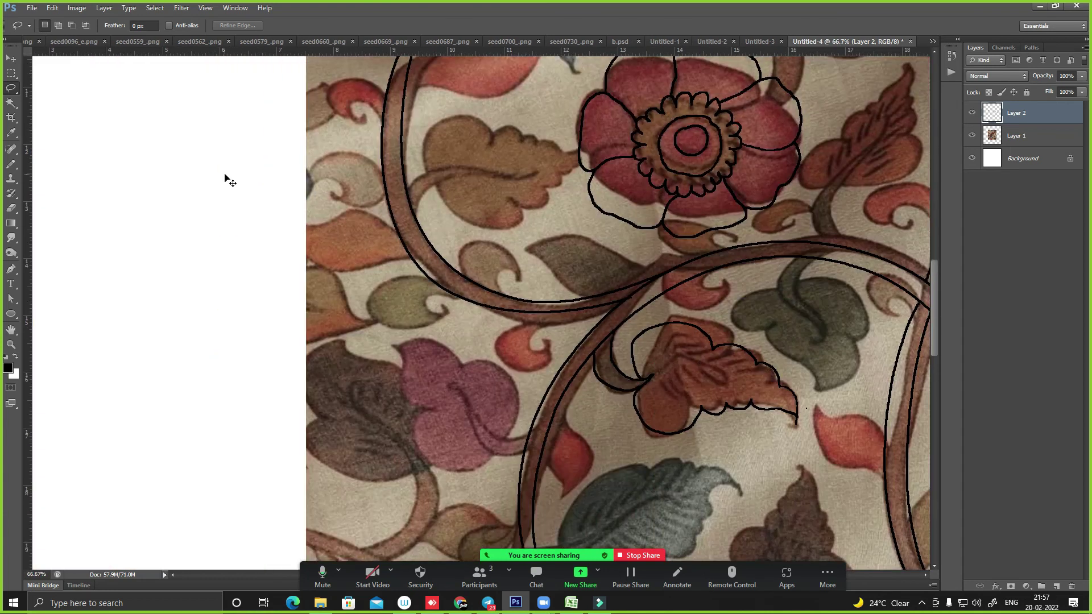
- Pan across to the right-hand vines and leaves, zooming out to see more of the pattern
drag(691, 137, 477, 65)
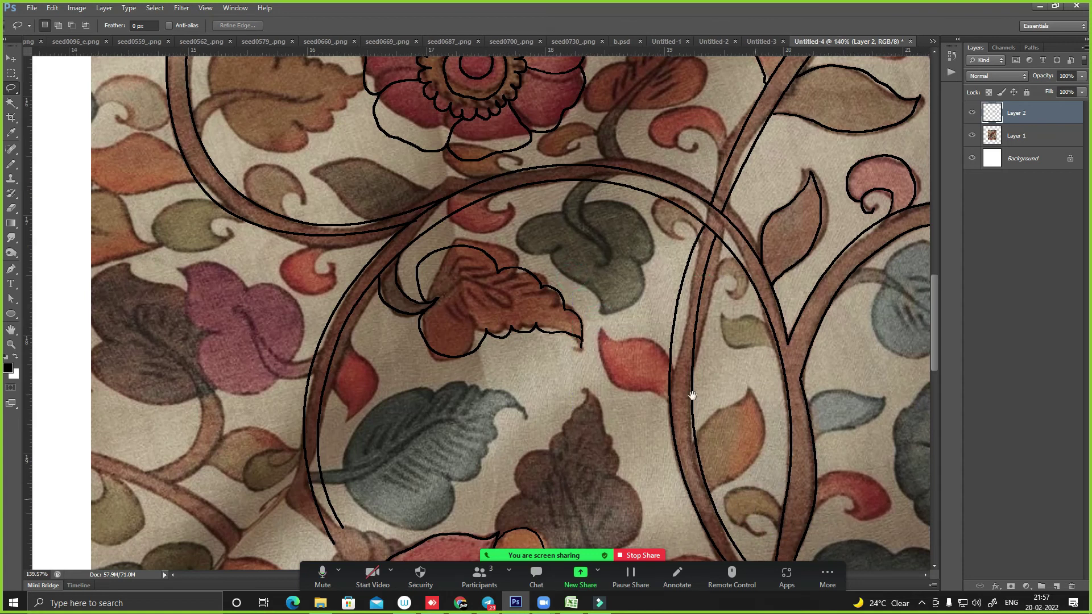
scroll(694, 390, up, 4)
scroll(565, 277, down, 2)
drag(602, 297, 662, 279)
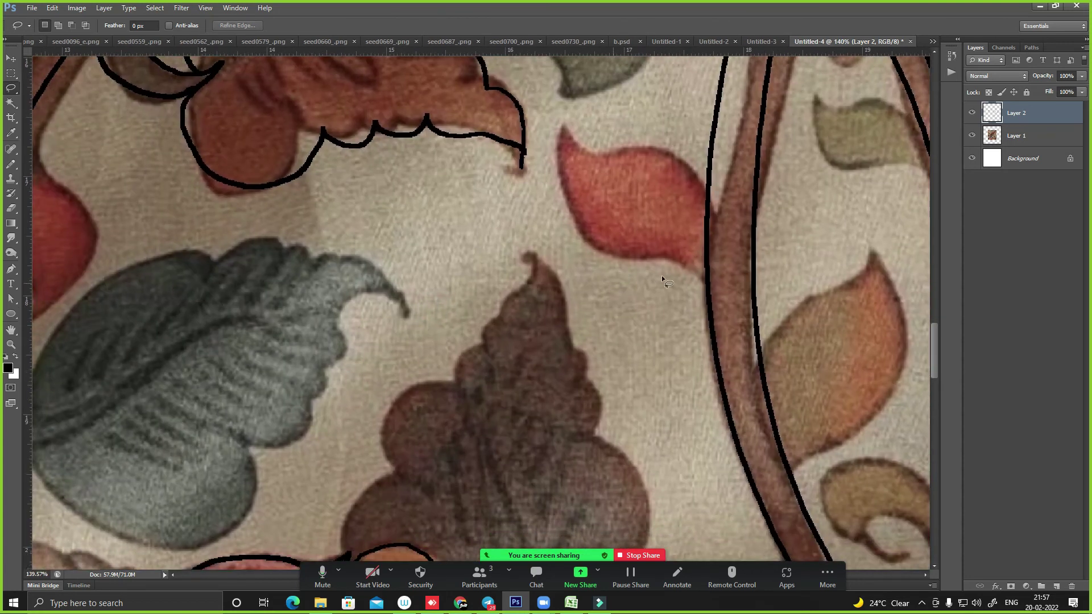
key(ctrl+minus)
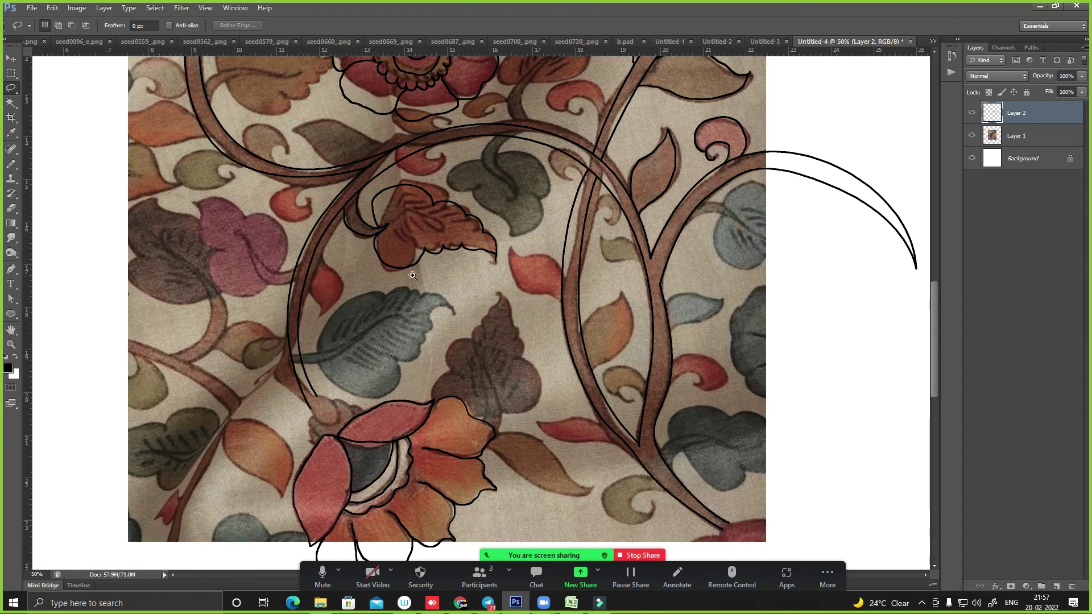
scroll(398, 226, up, 5)
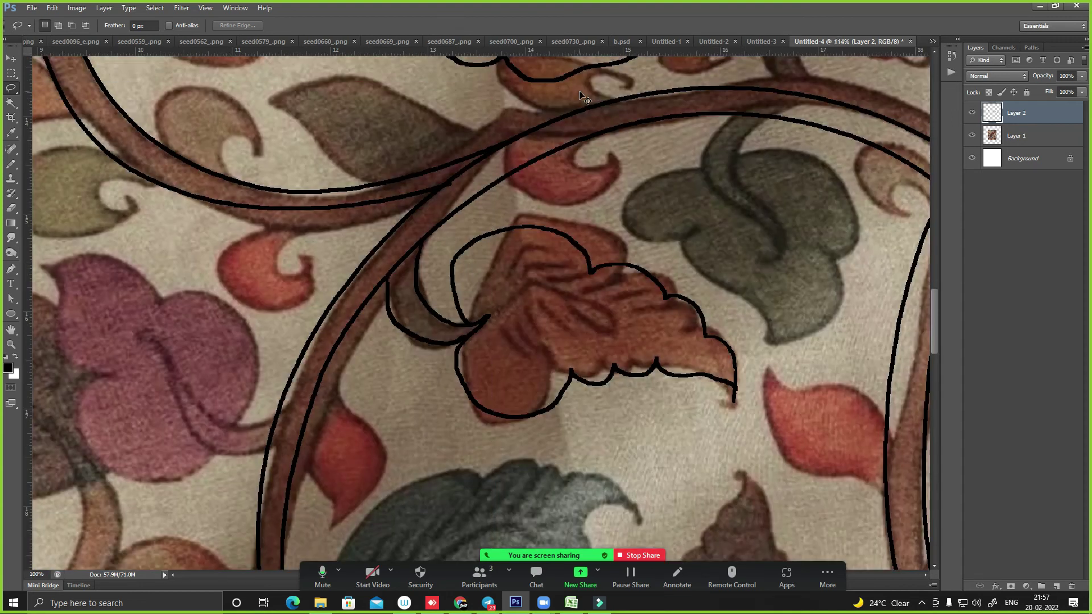
scroll(580, 96, down, 1)
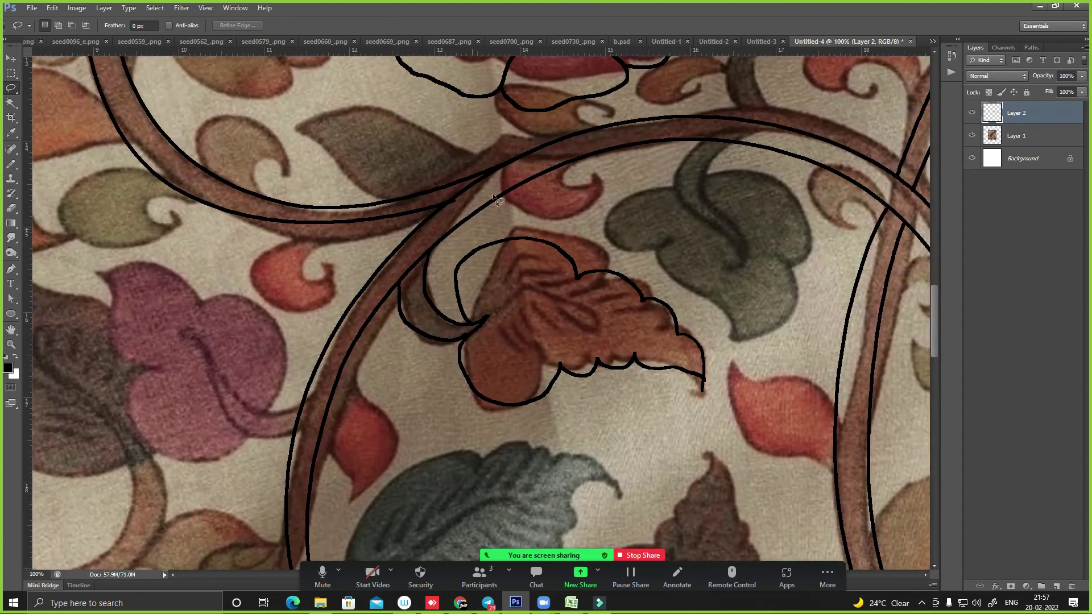
- With the Pencil, outline the mauve flower's petals, its inner curl and the small red curl in black
key(b)
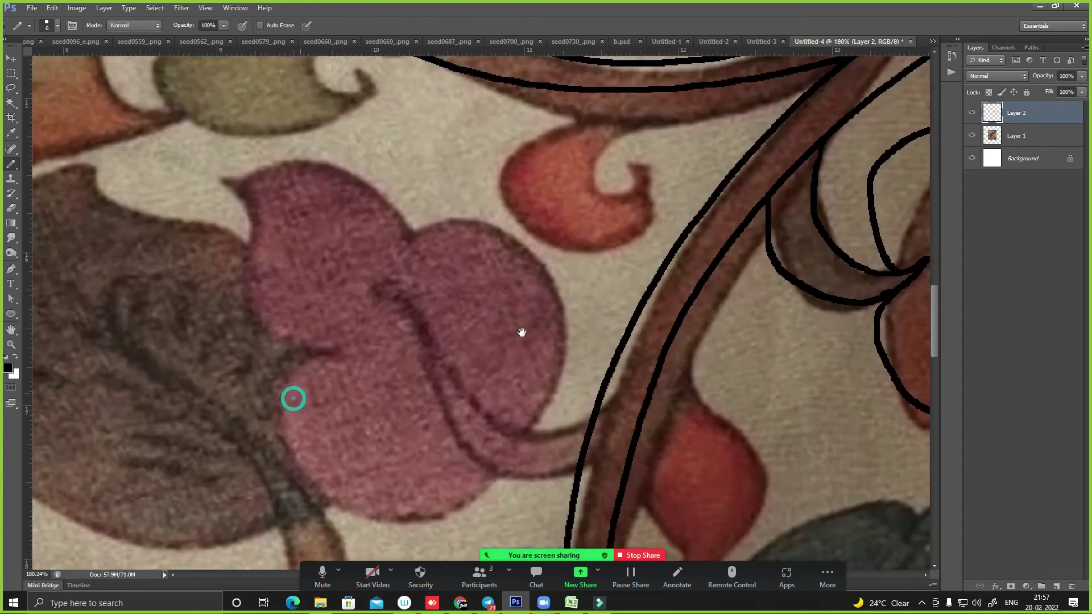
scroll(375, 369, up, 3)
mouse_move(404, 341)
mouse_down()
mouse_move(592, 314)
mouse_move(642, 365)
mouse_up()
drag(870, 401, 823, 412)
mouse_move(679, 313)
mouse_down()
mouse_move(791, 455)
mouse_move(543, 291)
mouse_move(535, 180)
mouse_up()
scroll(853, 448, left, 1)
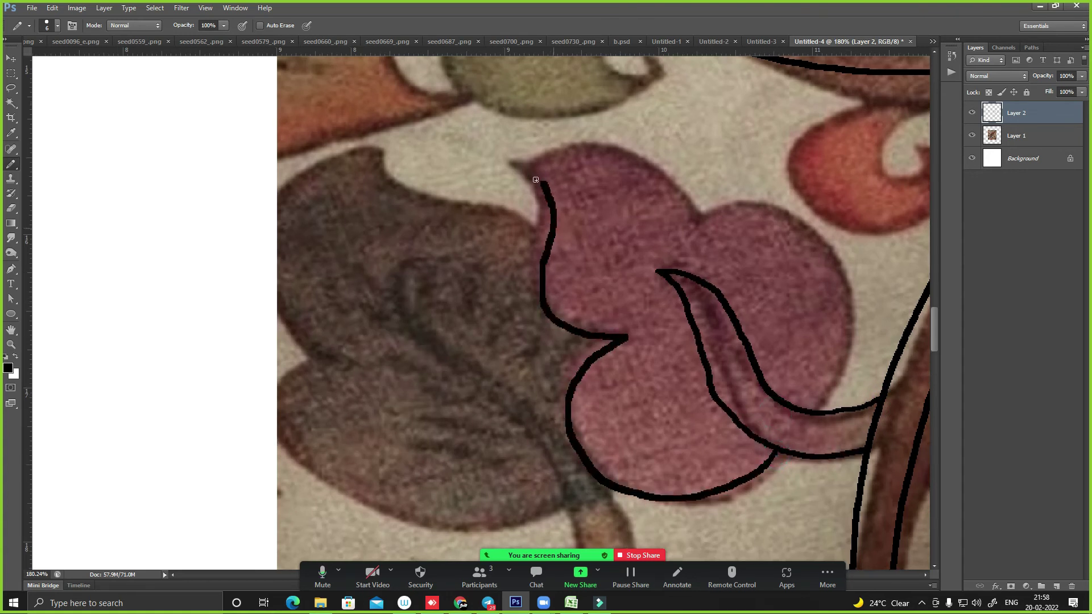
mouse_move(587, 145)
mouse_down()
mouse_move(686, 213)
mouse_move(781, 205)
mouse_move(849, 324)
mouse_up()
drag(700, 415, 461, 529)
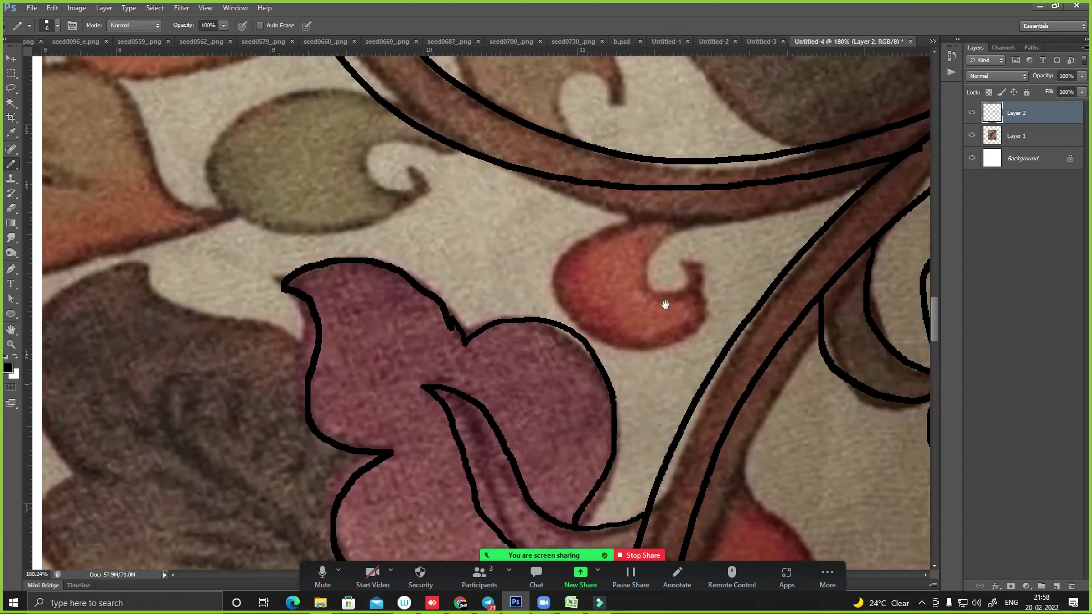
mouse_move(677, 183)
mouse_down()
mouse_move(645, 196)
mouse_move(637, 344)
mouse_move(699, 271)
mouse_up()
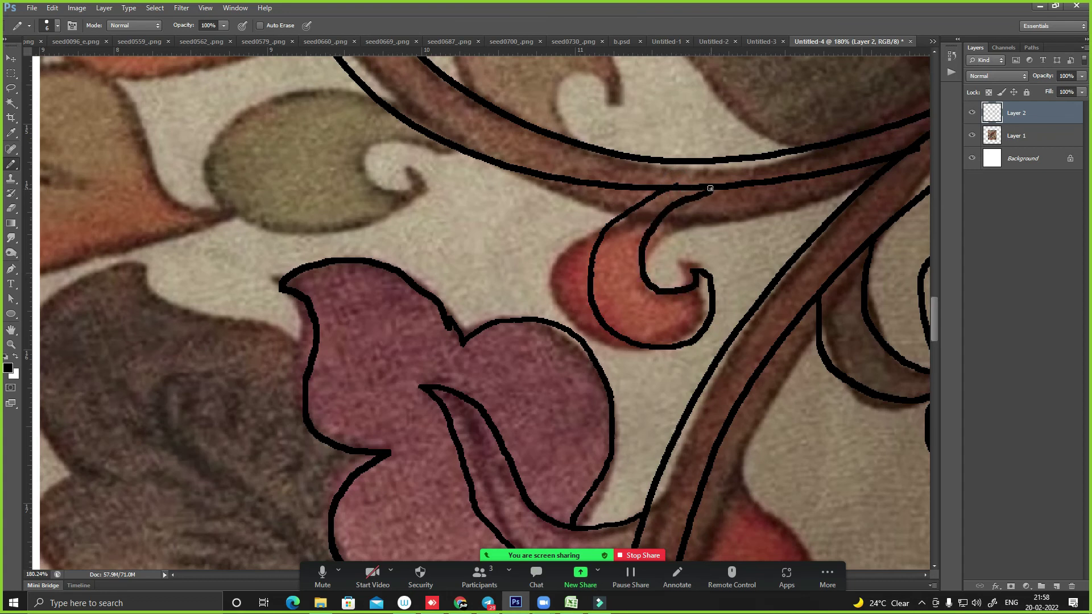
scroll(710, 188, down, 2)
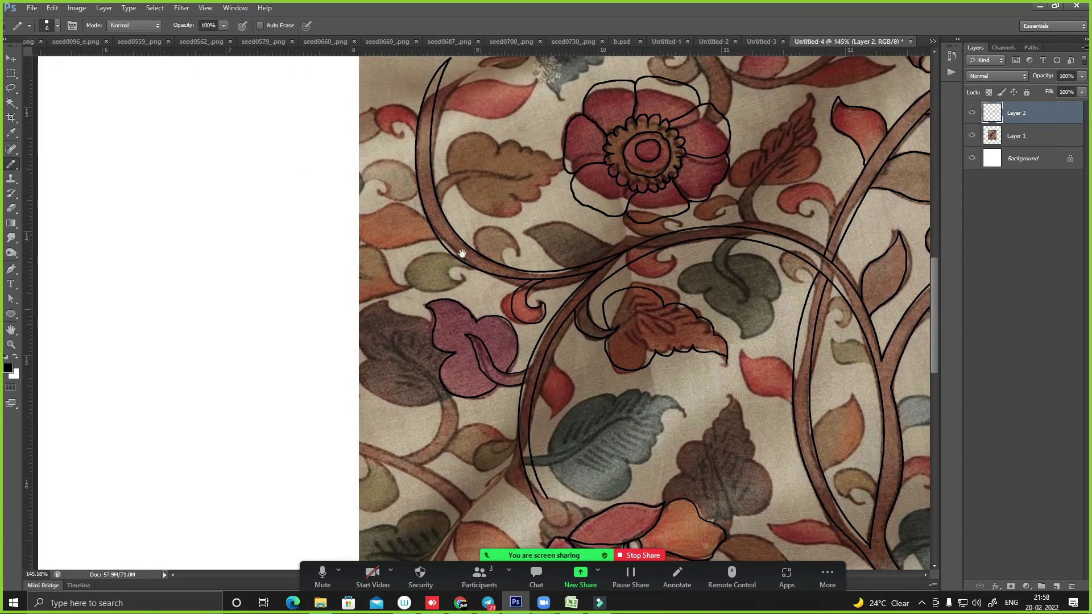
- Trace black outlines around the olive curled leaf, the dark green leaf and the small curl
scroll(462, 254, up, 3)
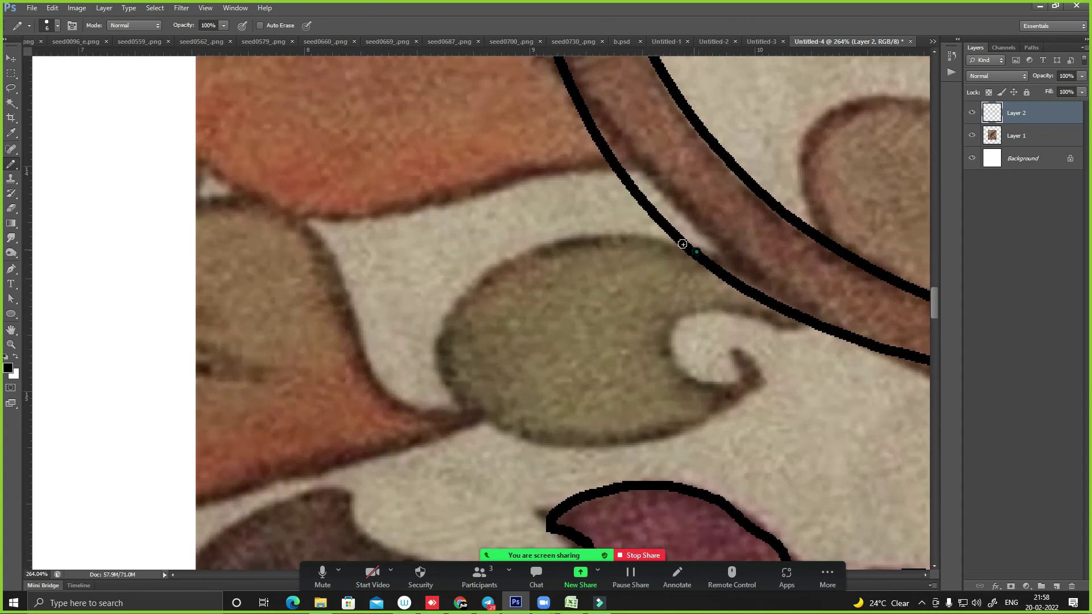
drag(682, 244, 711, 295)
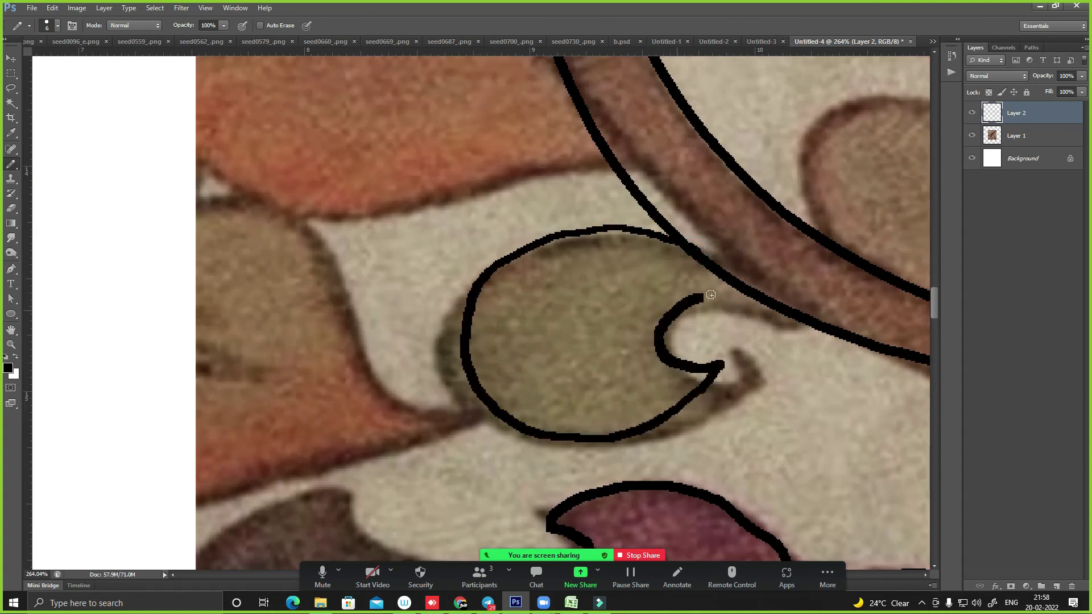
key(ctrl+minus)
key(ctrl+minus)
key(ctrl+minus)
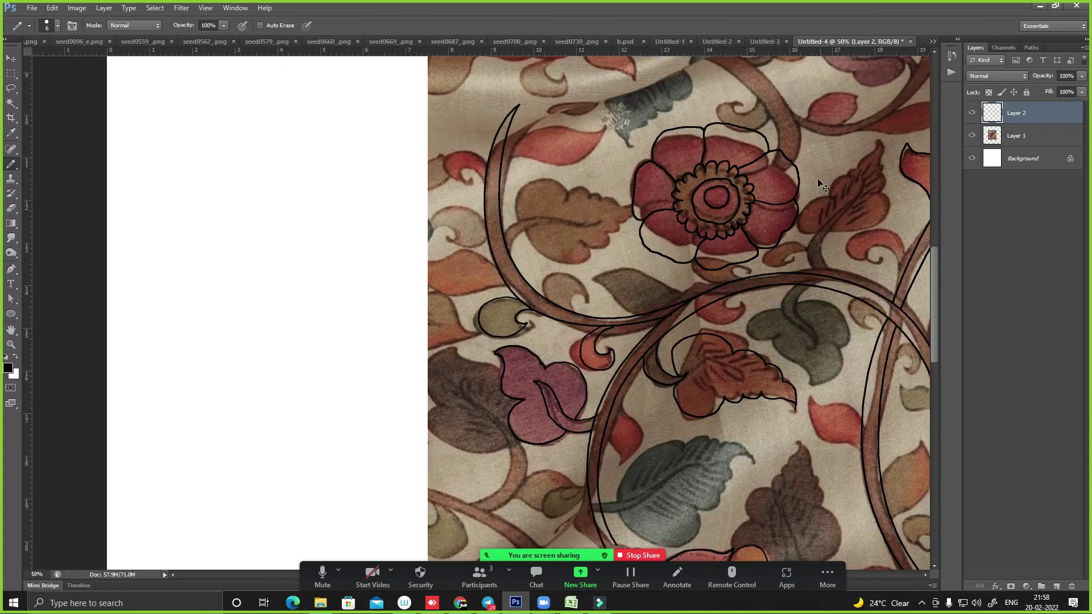
ctrl+click(683, 298)
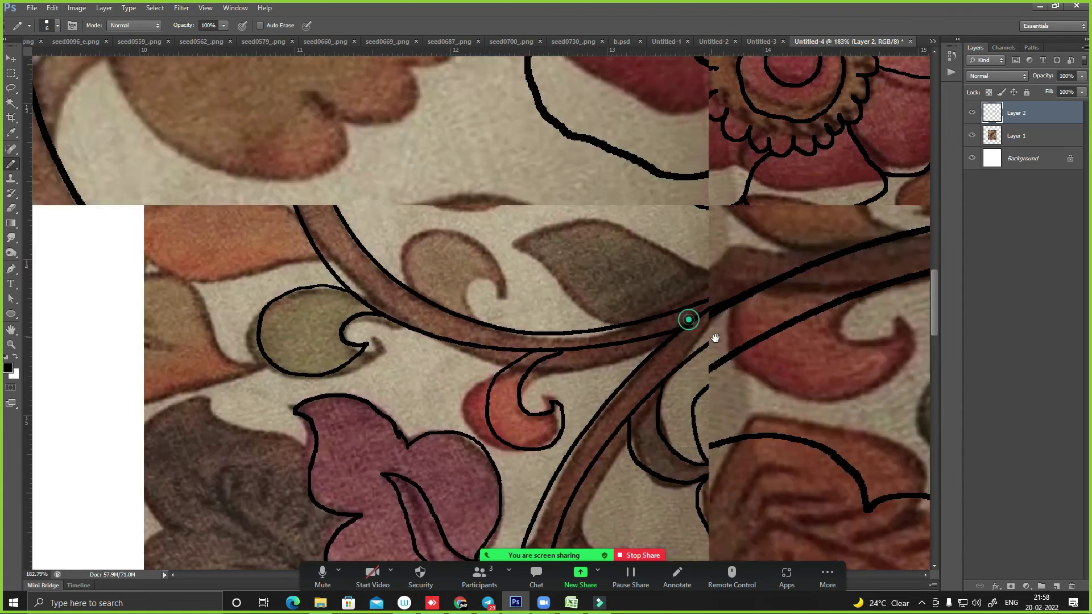
mouse_move(584, 381)
mouse_down()
mouse_move(569, 221)
mouse_move(712, 309)
mouse_up()
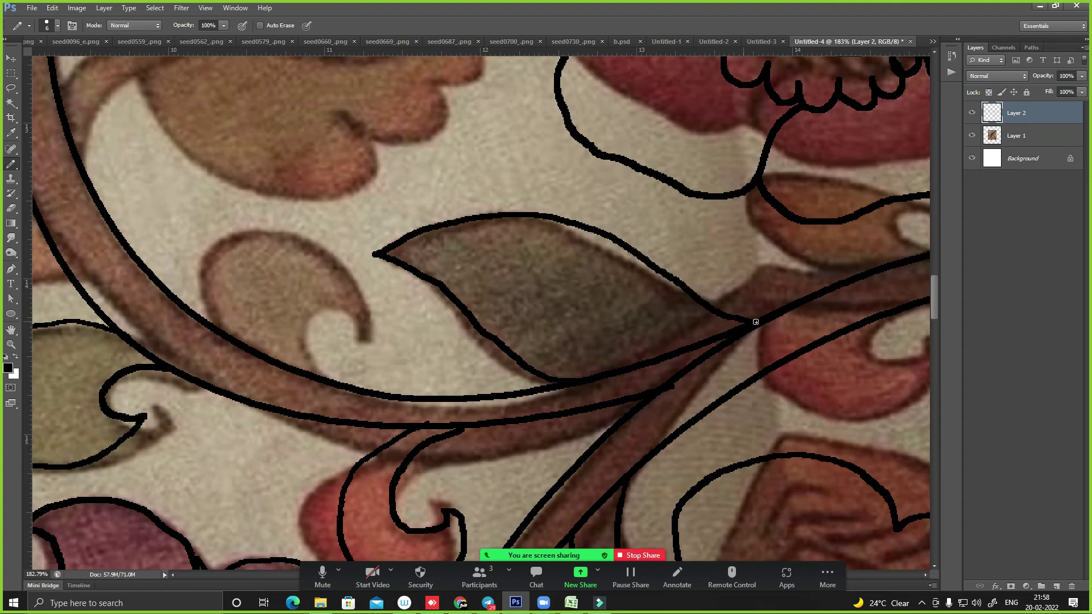
scroll(414, 276, up, 4)
scroll(414, 275, left, 8)
drag(475, 458, 584, 373)
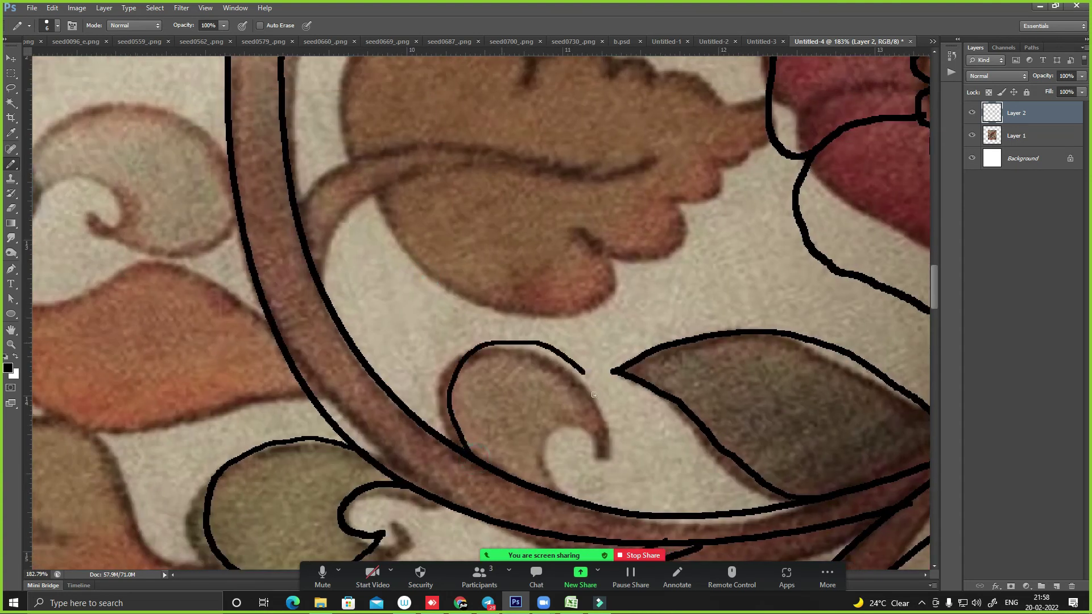
- Outline the brown lobed leaf's stem, upper lobes and lower edge in black
scroll(565, 410, up, 5)
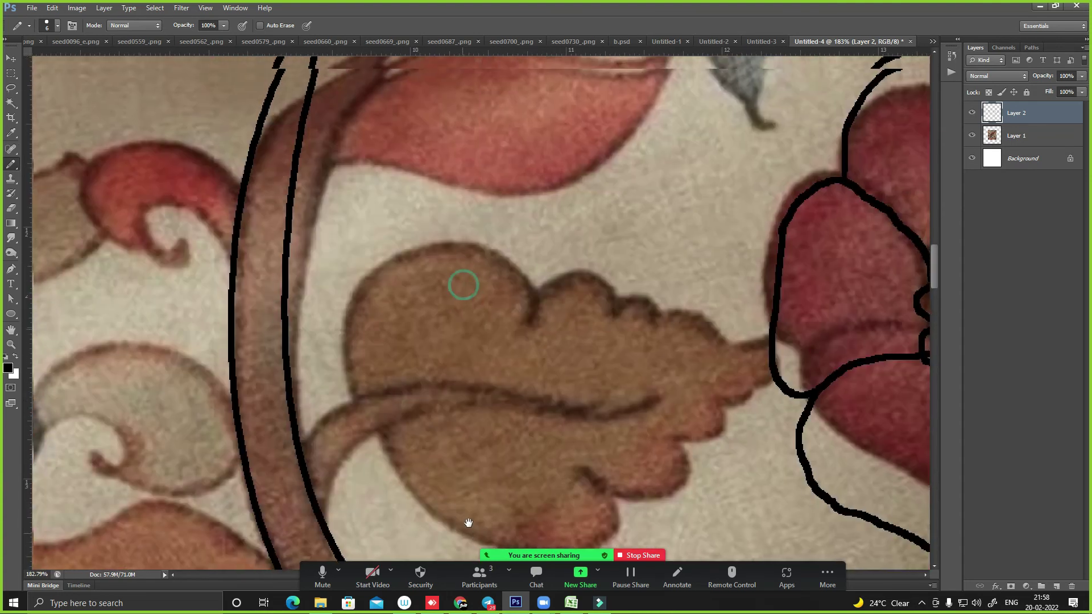
drag(303, 450, 620, 407)
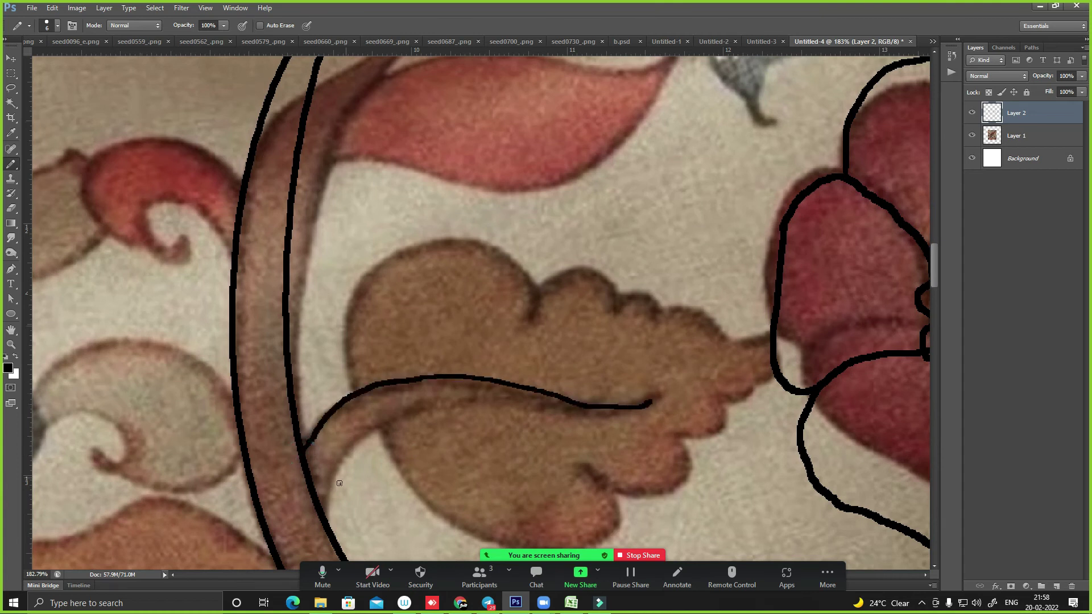
drag(323, 513, 499, 404)
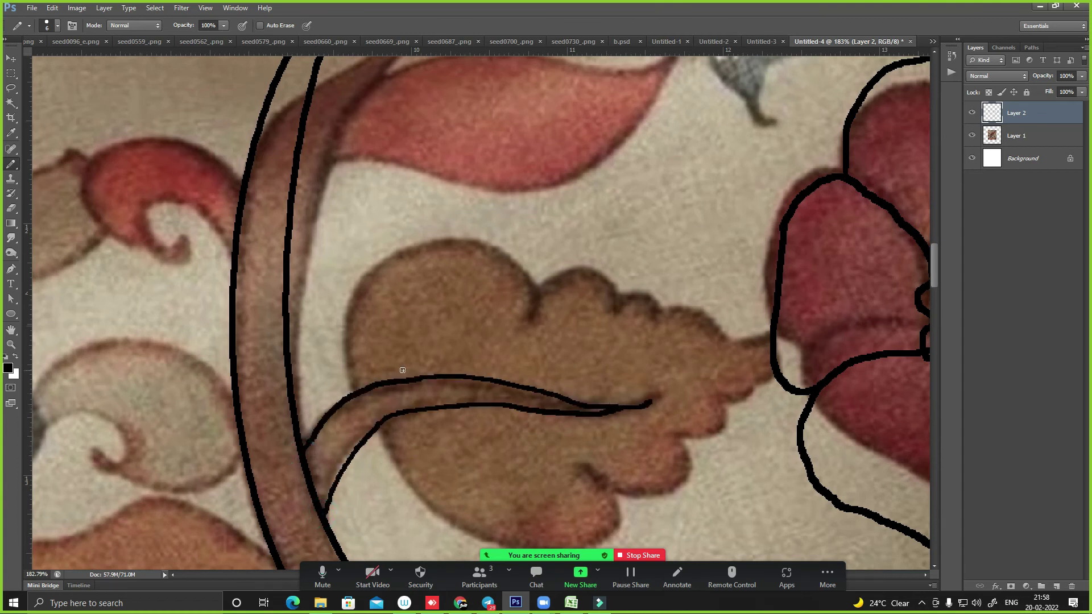
mouse_move(355, 370)
mouse_down()
mouse_move(465, 223)
mouse_move(536, 326)
mouse_move(627, 300)
mouse_up()
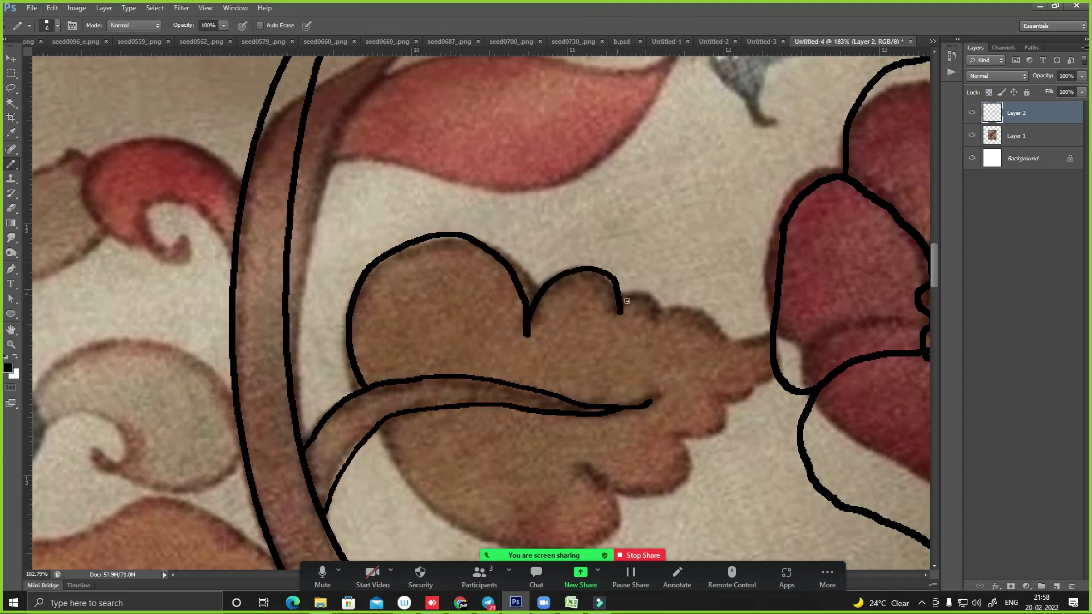
drag(710, 314, 764, 360)
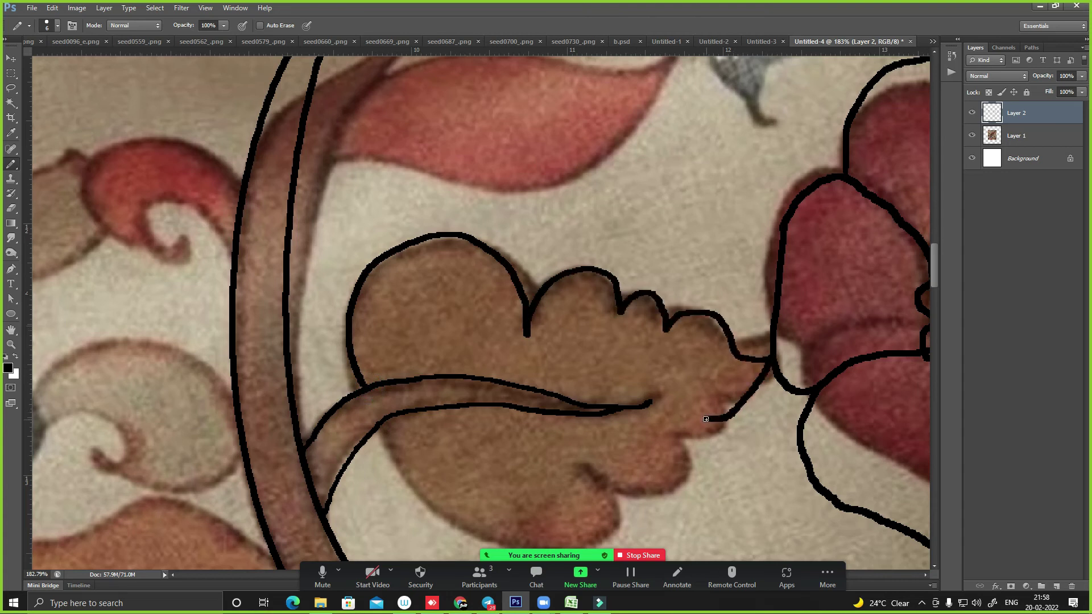
drag(581, 477, 632, 327)
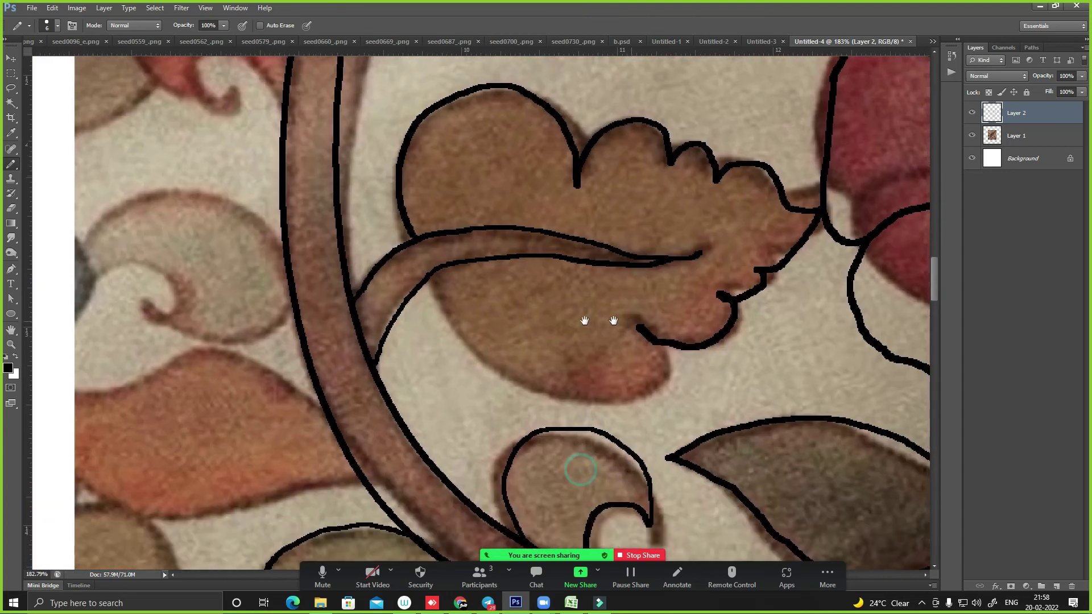
mouse_move(433, 270)
mouse_down()
mouse_move(506, 378)
mouse_move(661, 347)
mouse_up()
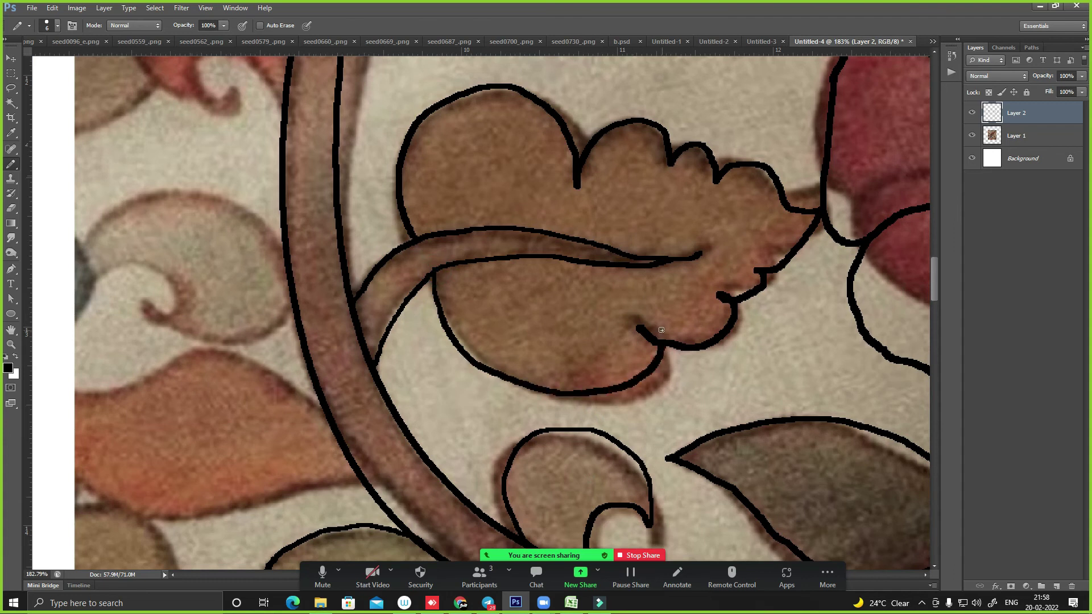
scroll(663, 335, down, 8)
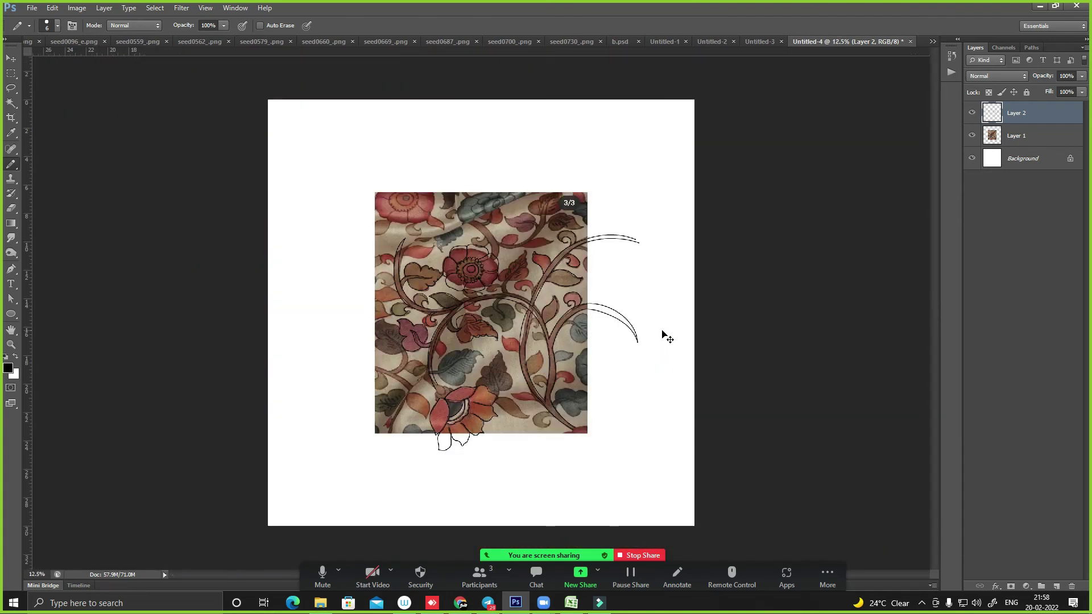
drag(334, 186, 628, 398)
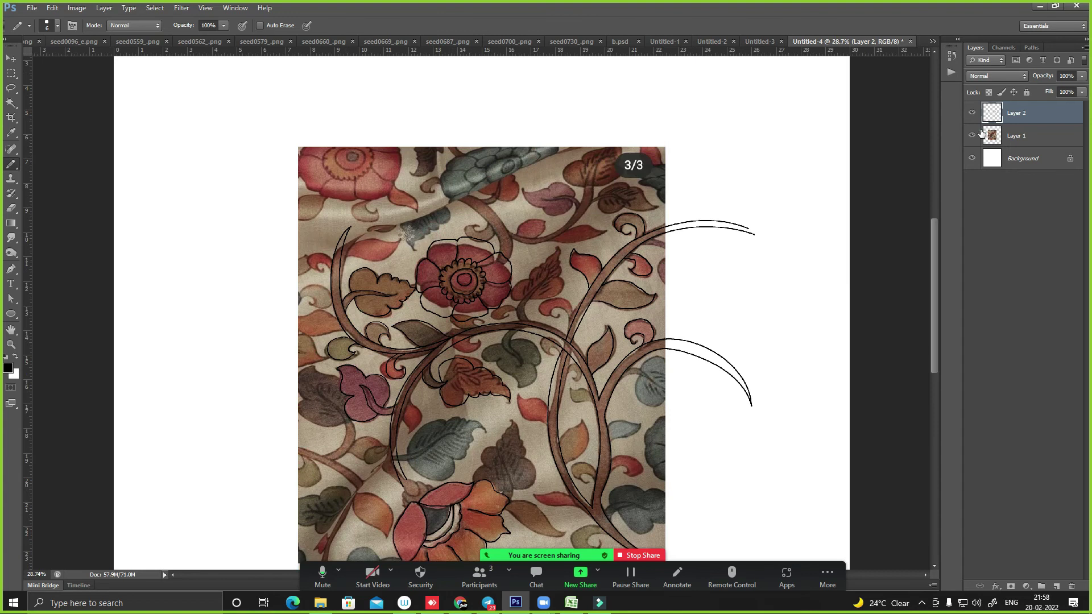
click(981, 133)
click(972, 135)
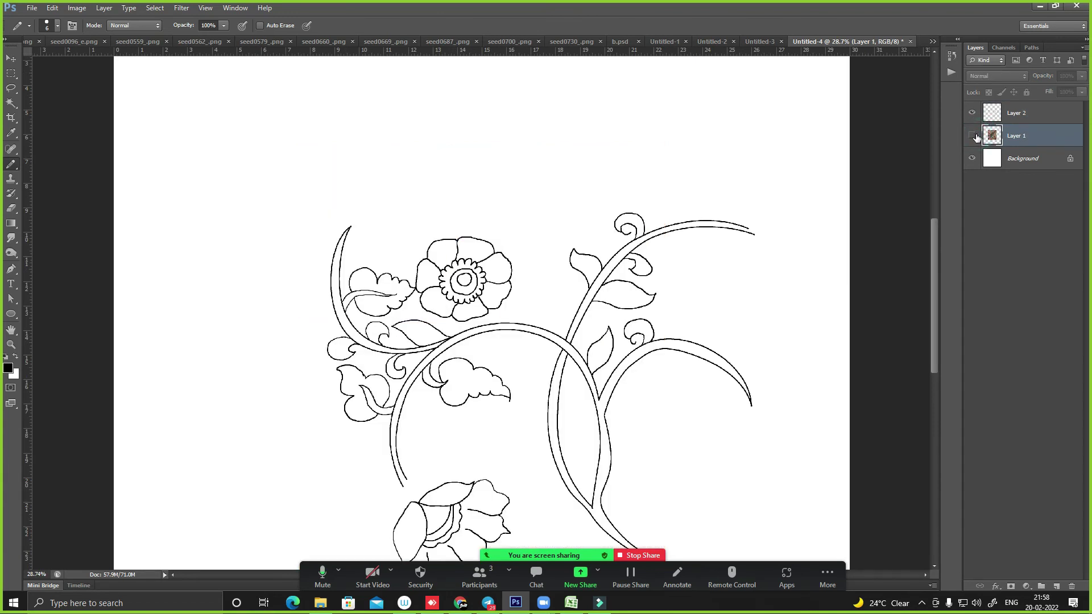
click(972, 137)
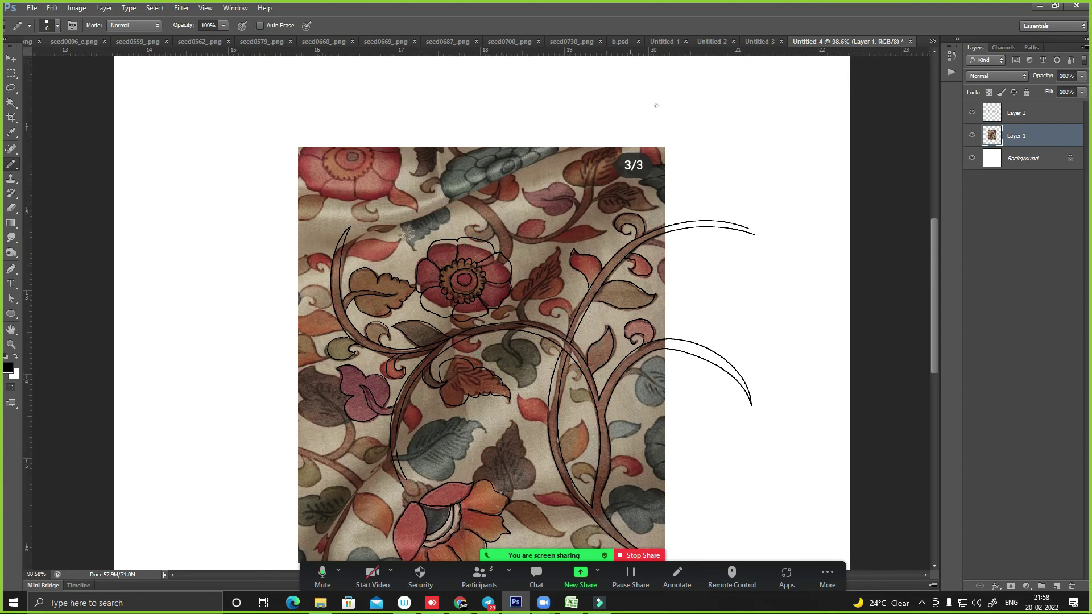
scroll(495, 263, up, 5)
scroll(494, 263, up, 2)
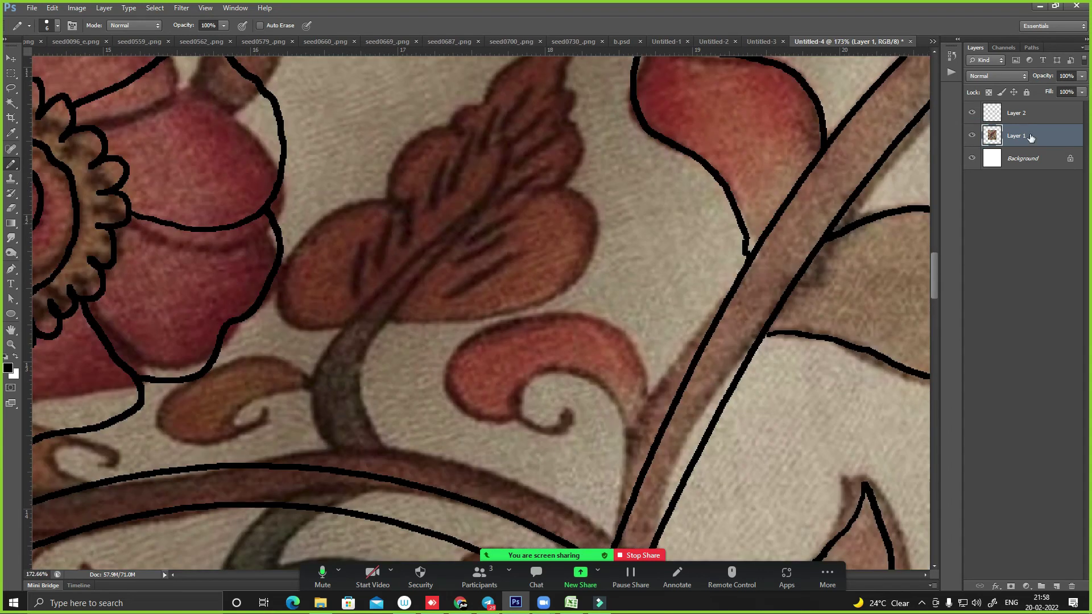
- On Layer 2, trace the bud's stem and both bud edges, undoing one misplaced stem stroke
click(1017, 113)
drag(348, 470, 458, 244)
key(ctrl+z)
mouse_move(341, 469)
mouse_down()
mouse_move(325, 378)
mouse_move(471, 216)
mouse_up()
drag(459, 268, 371, 418)
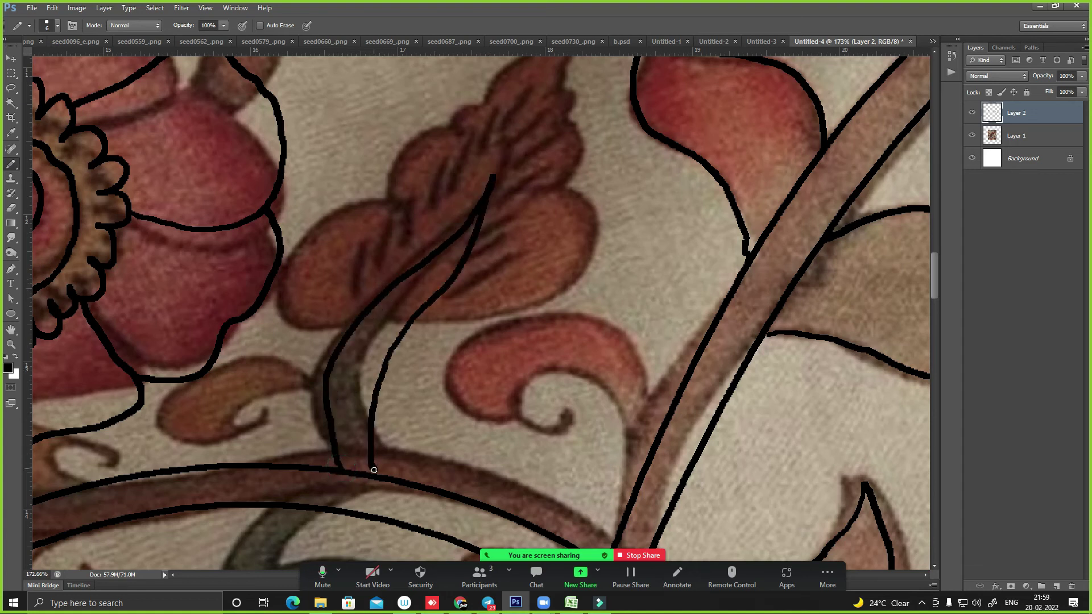
scroll(378, 370, up, 2)
mouse_move(361, 372)
mouse_down()
mouse_move(387, 209)
mouse_move(508, 148)
mouse_up()
drag(607, 121, 553, 346)
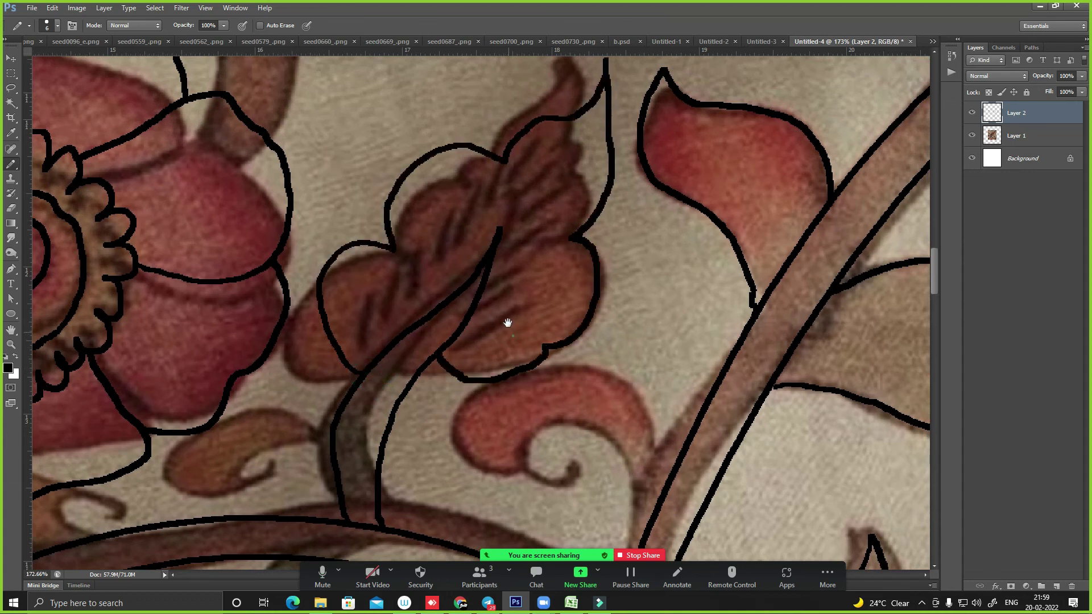
- Outline the curled red leaf from its inner curl down to its base
scroll(508, 323, down, 2)
scroll(569, 358, down, 2)
scroll(637, 399, down, 2)
mouse_move(653, 345)
mouse_down()
mouse_move(529, 253)
mouse_move(561, 353)
mouse_up()
mouse_move(599, 302)
mouse_down()
mouse_move(626, 402)
mouse_move(605, 462)
mouse_move(566, 356)
mouse_move(591, 296)
mouse_up()
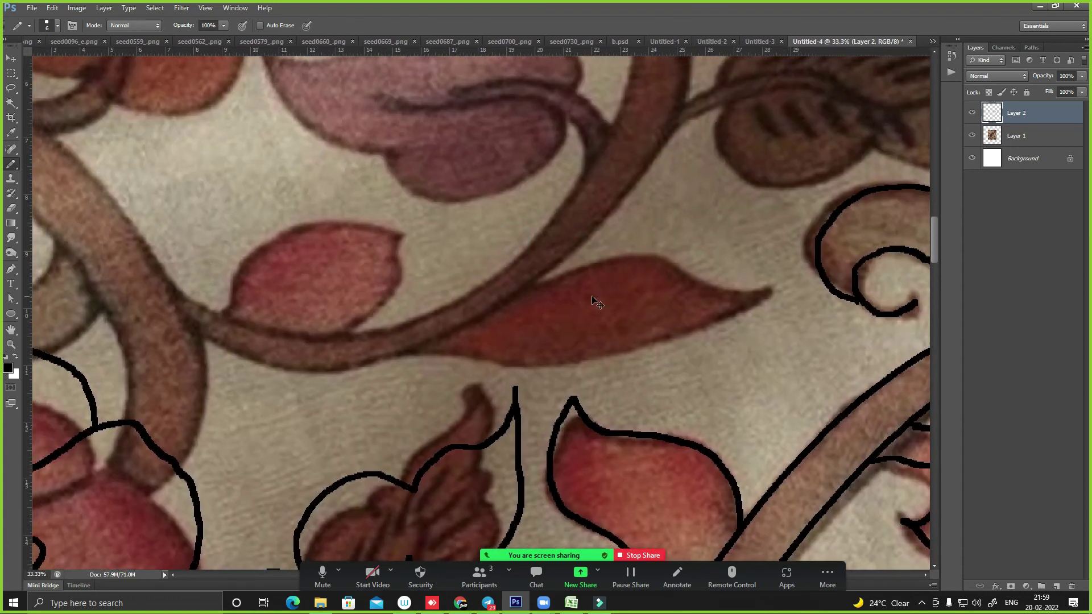
- Trace black lines along the stem into the large grey leaf
key(ctrl+minus)
key(ctrl+minus)
key(ctrl+minus)
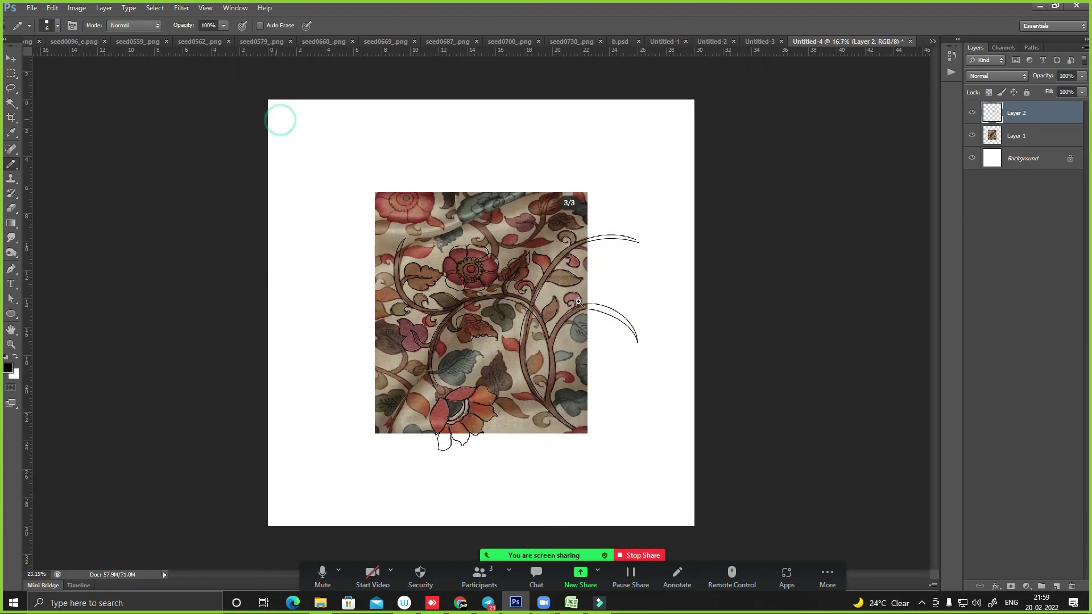
scroll(340, 283, up, 2)
scroll(546, 450, up, 2)
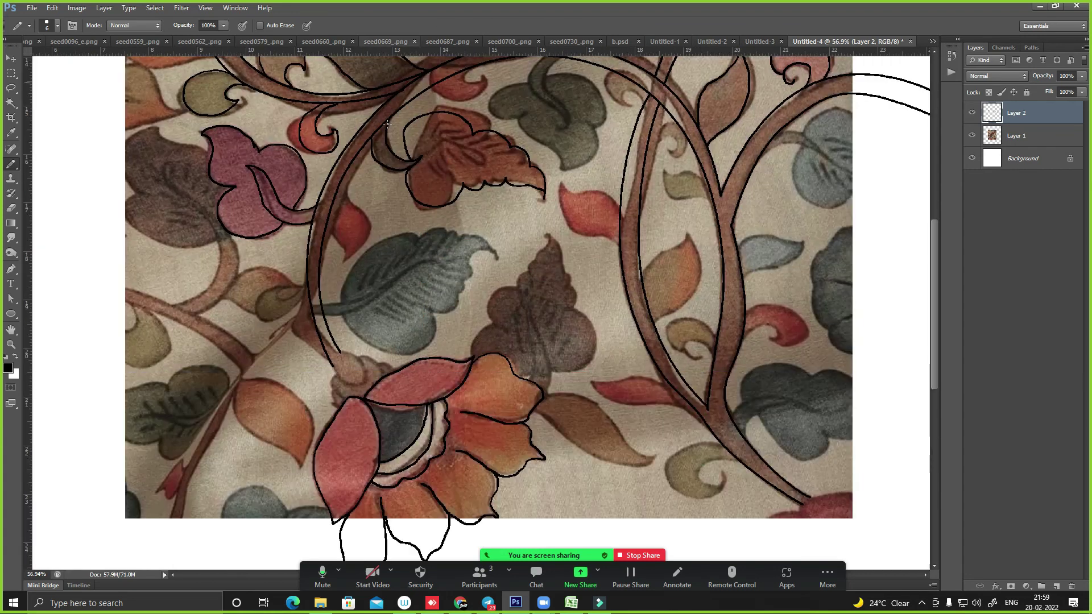
scroll(406, 146, up, 2)
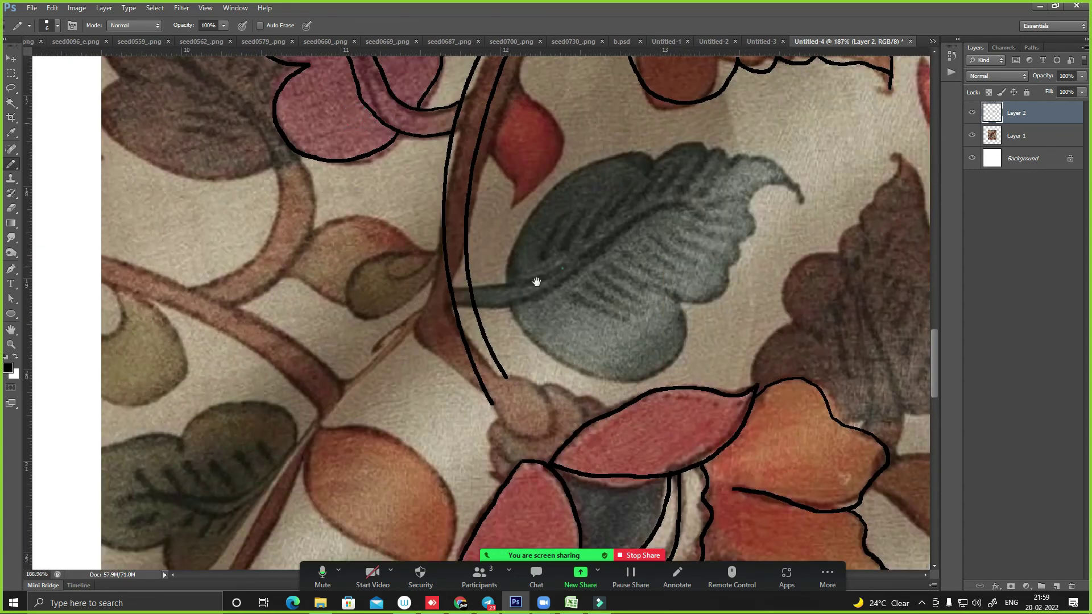
scroll(536, 280, up, 2)
scroll(439, 386, up, 1)
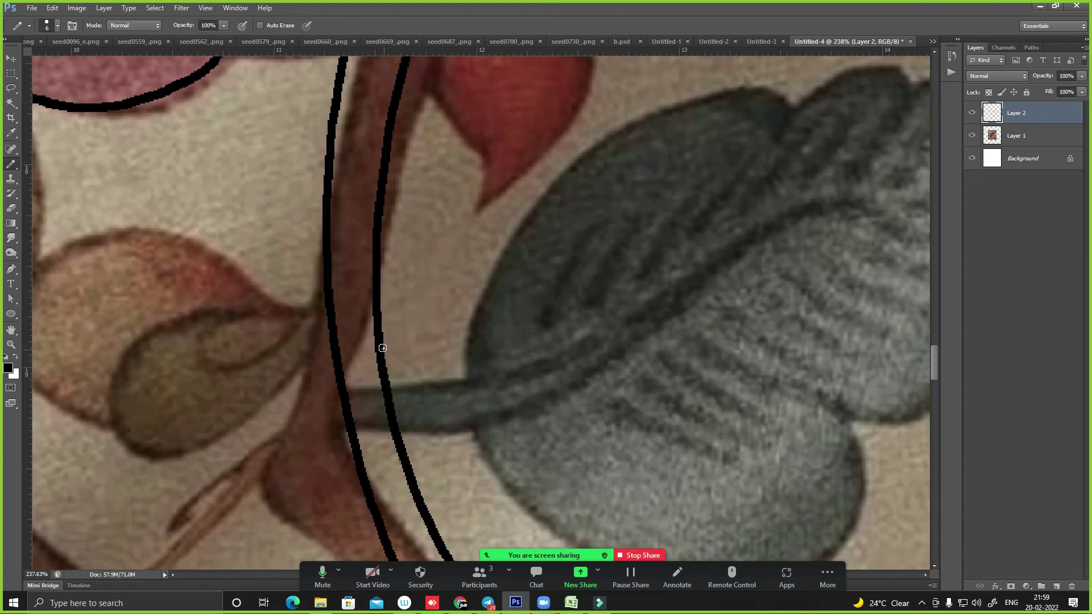
drag(382, 349, 842, 219)
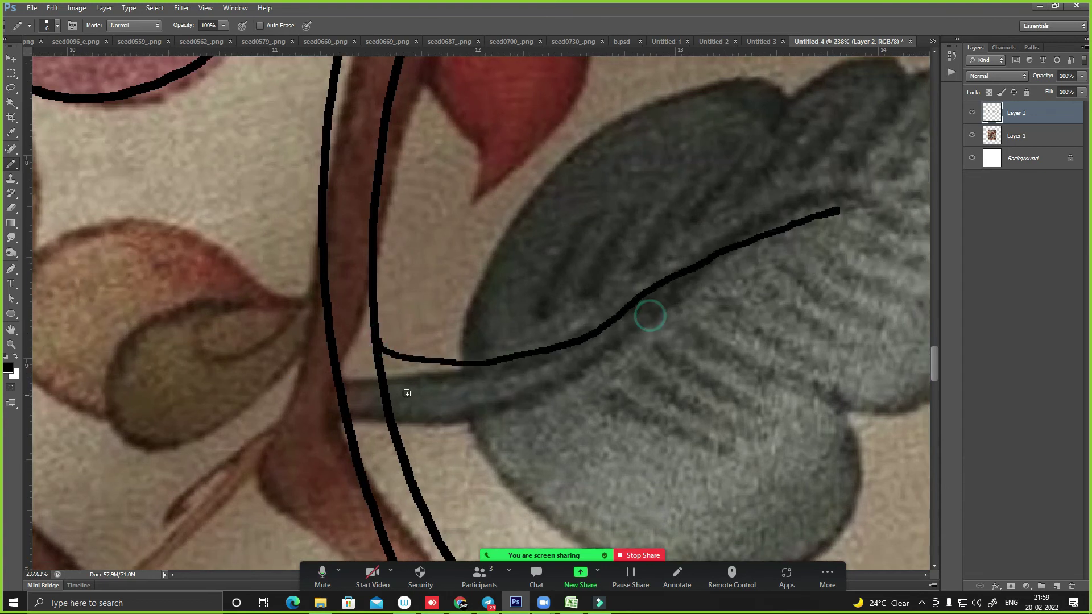
drag(387, 397, 671, 288)
- Outline the grey leaf's left, top and lower edges, redrawing the lower edge after an undo
drag(764, 240, 635, 346)
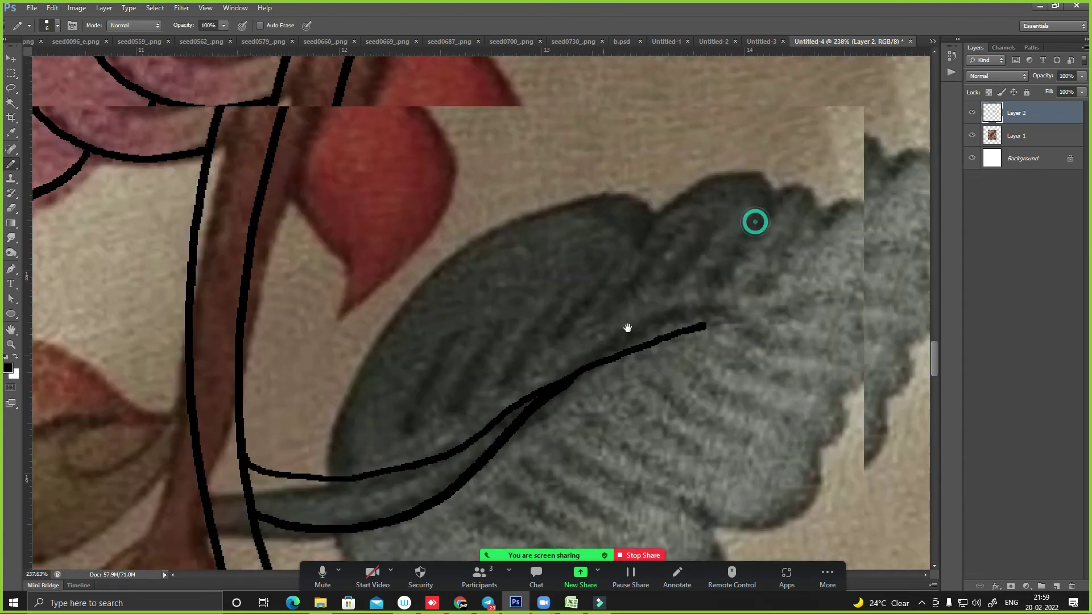
mouse_move(336, 471)
mouse_down()
mouse_move(492, 217)
mouse_move(738, 165)
mouse_move(567, 207)
mouse_up()
mouse_move(503, 195)
mouse_down()
mouse_move(772, 314)
mouse_move(808, 57)
mouse_up()
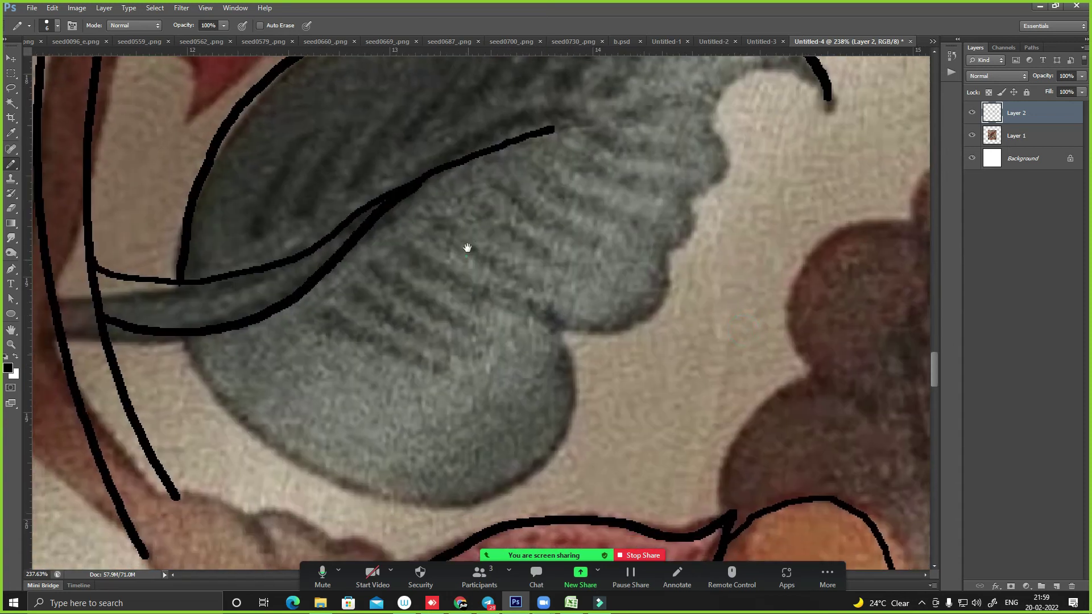
drag(196, 321, 538, 472)
drag(580, 440, 580, 307)
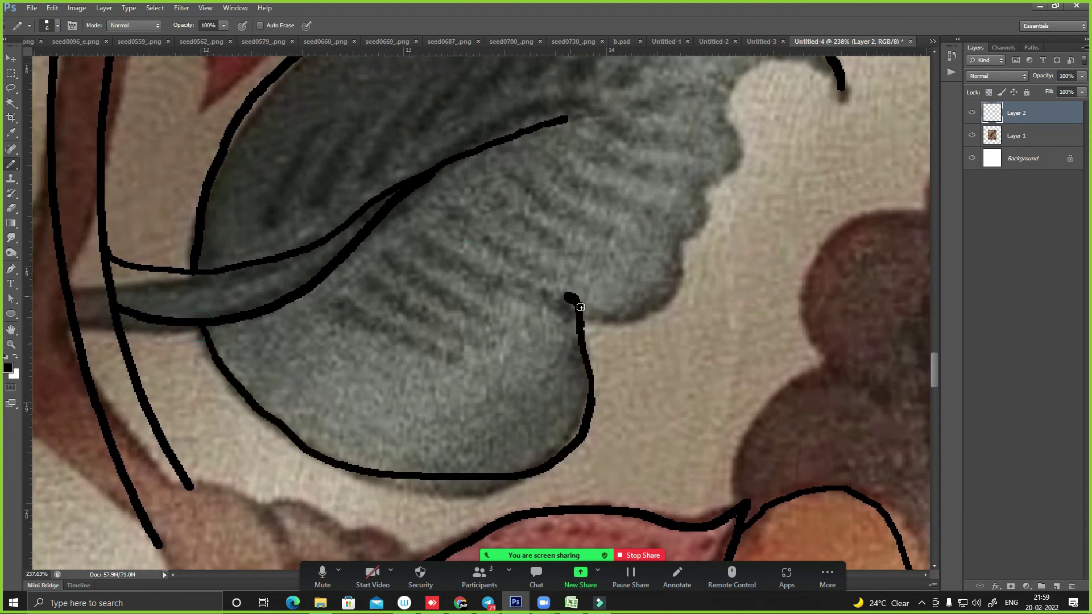
key(ctrl+z)
mouse_move(196, 323)
mouse_down()
mouse_move(671, 301)
mouse_move(736, 122)
mouse_move(683, 309)
mouse_move(785, 277)
mouse_up()
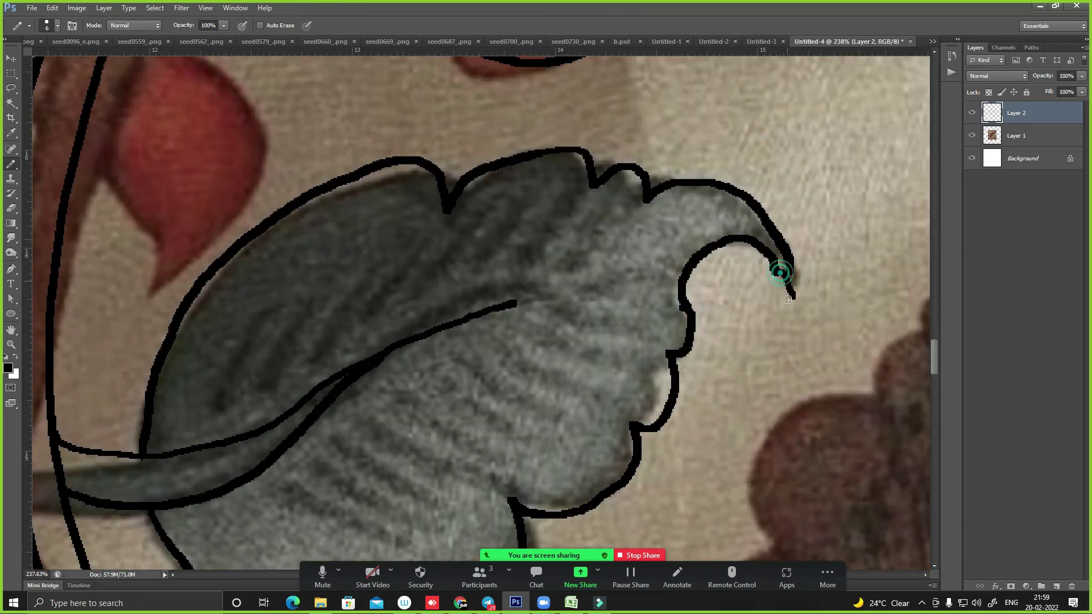
key(ctrl+minus)
key(ctrl+minus)
key(ctrl+minus)
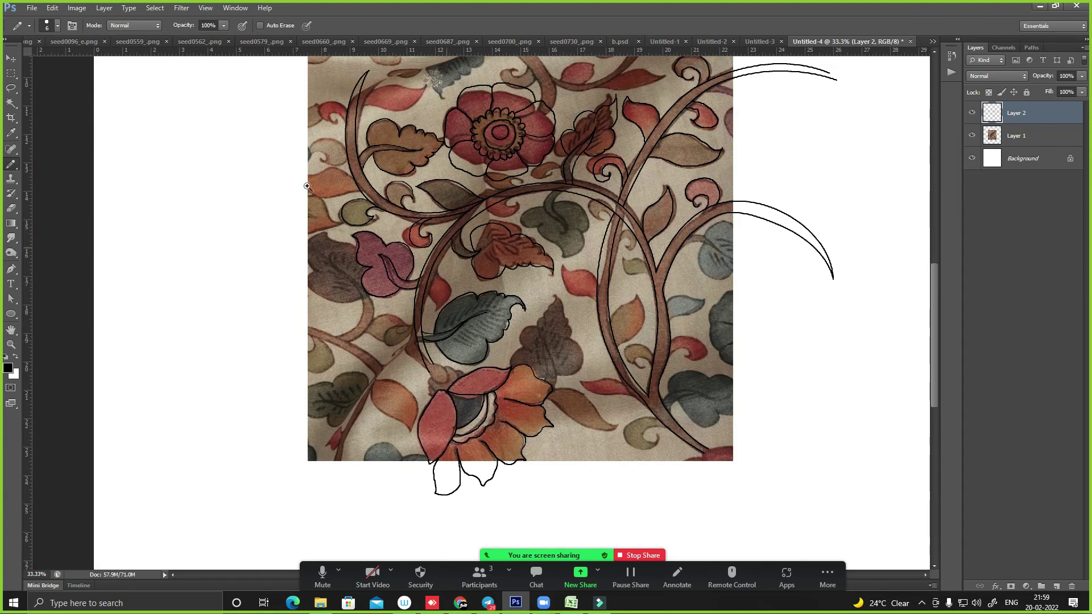
- Zoom into the orange leaf and extend its outline curve rightward
scroll(307, 186, up, 3)
mouse_move(637, 267)
mouse_down()
mouse_move(552, 236)
mouse_move(533, 255)
mouse_up()
click(604, 251)
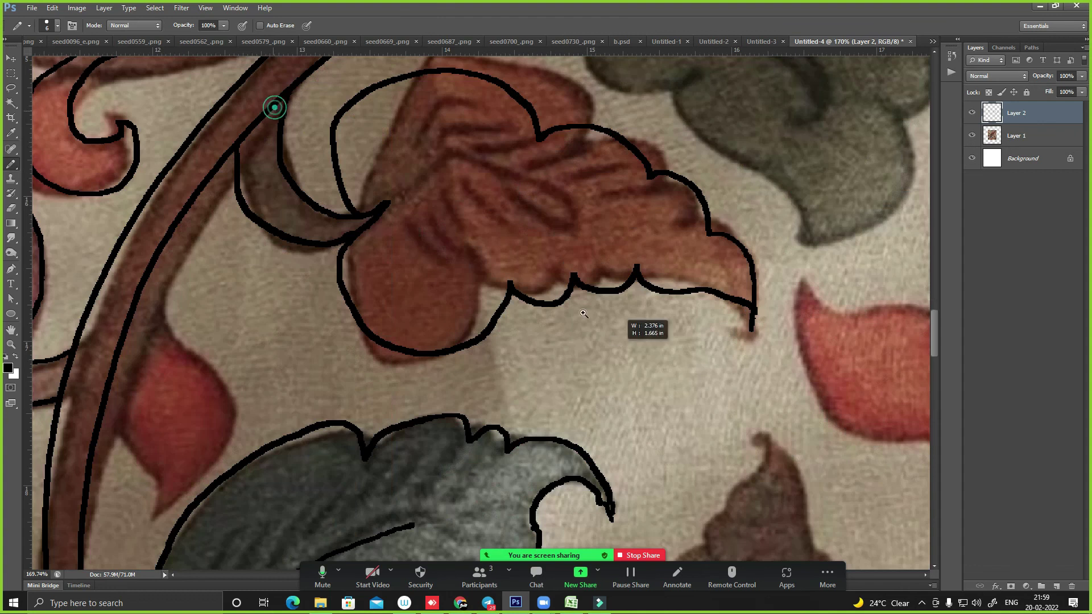
drag(276, 107, 408, 225)
drag(359, 263, 762, 287)
- Draw nine curved black vein lines across the orange leaf
scroll(444, 283, up, 5)
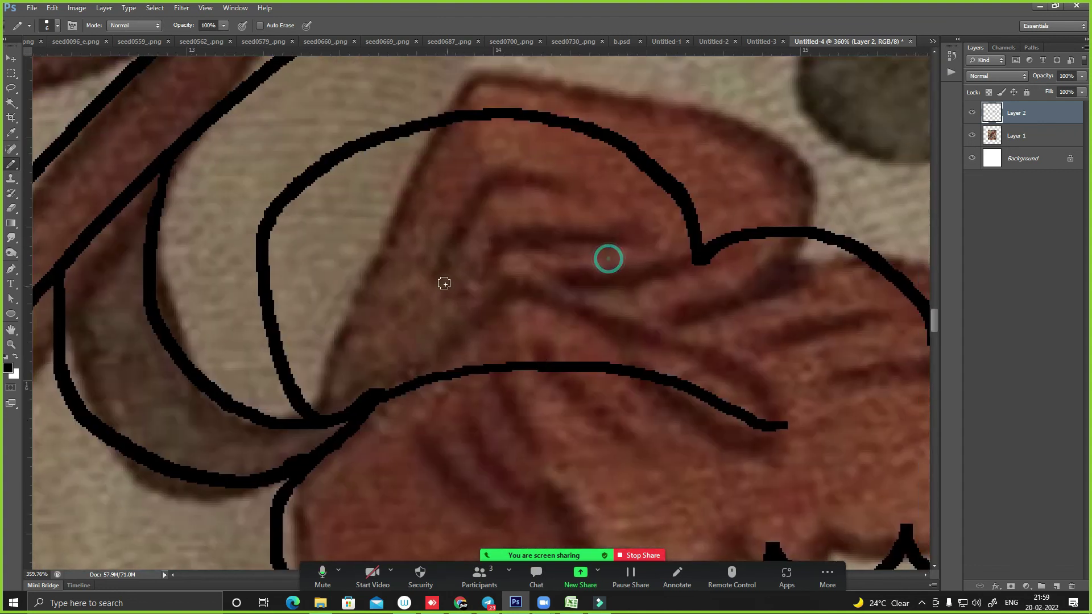
drag(397, 340, 494, 240)
drag(460, 353, 622, 263)
drag(551, 339, 707, 299)
drag(695, 348, 815, 345)
mouse_move(736, 404)
mouse_down()
mouse_move(776, 213)
mouse_move(925, 221)
mouse_up()
scroll(614, 265, right, 1)
drag(432, 232, 530, 398)
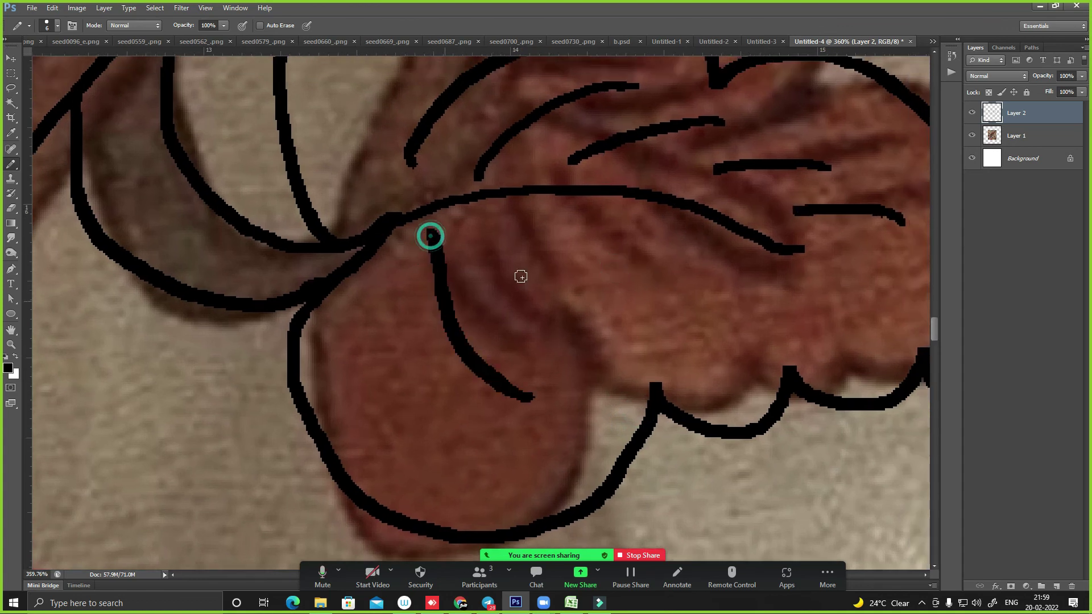
drag(488, 238, 605, 358)
drag(592, 236, 717, 352)
drag(694, 242, 797, 337)
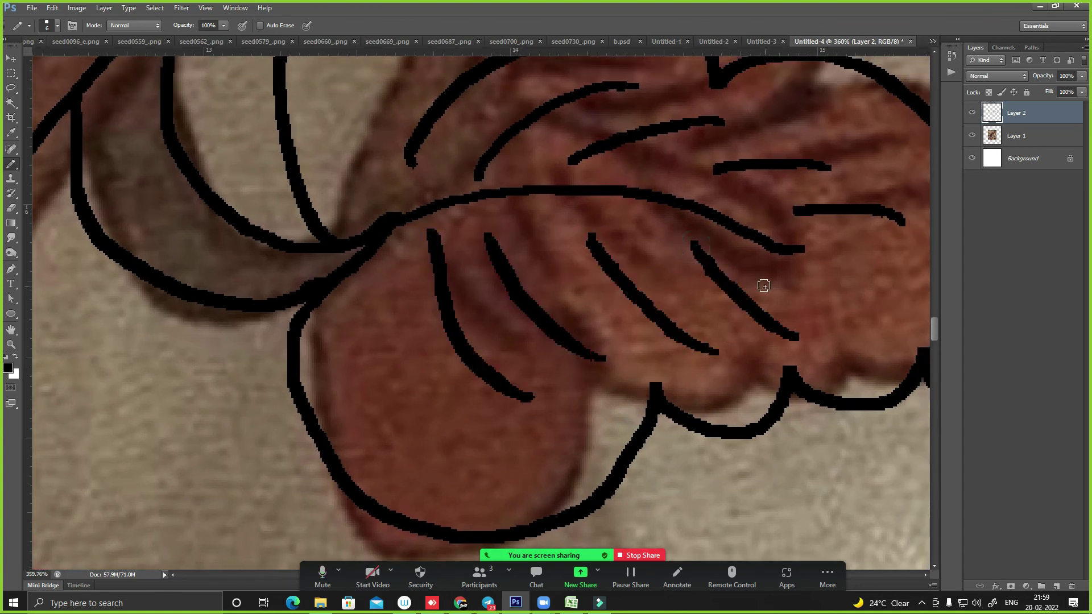
- Draw six vein lines inside the brown leaf beside the red flower
scroll(769, 293, down, 5)
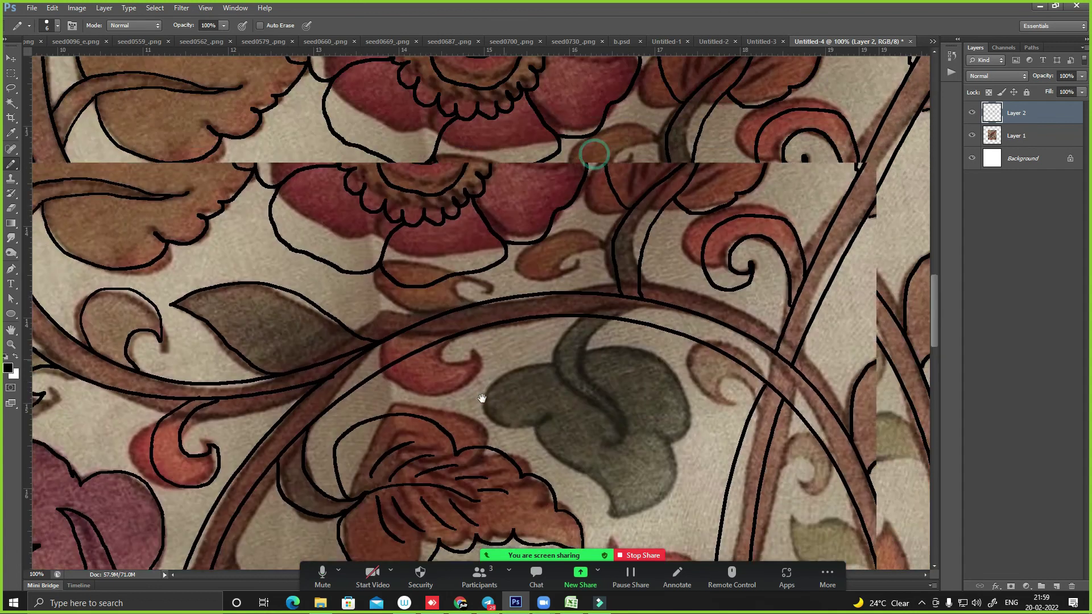
scroll(481, 232, up, 5)
scroll(482, 231, up, 5)
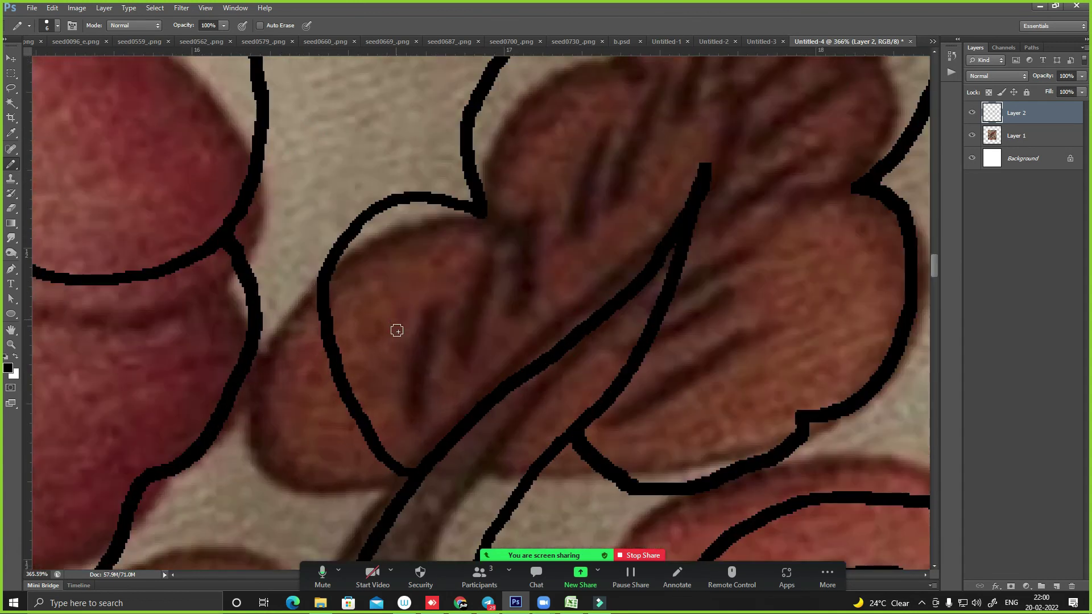
drag(415, 283, 403, 405)
drag(502, 260, 509, 355)
drag(553, 183, 565, 305)
scroll(594, 233, up, 3)
scroll(595, 233, right, 1)
drag(593, 232, 563, 364)
drag(647, 213, 633, 336)
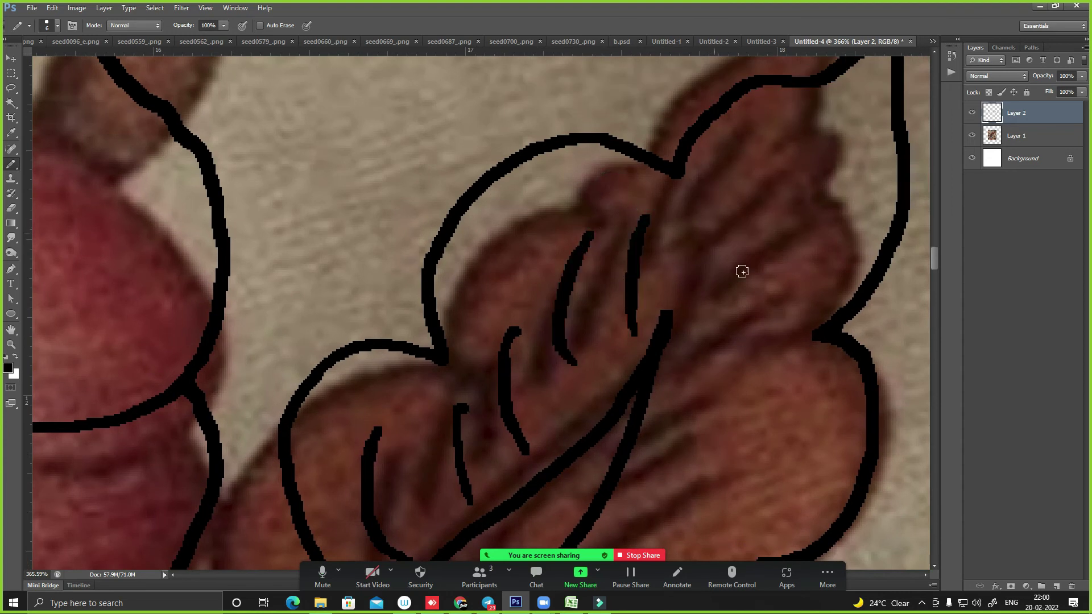
scroll(741, 268, up, 2)
scroll(741, 268, right, 2)
drag(711, 155, 637, 304)
- Add vein lines in that leaf's lower lobe and upper-right lobe, then zoom out
scroll(647, 345, down, 3)
scroll(647, 345, left, 1)
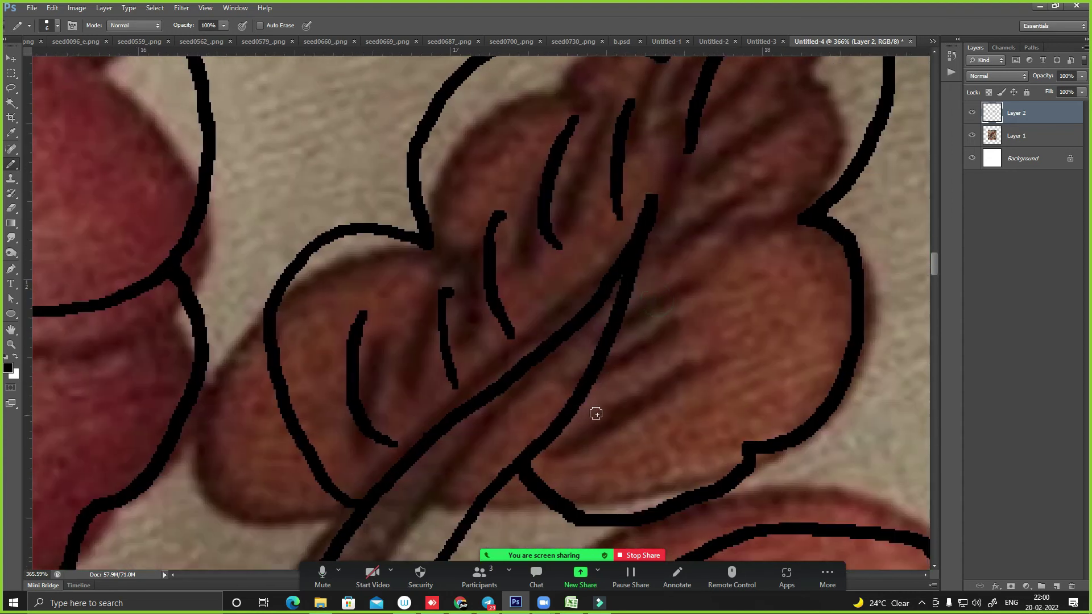
drag(589, 425, 760, 364)
drag(637, 361, 742, 305)
drag(658, 298, 762, 215)
mouse_move(678, 238)
mouse_down()
mouse_move(765, 160)
mouse_move(779, 87)
mouse_up()
key(ctrl+minus)
- Recentre the view and trace the small red leaf's lower edge
key(ctrl+minus)
key(ctrl+minus)
key(ctrl+minus)
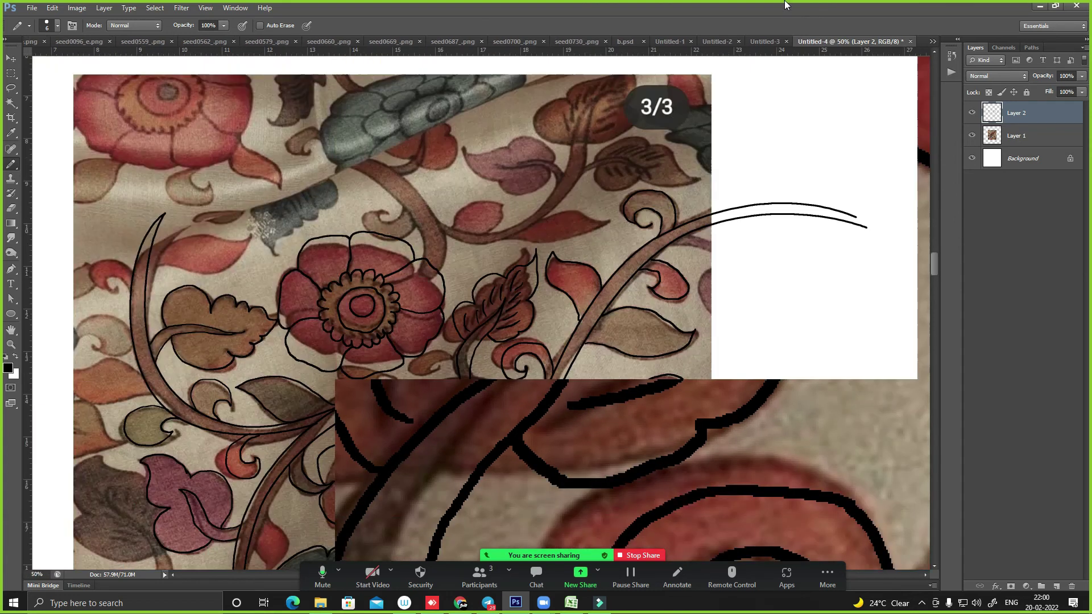
key(ctrl+minus)
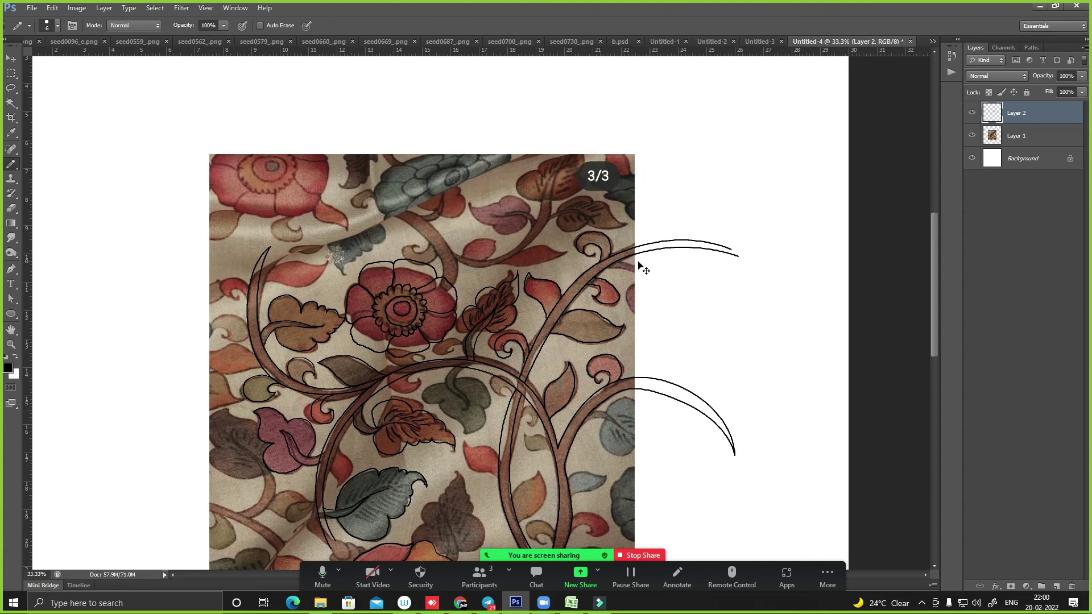
drag(541, 295, 655, 208)
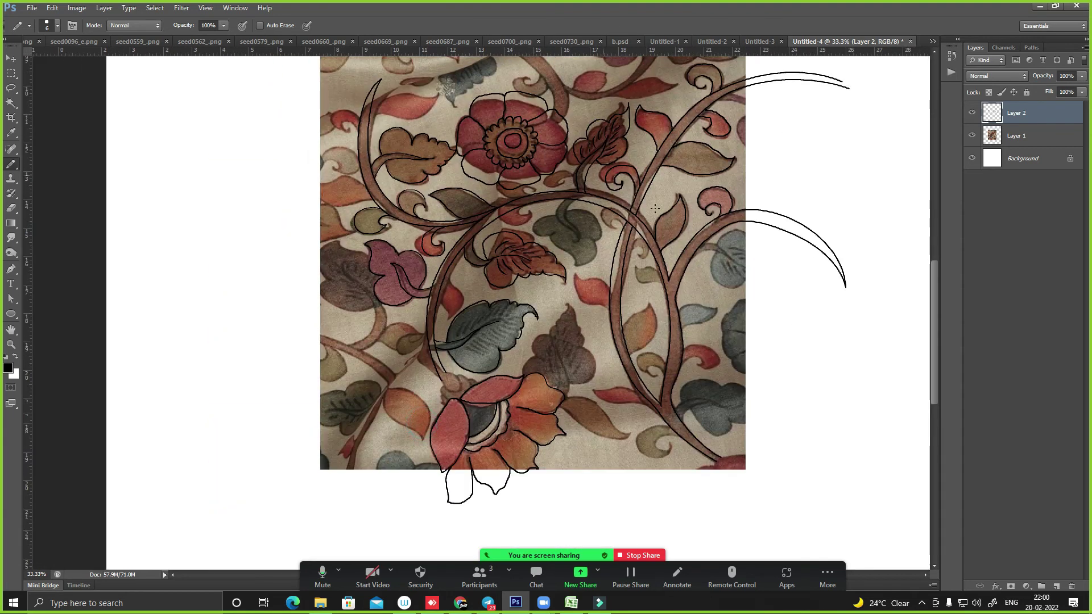
scroll(445, 172, up, 3)
scroll(403, 263, up, 3)
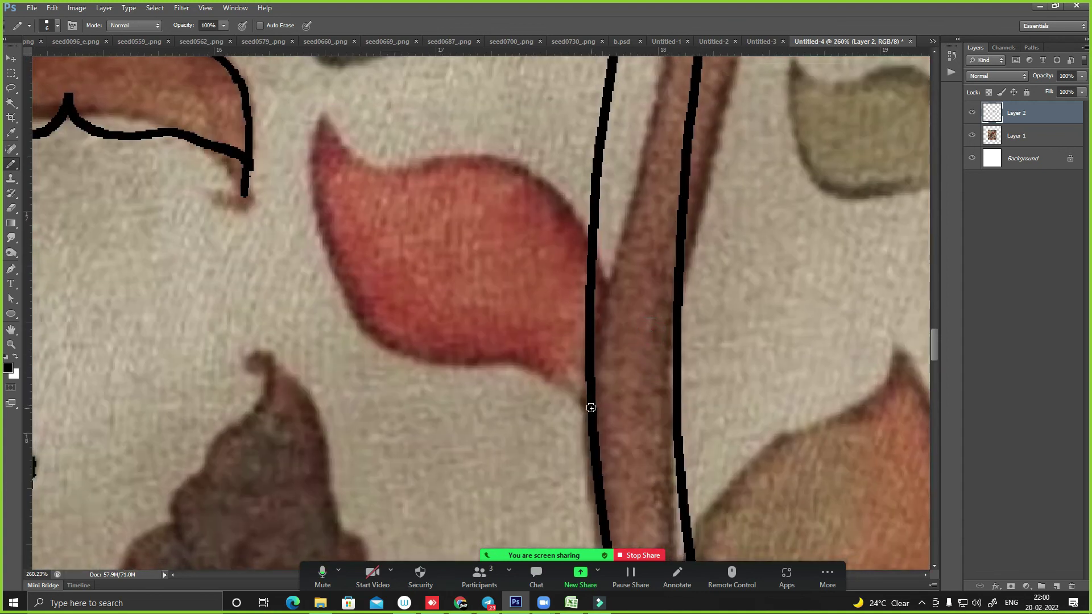
mouse_move(588, 406)
mouse_down()
mouse_move(335, 283)
mouse_move(329, 117)
mouse_move(498, 165)
mouse_move(588, 263)
mouse_up()
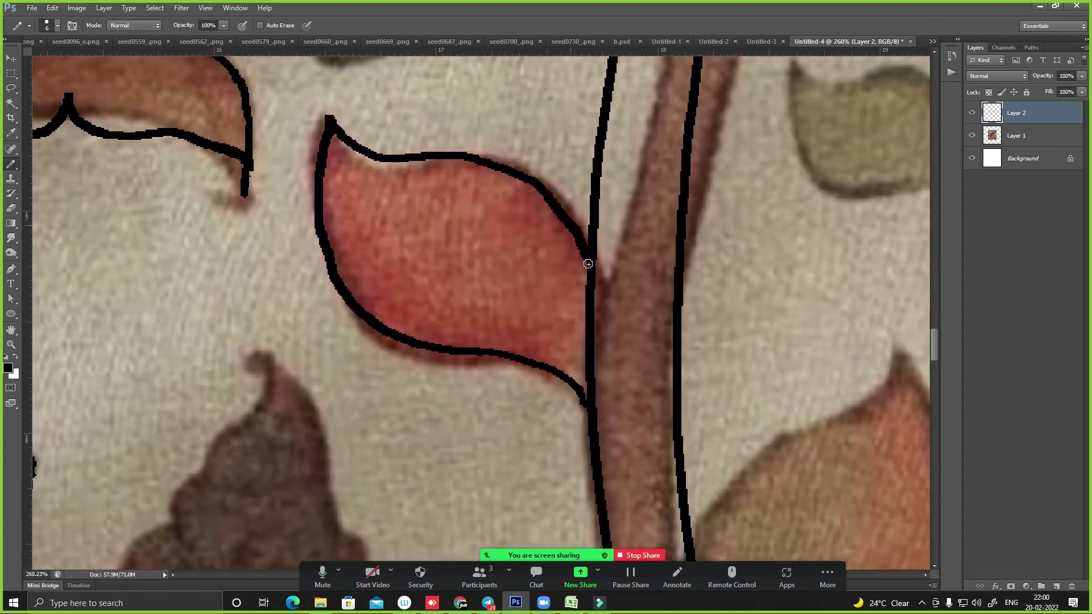
- Outline the dark green leaf's hooked stem and its left and right lobes in black
scroll(560, 329, up, 3)
scroll(429, 362, up, 3)
scroll(545, 340, up, 1)
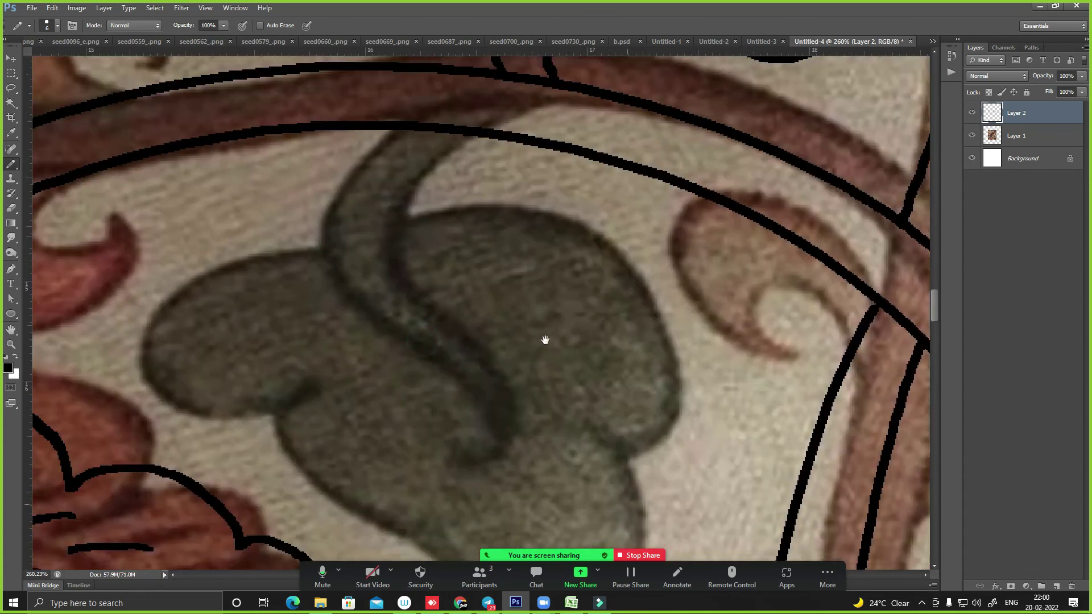
mouse_move(400, 130)
mouse_down()
mouse_move(436, 353)
mouse_move(480, 455)
mouse_move(409, 182)
mouse_move(486, 134)
mouse_up()
mouse_move(331, 292)
mouse_down()
mouse_move(395, 203)
mouse_move(296, 188)
mouse_up()
drag(264, 225, 475, 458)
scroll(426, 296, down, 3)
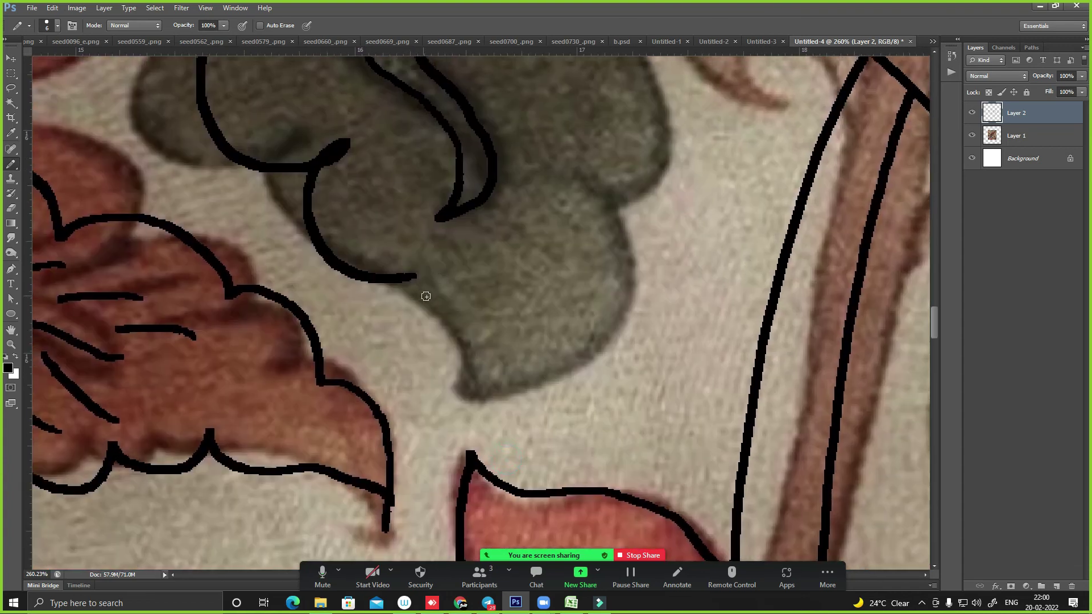
mouse_move(408, 278)
mouse_down()
mouse_move(460, 409)
mouse_move(597, 196)
mouse_up()
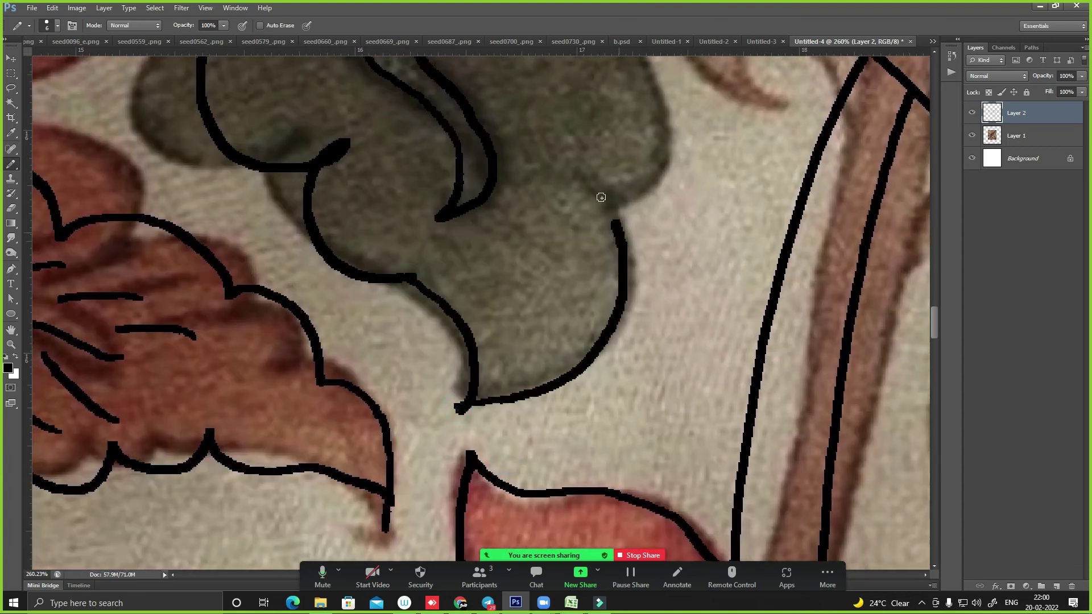
scroll(634, 183, up, 3)
mouse_move(623, 367)
mouse_down()
mouse_move(583, 379)
mouse_move(569, 177)
mouse_move(401, 185)
mouse_up()
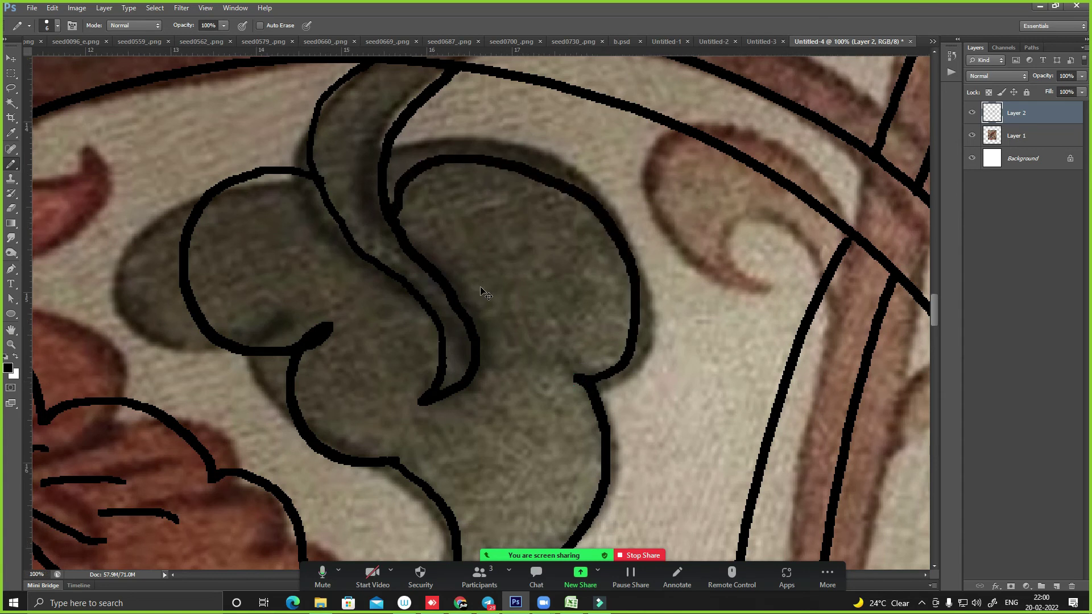
scroll(481, 290, down, 1)
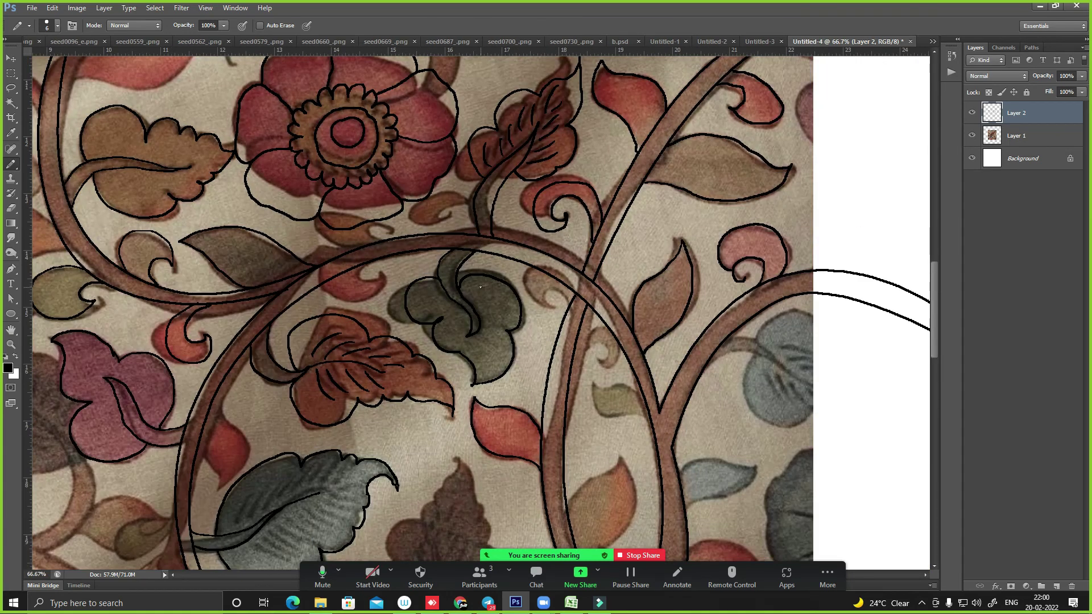
scroll(481, 292, down, 1)
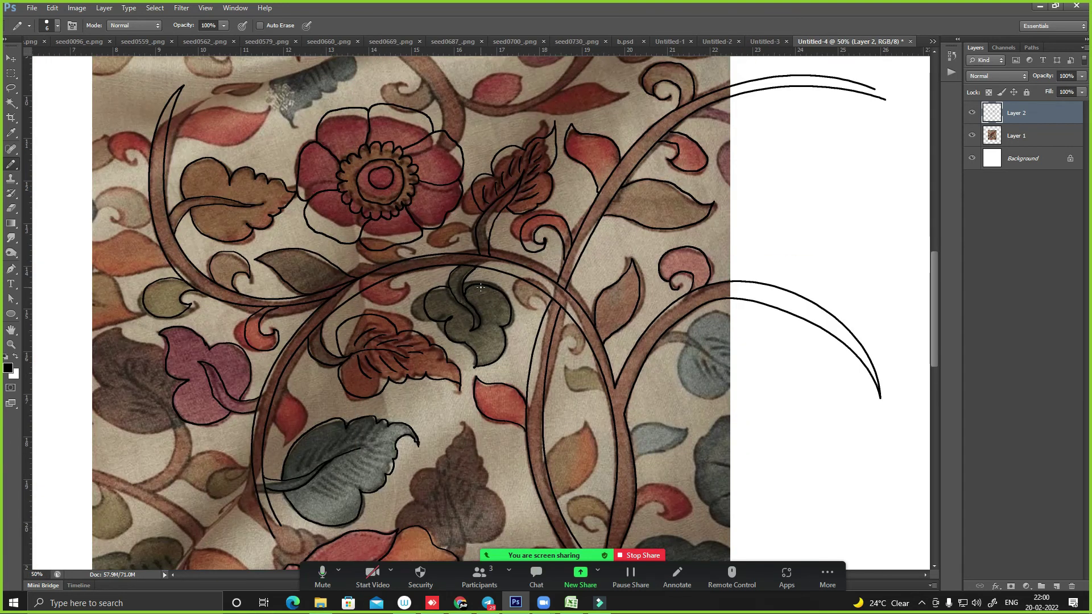
click(1028, 587)
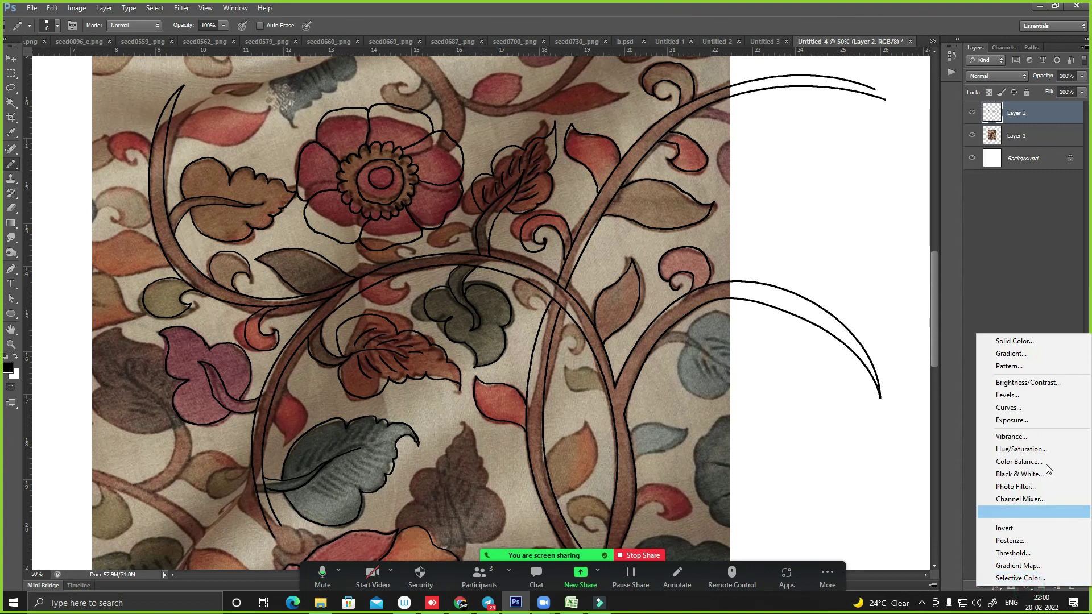
click(1048, 235)
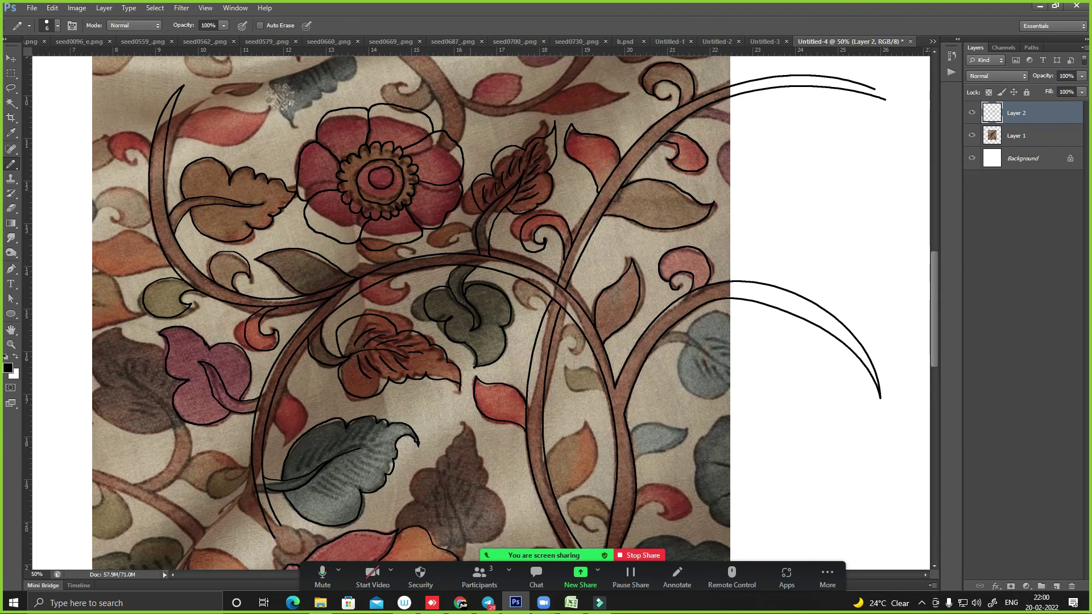
scroll(378, 215, up, 2)
- Outline the small curl motif and its inner curl in black
scroll(544, 249, up, 2)
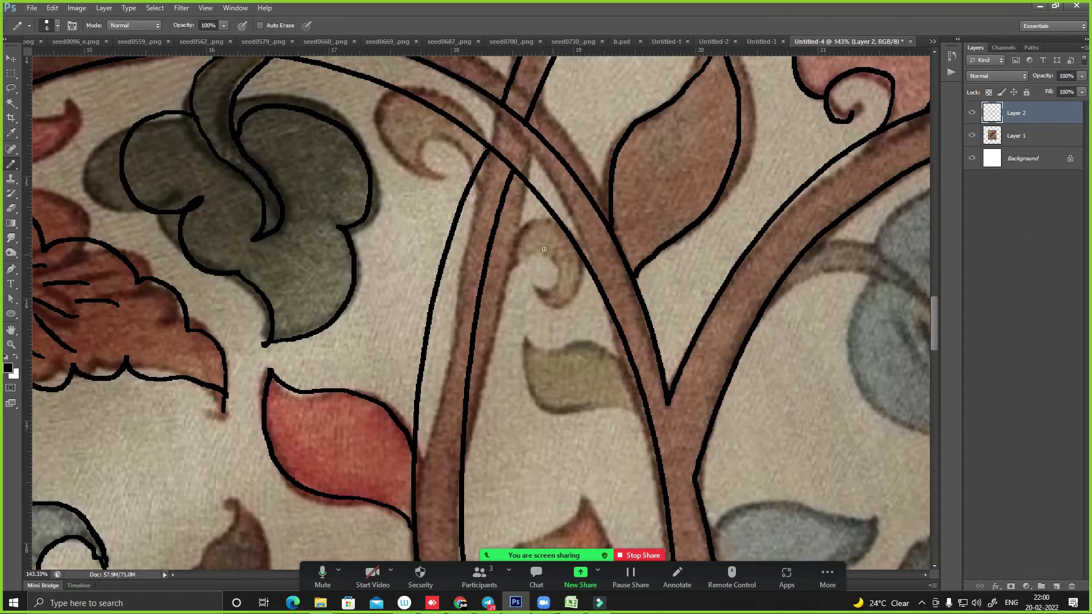
scroll(538, 271, up, 2)
mouse_move(383, 312)
mouse_down()
mouse_move(462, 376)
mouse_move(378, 360)
mouse_up()
mouse_move(635, 515)
mouse_down()
mouse_move(705, 255)
mouse_move(575, 214)
mouse_move(571, 313)
mouse_move(762, 326)
mouse_up()
- Trace the left and right edges of the orange leaf between the two stems
key(ctrl+minus)
key(ctrl+minus)
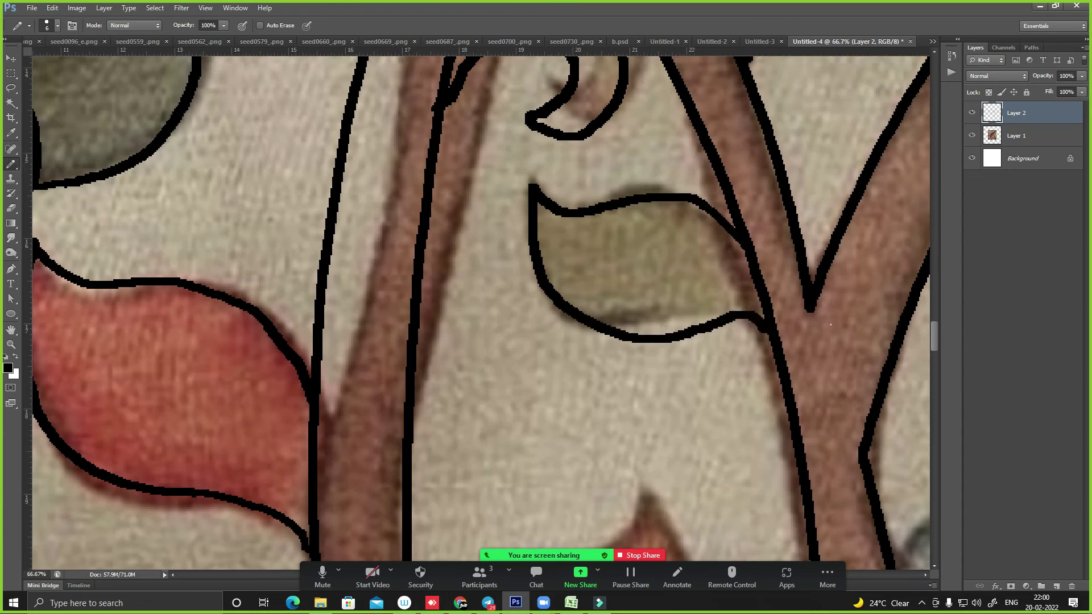
drag(444, 267, 500, 267)
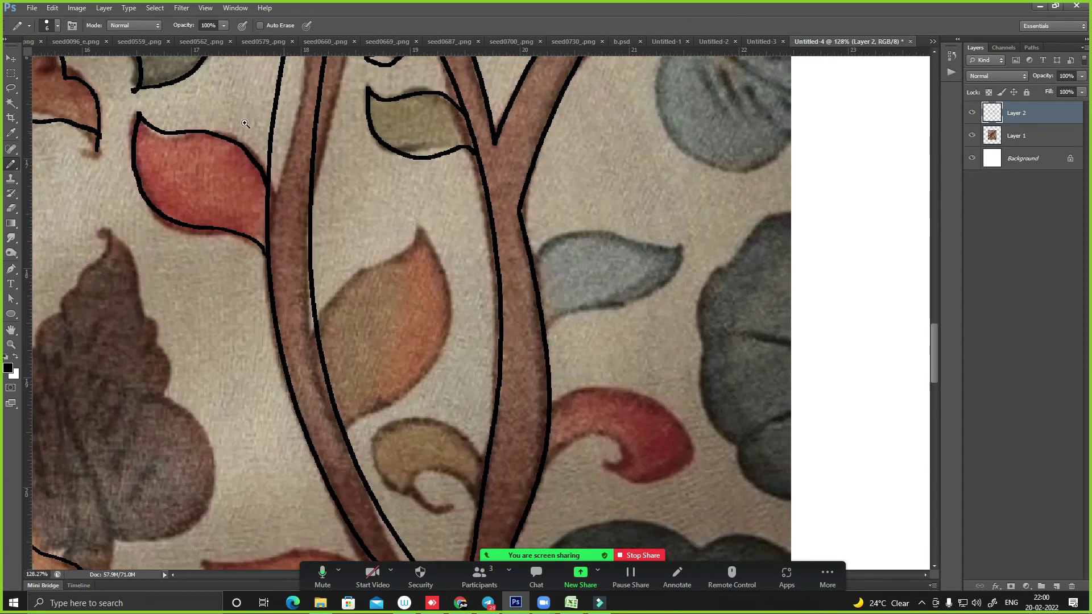
mouse_move(232, 263)
mouse_down()
mouse_move(345, 433)
mouse_move(322, 558)
mouse_up()
drag(419, 484, 588, 310)
mouse_move(499, 561)
mouse_down()
mouse_move(489, 477)
mouse_move(468, 436)
mouse_up()
mouse_move(427, 498)
mouse_down()
mouse_move(545, 406)
mouse_move(587, 258)
mouse_up()
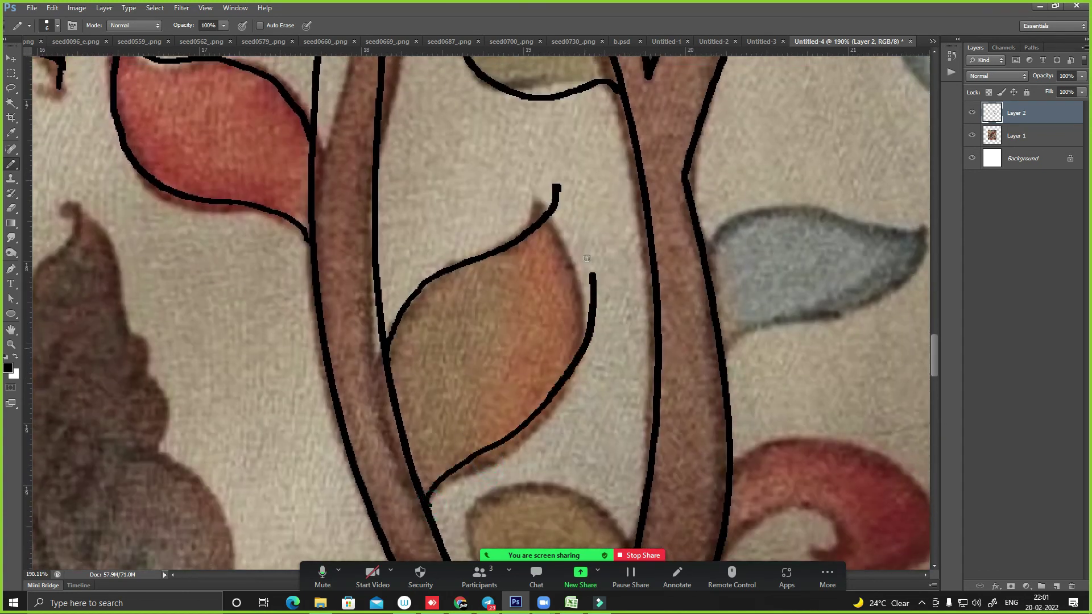
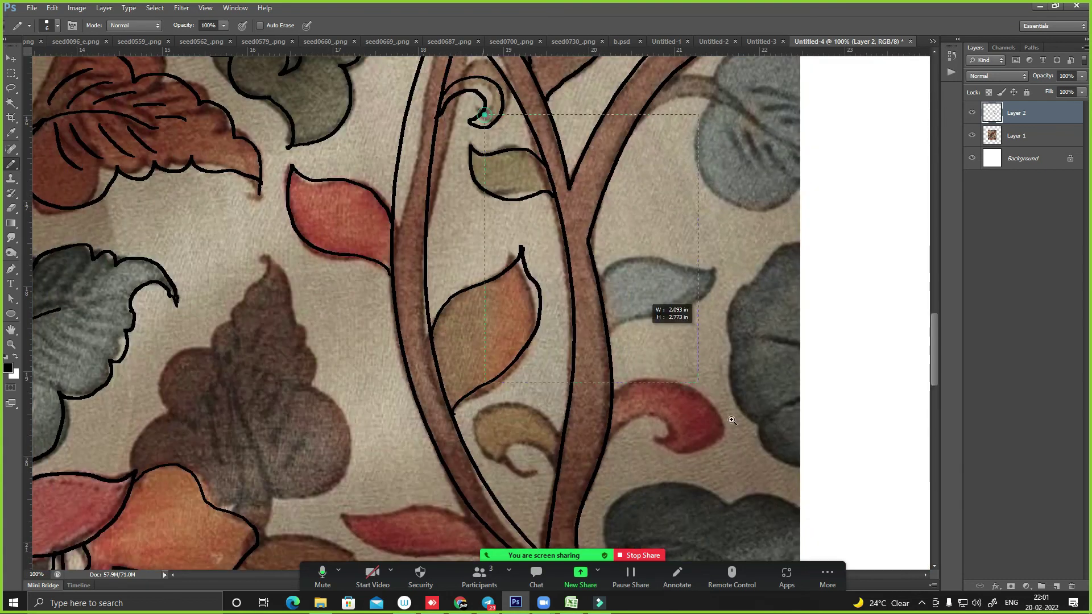
- Trace black pencil outlines around the blue-grey leaf and the red curl on Layer 2
scroll(665, 310, up, 5)
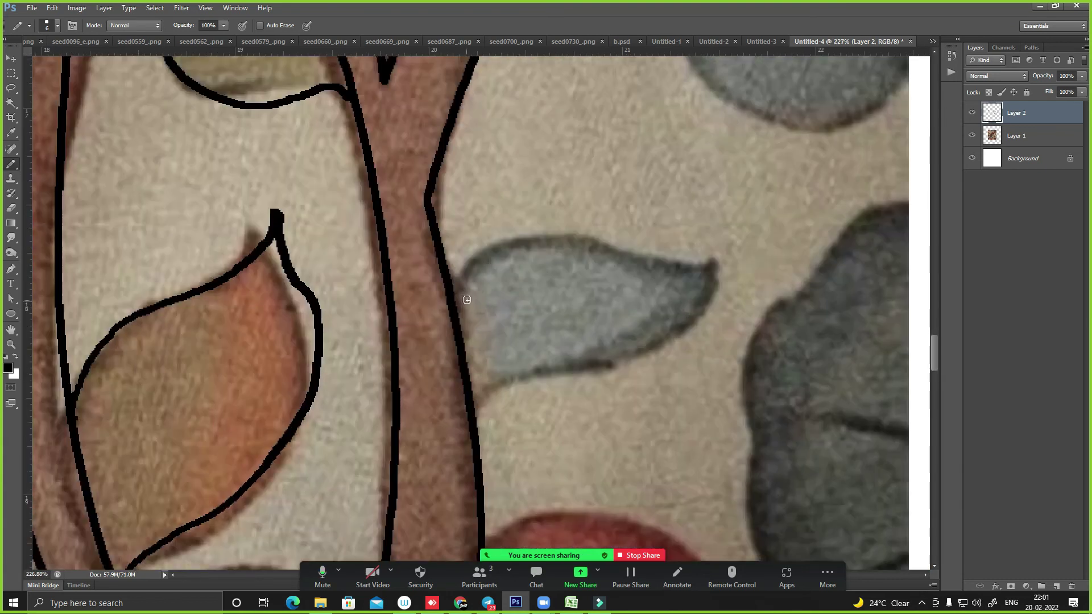
drag(457, 297, 475, 411)
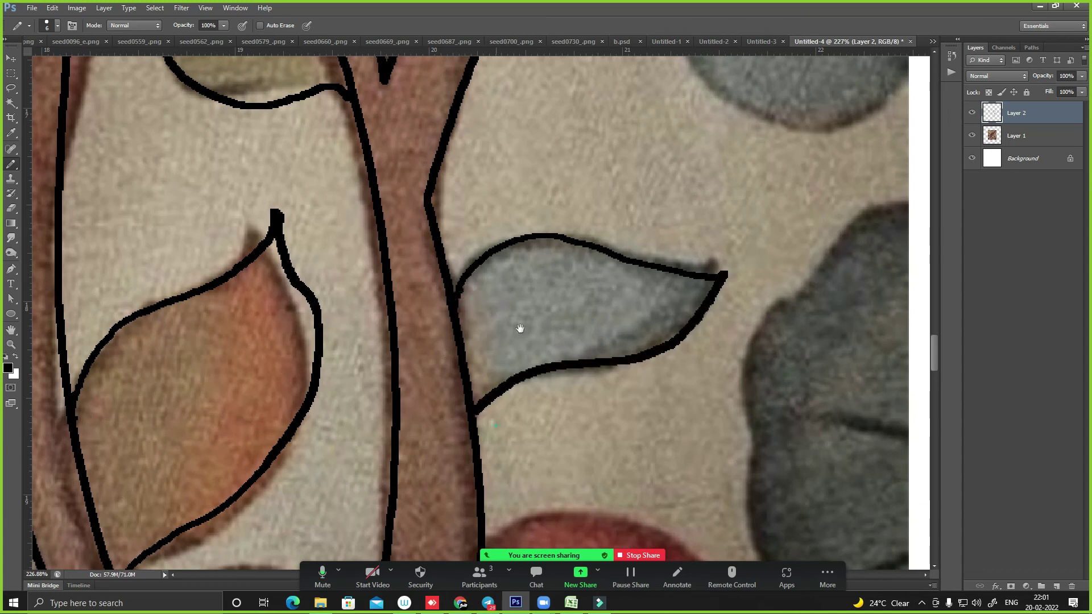
drag(520, 328, 464, 117)
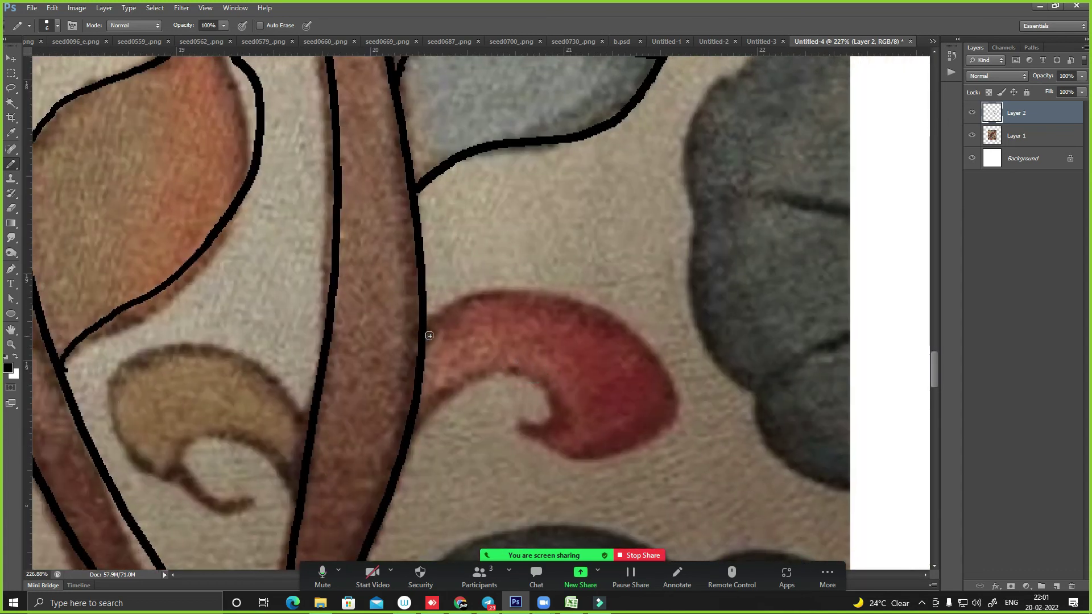
drag(429, 335, 424, 407)
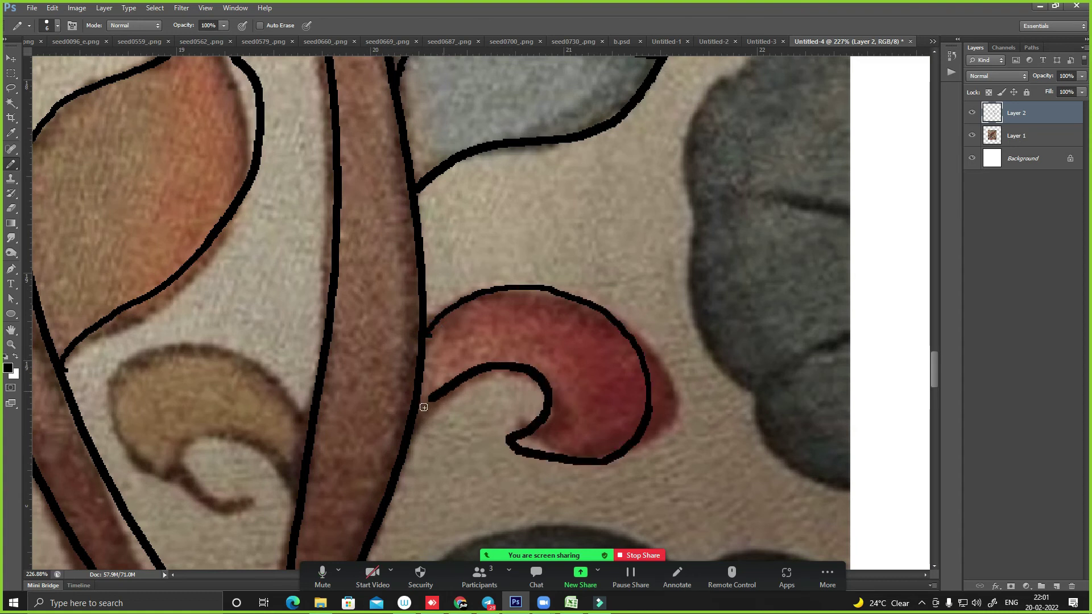
- Outline the scalloped brown flower's inner, left and top edges in black
mouse_move(351, 434)
mouse_down()
mouse_move(560, 354)
mouse_move(529, 401)
mouse_up()
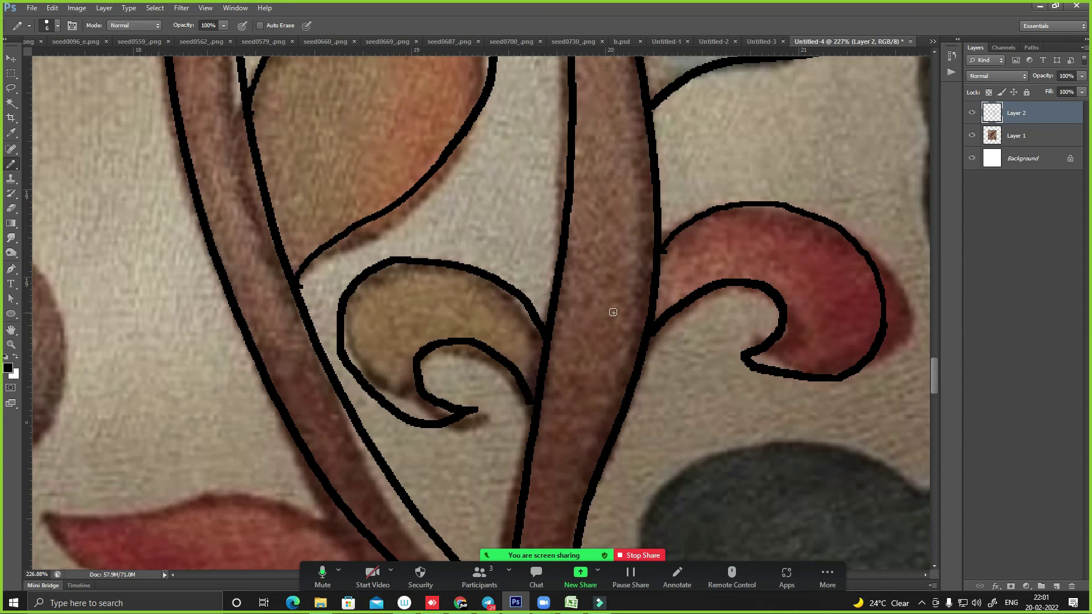
key(ctrl+minus)
key(ctrl+minus)
key(ctrl+minus)
key(ctrl+minus)
key(ctrl+minus)
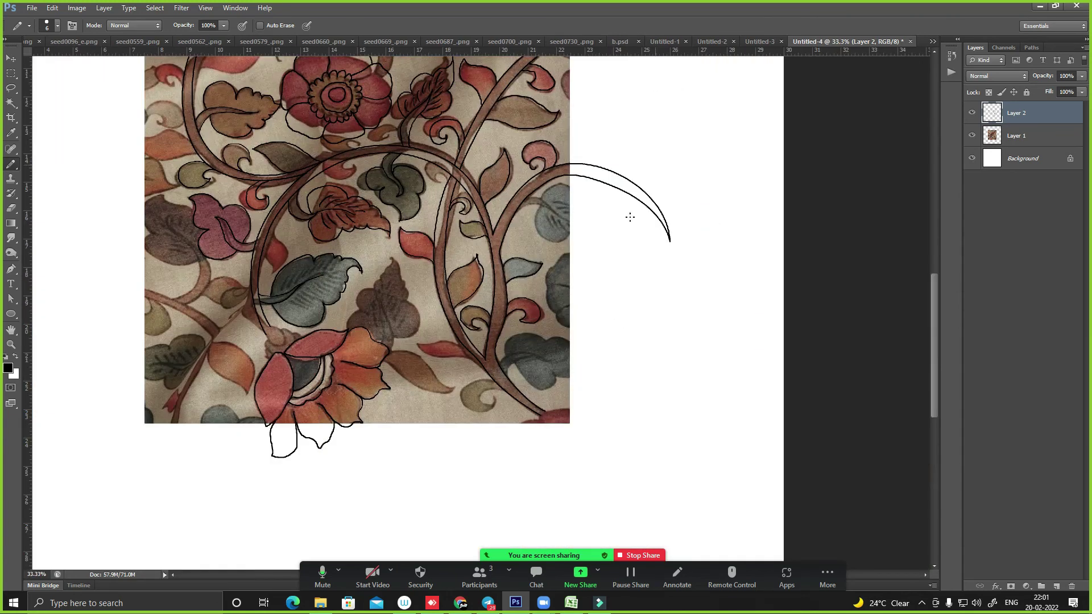
drag(329, 255, 569, 444)
drag(166, 127, 390, 312)
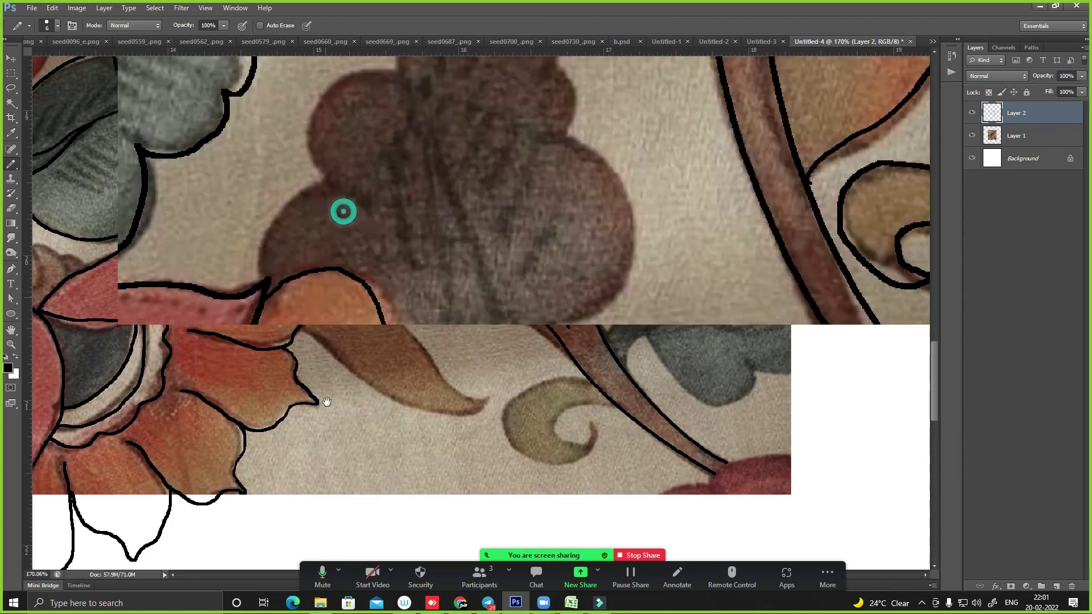
drag(412, 541, 460, 500)
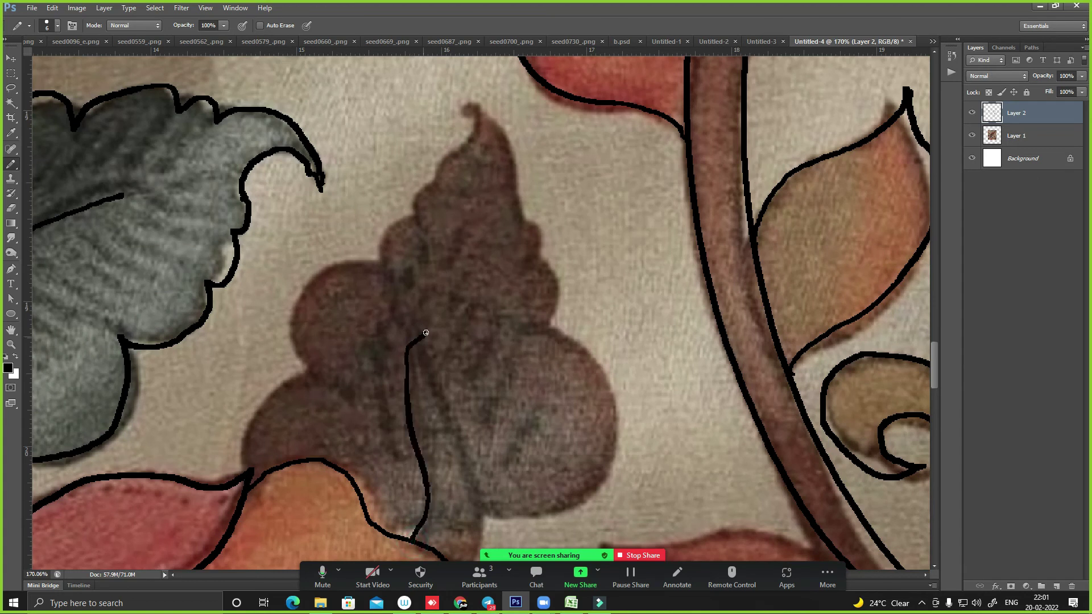
drag(392, 453, 416, 486)
mouse_move(268, 505)
mouse_down()
mouse_move(315, 380)
mouse_move(406, 300)
mouse_up()
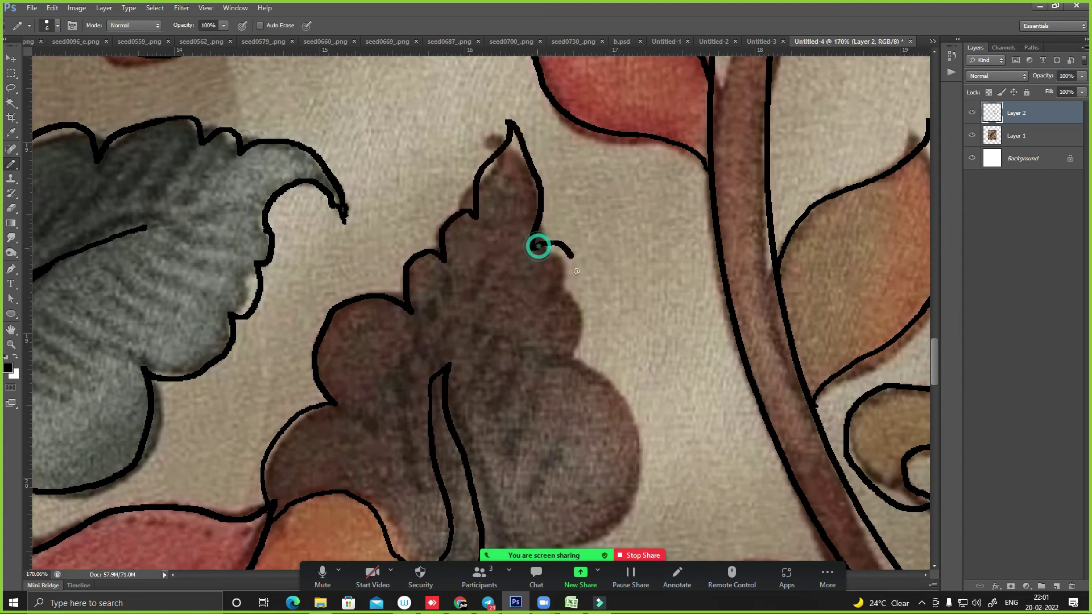
drag(531, 248, 591, 338)
drag(615, 401, 628, 461)
scroll(504, 412, down, 5)
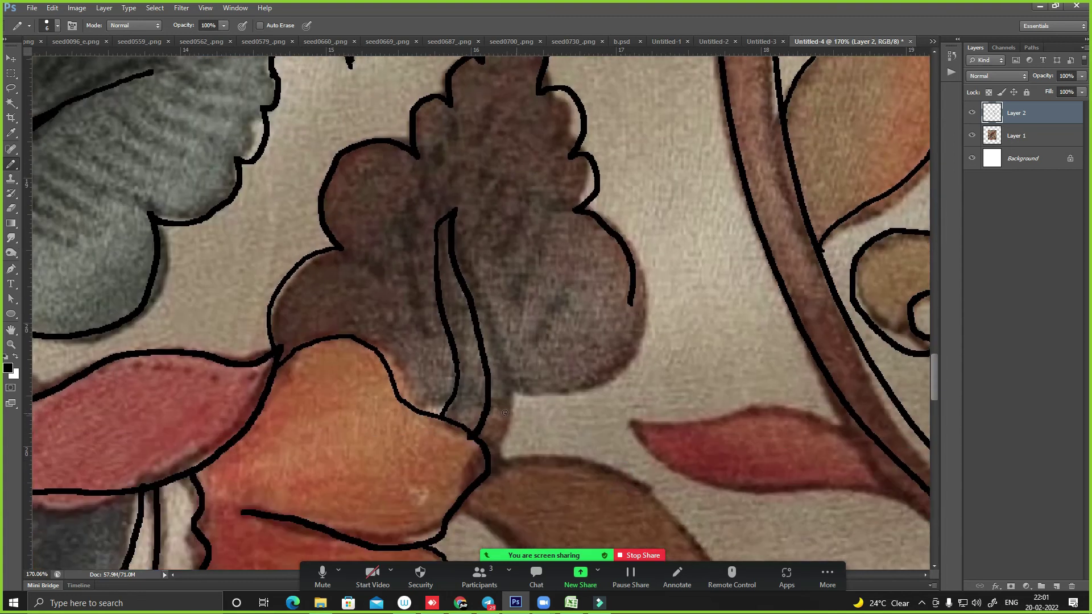
- Redraw the uneven lobe outline on the brown flower as a smoother curve
drag(497, 388, 632, 302)
key(ctrl+alt+z)
key(ctrl+alt+z)
drag(484, 382, 630, 301)
scroll(629, 325, down, 3)
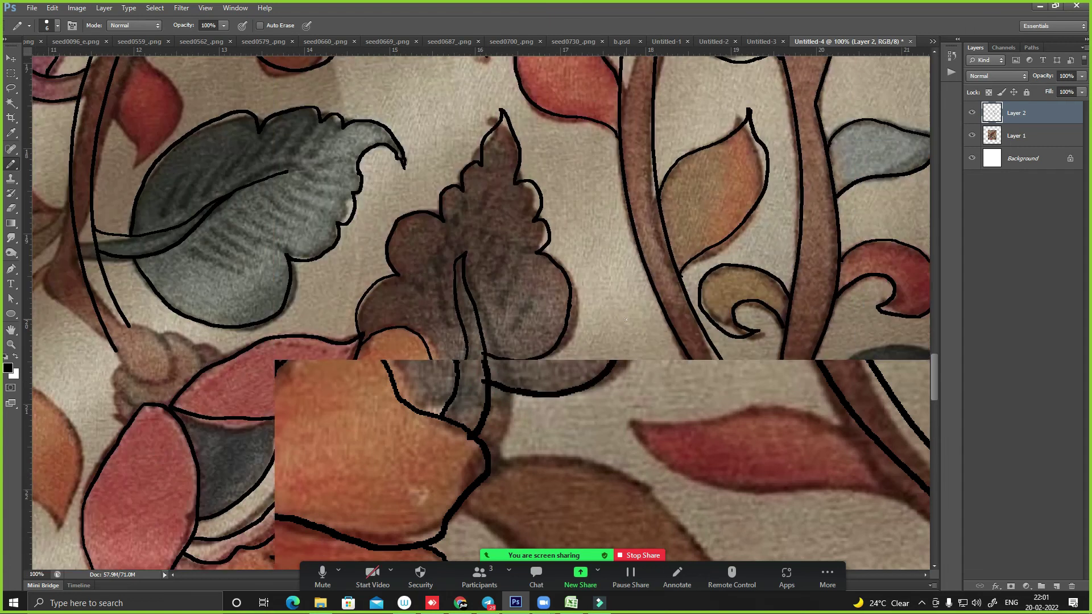
scroll(450, 300, up, 3)
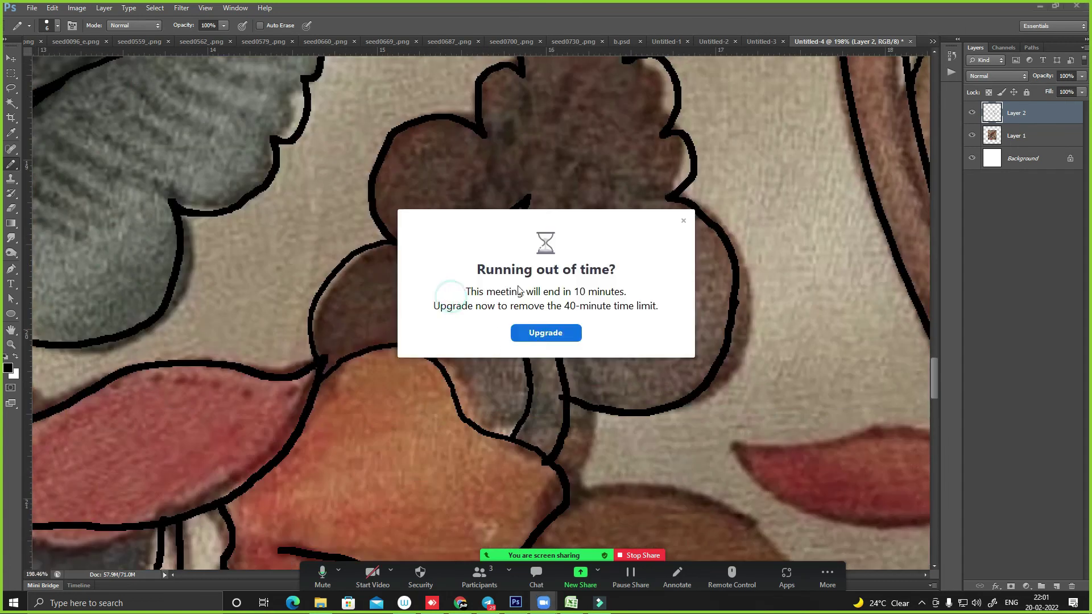
- Draw vein lines inside the brown flower's left and right lobes
click(683, 222)
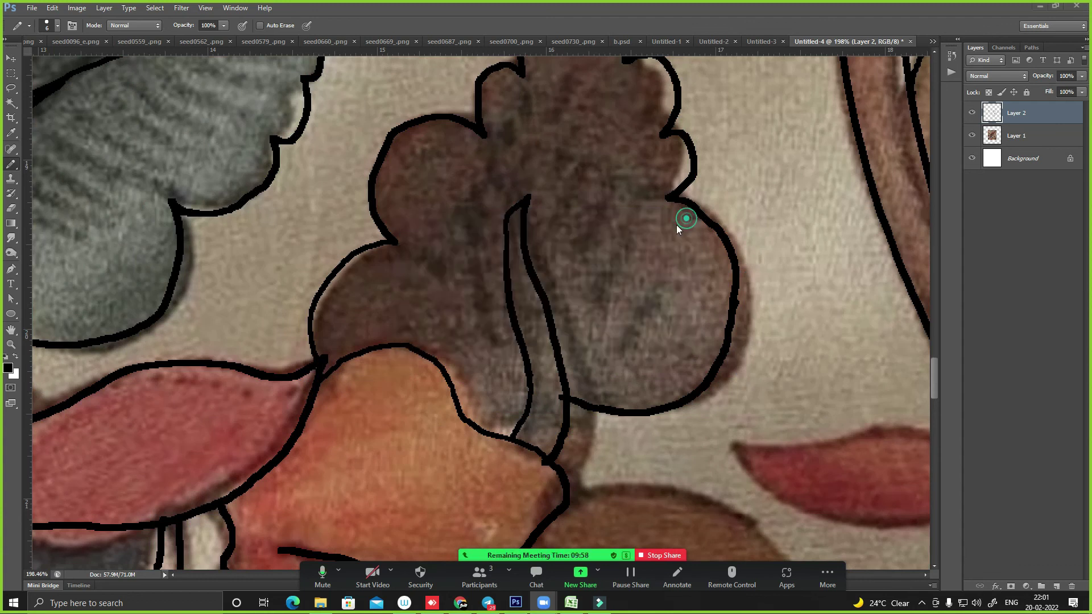
drag(421, 303, 500, 364)
drag(448, 234, 498, 321)
mouse_move(495, 253)
mouse_down()
mouse_move(473, 183)
mouse_move(504, 142)
mouse_up()
drag(582, 86, 538, 181)
drag(555, 240, 602, 152)
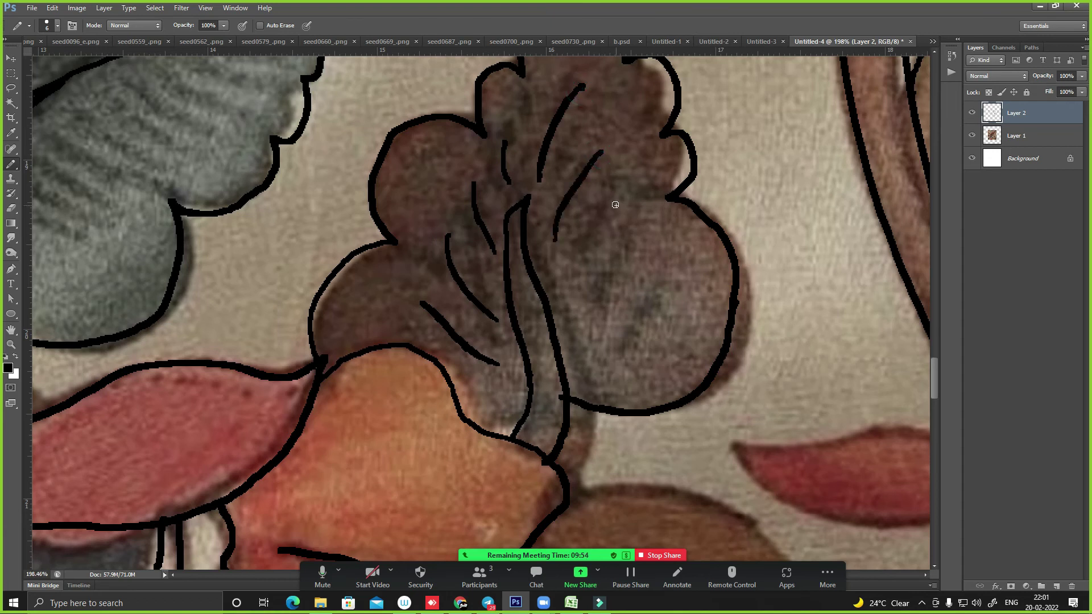
drag(563, 306, 616, 205)
drag(587, 352, 646, 253)
drag(603, 386, 658, 302)
- Outline the red bud's left and right edges, joining it to the stem line
key(ctrl+minus)
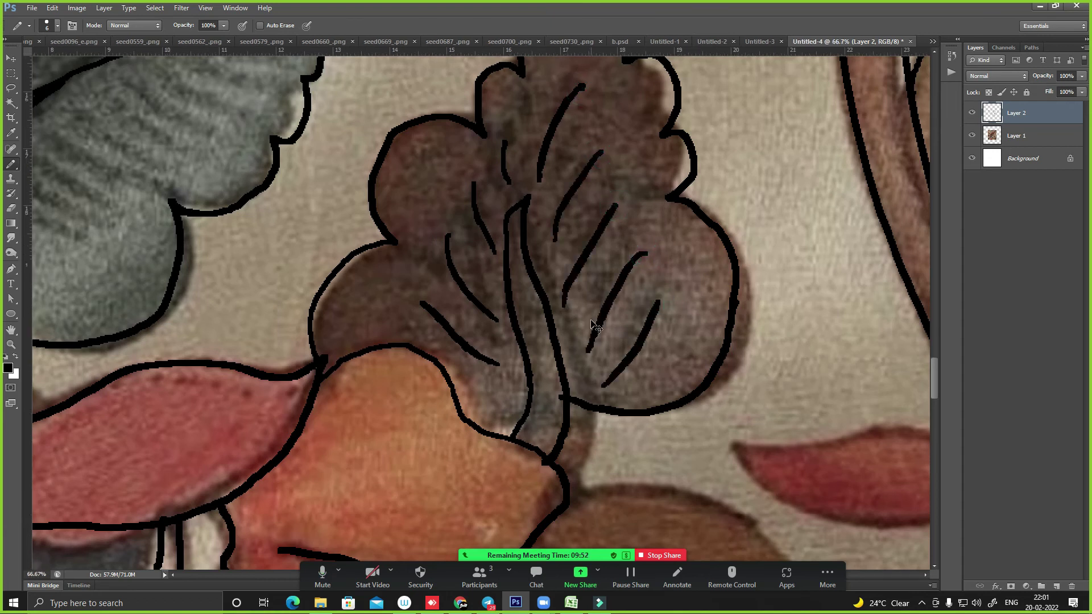
key(ctrl+minus)
key(ctrl+minus)
key(ctrl+minus)
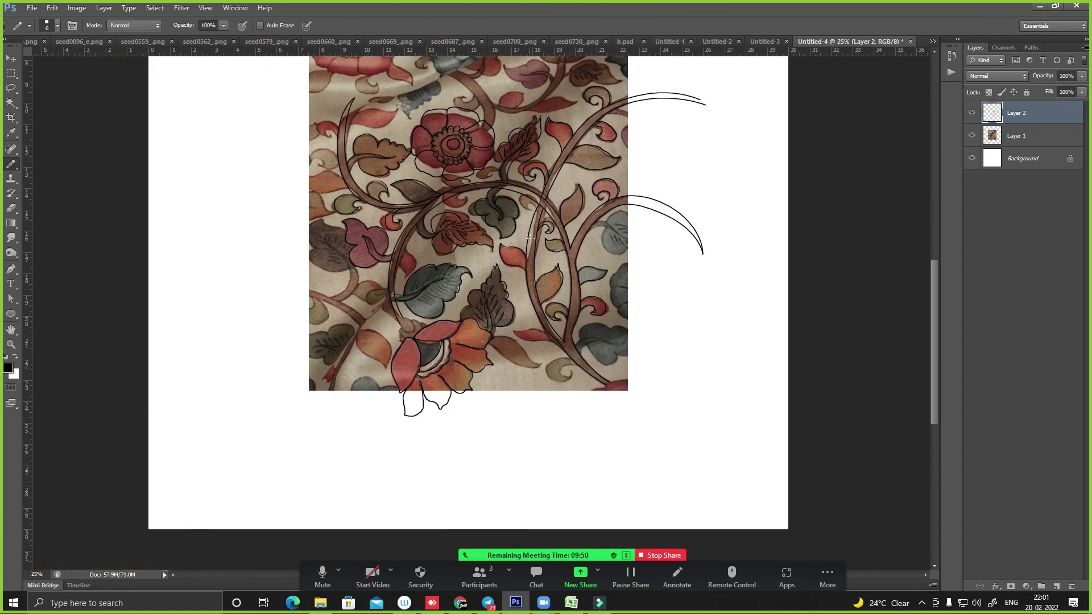
scroll(476, 256, up, 3)
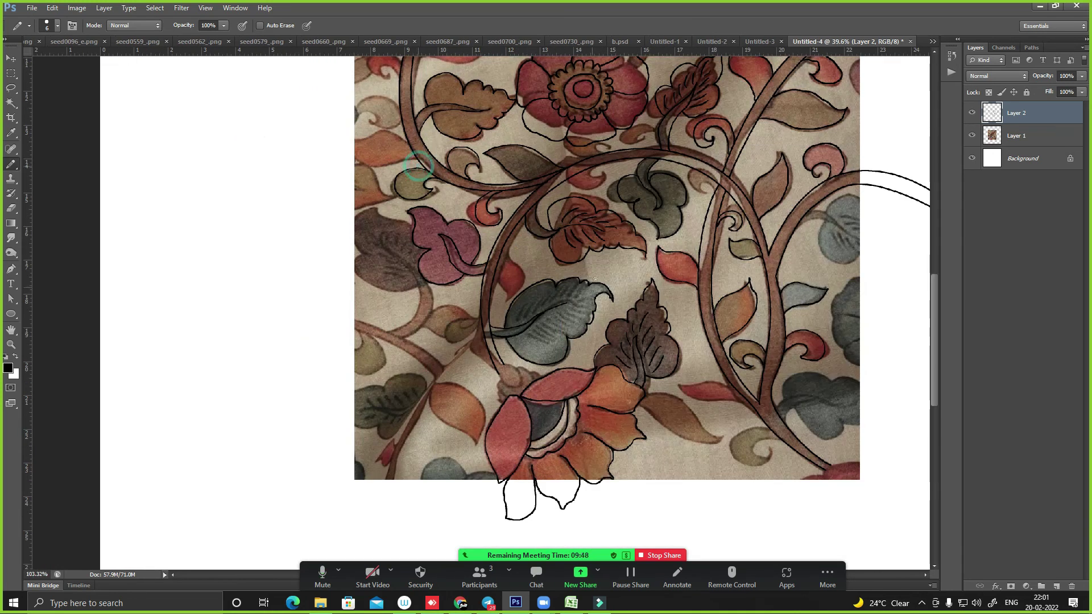
scroll(512, 239, up, 3)
scroll(452, 309, up, 3)
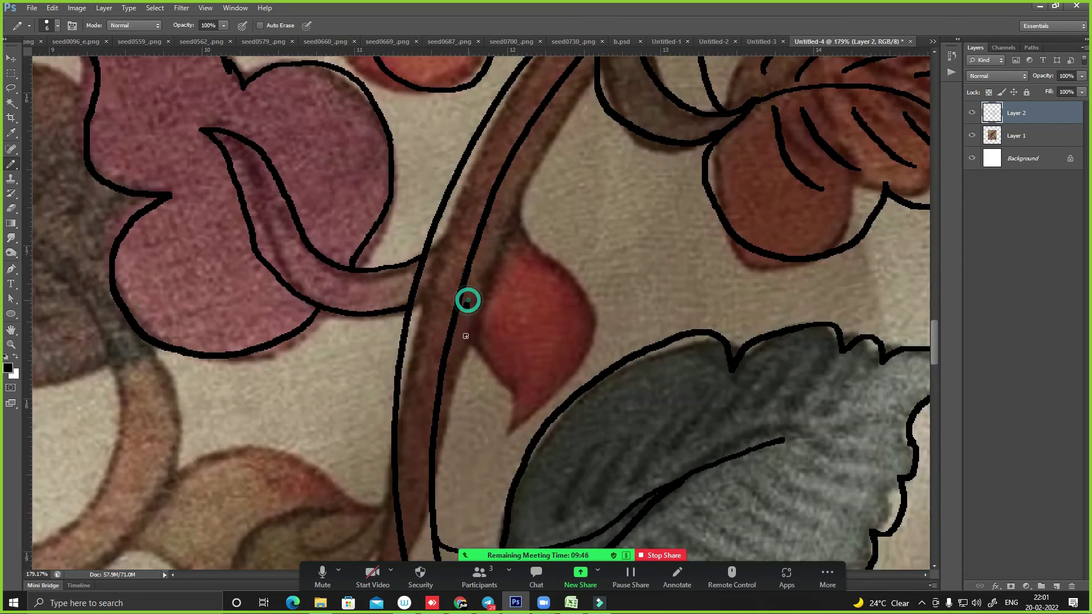
drag(467, 300, 510, 424)
click(462, 291)
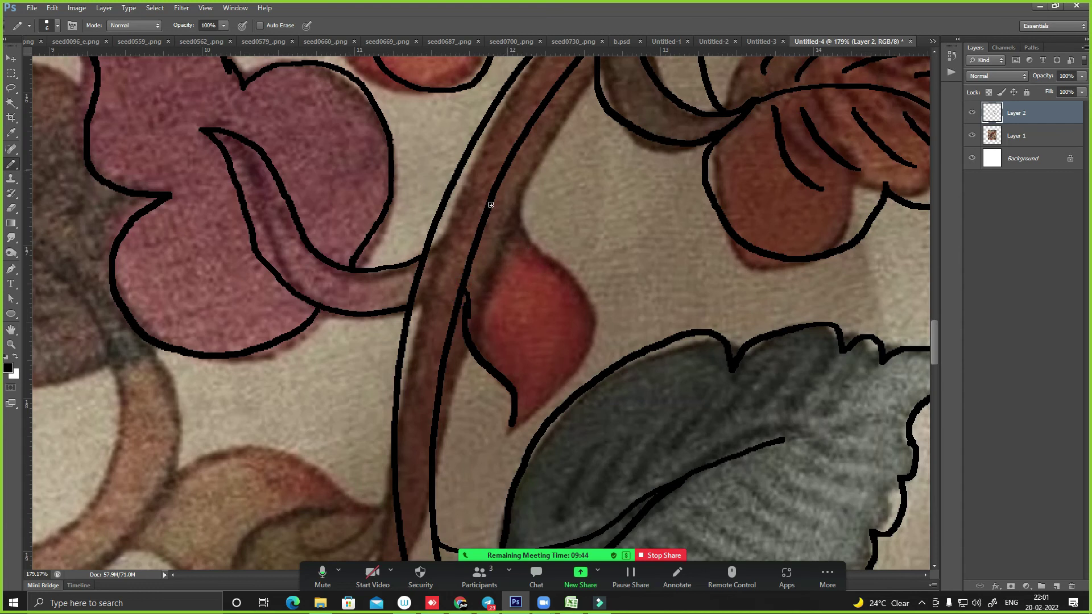
mouse_move(506, 171)
mouse_down()
mouse_move(575, 287)
mouse_move(511, 421)
mouse_up()
- Outline the small olive leaf beside the stem in black
scroll(604, 228, down, 2)
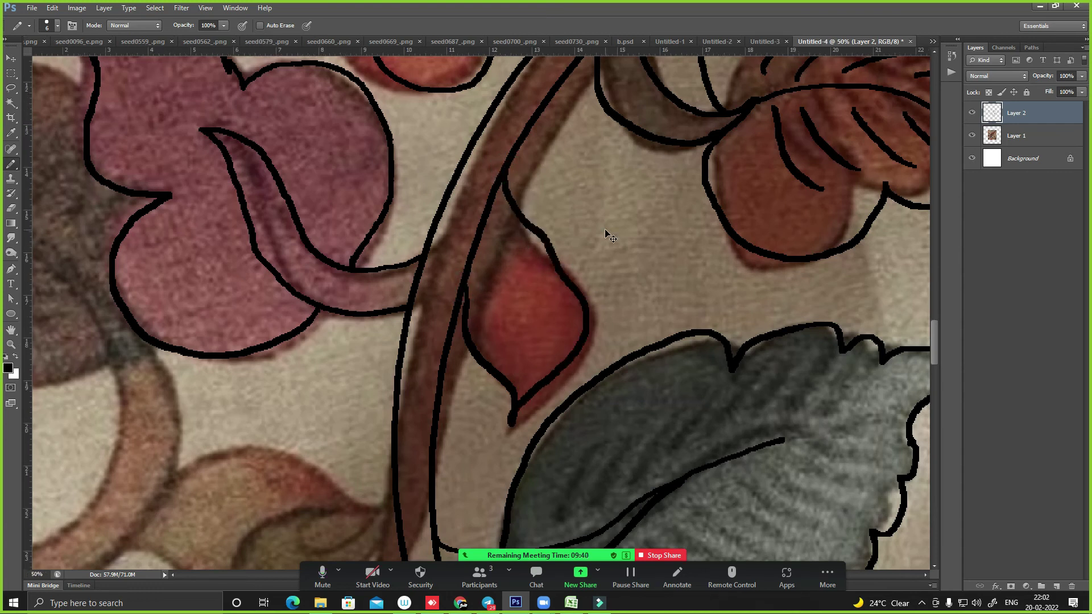
scroll(605, 230, down, 2)
scroll(608, 234, down, 2)
drag(341, 301, 387, 319)
mouse_move(298, 98)
mouse_down()
mouse_move(392, 149)
mouse_move(480, 217)
mouse_up()
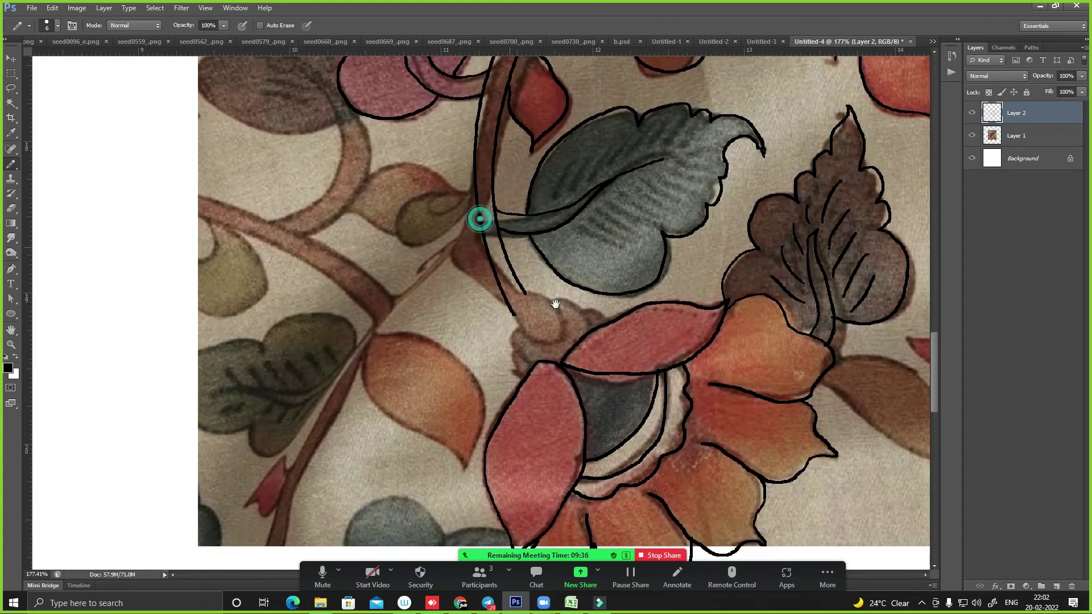
mouse_move(505, 337)
mouse_down()
mouse_move(394, 412)
mouse_move(555, 363)
mouse_move(504, 378)
mouse_up()
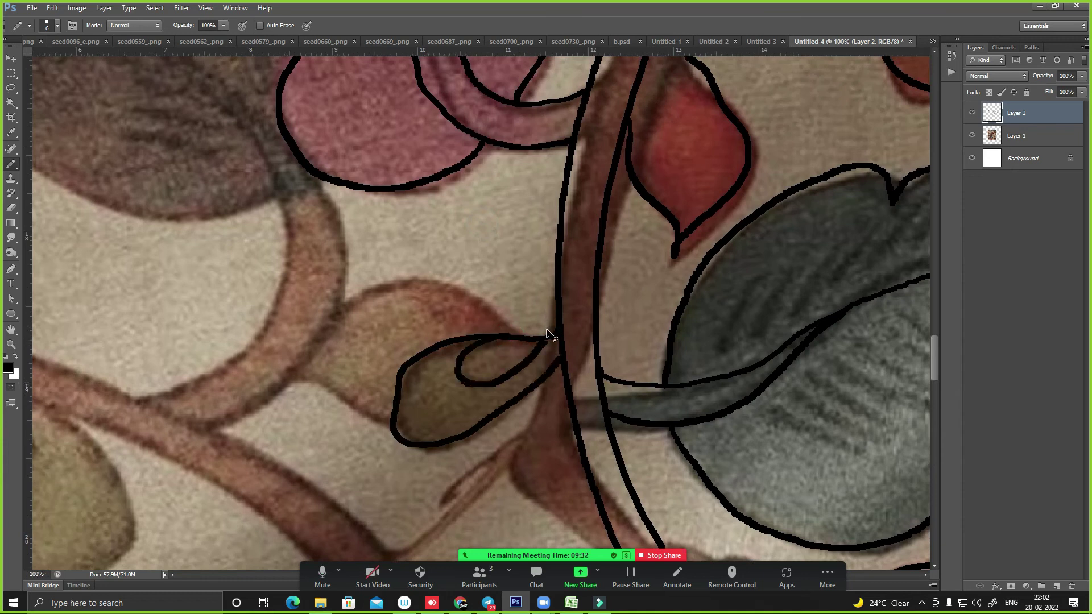
key(ctrl+minus)
key(ctrl+minus)
key(ctrl+minus)
- Add vein lines below the grey leaf's central vein and in its upper part
drag(404, 313, 605, 457)
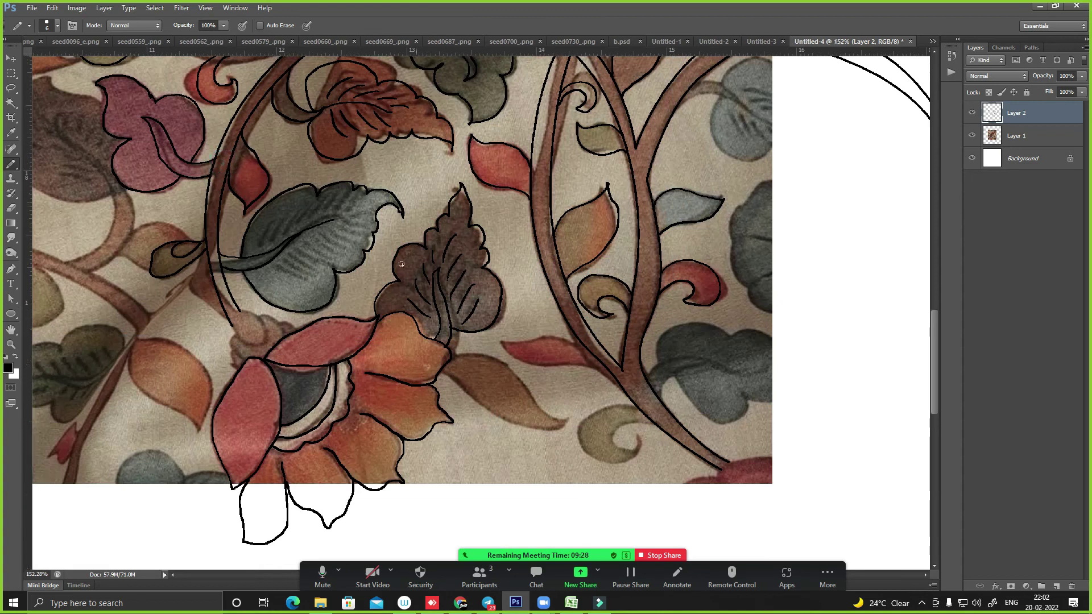
drag(222, 162, 412, 356)
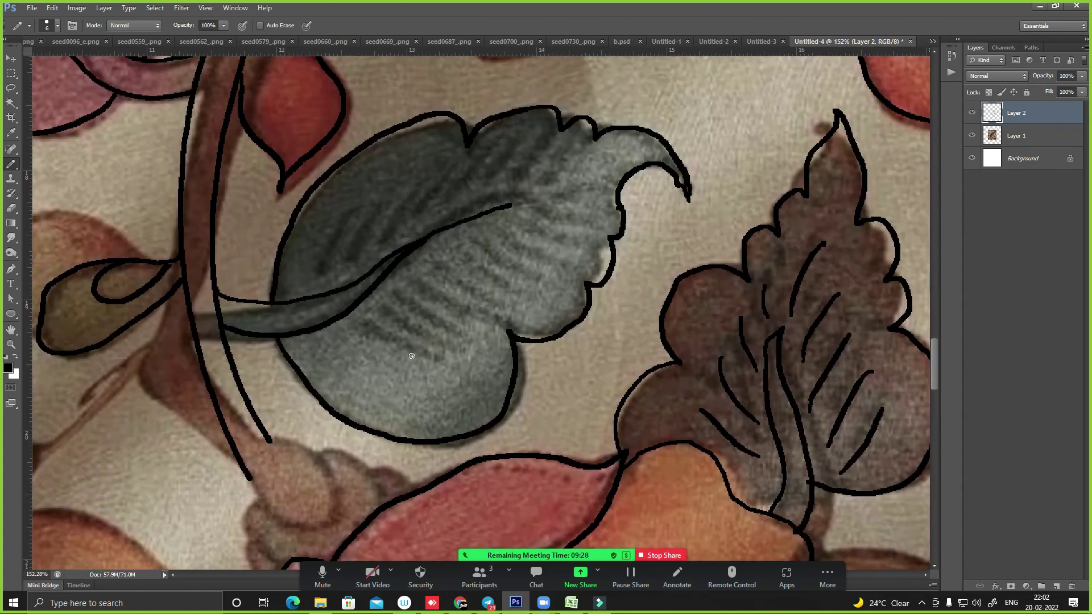
drag(359, 323, 443, 358)
drag(376, 303, 439, 339)
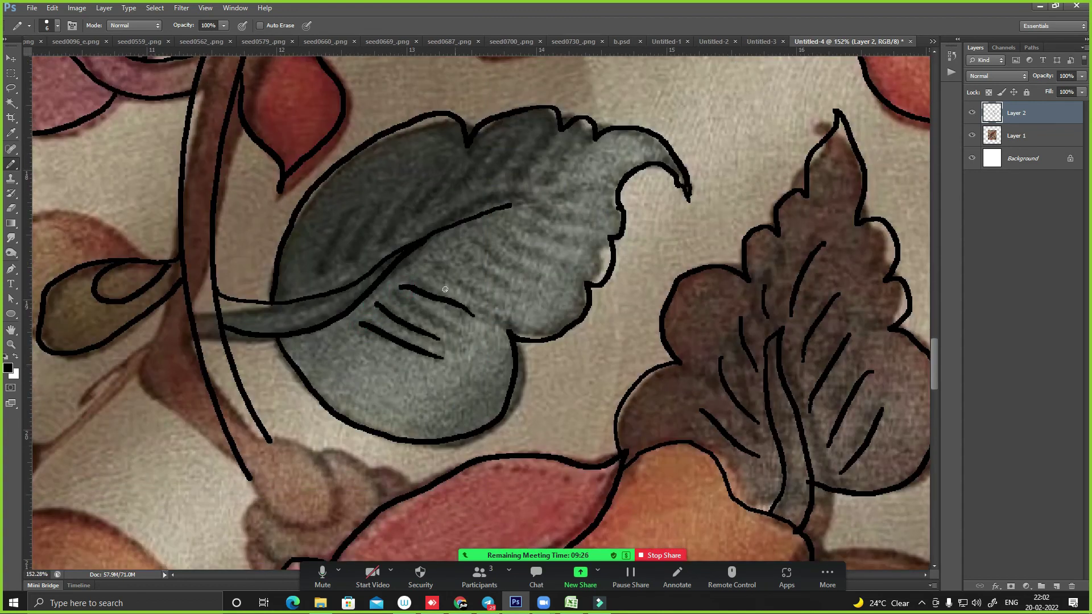
mouse_move(407, 295)
mouse_down()
mouse_move(461, 328)
mouse_move(475, 308)
mouse_up()
mouse_move(447, 267)
mouse_down()
mouse_move(492, 292)
mouse_move(526, 285)
mouse_up()
drag(481, 245, 543, 273)
mouse_move(501, 226)
mouse_down()
mouse_move(561, 260)
mouse_move(595, 233)
mouse_up()
mouse_move(542, 206)
mouse_down()
mouse_move(594, 212)
mouse_move(615, 180)
mouse_up()
- Add the remaining vein lines to the grey leaf's upper-left part
drag(325, 280, 371, 186)
drag(349, 259, 407, 177)
drag(373, 250, 440, 175)
mouse_move(416, 218)
mouse_down()
mouse_move(478, 166)
mouse_move(535, 139)
mouse_up()
mouse_move(460, 196)
mouse_down()
mouse_move(566, 155)
mouse_move(626, 155)
mouse_up()
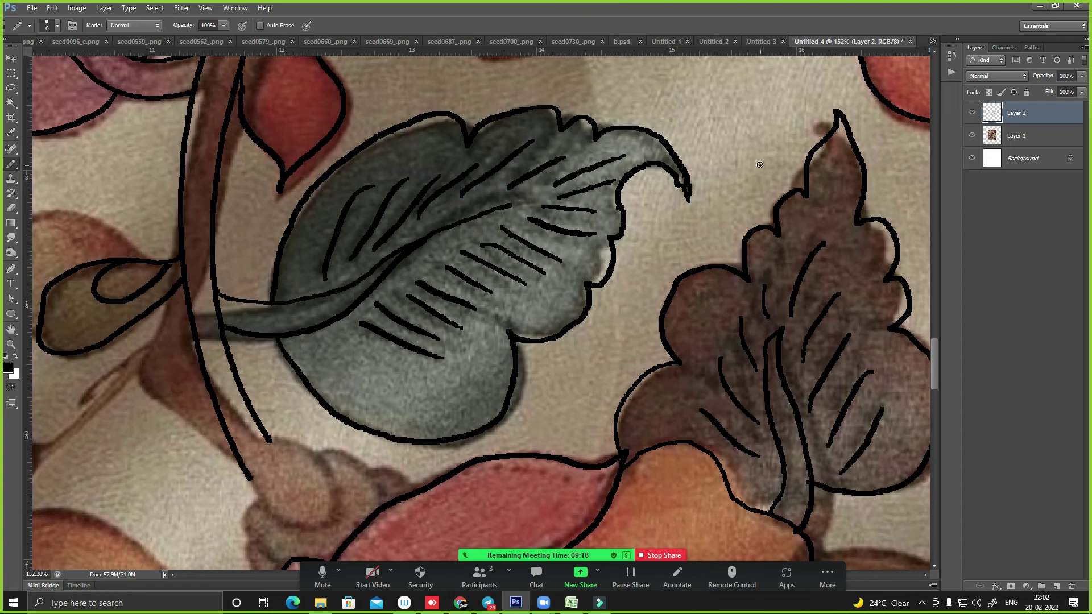
- Outline the rounded bud where the stem meets the red petals in black
scroll(762, 170, down, 4)
scroll(762, 170, down, 1)
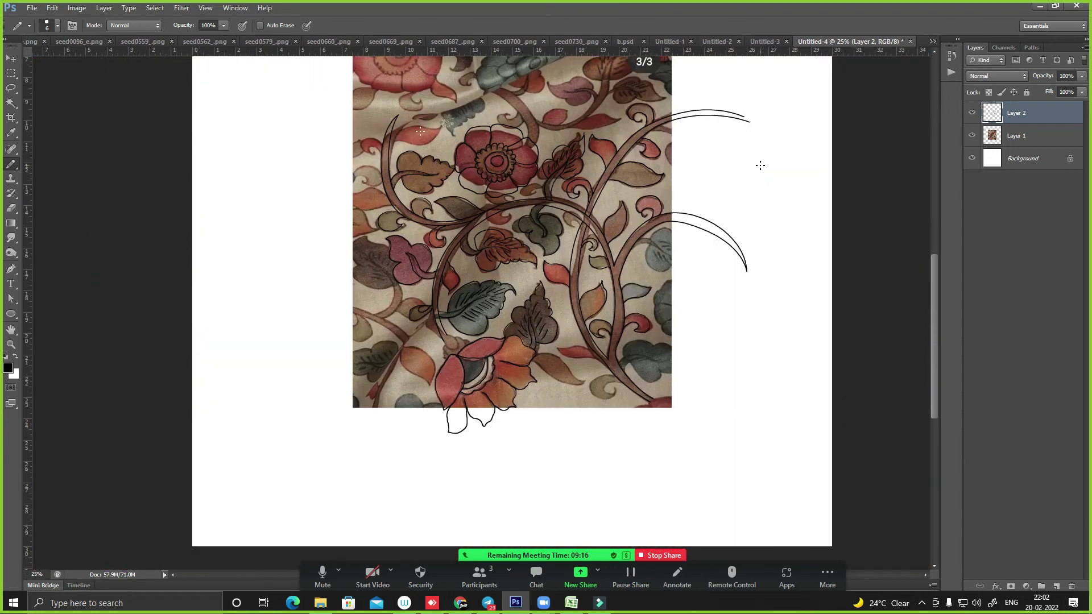
scroll(405, 319, up, 5)
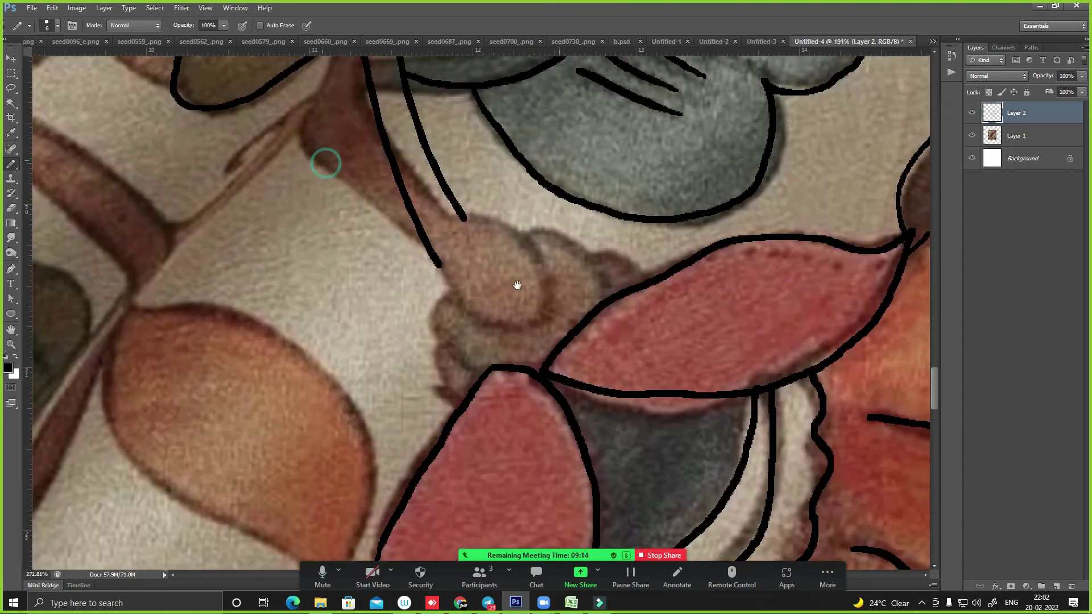
drag(392, 206, 465, 142)
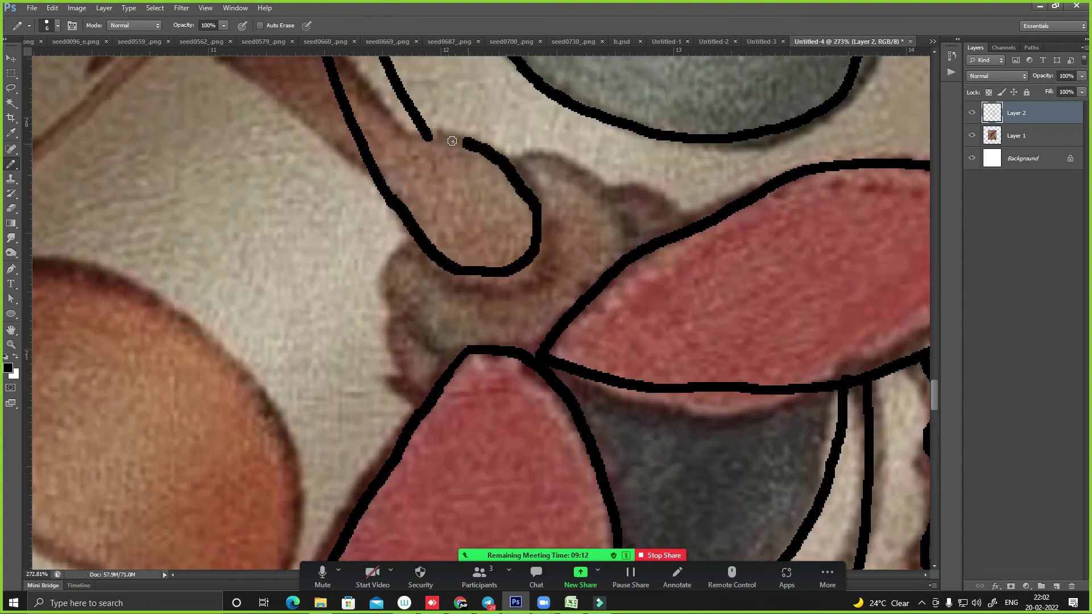
mouse_move(448, 238)
mouse_down()
mouse_move(432, 212)
mouse_move(466, 314)
mouse_up()
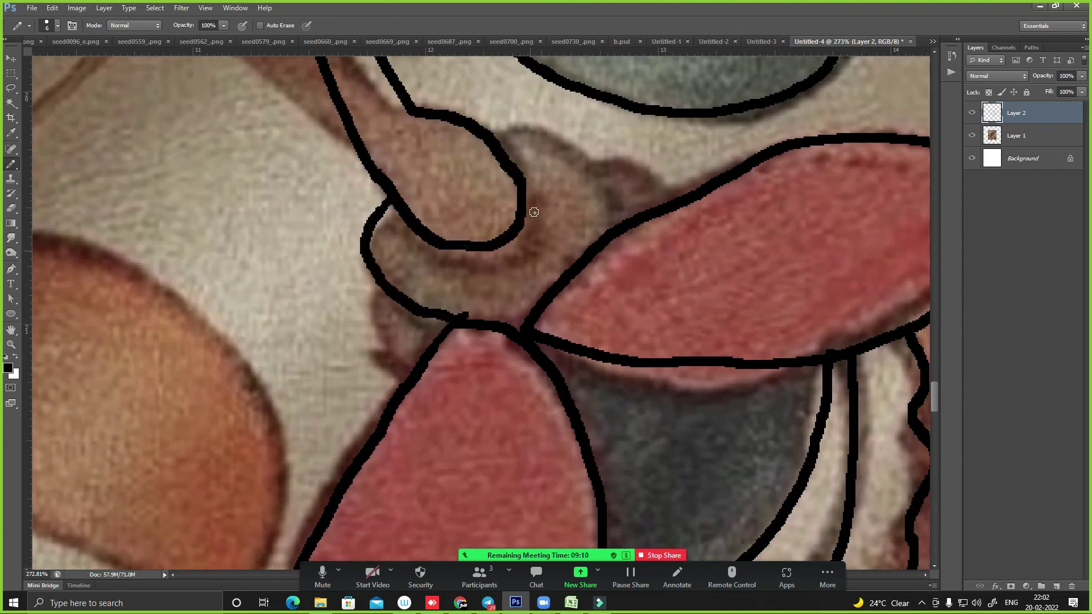
drag(493, 146, 603, 185)
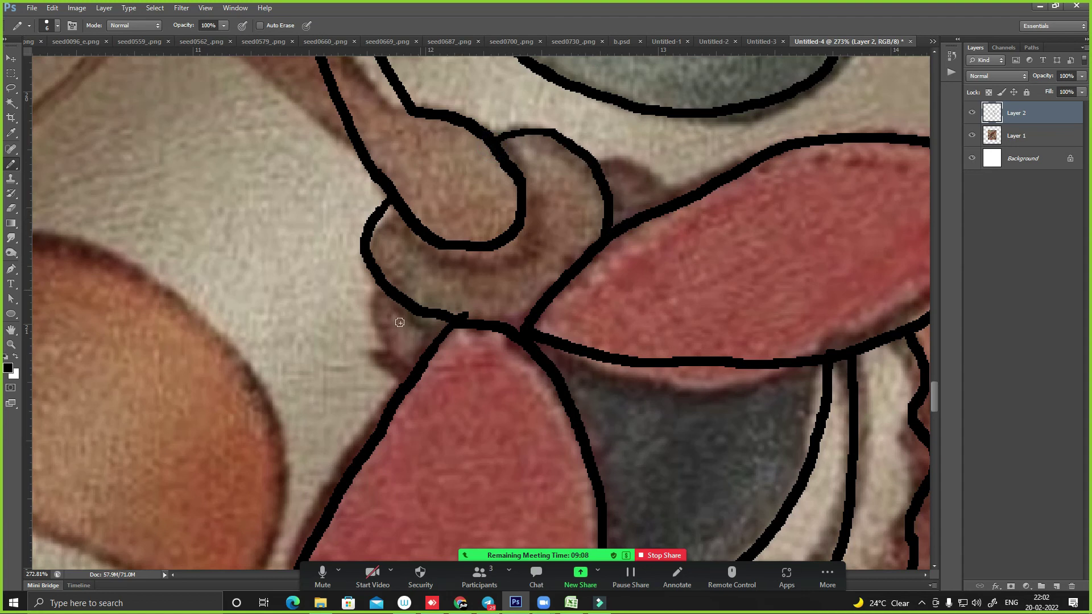
drag(388, 289, 414, 376)
drag(596, 165, 672, 195)
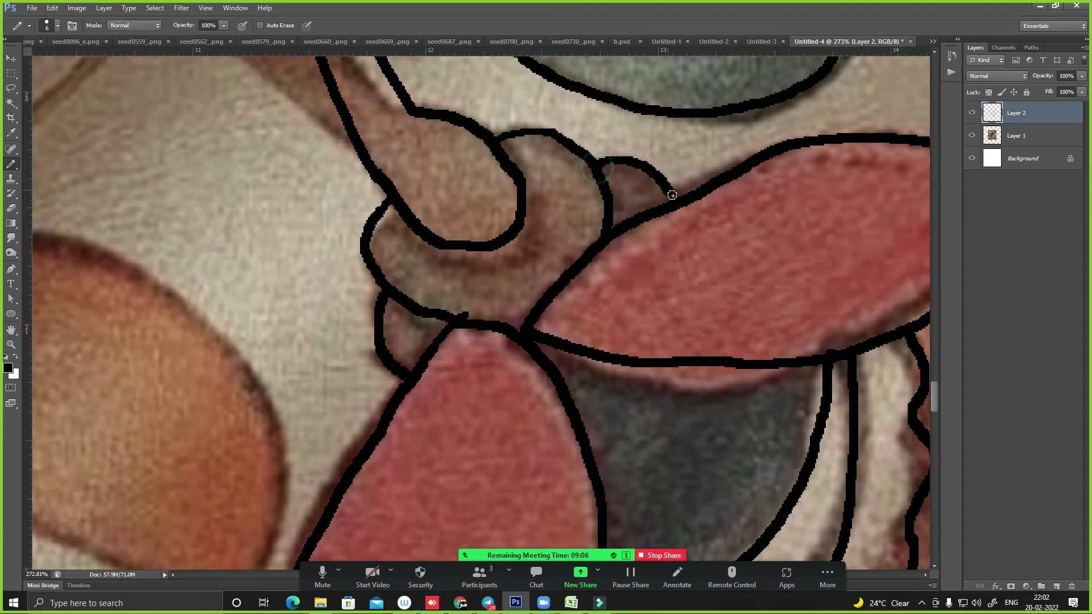
key(ctrl+minus)
key(ctrl+minus)
key(ctrl+minus)
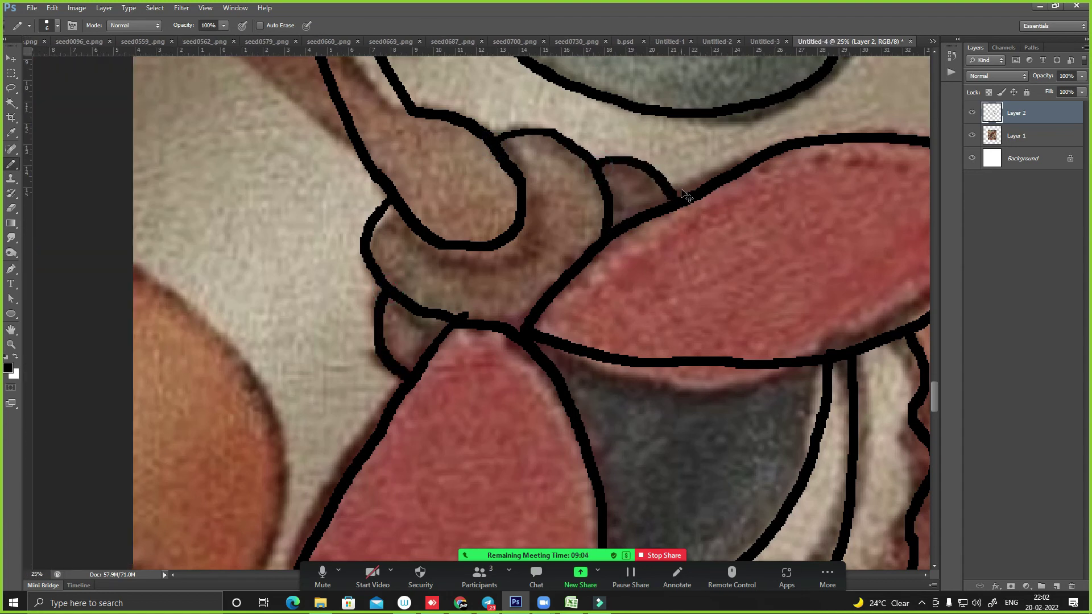
- Hide Layer 1 and lasso-delete the stray marks near the top right of the line art
click(972, 137)
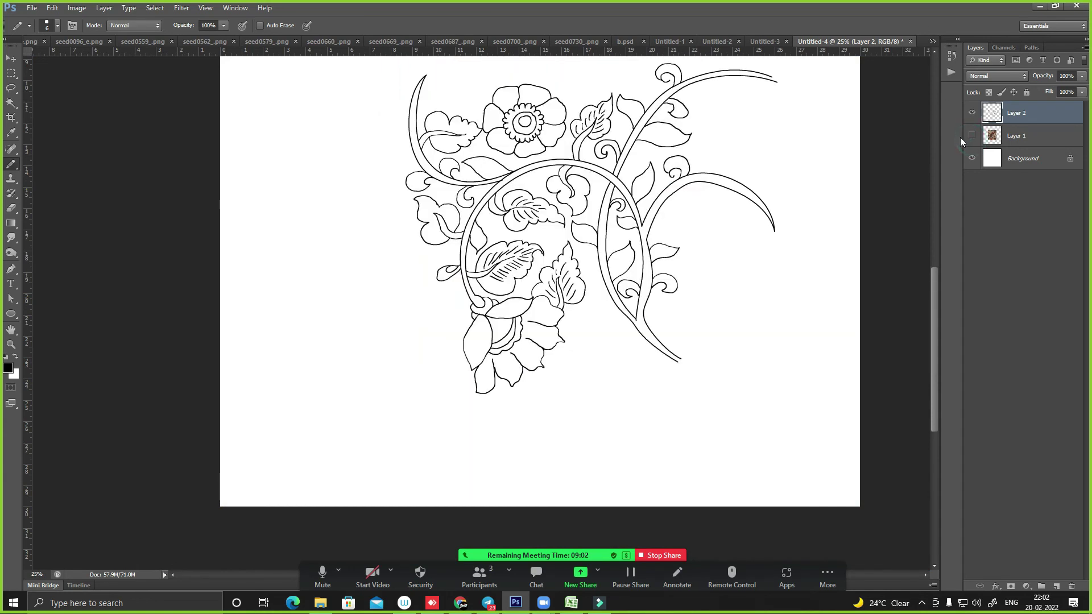
scroll(671, 159, up, 3)
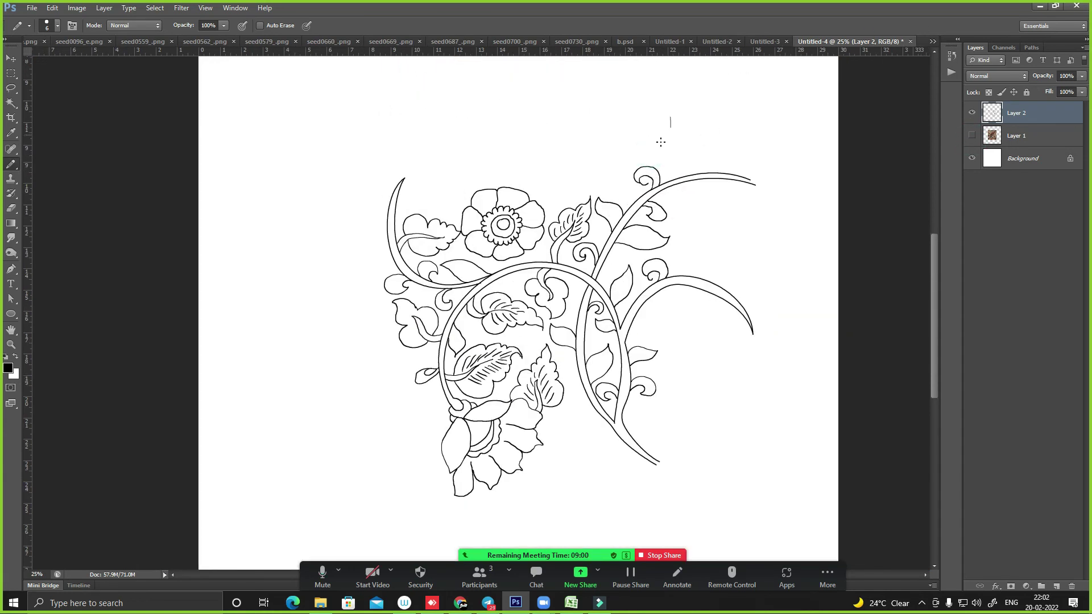
key(l)
drag(681, 136, 680, 135)
click(681, 135)
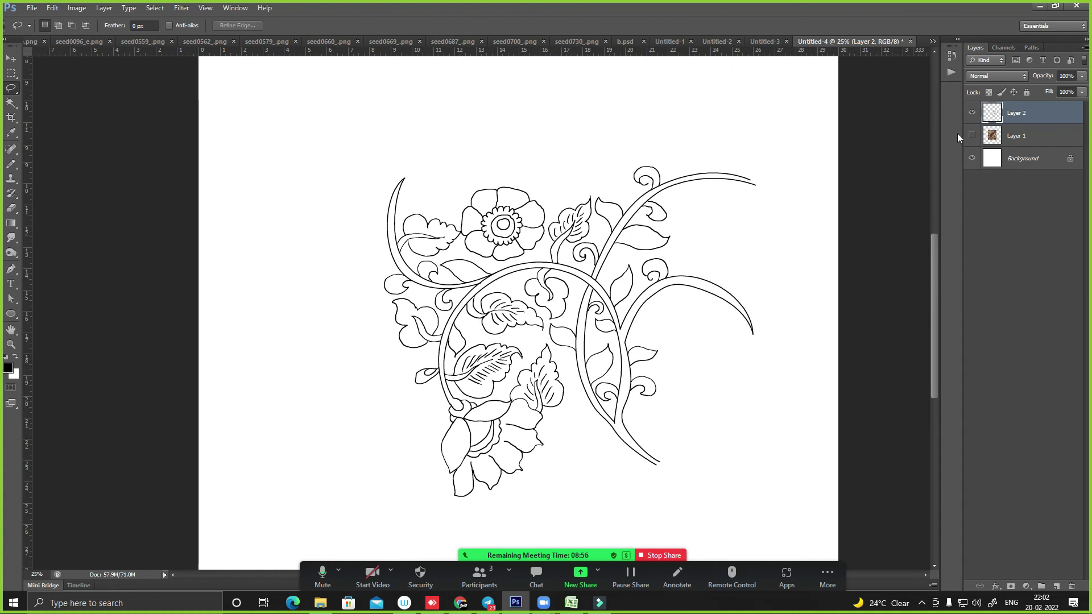
click(974, 135)
click(973, 135)
- Close the curved tendril's open end into a pointed tip, then show Layer 1 again
click(774, 210)
drag(565, 129, 719, 329)
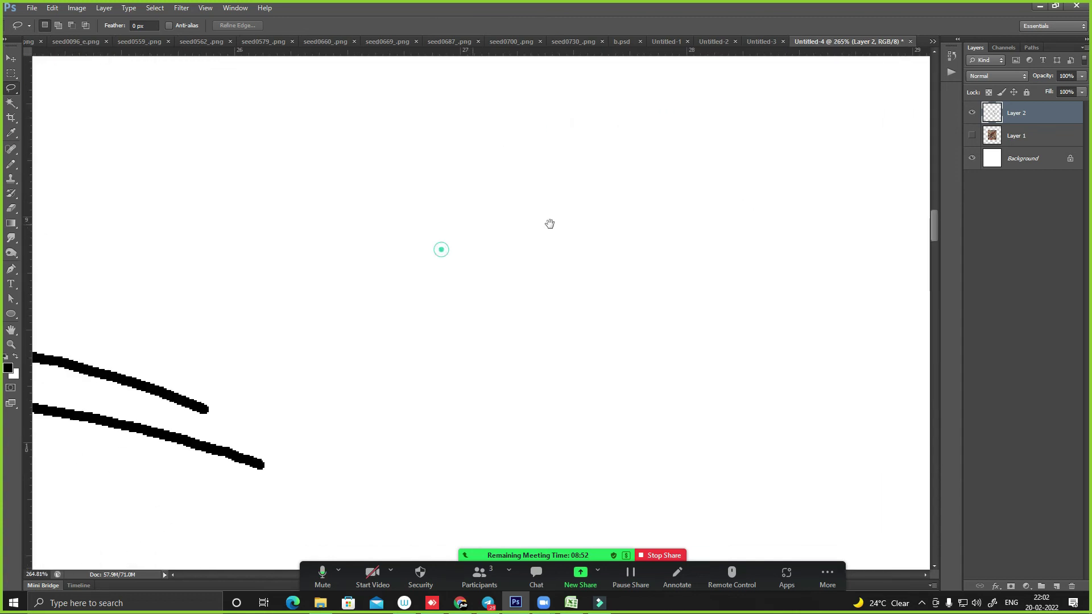
key(b)
mouse_move(281, 364)
mouse_down()
mouse_move(544, 272)
mouse_move(618, 310)
mouse_move(638, 342)
mouse_up()
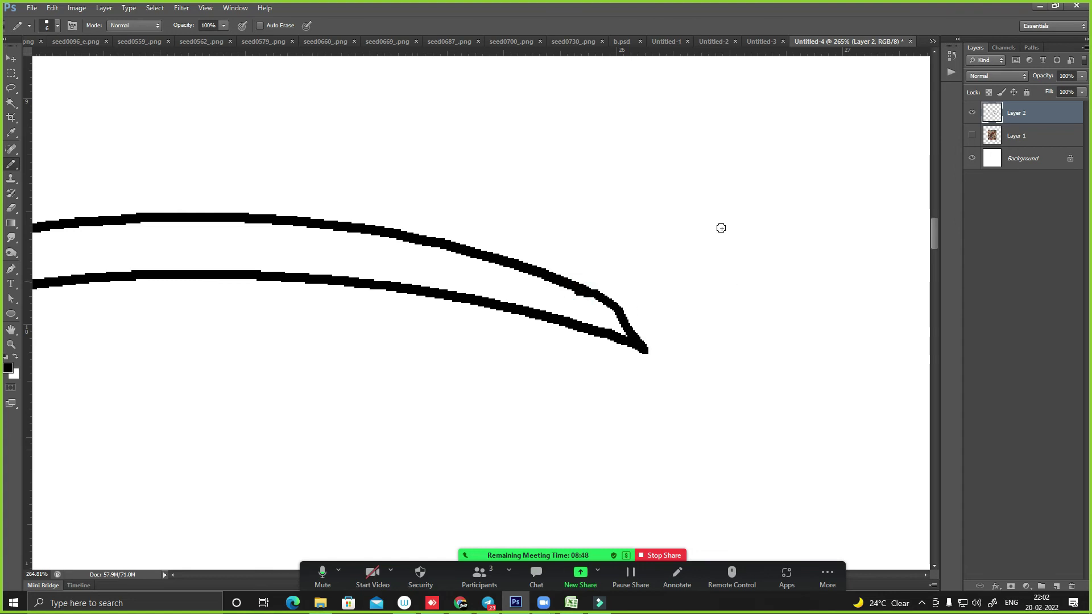
key(ctrl+minus)
key(ctrl+minus)
key(ctrl+minus)
key(ctrl+minus)
key(ctrl+minus)
key(ctrl+minus)
key(ctrl+minus)
key(ctrl+minus)
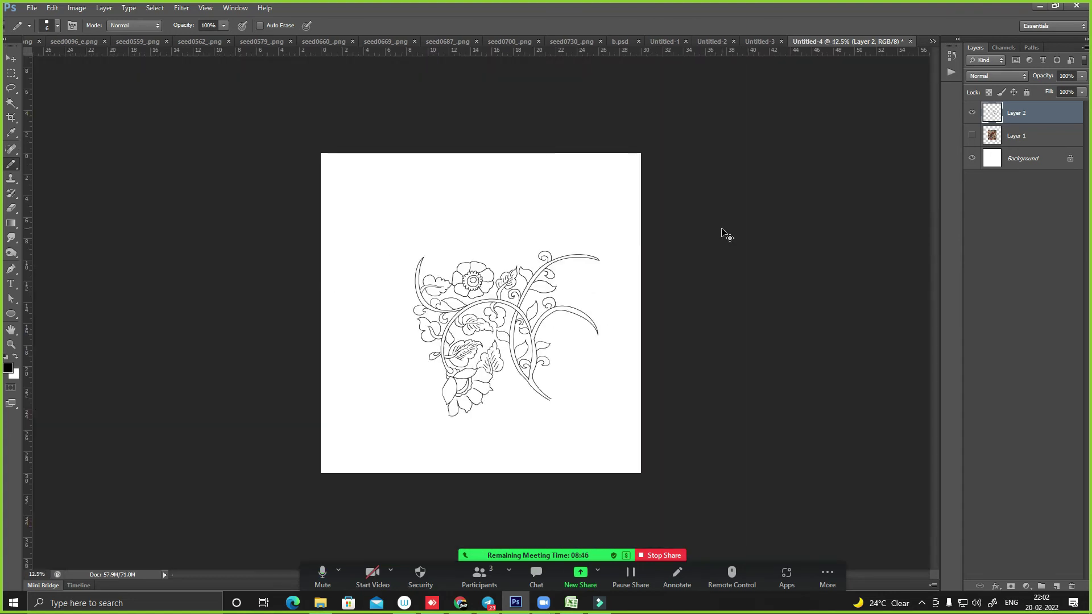
drag(354, 220, 628, 446)
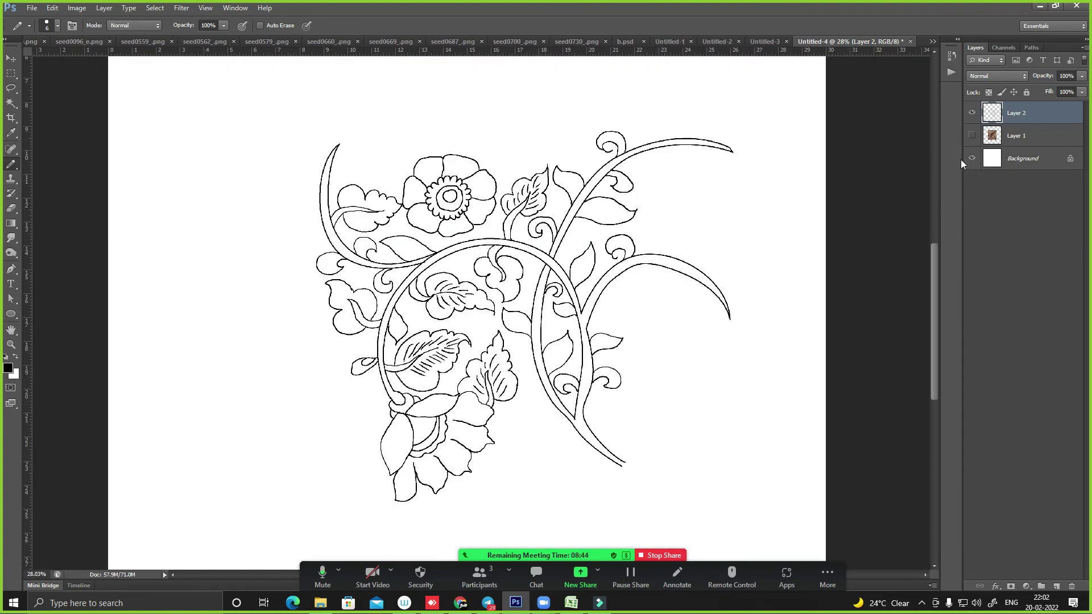
click(971, 137)
- Fill the top flower's petals with red sampled from the fabric
key(w)
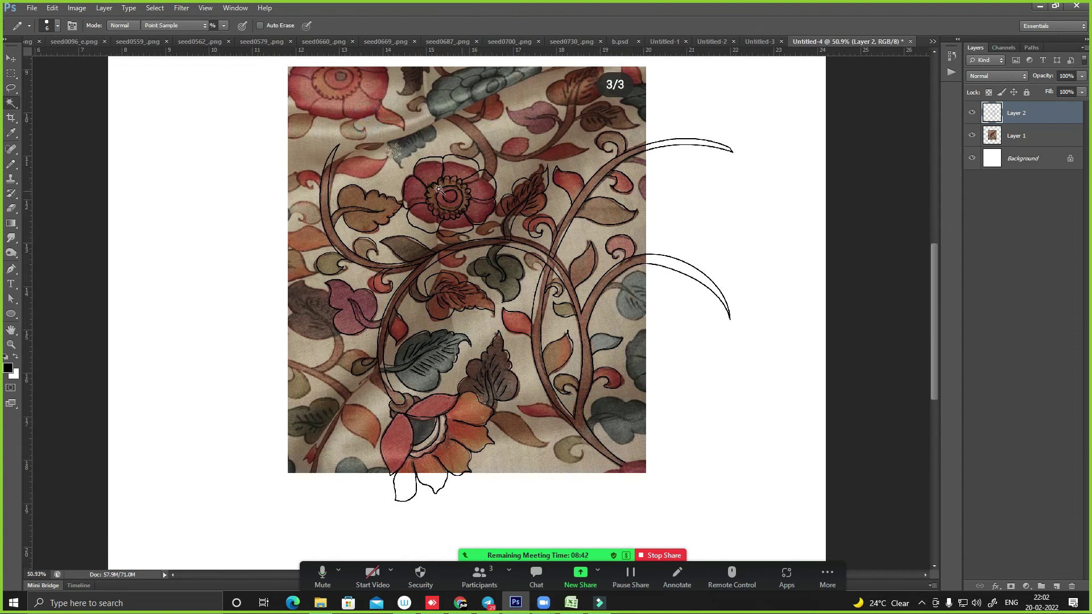
drag(610, 354, 624, 400)
click(337, 185)
shift+click(355, 148)
click(451, 221)
click(407, 247)
click(356, 236)
key(i)
click(353, 183)
key(alt+BackSpace)
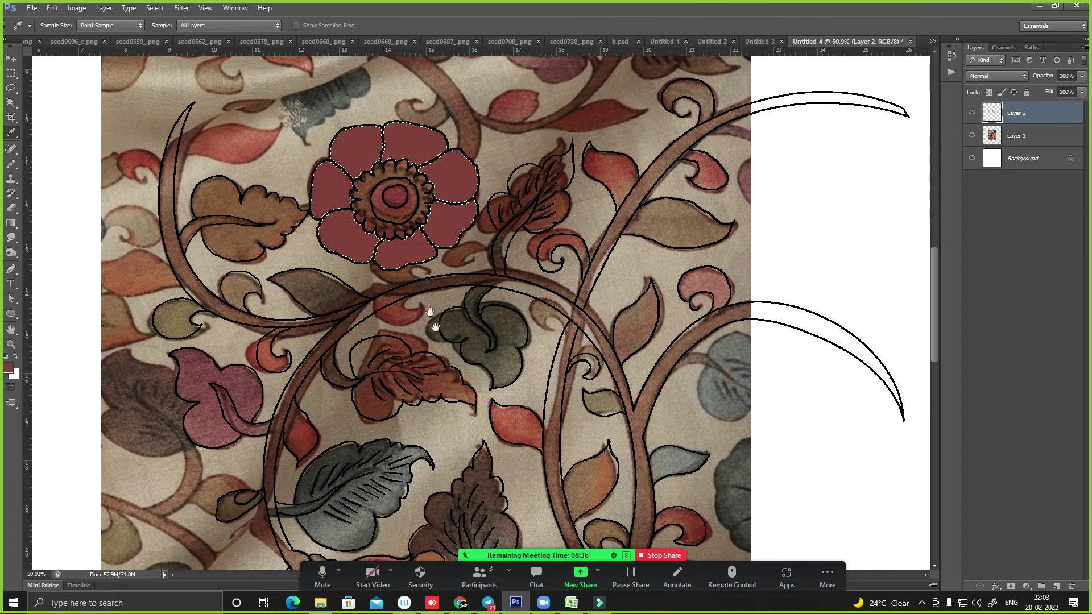
- Fill the leaf inside the large loop with a colour sampled from the fabric
drag(429, 312, 515, 193)
key(ctrl+d)
key(w)
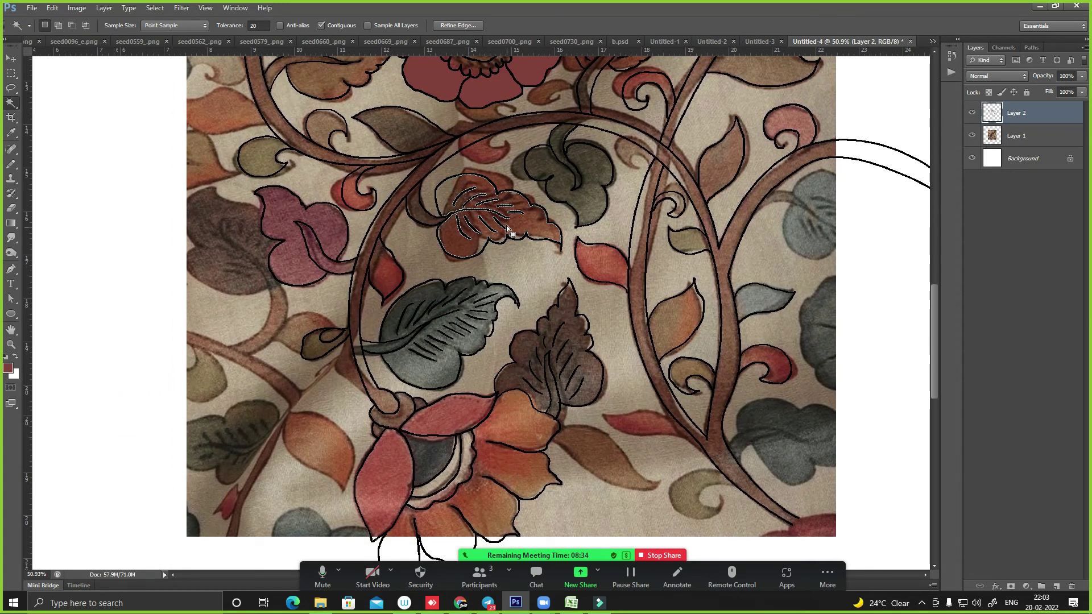
click(512, 219)
key(i)
click(521, 219)
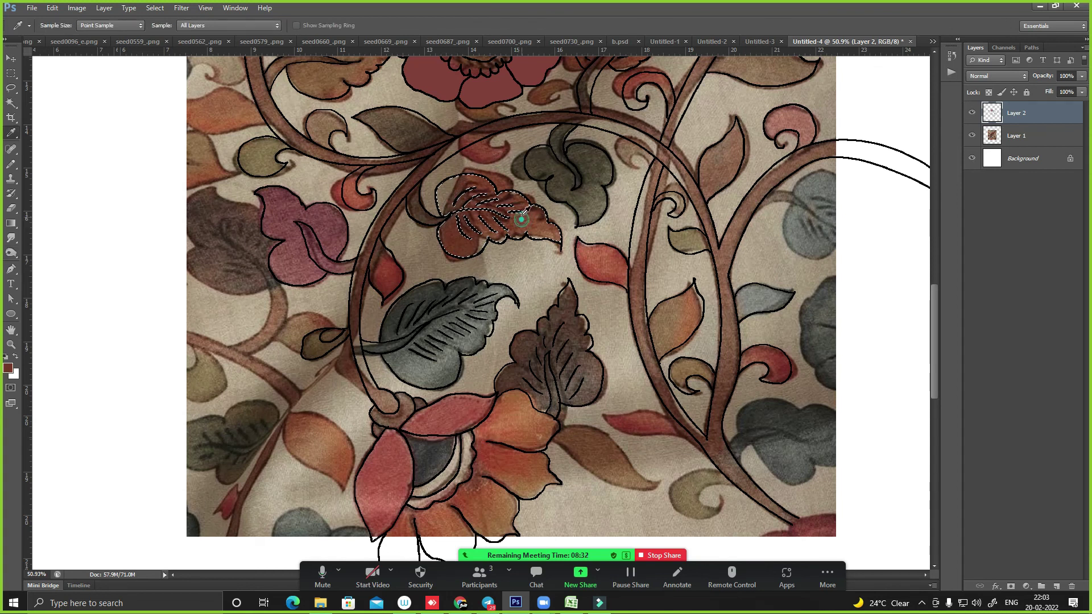
key(alt+BackSpace)
key(ctrl+d)
key(w)
- Fill the lower flower's orange petals with orange-brown sampled from a fabric petal
click(503, 422)
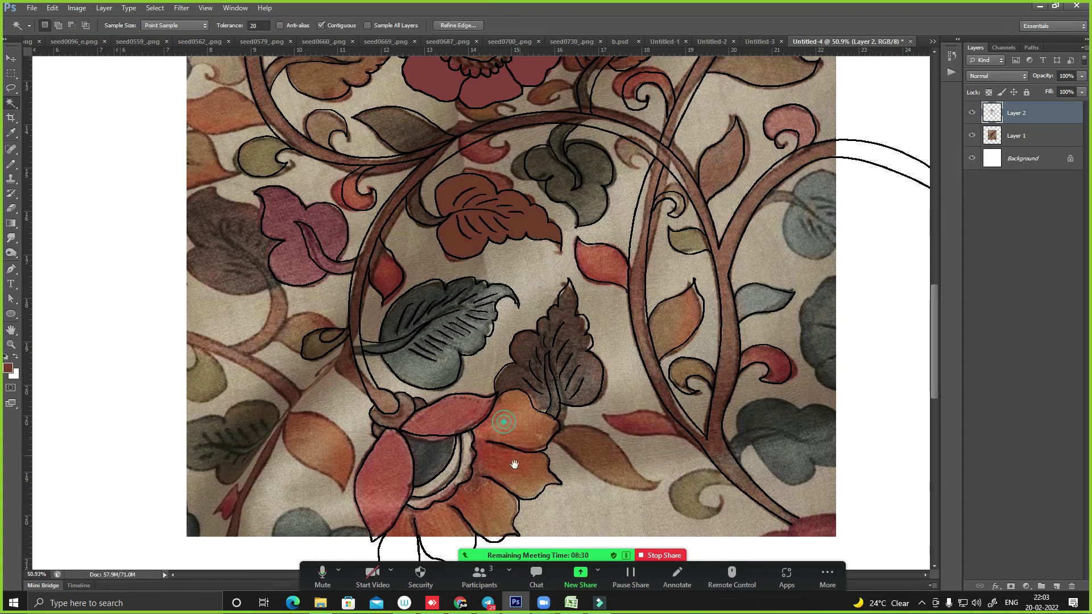
drag(515, 465, 585, 308)
scroll(606, 359, up, 5)
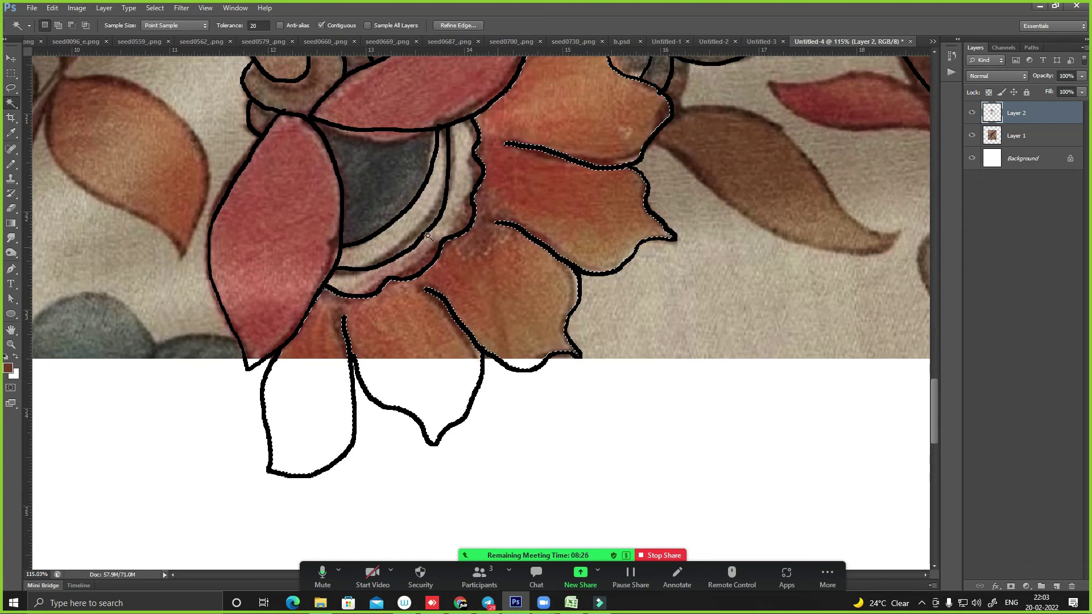
key(i)
click(564, 107)
key(alt+BackSpace)
key(ctrl+minus)
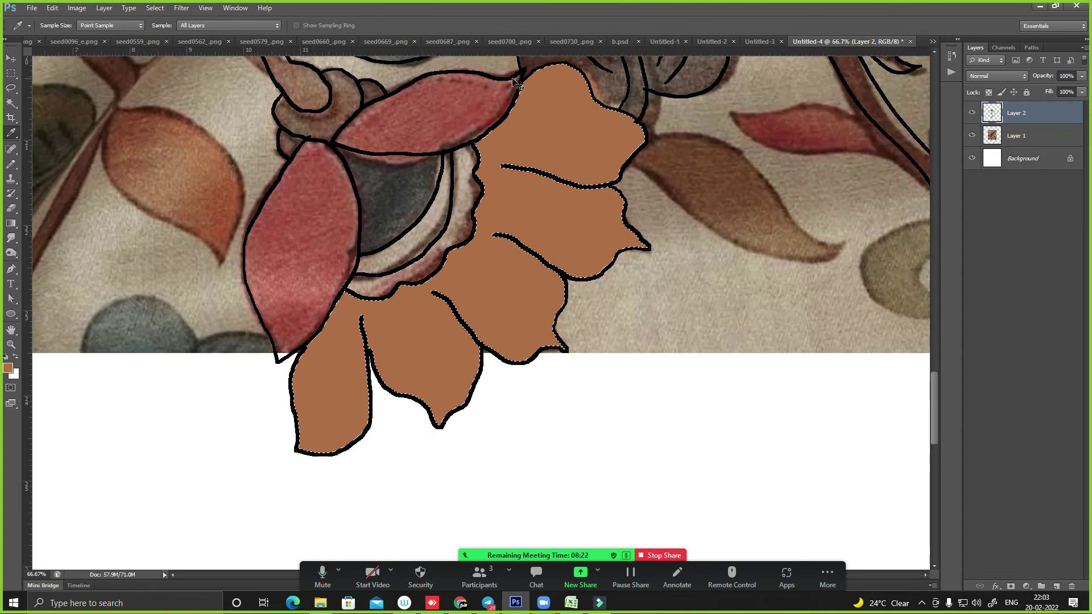
key(ctrl+minus)
- Fill the lower flower's left and top red petals with sampled red
key(w)
click(370, 250)
shift+click(466, 177)
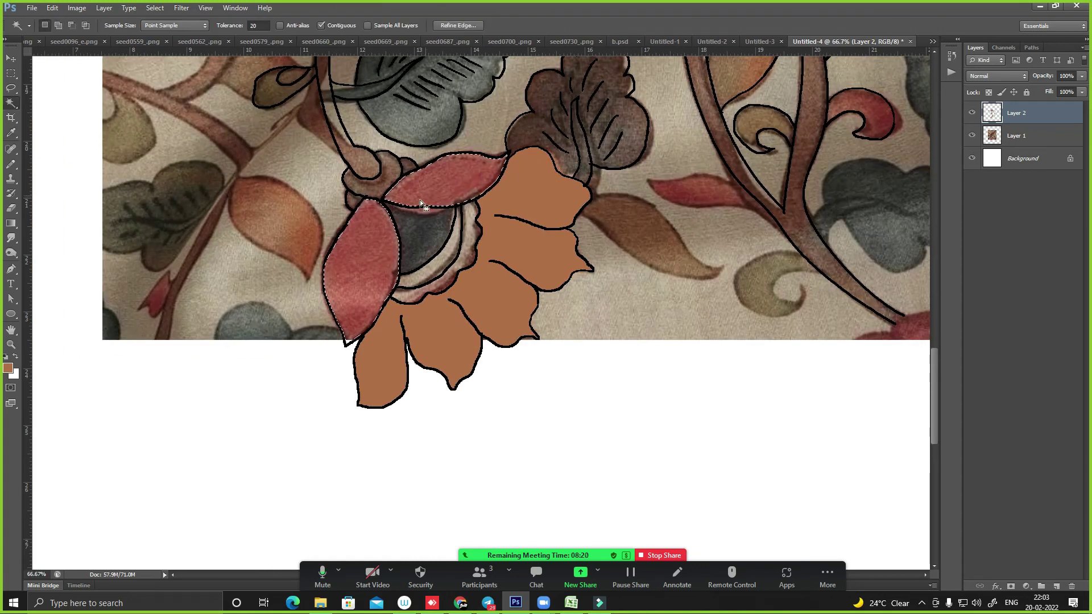
key(i)
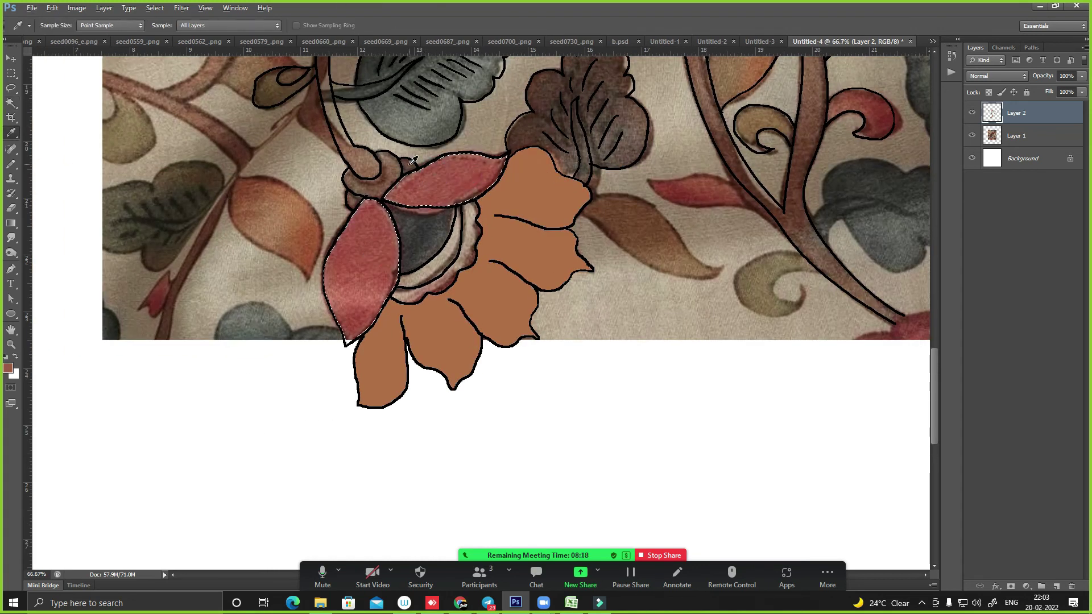
key(alt+BackSpace)
- Fill the flower's eye with a sampled dark grey
key(w)
click(428, 246)
key(i)
click(432, 230)
key(alt+BackSpace)
- Fill the light band beside the eye with a sampled tan and deselect
key(w)
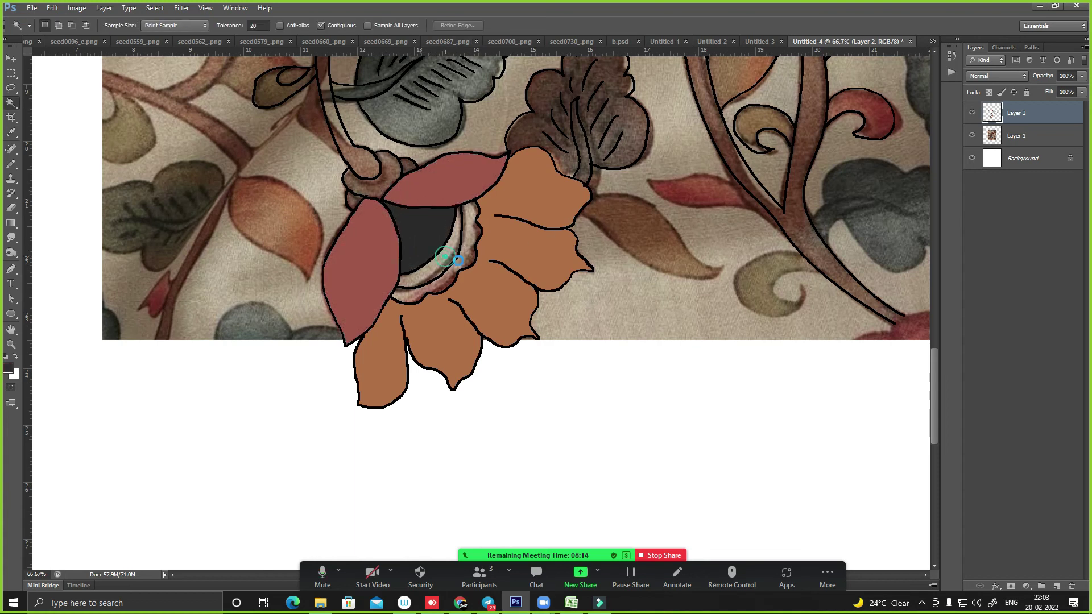
click(464, 246)
key(o)
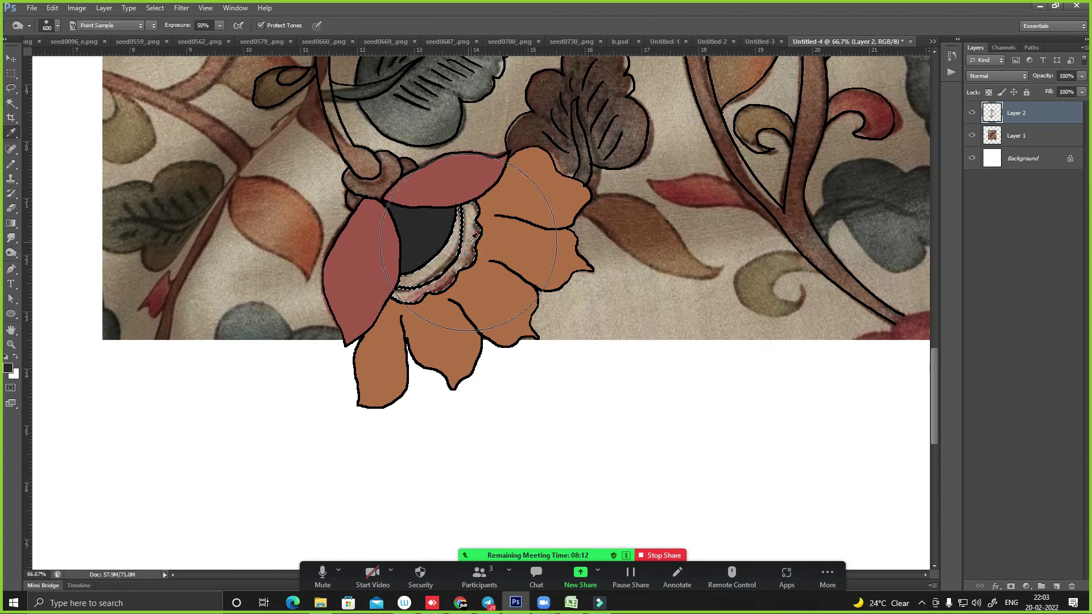
key(i)
click(473, 238)
key(alt+BackSpace)
key(ctrl+d)
key(ctrl+minus)
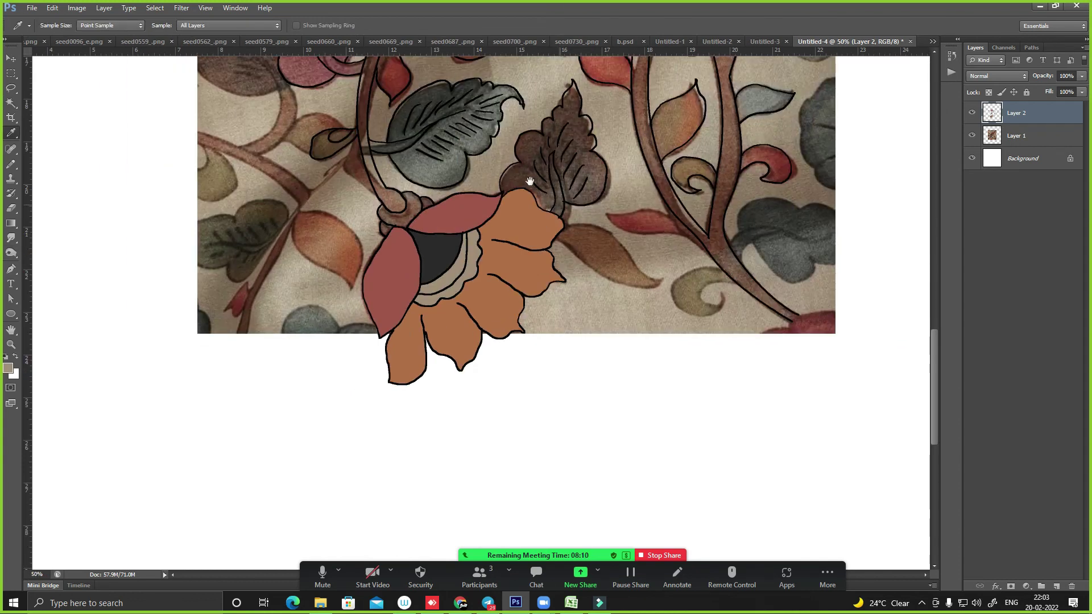
- Fill the blue-grey leaf with flat grey and select its stem for colouring
key(w)
key(i)
key(alt+BackSpace)
drag(367, 140, 345, 385)
key(w)
click(340, 379)
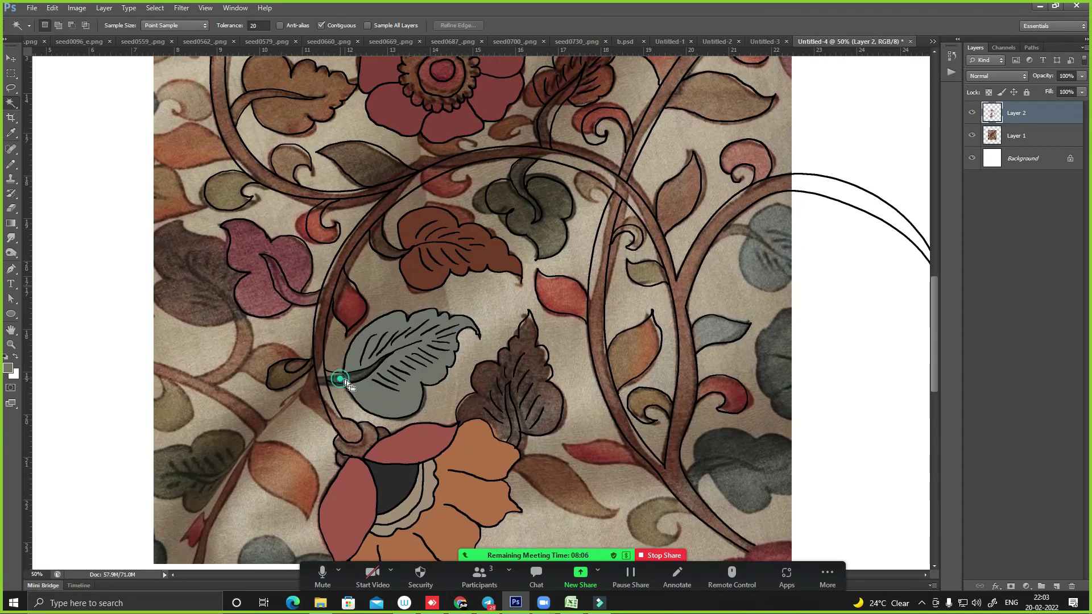
key(i)
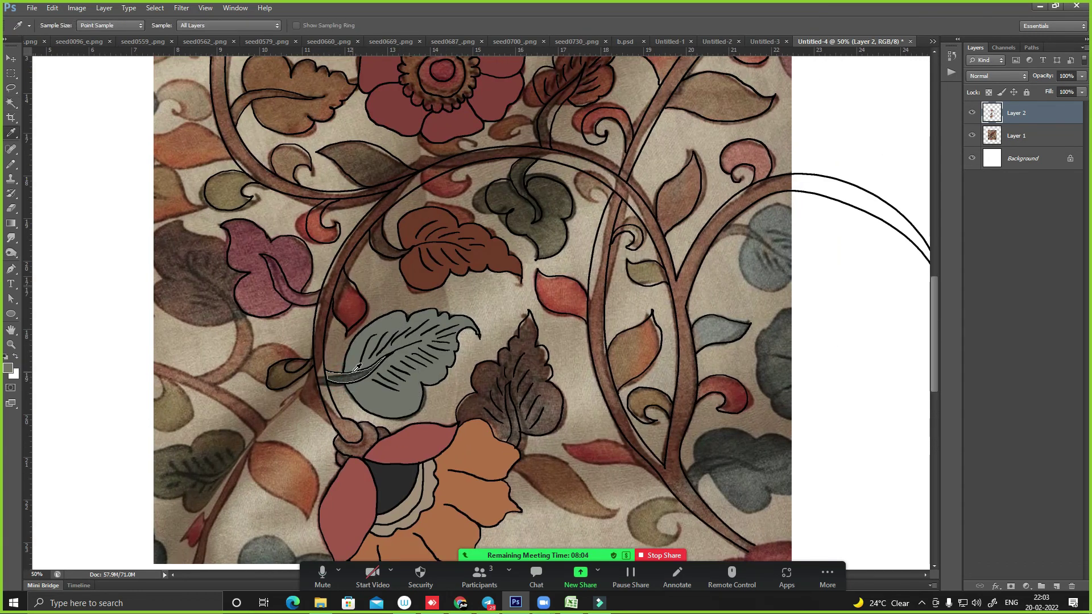
key(w)
- Fill the pink flower with mauve sampled from the fabric
click(254, 284)
key(i)
click(261, 273)
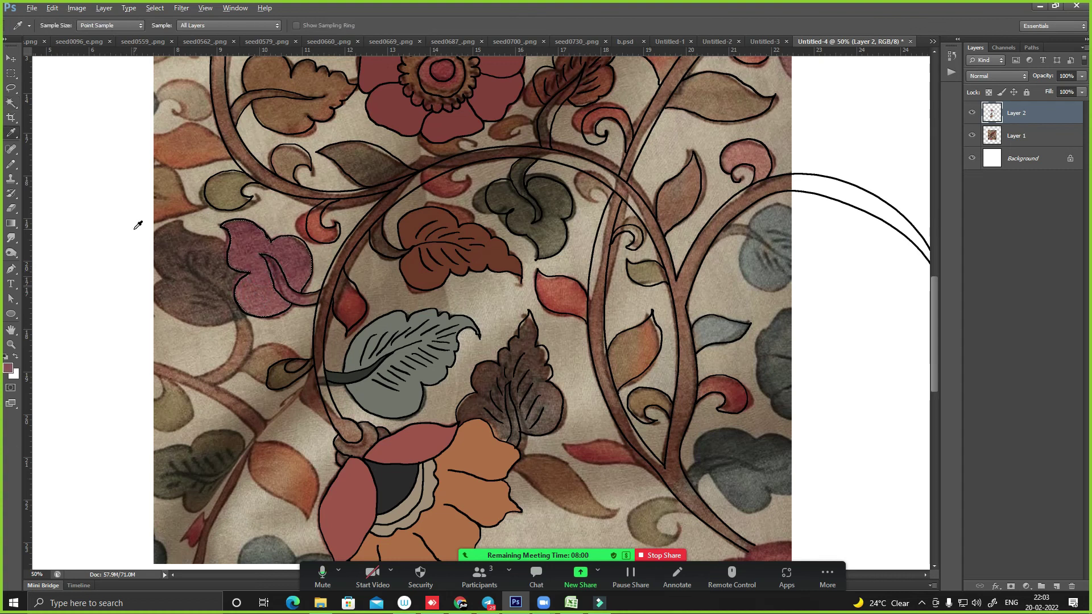
key(alt+BackSpace)
key(ctrl+d)
- Fill the thin stem inside the pink flower with a sampled colour
key(w)
click(303, 296)
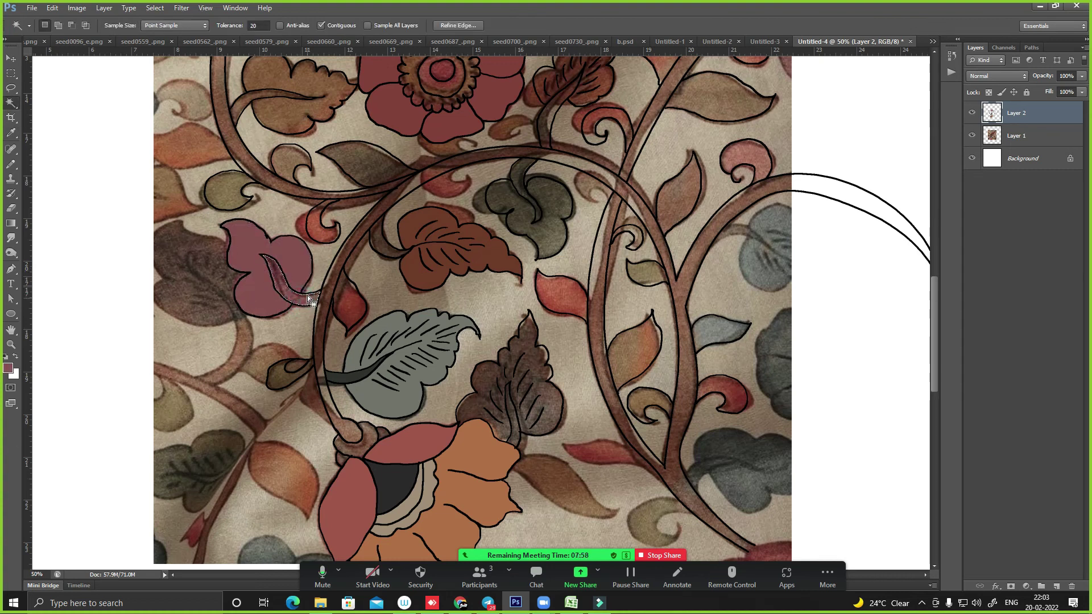
key(i)
click(197, 278)
key(alt+BackSpace)
key(ctrl+d)
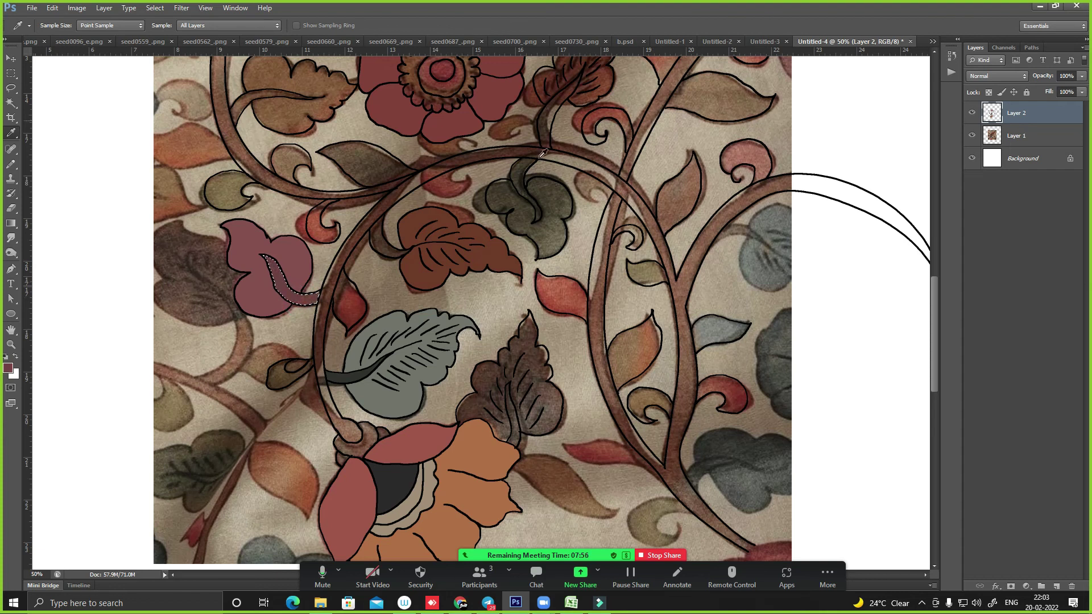
- Fill the red leaf by the stem, the top-right leaf and the red curl with dark red
drag(481, 188, 441, 268)
key(w)
click(315, 393)
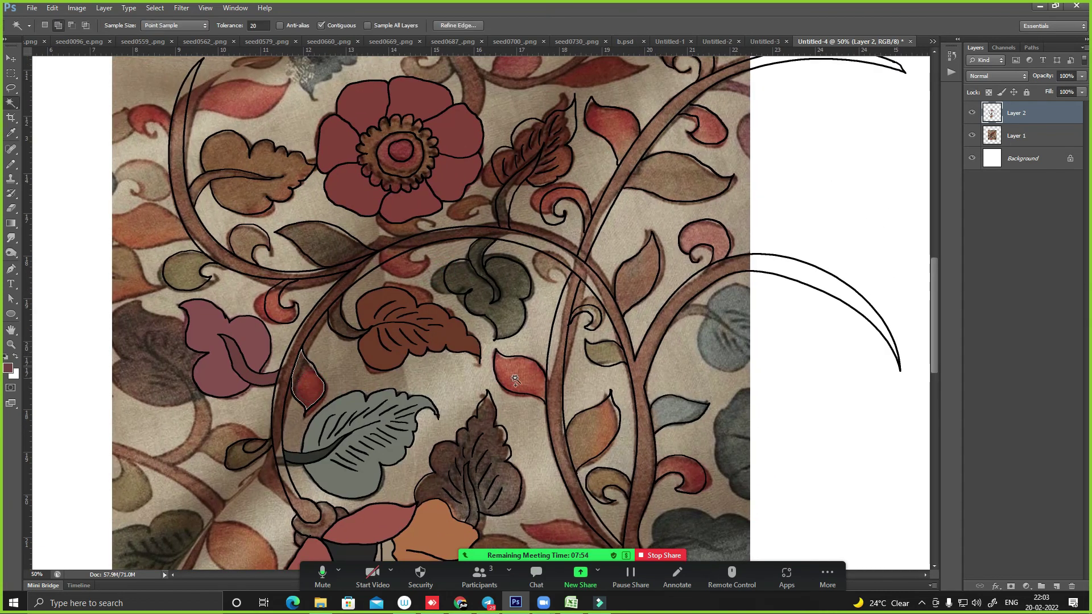
click(620, 121)
click(558, 197)
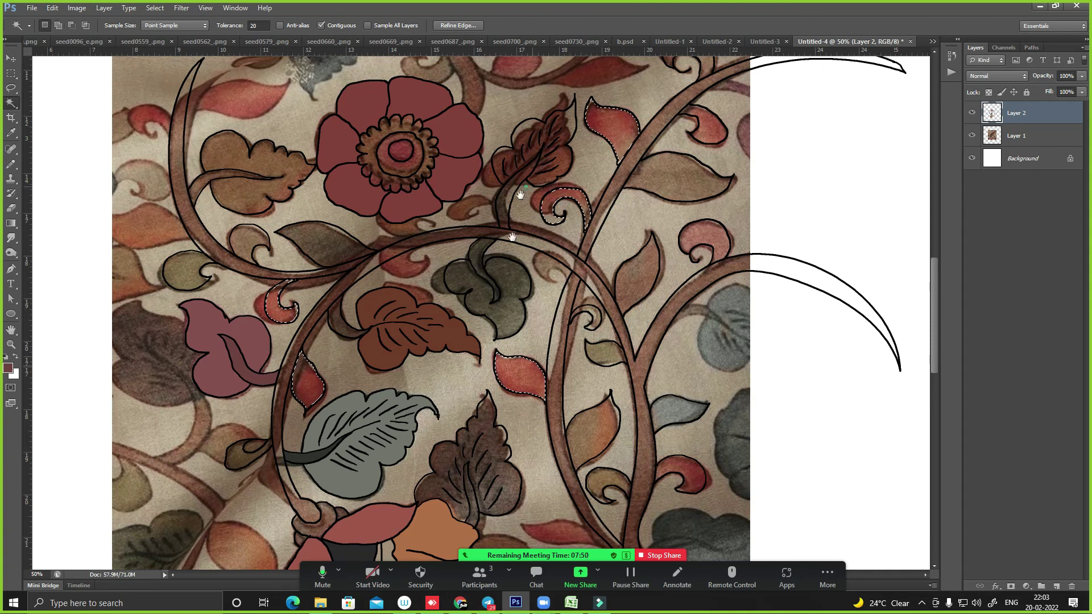
drag(511, 237, 489, 348)
key(o)
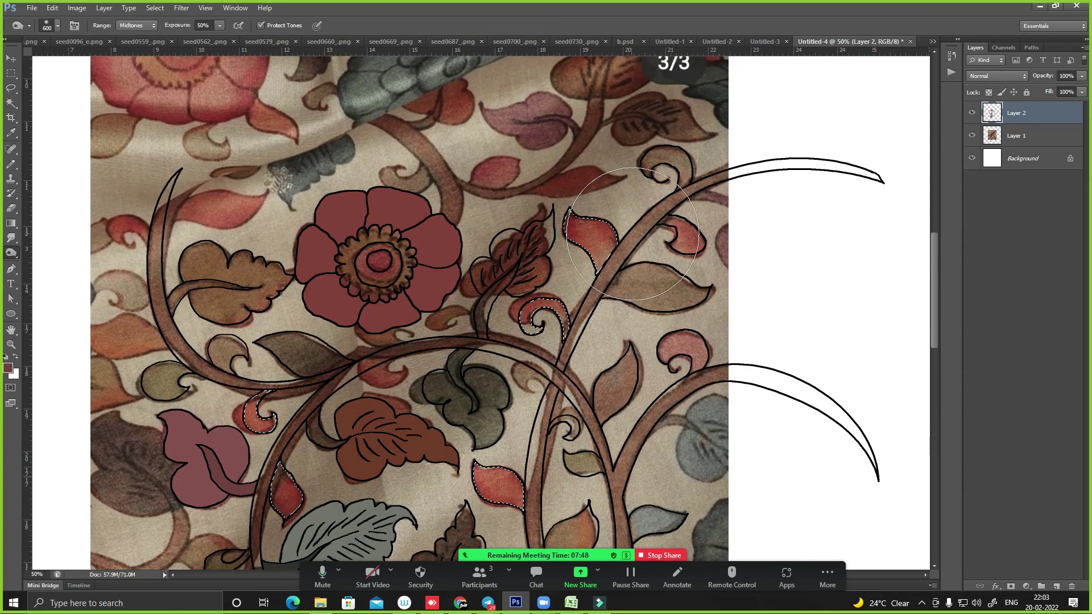
key(i)
key(alt+BackSpace)
key(ctrl+d)
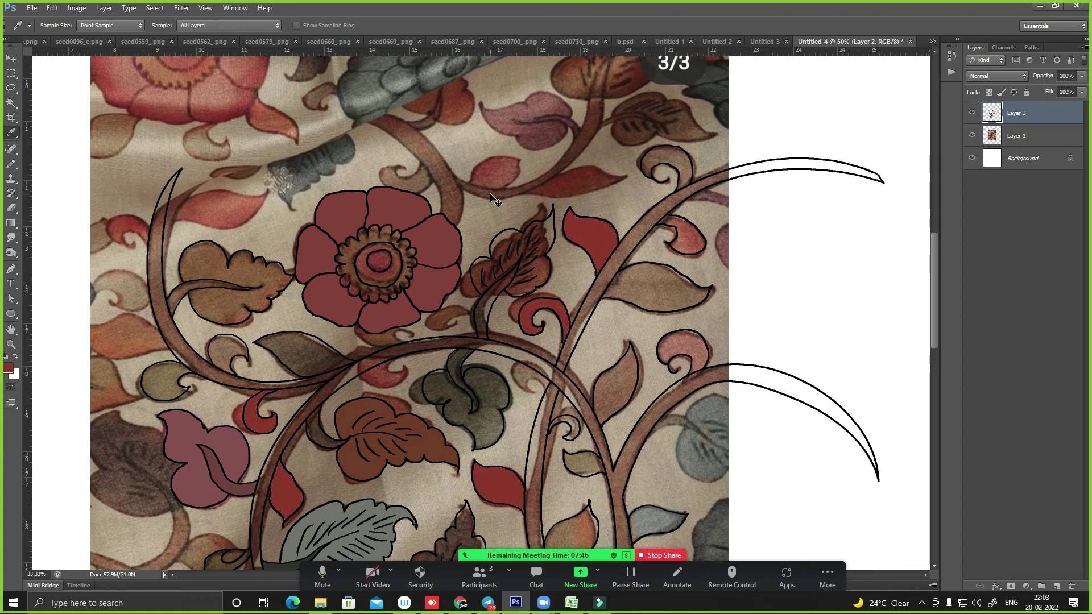
- Reselect the same leaves and refill them with a rust colour
key(ctrl+minus)
key(ctrl+shift+d)
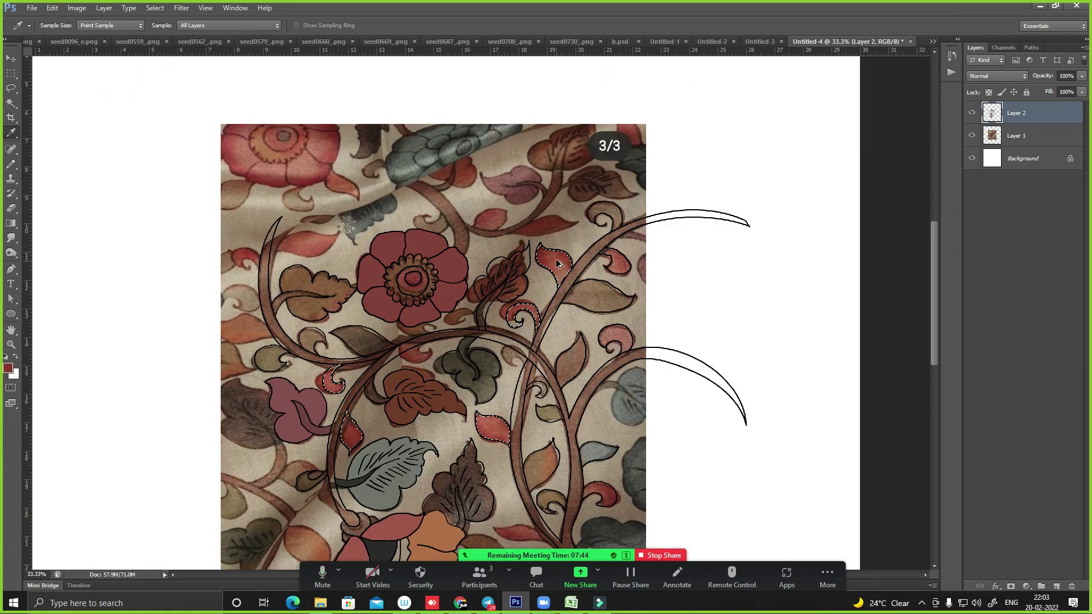
key(alt+BackSpace)
key(ctrl+d)
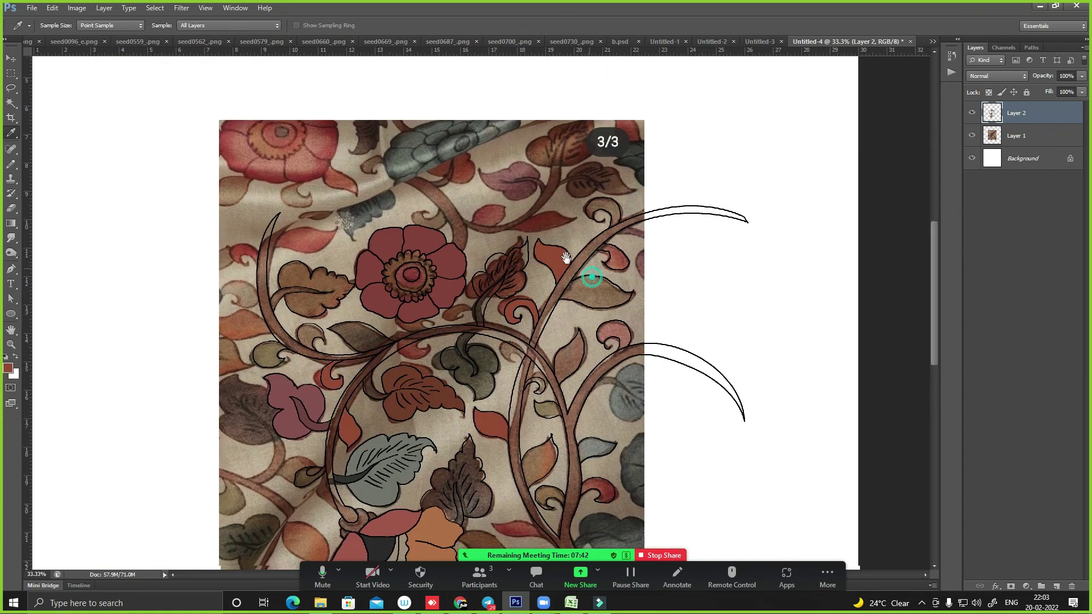
- Add the lower right leaf to a new Magic Wand selection
key(w)
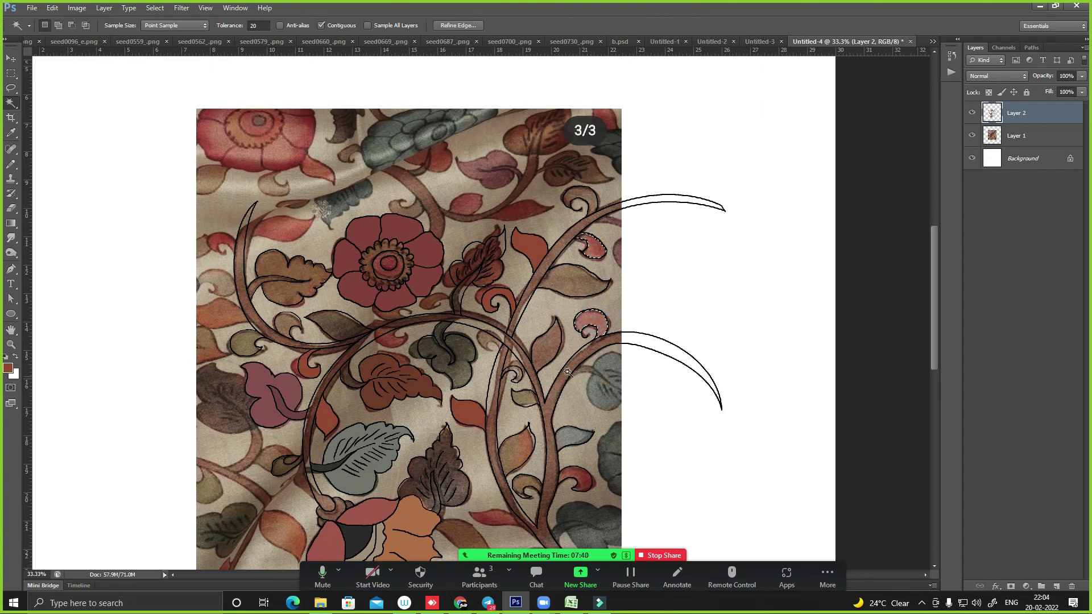
key(i)
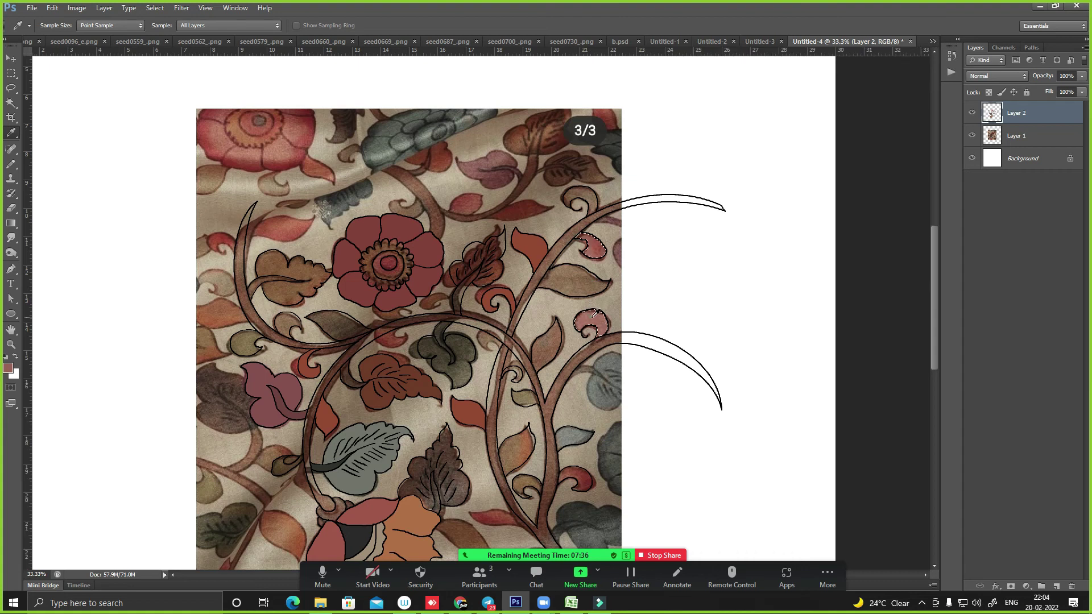
key(w)
drag(520, 316, 566, 248)
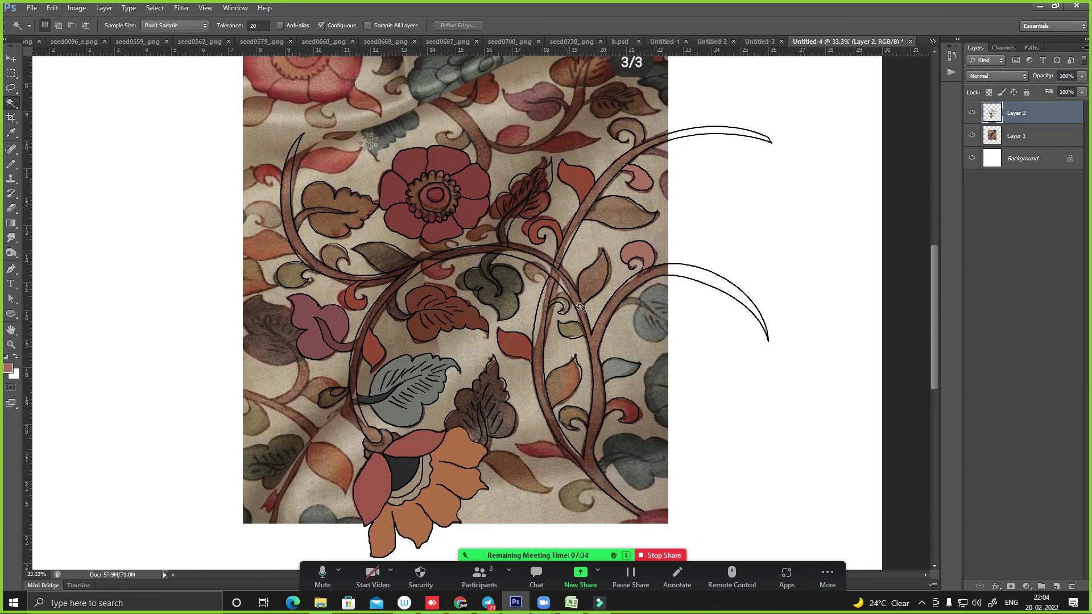
shift+click(582, 383)
key(i)
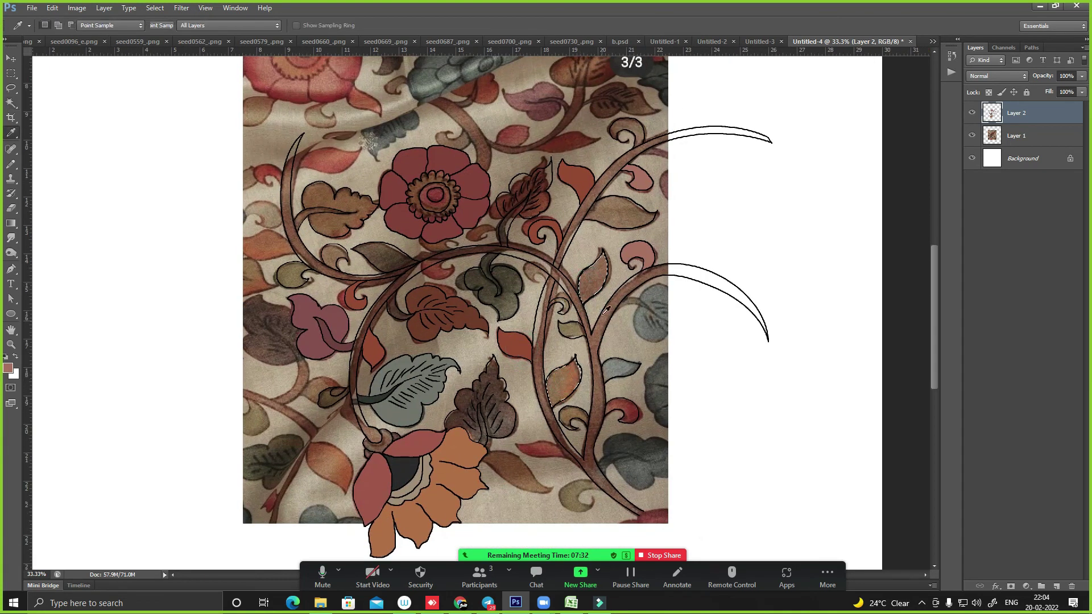
drag(571, 257, 575, 235)
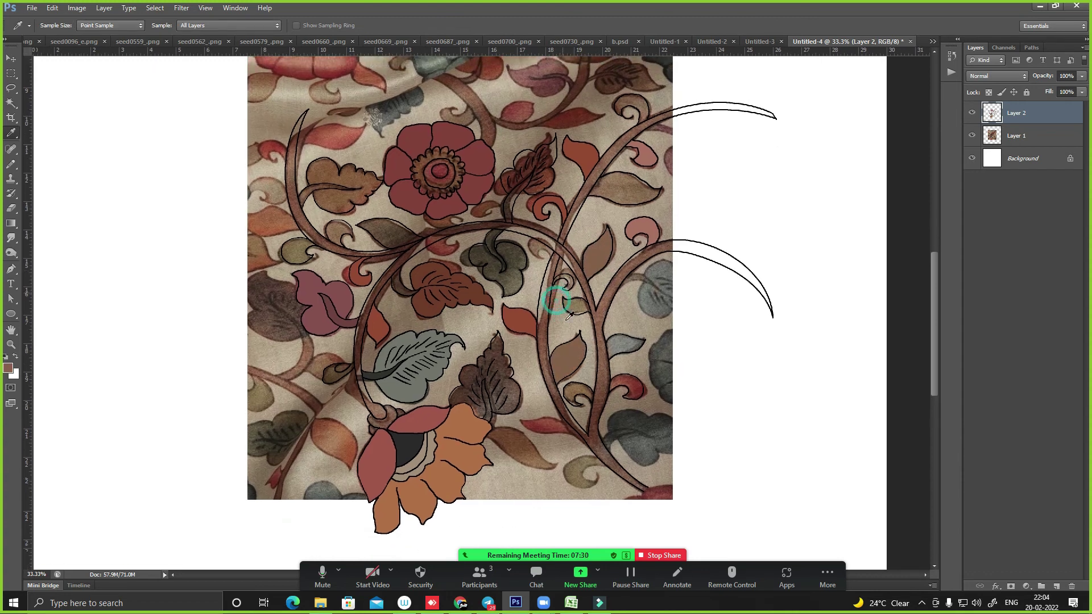
key(w)
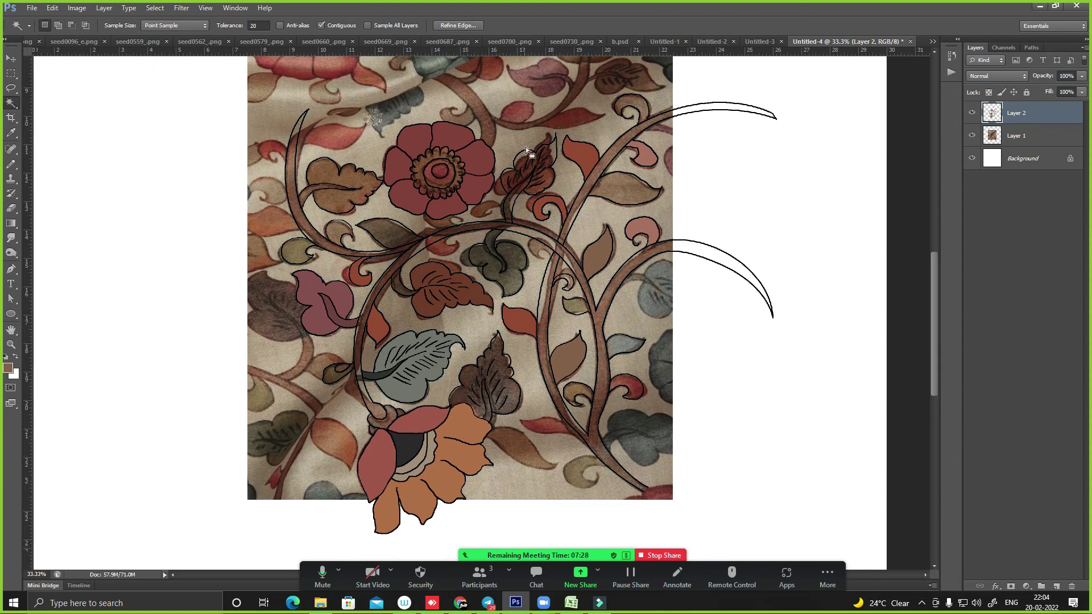
drag(501, 202, 482, 266)
- Fill the brown leaf beside the big red flower with flat brown
scroll(341, 262, up, 5)
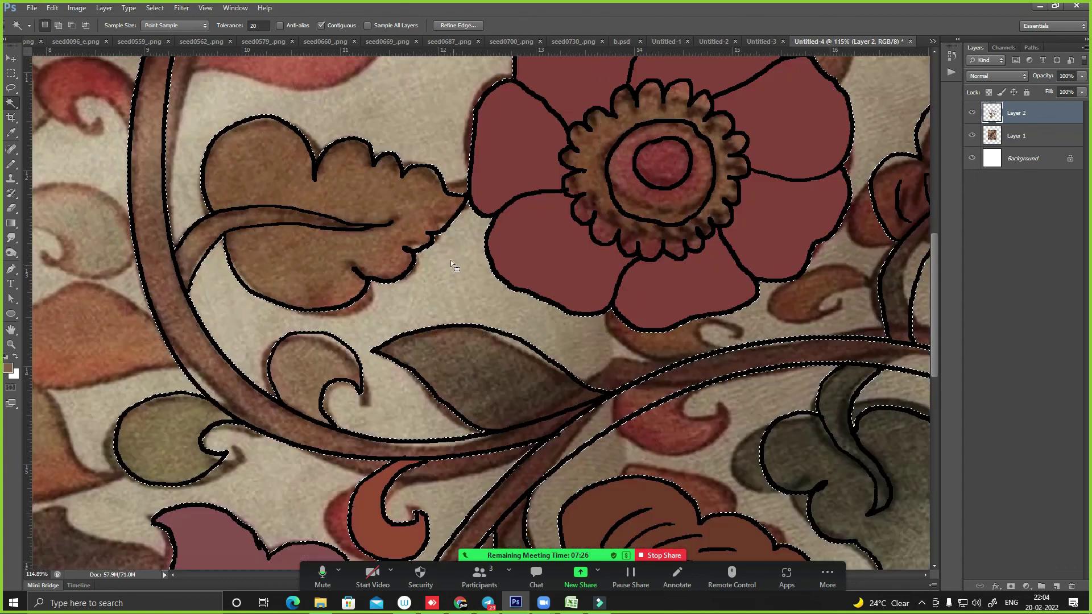
click(282, 272)
key(ctrl+minus)
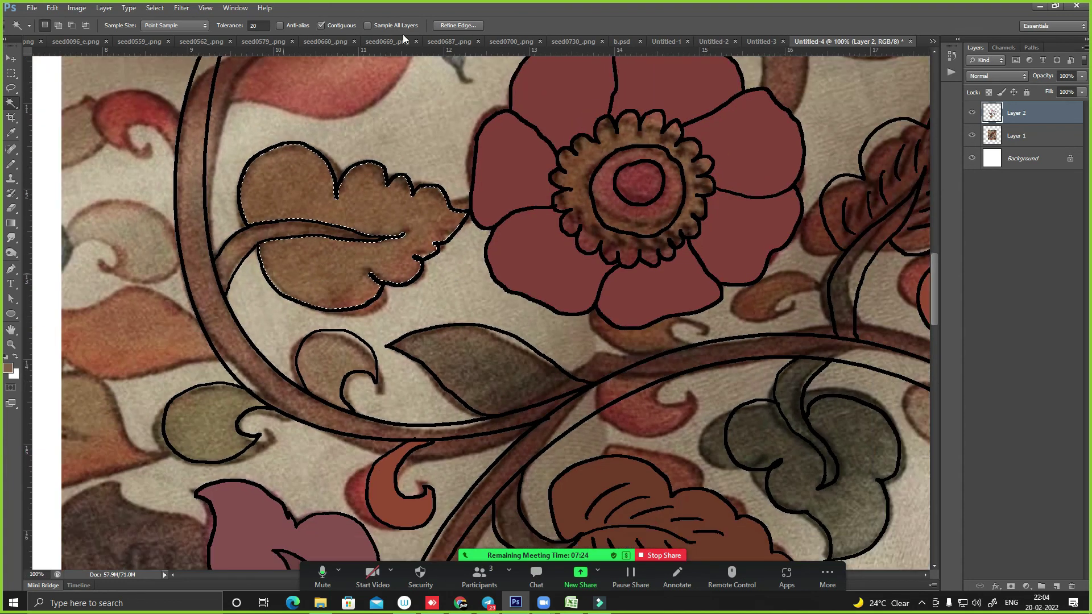
key(i)
key(alt+BackSpace)
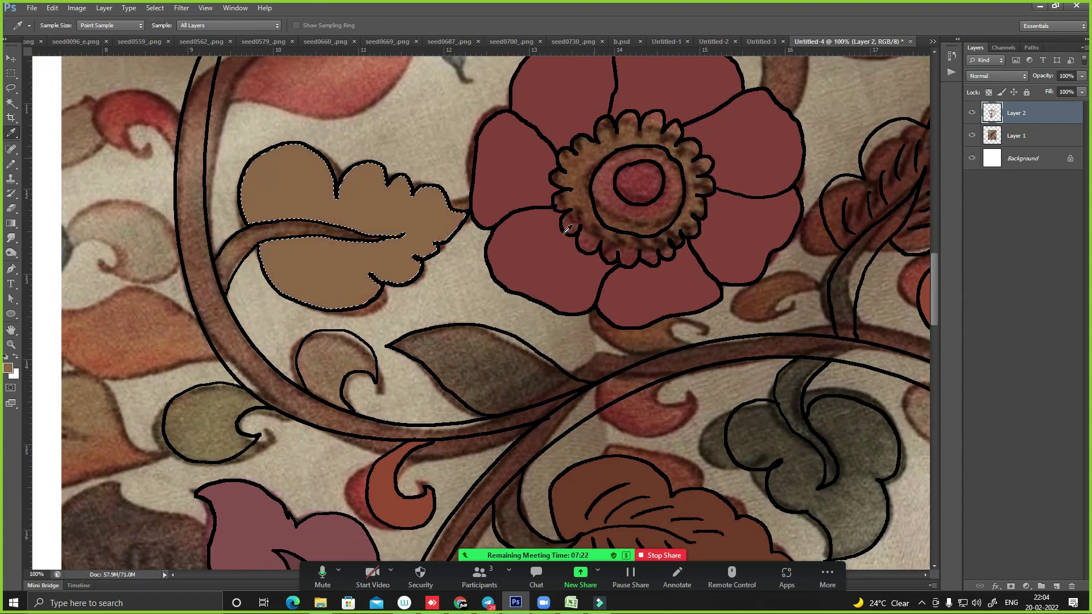
key(ctrl+d)
key(w)
- Fill the dark leaf below the flower with a sampled brown
mouse_move(268, 190)
mouse_down()
mouse_move(288, 419)
mouse_move(321, 161)
mouse_up()
drag(326, 301, 309, 237)
drag(419, 307, 392, 250)
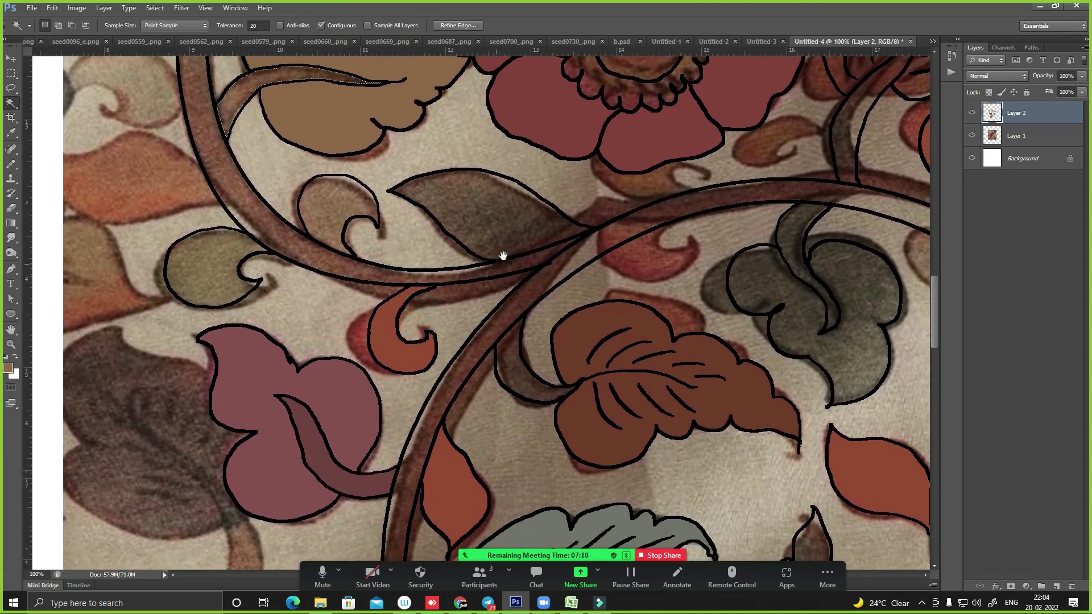
click(499, 216)
key(i)
click(483, 213)
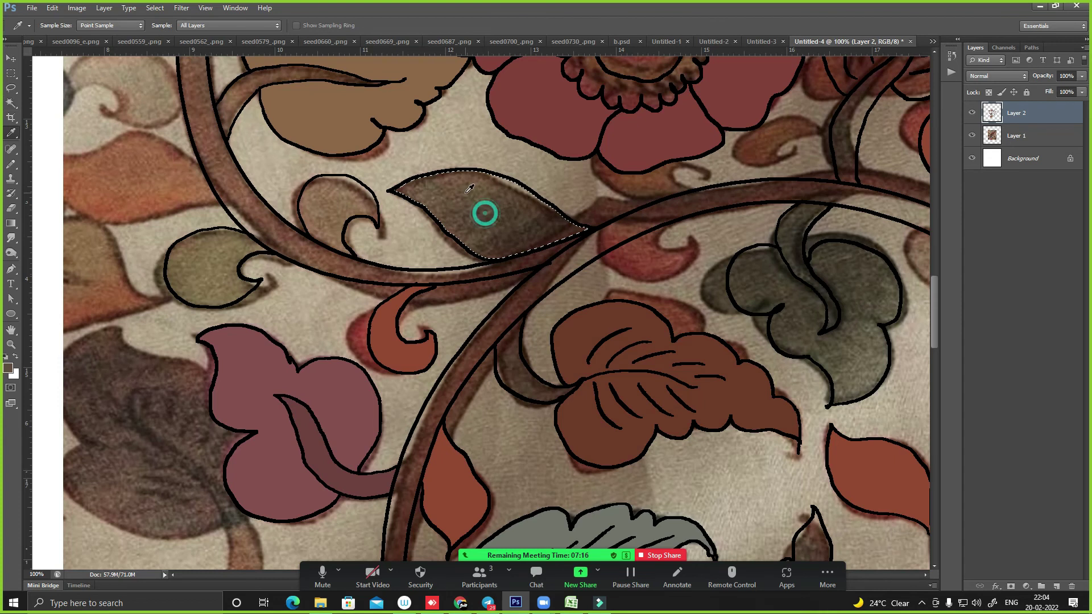
key(alt+BackSpace)
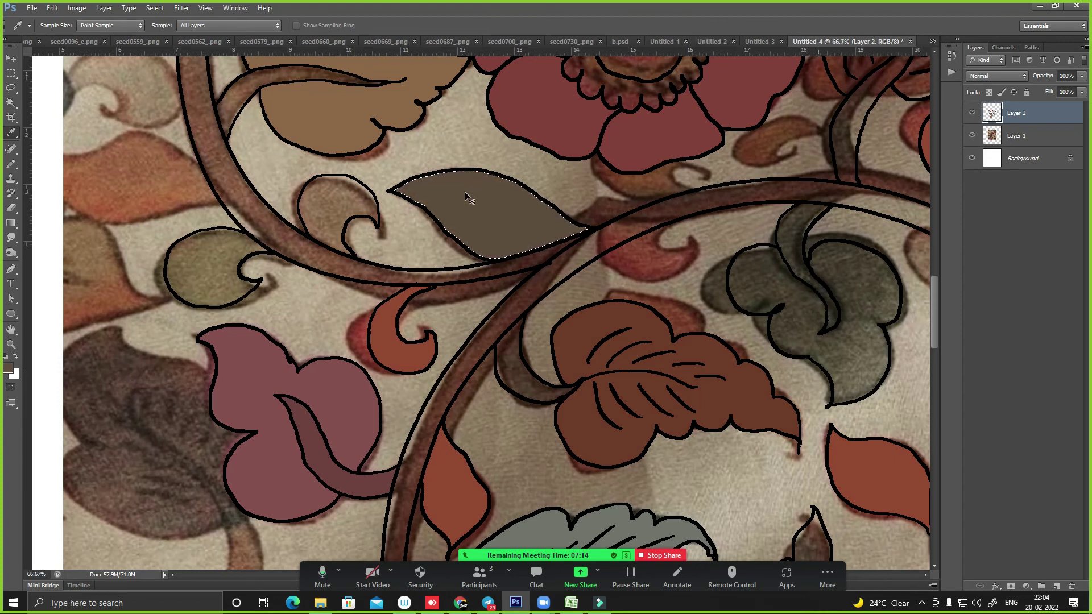
key(ctrl+minus)
- Sample the brown from the leaf and clear the selected area with Delete
key(w)
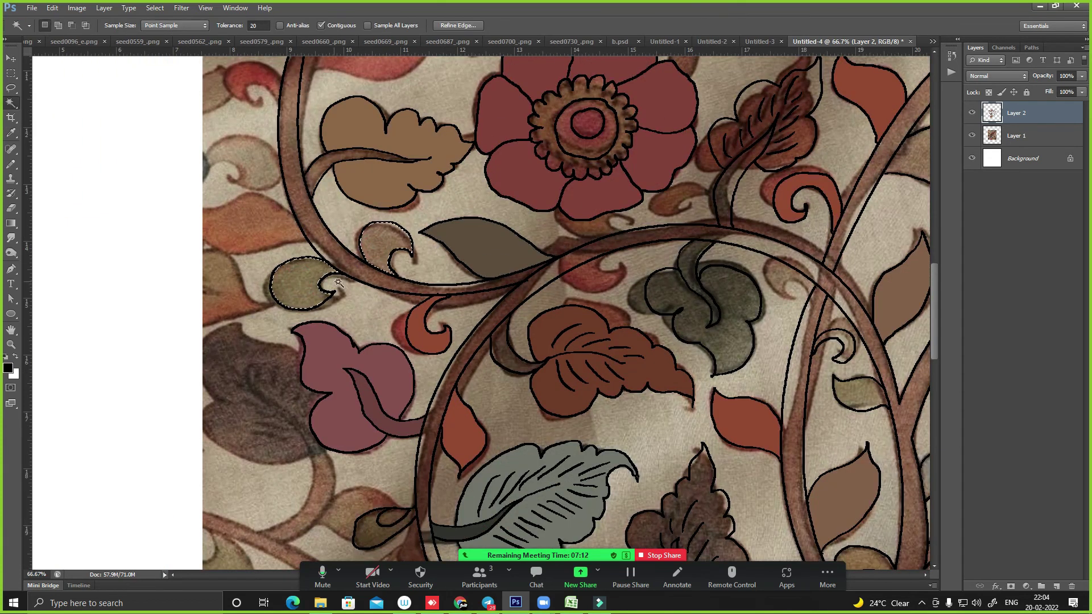
key(i)
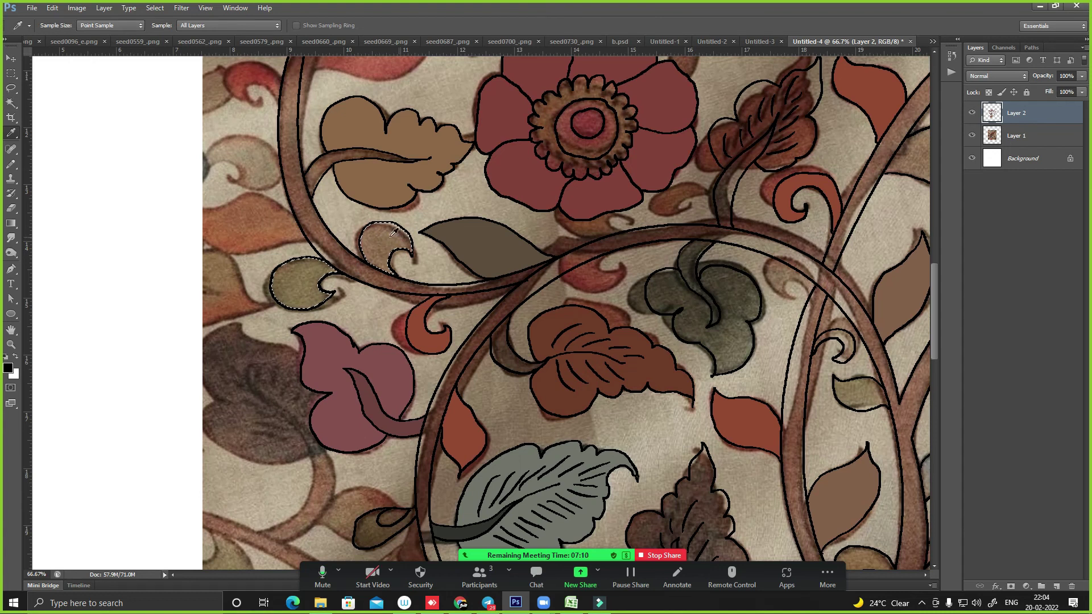
click(390, 236)
key(Delete)
- Select the small olive leaf and sample its olive colour
key(w)
key(i)
key(w)
click(309, 271)
key(i)
click(289, 284)
key(ctrl+minus)
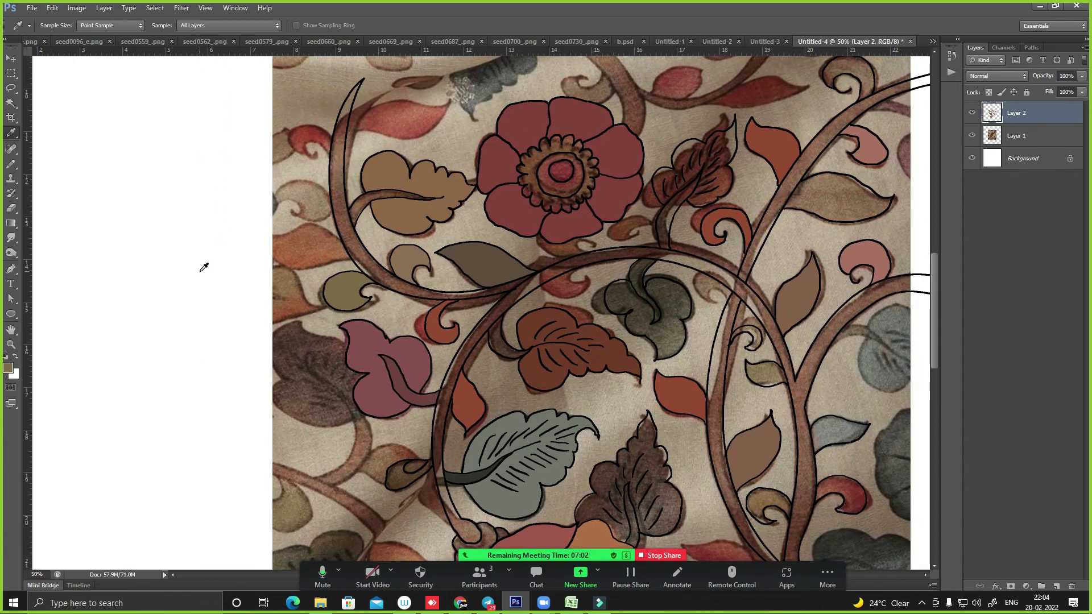
- Brush a line closing the gap between the two stem ends and select the stem interior
scroll(727, 372, down, 5)
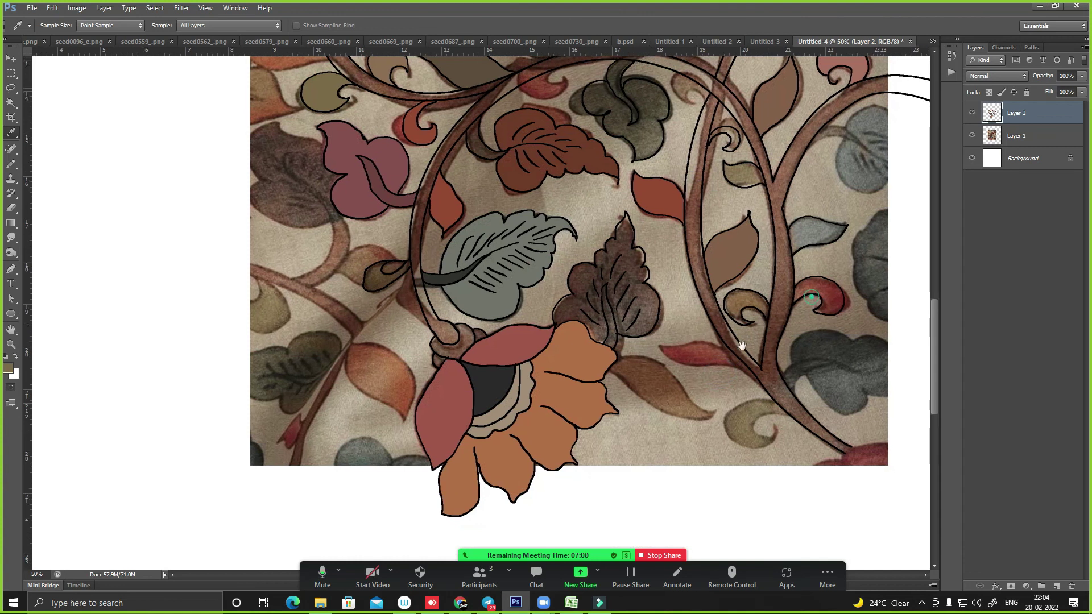
scroll(773, 395, right, 3)
scroll(773, 395, up, 5)
key(b)
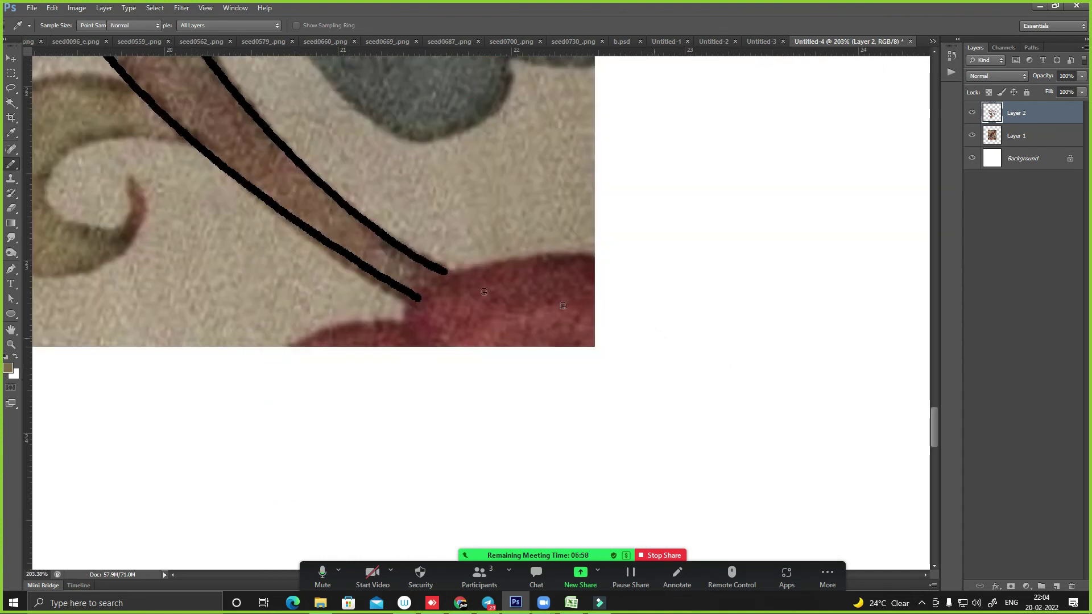
drag(416, 297, 439, 274)
click(398, 259)
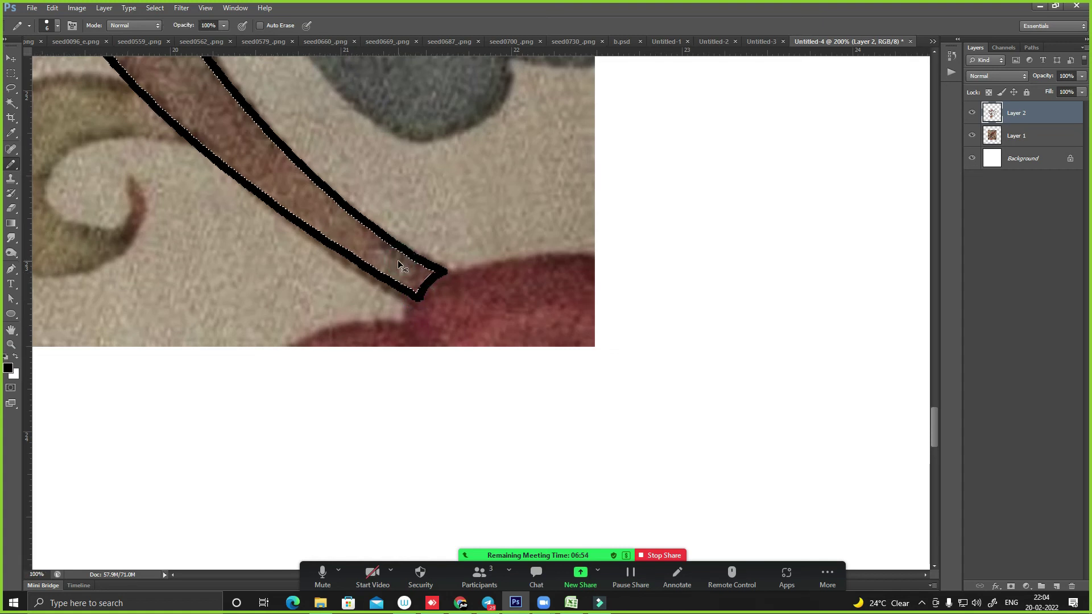
- Fill the selected stems with brown and deselect
key(ctrl+minus)
key(ctrl+minus)
key(ctrl+minus)
drag(398, 153, 498, 336)
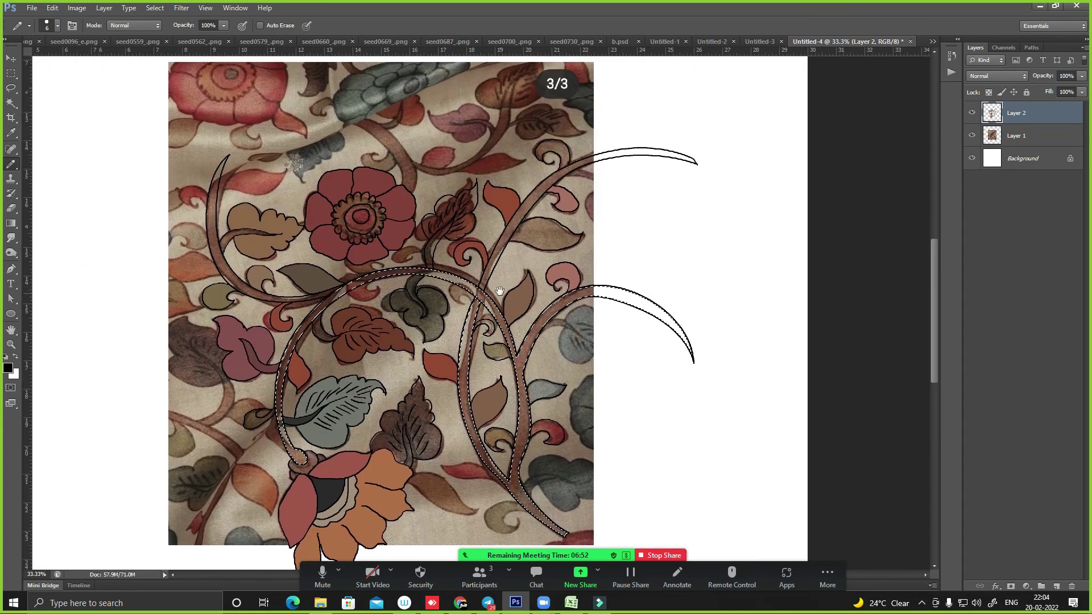
key(alt)
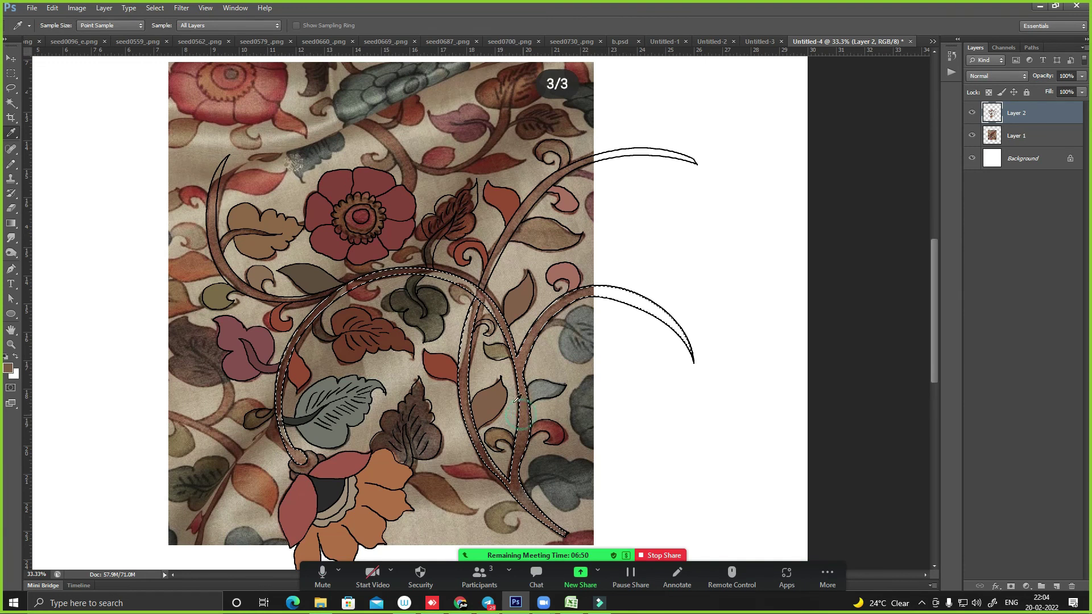
key(alt+BackSpace)
key(ctrl+d)
- Fill the curl and nearby leaf by the upper right stem with a sampled leaf colour
key(w)
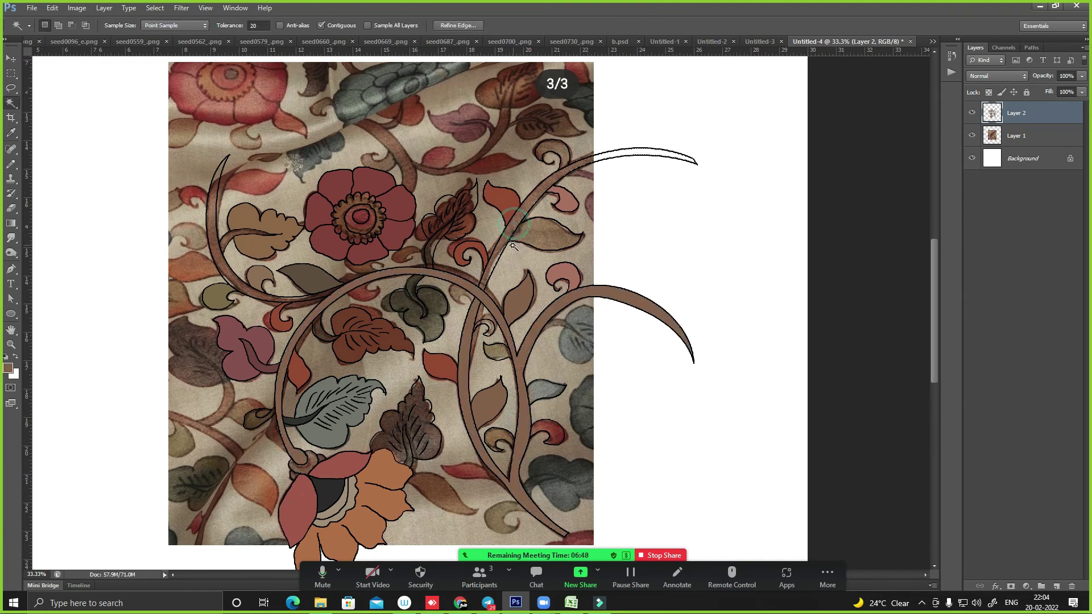
click(552, 152)
shift+click(545, 228)
key(i)
click(544, 235)
key(alt+BackSpace)
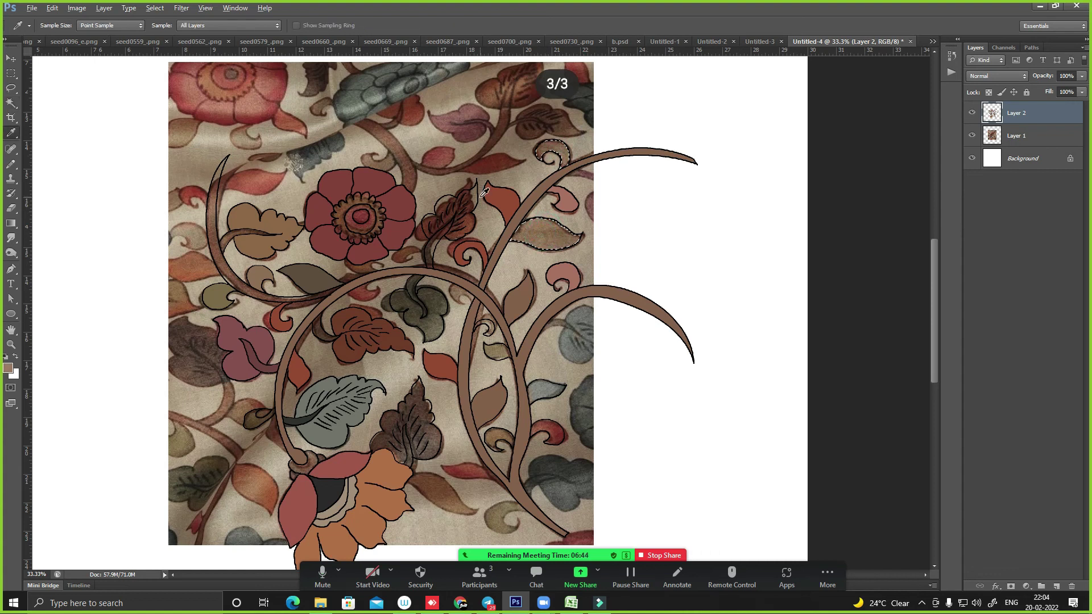
key(ctrl+d)
- Fill the flower's centre ring with a darker brown sampled from the centre
key(w)
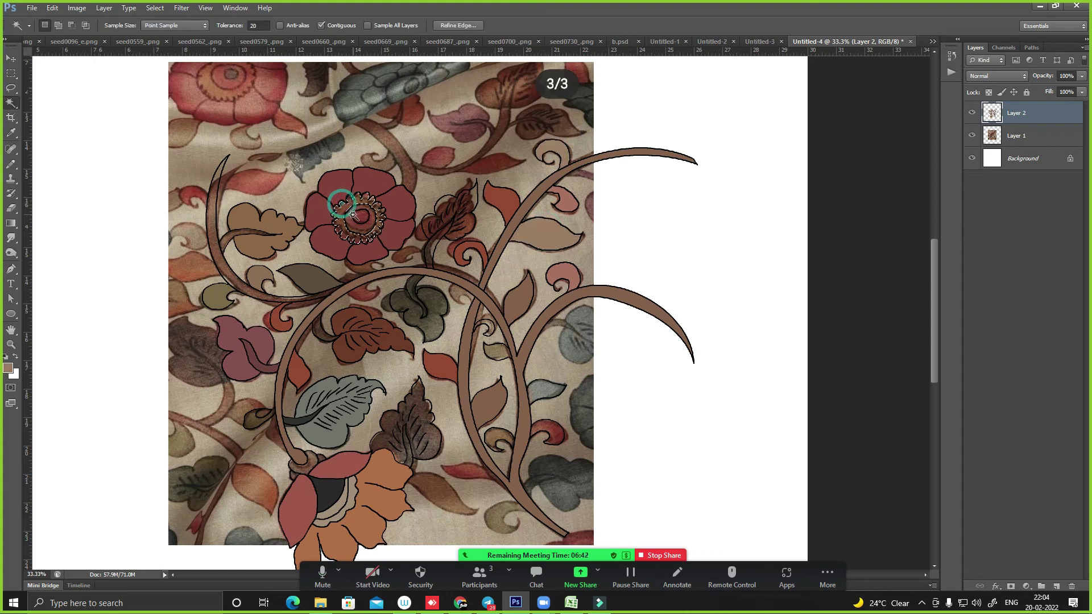
key(i)
click(342, 210)
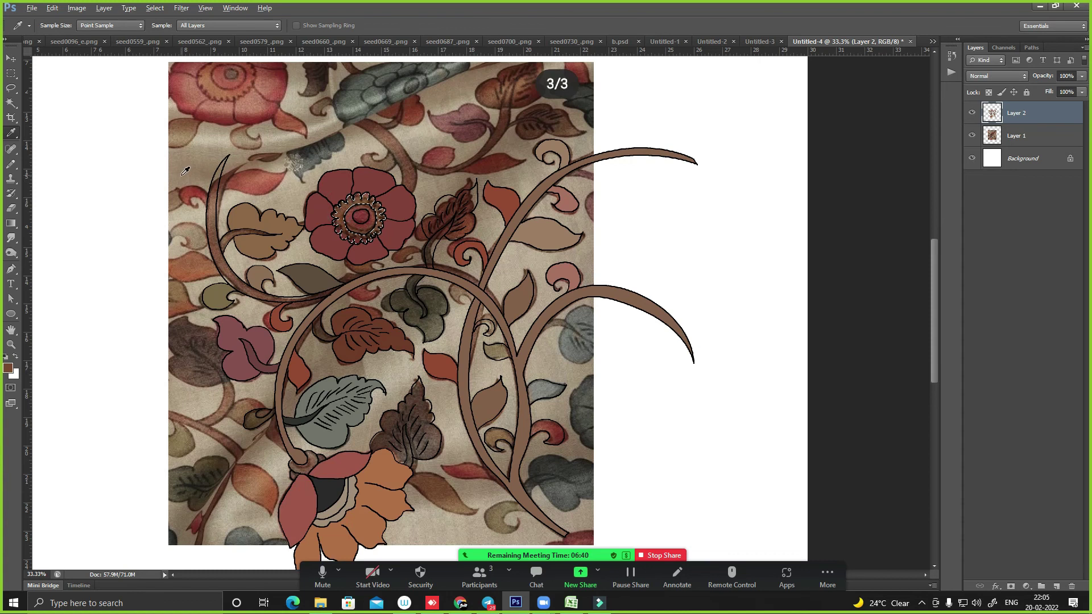
key(alt+BackSpace)
key(ctrl+d)
scroll(268, 170, up, 5)
- Fill the flower centre with sampled petal red and start Save As
key(w)
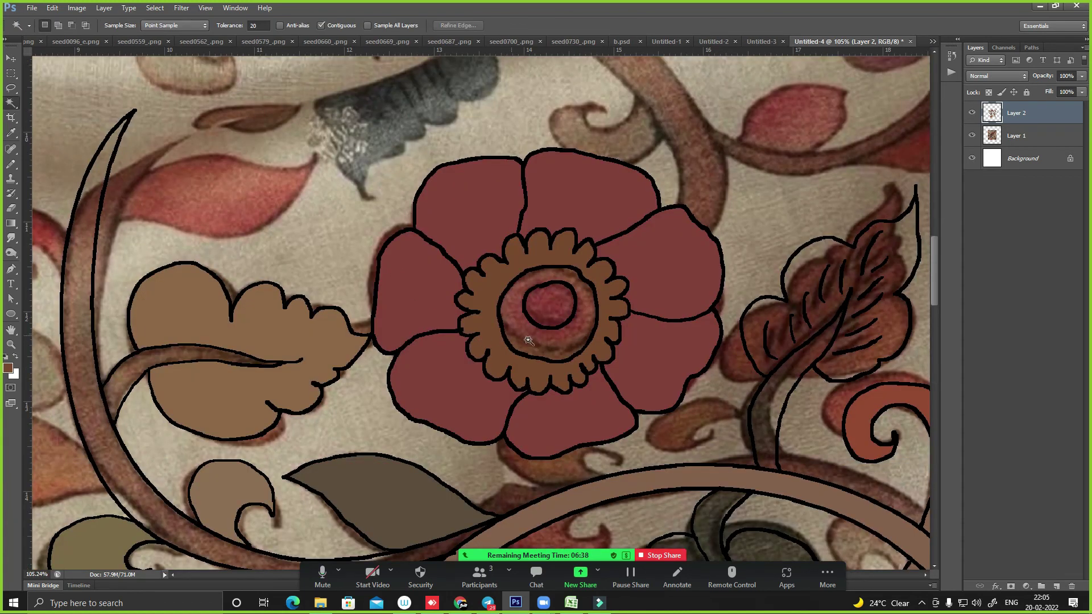
key(i)
click(434, 263)
key(alt+BackSpace)
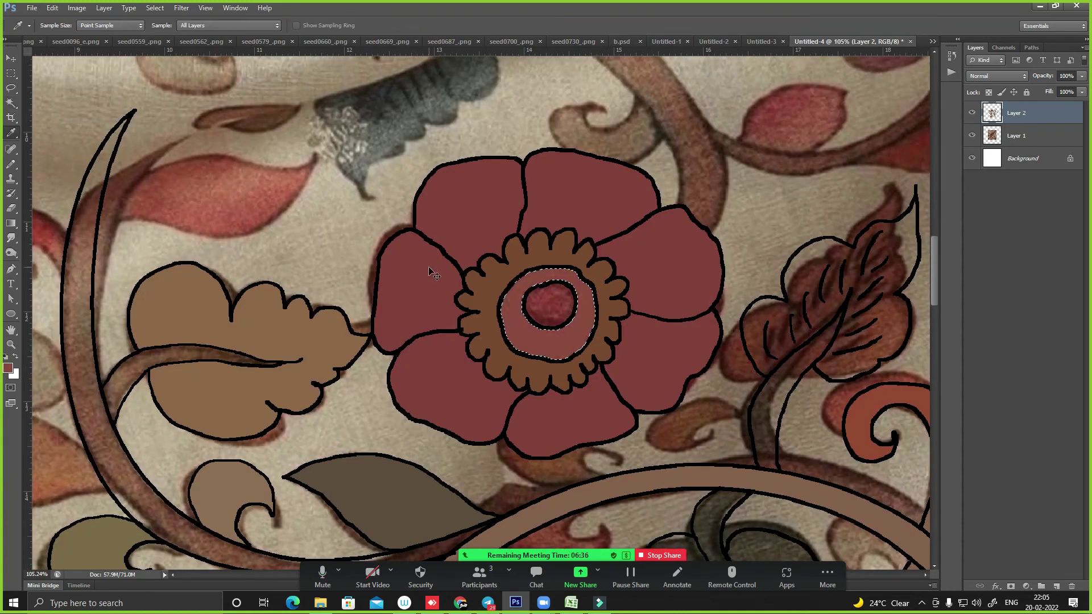
key(ctrl+1)
key(ctrl+shift+s)
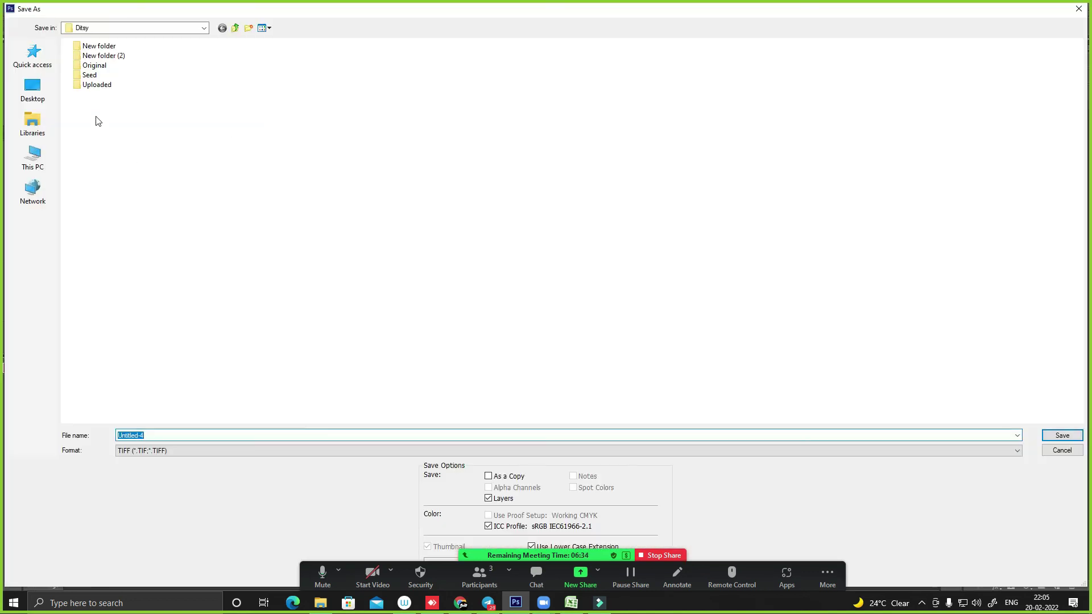
- Save the artwork as Kalamkari in TIFF format on the My Designs Int (D:) drive
click(27, 163)
double_click(282, 104)
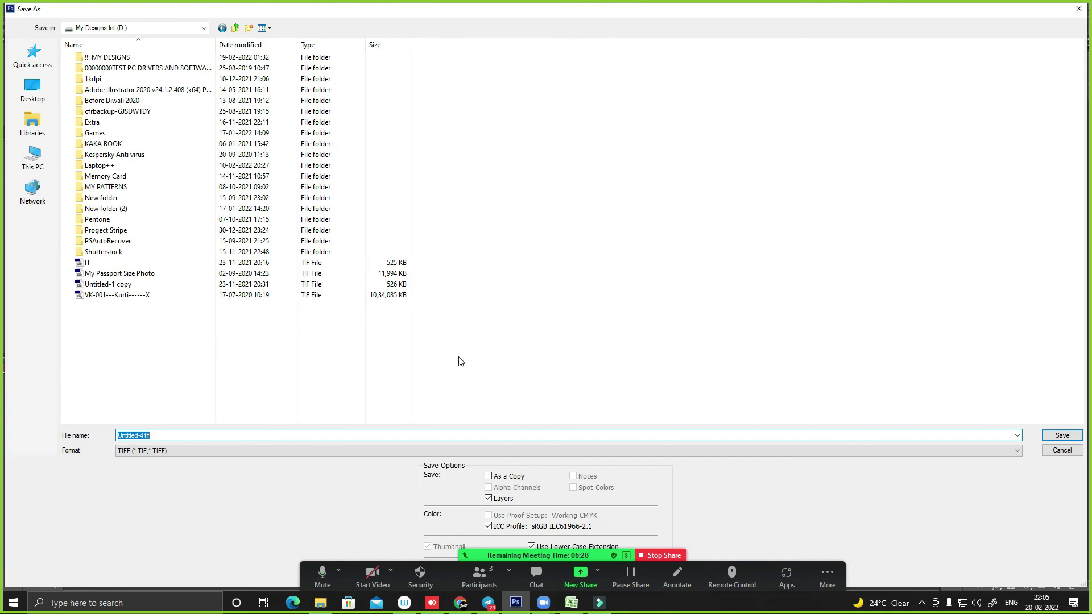
text(Kalamkari)
key(Return)
key(Return)
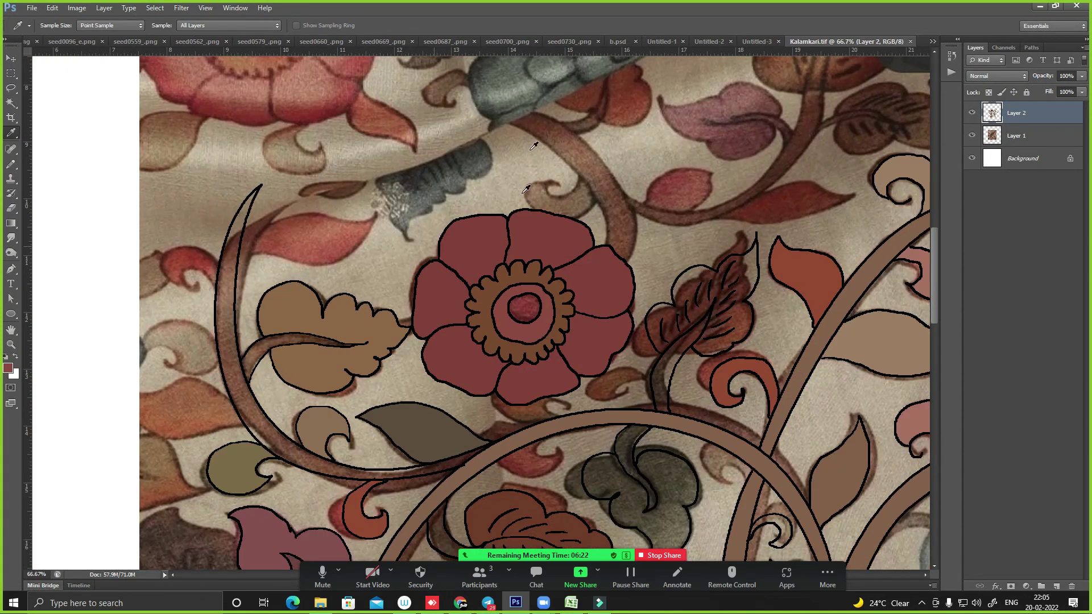
- Fill the flower's inner centre with a sampled red
key(w)
click(517, 323)
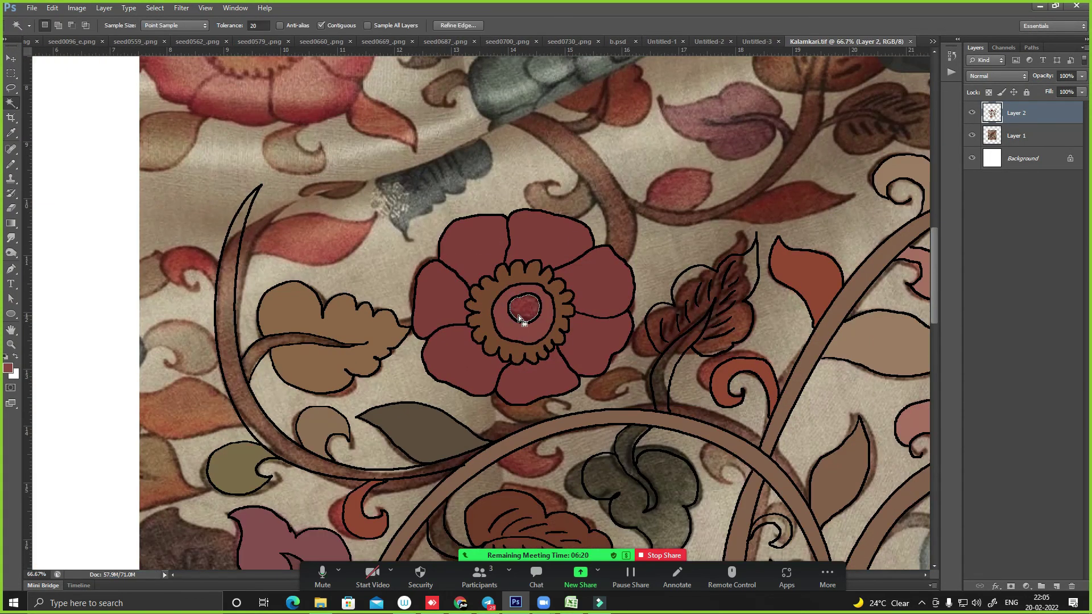
key(i)
click(515, 310)
key(alt+BackSpace)
key(ctrl+minus)
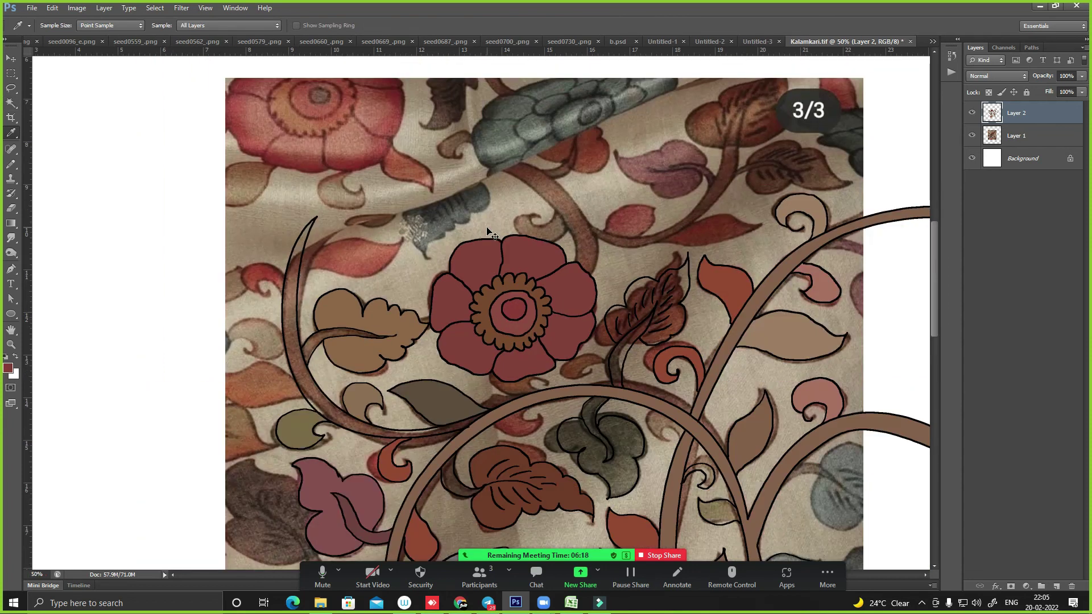
key(ctrl+minus)
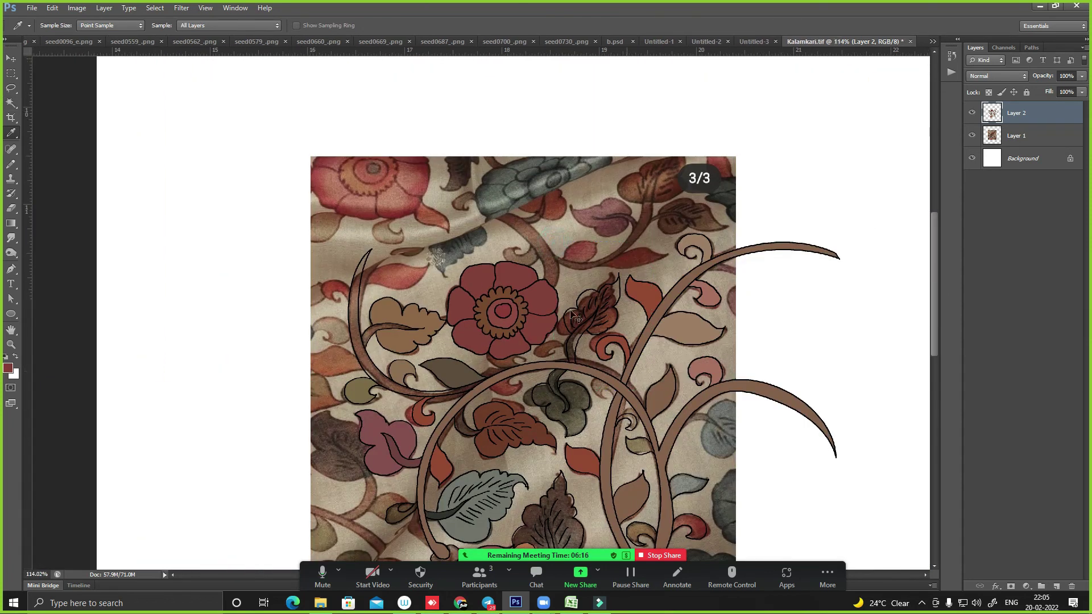
- Fill the veined leaf beside the flower with dark brown, redoing a wrong fill
key(w)
scroll(546, 266, up, 5)
click(438, 245)
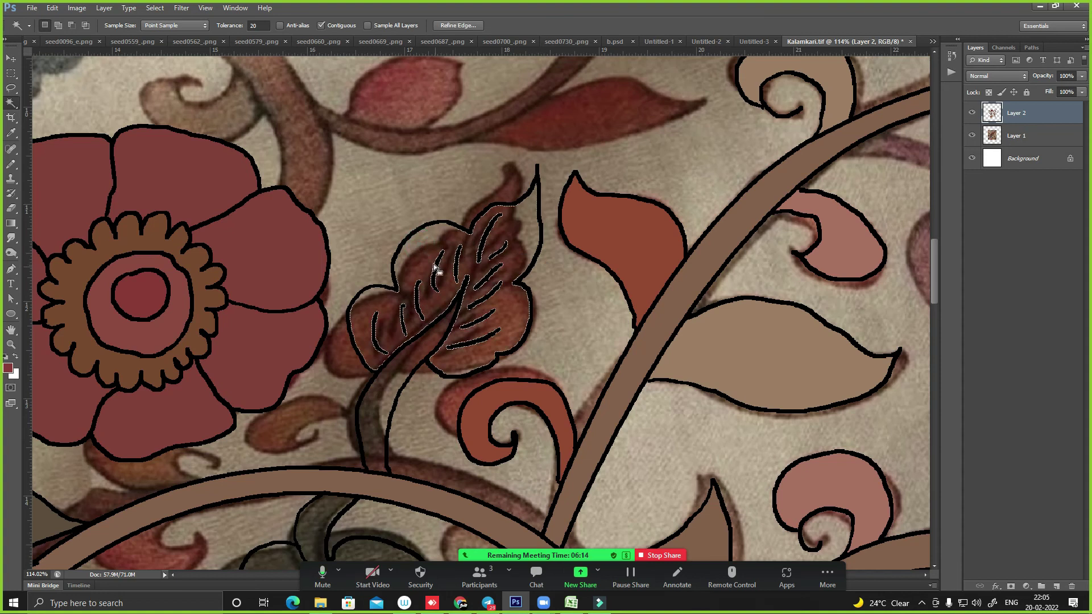
key(i)
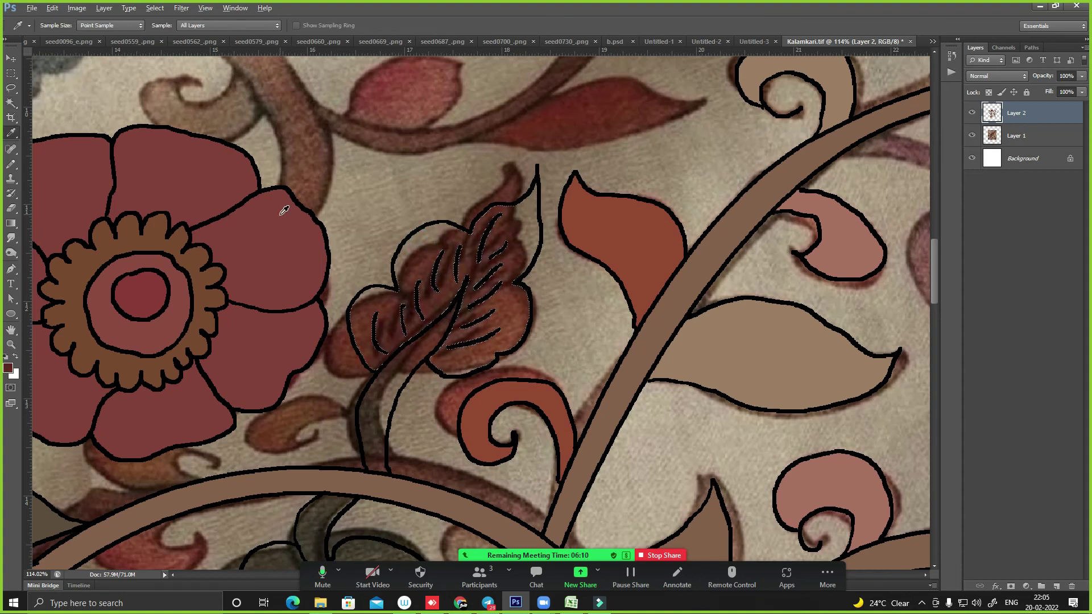
key(alt+BackSpace)
key(ctrl+z)
key(alt+BackSpace)
key(ctrl+d)
key(ctrl+minus)
key(ctrl+minus)
key(ctrl+minus)
- Fill the area inside the stem curl with a lighter grey sampled from the grey leaf
key(w)
scroll(377, 317, up, 5)
click(604, 282)
key(i)
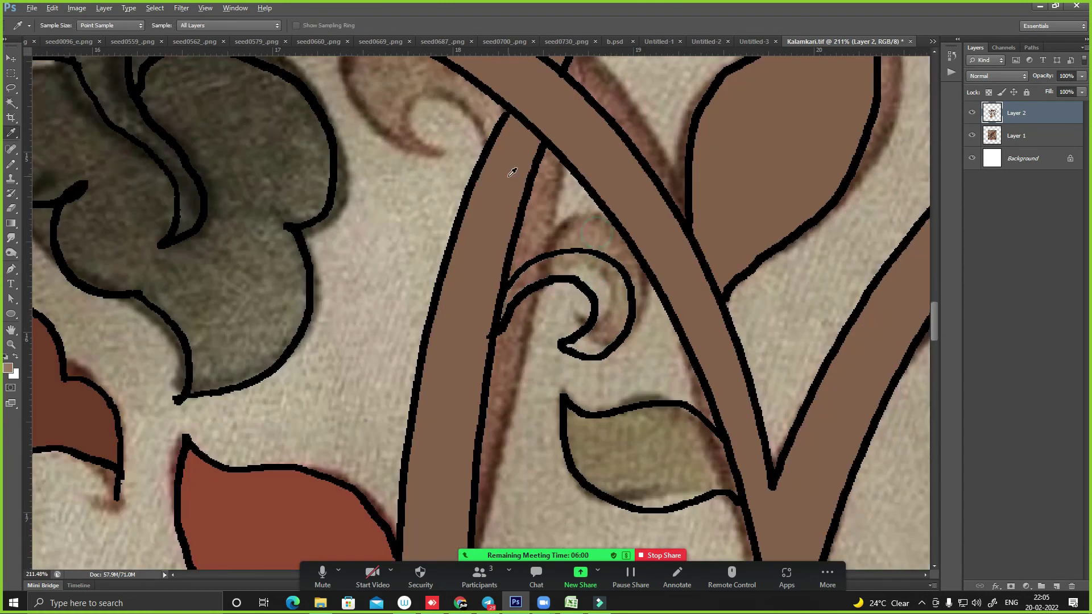
scroll(500, 182, up, 5)
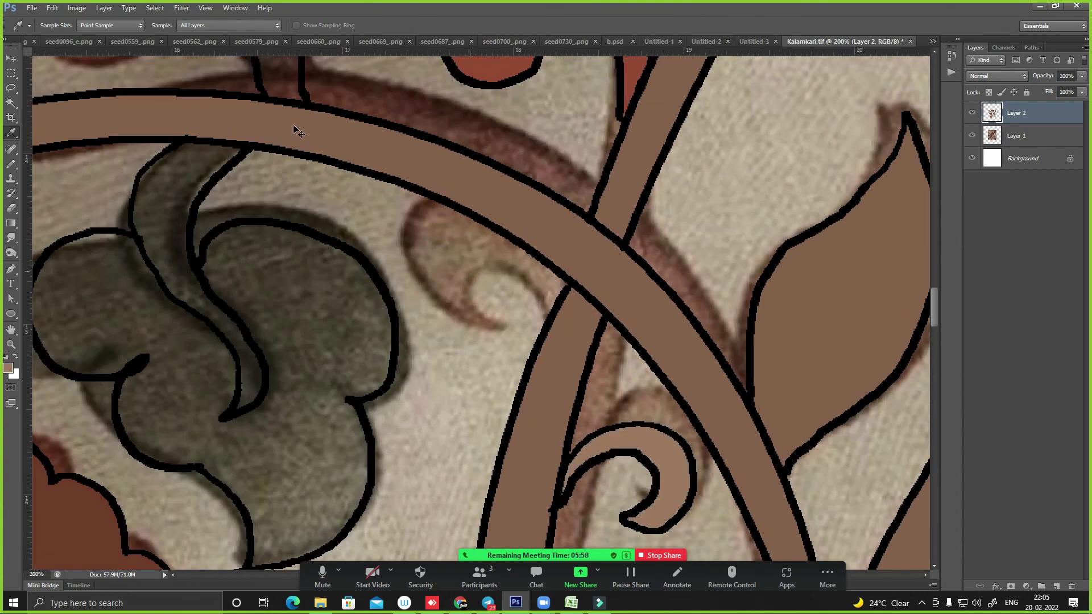
scroll(294, 128, up, 2)
drag(246, 317, 411, 356)
click(448, 346)
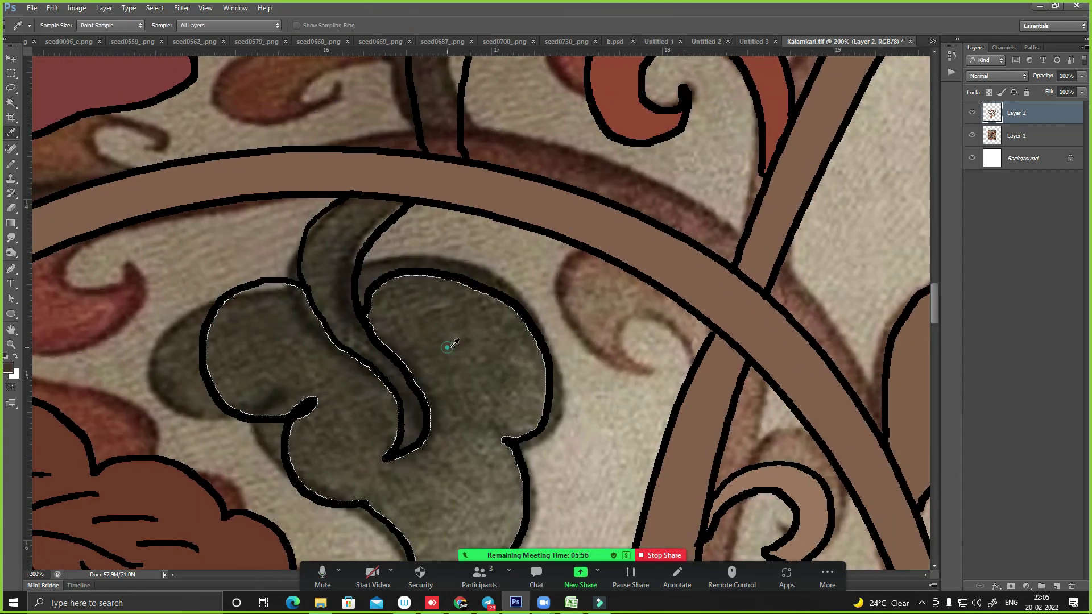
key(alt+BackSpace)
key(ctrl+z)
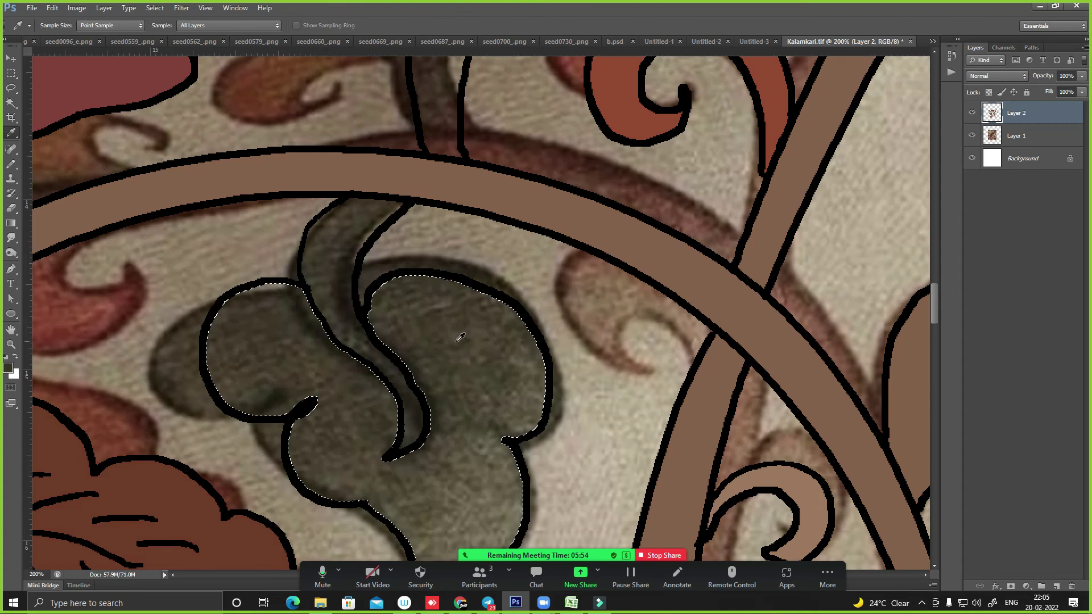
click(461, 336)
key(alt+BackSpace)
- Fill the grey leaf's dark curved stem with grey
key(w)
click(333, 243)
key(i)
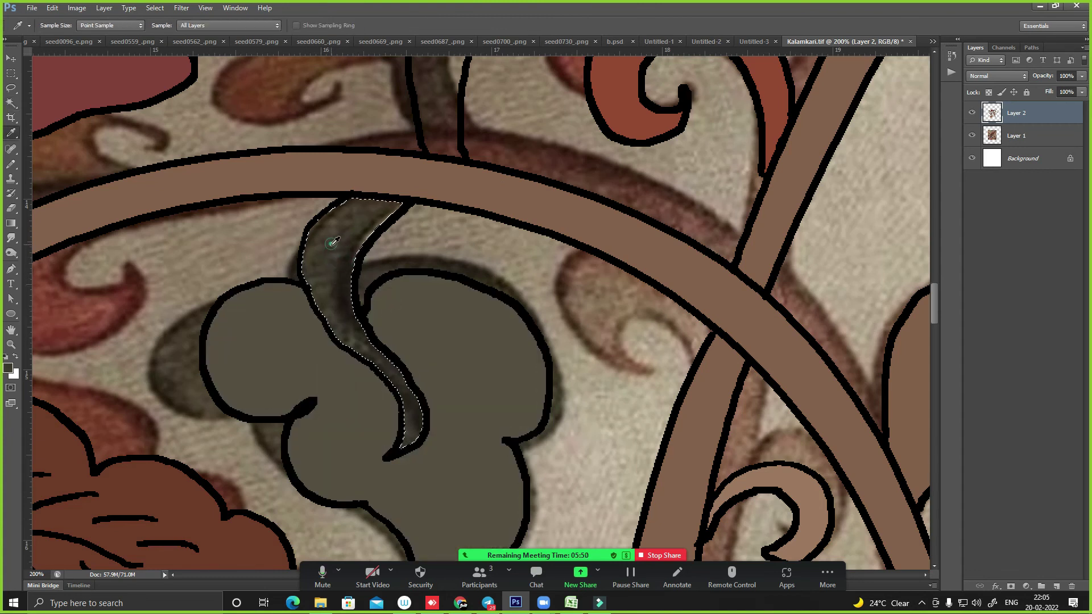
key(alt+BackSpace)
key(ctrl+d)
key(ctrl+minus)
key(ctrl+minus)
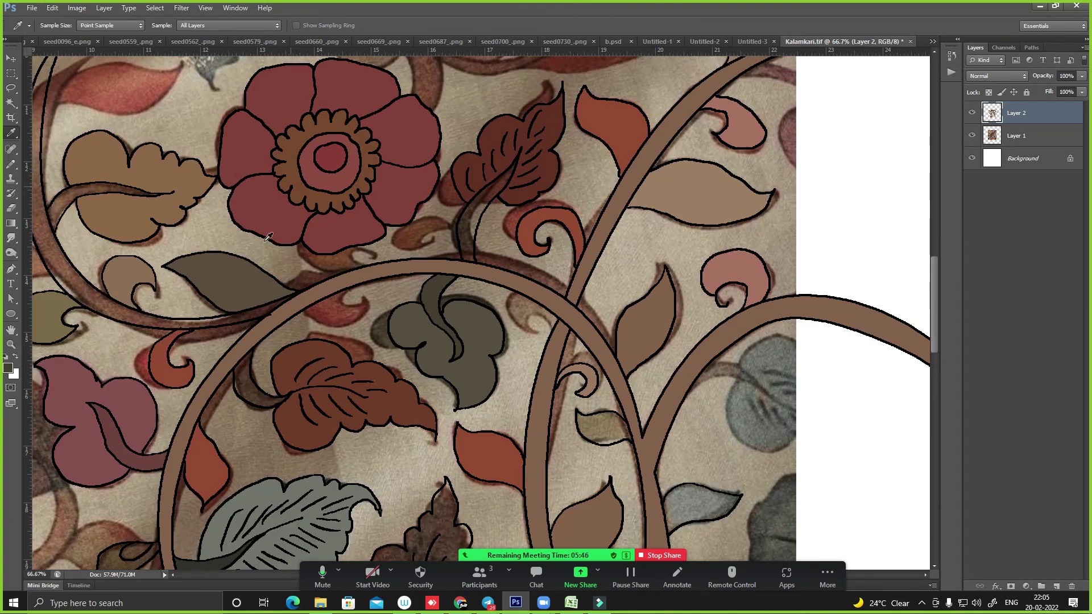
- Magic Wand-select the long curved left stem together with the small leaf stem
key(w)
click(244, 386)
key(i)
scroll(199, 358, up, 2)
scroll(199, 359, left, 3)
key(w)
click(221, 373)
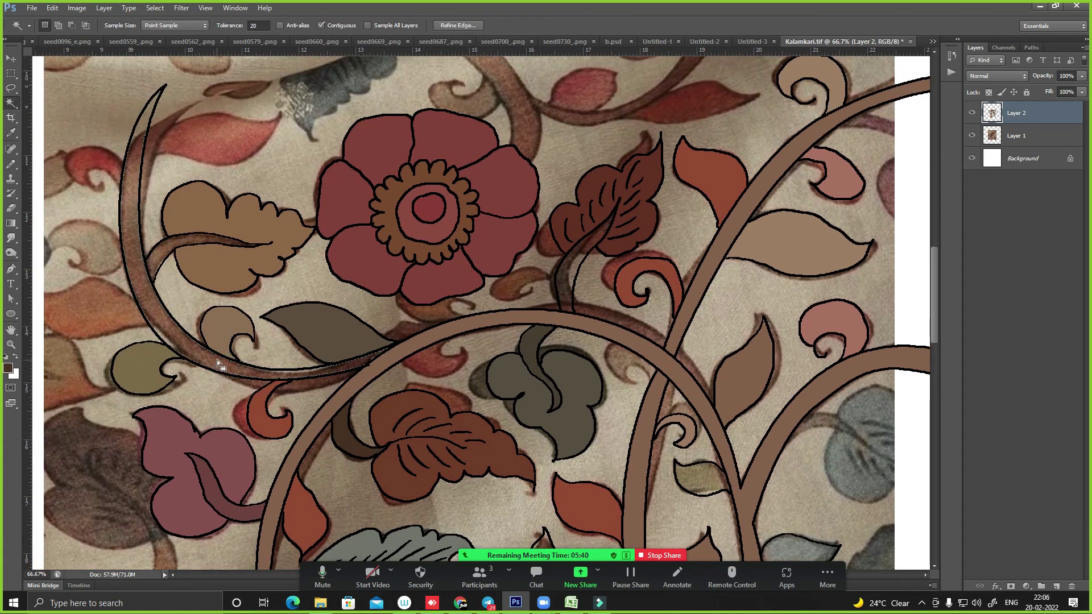
key(ctrl+d)
key(t)
click(163, 253)
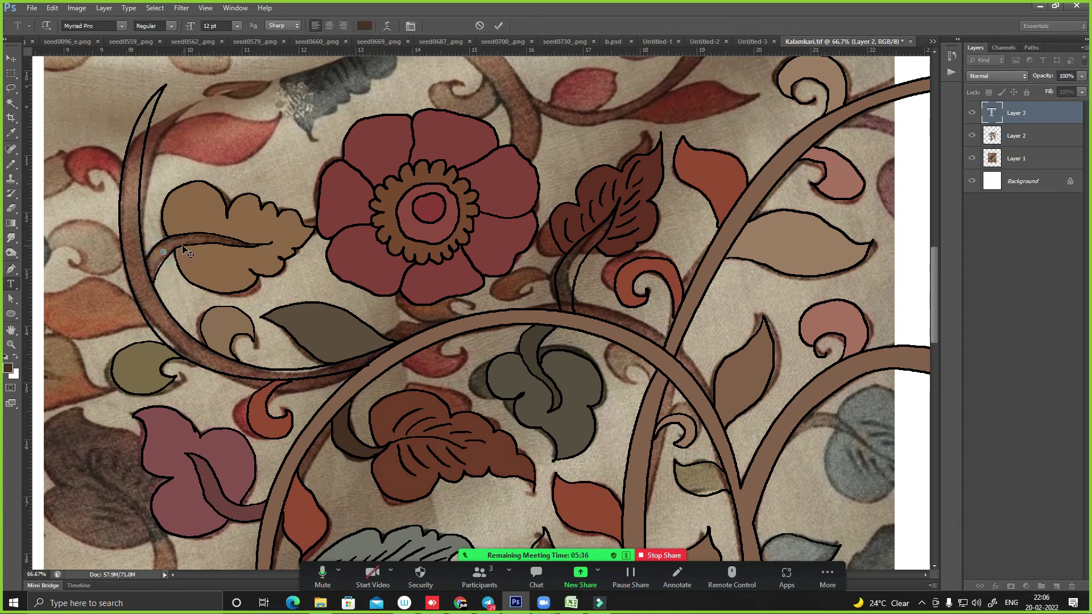
key(Escape)
key(ctrl+z)
key(r)
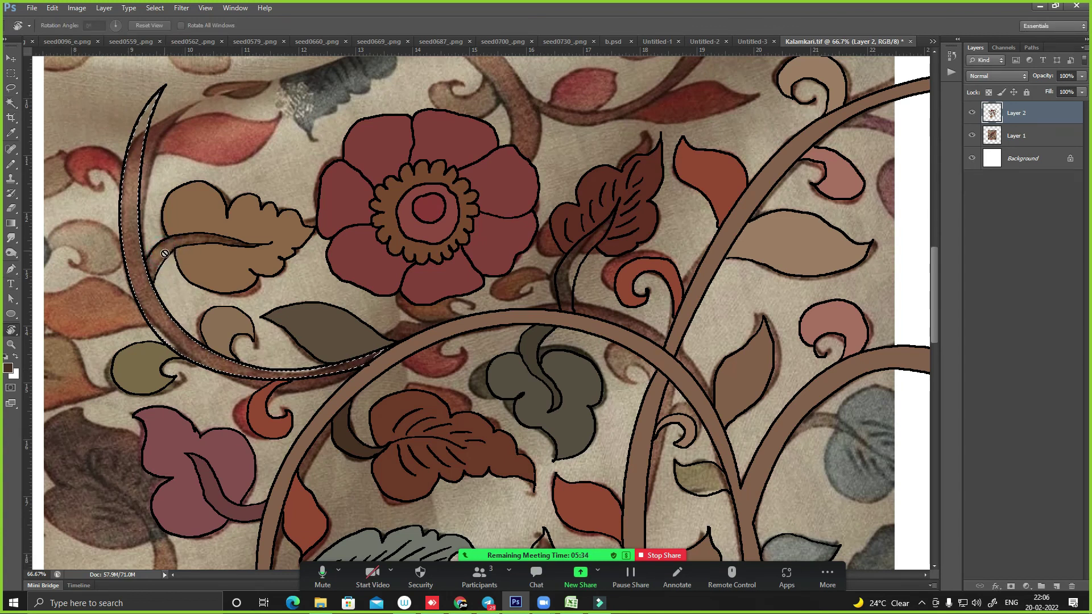
key(w)
shift+click(164, 243)
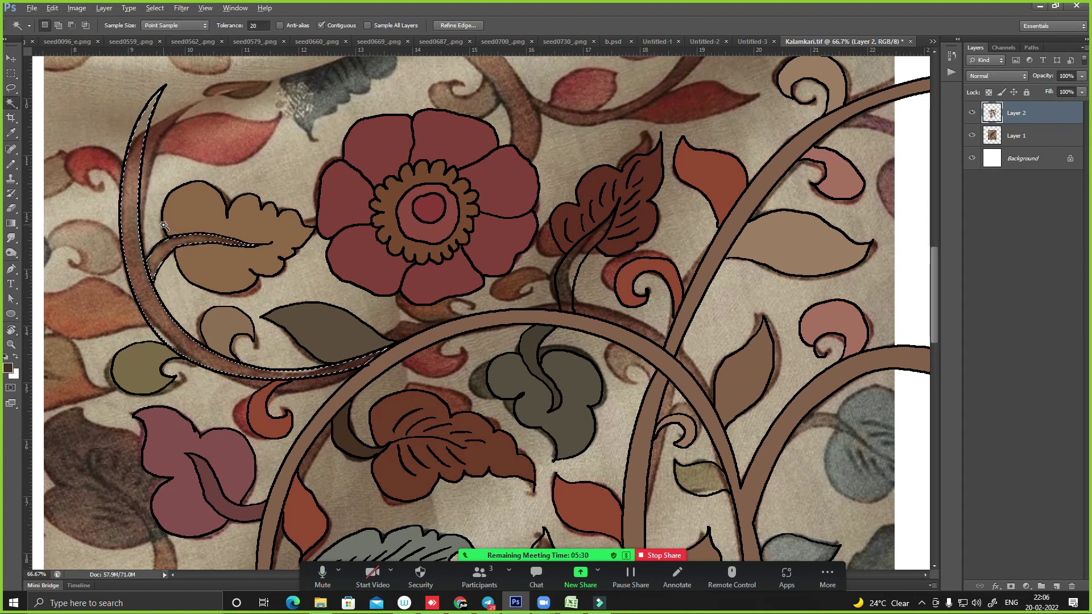
- Fill the selected stems with light brown sampled from the artwork instead of dark brown
key(alt+BackSpace)
key(ctrl+minus)
key(ctrl+z)
key(i)
click(422, 342)
key(alt+BackSpace)
key(ctrl+d)
key(ctrl+minus)
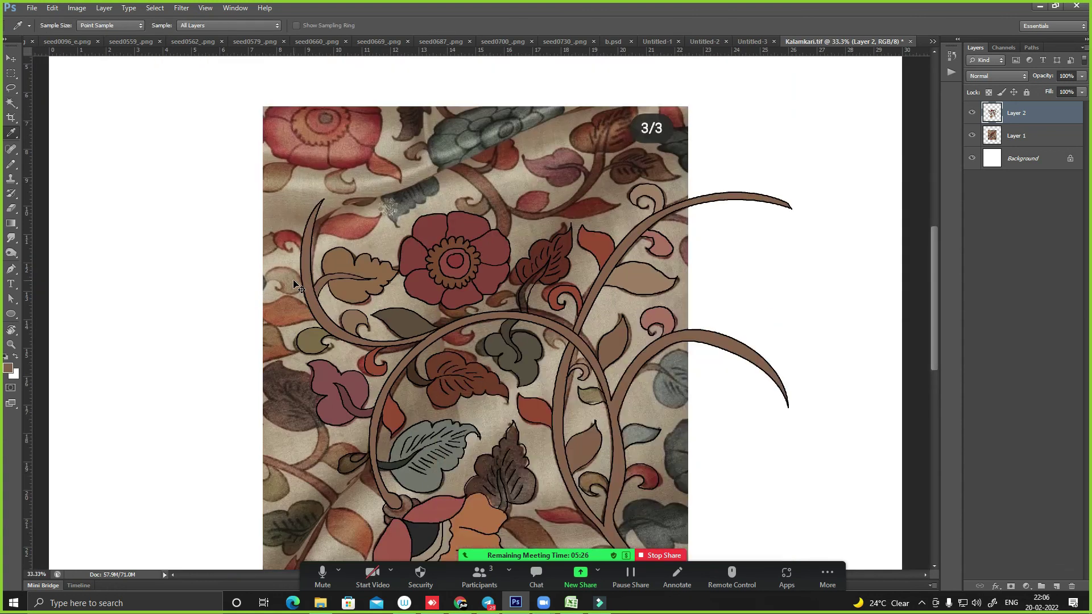
- Fill the textured leaf above the orange flower with a sampled mauve-brown
key(d)
scroll(563, 458, up, 5)
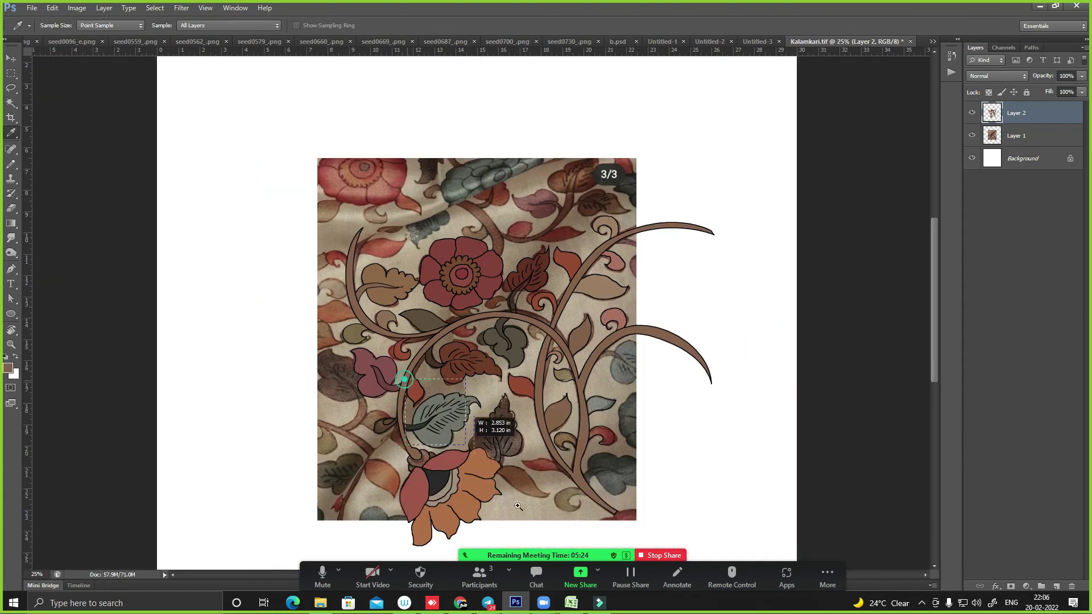
key(w)
click(622, 257)
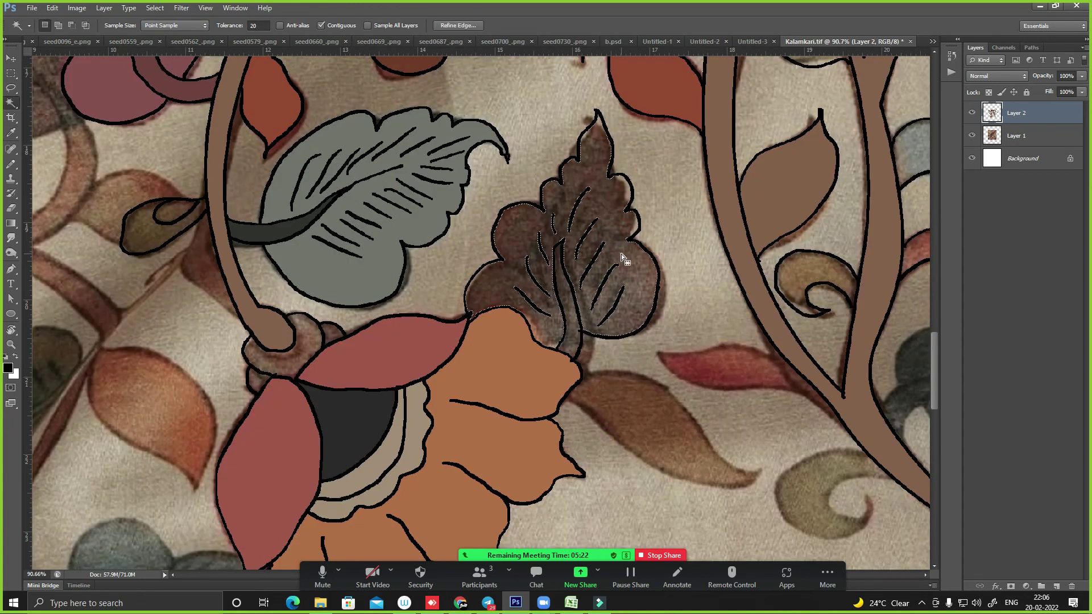
key(i)
click(580, 349)
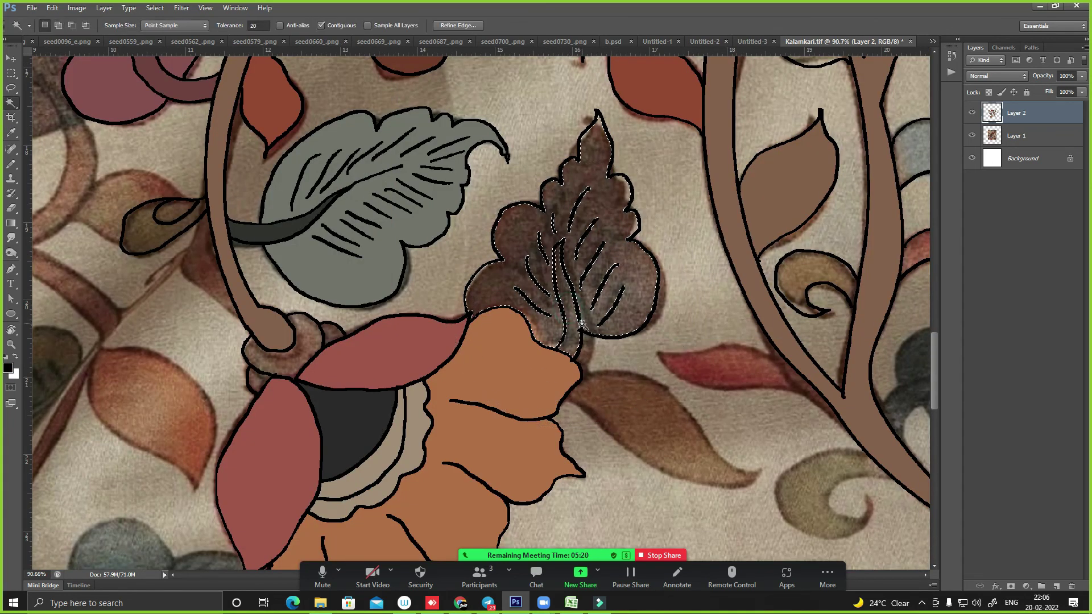
click(626, 277)
key(alt+BackSpace)
key(ctrl+d)
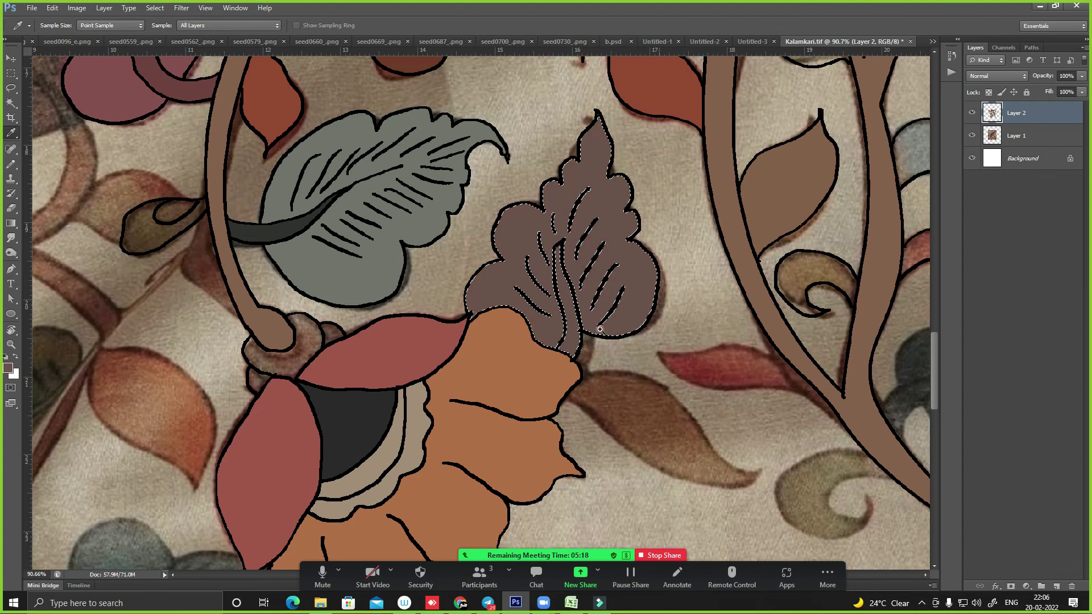
scroll(626, 316, down, 1)
scroll(626, 316, up, 2)
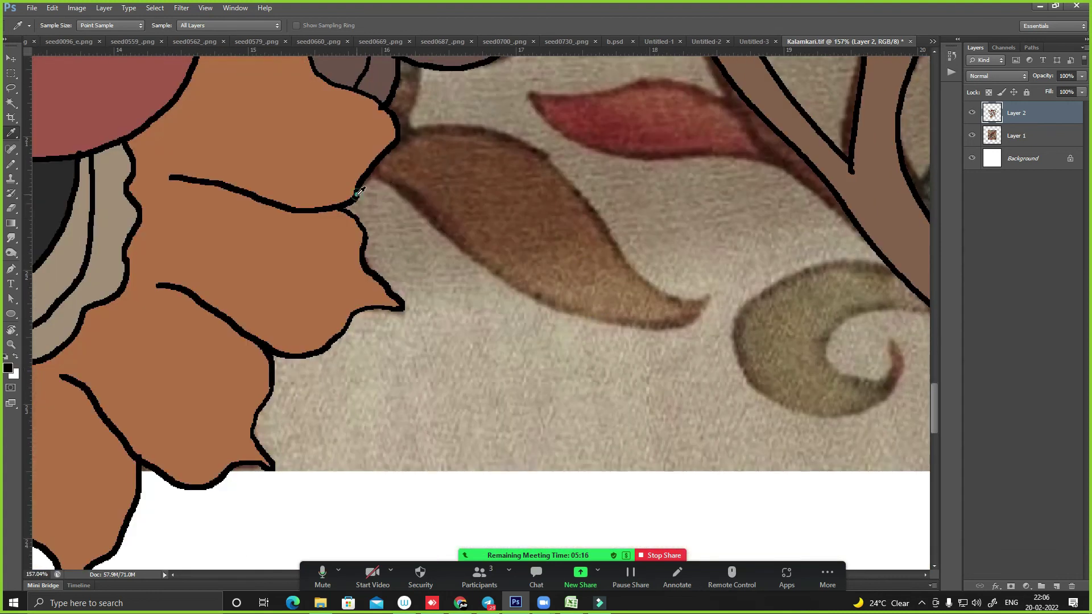
- Outline the big leaf below the flower and fill it with a darker fabric brown
key(b)
scroll(499, 232, up, 2)
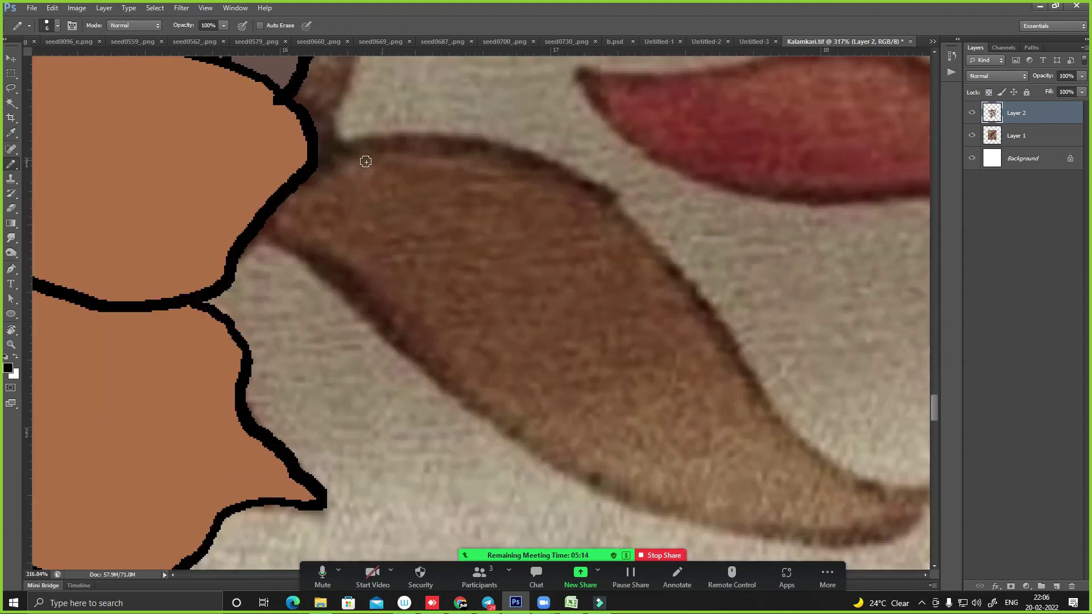
mouse_move(307, 169)
mouse_down()
mouse_move(427, 156)
mouse_move(573, 187)
mouse_move(817, 455)
mouse_move(916, 498)
mouse_up()
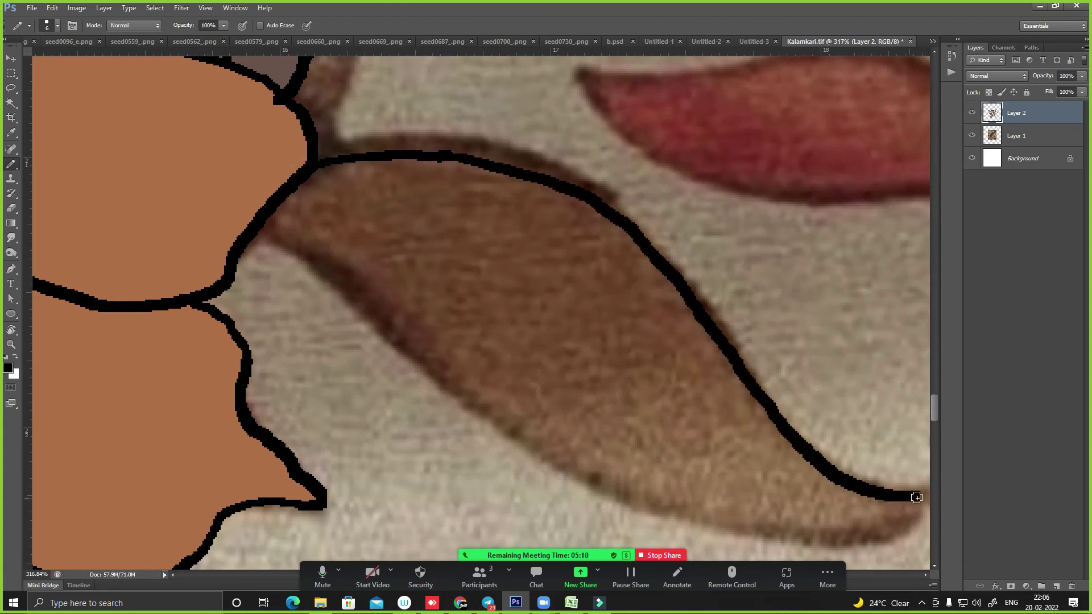
mouse_move(306, 251)
mouse_down()
mouse_move(500, 402)
mouse_move(743, 531)
mouse_move(887, 515)
mouse_up()
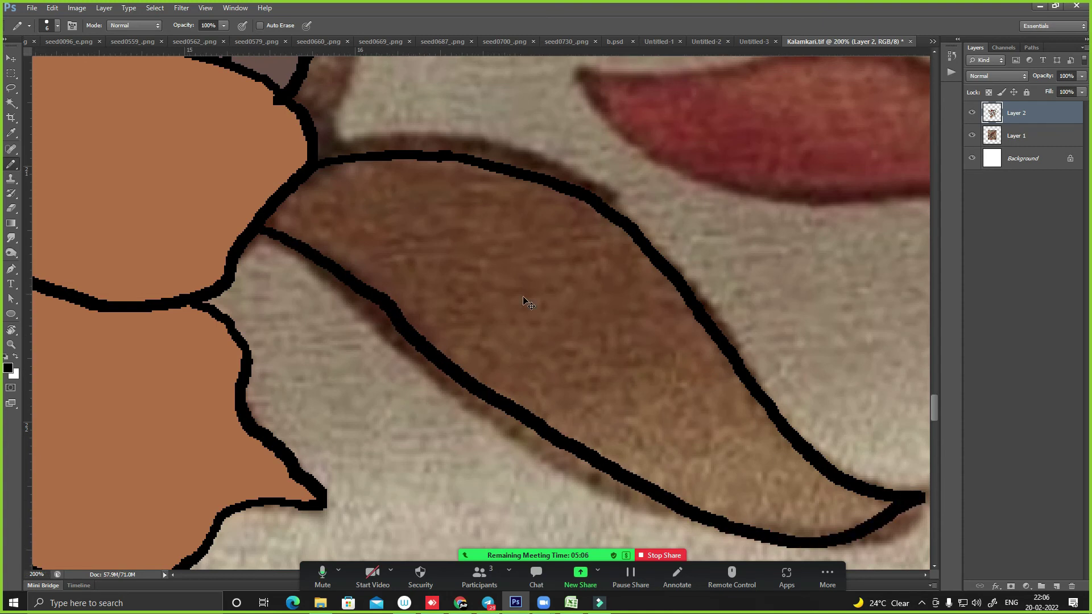
key(ctrl+minus)
key(w)
key(i)
click(494, 314)
key(alt+BackSpace)
key(ctrl+minus)
key(ctrl+minus)
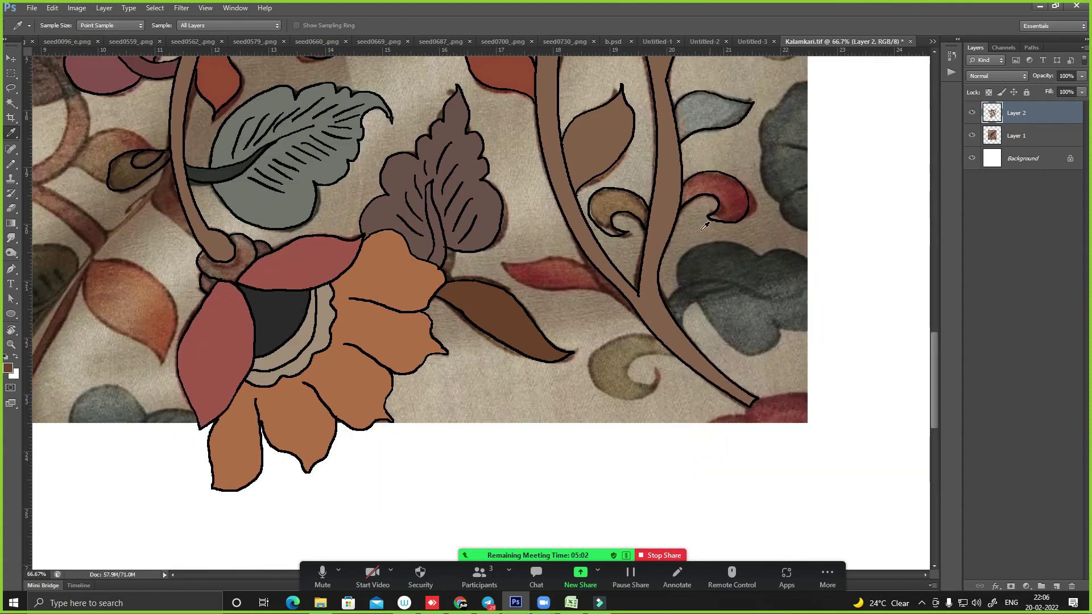
scroll(604, 258, up, 3)
- Draw a black pencil outline around the small red leaf beside the stem
key(b)
scroll(364, 262, up, 2)
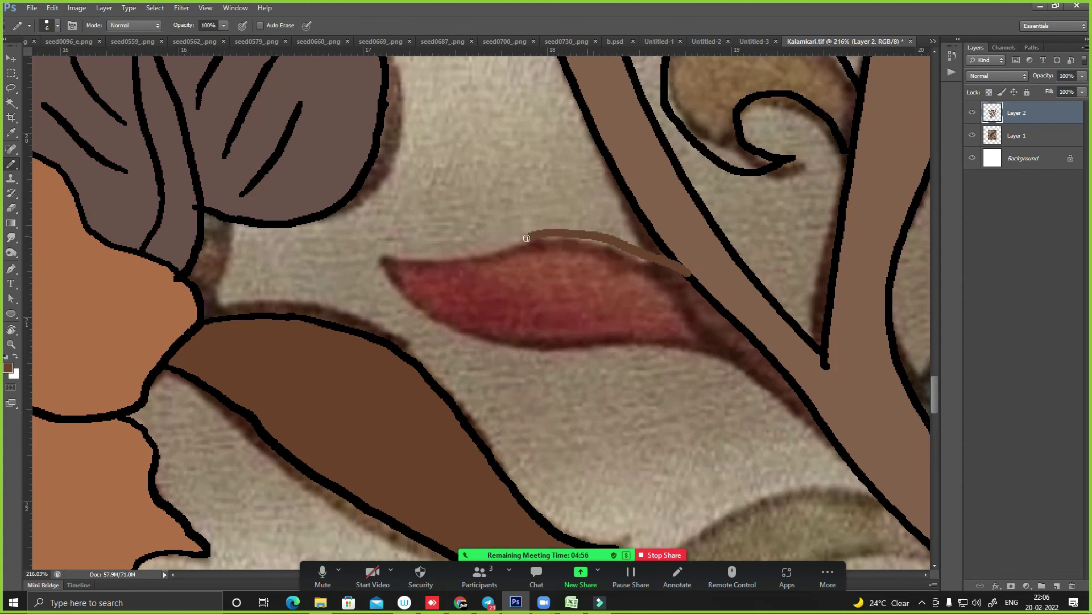
key(i)
click(678, 256)
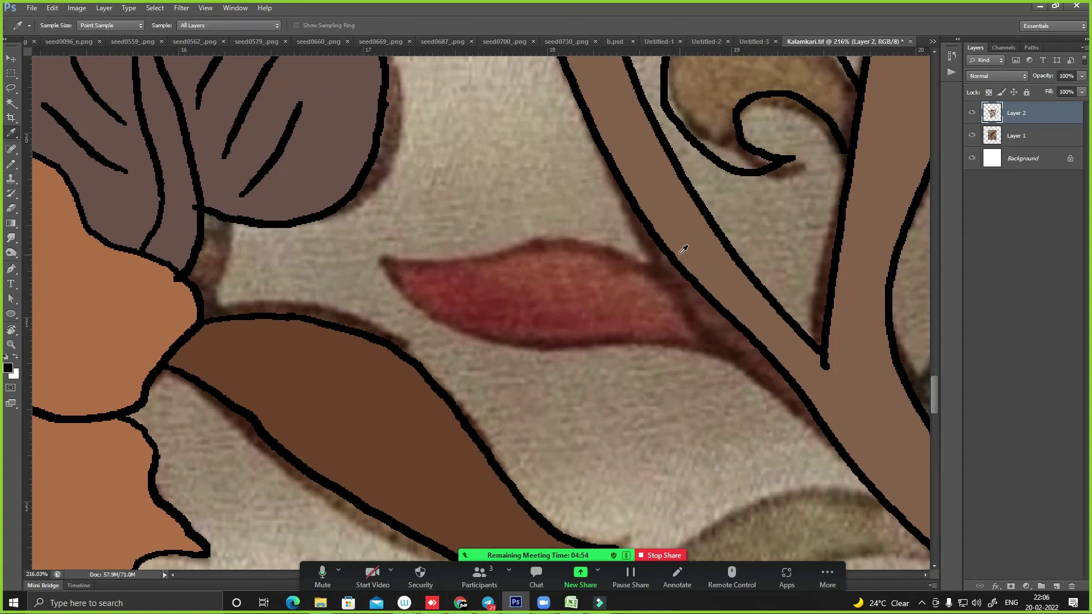
key(b)
mouse_move(681, 268)
mouse_down()
mouse_move(595, 234)
mouse_move(441, 259)
mouse_move(436, 313)
mouse_move(674, 344)
mouse_up()
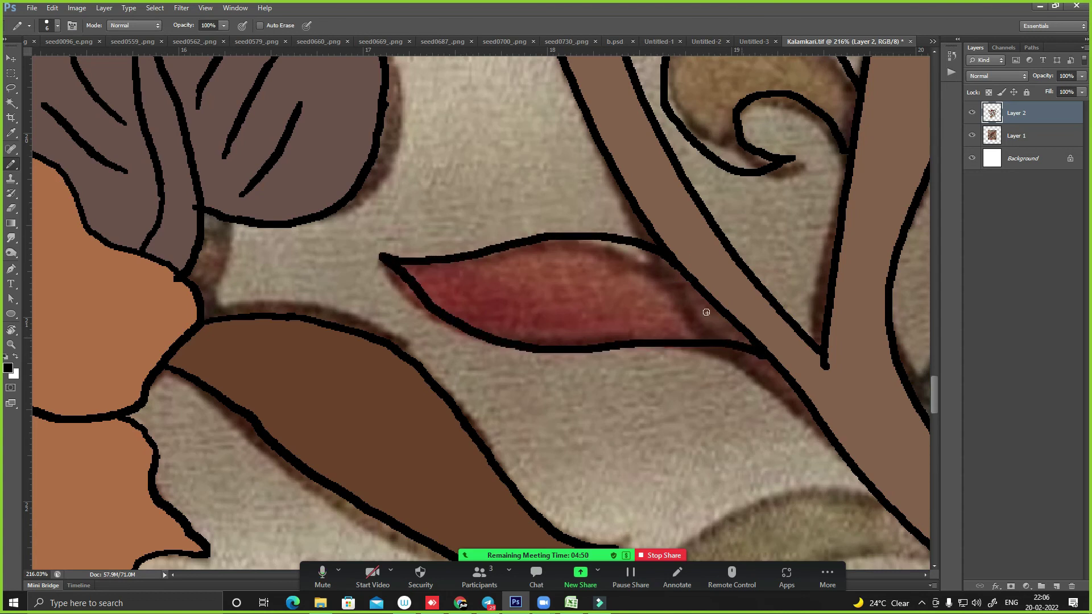
- Fill the new small leaf outline with red sampled from the fabric
key(w)
click(596, 285)
key(i)
click(569, 272)
key(alt+BackSpace)
key(ctrl+minus)
key(ctrl+minus)
key(ctrl+minus)
key(ctrl+minus)
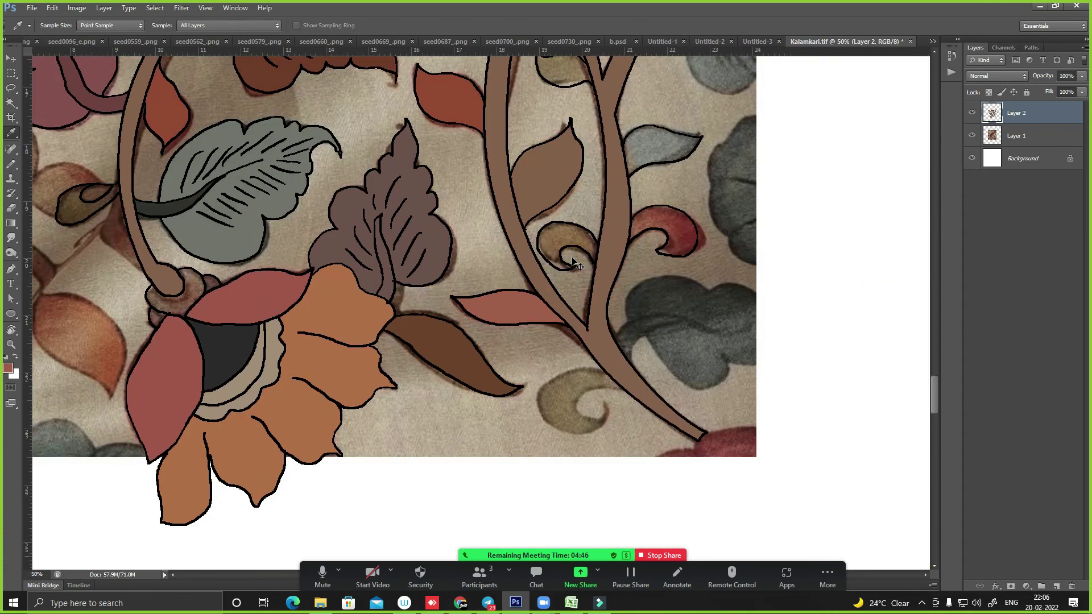
key(ctrl+minus)
key(ctrl+minus)
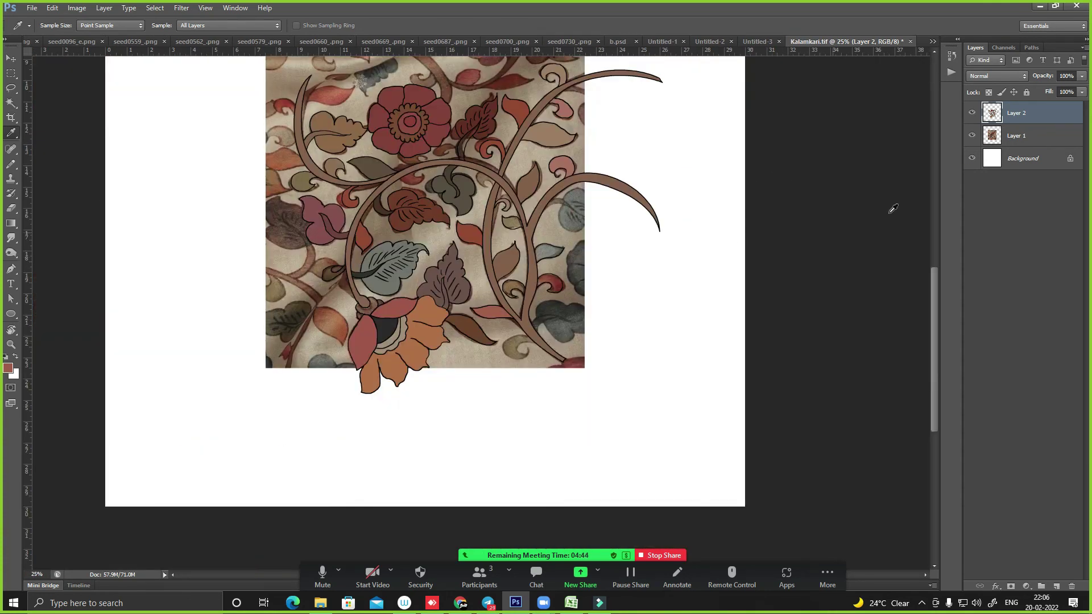
- Toggle the fabric photo to spot gaps, then fill the small blank swirls with olive
click(971, 135)
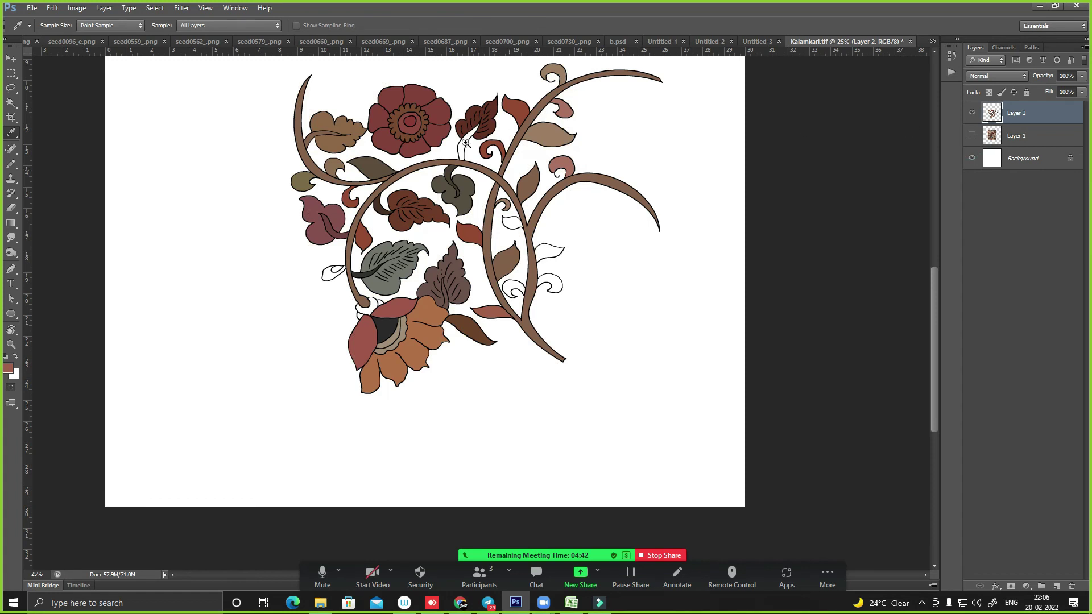
scroll(465, 143, up, 3)
click(971, 136)
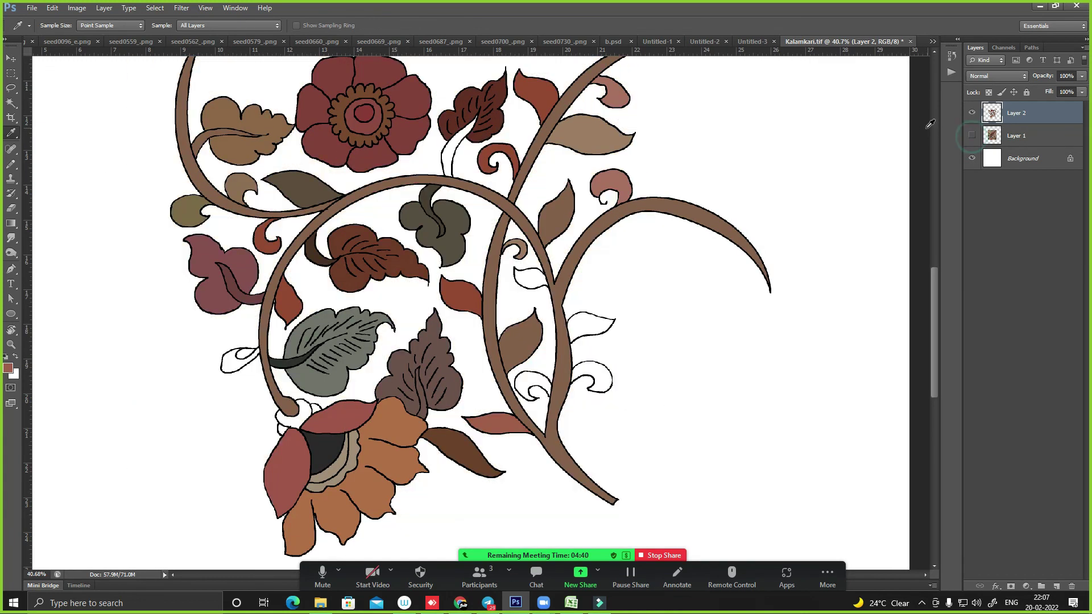
click(971, 135)
key(w)
click(532, 385)
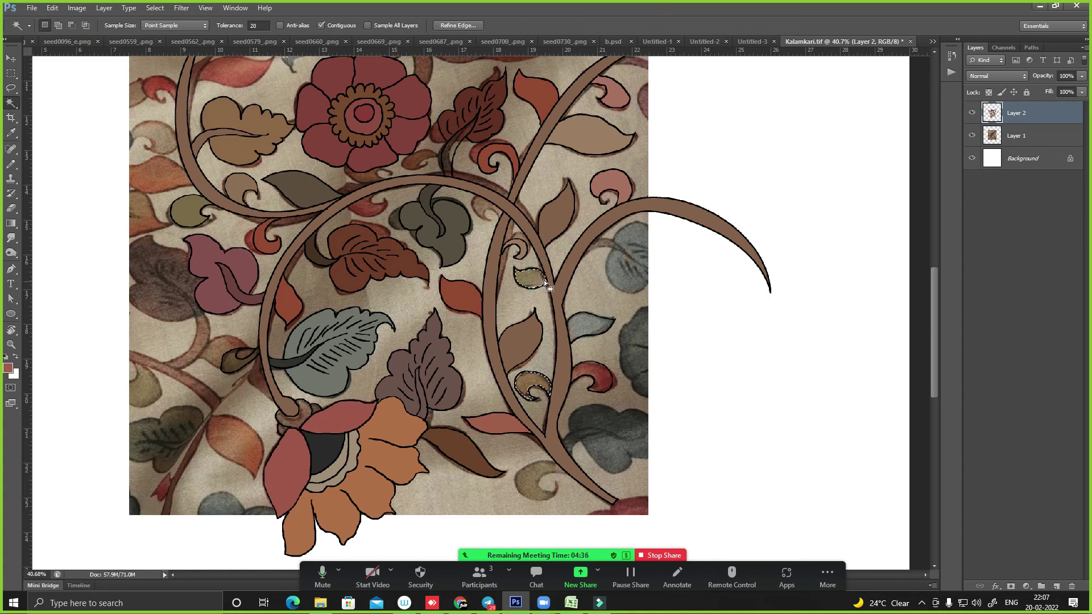
key(i)
key(alt+BackSpace)
key(ctrl+d)
- Fill the grey leaf and the red paisley with colours sampled from the fabric
key(w)
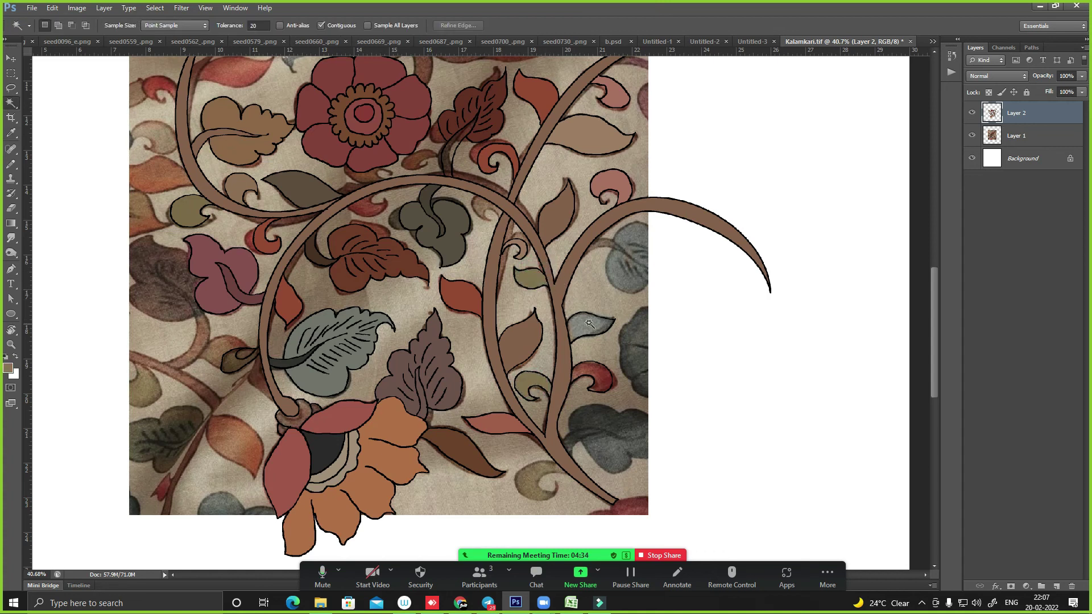
key(i)
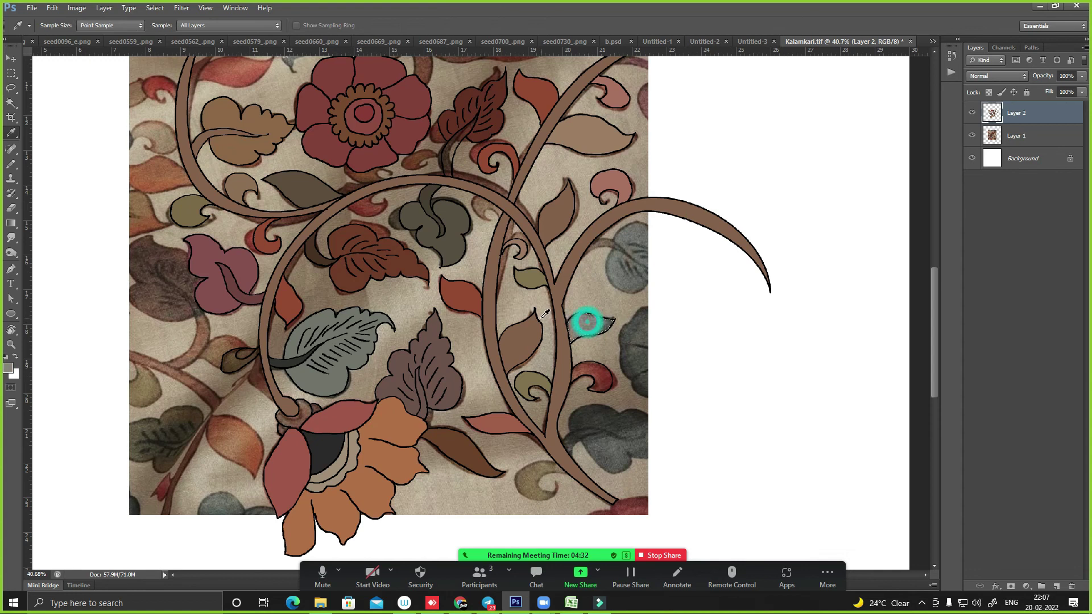
key(alt+BackSpace)
key(ctrl+d)
key(w)
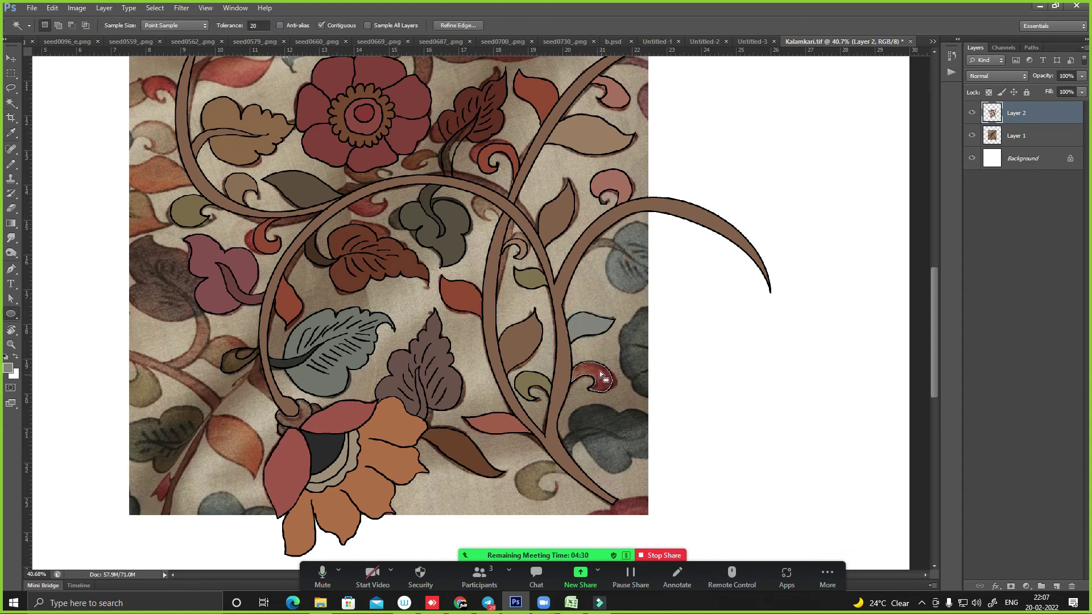
key(i)
key(alt+BackSpace)
key(ctrl+d)
scroll(512, 309, up, 5)
- Fill the blank stem with a dark brown sampled from the fabric
key(w)
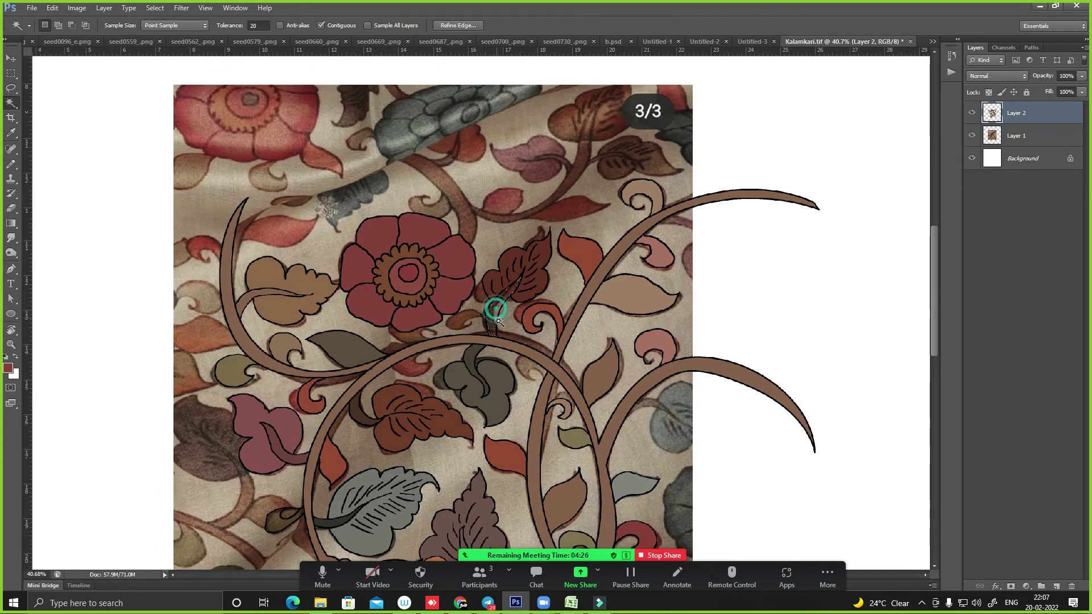
key(i)
click(491, 318)
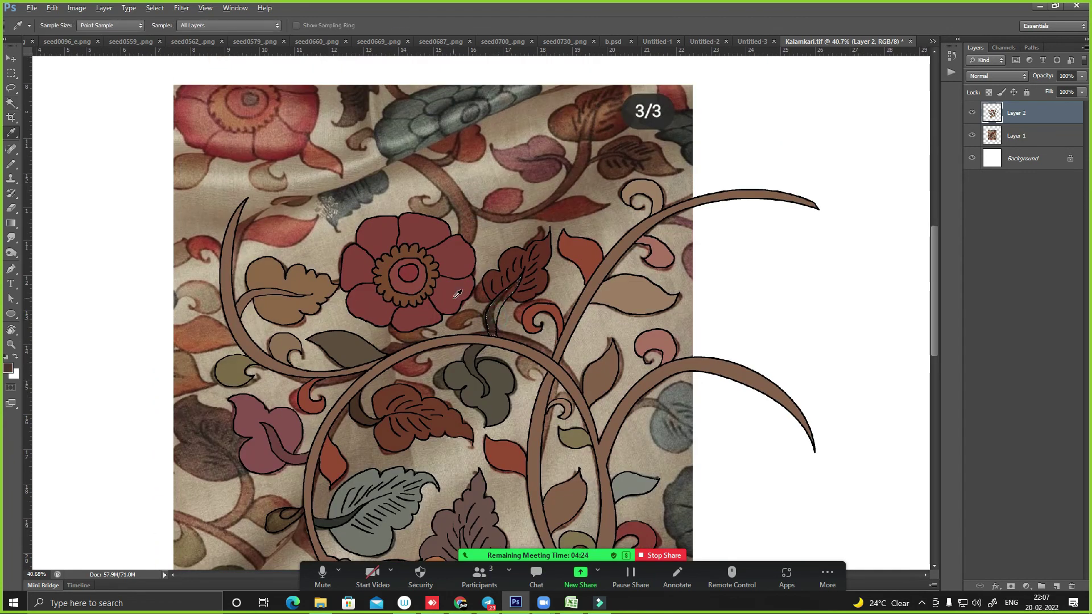
key(alt+BackSpace)
key(ctrl+d)
key(ctrl+minus)
scroll(563, 223, down, 1)
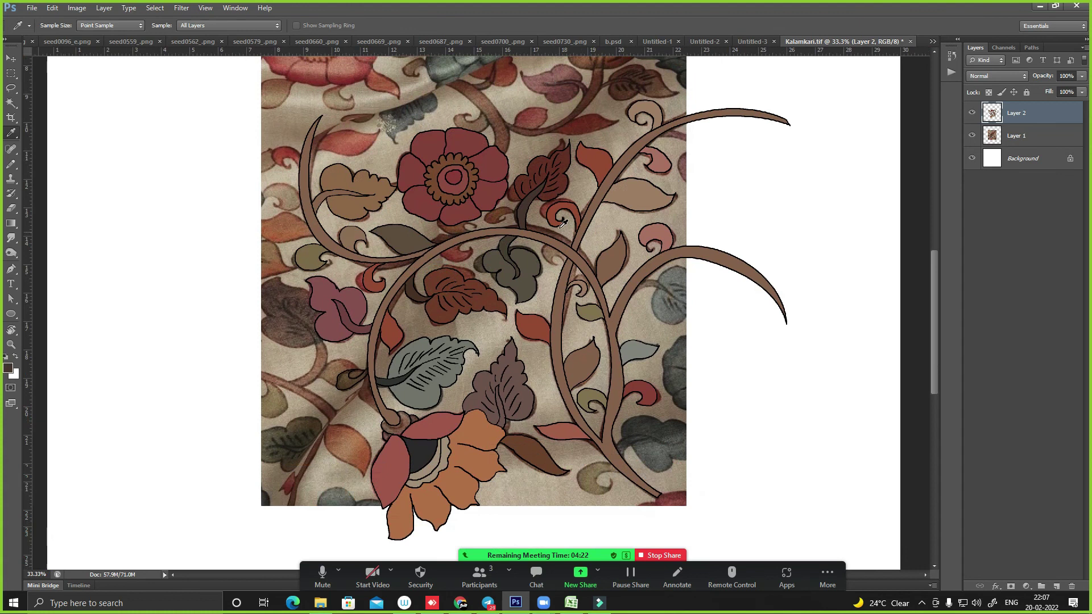
- Hide the fabric photo, zoom into the flower base and select its white gaps
key(w)
key(i)
click(344, 382)
click(972, 136)
click(972, 136)
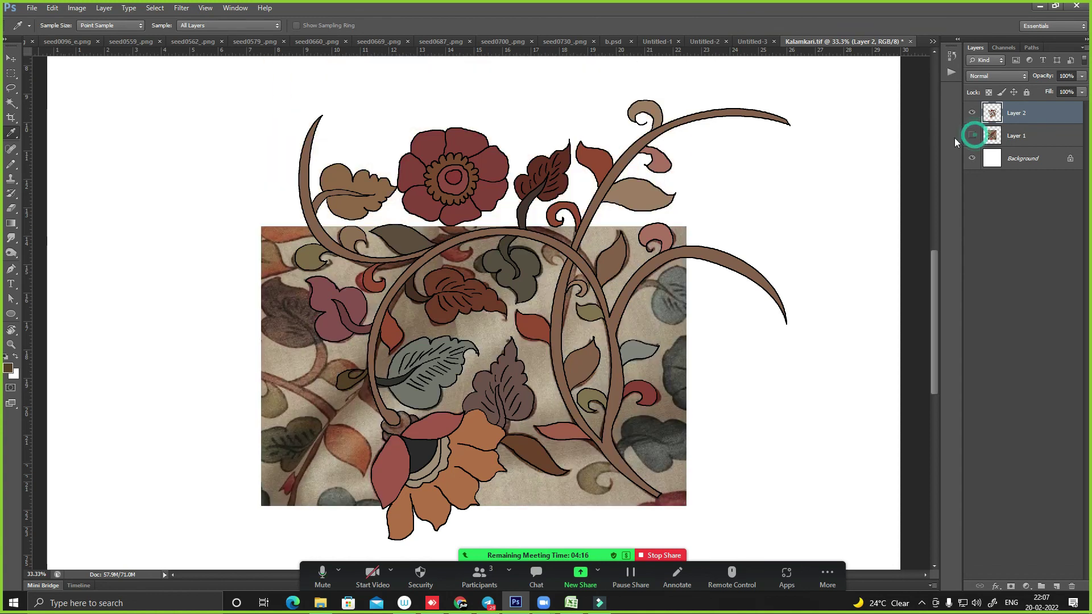
key(w)
drag(288, 342, 560, 457)
click(392, 399)
shift+click(420, 400)
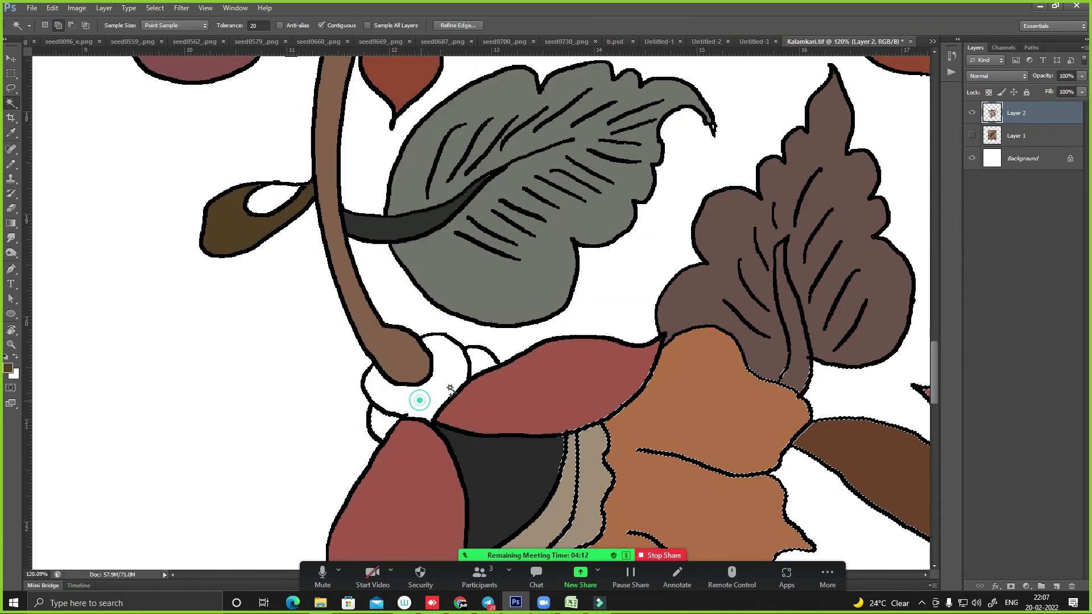
key(ctrl+d)
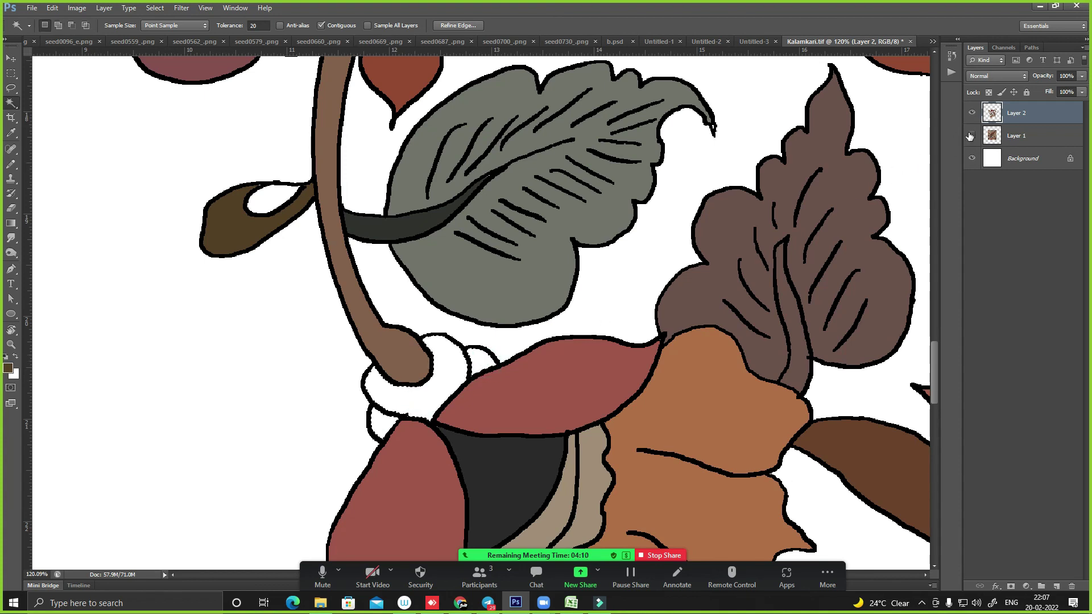
- Fill the blank ring at the flower base with a sampled brown
click(971, 135)
click(447, 359)
key(i)
click(447, 360)
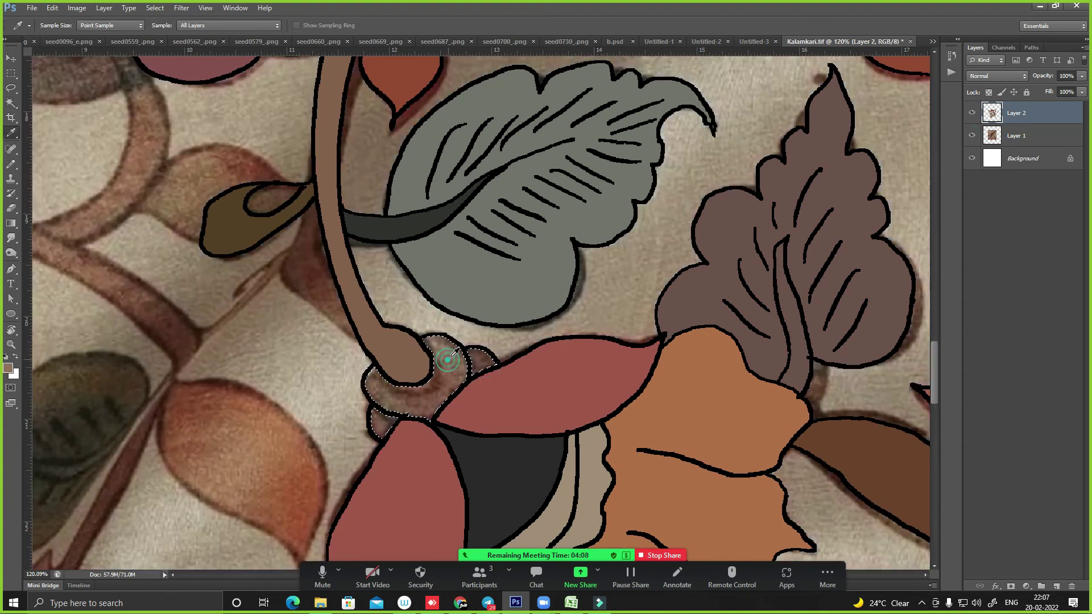
key(ctrl+d)
key(ctrl+minus)
key(ctrl+minus)
key(ctrl+minus)
key(ctrl+minus)
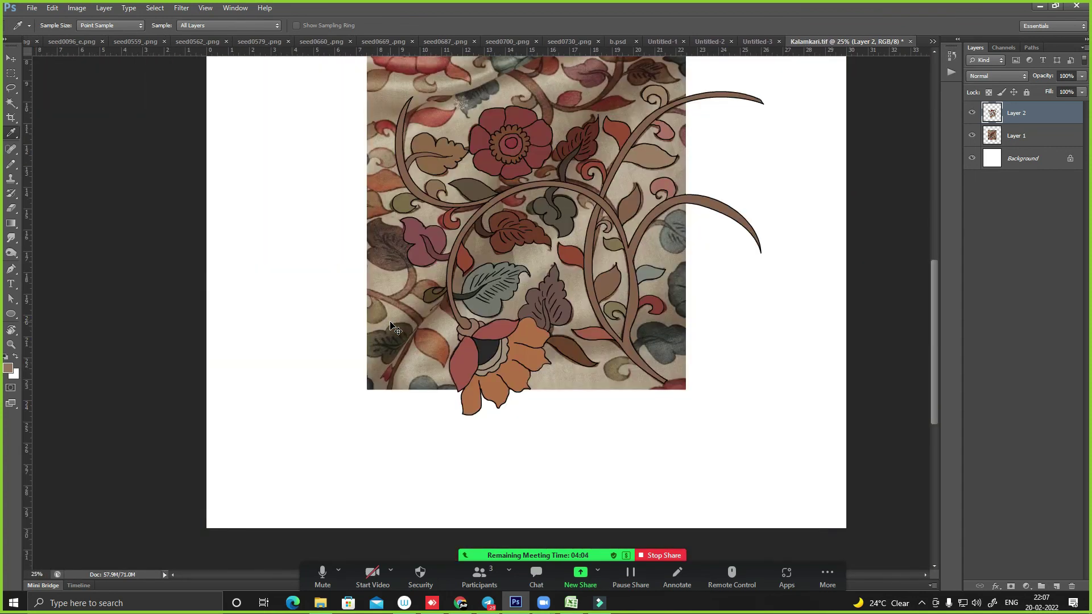
- Move the fabric photo left and the line art to its right
key(ctrl+minus)
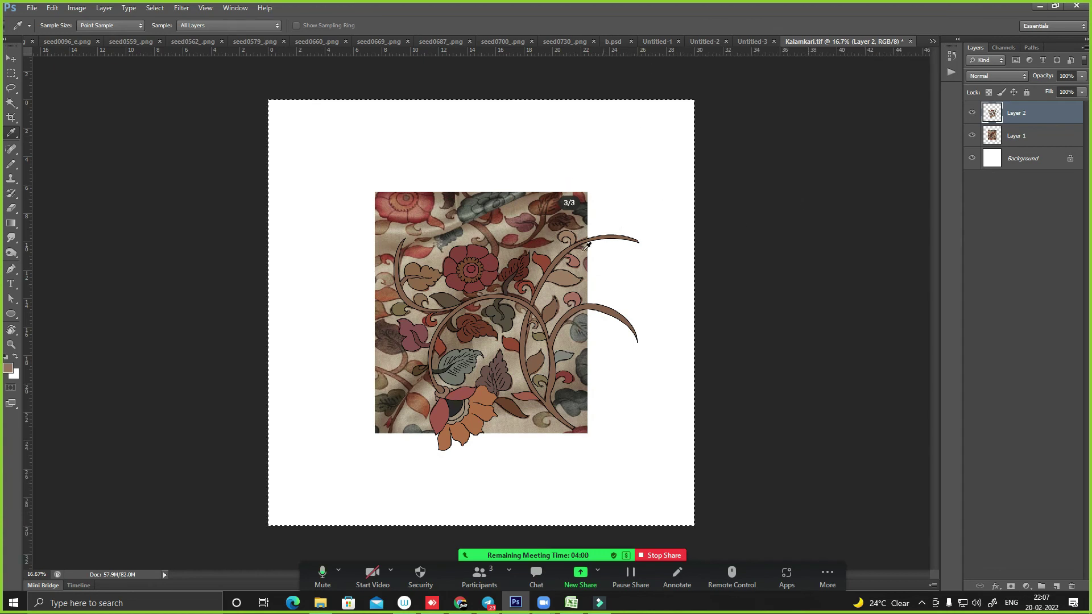
click(1011, 142)
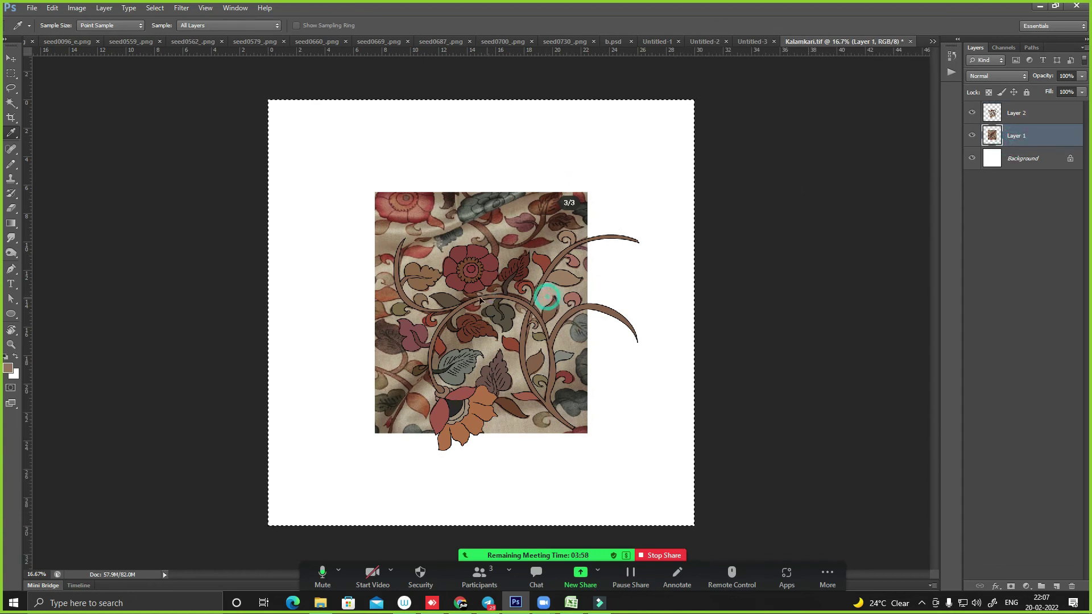
drag(479, 301, 443, 300)
click(1019, 113)
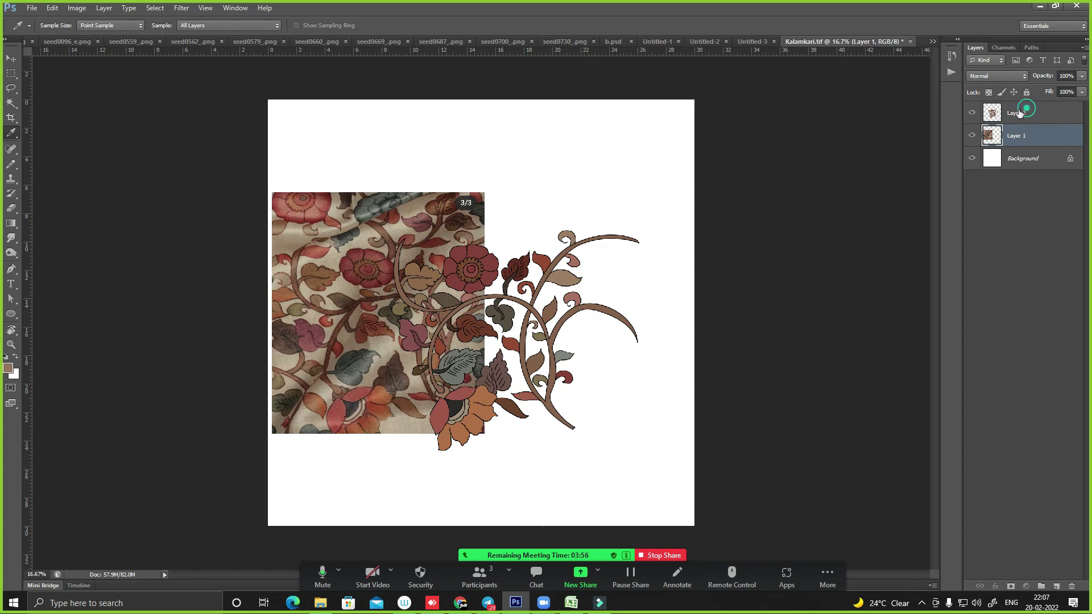
key(ctrl+t)
drag(563, 284, 615, 287)
key(Return)
key(i)
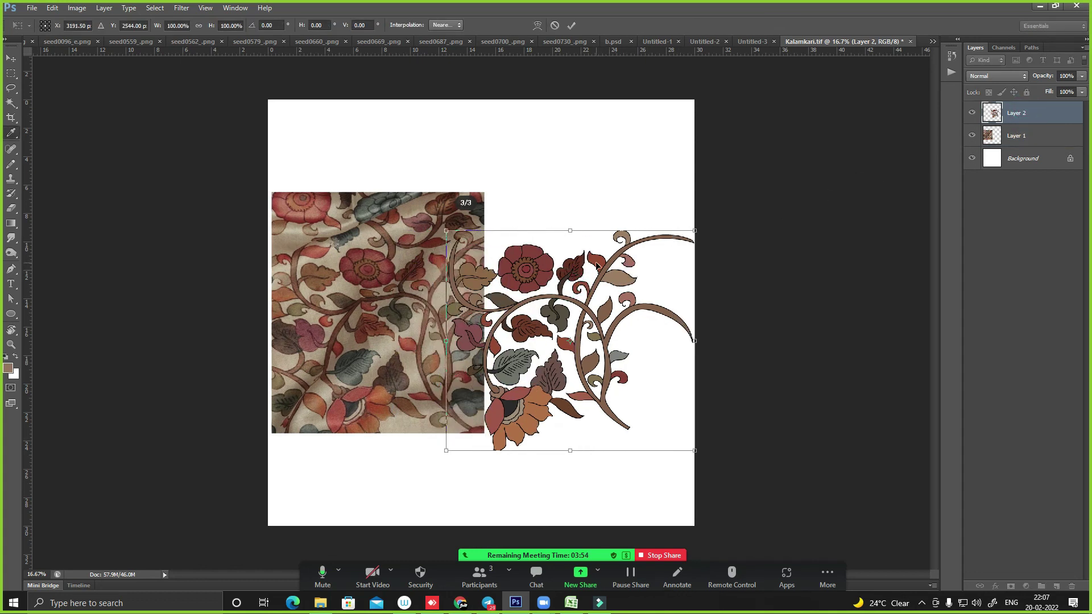
- Widen the canvas to 60 inches and reposition the line art beside the photo
key(ctrl+alt+c)
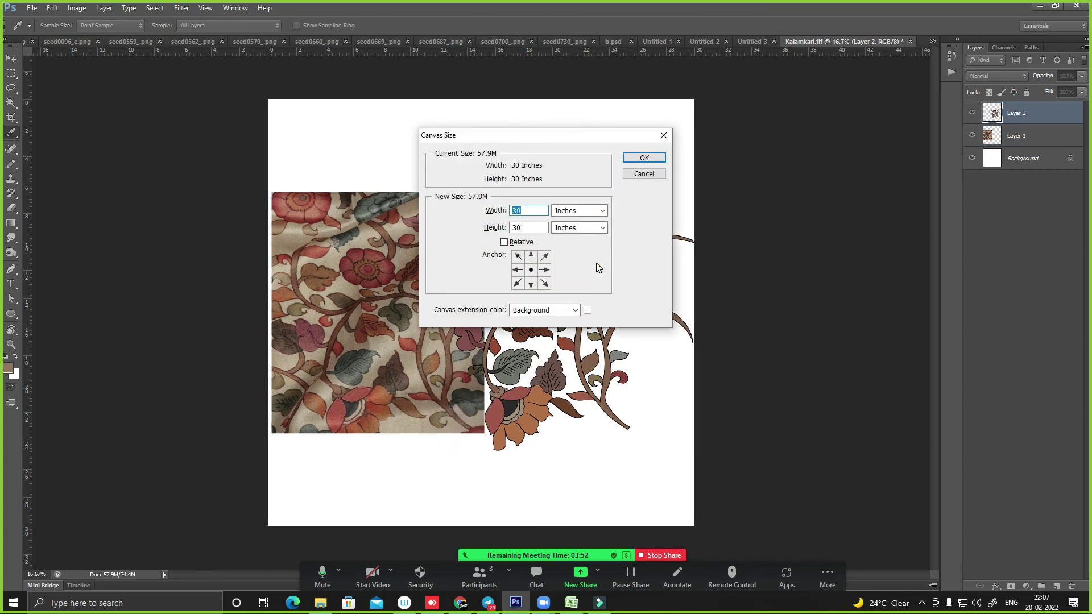
text(60)
key(Return)
mouse_move(327, 310)
mouse_down()
mouse_move(389, 289)
mouse_move(367, 277)
mouse_up()
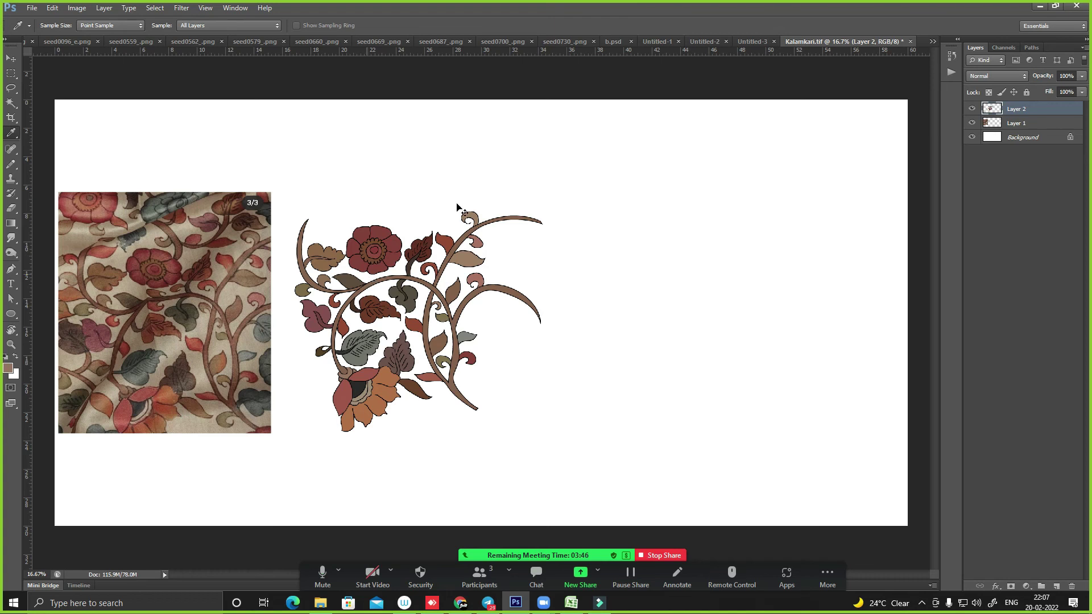
drag(456, 207, 372, 284)
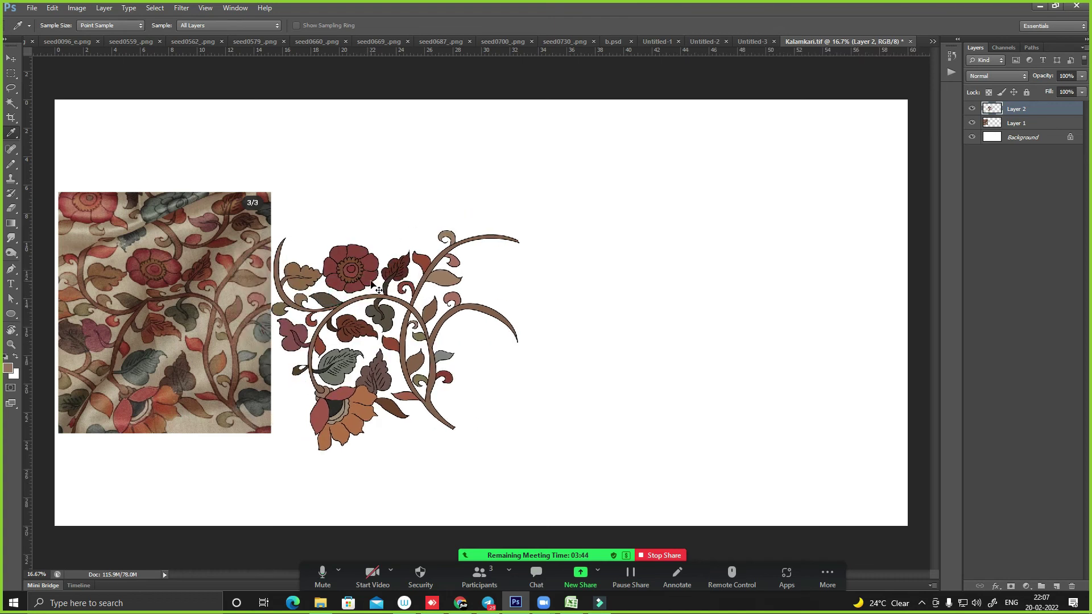
- Crop the canvas to a rectangle enclosing the photo and the line art
key(ctrl+minus)
key(m)
drag(161, 152, 512, 499)
key(alt+i)
key(p)
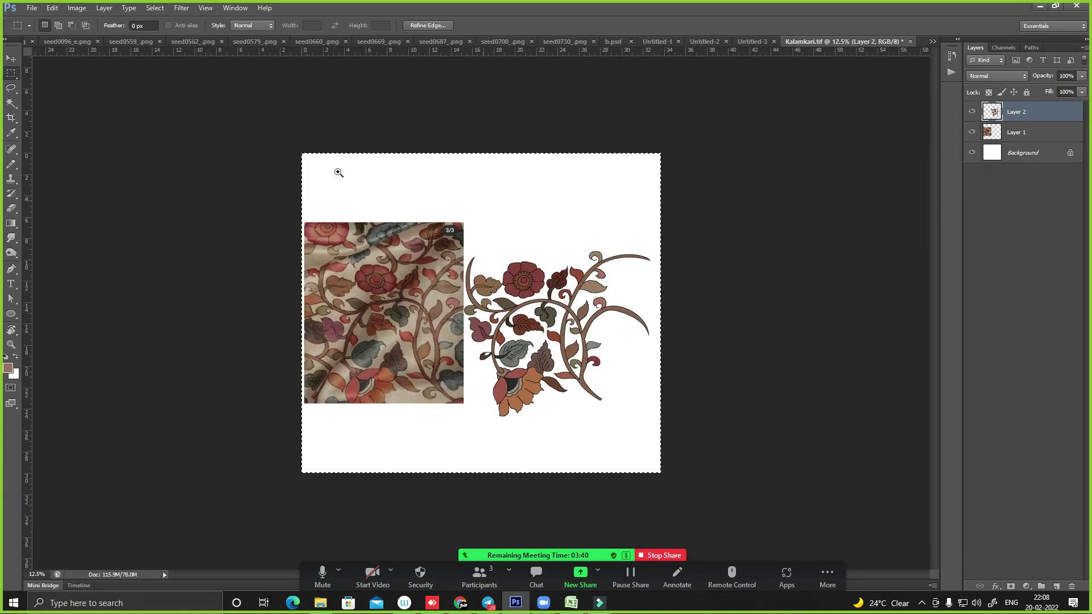
key(ctrl+0)
drag(650, 184, 679, 418)
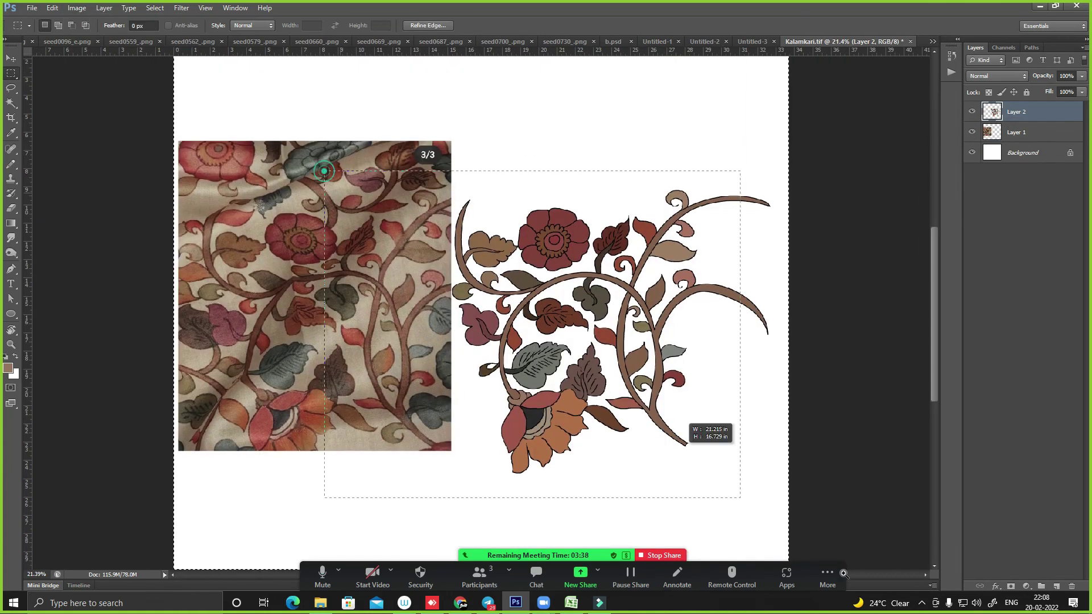
key(ctrl+plus)
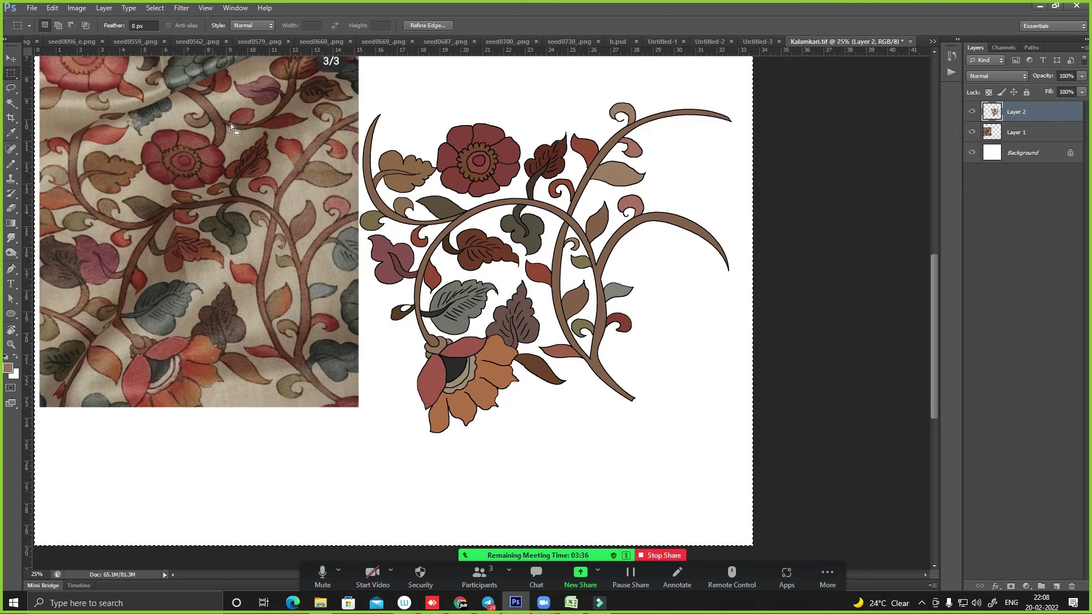
scroll(403, 158, up, 5)
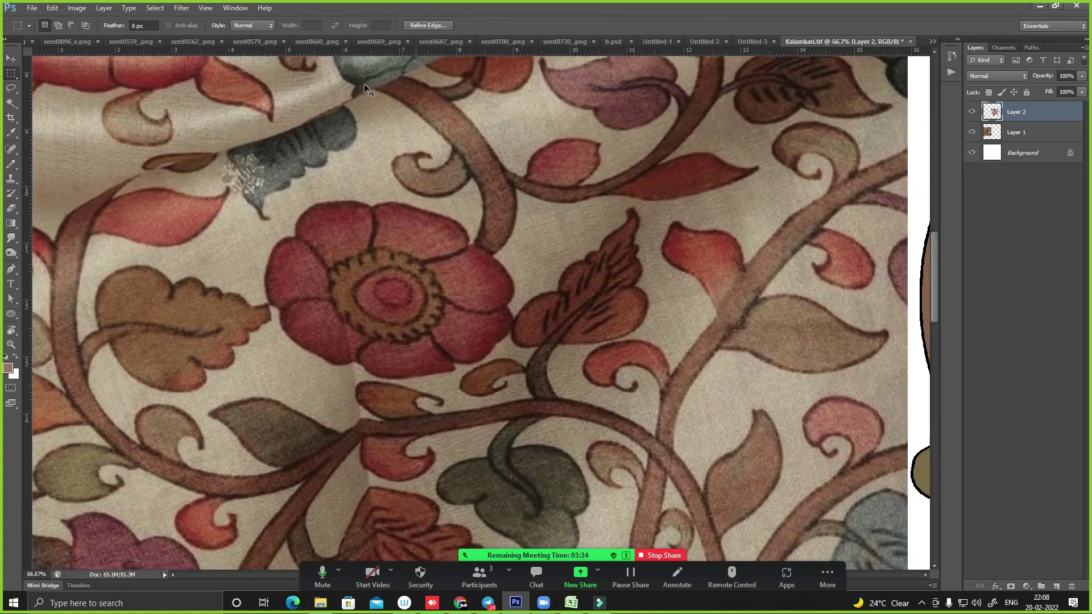
key(ctrl+minus)
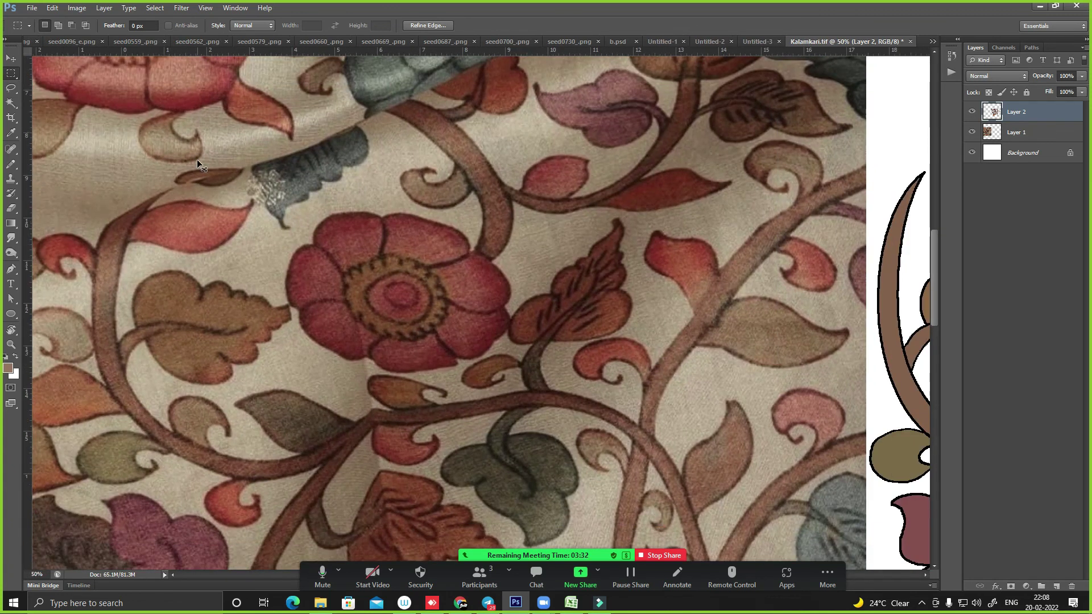
key(ctrl+minus)
key(ctrl+minus)
key(w)
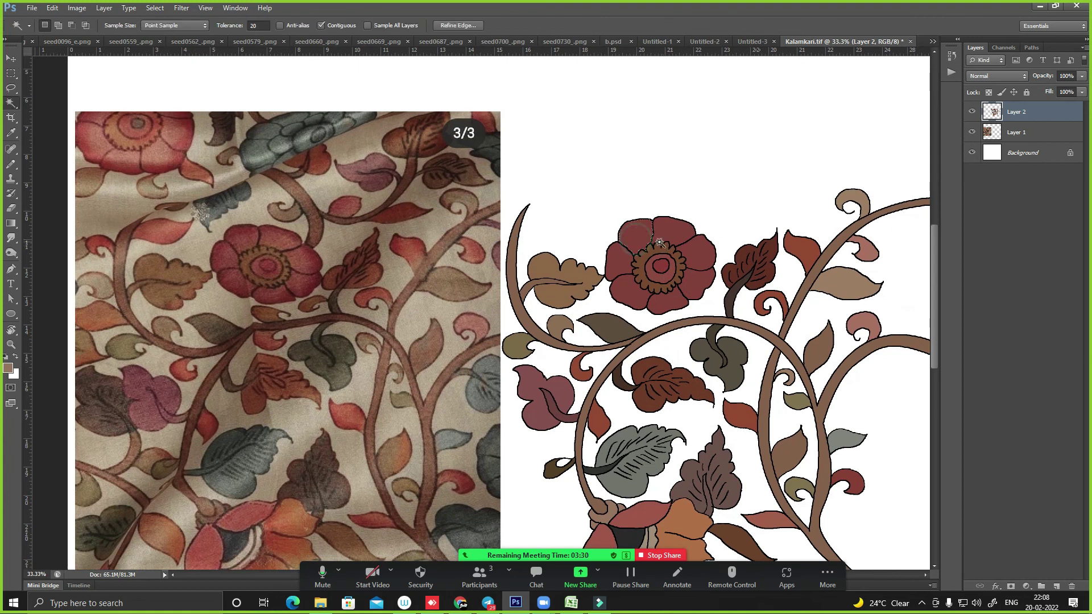
- Apply a Brightness/Contrast adjustment to the selected red petals
key(alt+s)
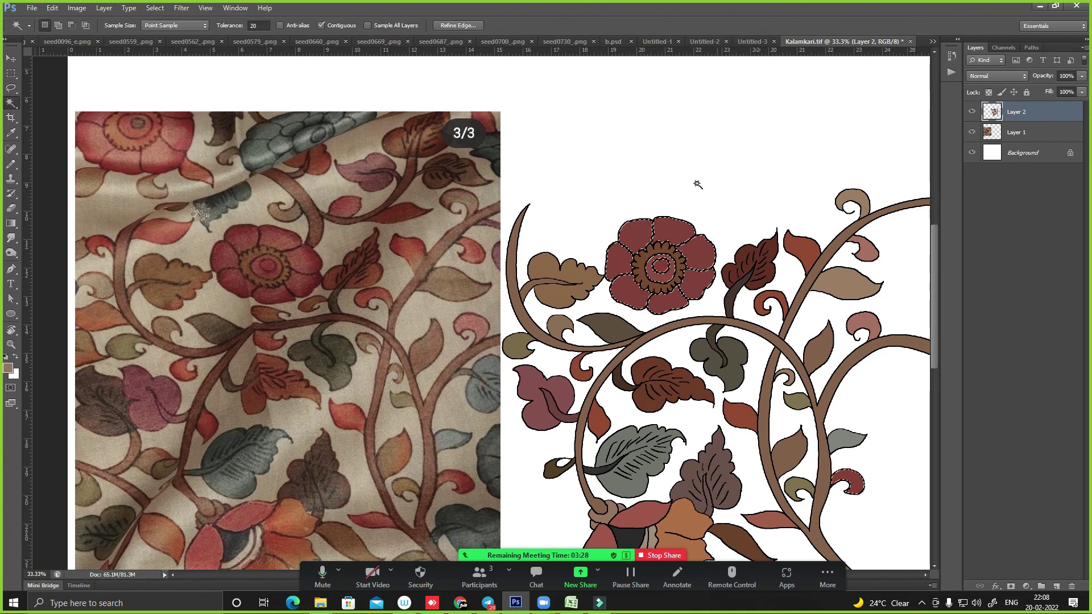
key(alt+i)
key(a)
key(b)
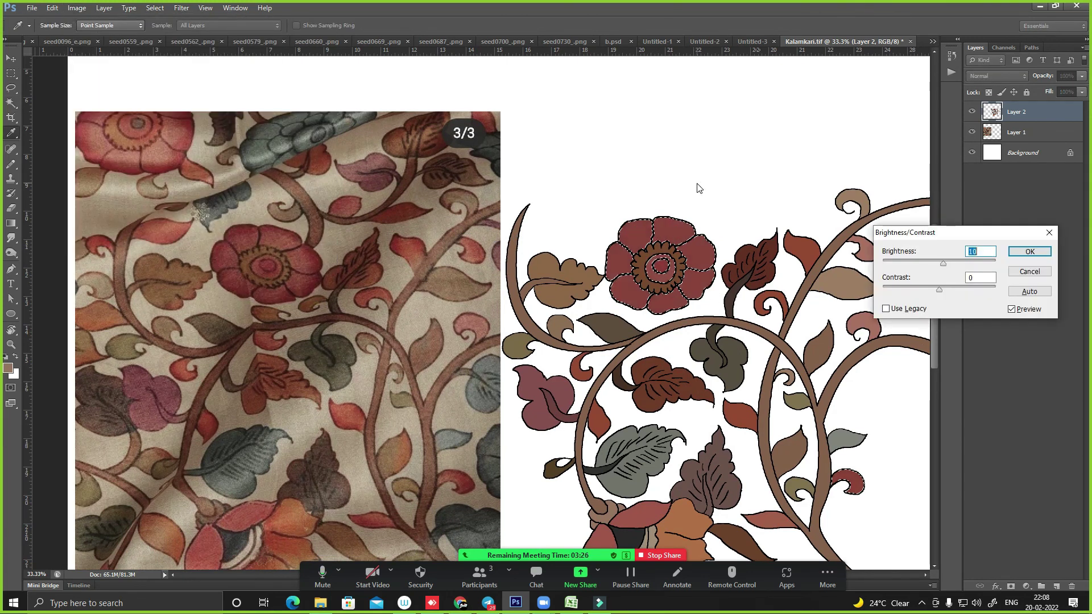
key(Return)
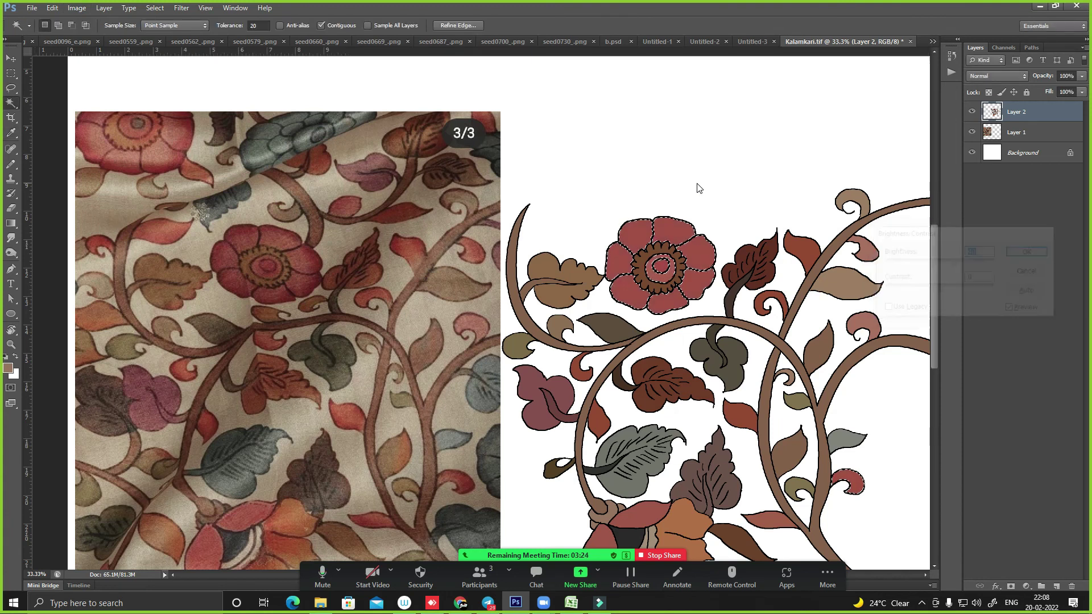
- Set the brush blending mode to Dissolve and load the petal red as paint colour
key(b)
key(shift+b)
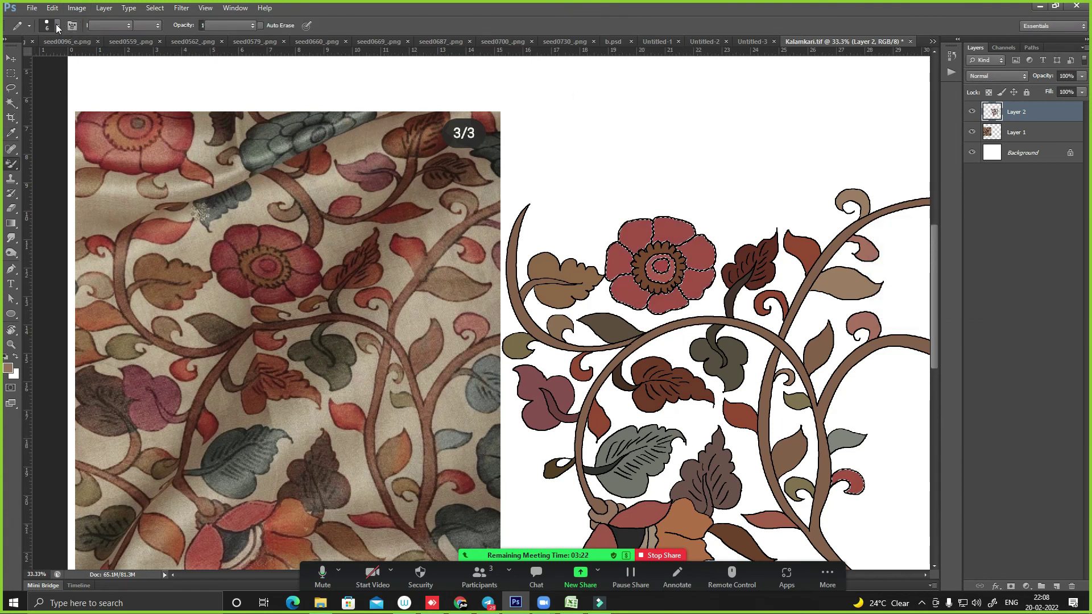
key(shift+b)
key(shift+b)
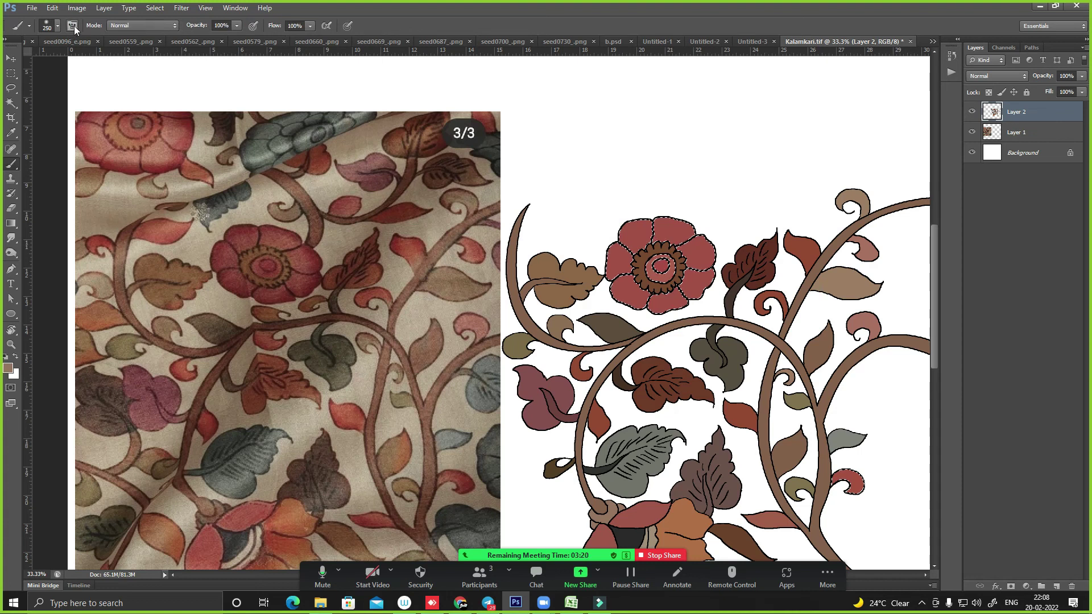
click(140, 26)
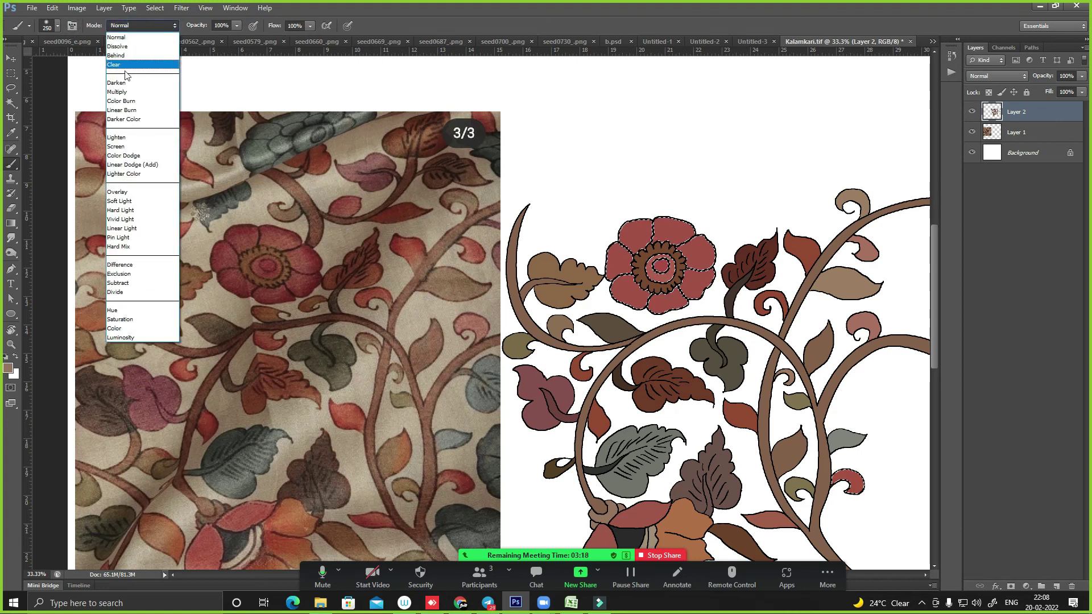
click(127, 46)
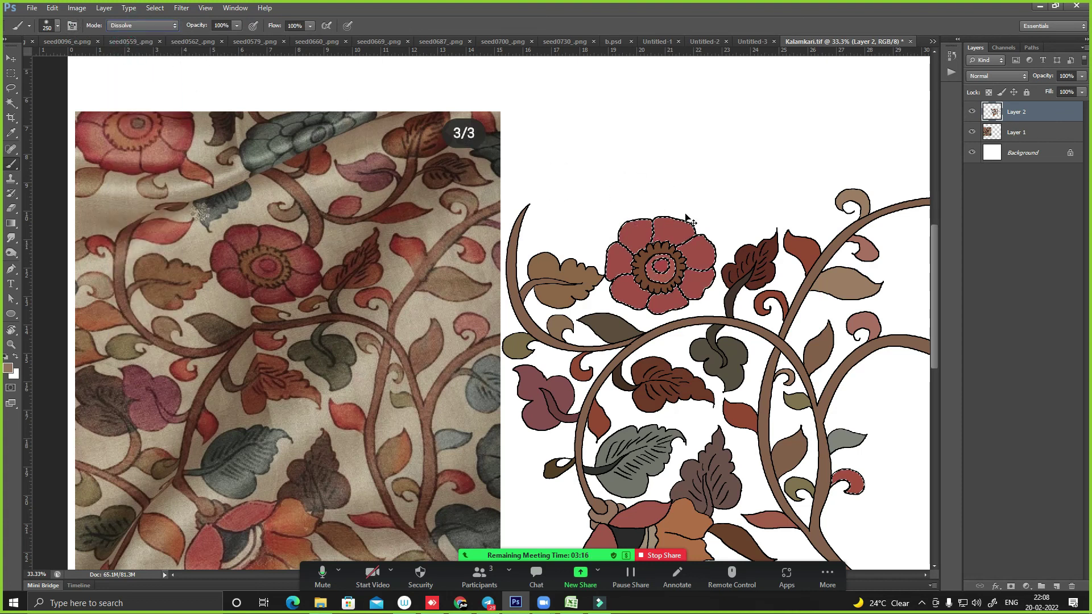
scroll(582, 169, up, 3)
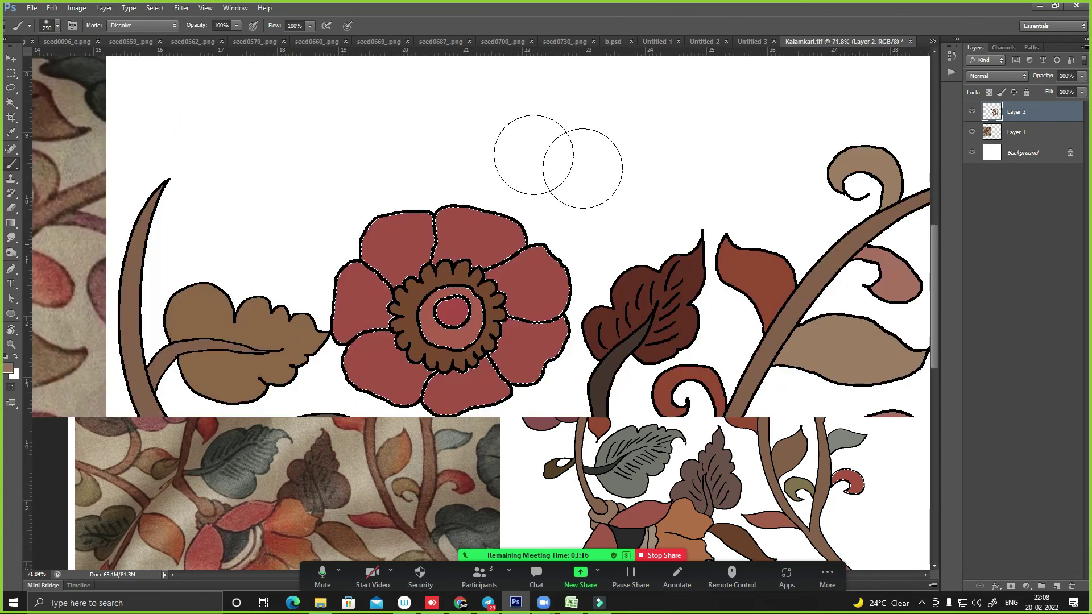
mouse_move(365, 220)
mouse_down()
mouse_move(336, 244)
mouse_move(479, 214)
mouse_move(464, 219)
mouse_up()
key(i)
click(461, 224)
mouse_move(118, 320)
mouse_down()
mouse_move(269, 280)
mouse_move(464, 378)
mouse_up()
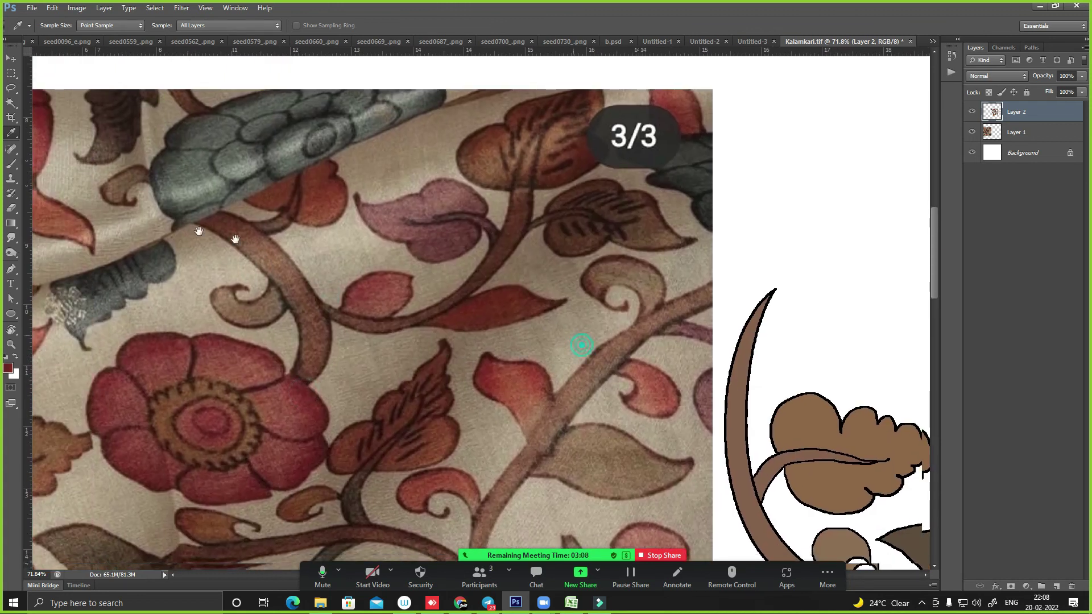
- Shade the red flower's upper-left petal with dark-red dissolve grain, then adjust brush size
key(ctrl+minus)
drag(539, 360, 348, 215)
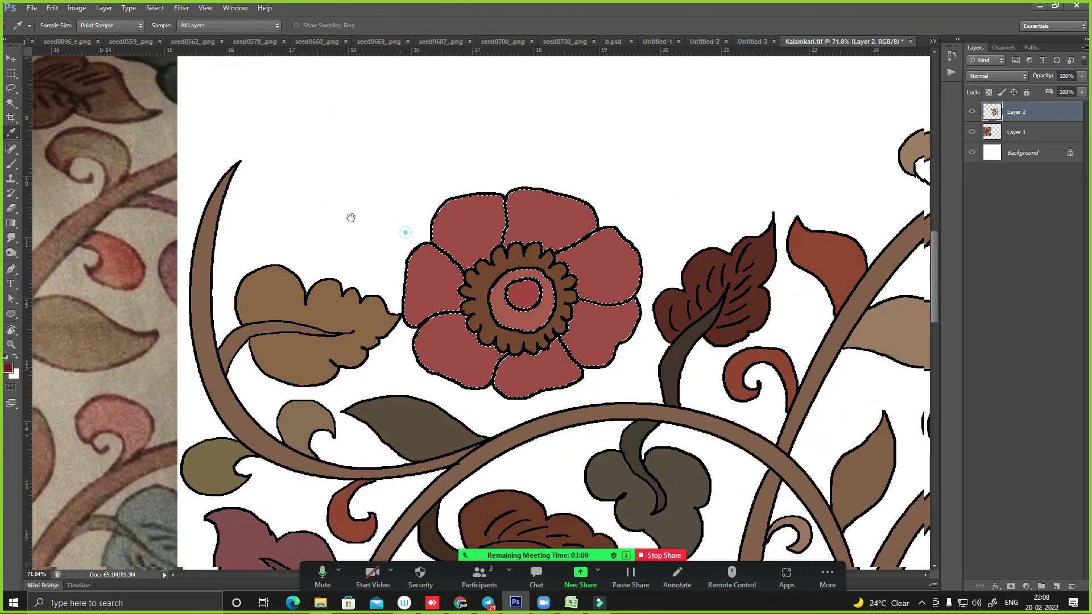
scroll(495, 210, up, 3)
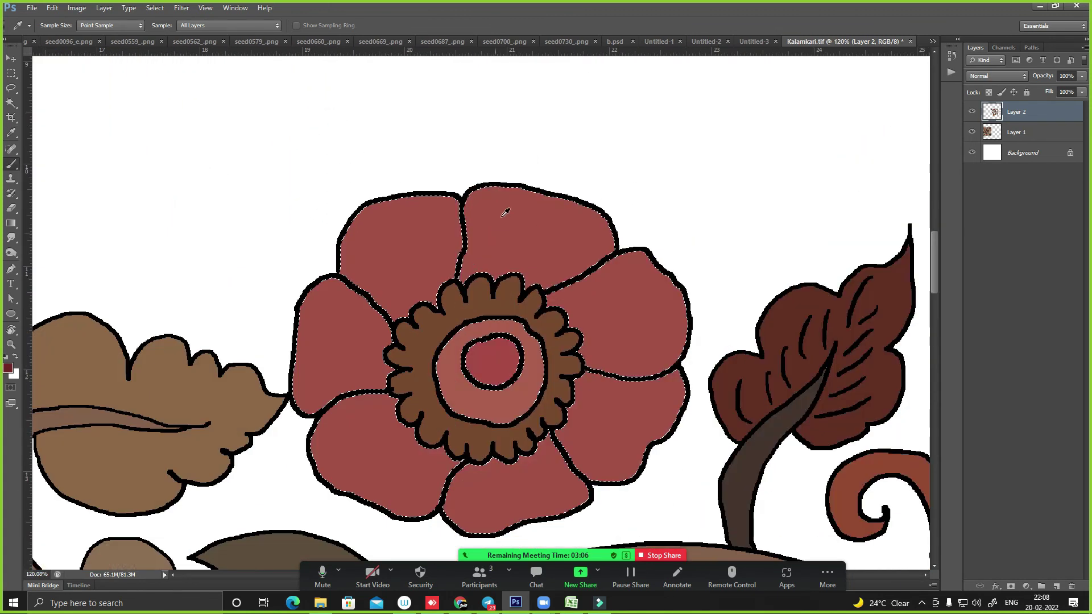
key(b)
drag(319, 227, 425, 166)
key(bracketleft)
key(bracketleft)
key(bracketleft)
key(bracketleft)
key(bracketright)
- Add dark-red grain along the right, top, left and bottom petals, redoing one stroke
mouse_move(454, 176)
mouse_down()
mouse_move(630, 224)
mouse_move(715, 392)
mouse_up()
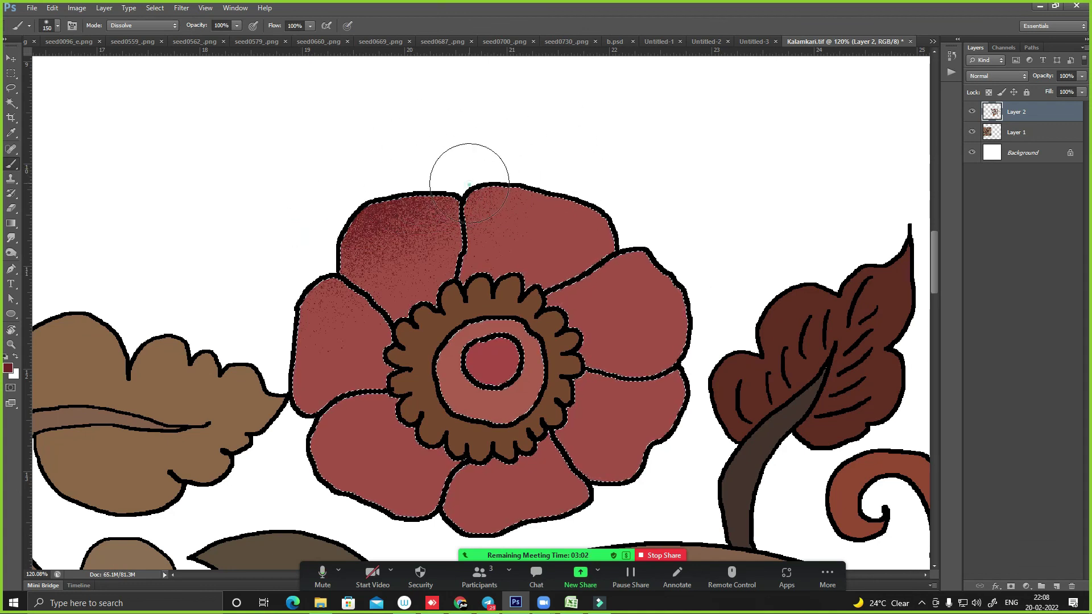
key(ctrl+z)
mouse_move(691, 432)
mouse_down()
mouse_move(605, 183)
mouse_move(502, 231)
mouse_up()
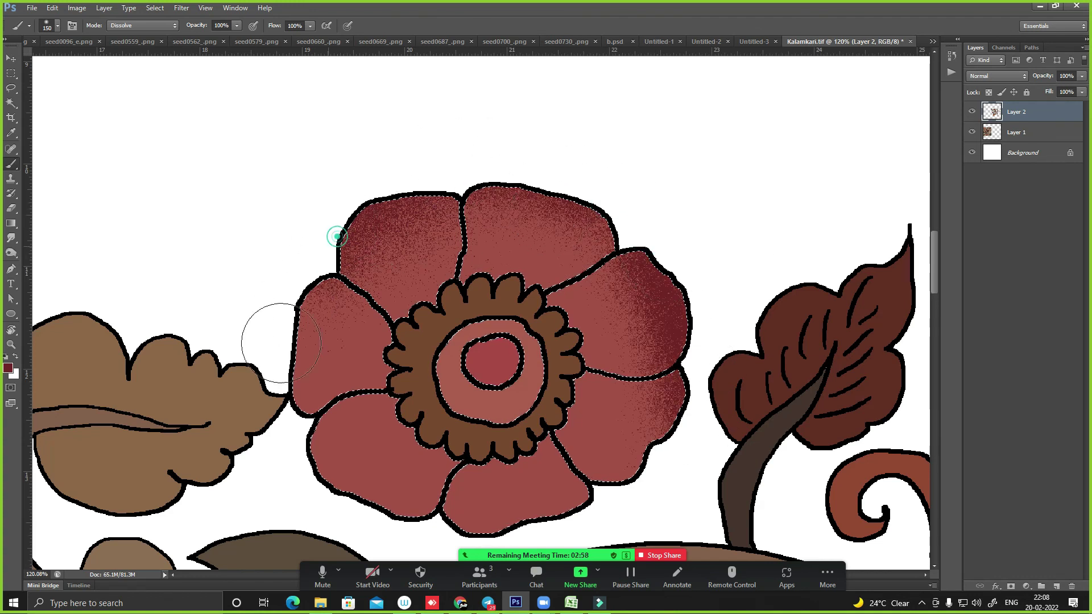
mouse_move(281, 343)
mouse_down()
mouse_move(319, 449)
mouse_move(501, 515)
mouse_move(603, 472)
mouse_move(626, 476)
mouse_up()
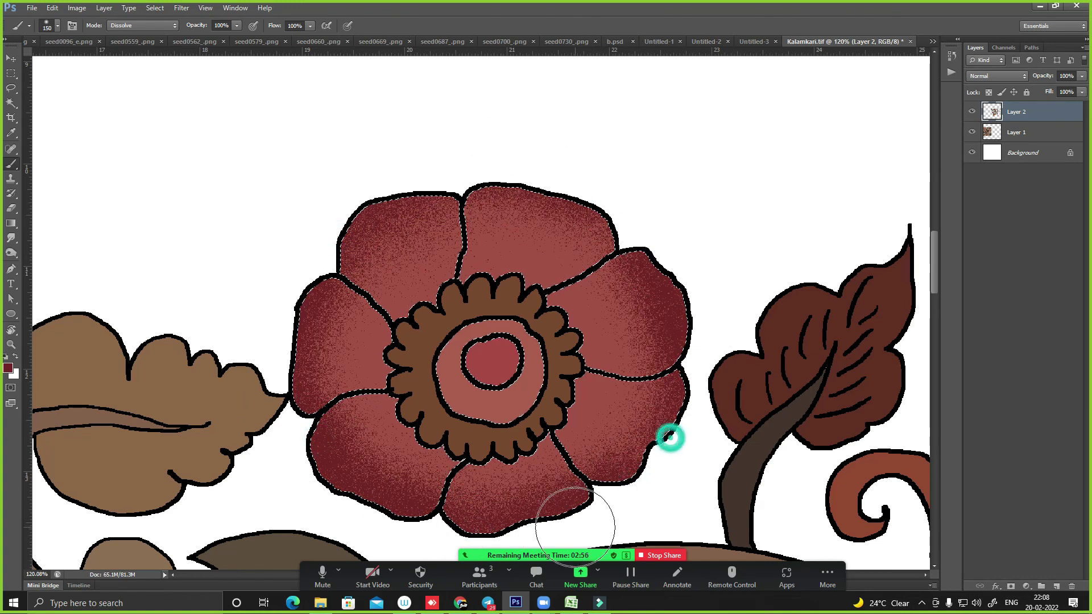
- Zoom out to review the shaded flower and check the brush blending mode
key(ctrl+minus)
key(ctrl+minus)
key(ctrl+minus)
key(ctrl+minus)
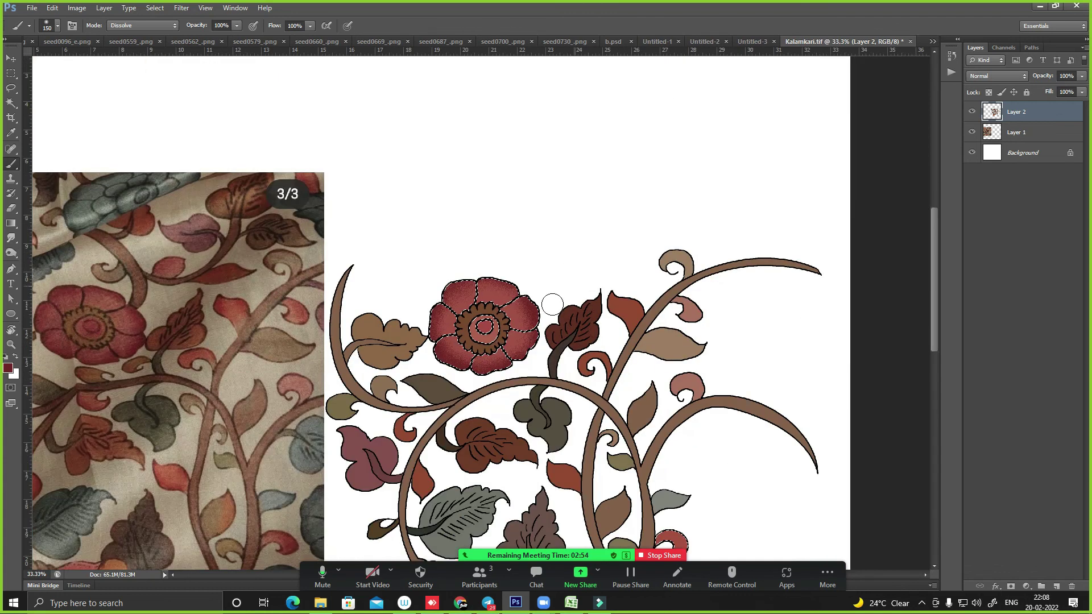
key(ctrl+plus)
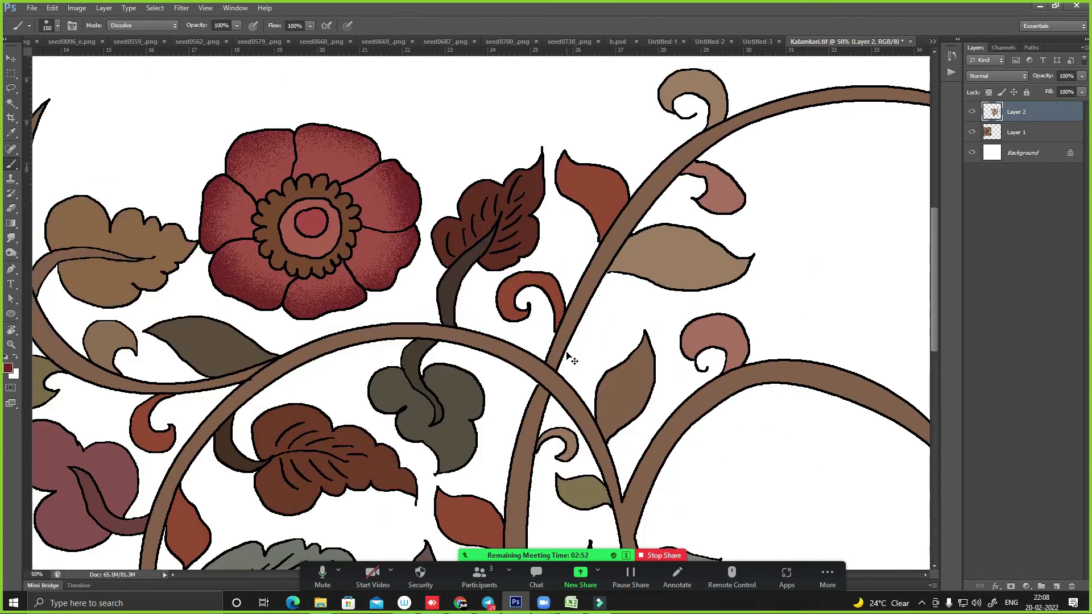
key(ctrl+minus)
key(ctrl+minus)
key(ctrl+plus)
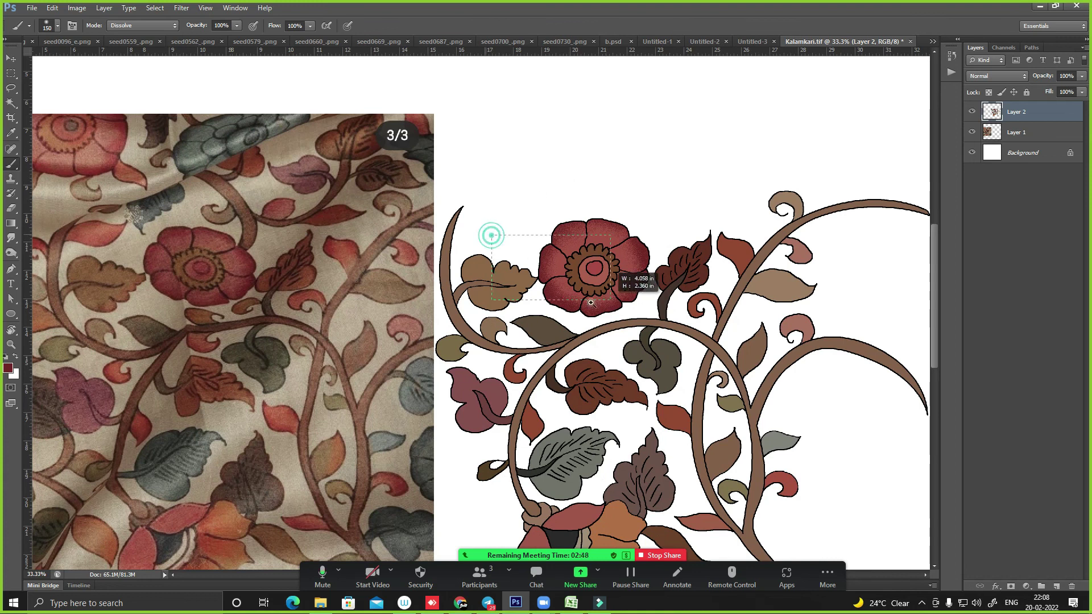
scroll(487, 236, up, 5)
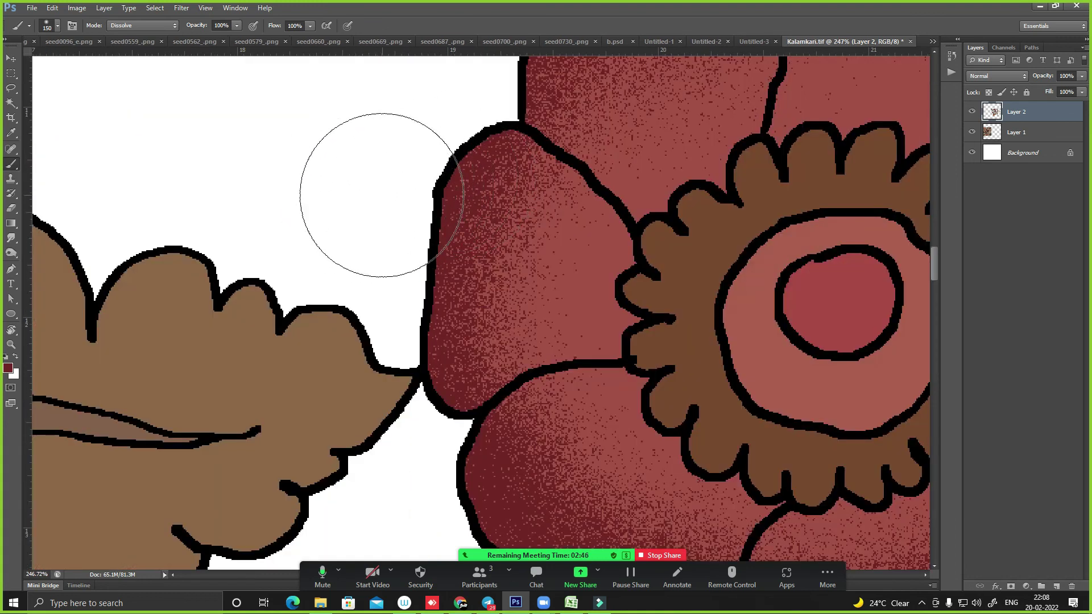
scroll(267, 76, down, 2)
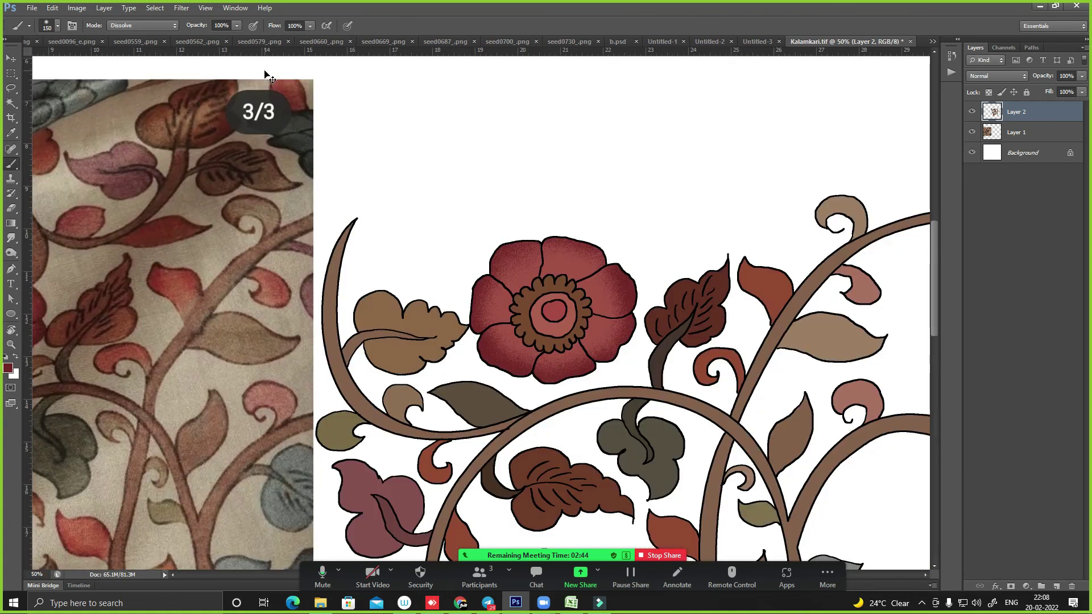
drag(385, 176, 639, 133)
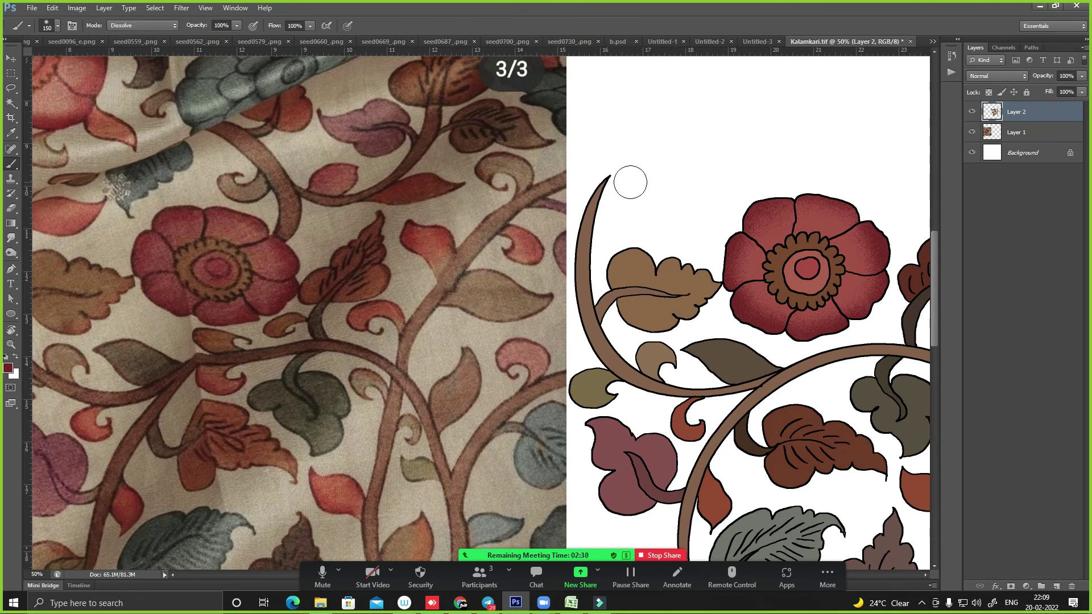
click(156, 25)
- Pick a reddish-brown foreground colour and tint the leaf's lower edge with it
key(w)
scroll(618, 290, down, 1)
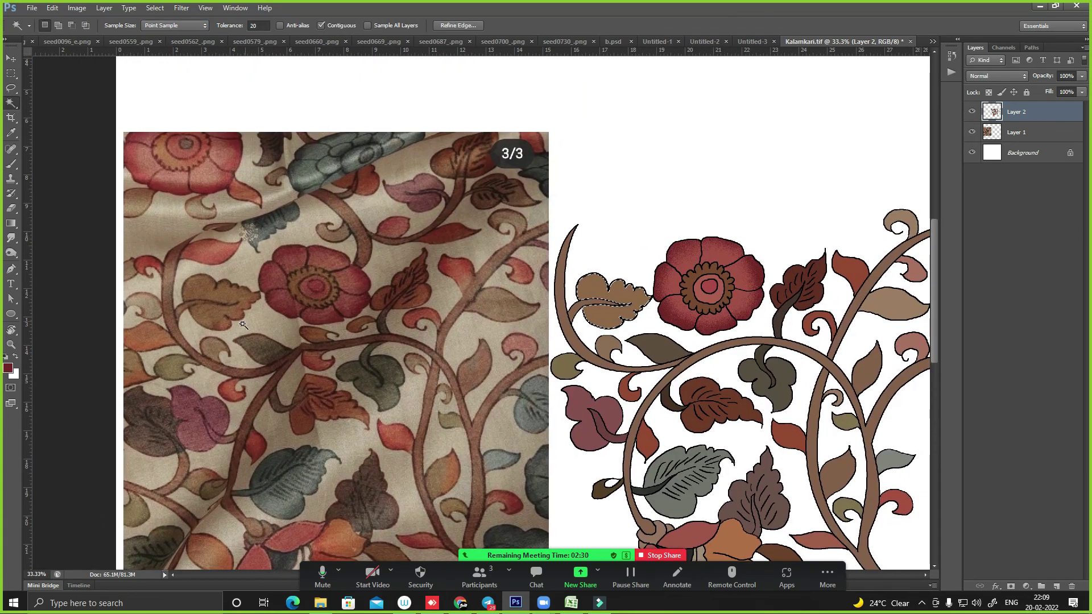
key(i)
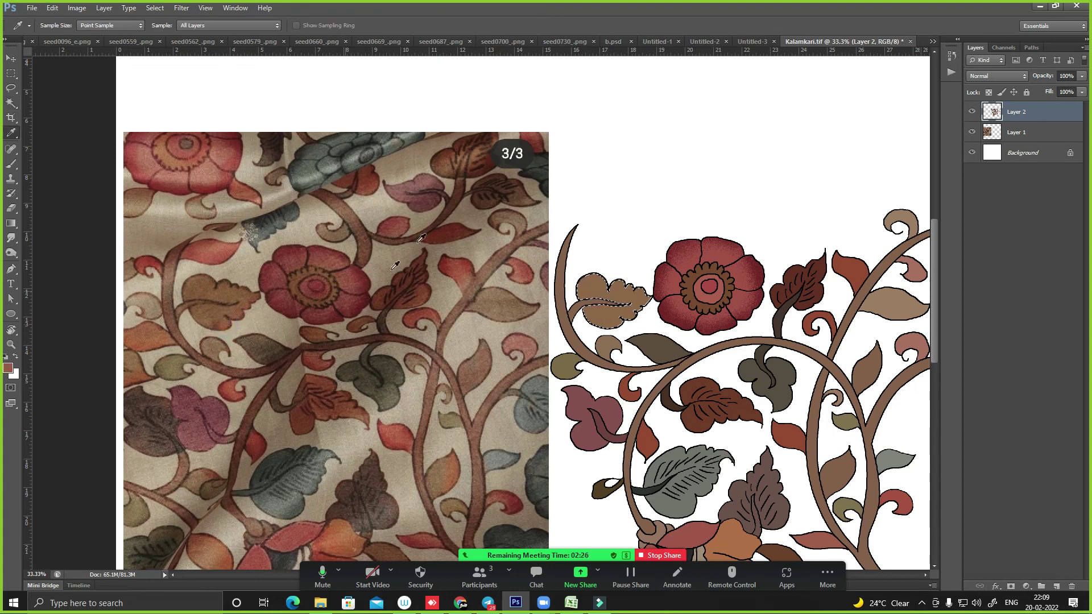
key(b)
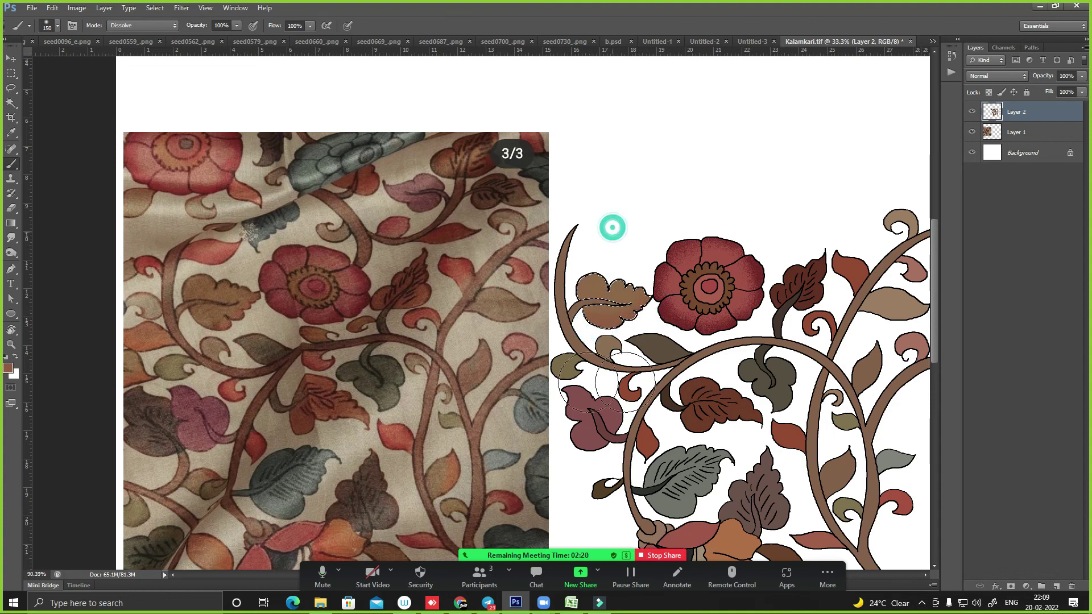
scroll(743, 327, up, 3)
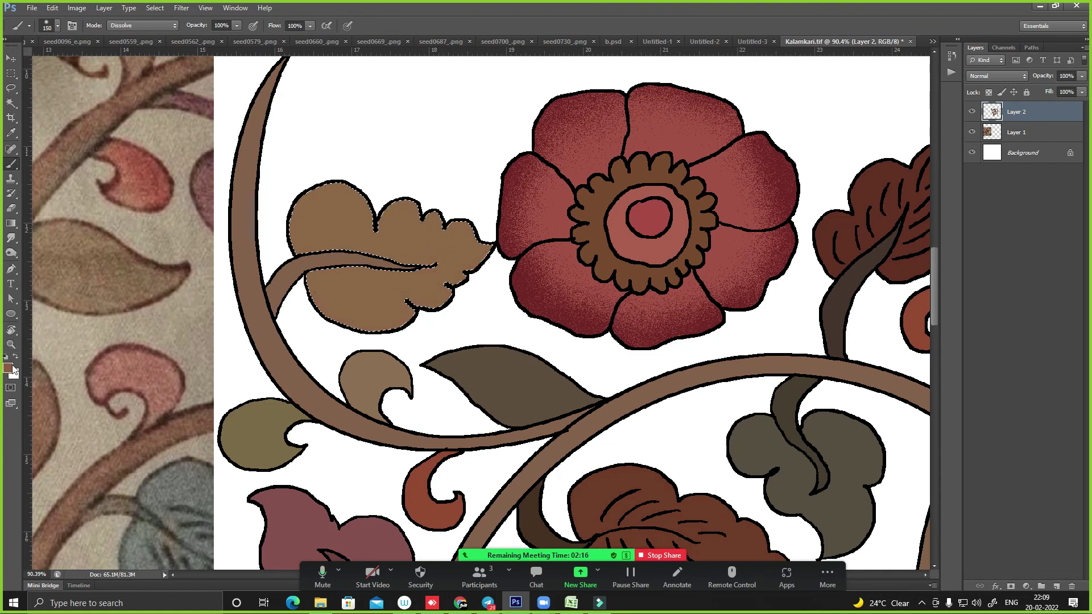
click(11, 369)
click(478, 199)
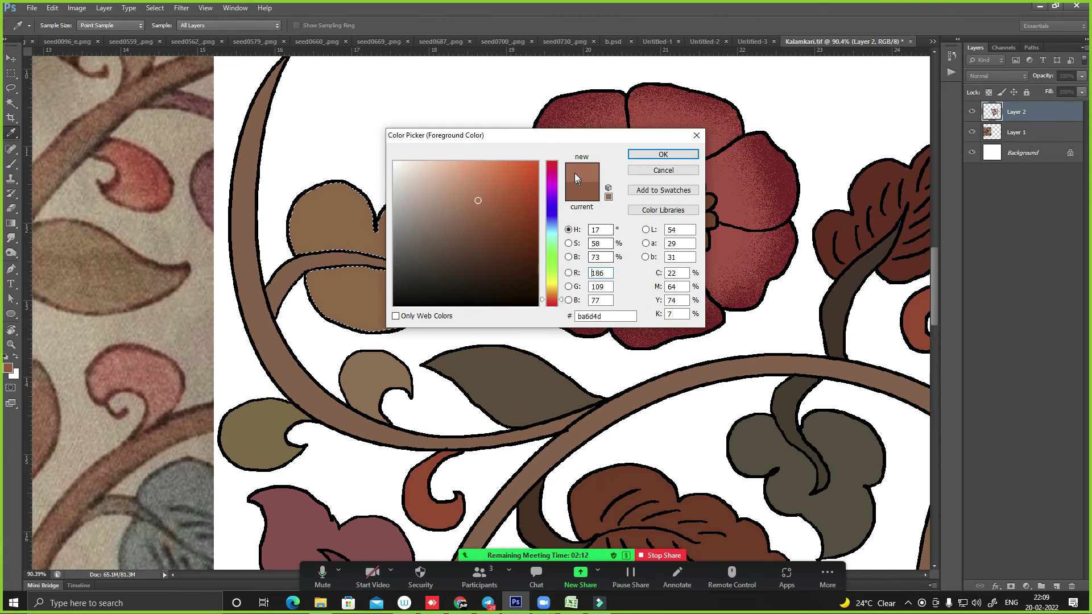
click(663, 154)
key(b)
mouse_move(498, 288)
mouse_down()
mouse_move(317, 330)
mouse_move(316, 341)
mouse_move(483, 280)
mouse_up()
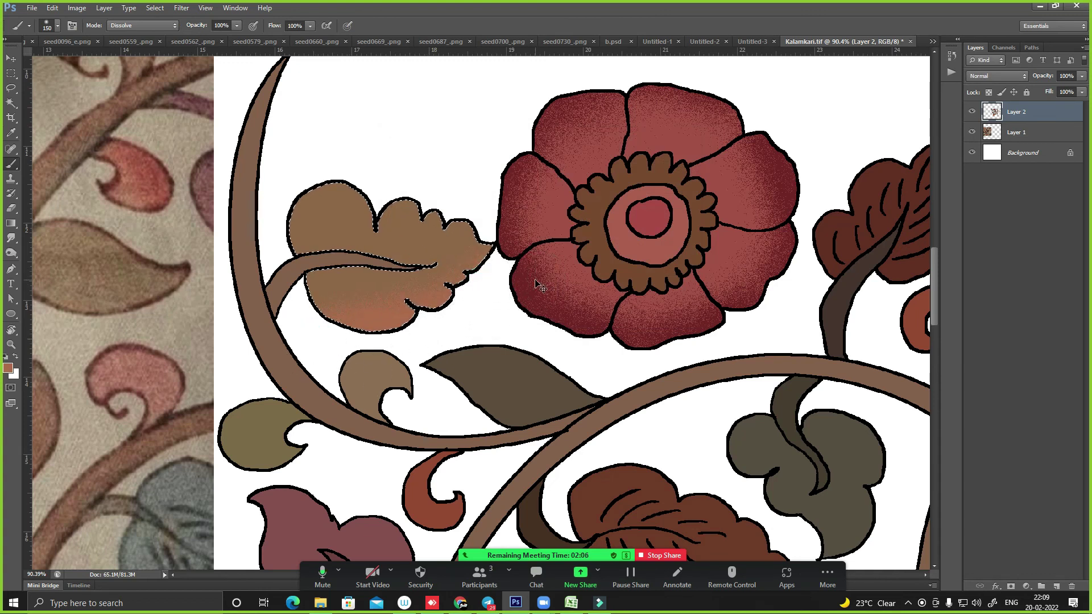
- Paint the grey-green leaf with darker olive-brown #3f3522 dissolve grain and deselect
key(ctrl+minus)
key(ctrl+minus)
key(ctrl+minus)
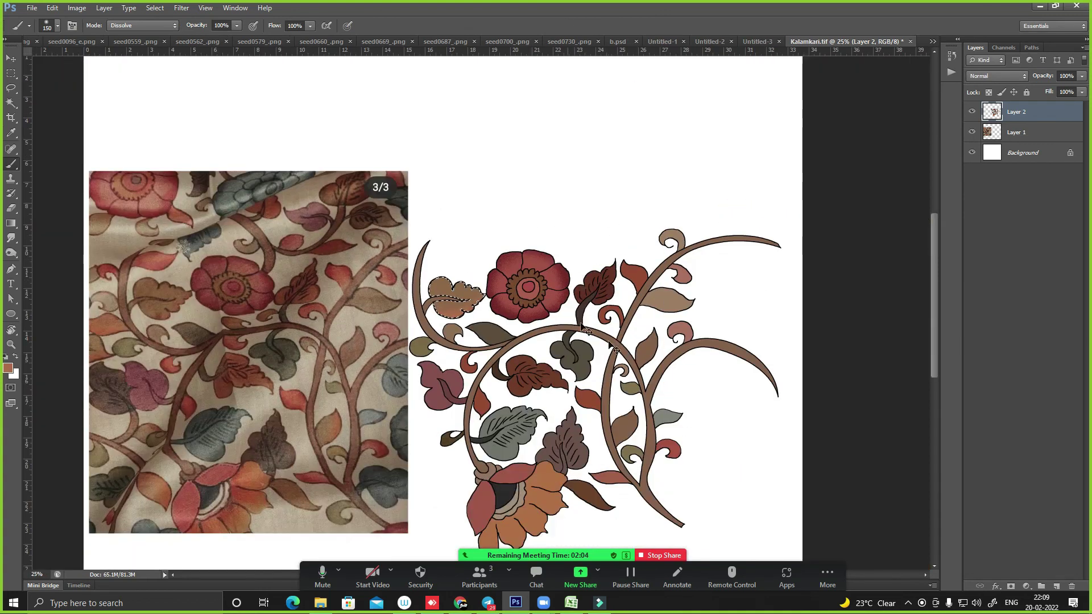
key(w)
scroll(464, 289, up, 3)
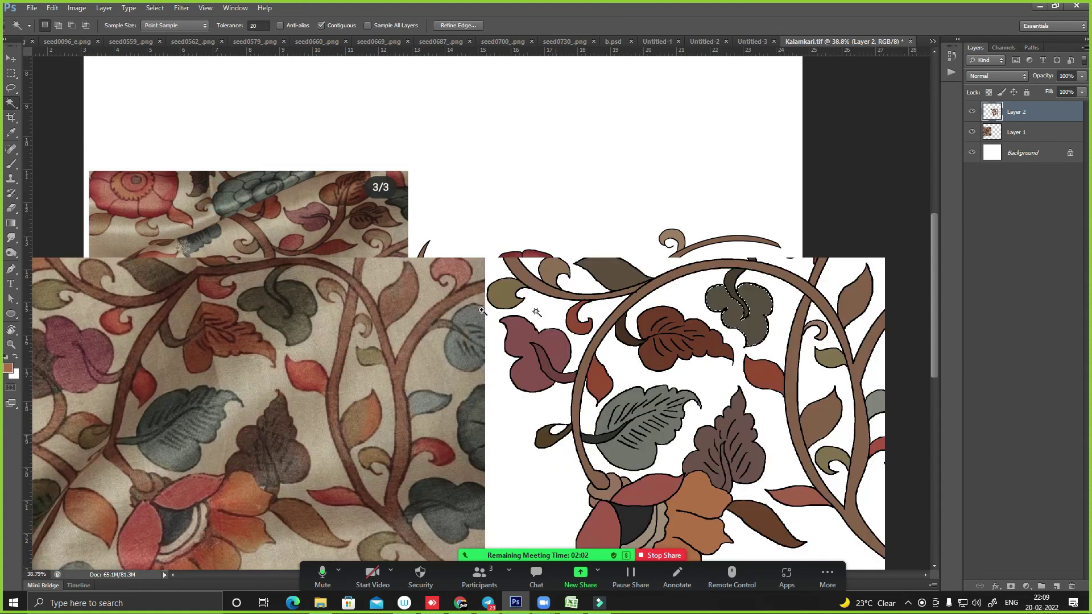
key(i)
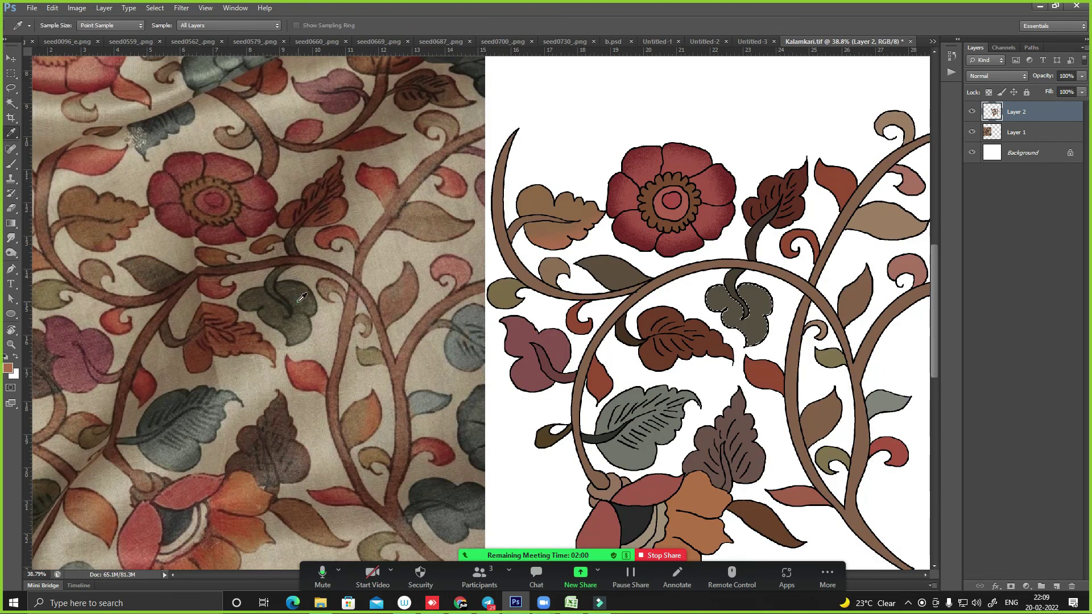
key(b)
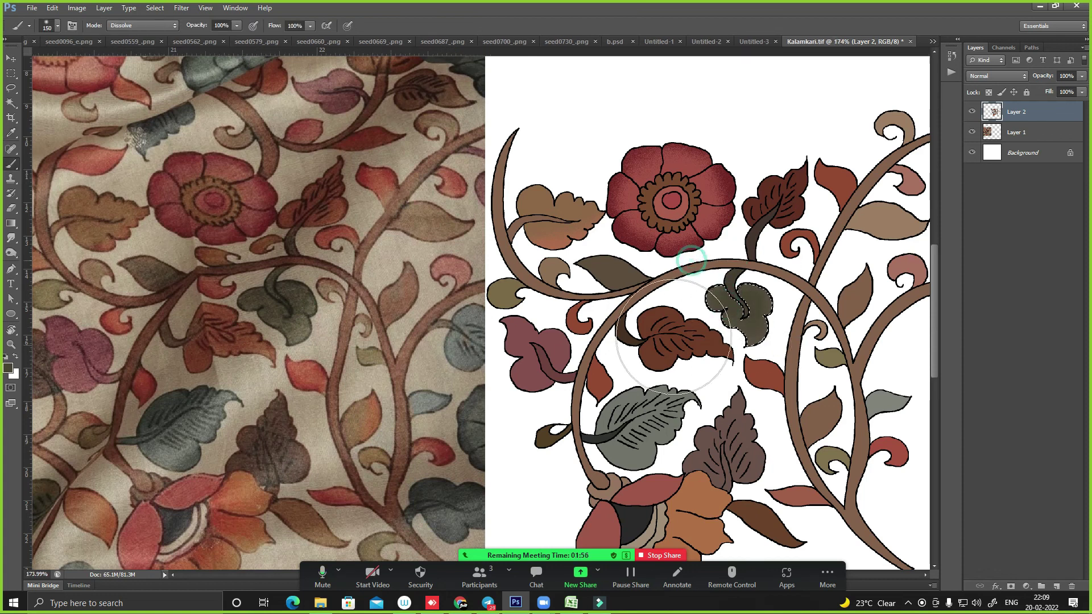
scroll(804, 300, up, 5)
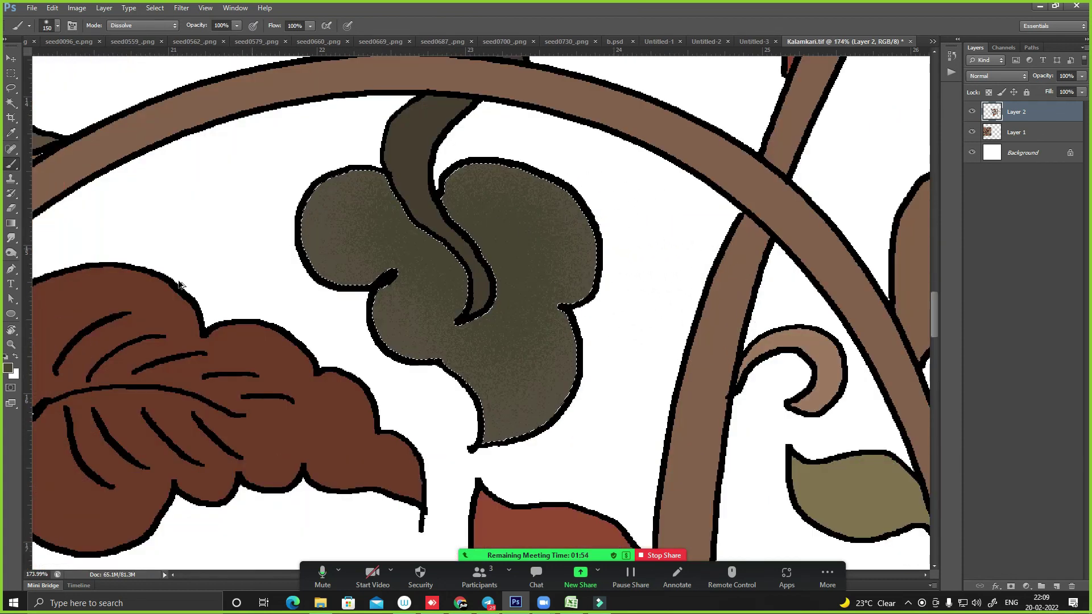
click(8, 368)
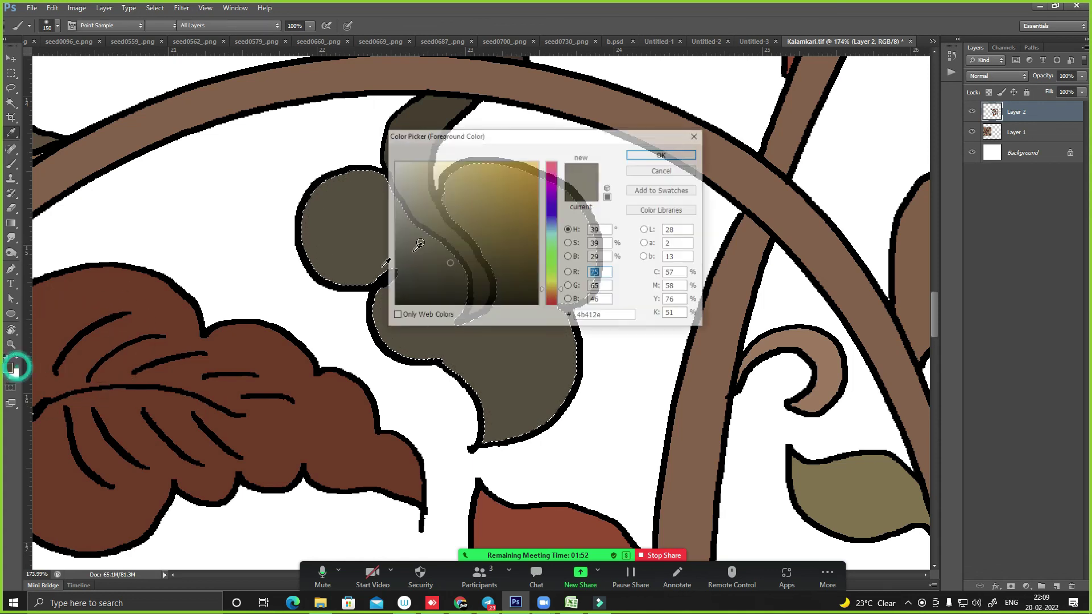
click(459, 271)
key(Return)
mouse_move(472, 216)
mouse_down()
mouse_move(402, 183)
mouse_move(469, 292)
mouse_move(519, 195)
mouse_up()
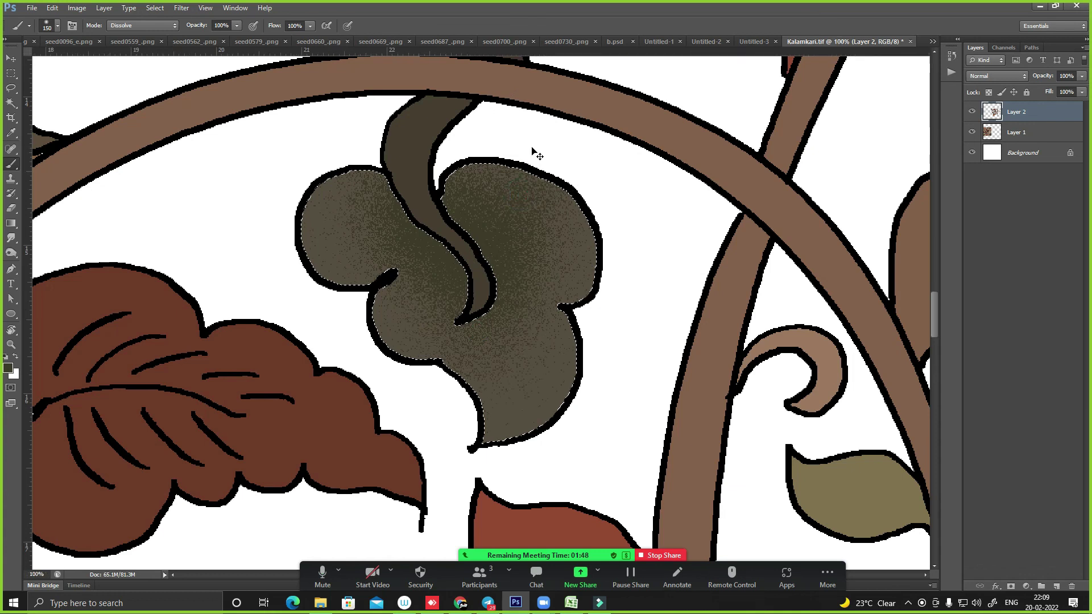
key(ctrl+0)
key(ctrl+d)
- Select the brown stems by colour with the Magic Wand
key(w)
scroll(614, 380, up, 2)
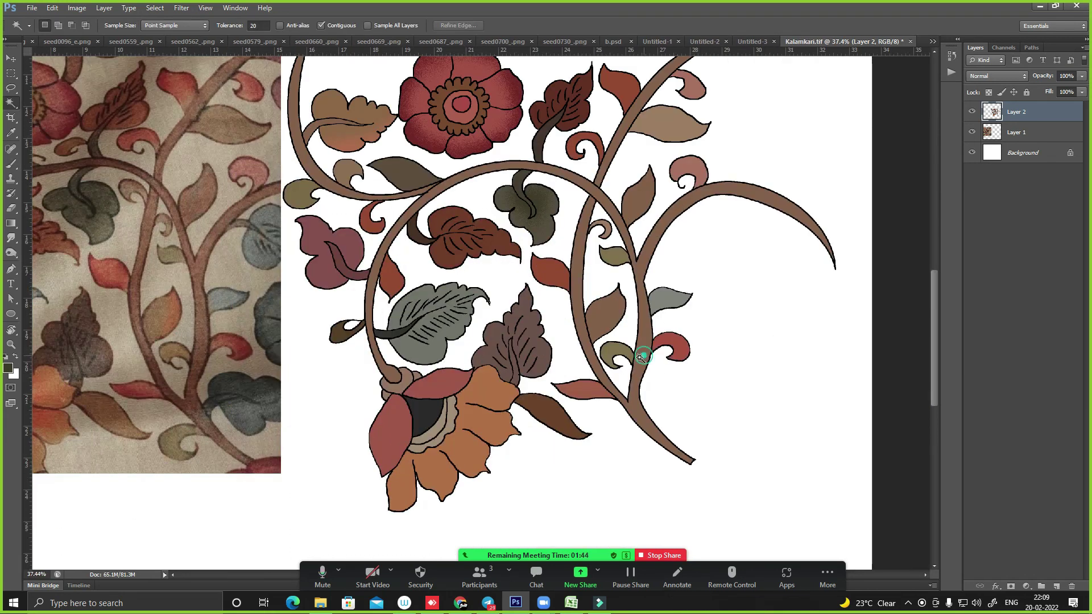
click(579, 324)
key(ctrl+minus)
click(154, 7)
click(171, 164)
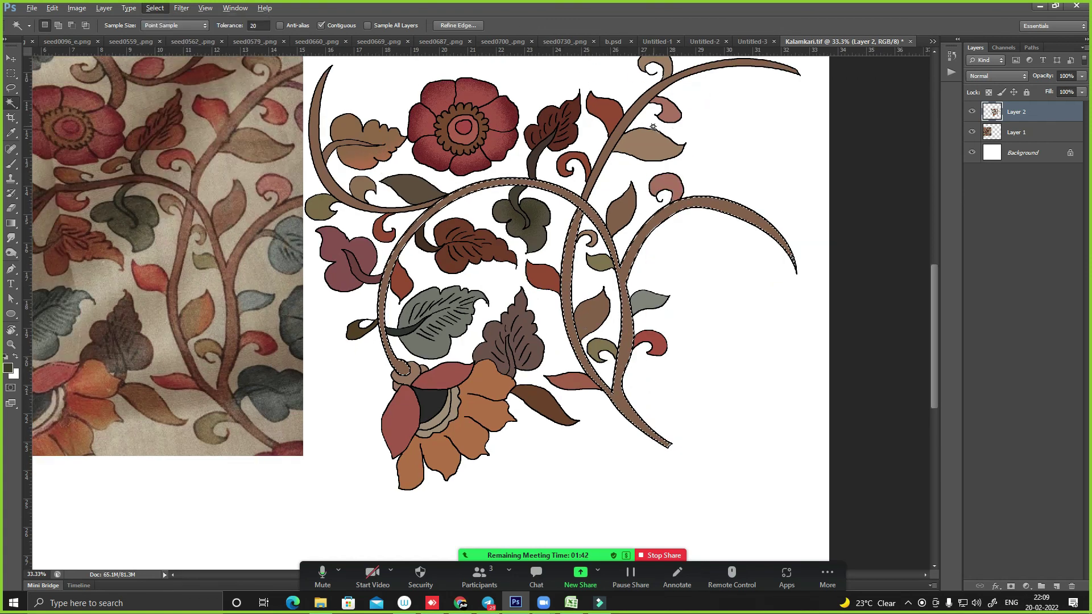
- Sample a brown from the fabric photo and darken the upper-left stems with grain
key(i)
click(141, 179)
key(b)
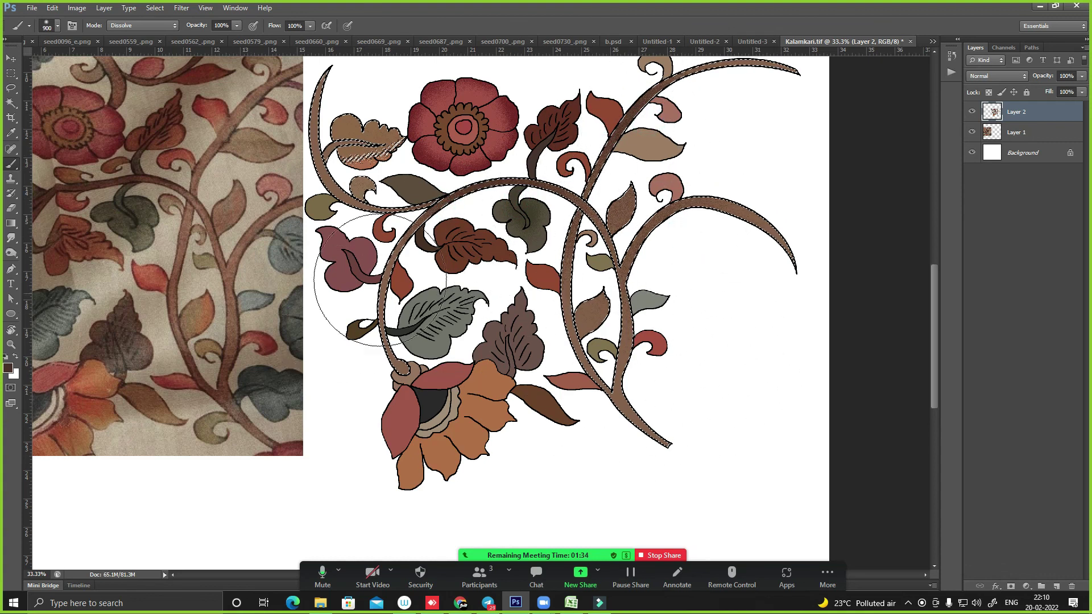
drag(384, 198, 435, 215)
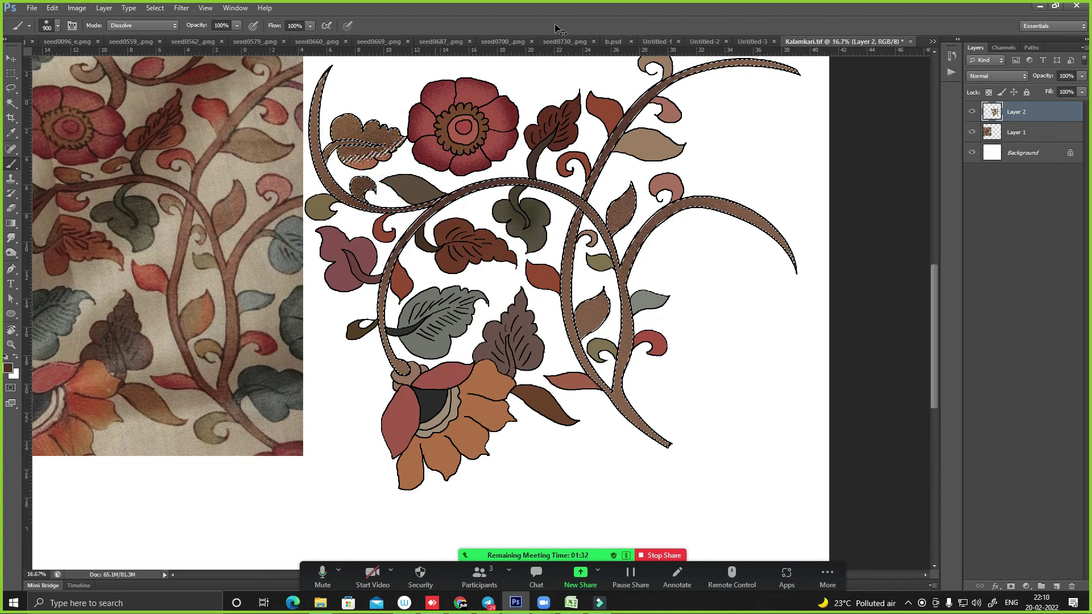
- Paint shading over the upper-left leaf, then undo the failed stroke
key(ctrl+minus)
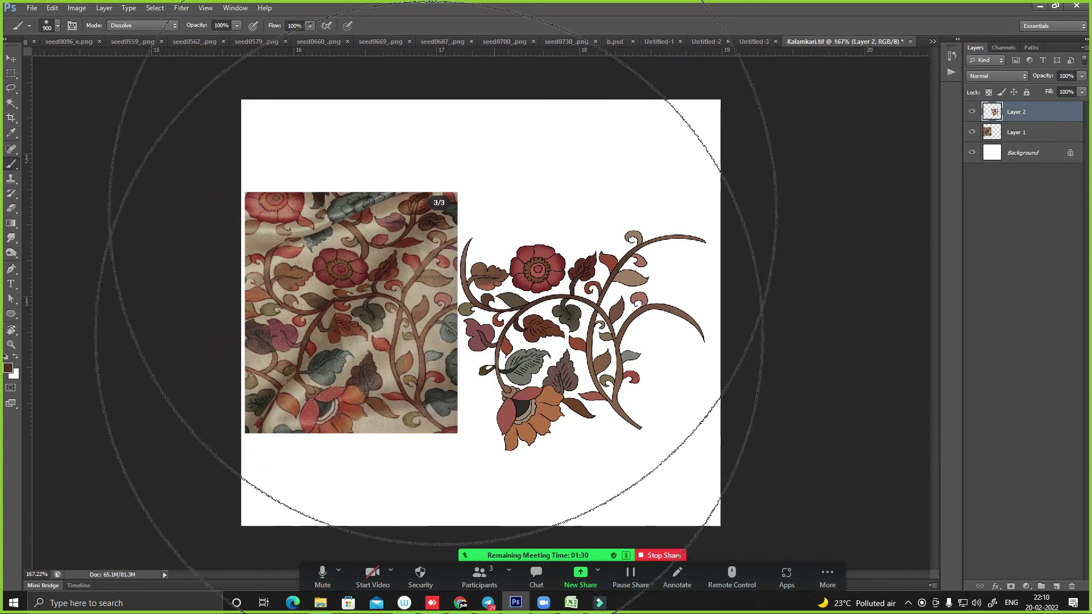
scroll(488, 261, up, 10)
mouse_move(531, 261)
mouse_down()
mouse_move(556, 266)
mouse_move(451, 142)
mouse_up()
click(443, 143)
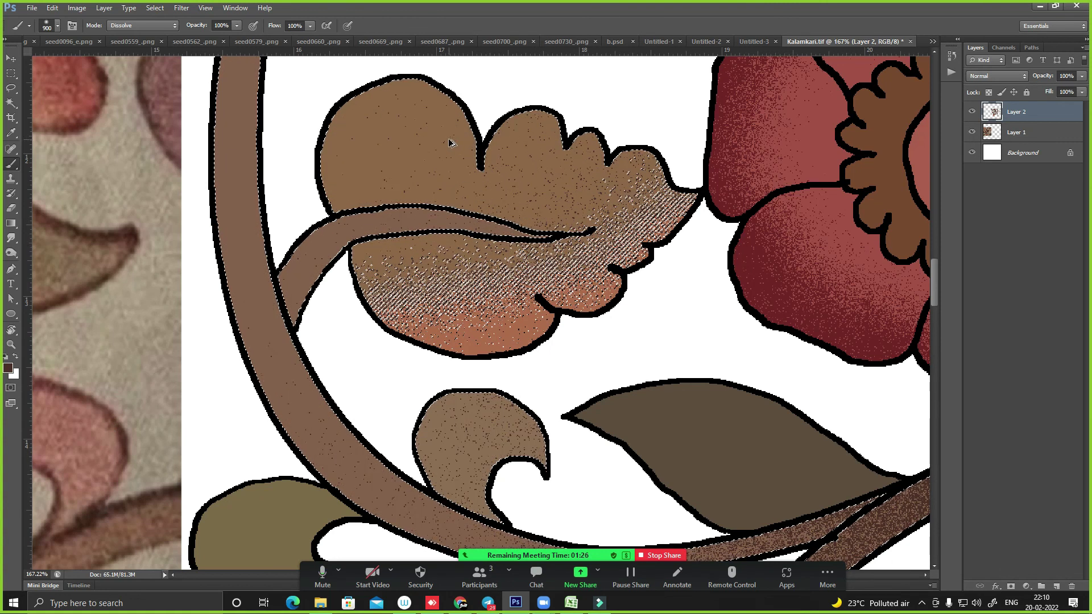
key(ctrl+z)
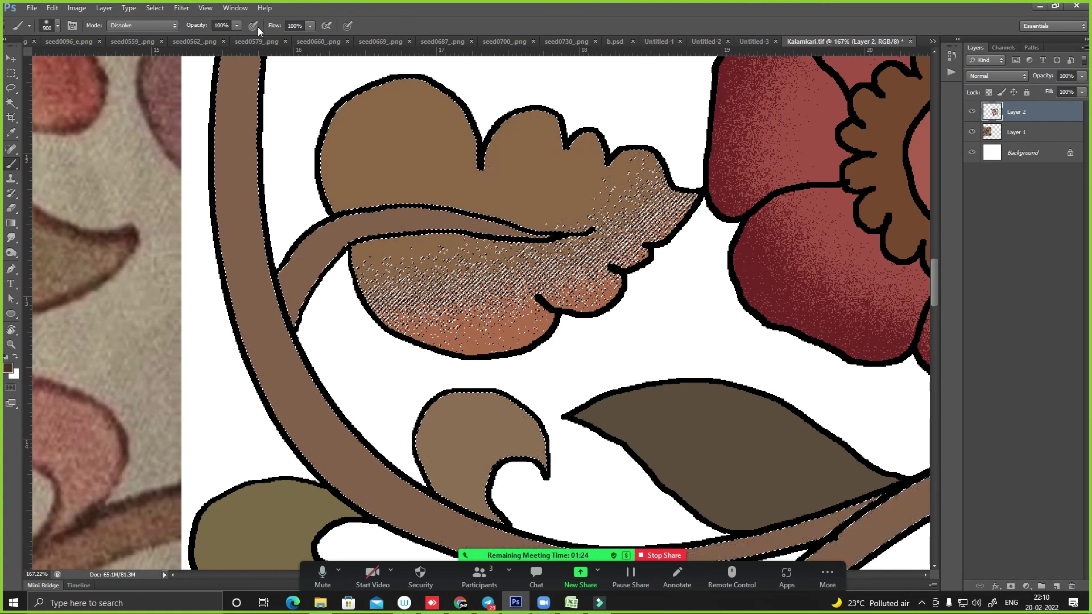
- Deselect and set the Magic Wand tolerance to 0
key(ctrl+d)
key(w)
double_click(252, 25)
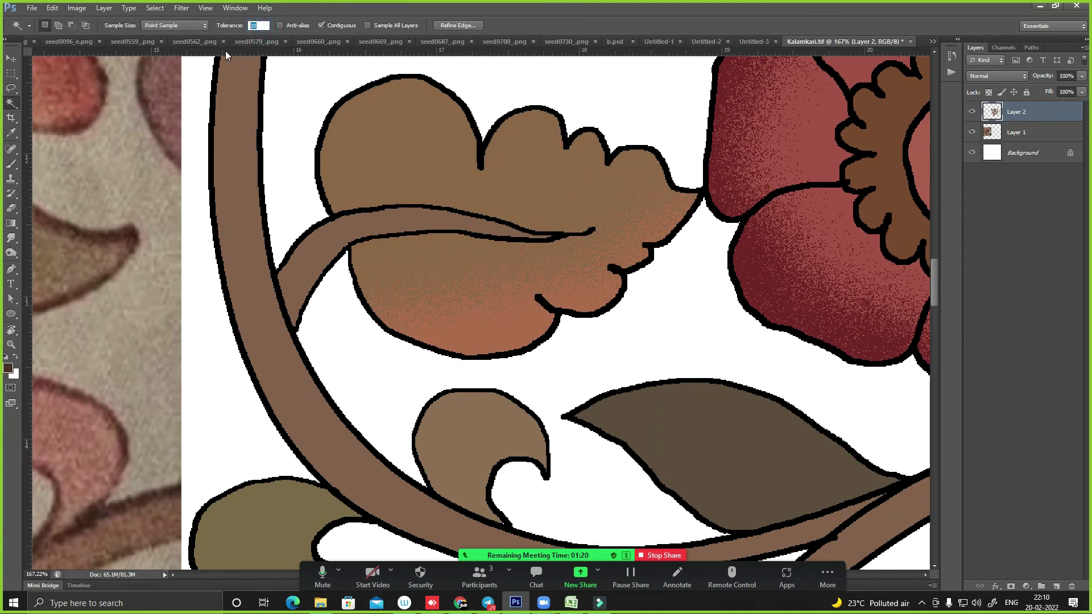
text(0)
key(ctrl+minus)
key(ctrl+minus)
key(ctrl+minus)
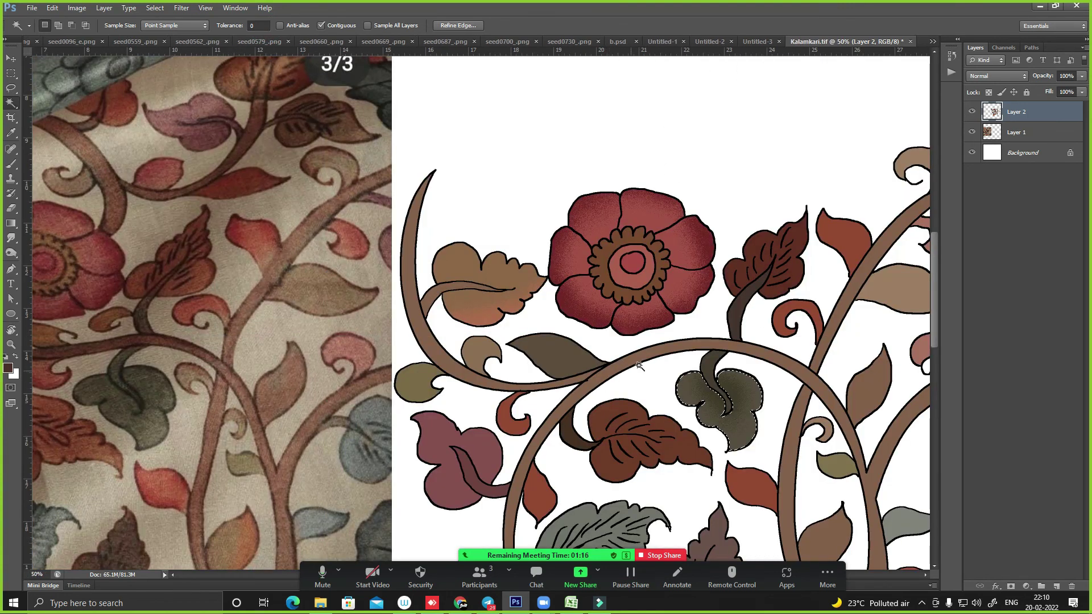
- Select the brown vine stems by colour and bring the lower motif into view
click(669, 351)
key(ctrl+minus)
key(b)
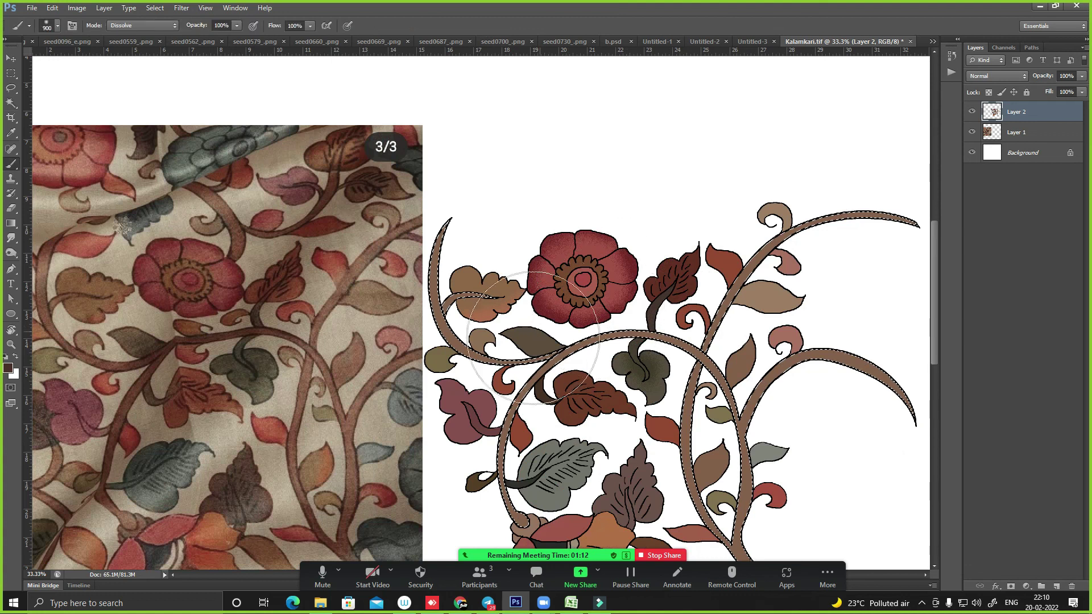
mouse_move(773, 367)
mouse_down()
mouse_move(682, 194)
mouse_move(653, 398)
mouse_up()
key(w)
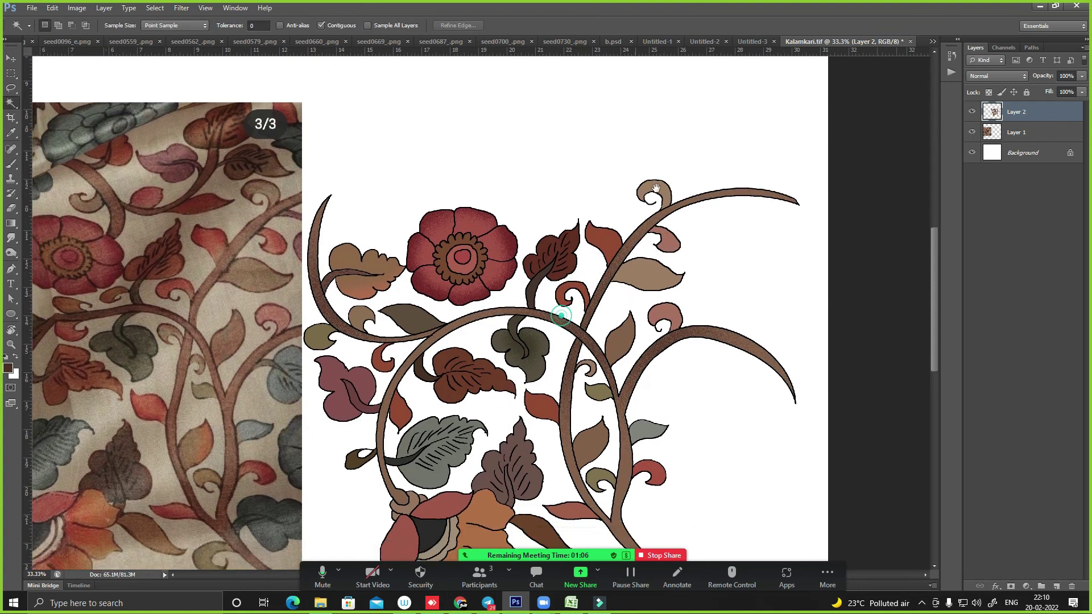
drag(670, 320, 751, 192)
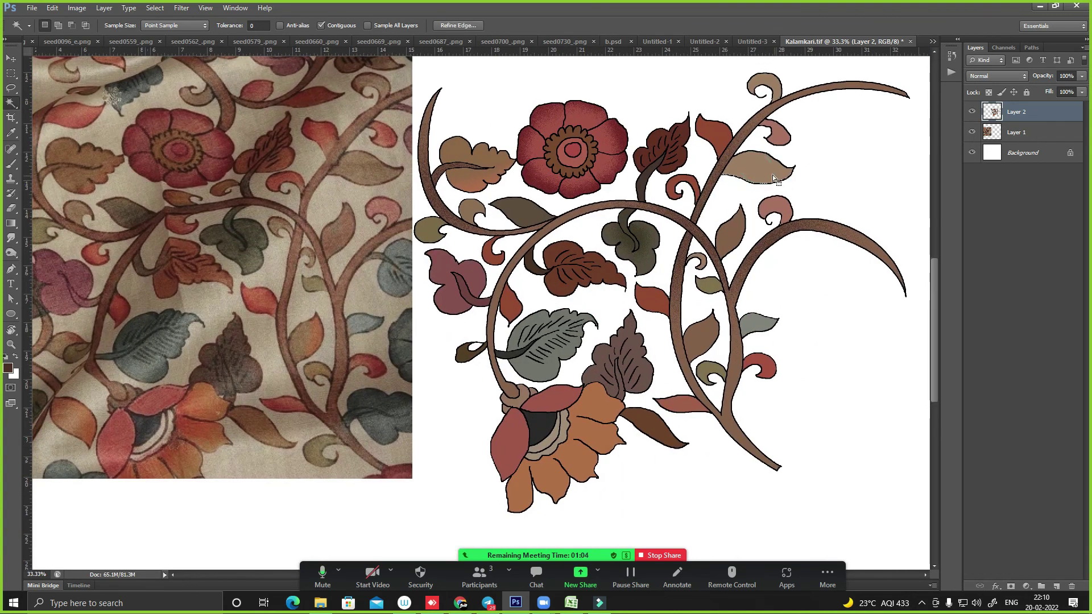
- Sample brown, set the Dissolve brush to 400 px, and sample a deeper red from the fabric
key(i)
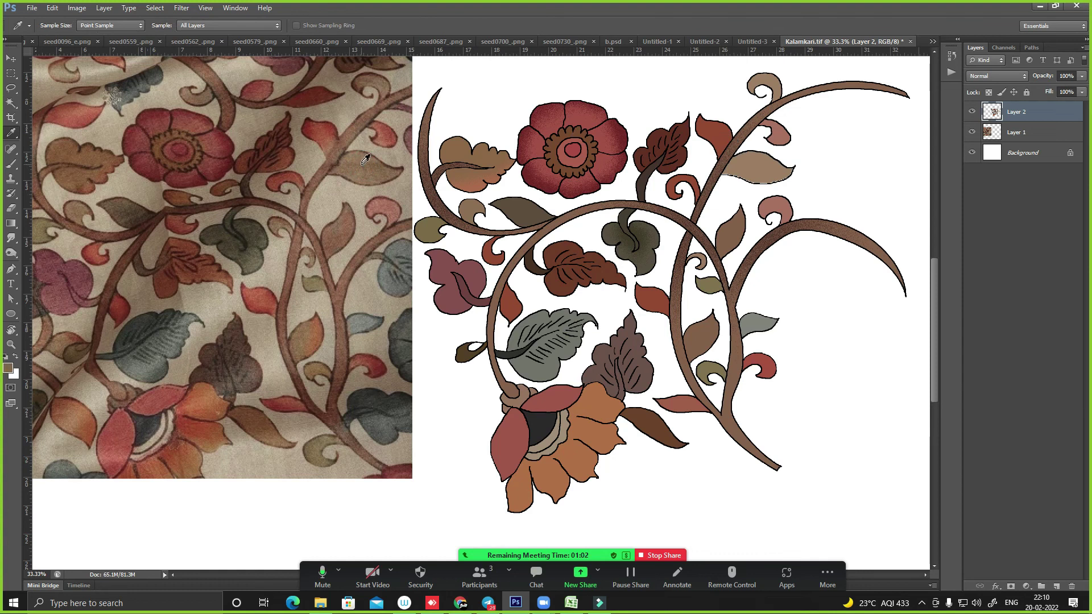
key(b)
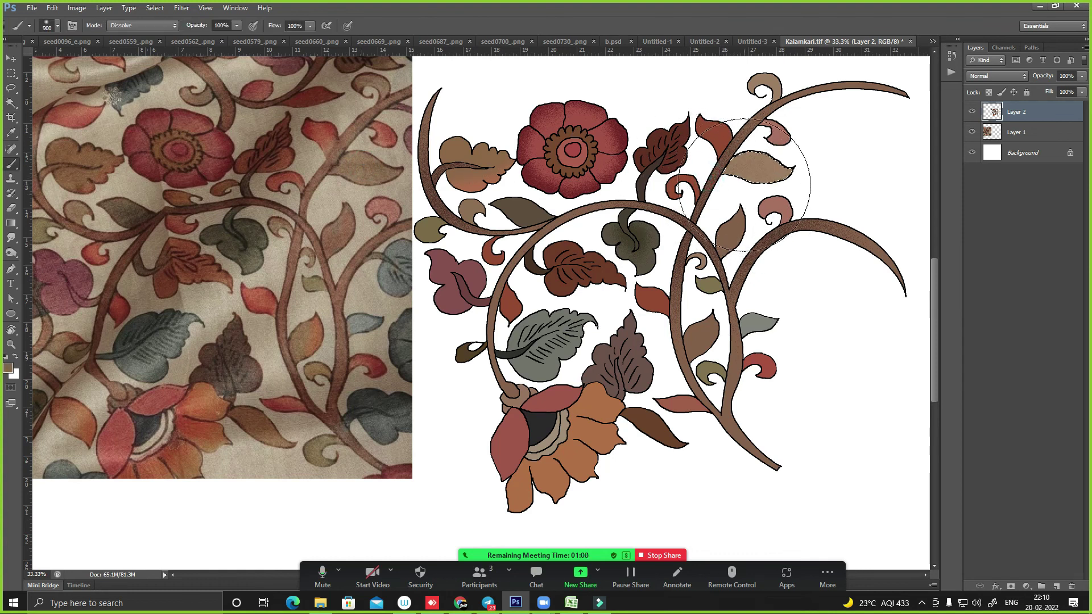
key(bracketleft)
key(bracketleft)
key(bracketleft)
key(bracketleft)
key(bracketleft)
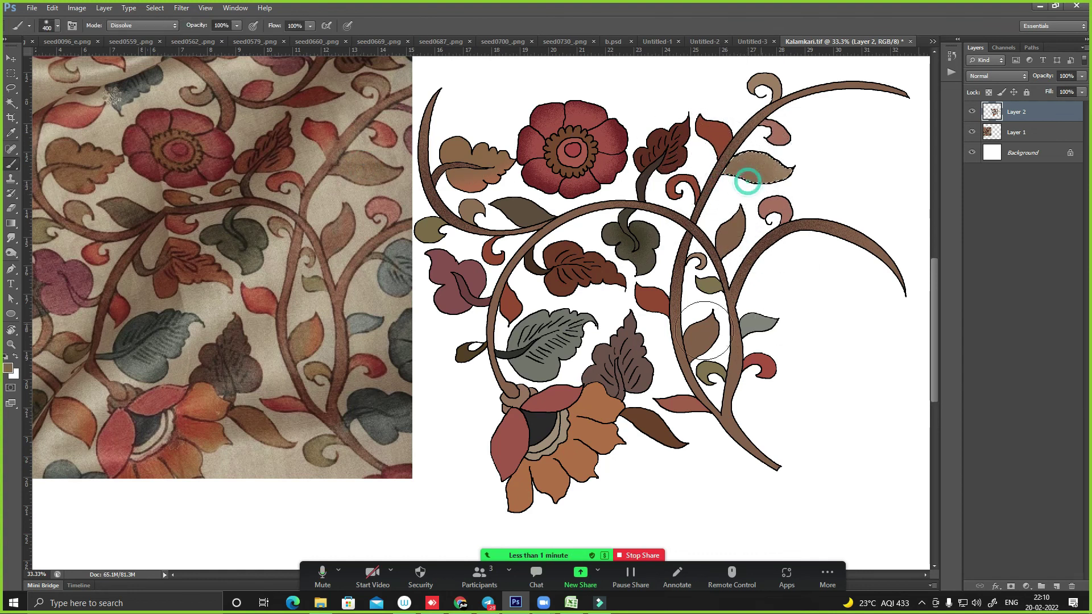
key(w)
scroll(568, 432, down, 3)
scroll(569, 432, left, 2)
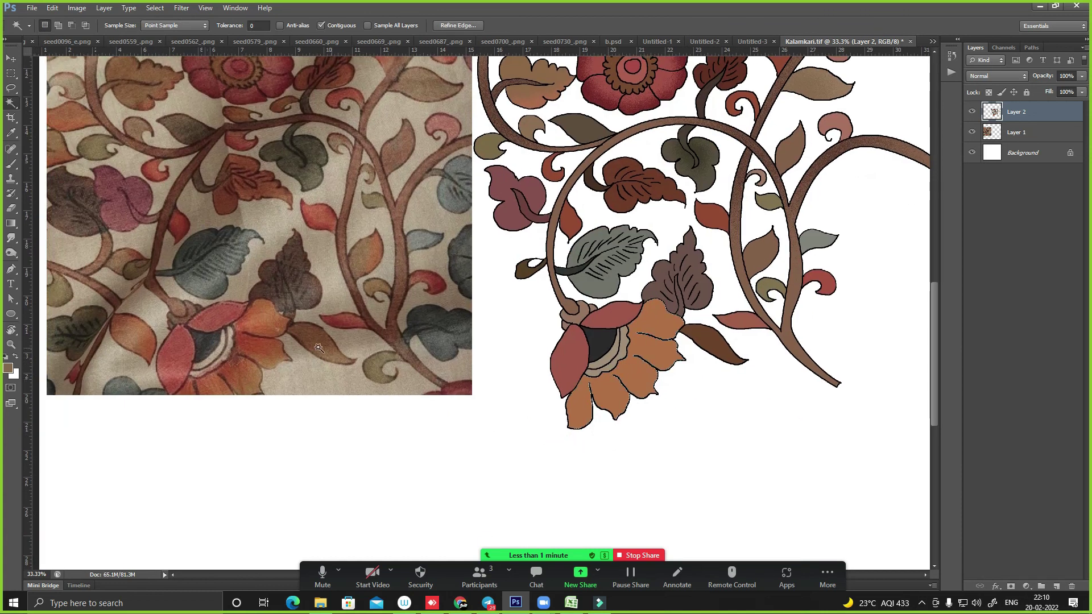
key(i)
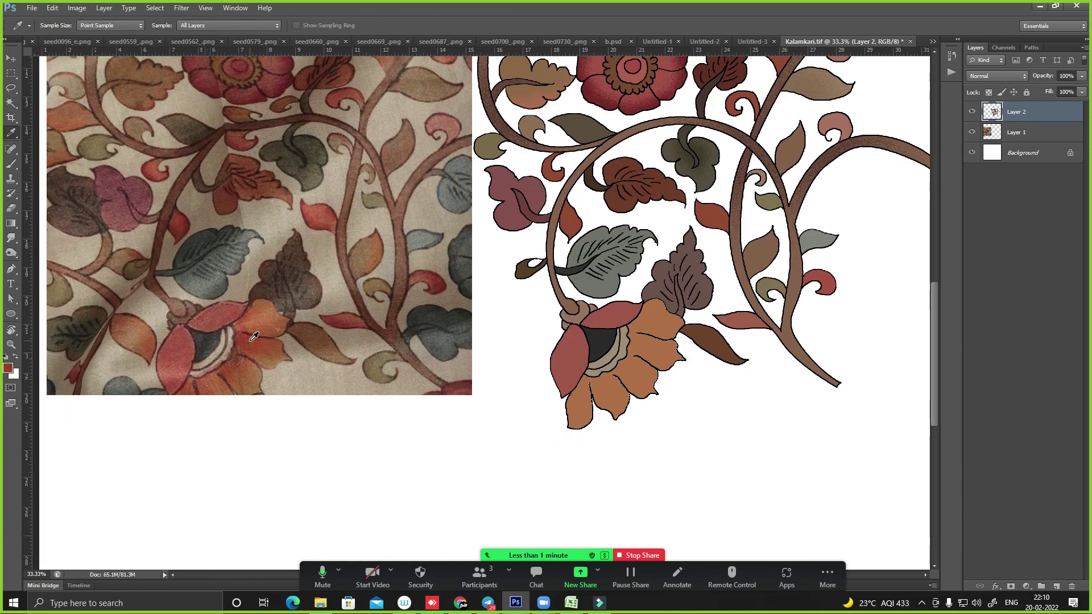
- Paint reddish grain along the lower flower's petal edge and upper orange petals
key(b)
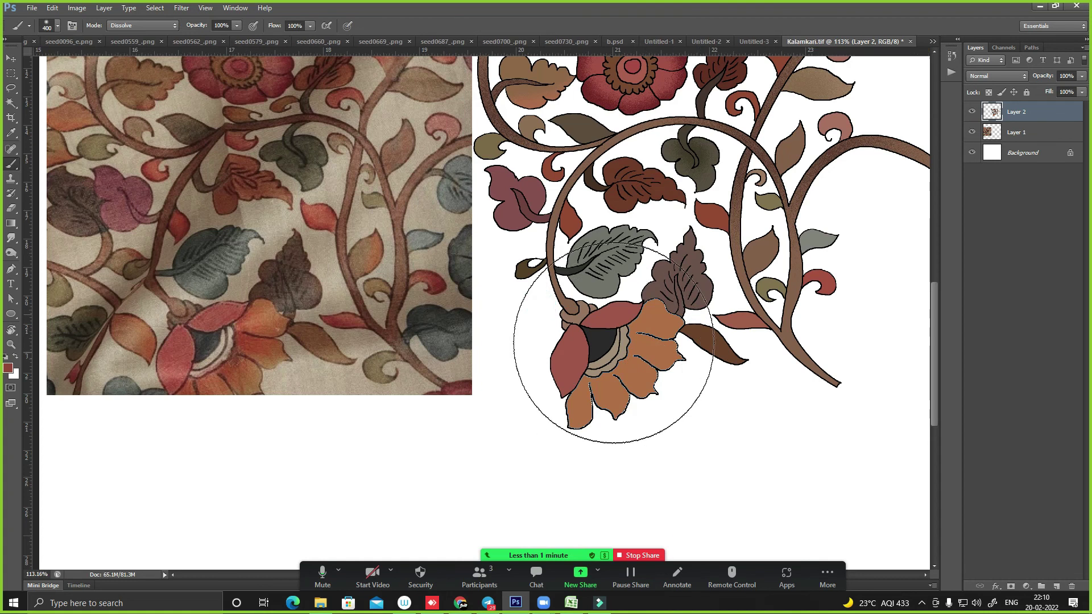
scroll(597, 350, up, 5)
key(bracketleft)
key(bracketleft)
key(bracketleft)
mouse_move(398, 375)
mouse_down()
mouse_move(439, 308)
mouse_move(483, 330)
mouse_move(568, 267)
mouse_move(644, 274)
mouse_move(641, 301)
mouse_up()
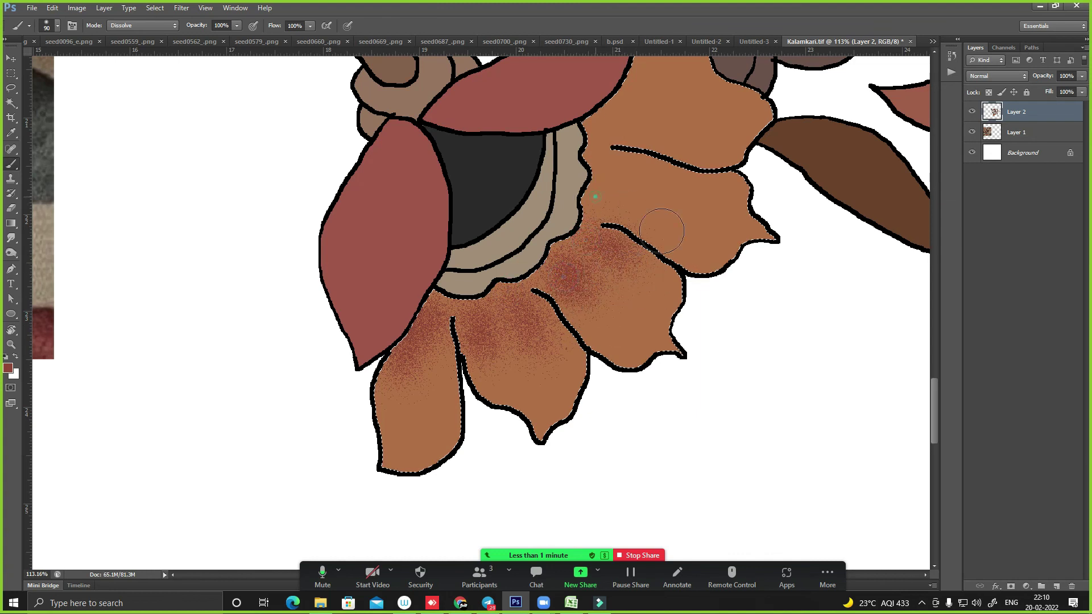
drag(662, 231, 682, 188)
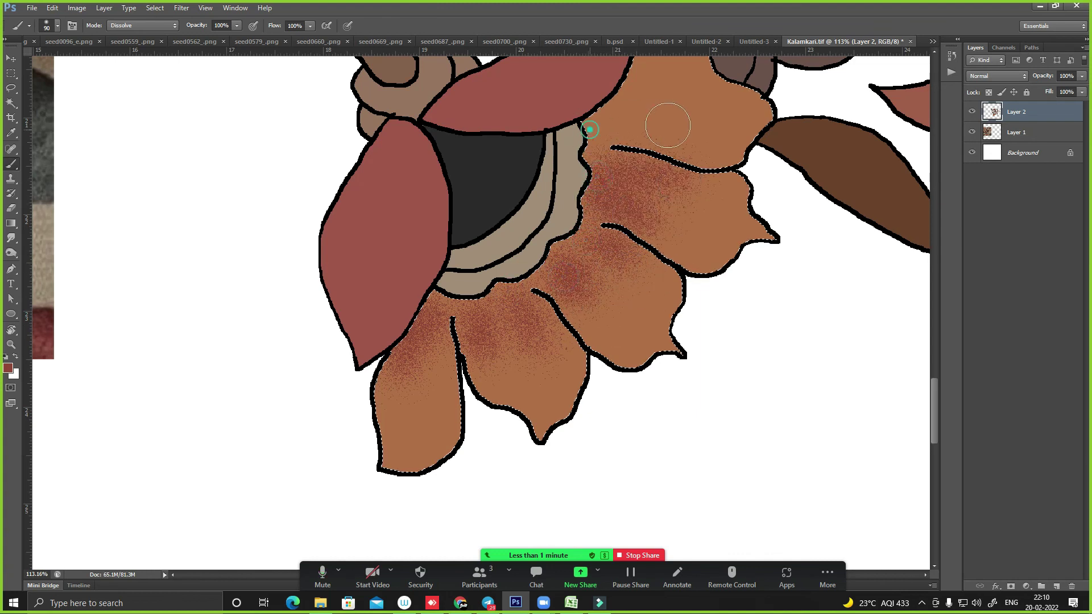
drag(668, 125, 705, 111)
scroll(682, 114, up, 3)
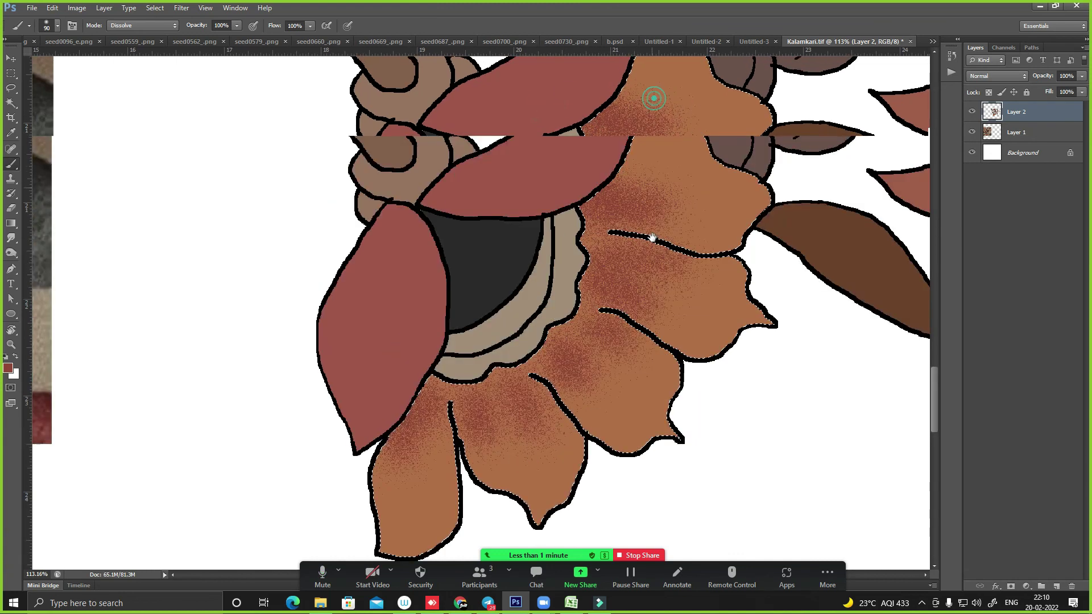
scroll(682, 114, up, 2)
mouse_move(671, 204)
mouse_down()
mouse_move(652, 256)
mouse_move(706, 272)
mouse_up()
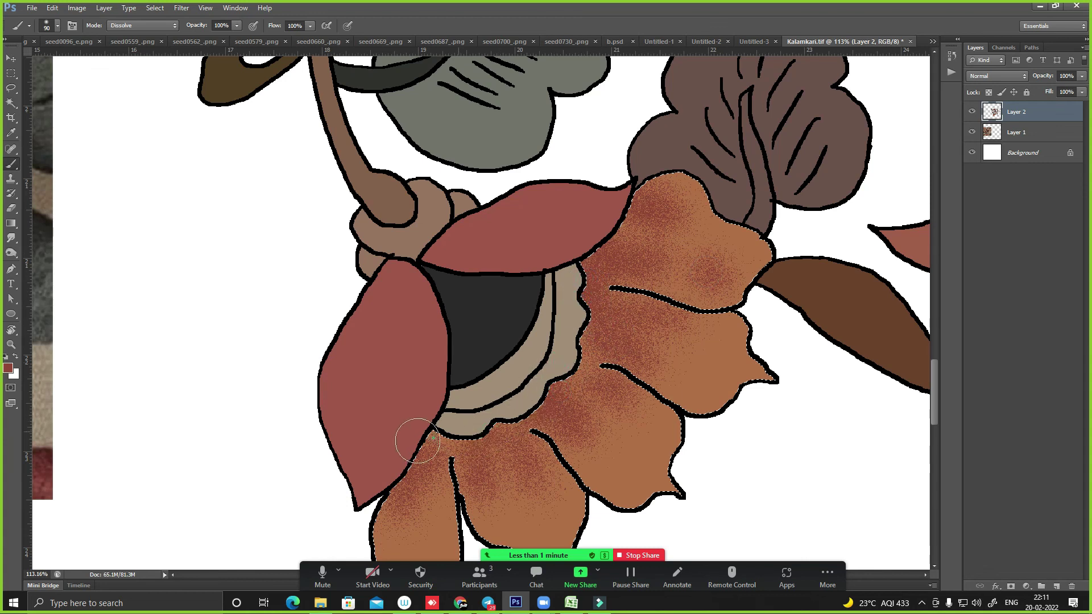
- Zoom out and pan to show both the fabric photo and the drawing's flower
key(ctrl+minus)
drag(329, 290, 507, 290)
mouse_move(375, 284)
mouse_down()
mouse_move(587, 285)
mouse_move(430, 185)
mouse_up()
key(ctrl+minus)
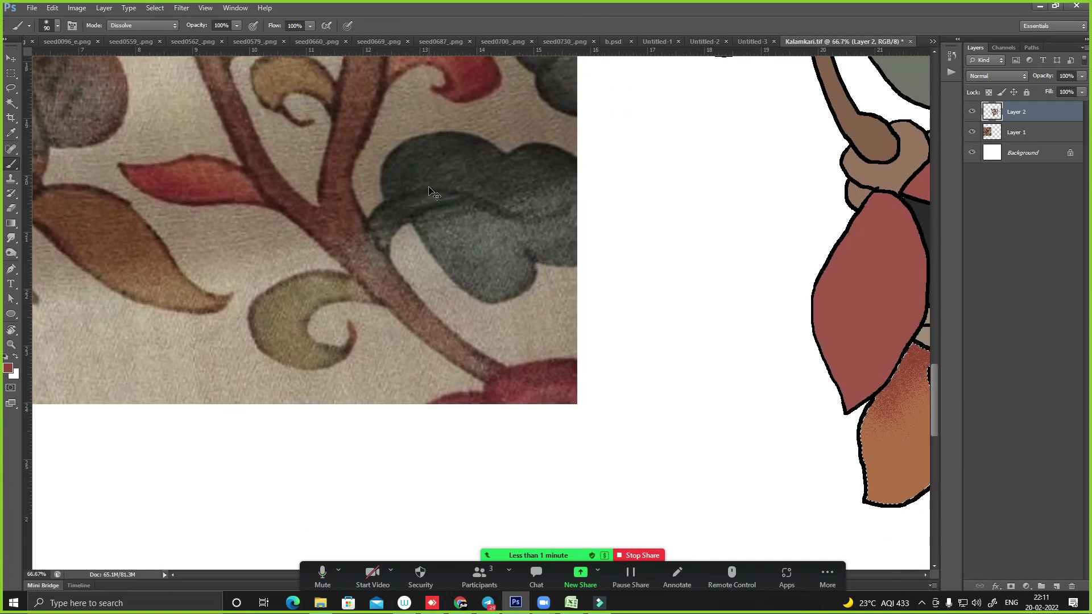
key(ctrl+minus)
drag(321, 199, 504, 274)
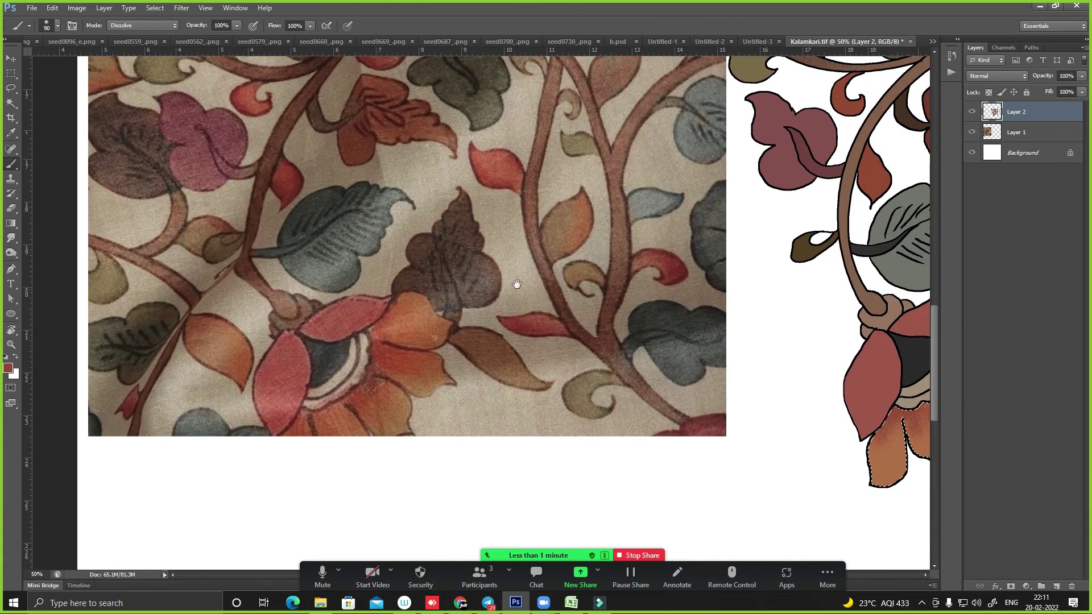
drag(517, 284, 271, 295)
- Select the red petal with the Magic Wand and sample the fabric's red for the brush
key(w)
click(688, 347)
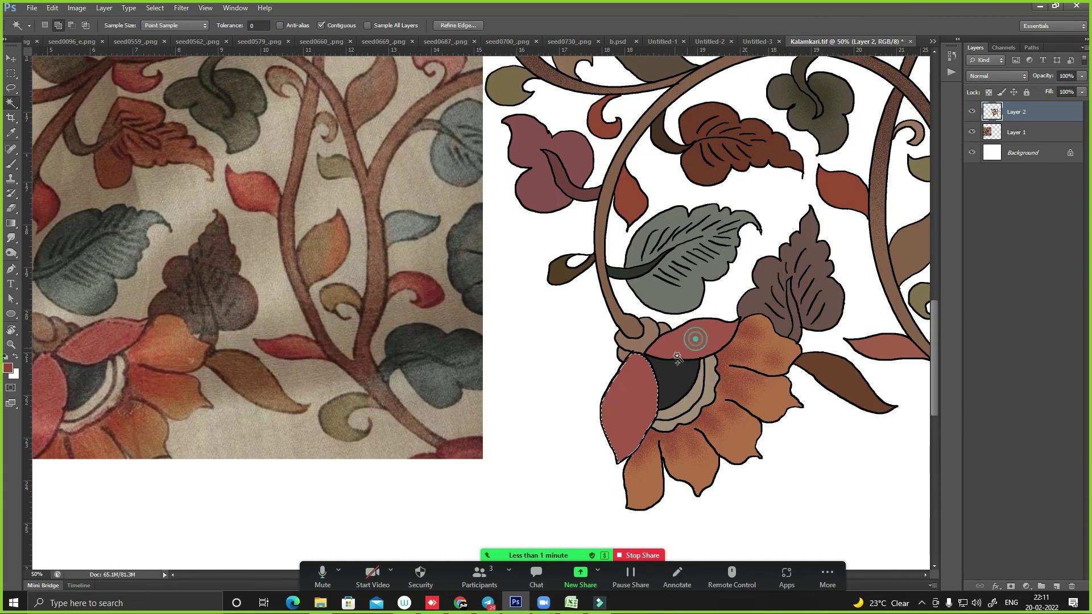
drag(323, 333, 438, 295)
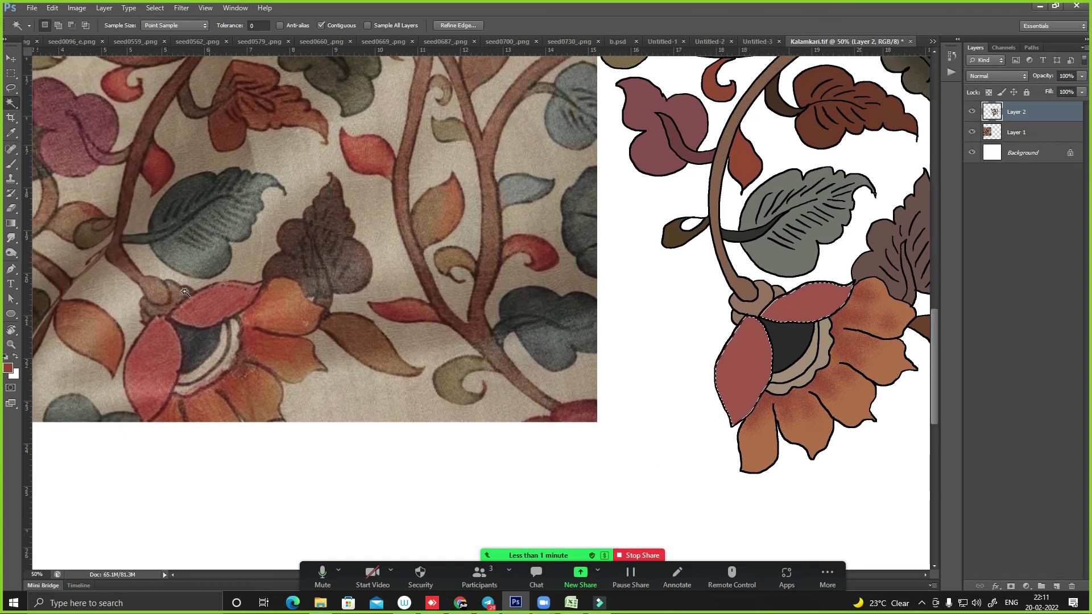
key(u)
key(i)
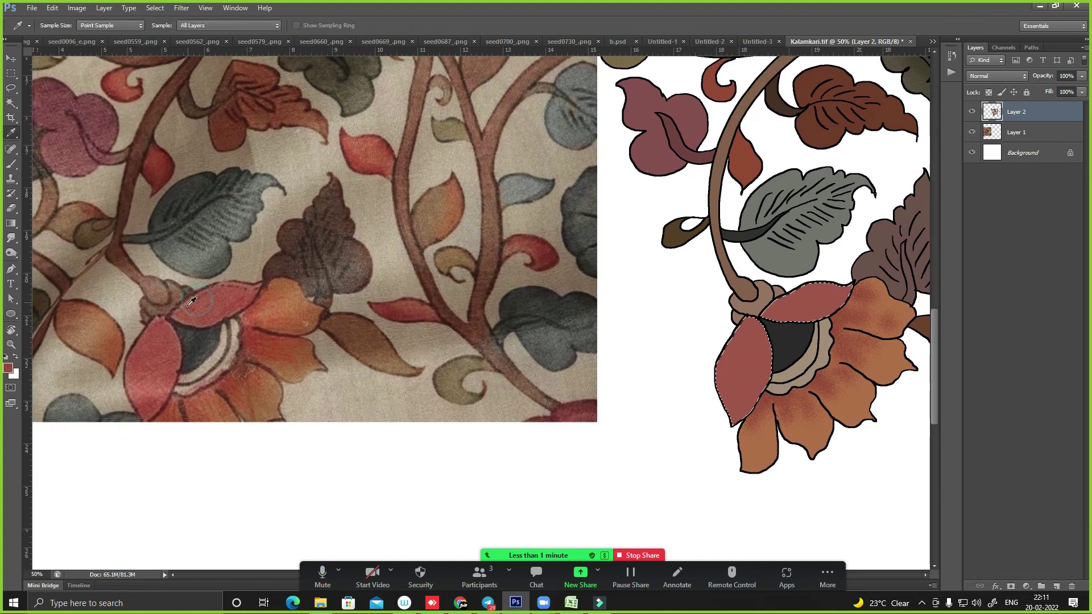
key(b)
- Darken the foreground to #c05447 red in the Color Picker
drag(818, 261, 737, 278)
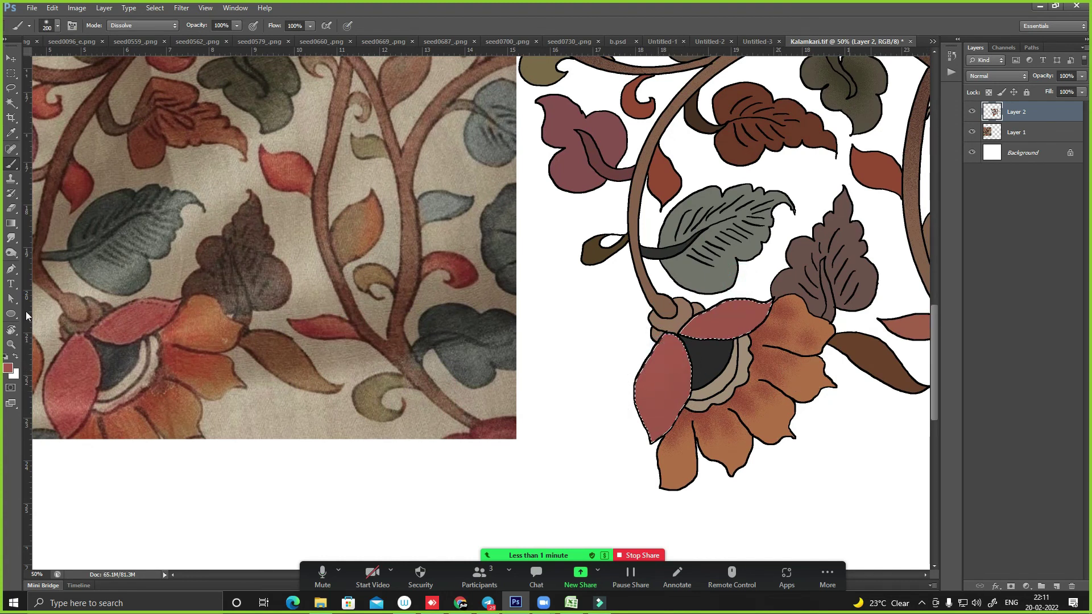
key(i)
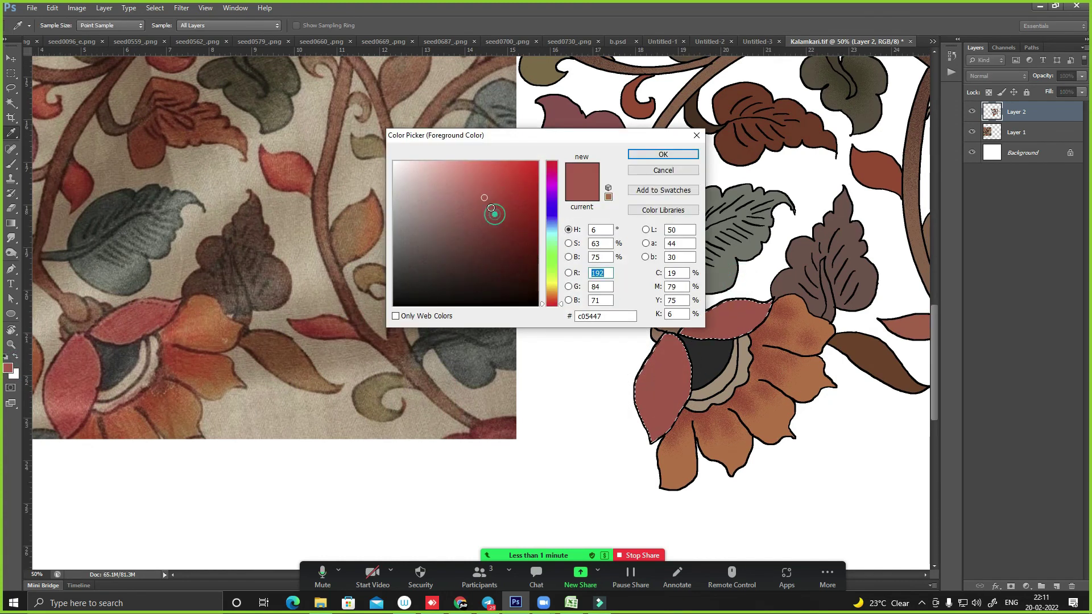
click(491, 208)
key(Return)
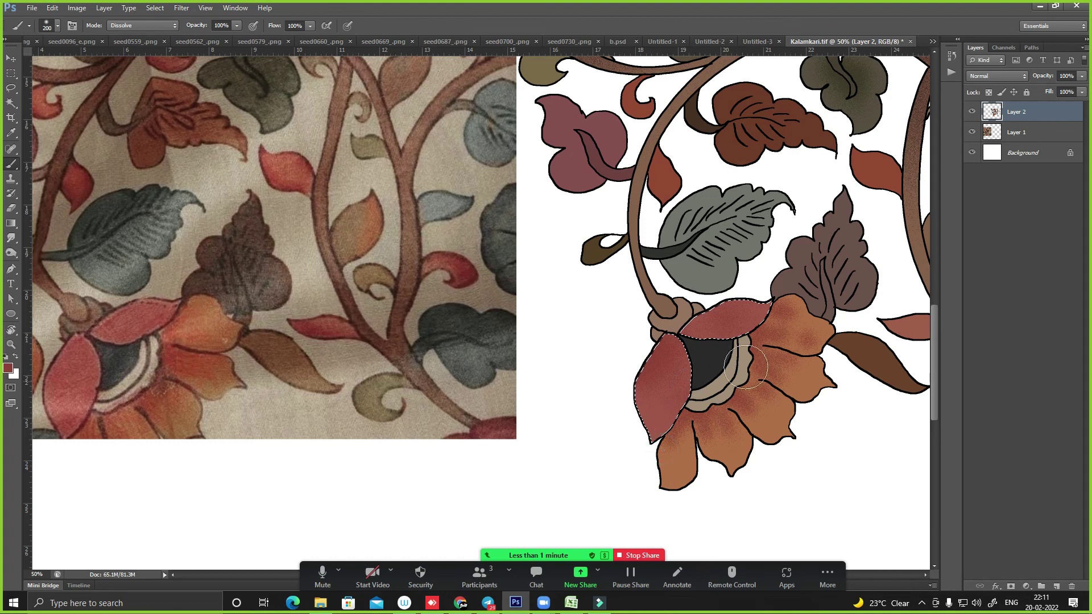
- Start a Magic Wand selection with the brown leaf and add the grey-green leaf
drag(758, 327, 476, 232)
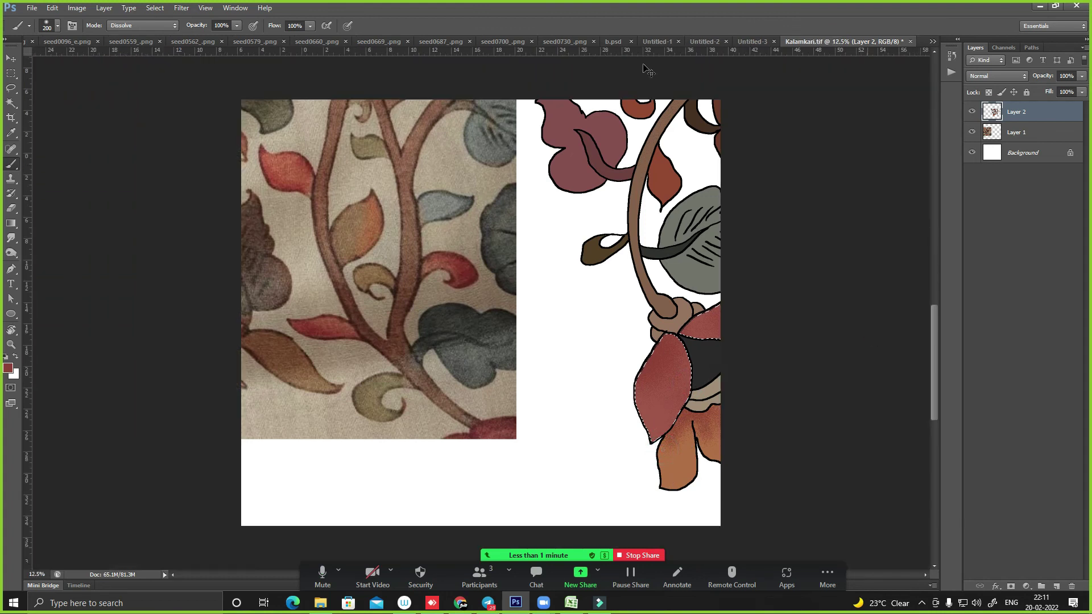
key(ctrl+plus)
key(ctrl+plus)
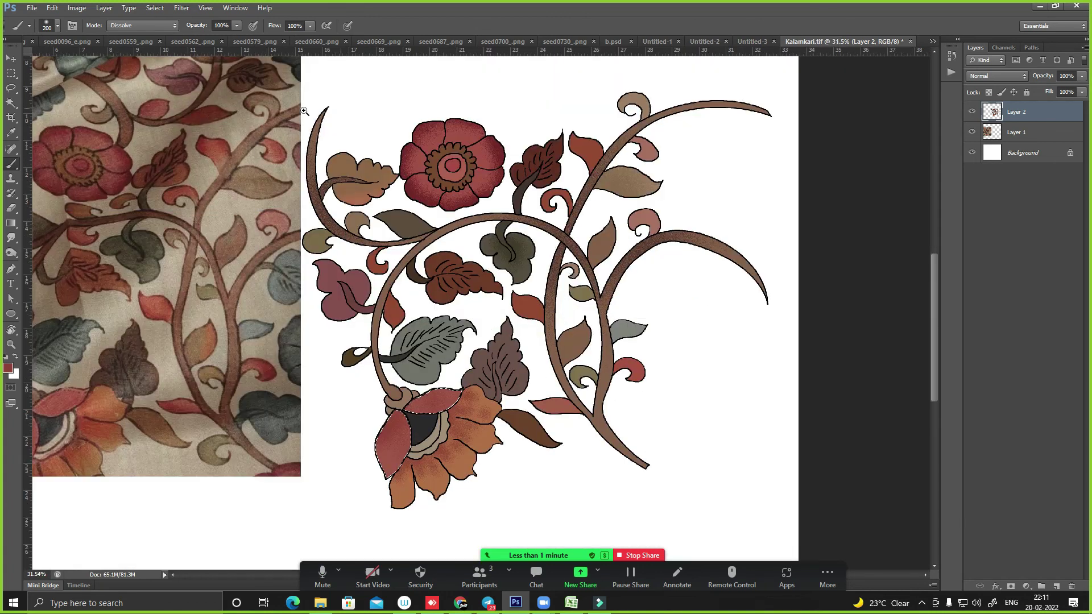
key(ctrl+plus)
key(ctrl+minus)
key(w)
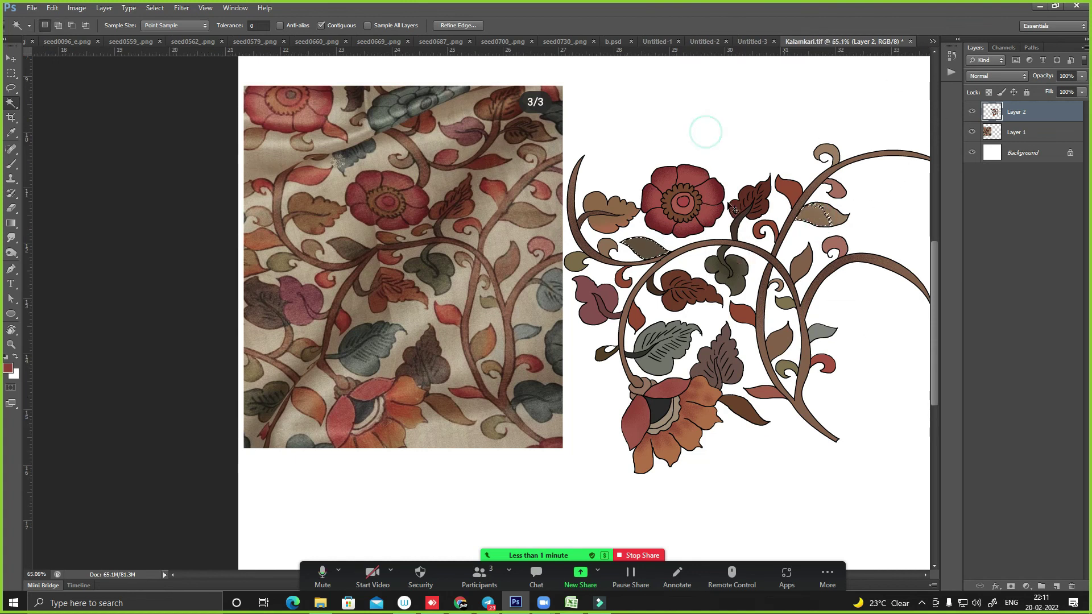
drag(702, 127, 536, 183)
scroll(622, 218, down, 2)
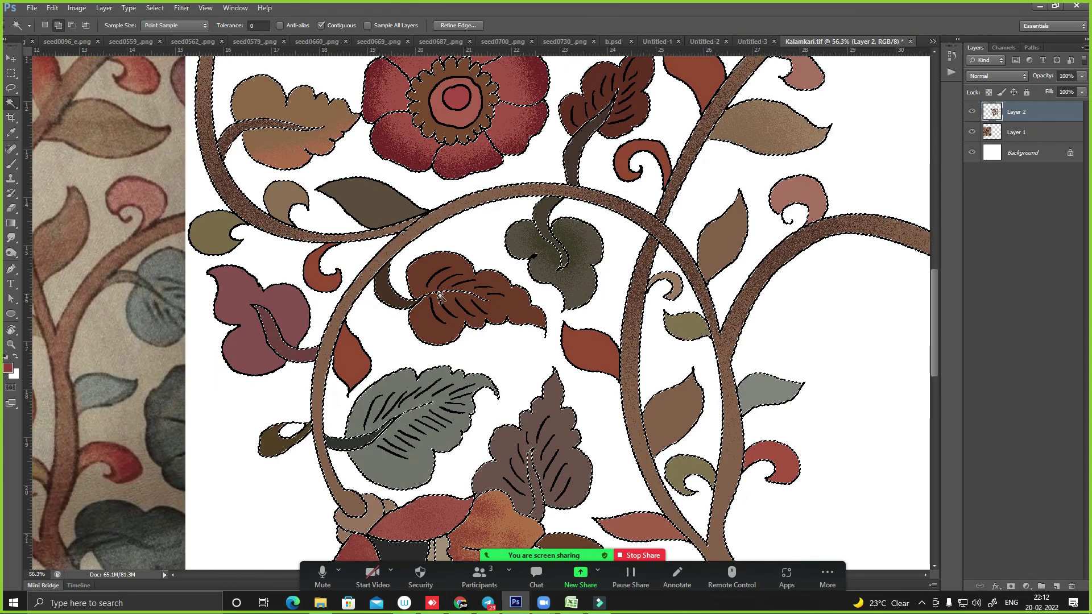
click(389, 295)
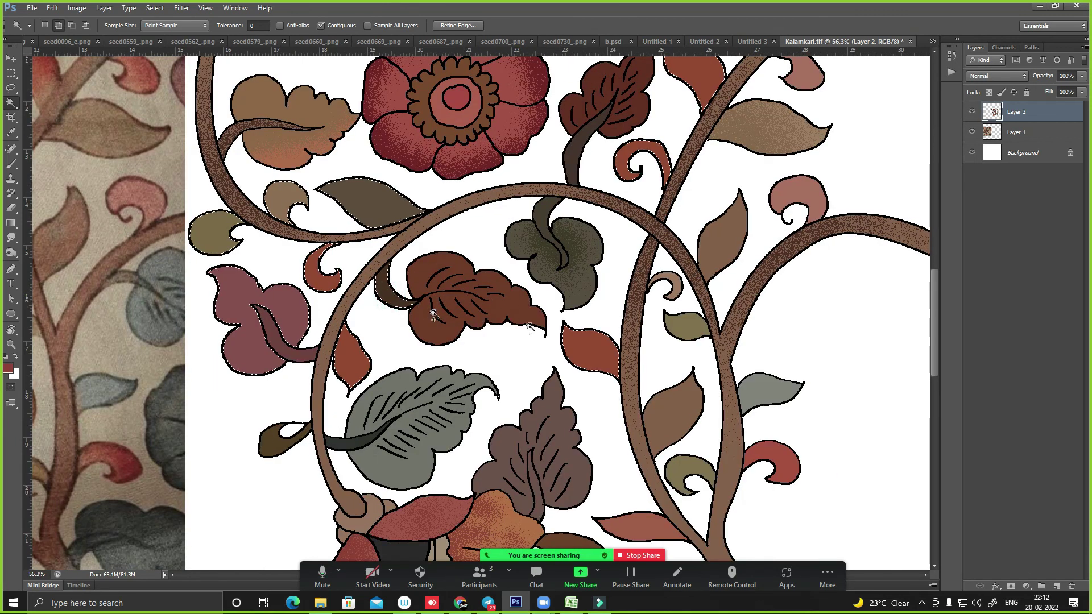
click(767, 397)
- Add the tan curl, grey feathered, mauve, pink and dark leaves to the selection
key(ctrl+minus)
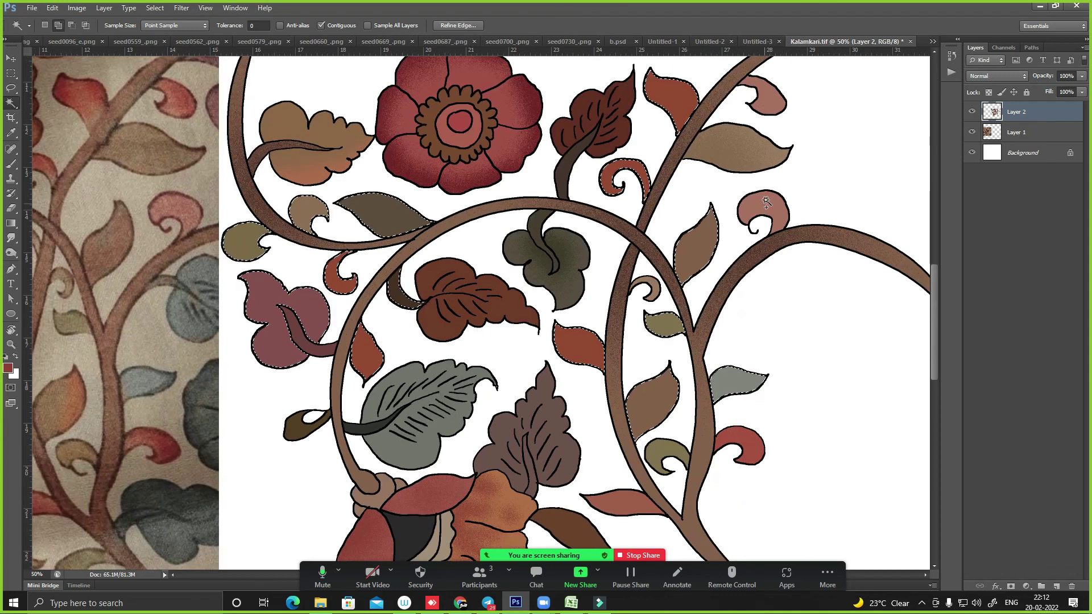
drag(770, 97, 711, 235)
click(696, 159)
drag(622, 235, 659, 190)
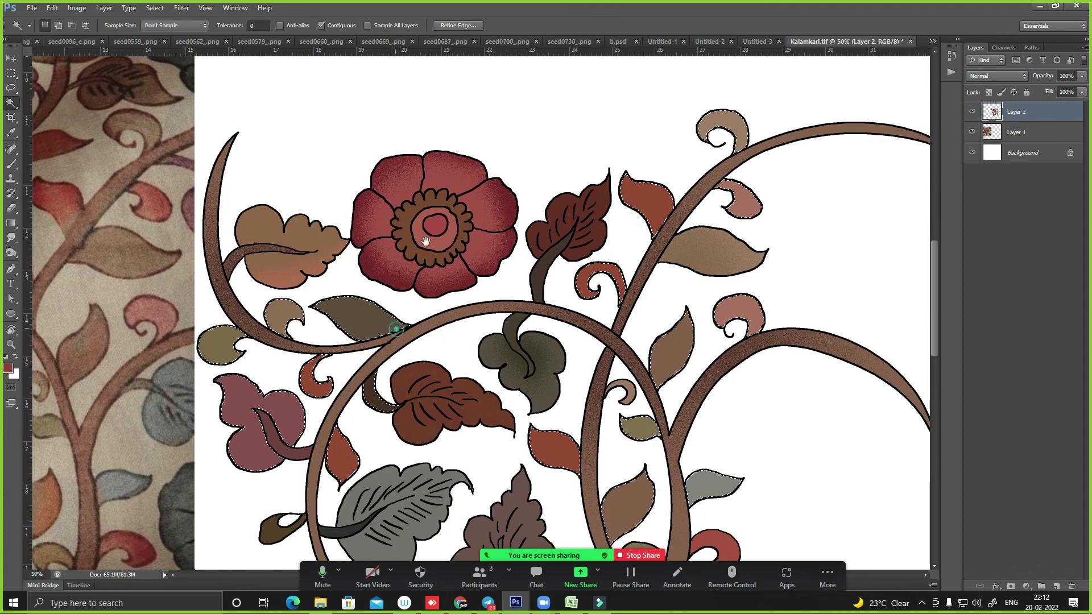
drag(361, 424, 403, 294)
shift+click(423, 415)
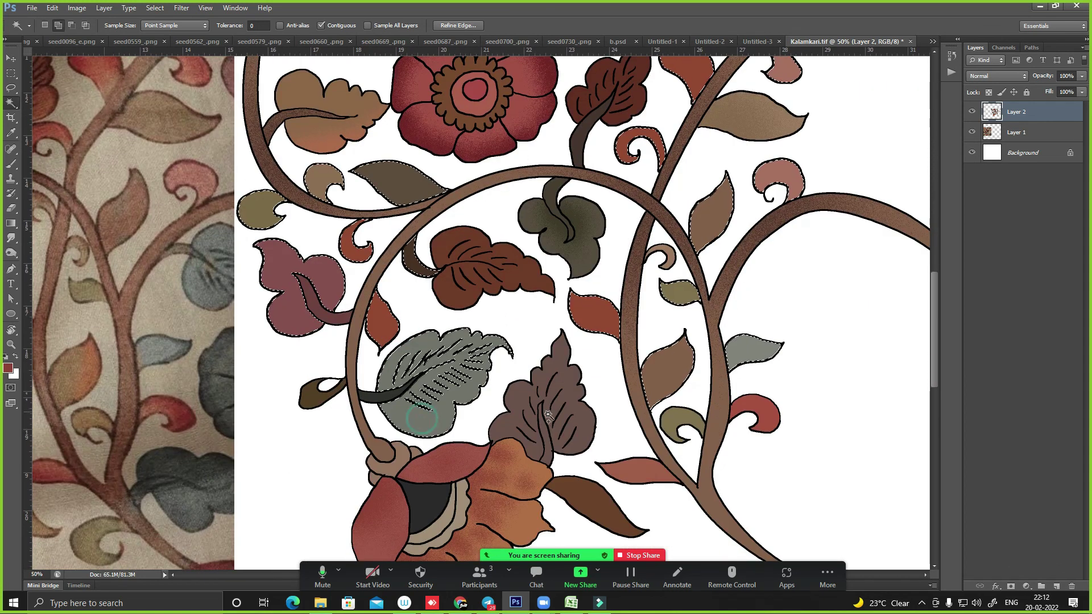
shift+click(580, 393)
shift+click(641, 465)
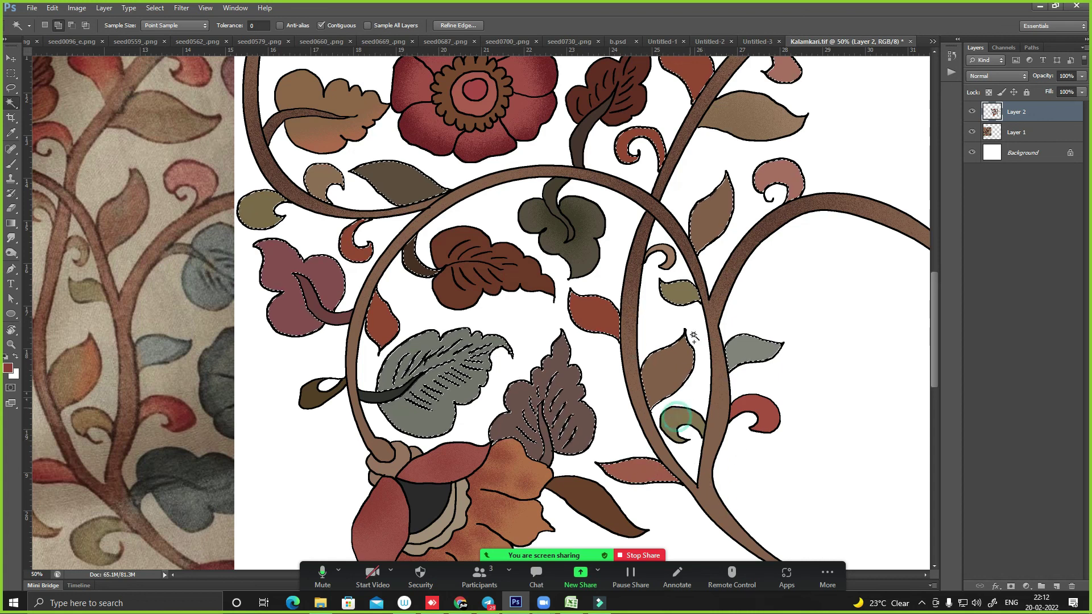
drag(527, 150, 496, 331)
shift+click(609, 248)
key(ctrl+minus)
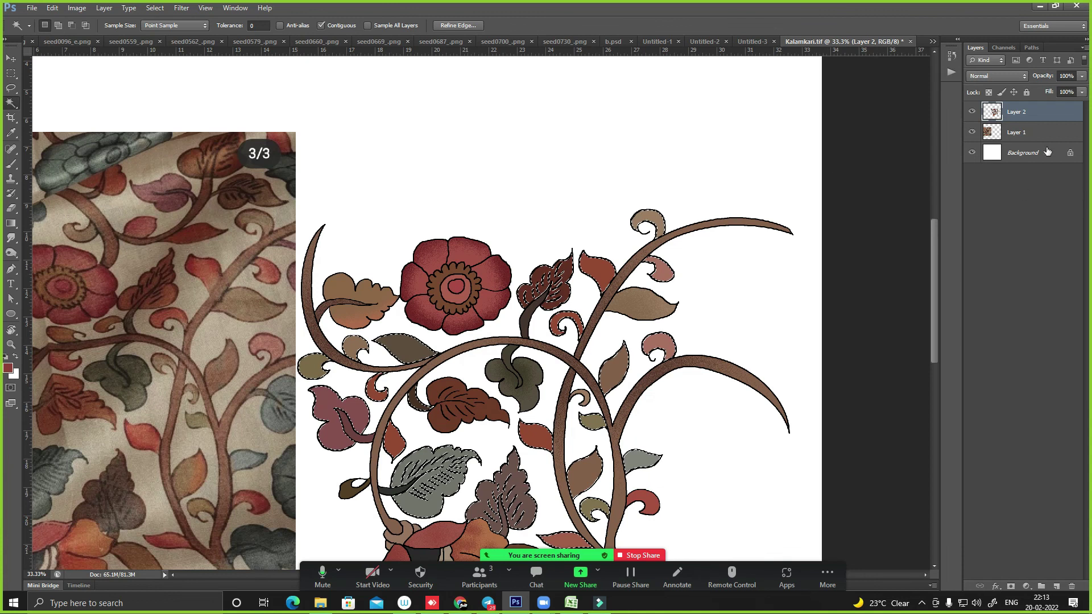
- Add a new empty Layer 3 above Layer 2
key(alt+Tab)
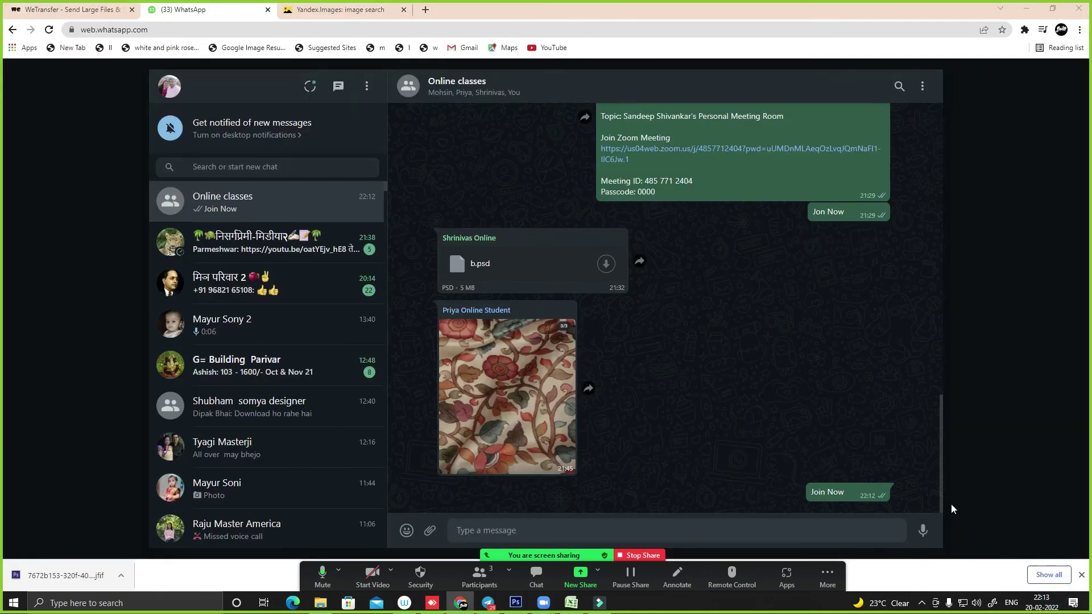
key(alt+Tab)
click(1056, 585)
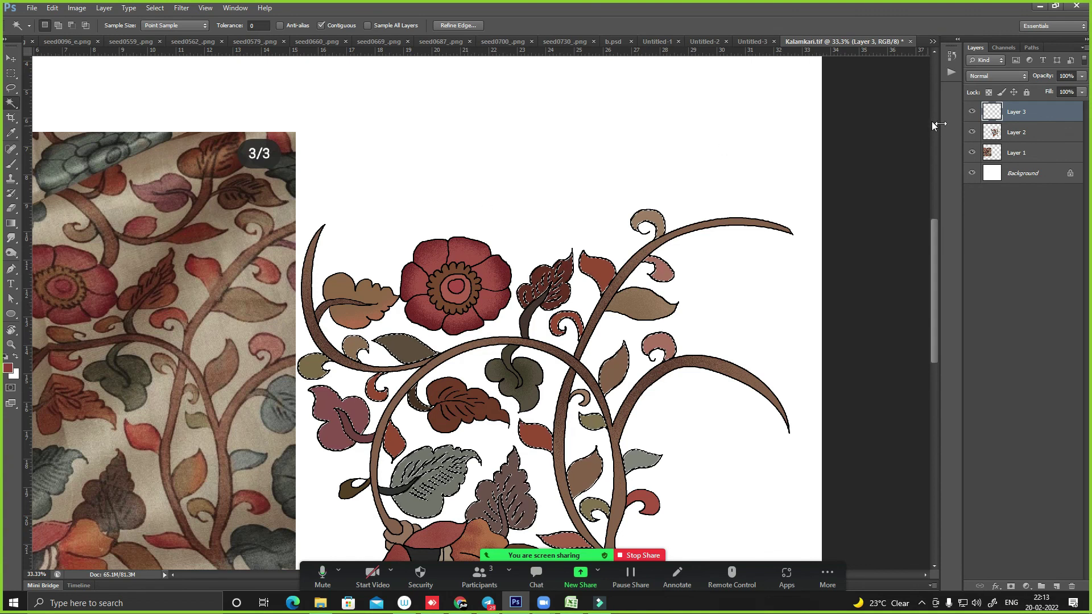
- Reset the foreground colour to black and set Layer 3's blend mode to Soft Light
key(i)
click(8, 368)
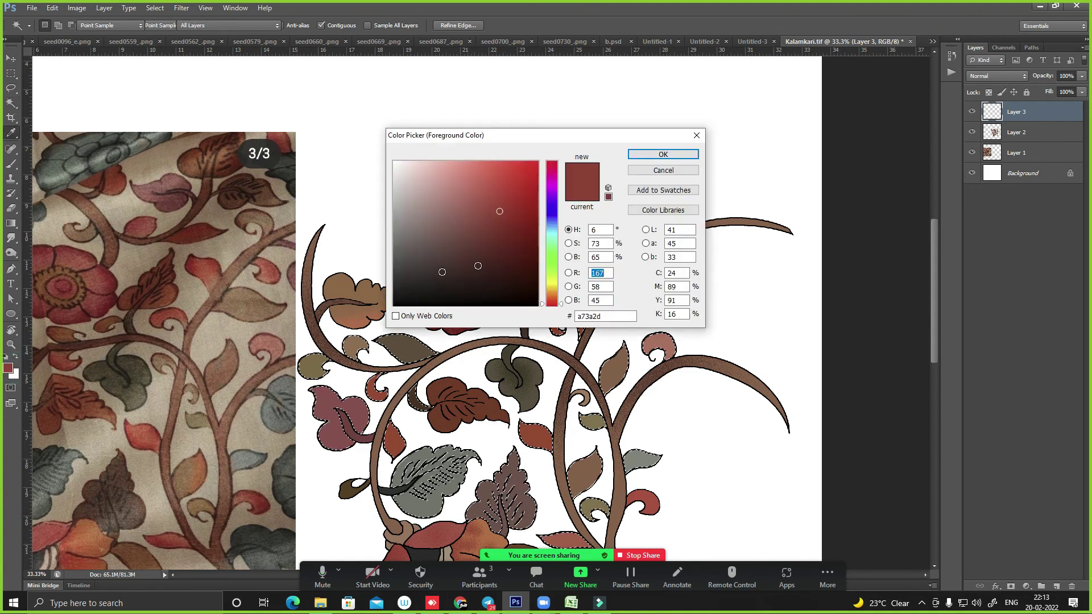
click(661, 154)
key(w)
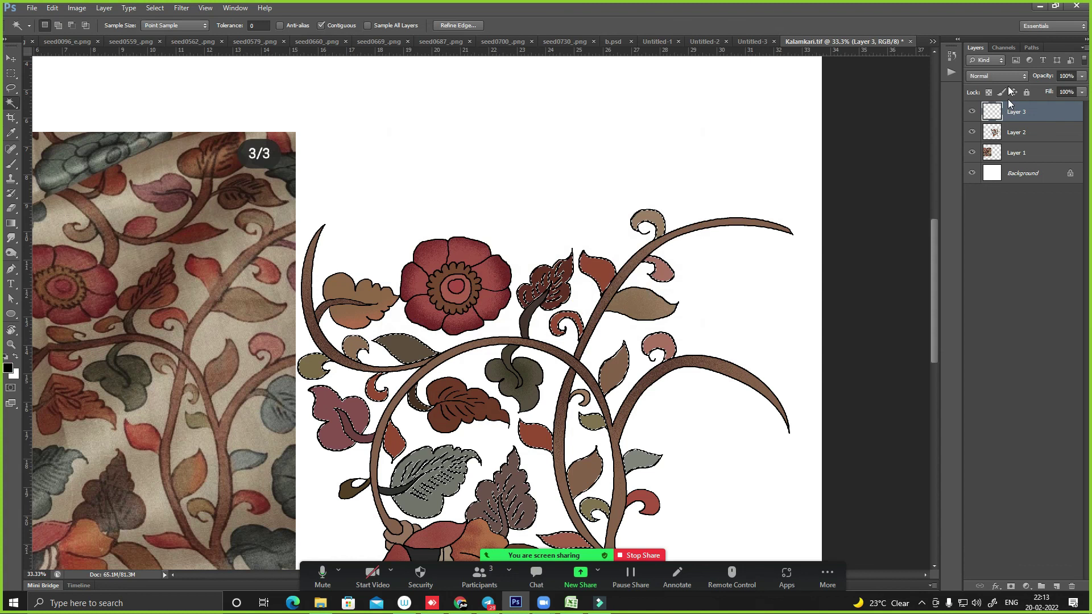
click(1000, 75)
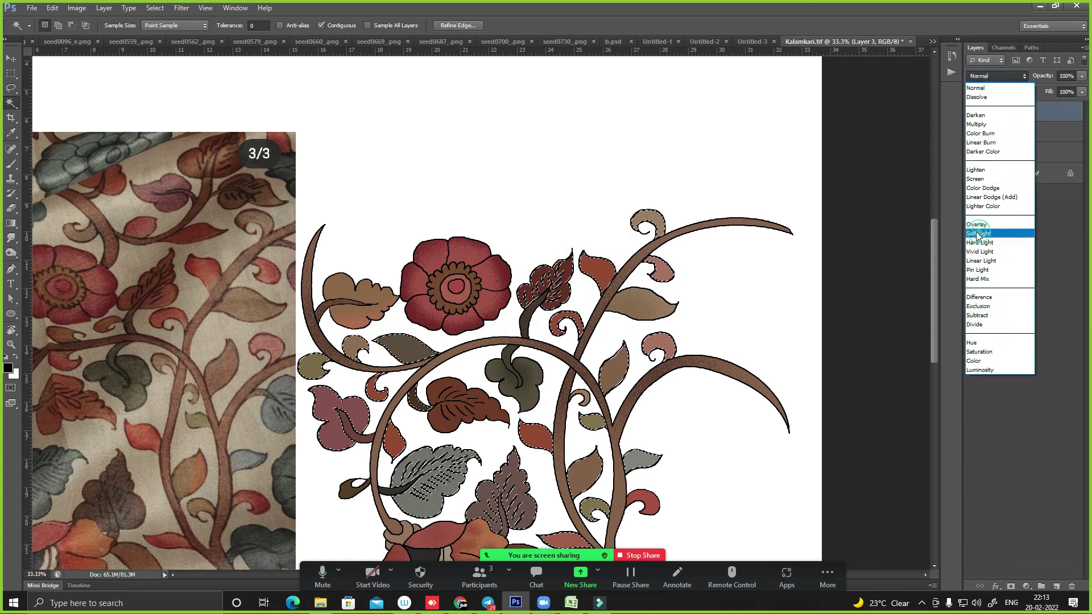
click(979, 233)
- Speckle Dissolve-brush grain onto the red, pink, top curled and lower-stem leaves
key(shift)
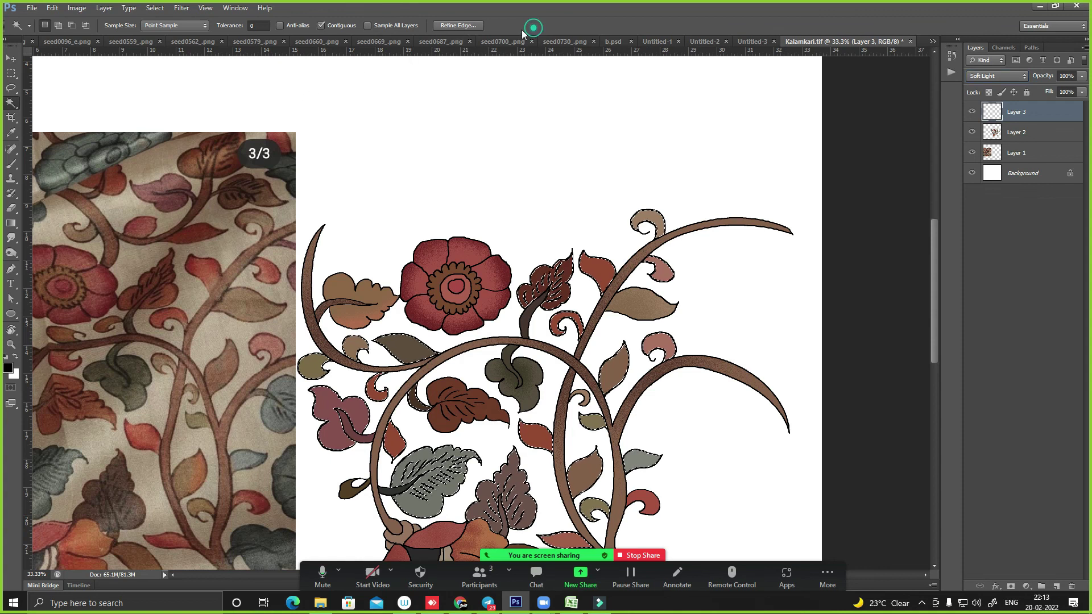
key(b)
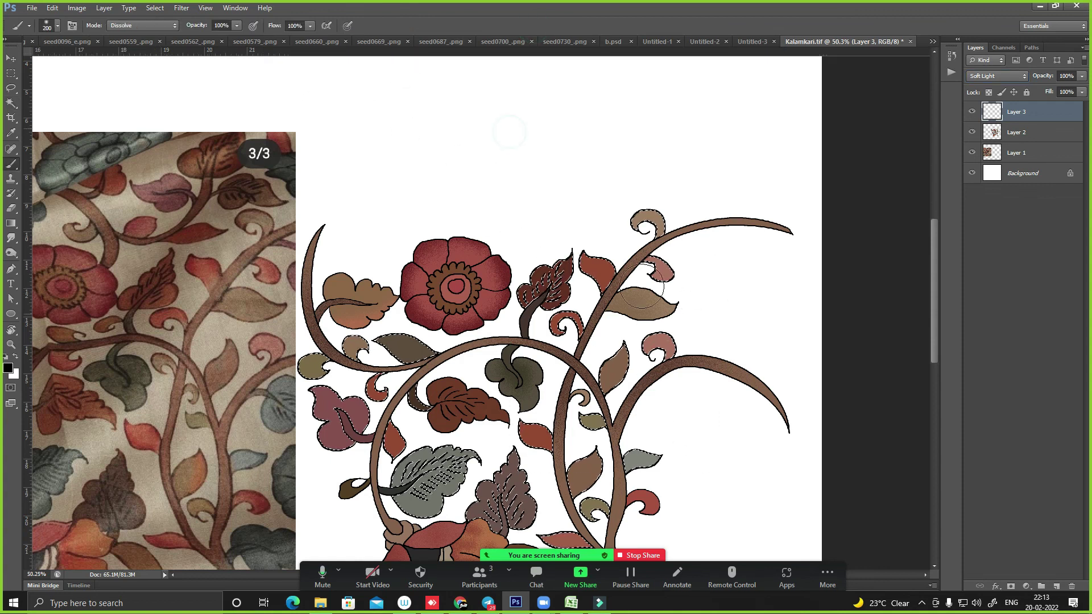
scroll(464, 264, up, 2)
drag(463, 265, 455, 267)
drag(534, 256, 543, 264)
drag(549, 195, 535, 196)
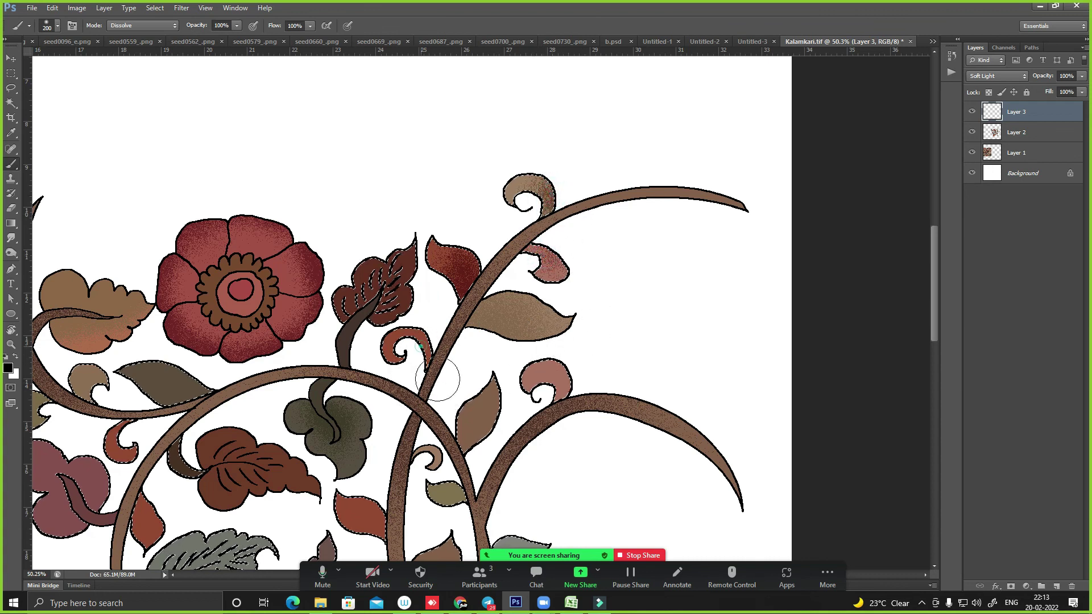
drag(482, 424, 477, 405)
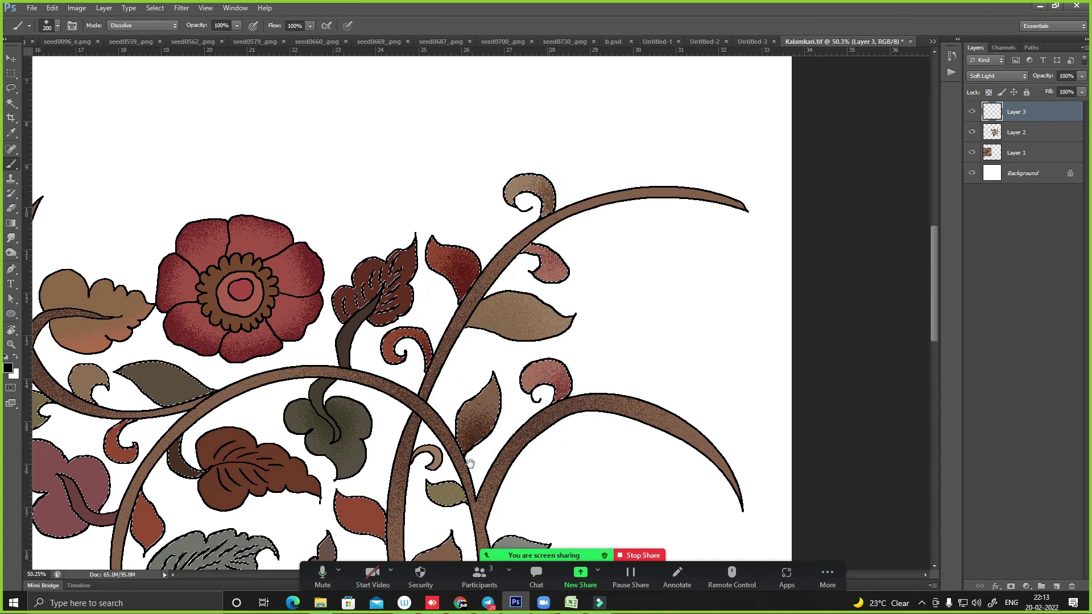
- Grain-shade the left pink, olive, grey feathered, mauve, brown and right grey leaves
drag(470, 463, 729, 296)
drag(356, 295, 310, 344)
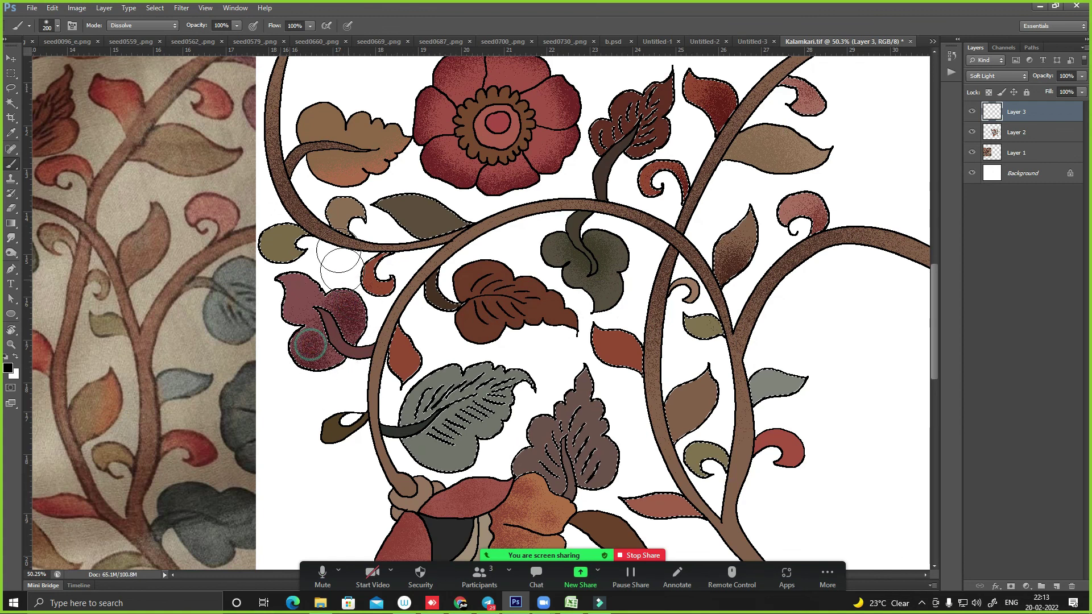
drag(281, 239, 347, 213)
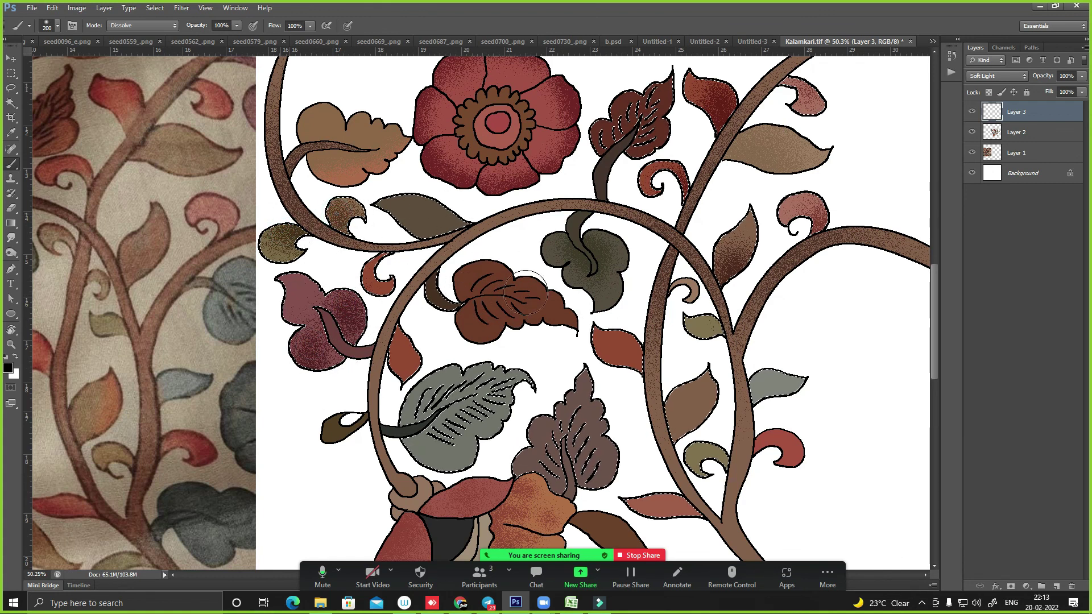
drag(455, 222, 410, 209)
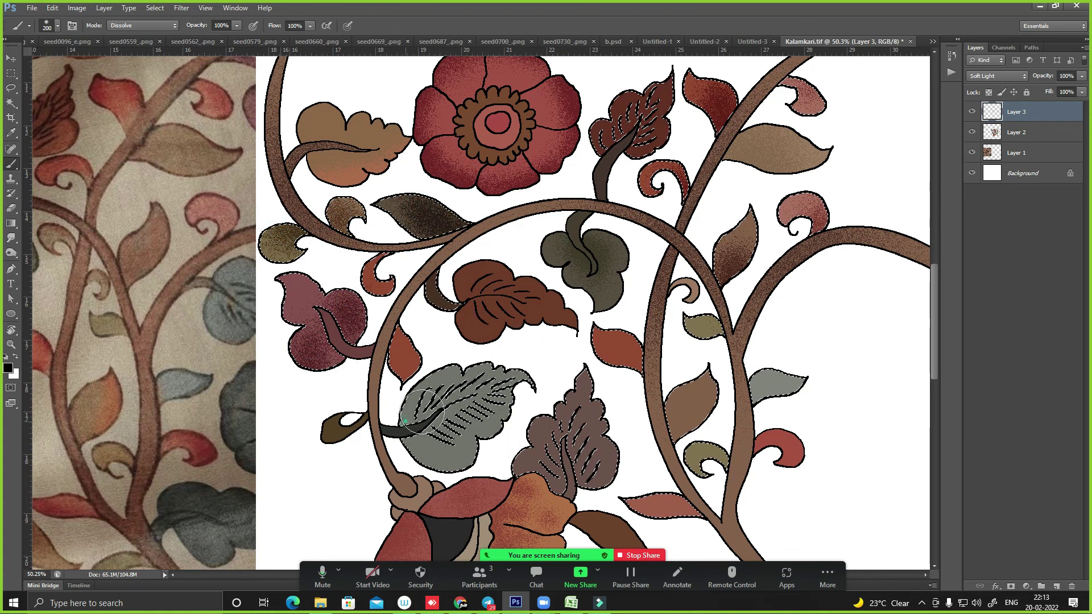
drag(422, 412, 415, 439)
mouse_move(569, 421)
mouse_down()
mouse_move(605, 520)
mouse_move(660, 500)
mouse_up()
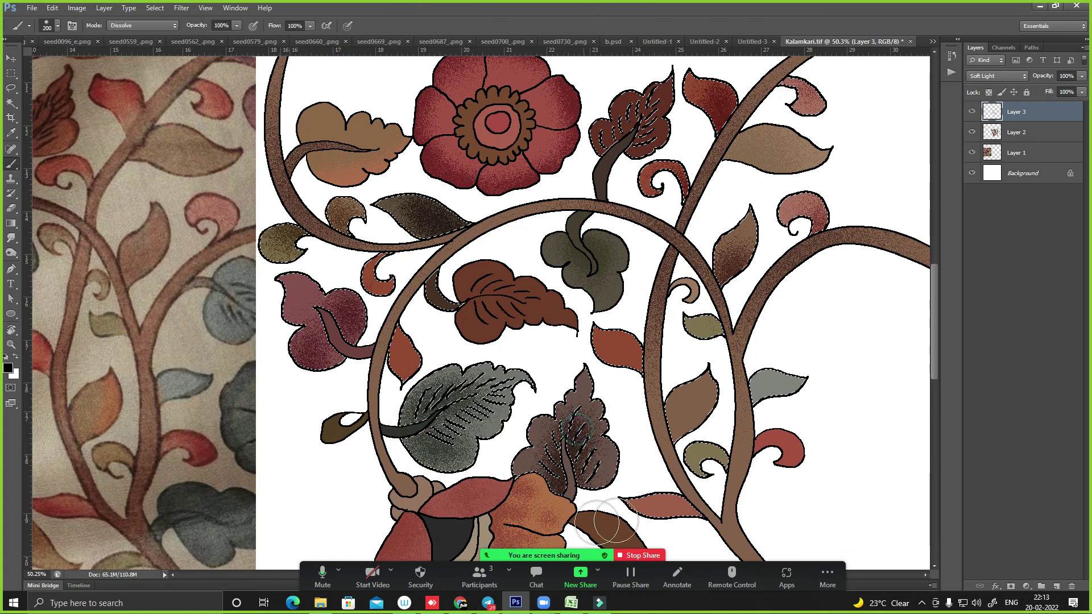
space+drag(661, 463, 641, 358)
drag(671, 285, 682, 330)
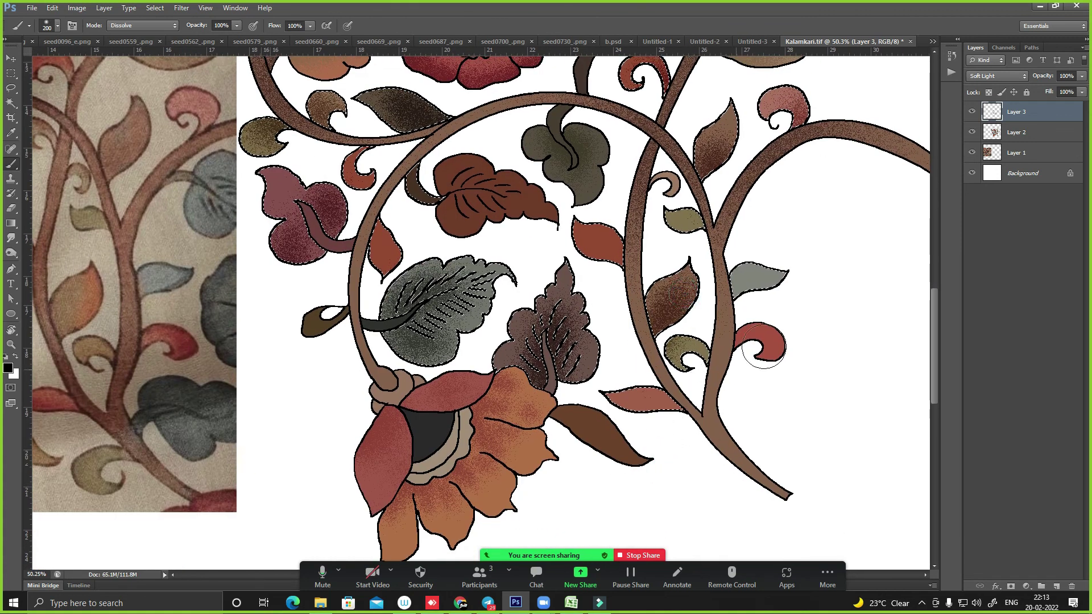
drag(760, 278, 751, 328)
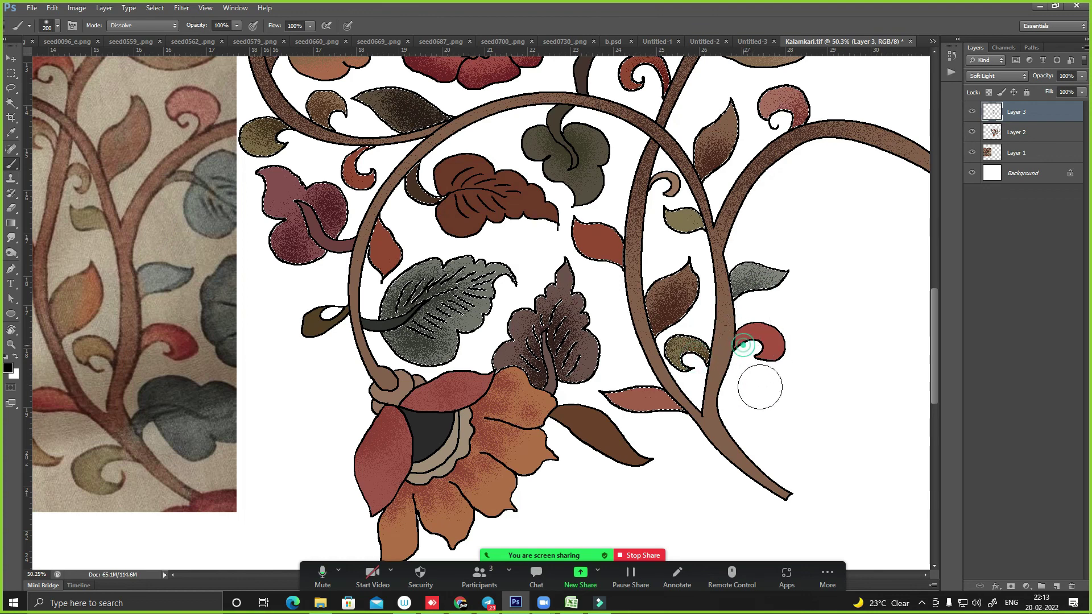
- Clear the selection, then dab darker grain onto the red curled leaf on Layer 3
space+drag(746, 202, 684, 378)
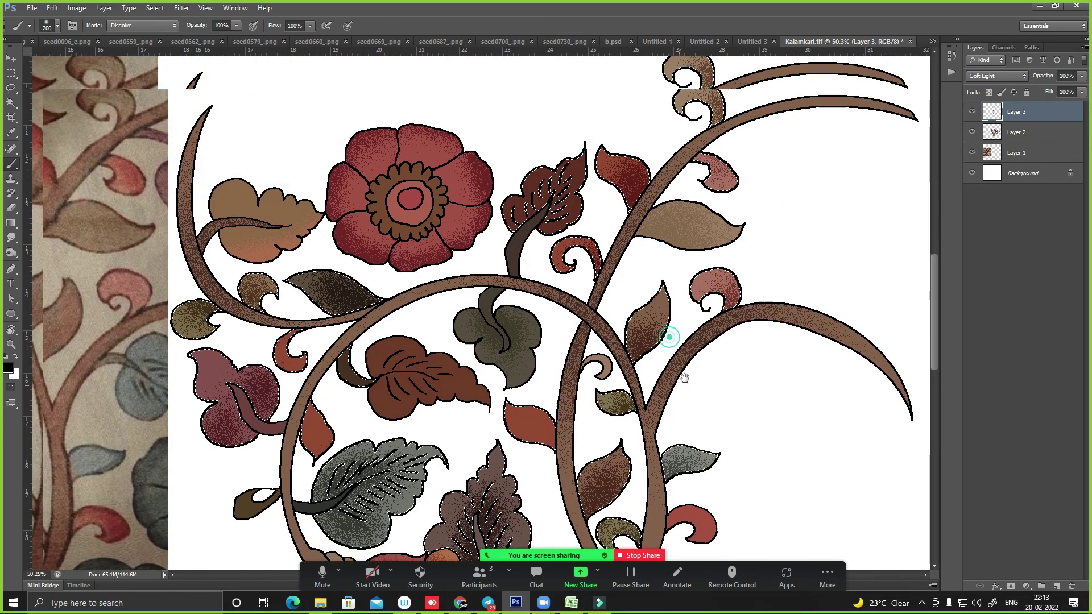
scroll(700, 398, down, 5)
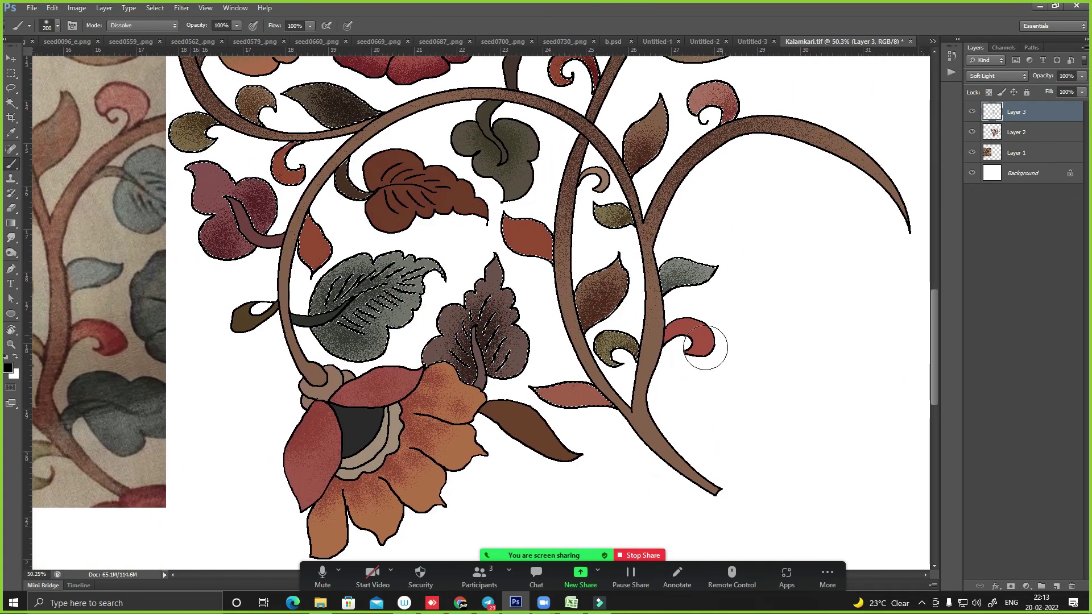
key(w)
key(ctrl+d)
click(1007, 133)
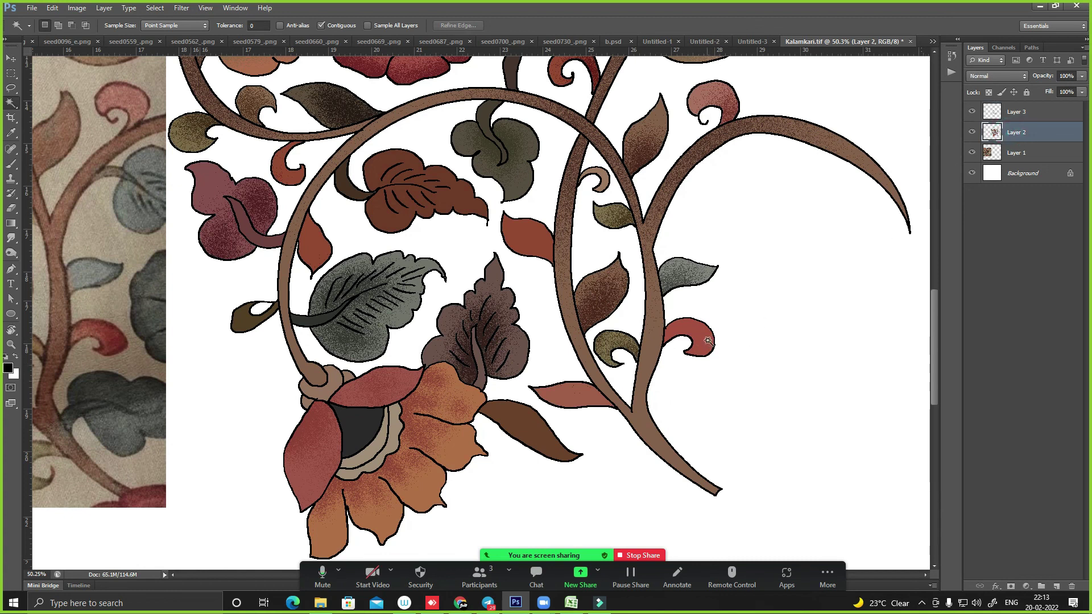
click(1023, 112)
key(b)
click(717, 321)
click(703, 355)
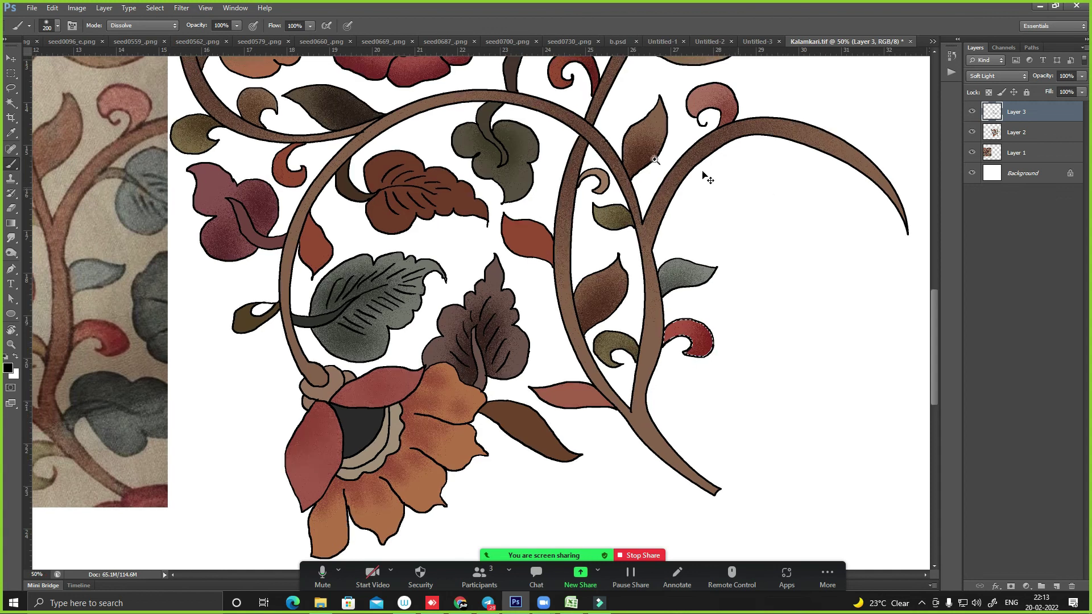
drag(799, 202, 1078, 86)
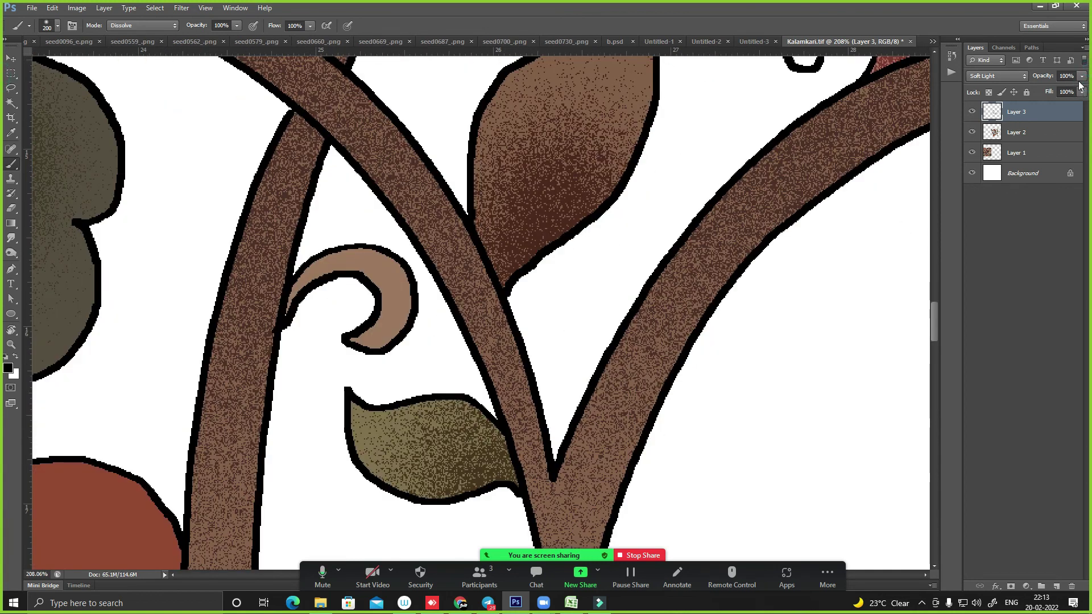
- Lower Layer 3's opacity to 42% to soften the grain shading
drag(1061, 91, 1050, 93)
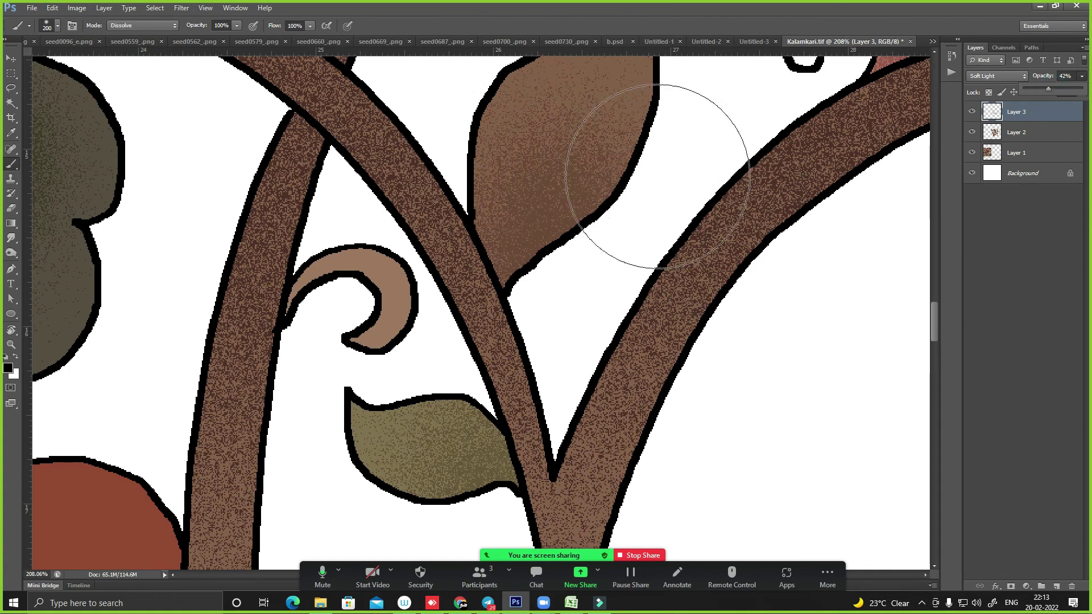
key(ctrl+minus)
key(ctrl+minus)
key(ctrl+minus)
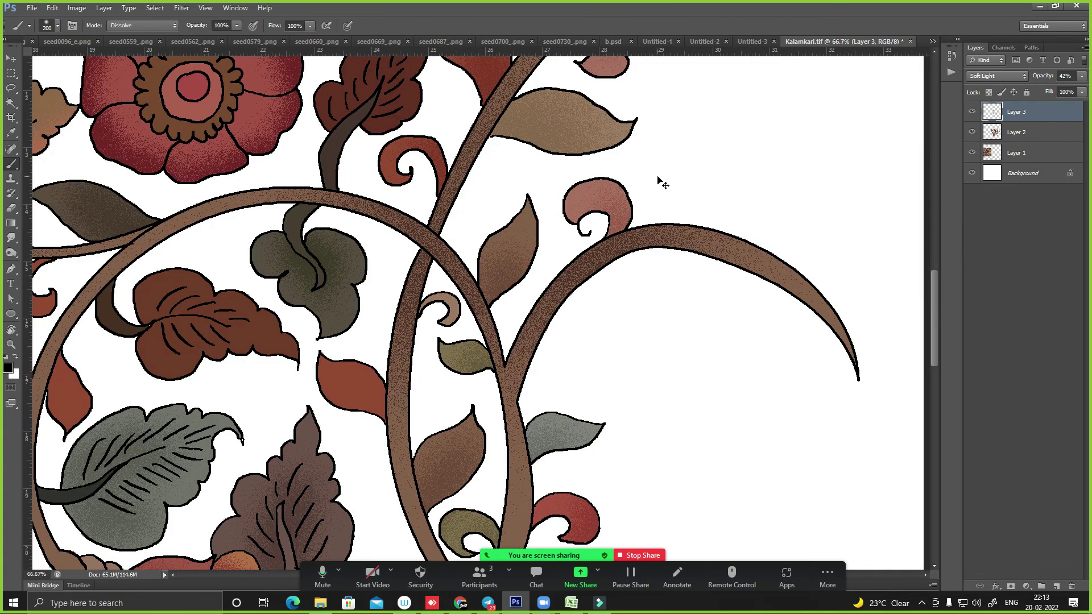
drag(543, 279, 677, 401)
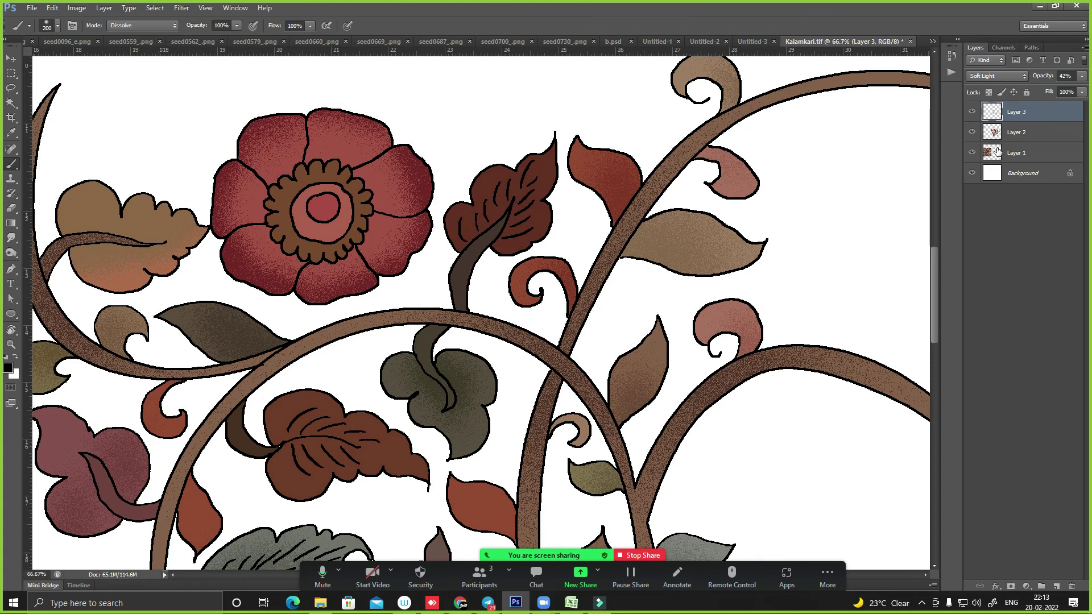
- Magic Wand the two brown leaves, grain-shade them on Layer 3, then merge it down
click(997, 151)
click(1015, 132)
key(w)
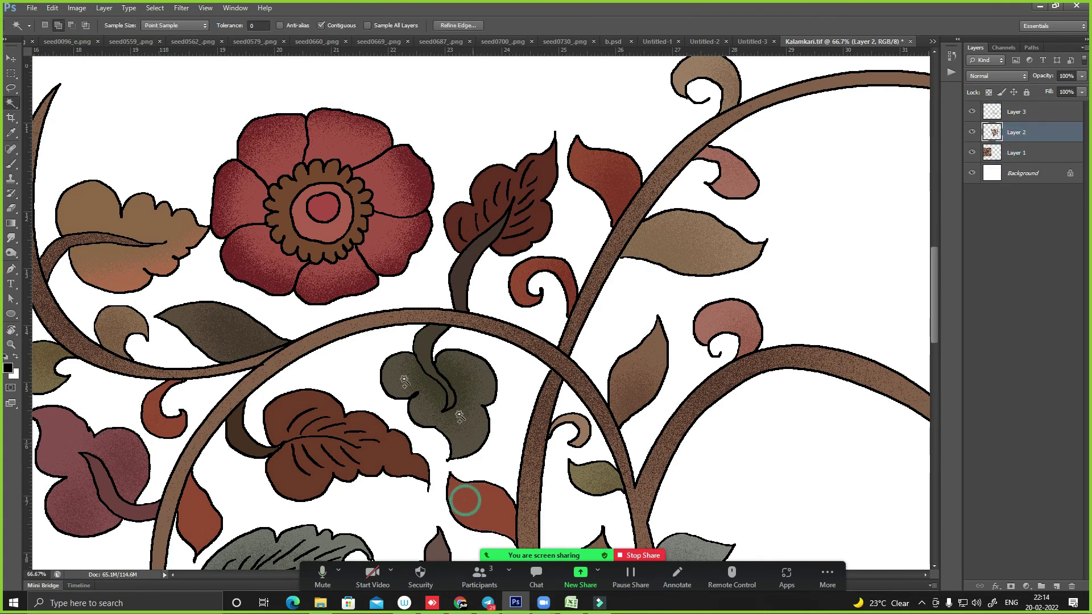
click(308, 404)
shift+click(494, 205)
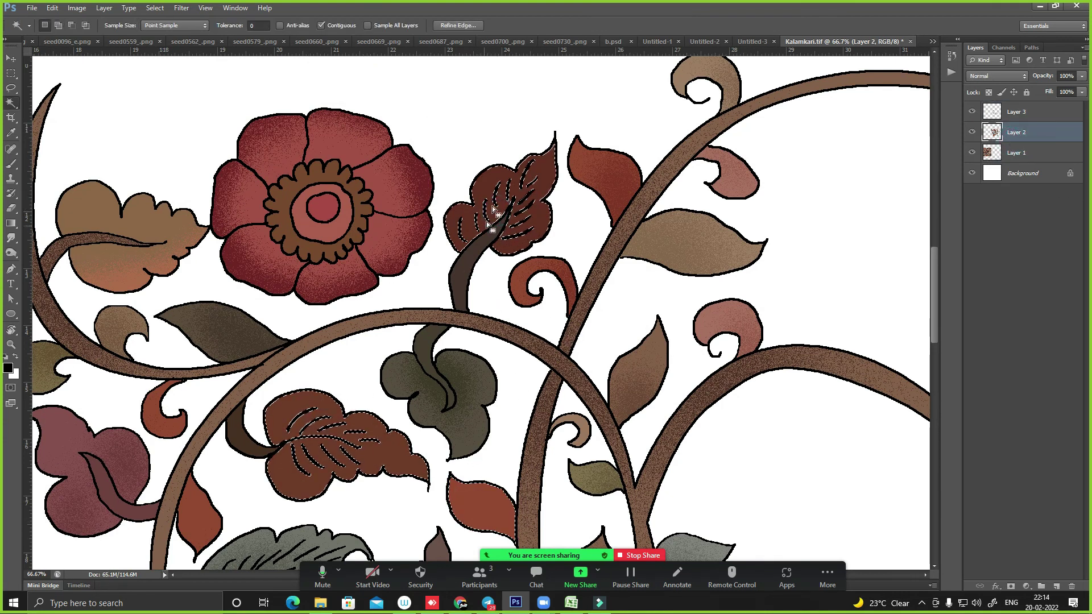
key(b)
drag(455, 484, 489, 512)
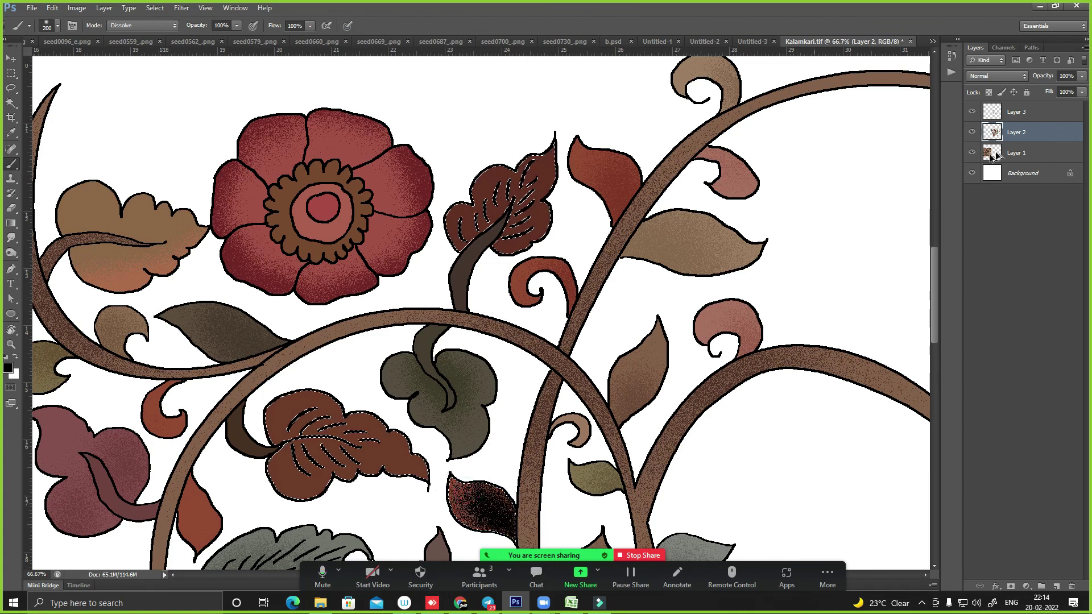
click(1015, 111)
mouse_move(287, 401)
mouse_down()
mouse_move(307, 472)
mouse_move(353, 461)
mouse_up()
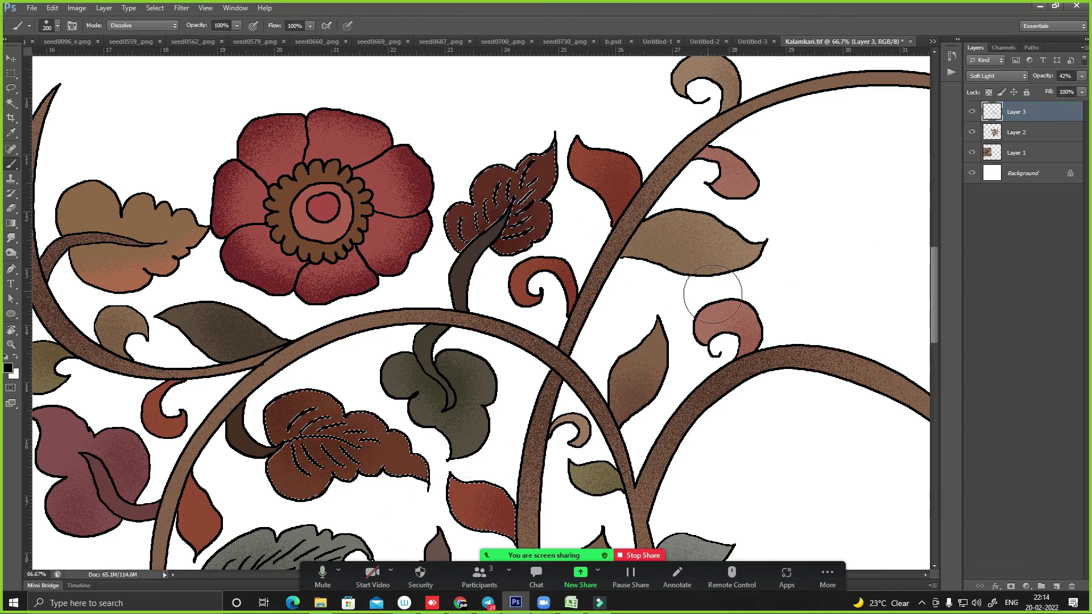
key(ctrl+minus)
key(ctrl+minus)
key(ctrl+minus)
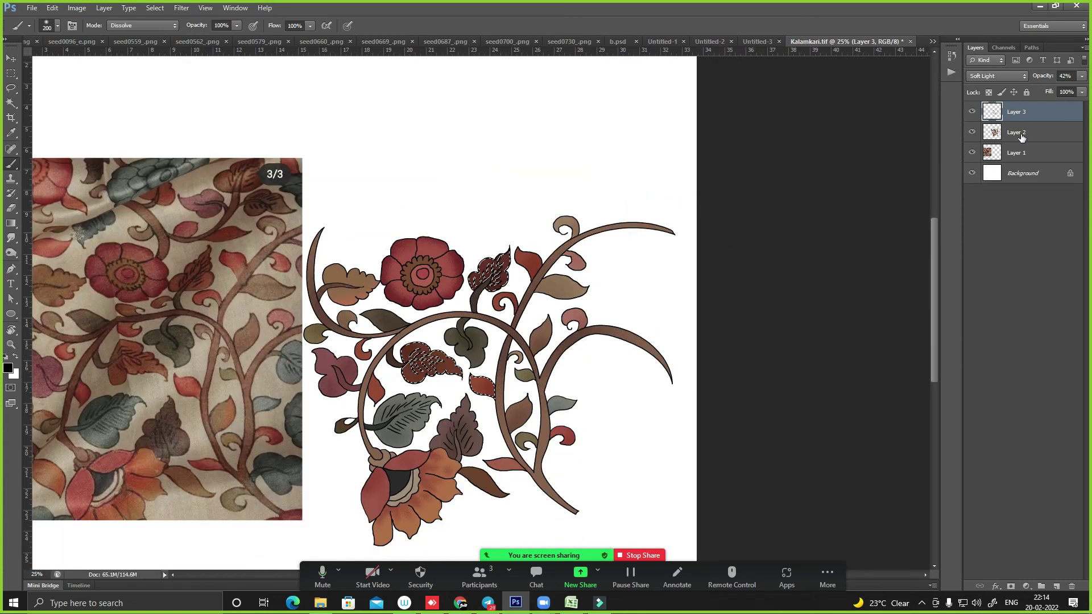
key(ctrl+e)
- Clear the old selection and Magic Wand-select the grey-green leaf
key(ctrl+d)
key(ctrl+minus)
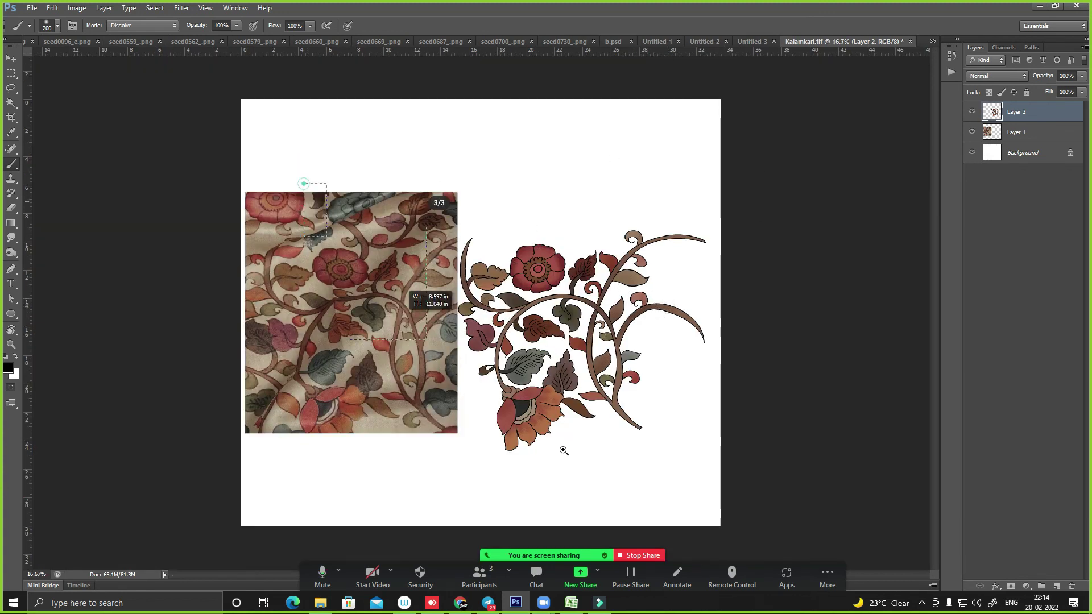
scroll(597, 393, up, 3)
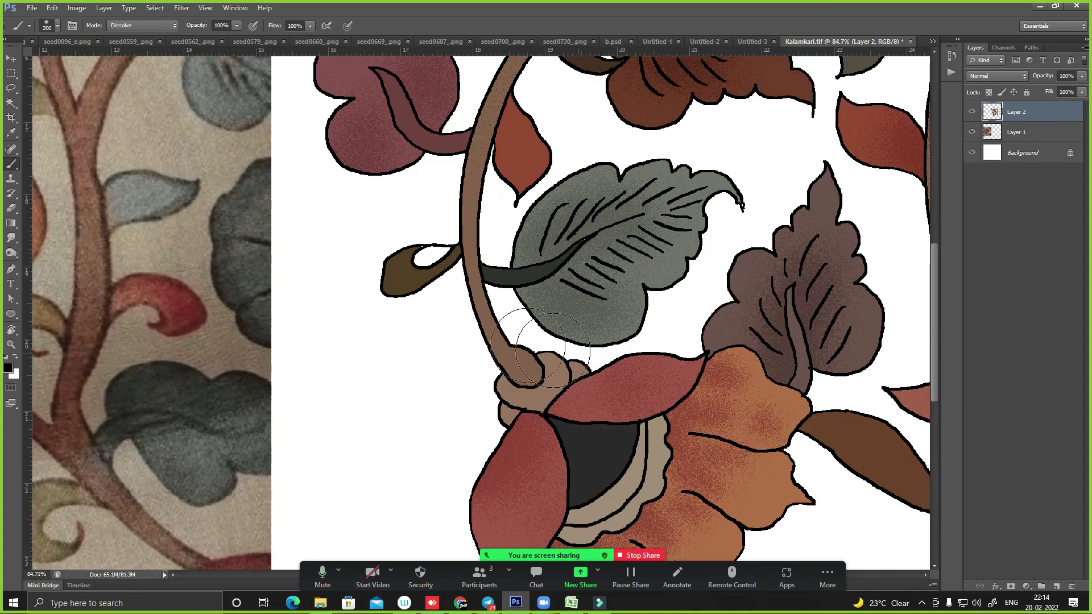
key(w)
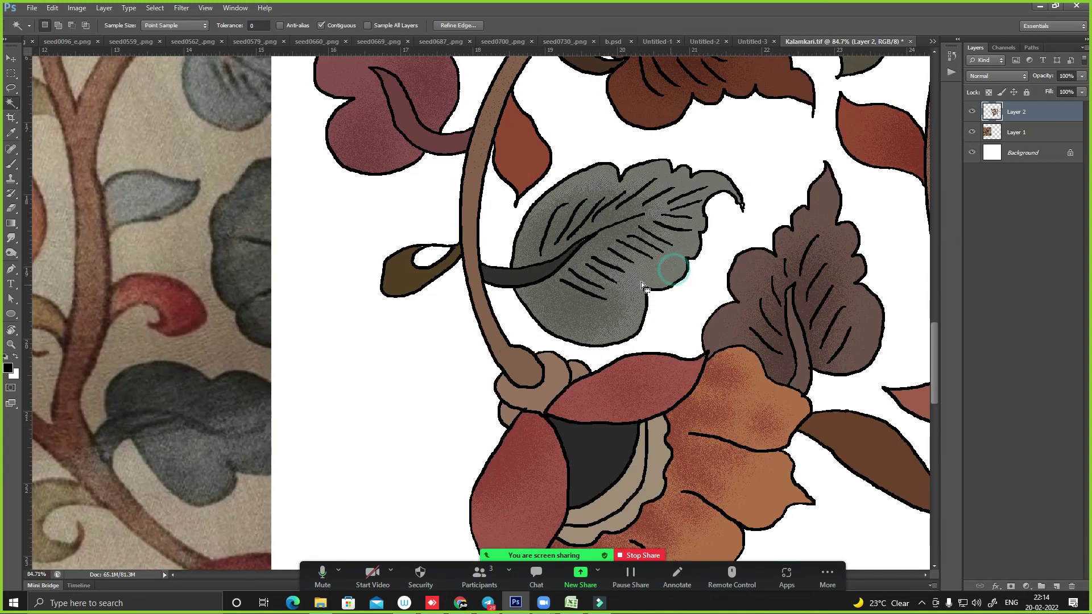
click(641, 284)
key(ctrl+minus)
key(ctrl+minus)
- Browse the Image and Select menus and dismiss them without applying changes
key(alt+i)
key(Escape)
key(i)
key(w)
key(Escape)
key(alt+s)
key(d)
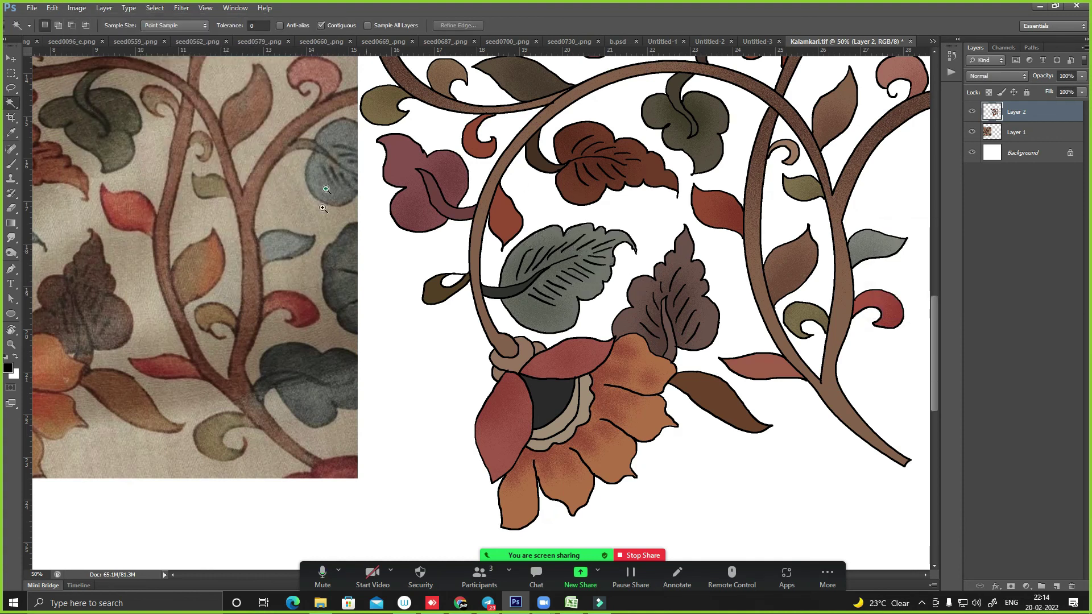
- Reselect the grey-green leaf's fill and raise its brightness to +40
drag(540, 260, 622, 304)
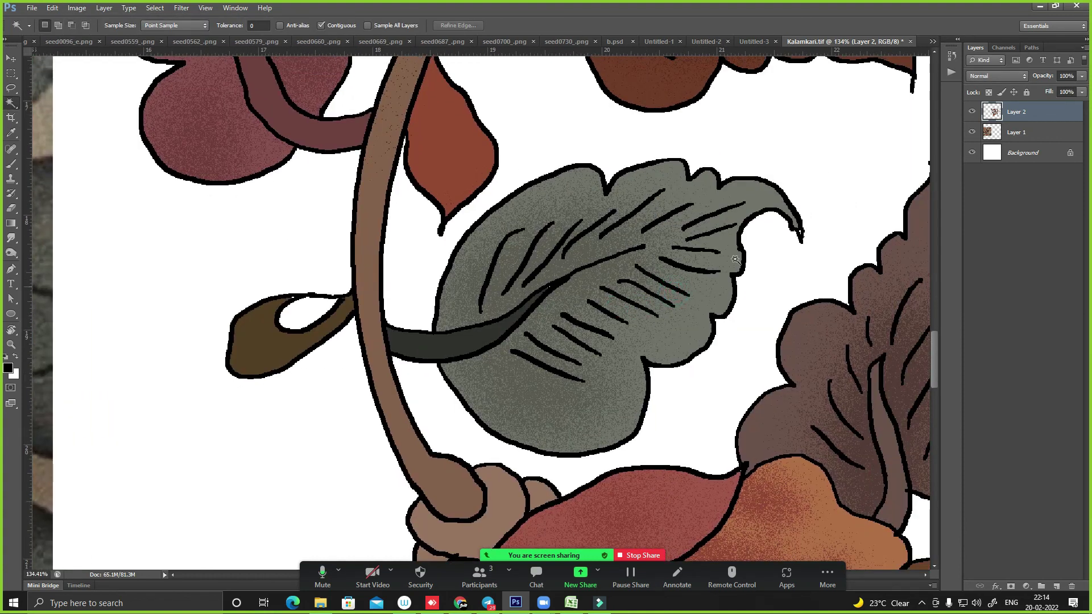
key(v)
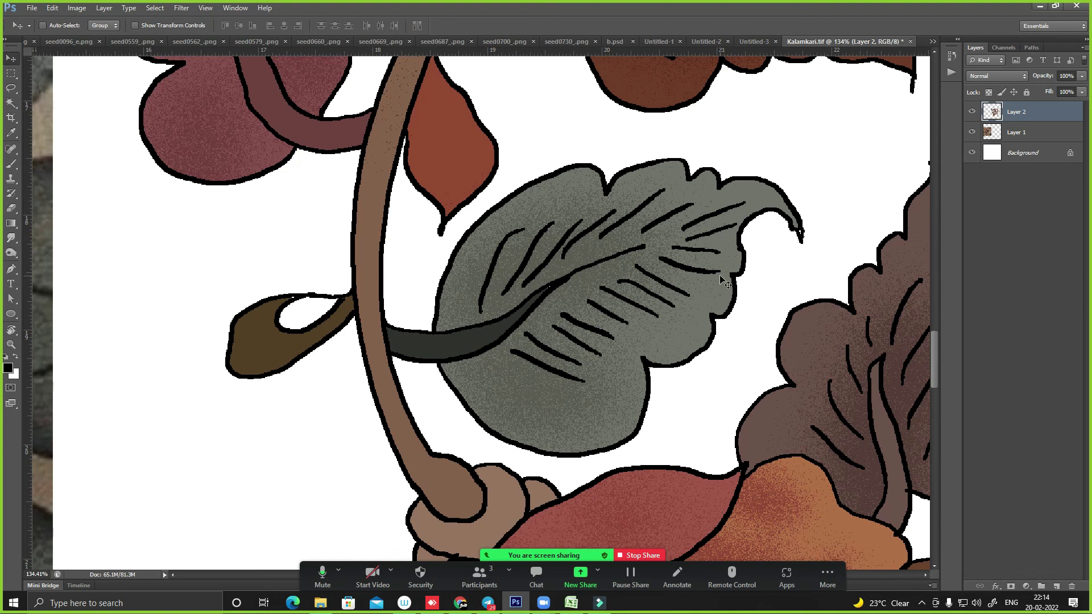
key(w)
click(708, 307)
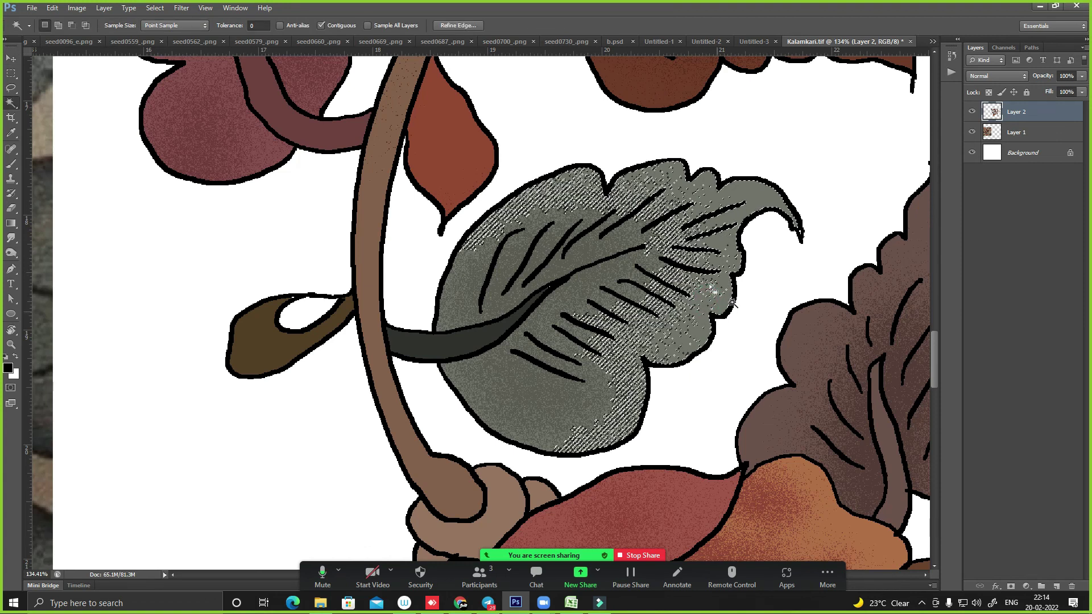
key(alt+s)
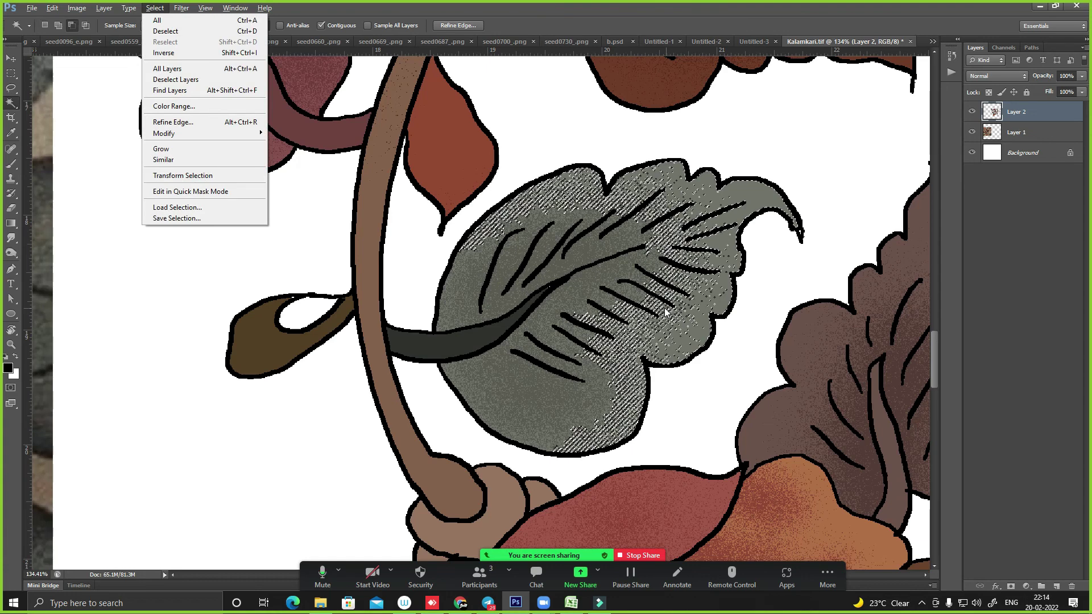
key(Escape)
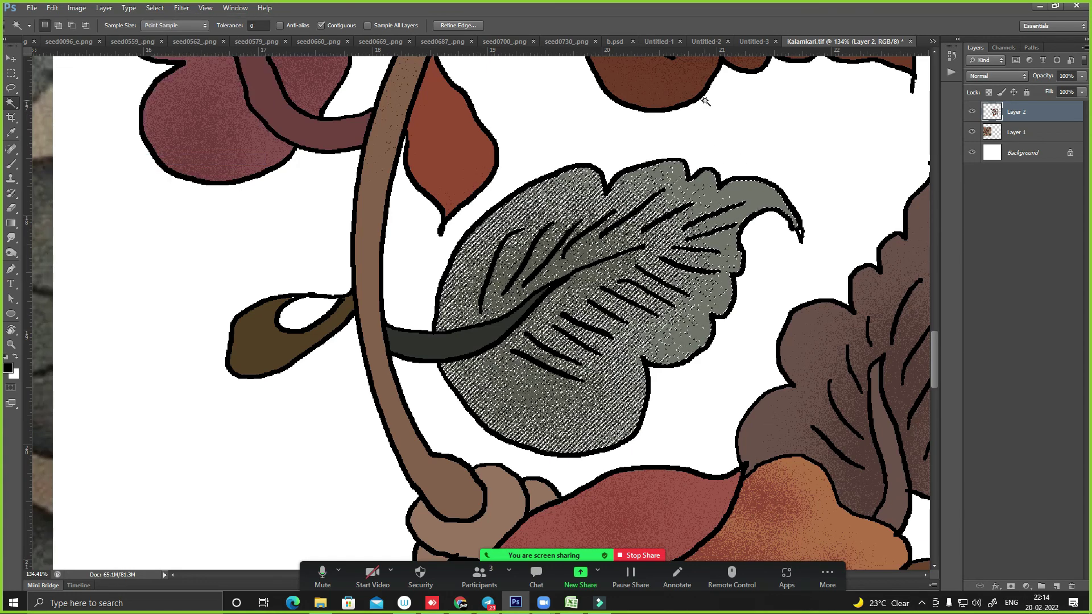
key(alt+i)
key(a)
key(c)
key(shift+Up)
key(shift+Up)
key(shift+Up)
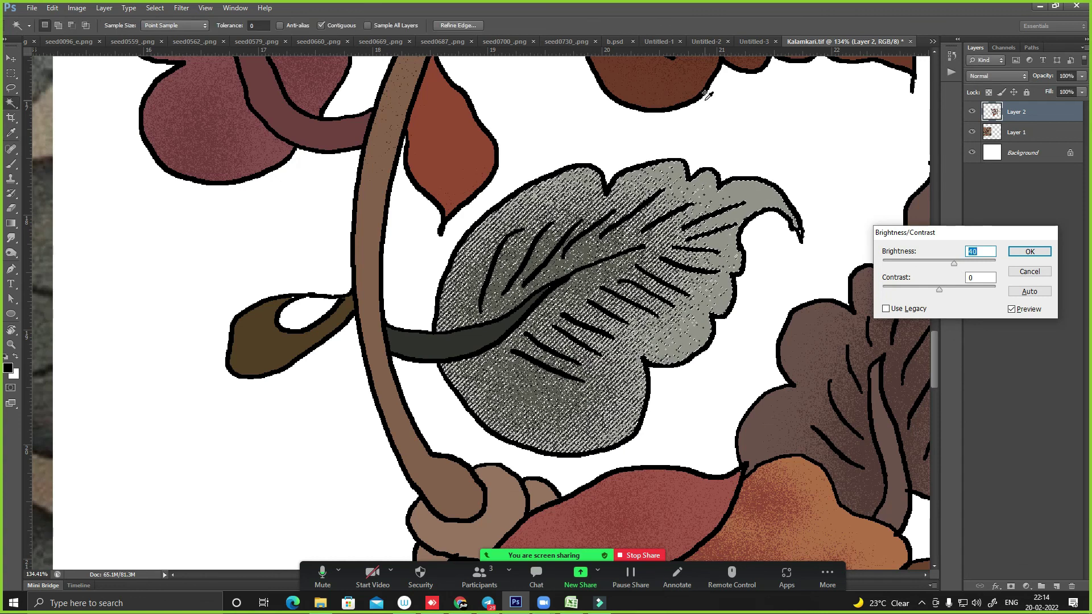
key(Return)
- Select the tan leaf's fill and lower its brightness to -20
key(ctrl+0)
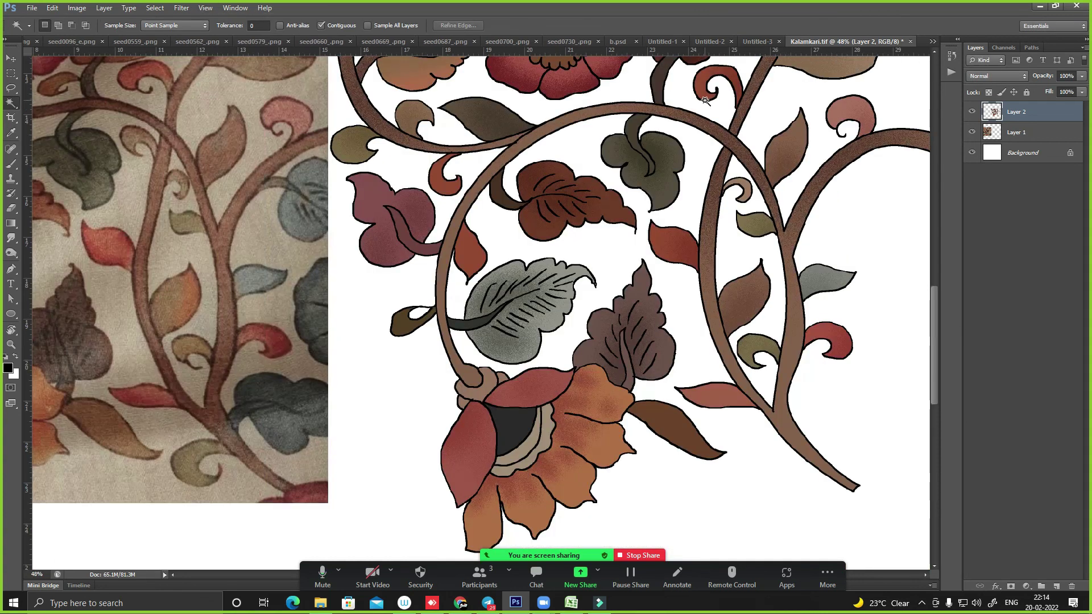
key(ctrl+minus)
key(ctrl+minus)
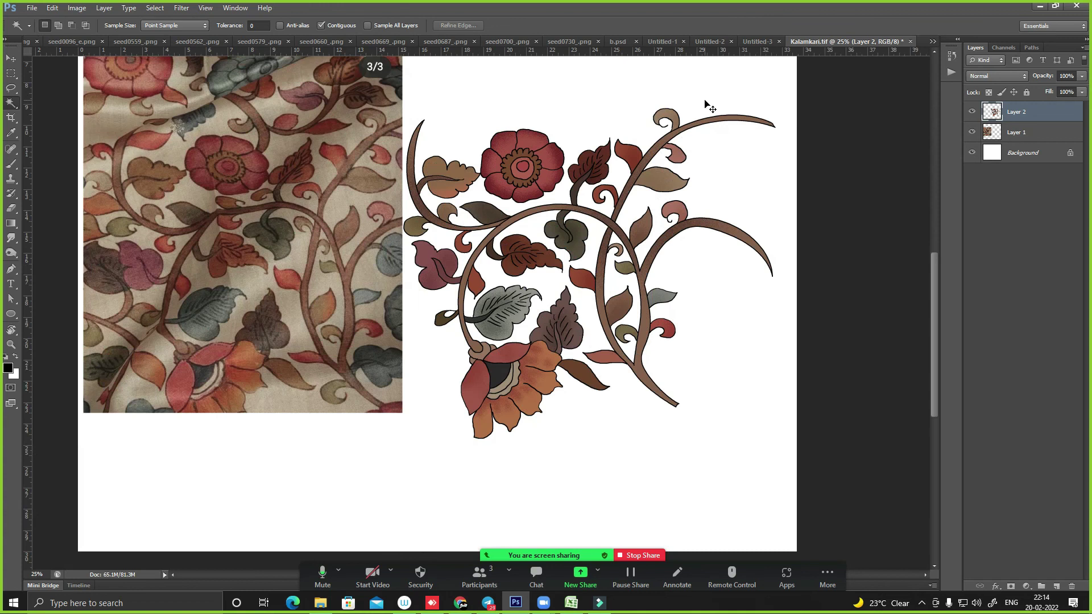
click(575, 138)
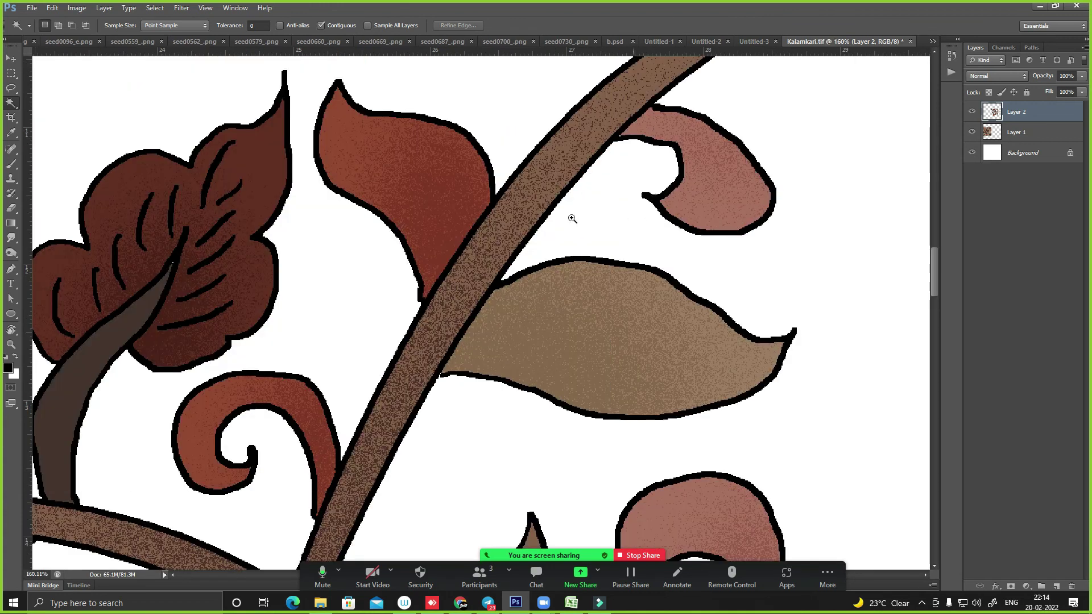
click(570, 216)
click(493, 352)
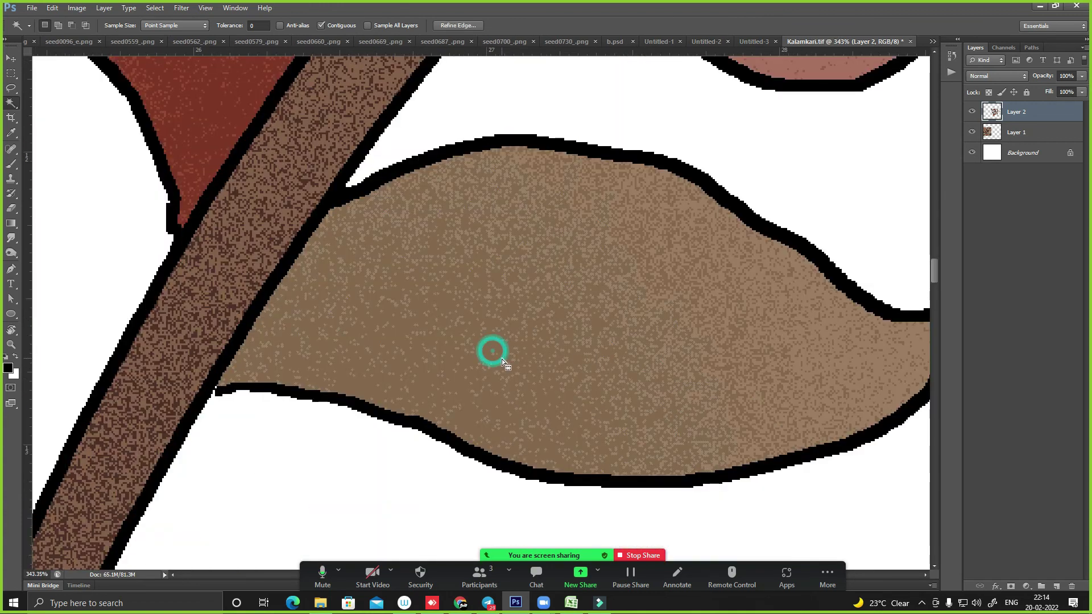
key(alt+i)
key(j)
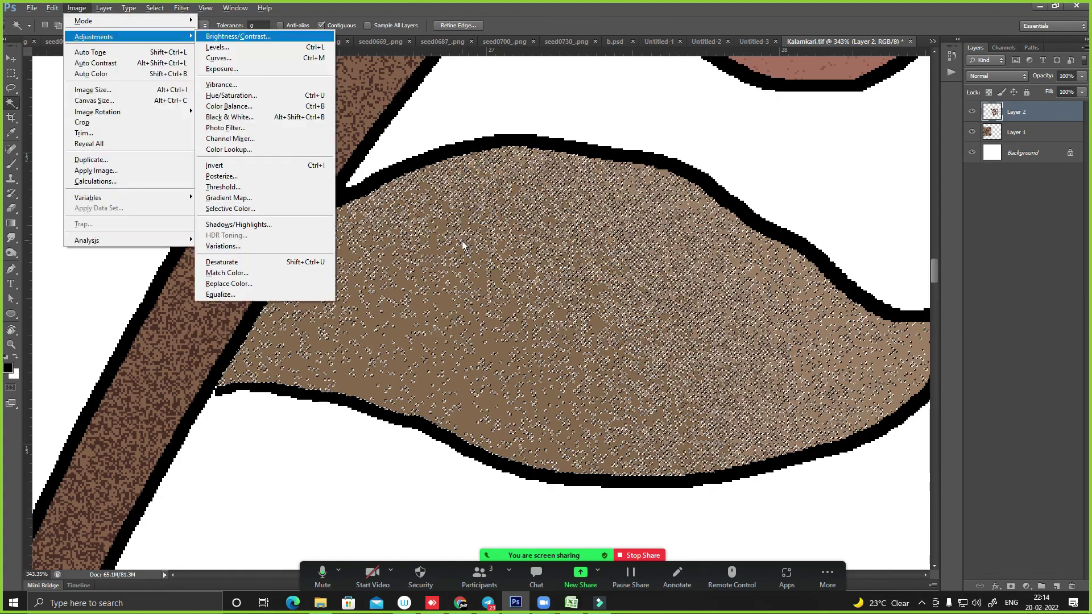
key(Return)
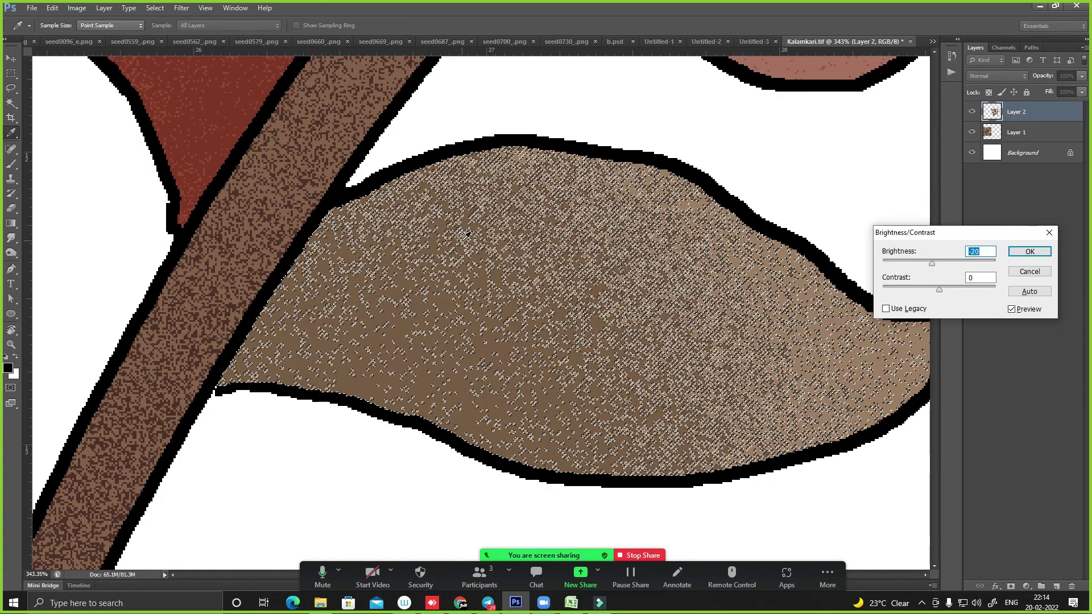
key(Return)
key(ctrl+1)
key(ctrl+minus)
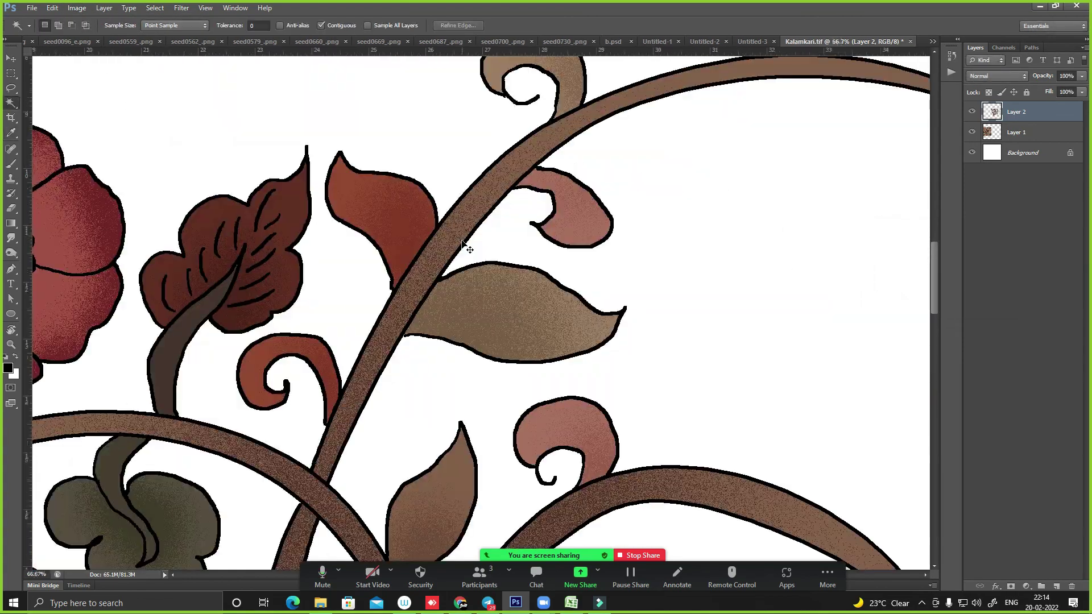
key(ctrl+minus)
key(ctrl+minus)
key(ctrl+minus)
key(ctrl+minus)
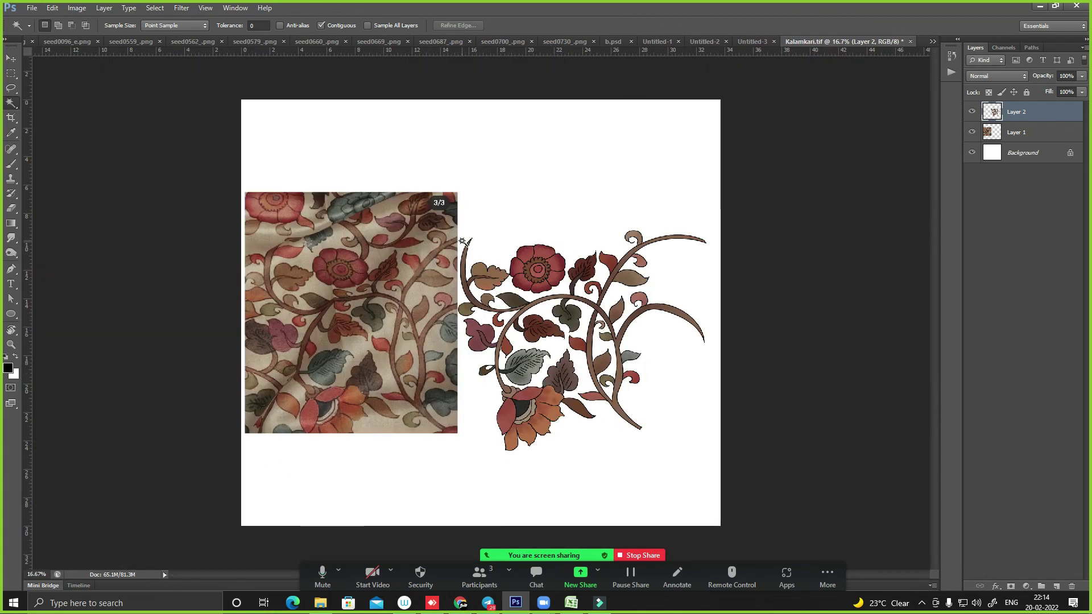
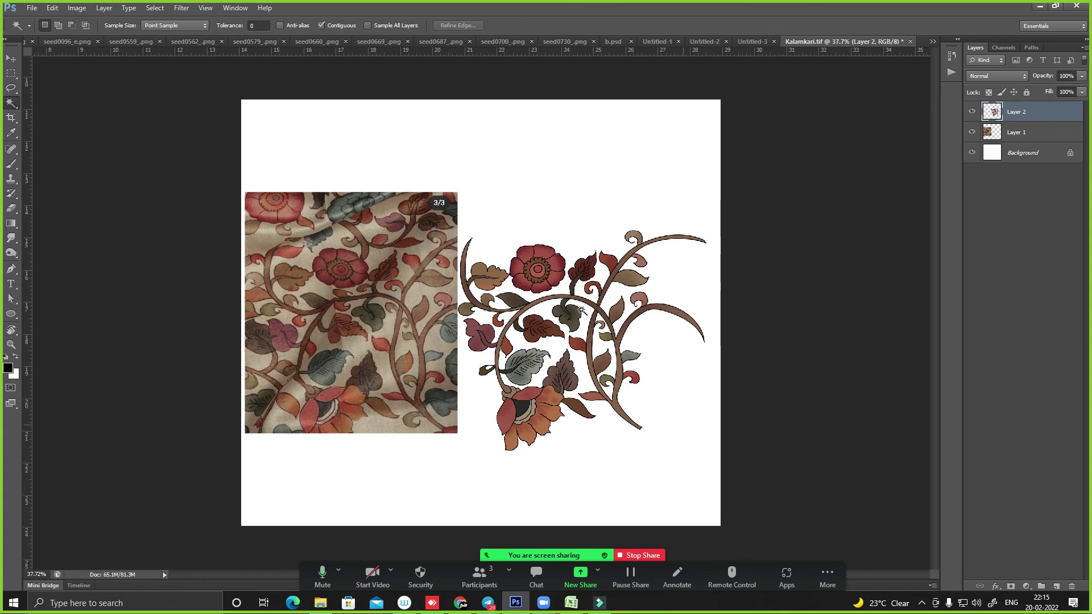
- Extend the black-line selection to every black outline in the floral vine motif
scroll(660, 442, up, 3)
scroll(643, 477, up, 3)
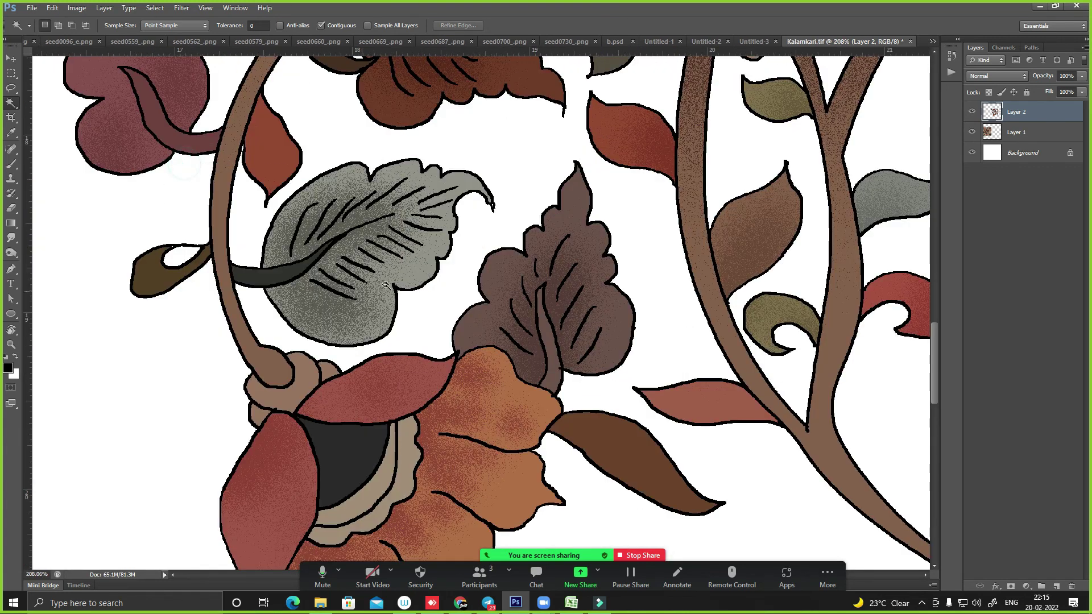
scroll(177, 167, up, 3)
key(ctrl+shift+i)
scroll(559, 235, down, 1)
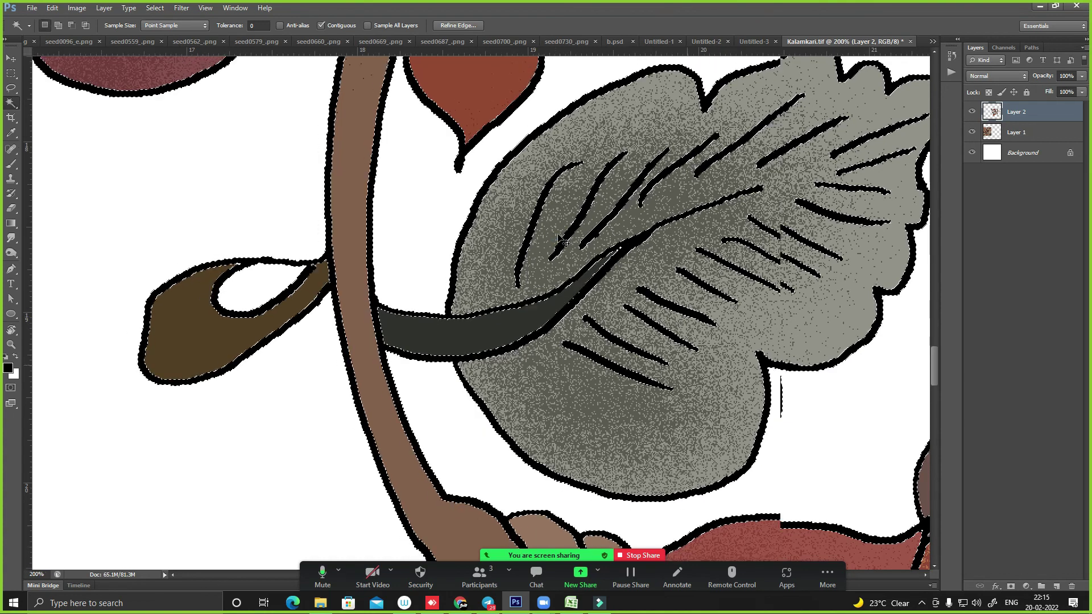
scroll(560, 238, down, 4)
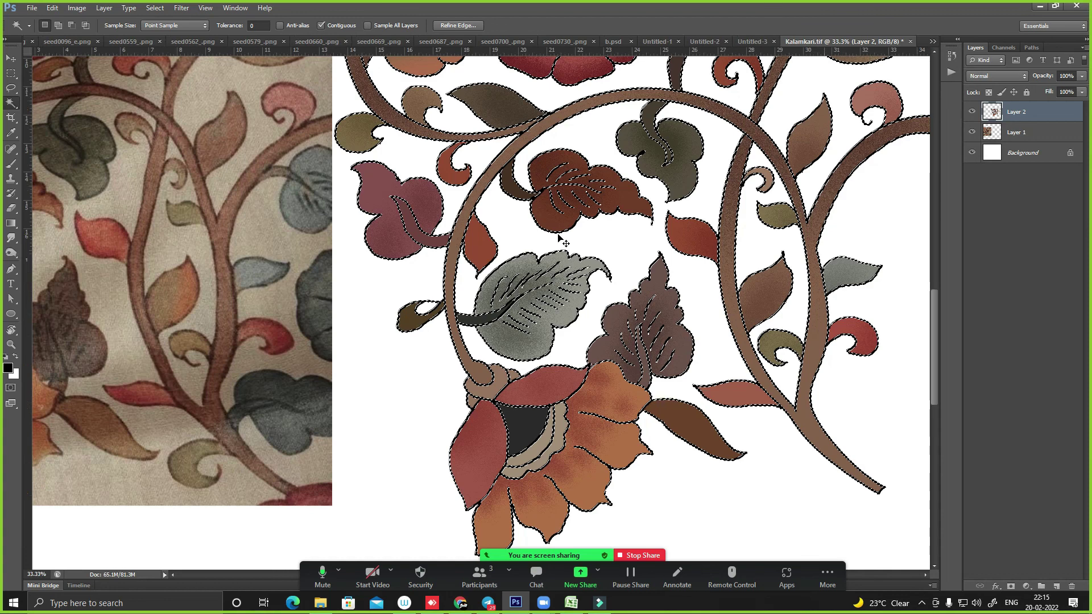
scroll(558, 238, down, 1)
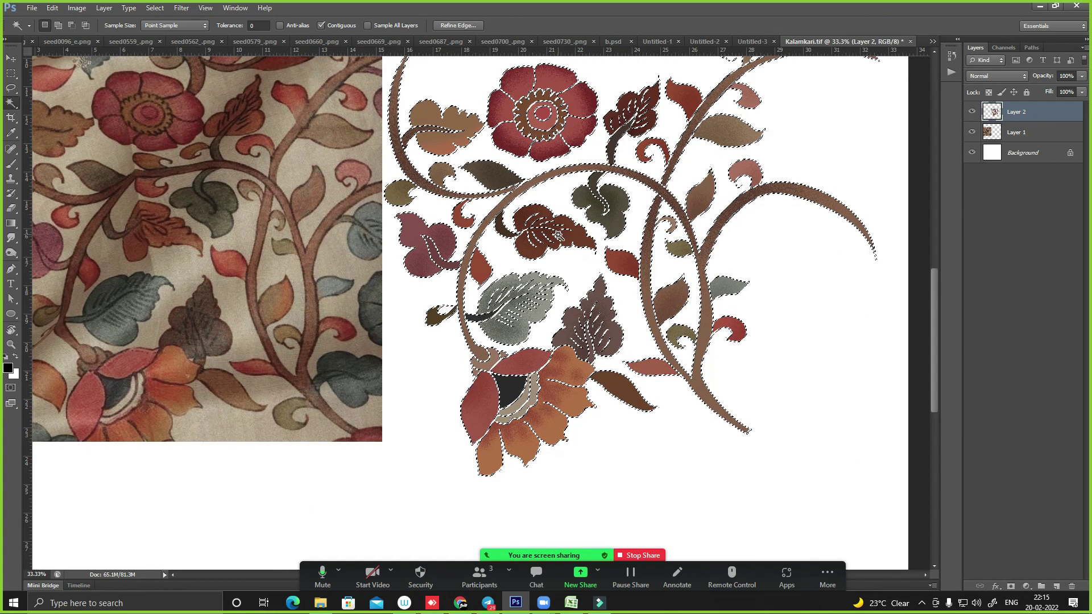
- Put the selected black outlines on a new Layer 3 and check them by toggling its visibility
key(ctrl+shift+alt+n)
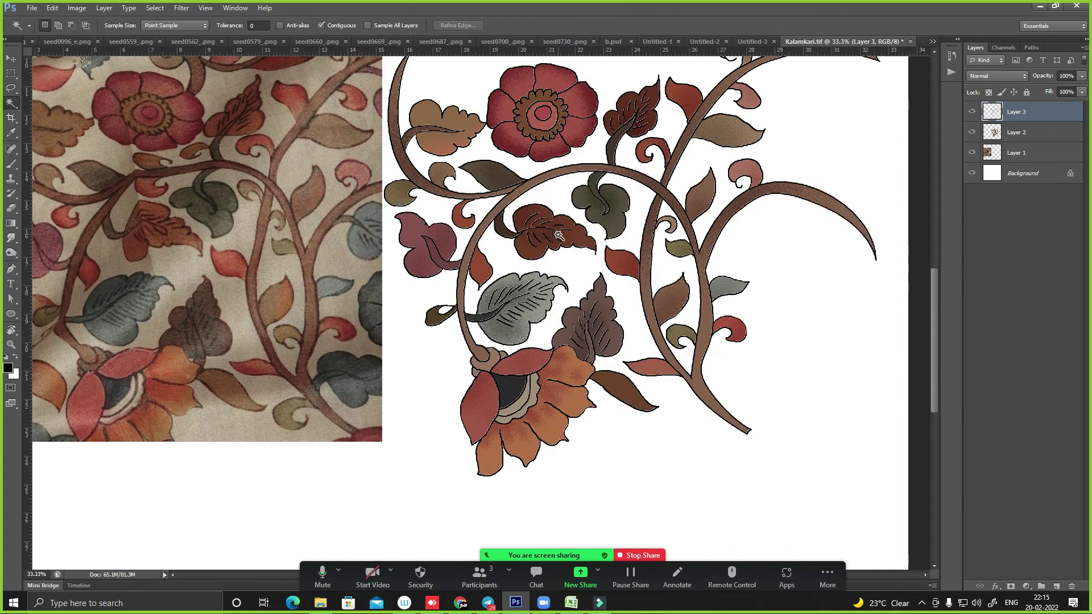
click(972, 112)
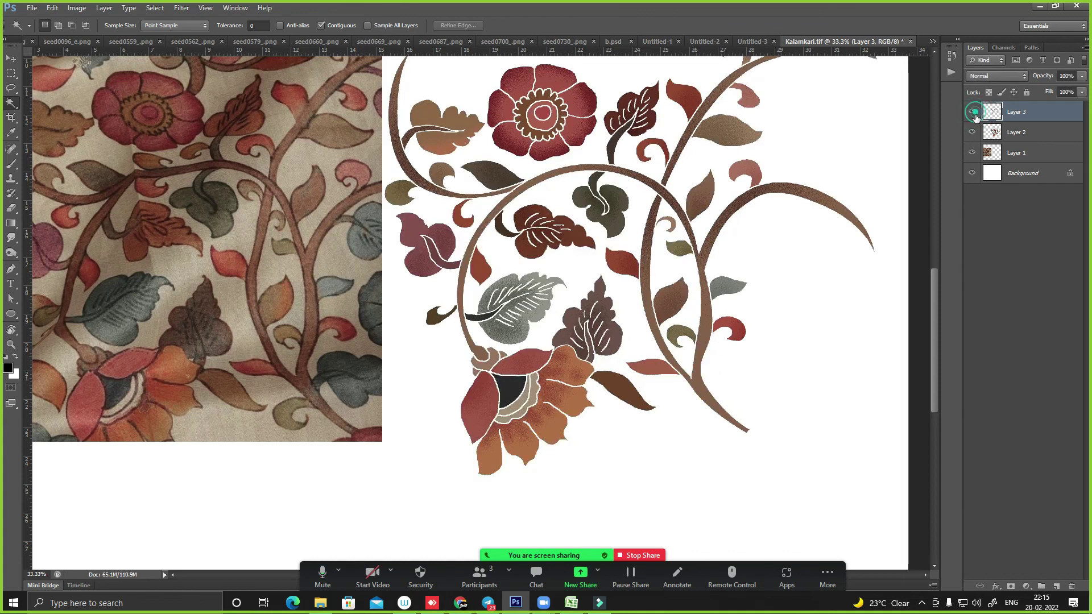
drag(475, 105, 589, 171)
key(v)
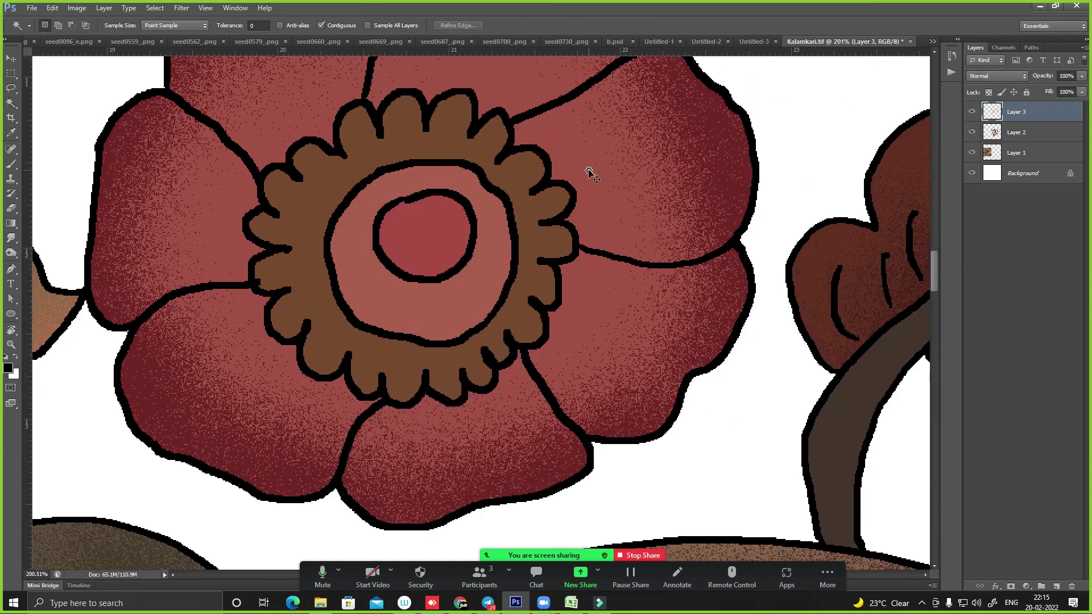
key(ctrl+minus)
key(ctrl+minus)
key(ctrl+minus)
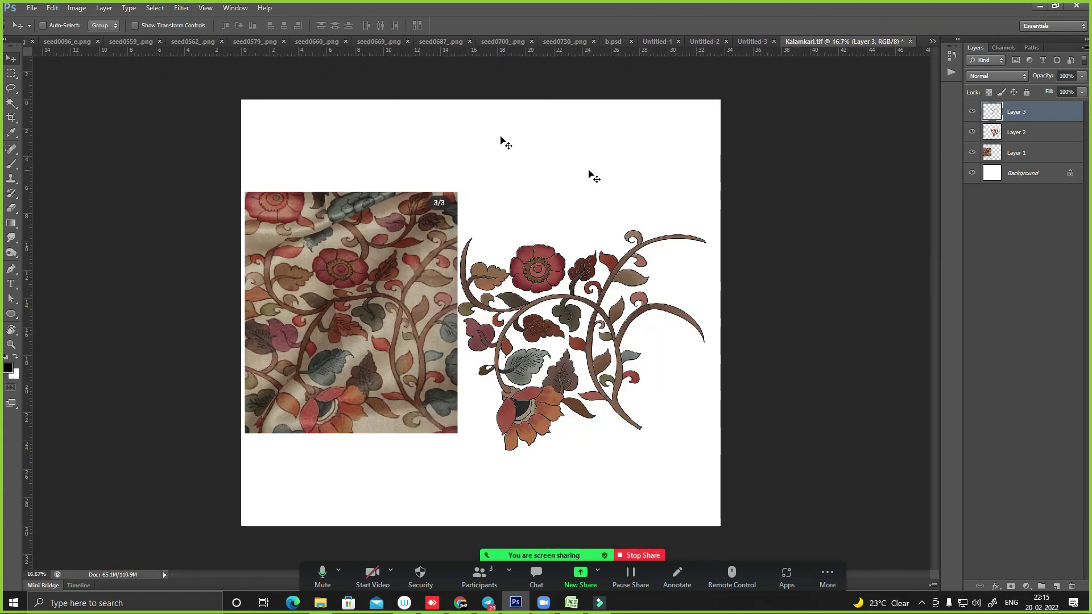
drag(375, 196, 663, 495)
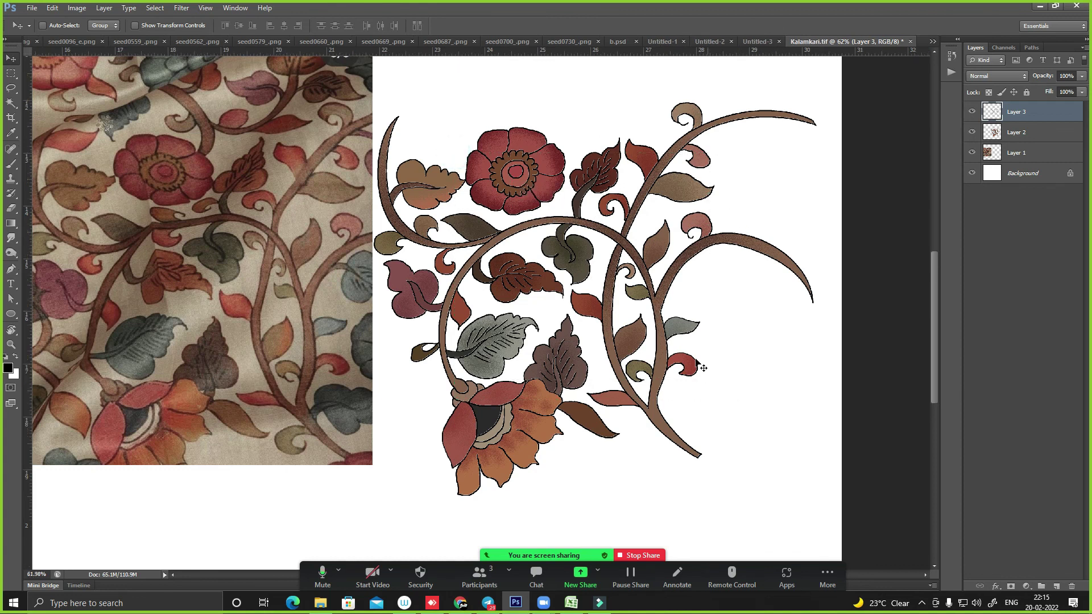
scroll(688, 367, up, 4)
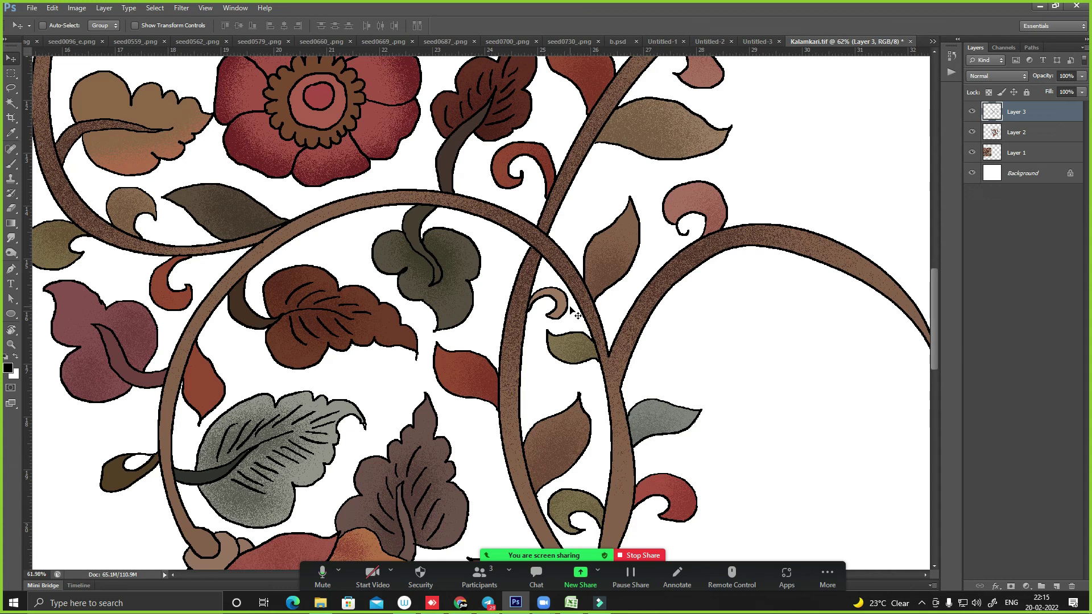
scroll(575, 312, down, 2)
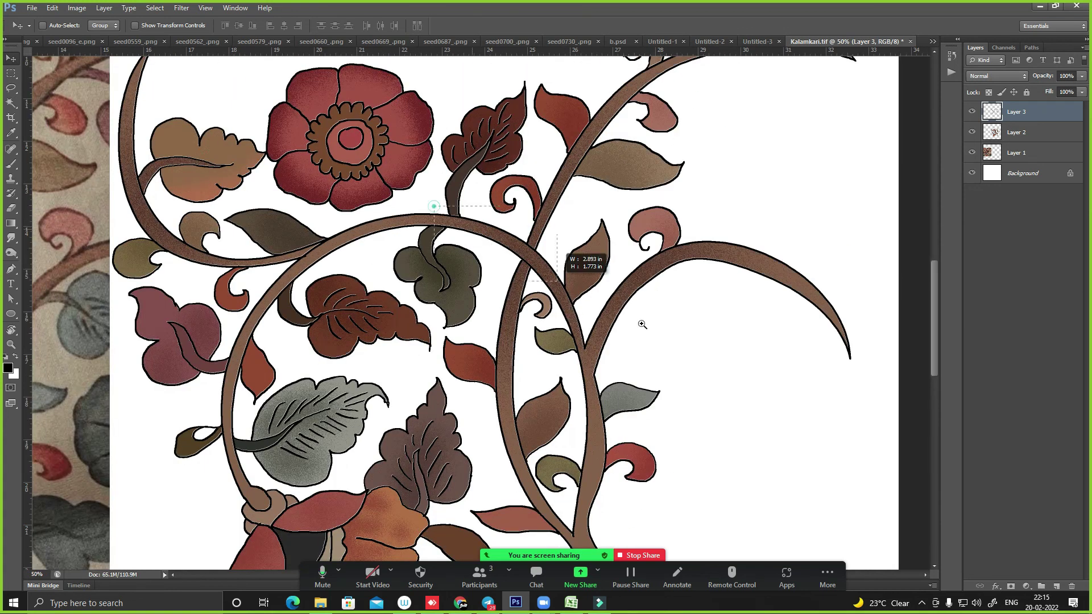
scroll(641, 319, up, 5)
- Duplicate Layer 2, then hide Layer 2, Layer 1 and Background, keeping Layer 3 visible
click(1017, 135)
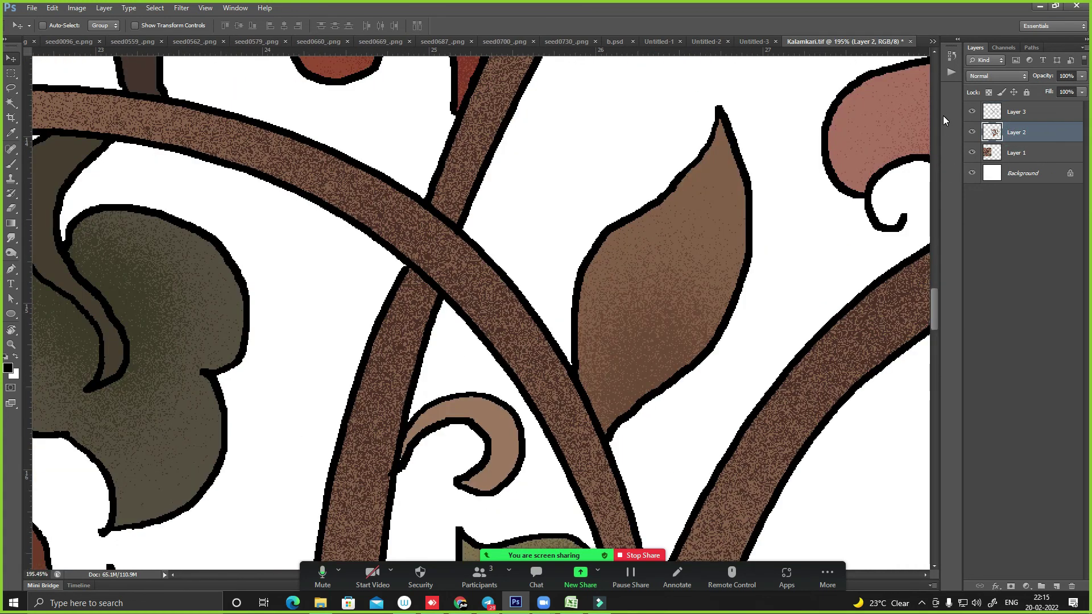
key(ctrl+j)
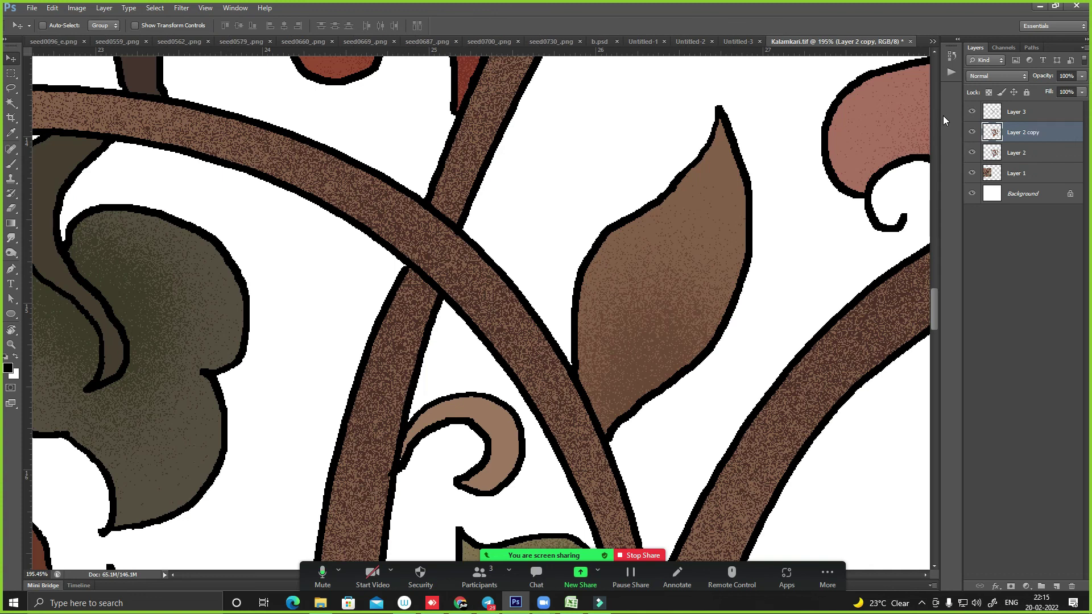
drag(972, 152, 972, 193)
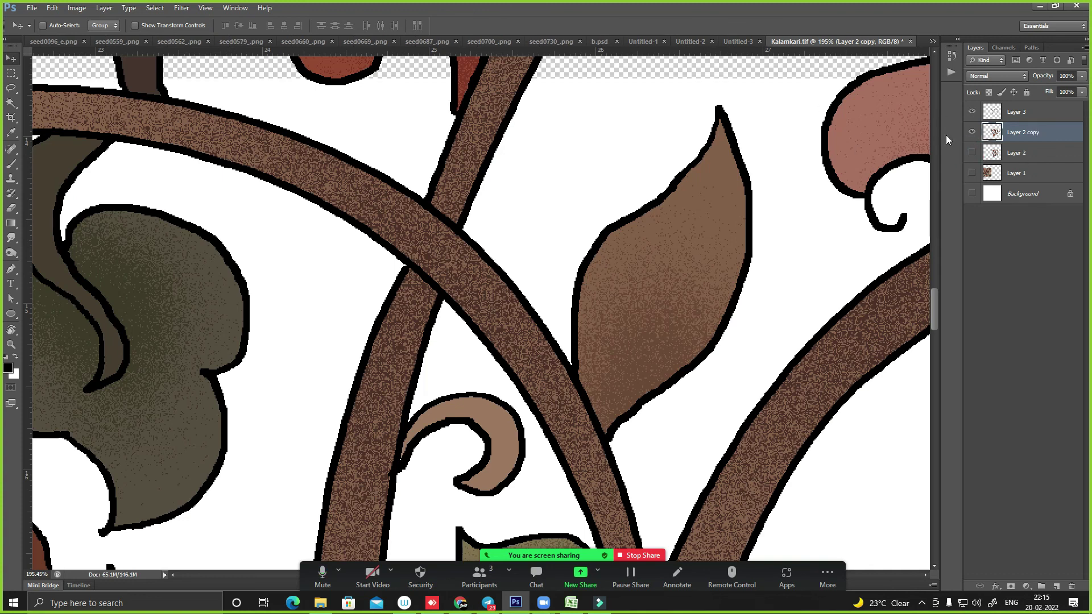
drag(653, 268, 713, 251)
click(969, 111)
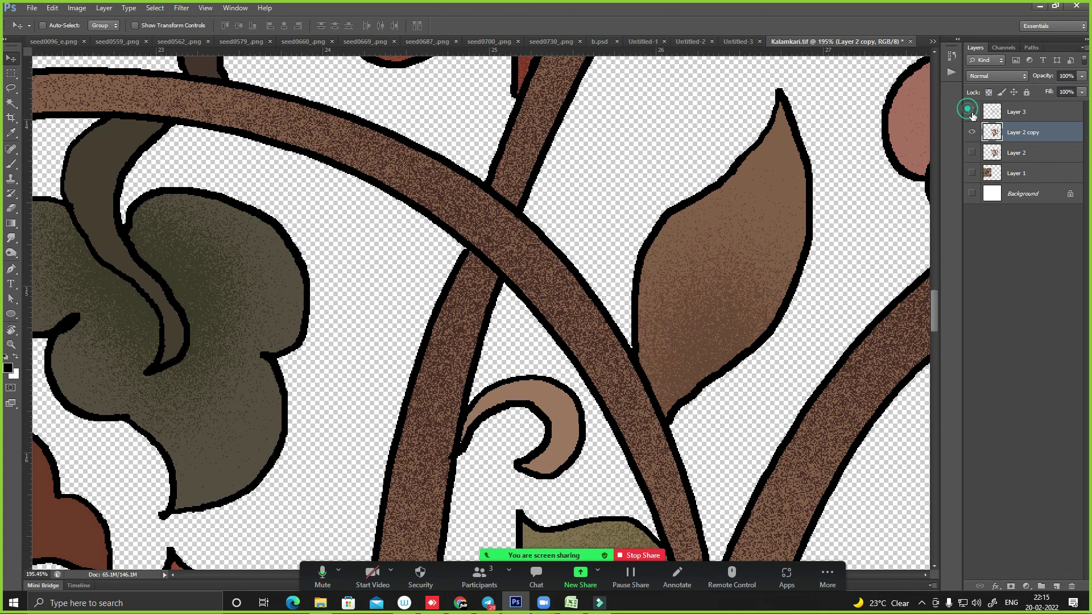
- Lower the outline Layer 3 to 50% opacity and make Layer 2 copy active
click(995, 112)
click(1081, 76)
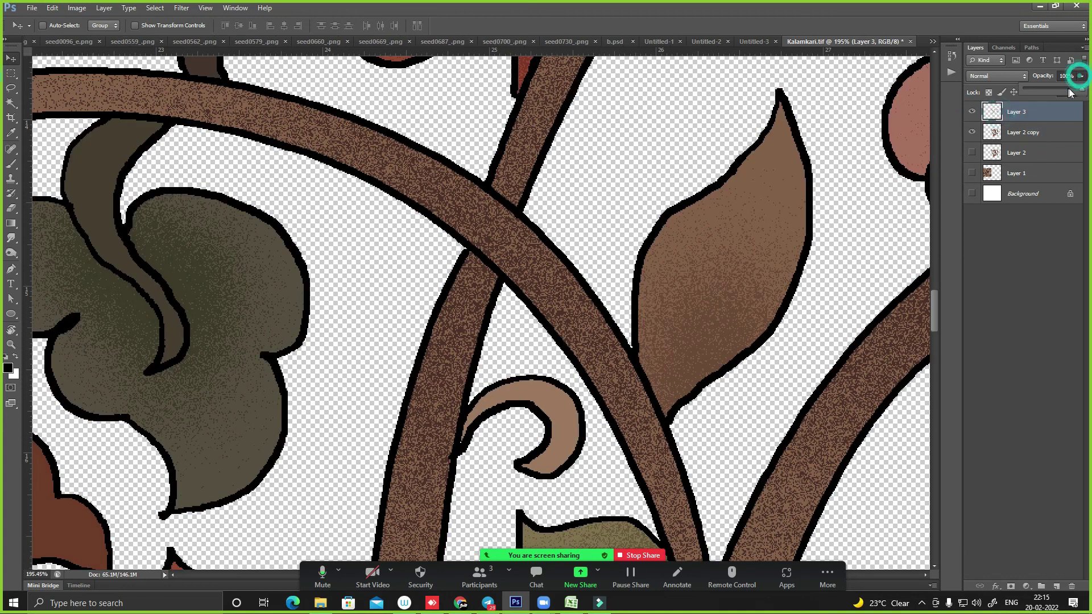
drag(1069, 91, 1060, 91)
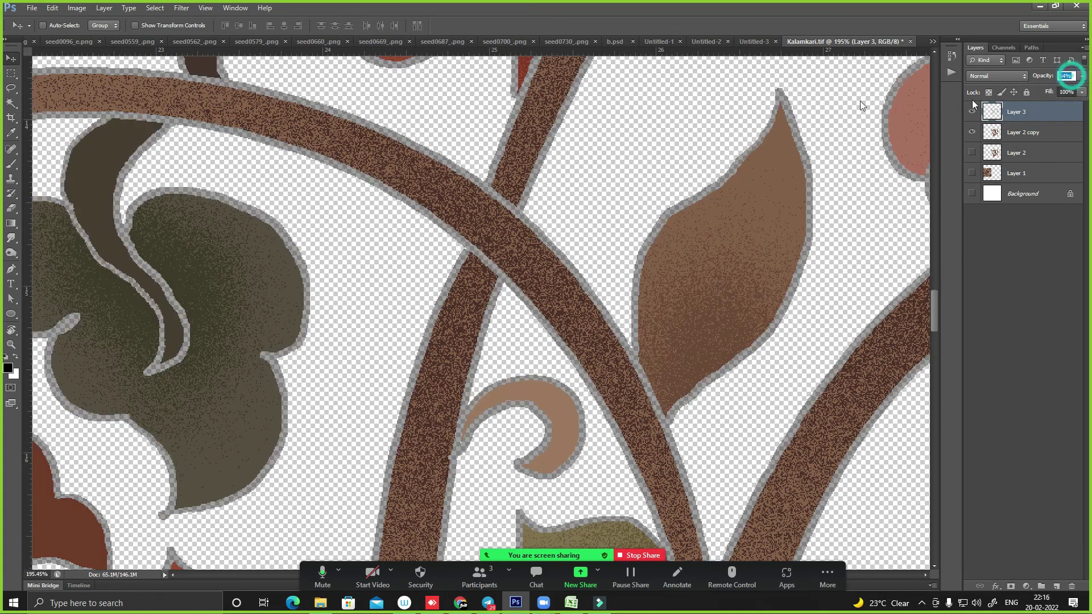
key(5)
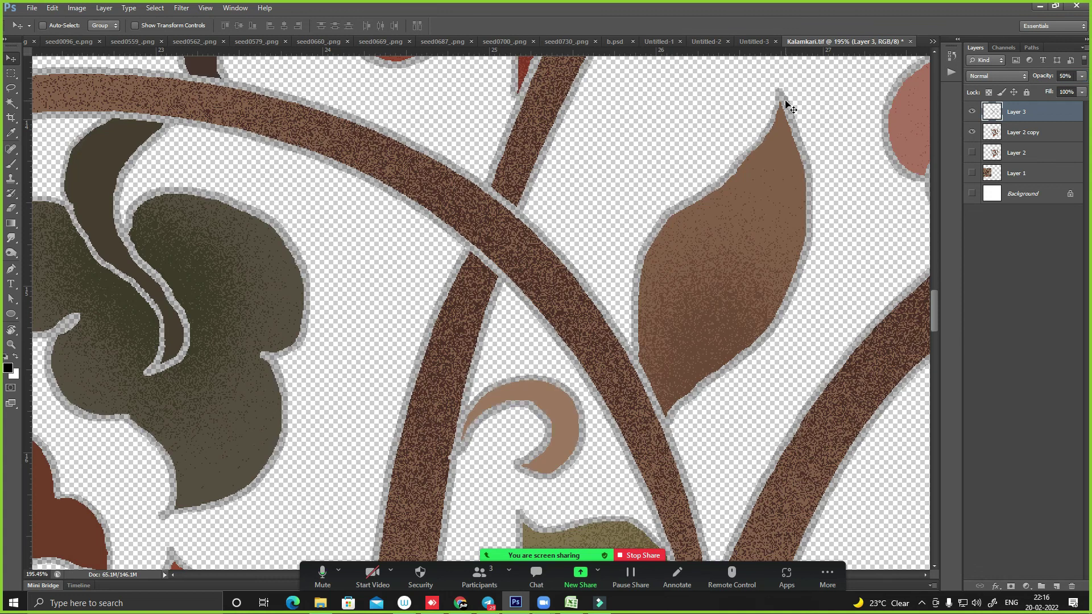
click(1005, 133)
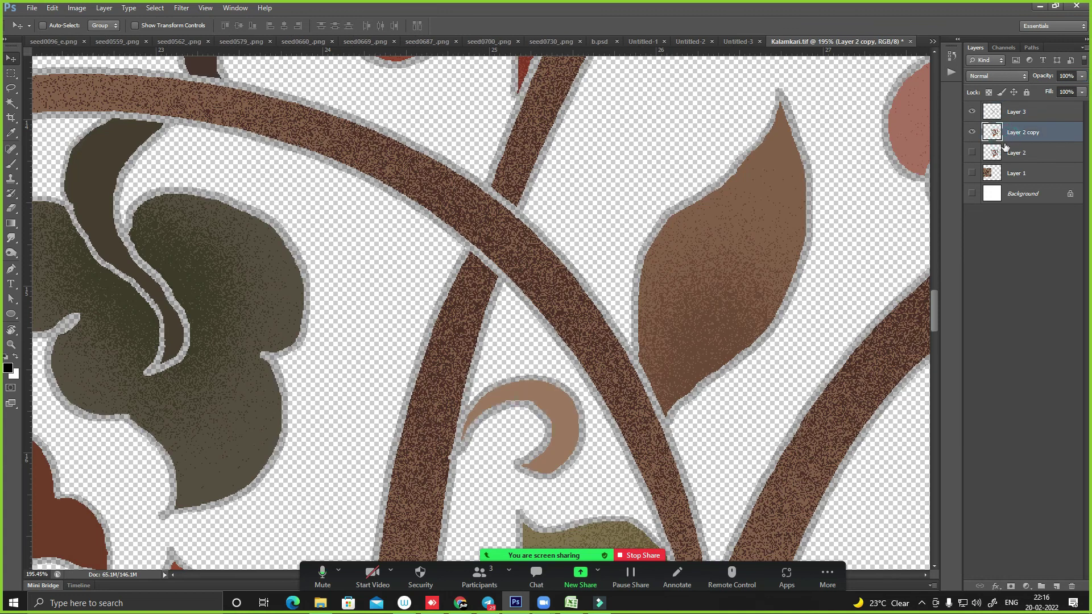
- Apply Filter > Other > Minimum with a 10-pixel radius to Layer 2 copy
key(alt+t)
key(Up)
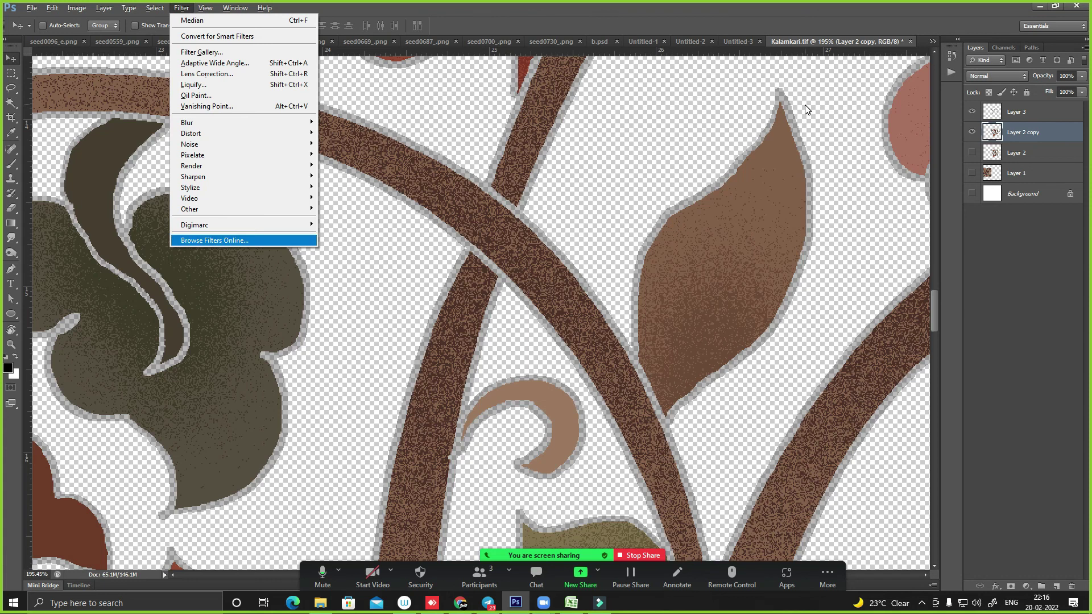
key(Up)
key(Up)
key(Right)
key(Down)
key(Down)
key(Down)
key(Return)
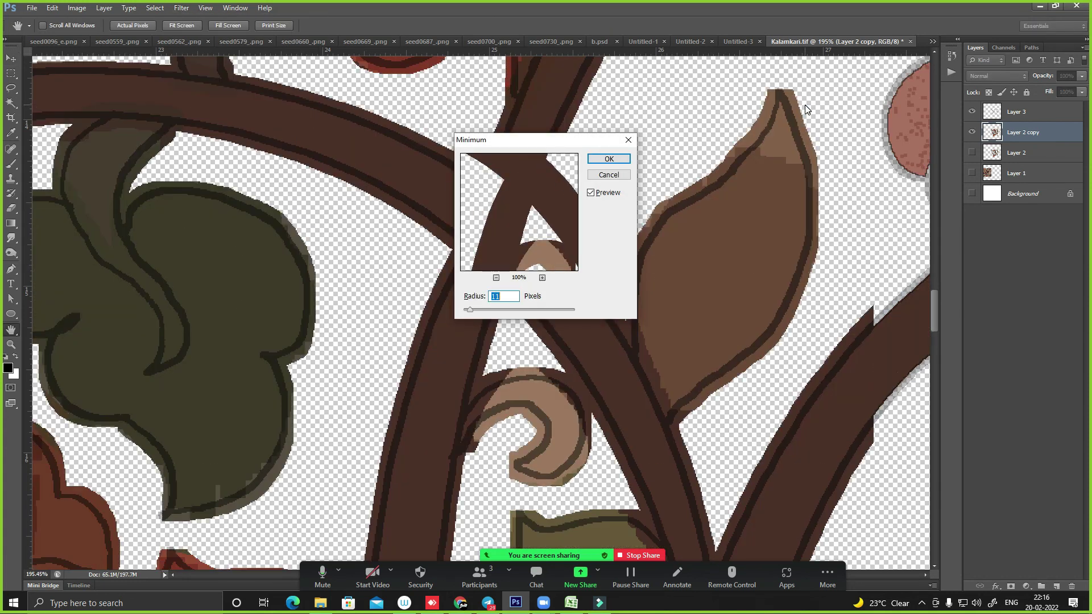
key(Down)
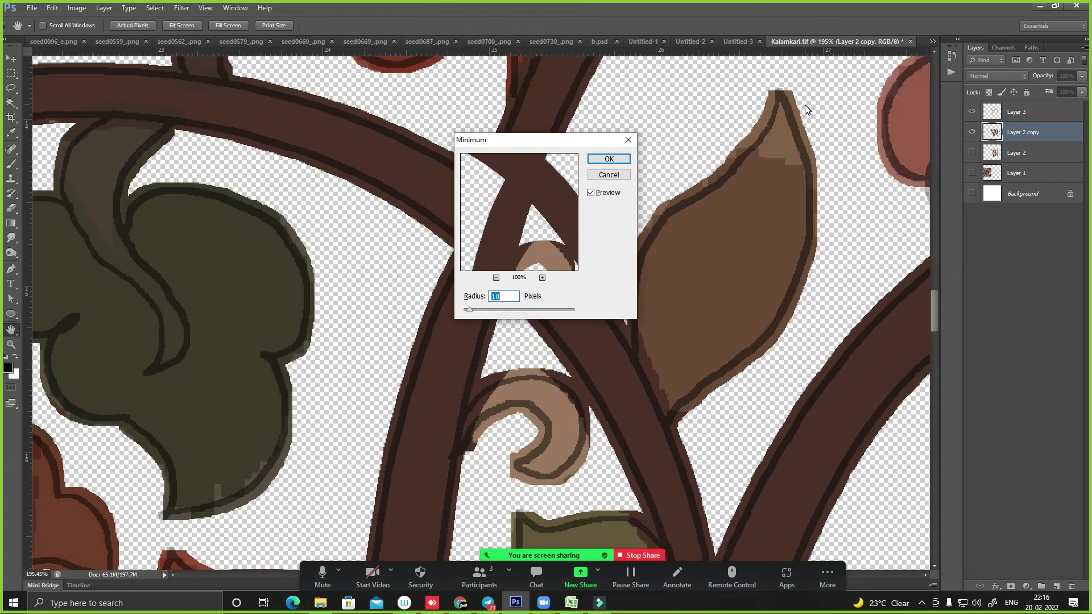
key(Return)
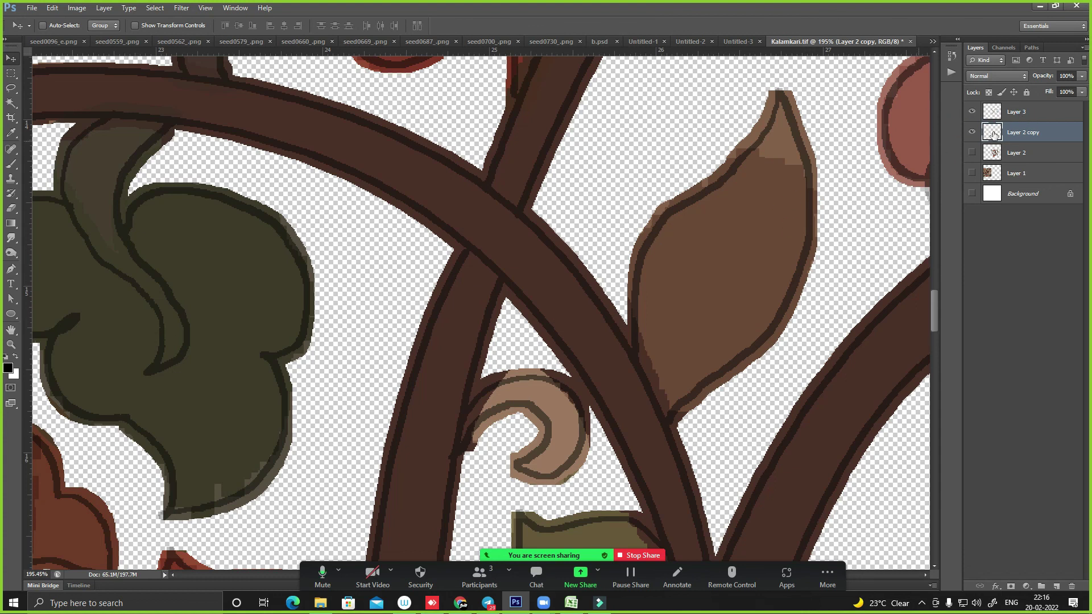
- Set the outline Layer 3 opacity to 30%
click(972, 112)
click(1017, 112)
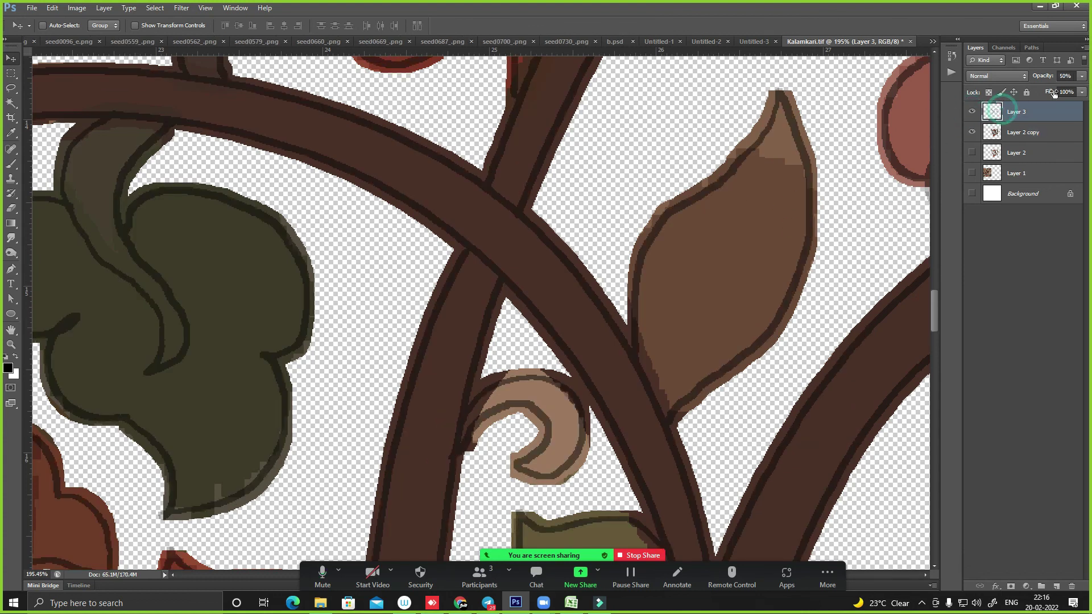
click(1066, 75)
text(30)
key(Return)
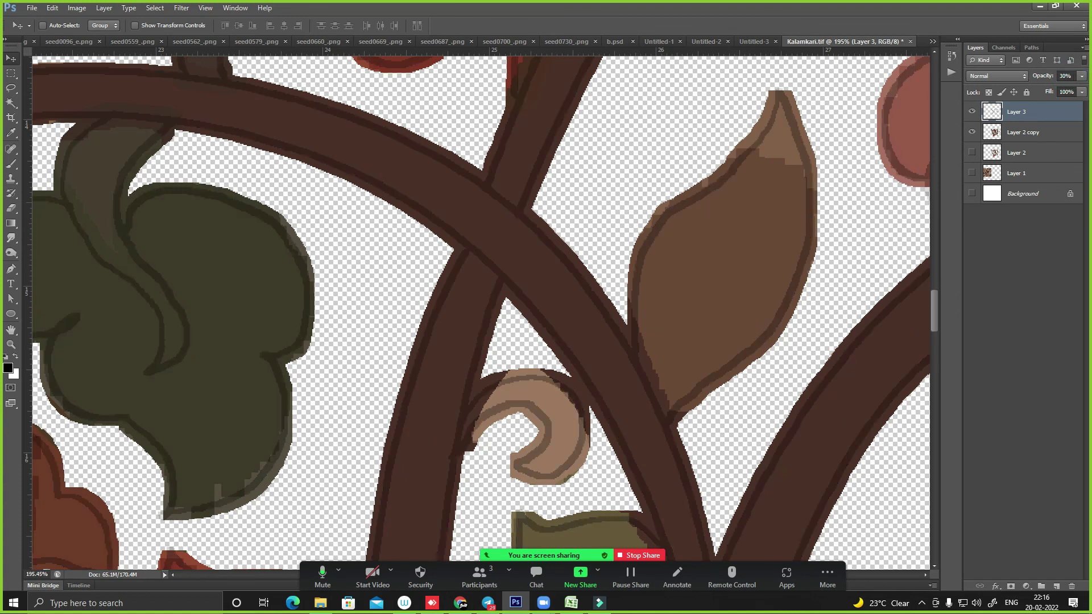
- Load the outlines as a selection, delete Layer 3, and clear the selected fills from Layer 2 copy
ctrl+click(993, 108)
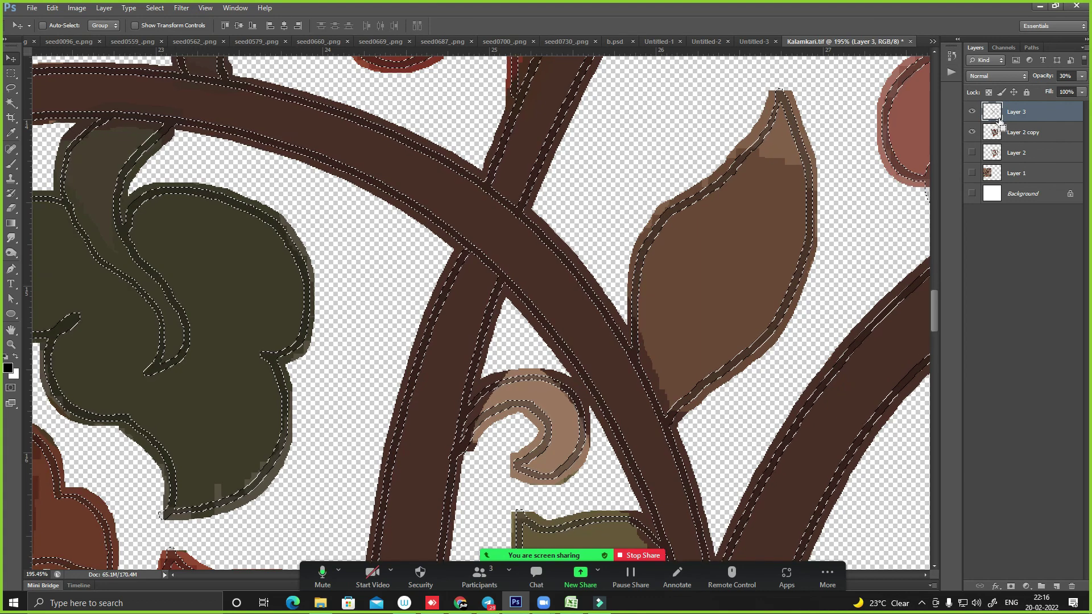
drag(1010, 112, 1072, 586)
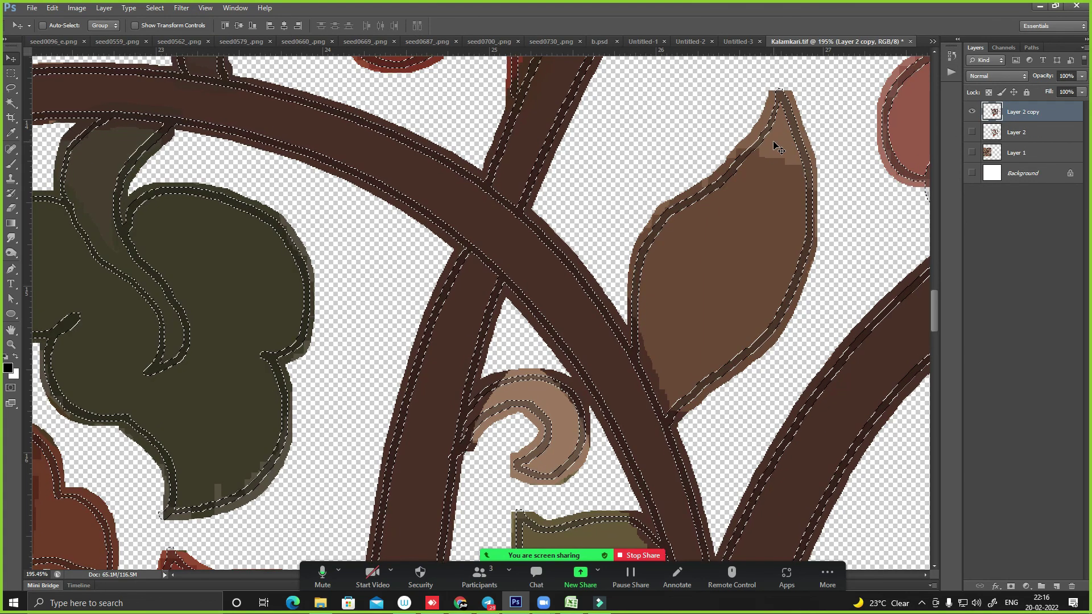
key(alt+e)
key(e)
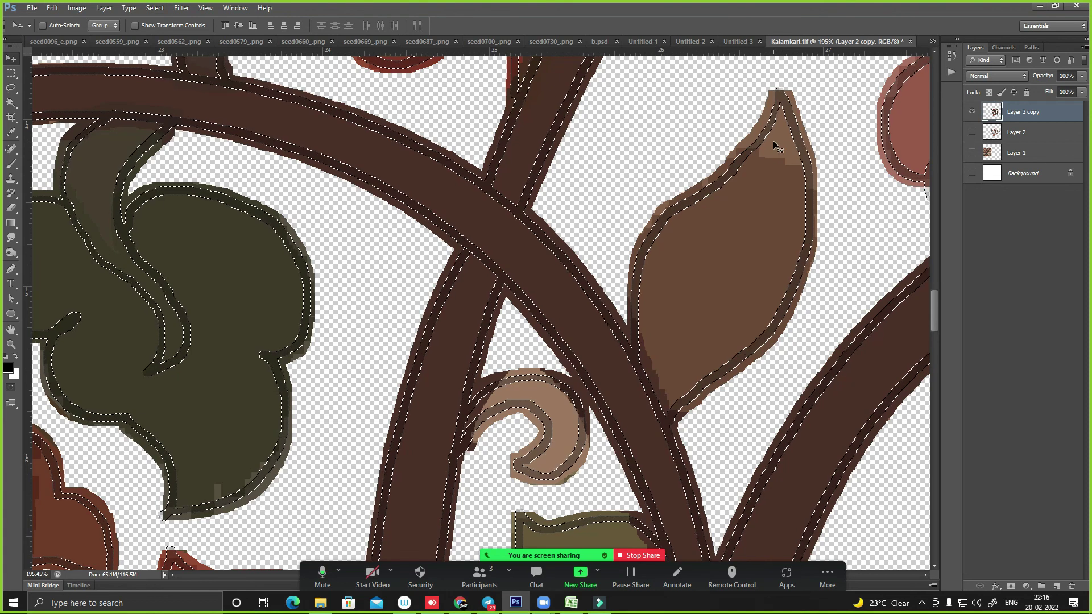
key(Delete)
key(ctrl+d)
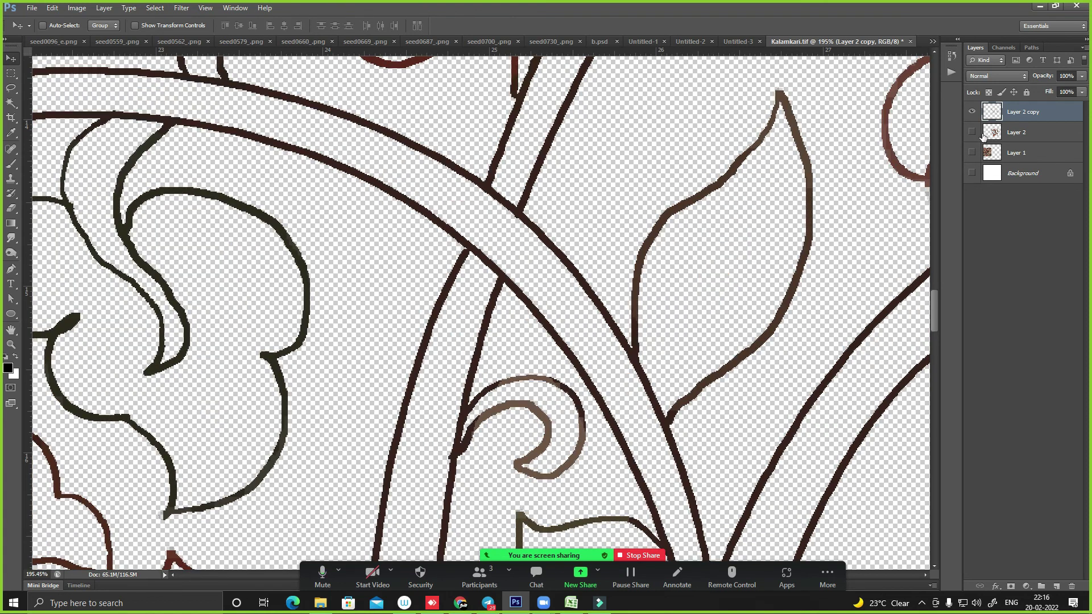
- Show Layer 2 again, look over the motif, and delete Layer 2 copy
click(971, 132)
key(alt+v)
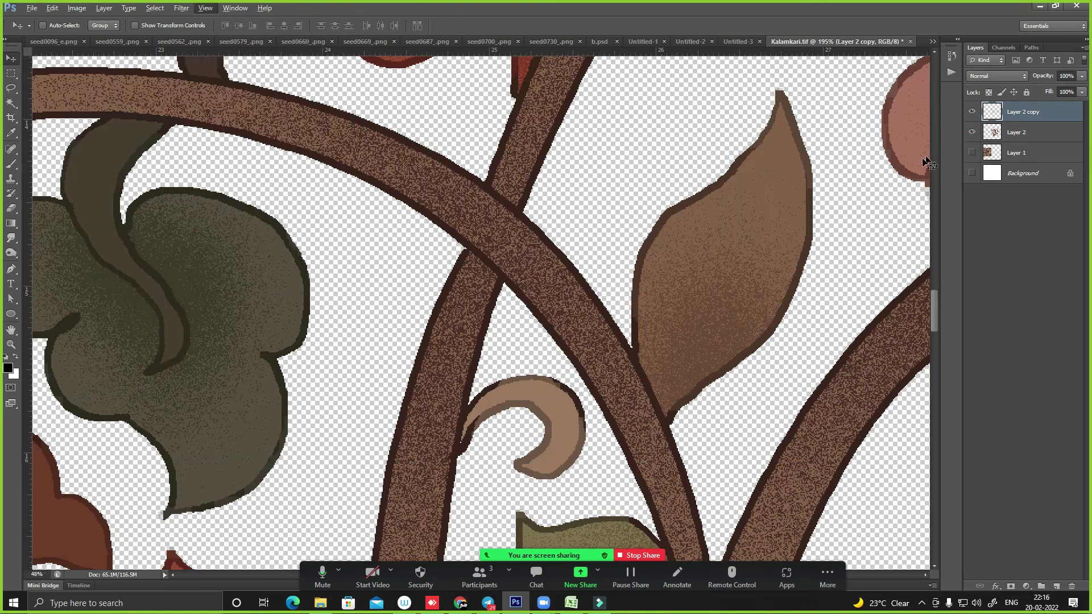
key(ctrl+0)
drag(249, 110, 413, 176)
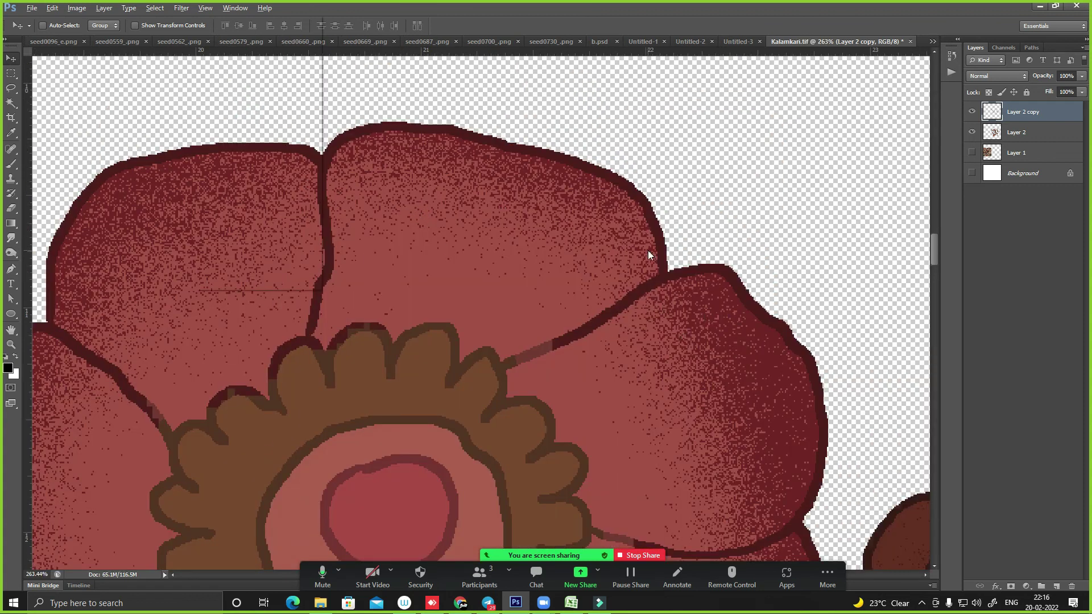
key(ctrl+0)
drag(526, 323, 612, 227)
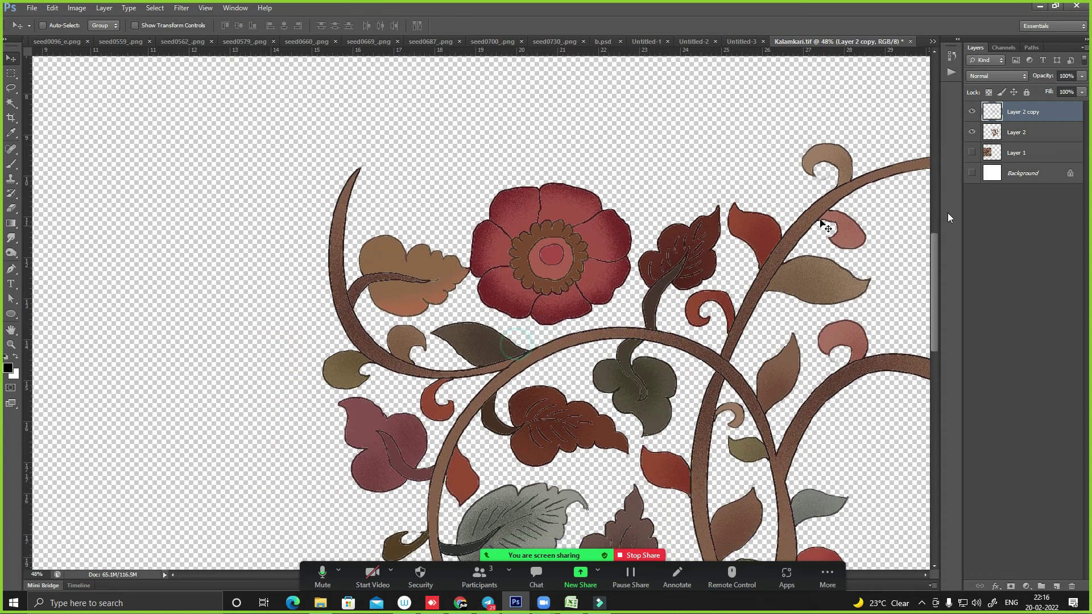
key(Delete)
drag(800, 282, 821, 144)
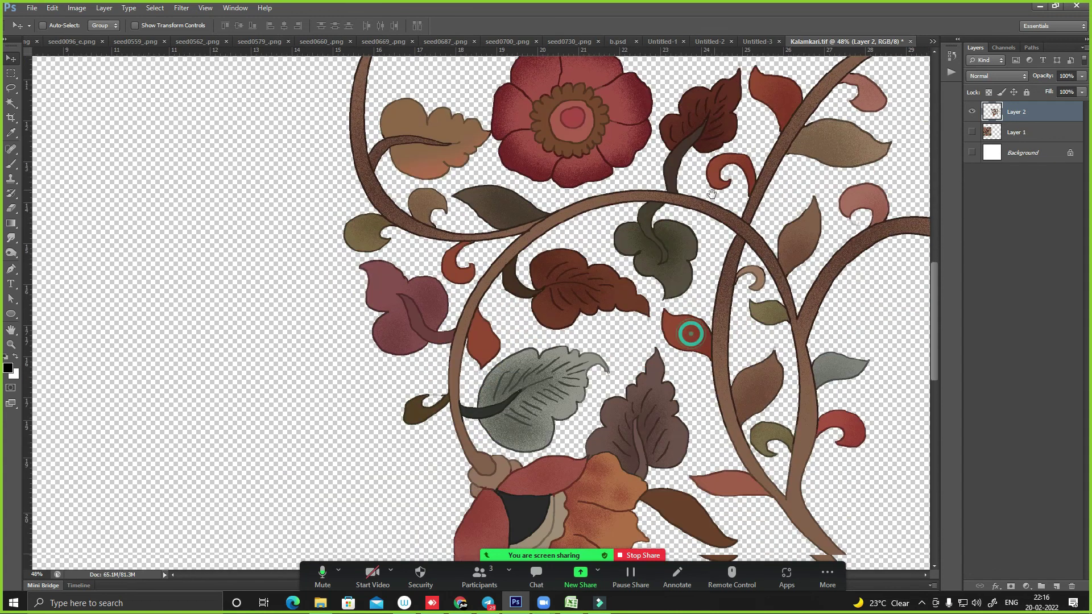
drag(389, 304, 732, 465)
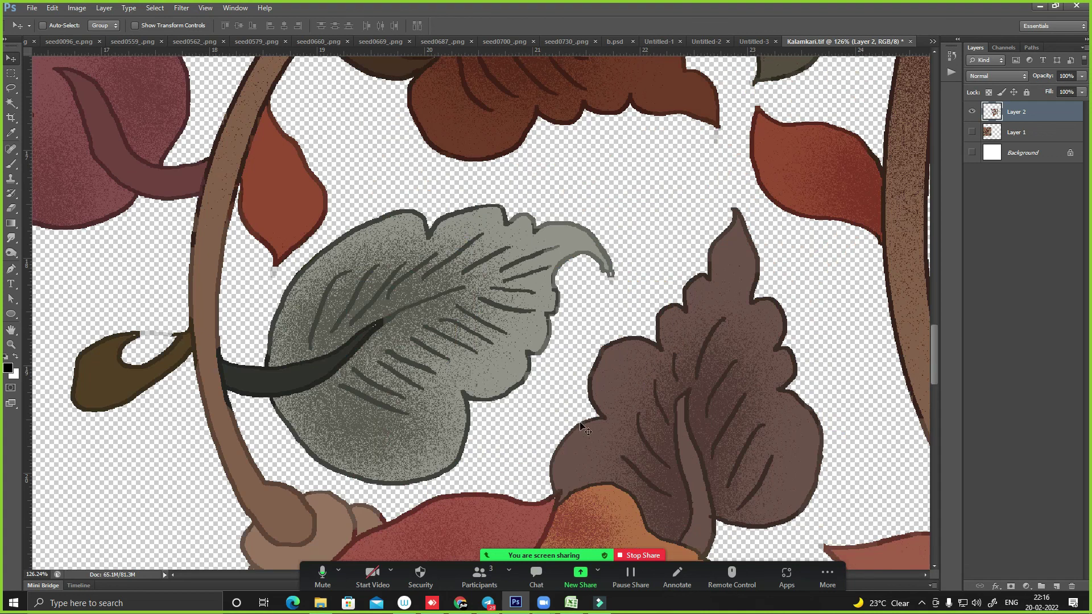
drag(299, 227, 391, 409)
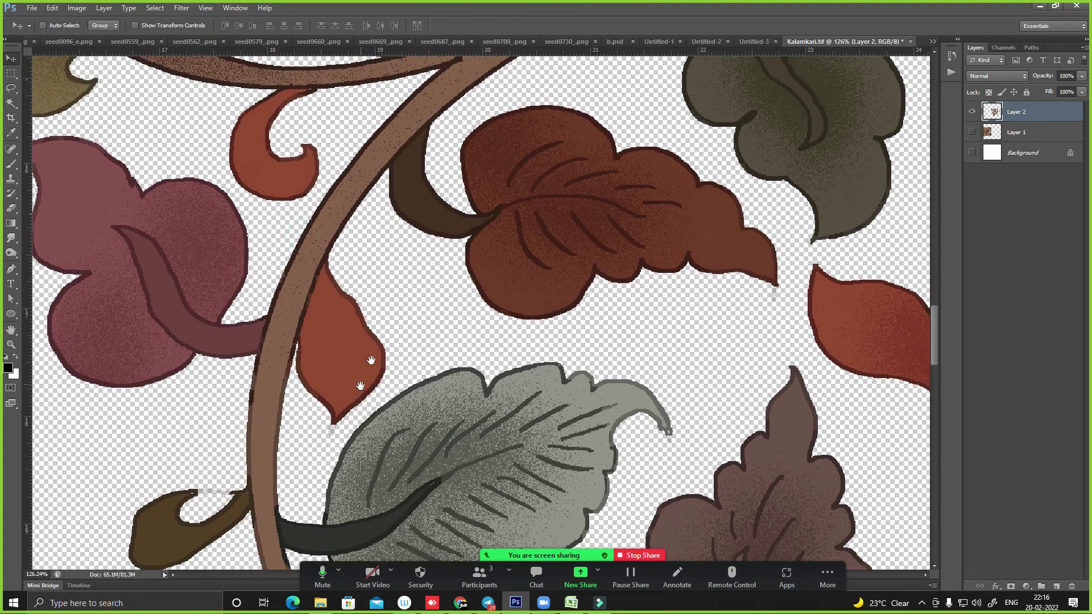
scroll(80, 251, up, 3)
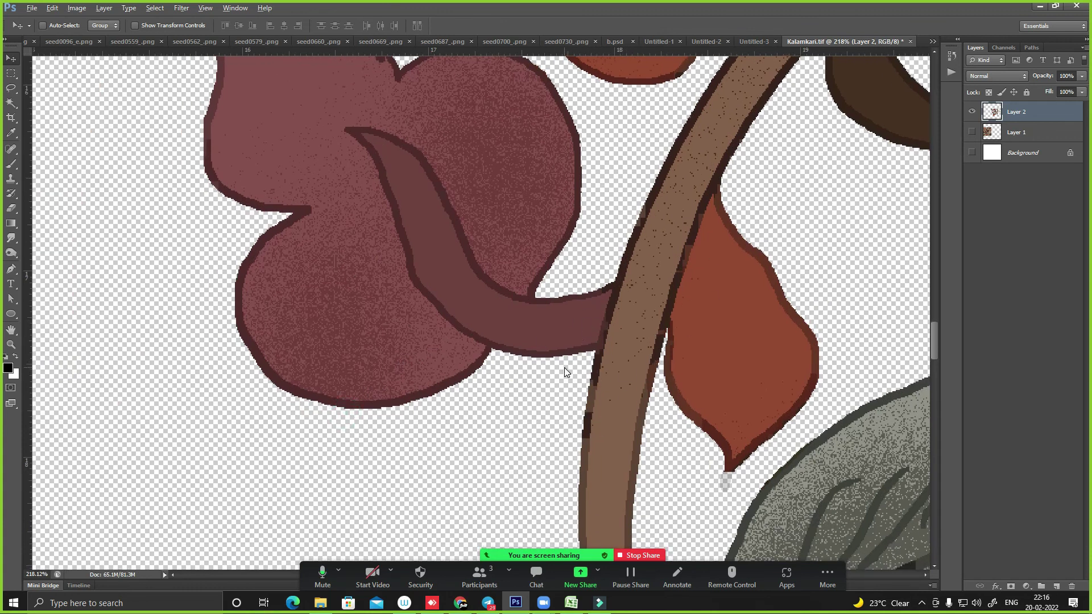
scroll(564, 367, down, 8)
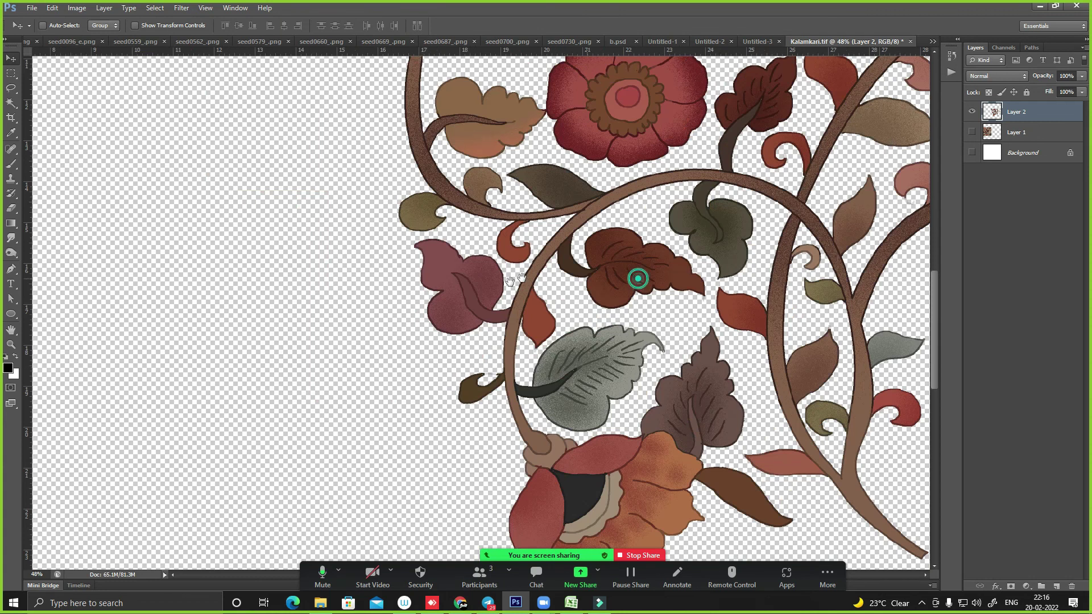
scroll(639, 280, right, 5)
scroll(597, 275, up, 3)
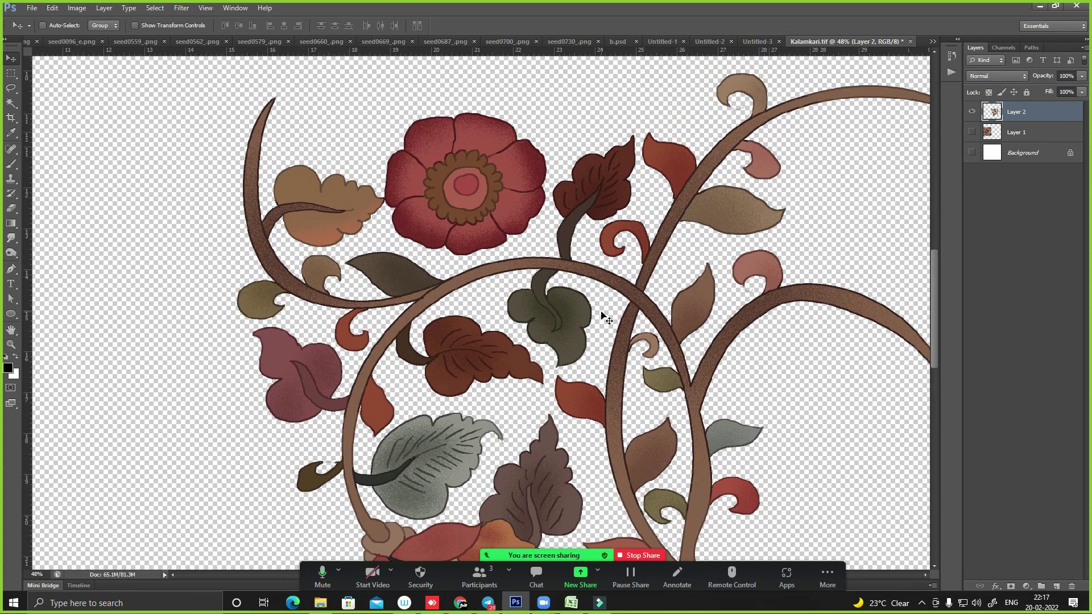
scroll(625, 364, up, 6)
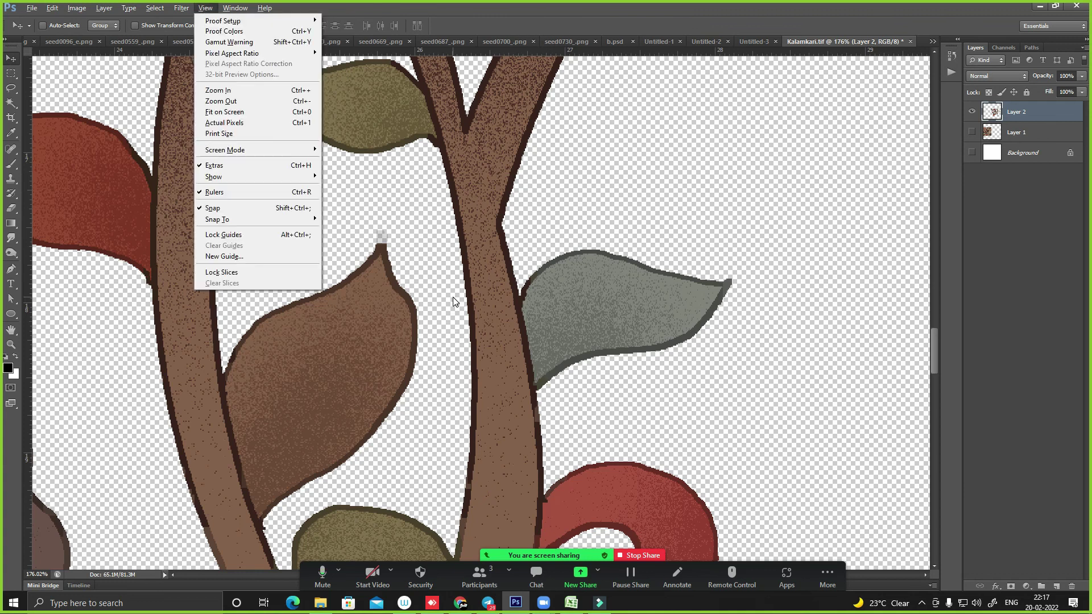
scroll(453, 301, down, 6)
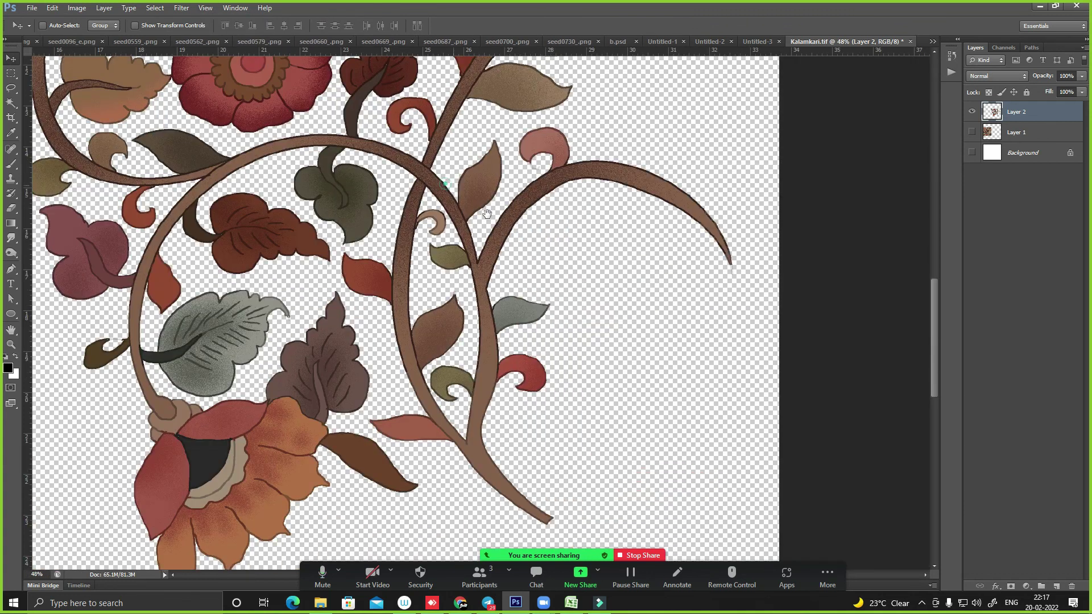
drag(487, 214, 659, 316)
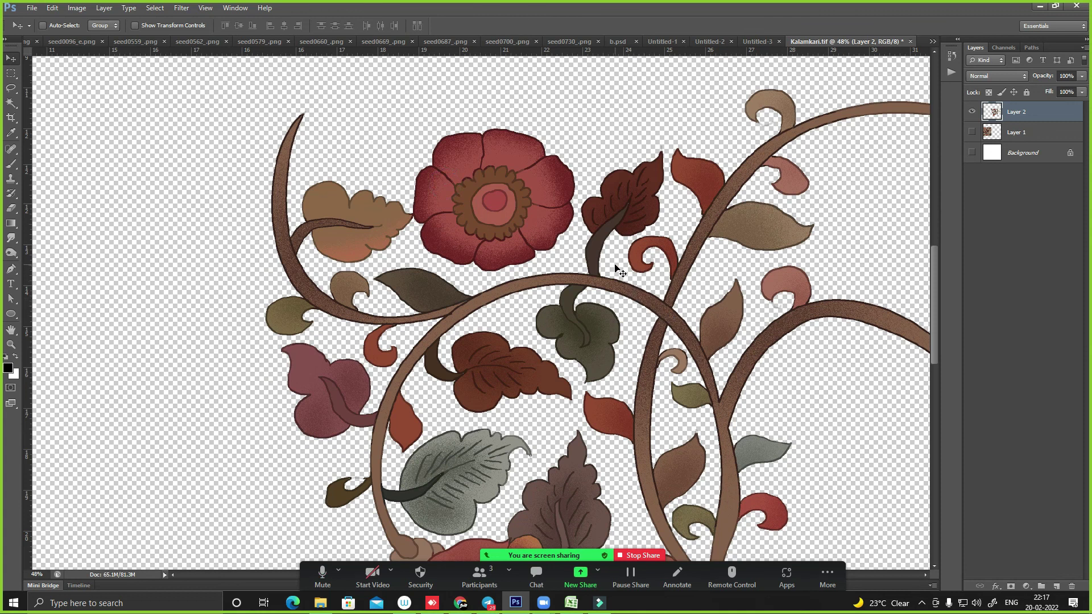
scroll(616, 267, down, 1)
scroll(616, 268, down, 1)
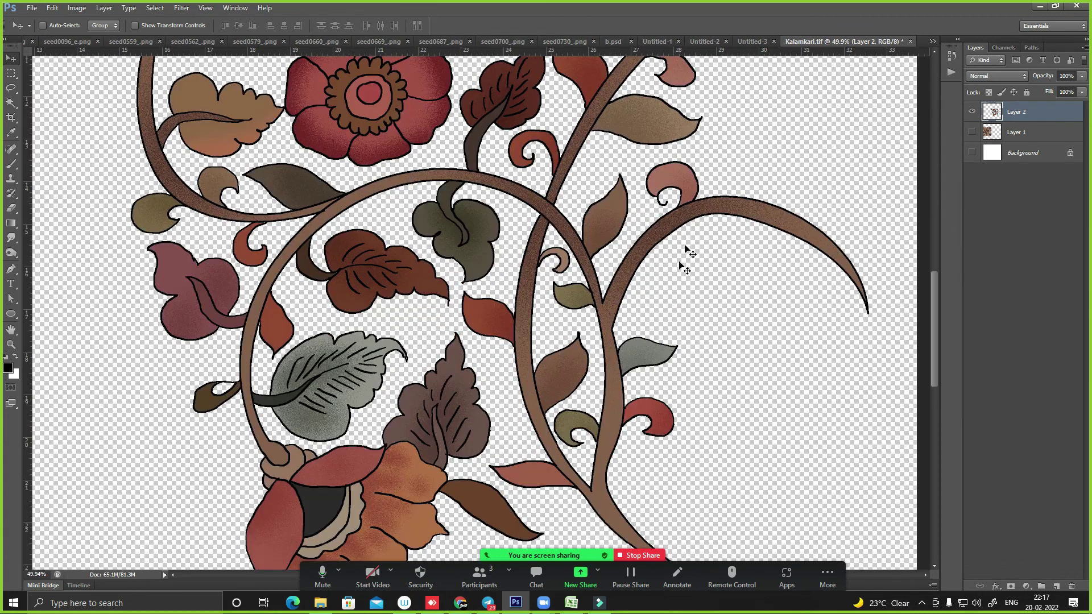
key(ctrl+minus)
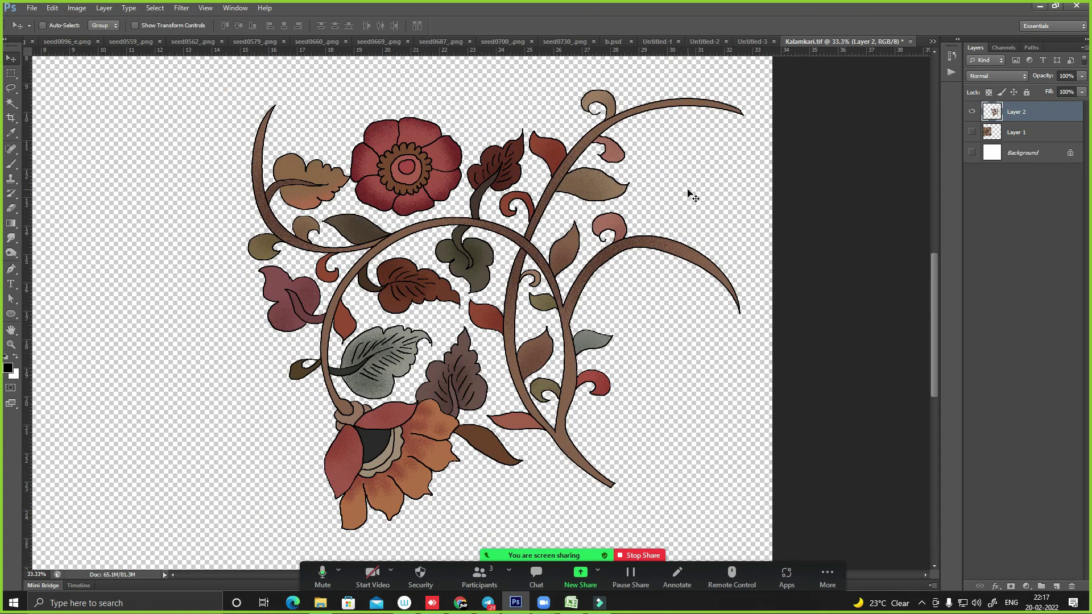
scroll(399, 219, up, 5)
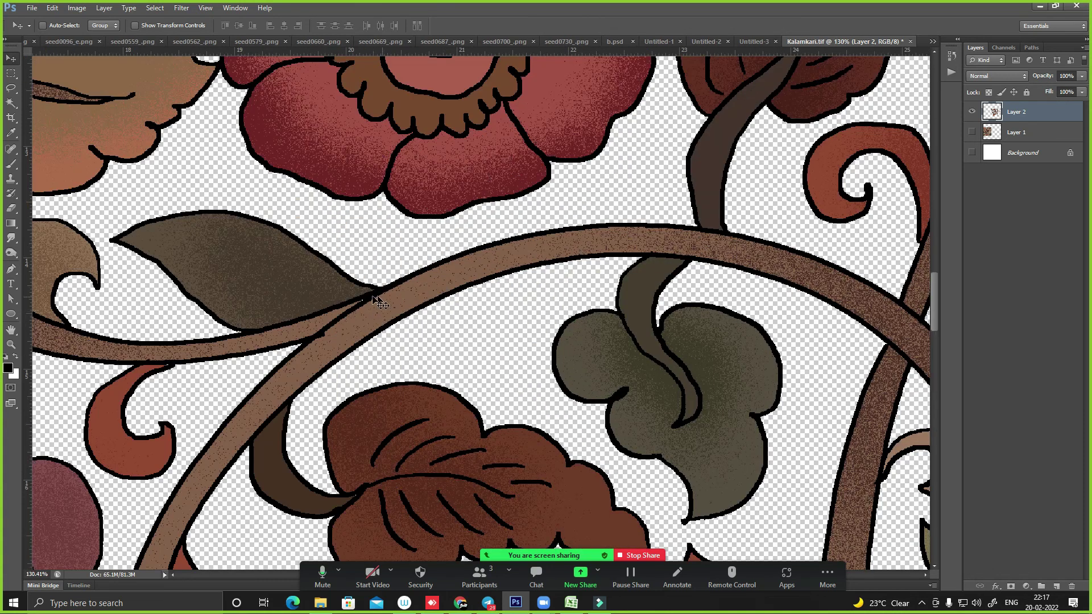
- Select all black outlines with the Magic Wand and Select Similar
key(w)
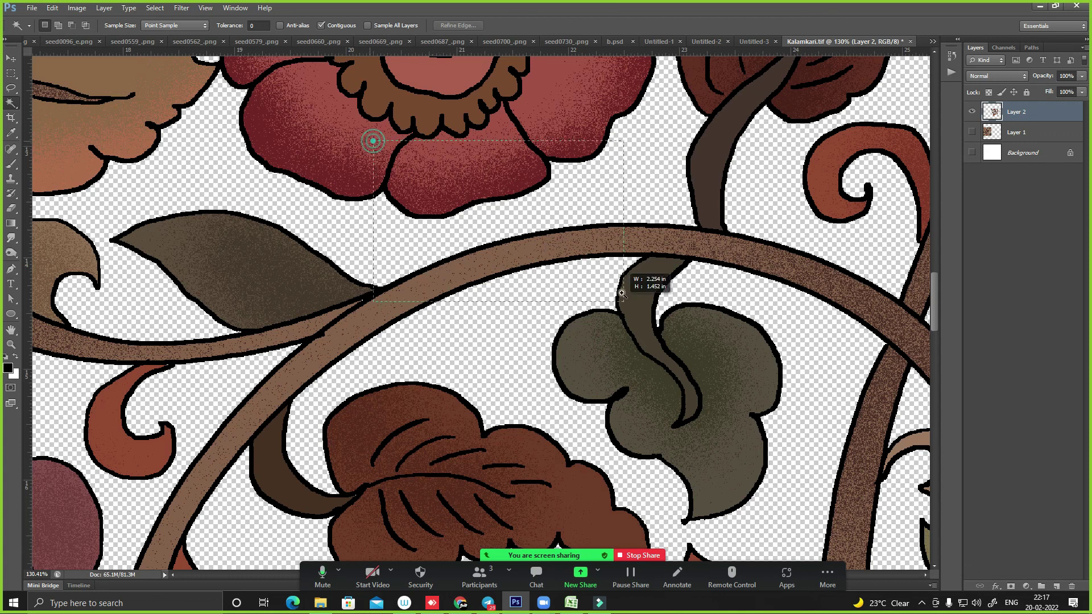
drag(373, 135, 654, 287)
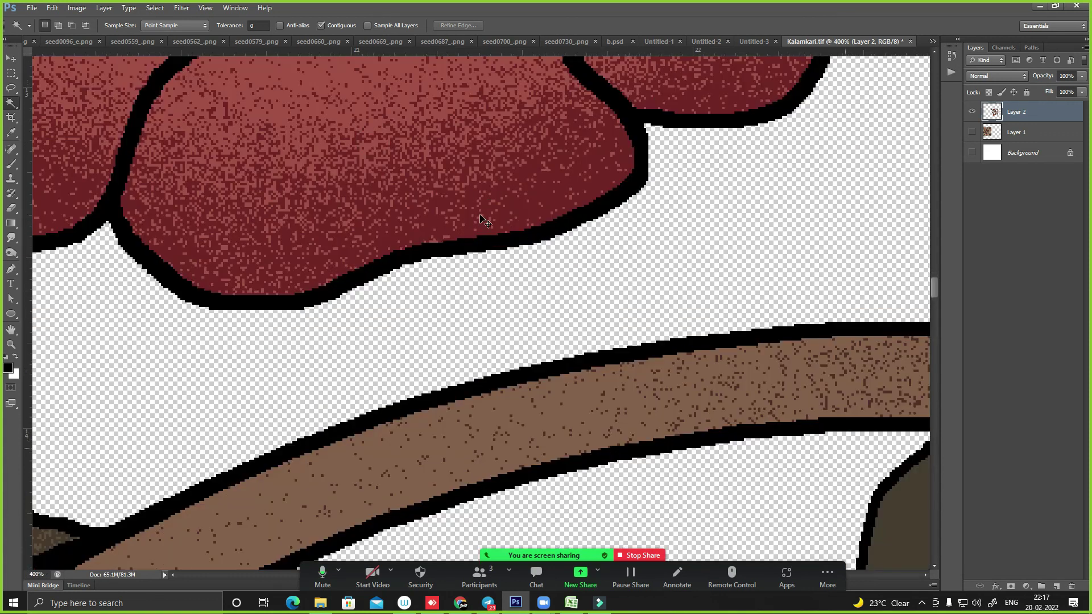
key(ctrl+minus)
key(ctrl+minus)
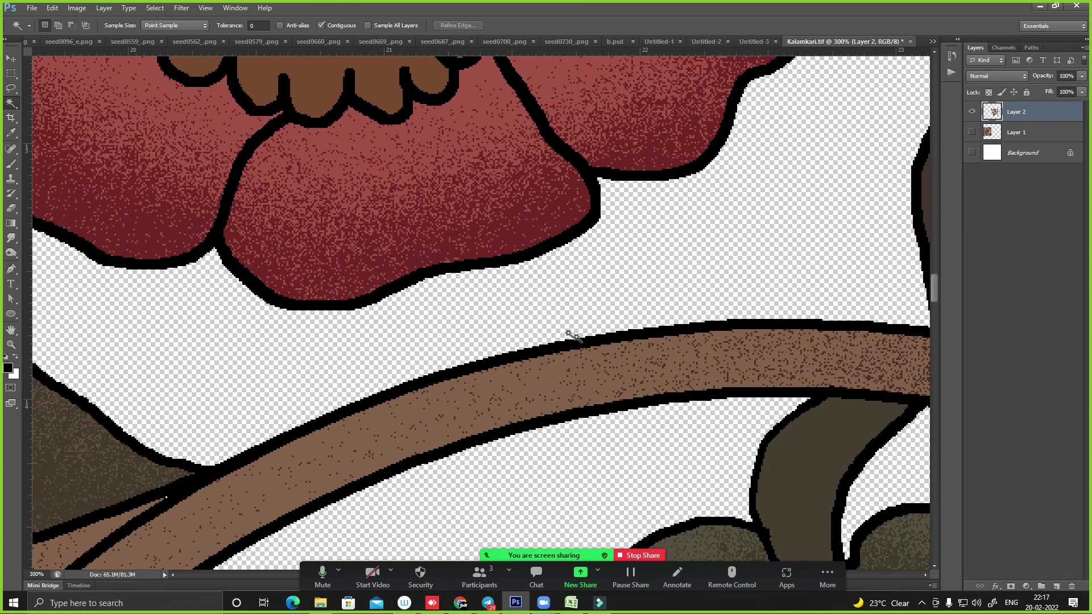
click(580, 343)
key(ctrl+minus)
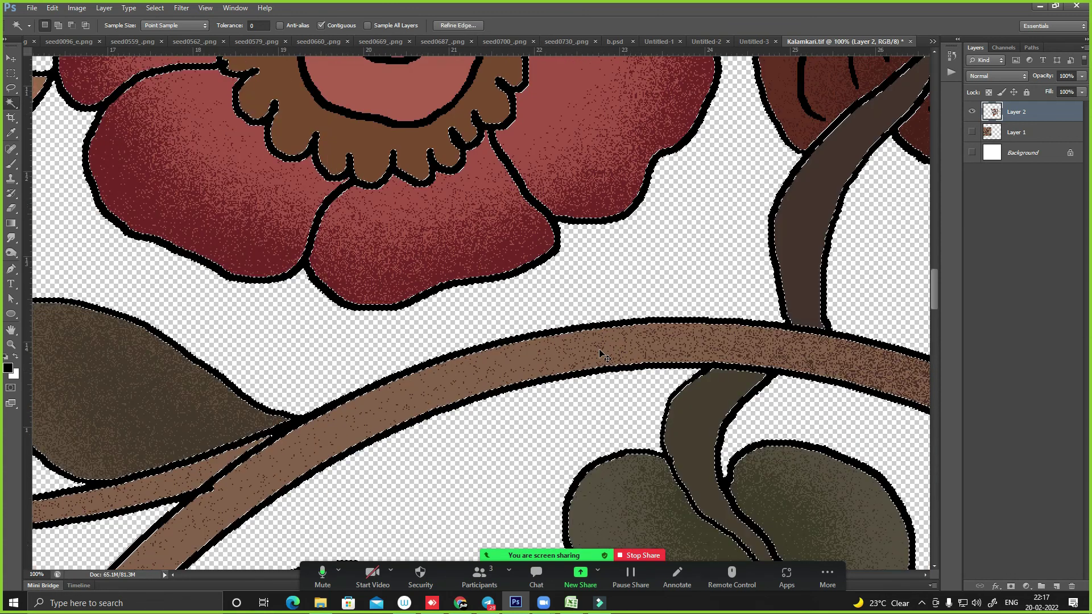
key(ctrl+minus)
key(ctrl+minus)
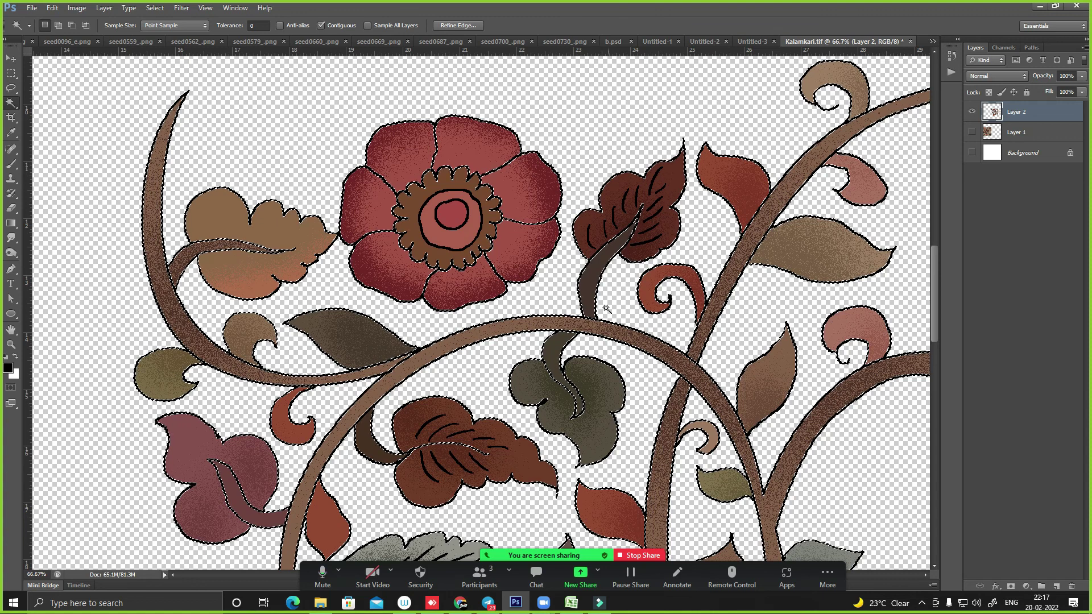
right_click(582, 325)
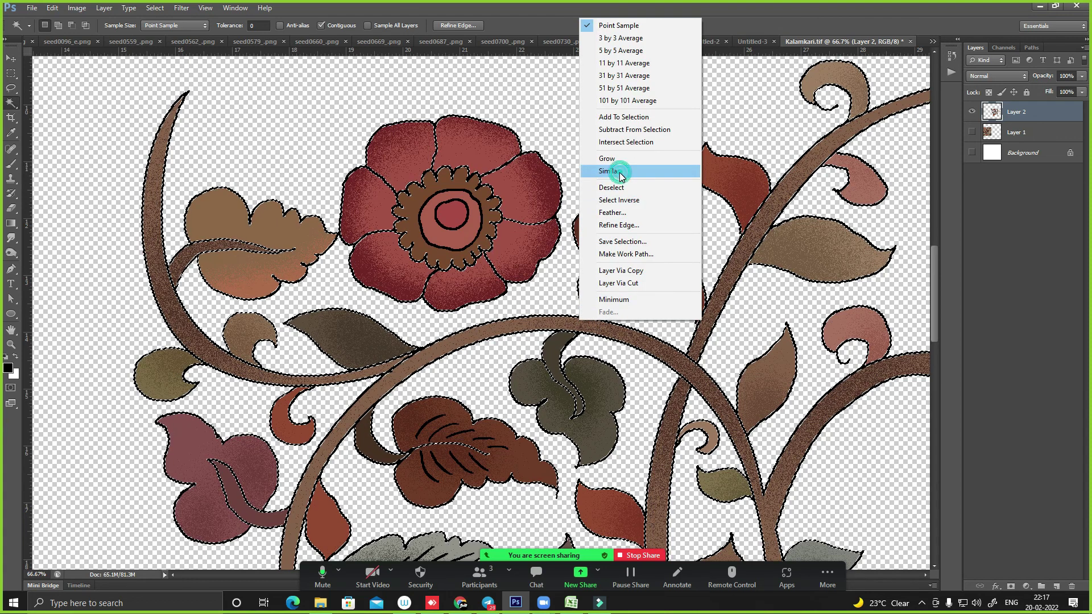
click(638, 168)
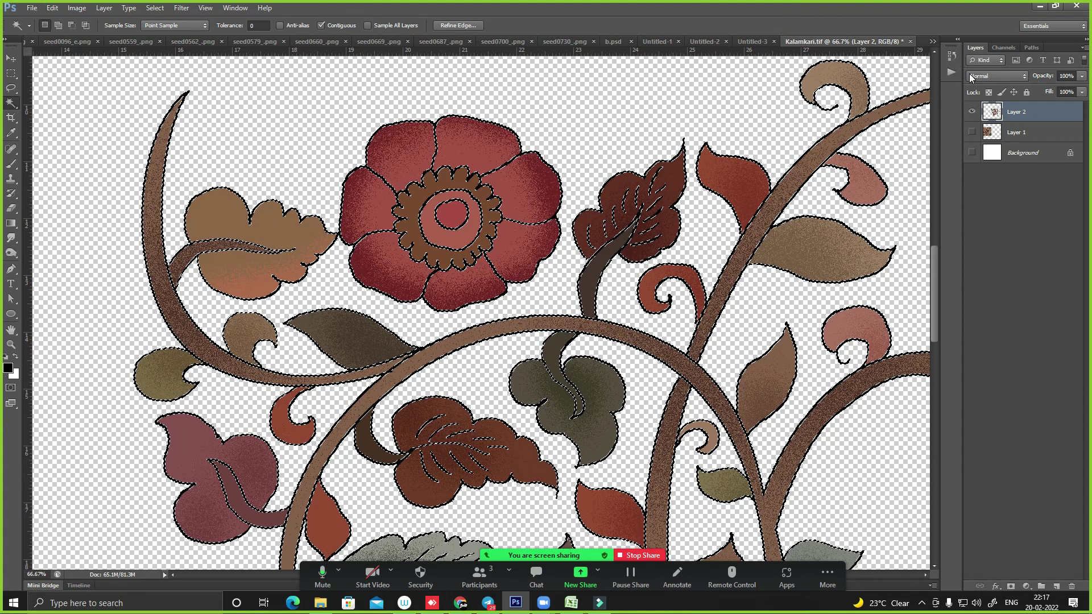
click(464, 230)
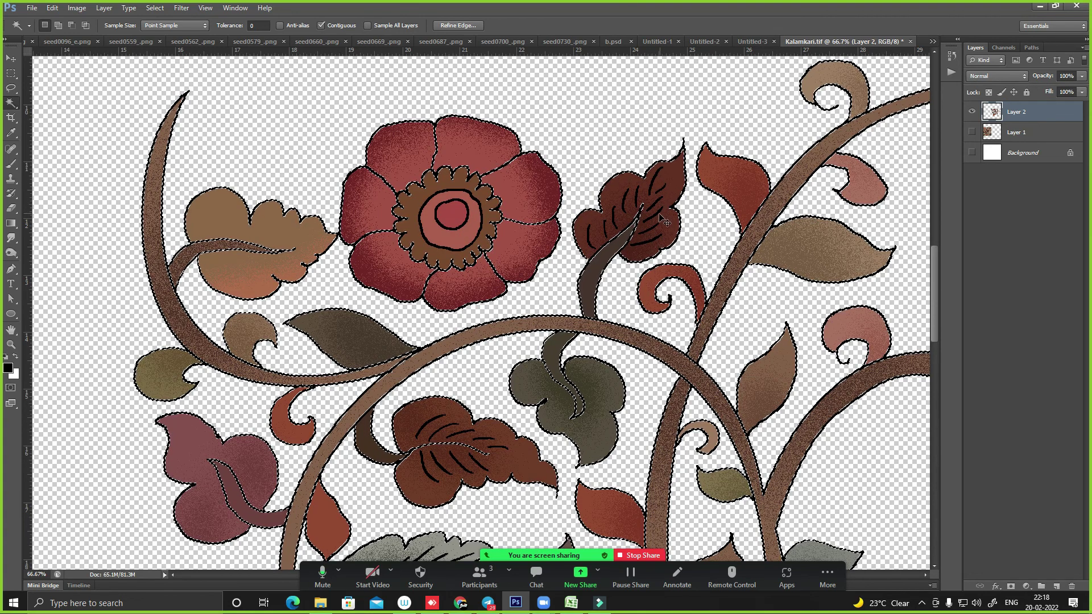
key(ctrl+z)
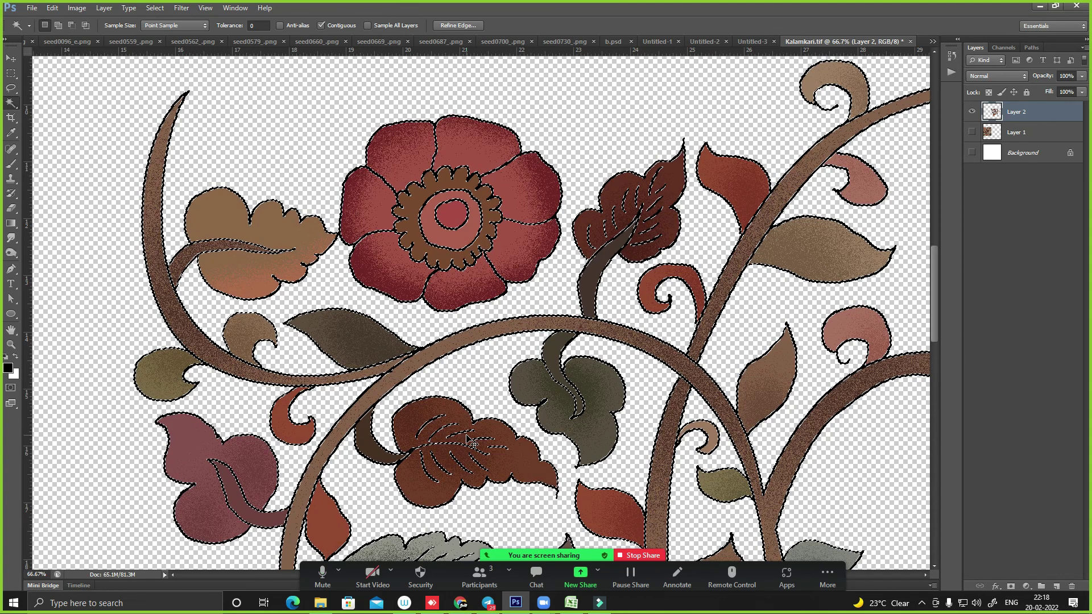
- Cut the black outlines out of Layer 2 and fill them onto a new Layer 3
key(Delete)
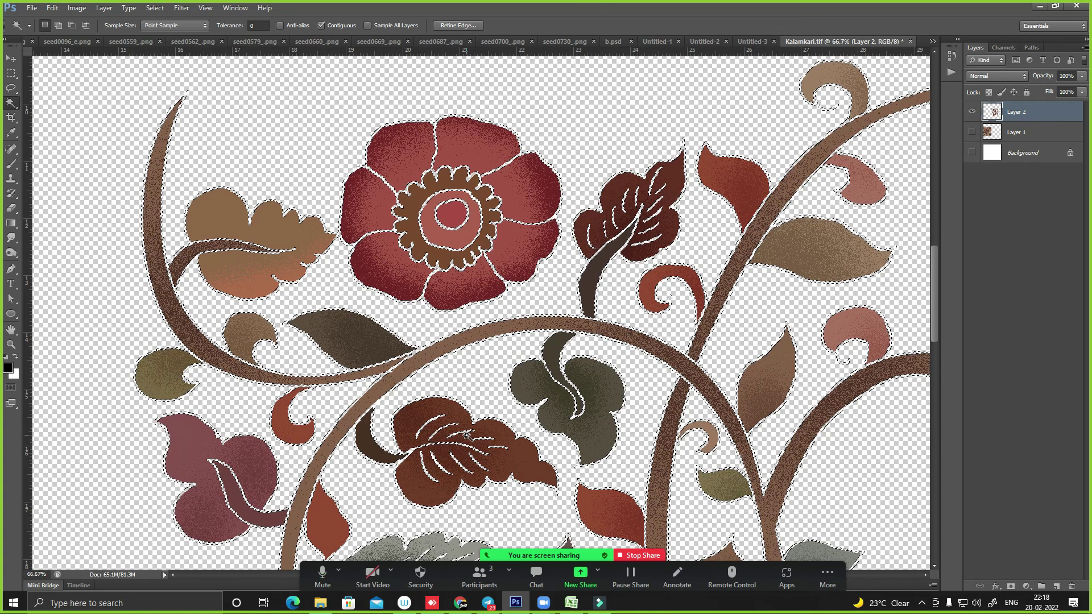
key(ctrl+shift+alt+n)
key(alt+BackSpace)
key(ctrl+d)
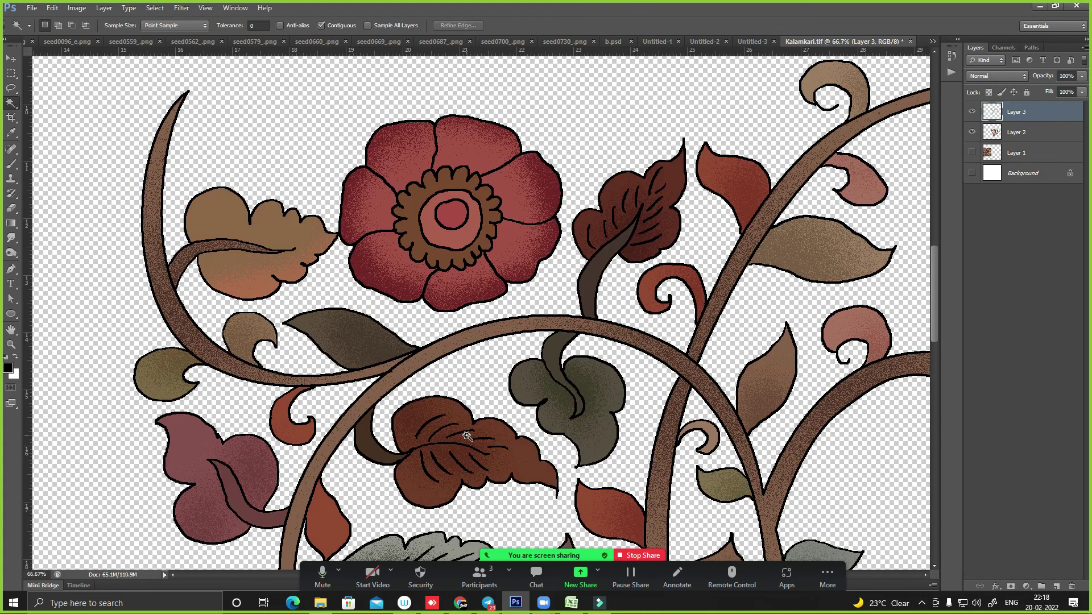
- Toggle the fill and outline layers on and off to compare them
click(972, 132)
click(972, 132)
click(972, 132)
click(972, 111)
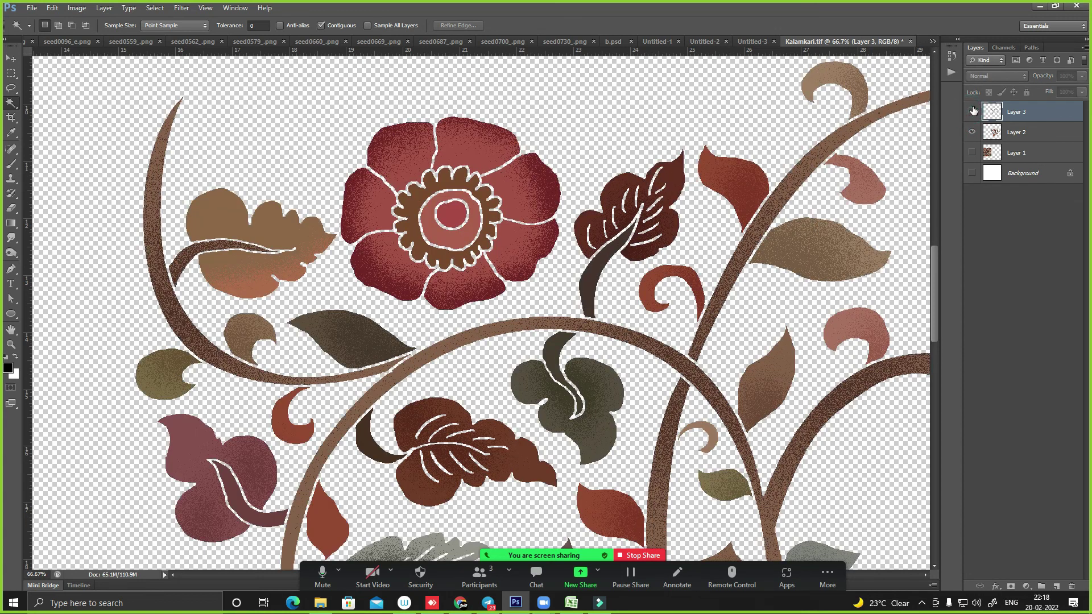
click(972, 111)
click(972, 112)
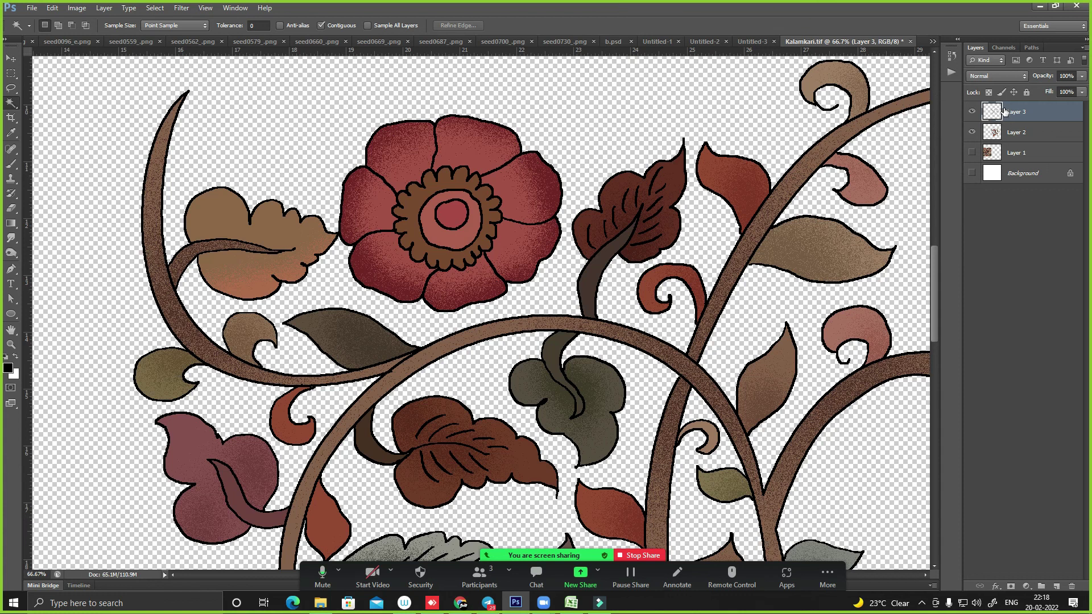
- Fade the outline Layer 3 to 30% opacity and duplicate Layer 2 as Layer 2 copy
double_click(1065, 75)
text(30)
key(Return)
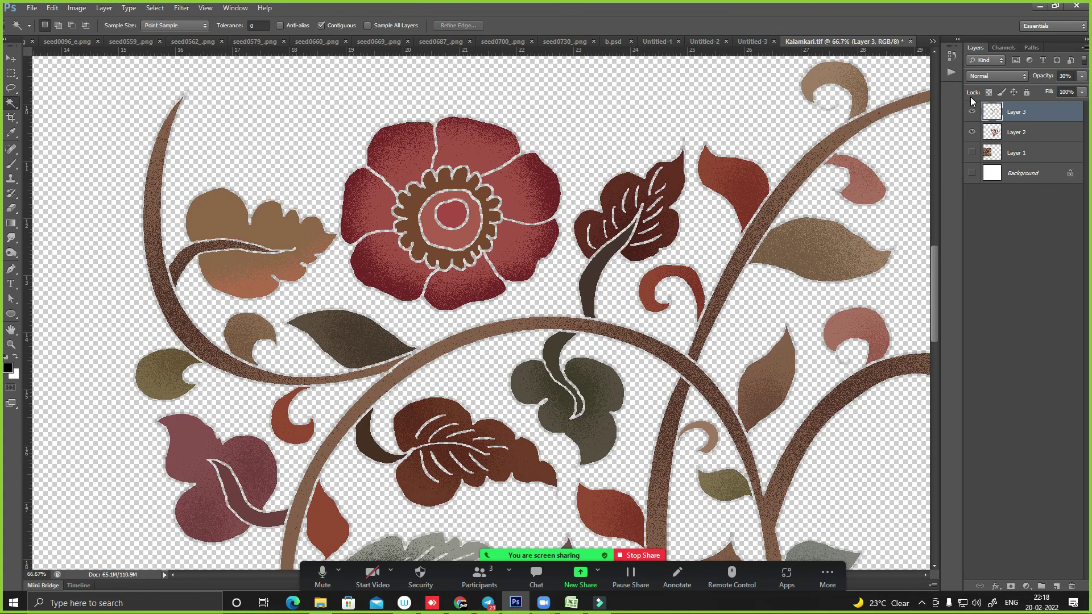
click(977, 132)
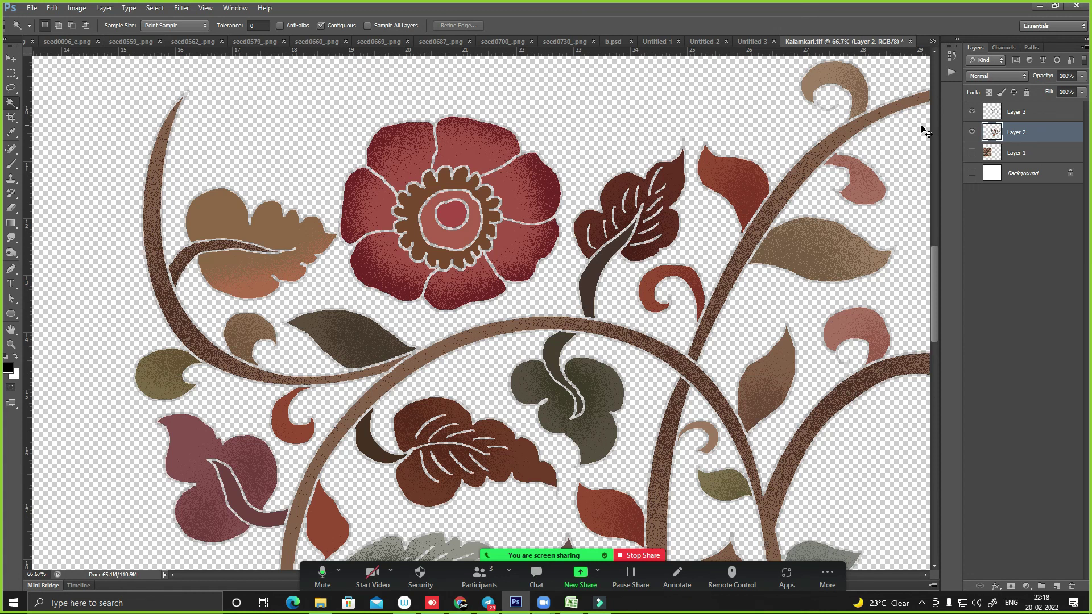
key(ctrl+j)
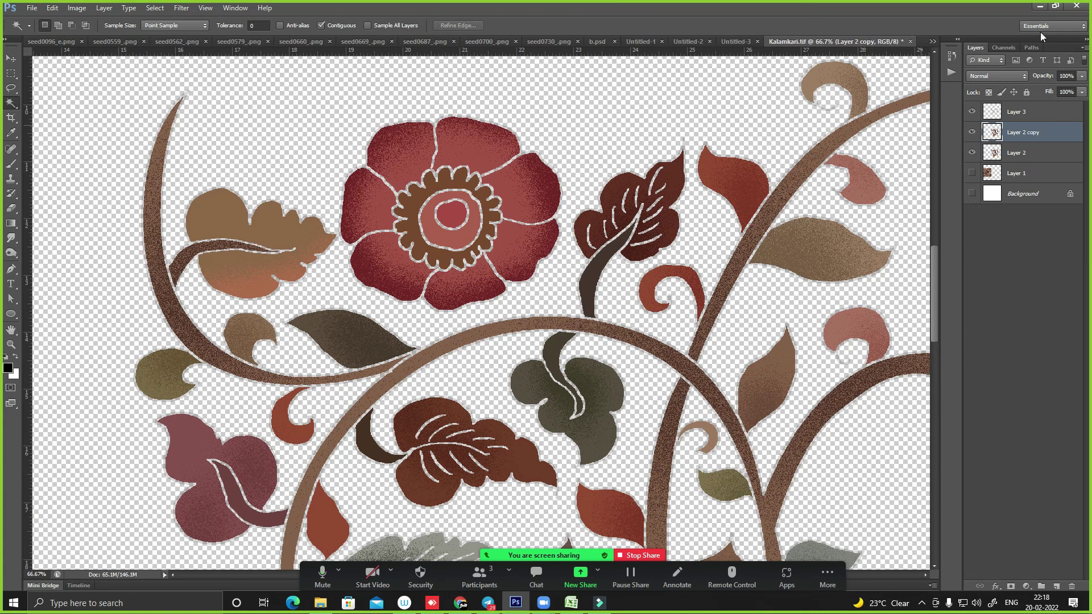
- Make Layer 2 copy the active layer
click(983, 133)
click(1027, 111)
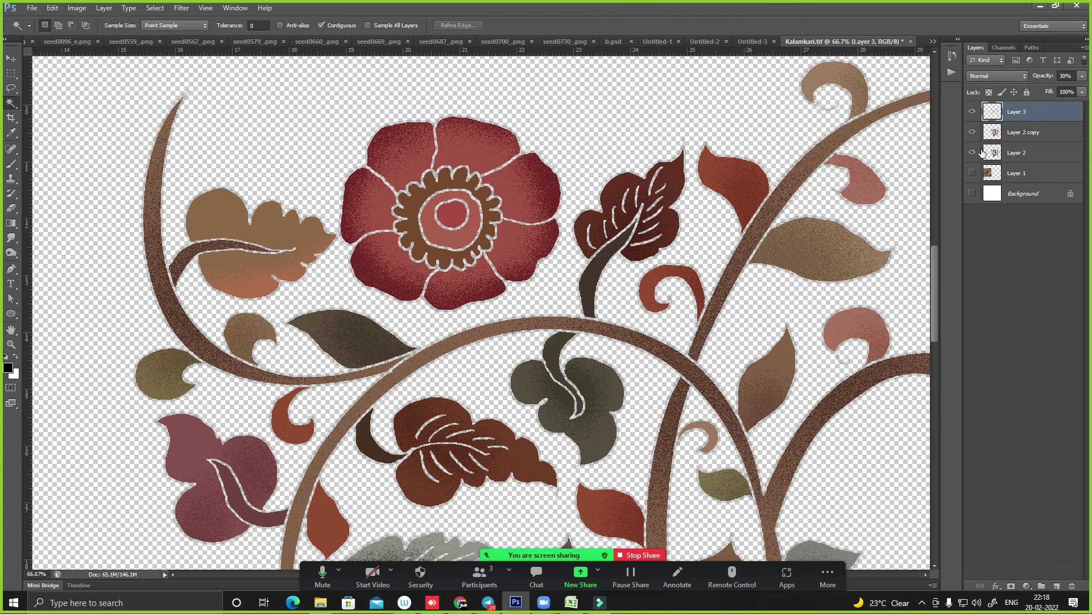
click(1023, 134)
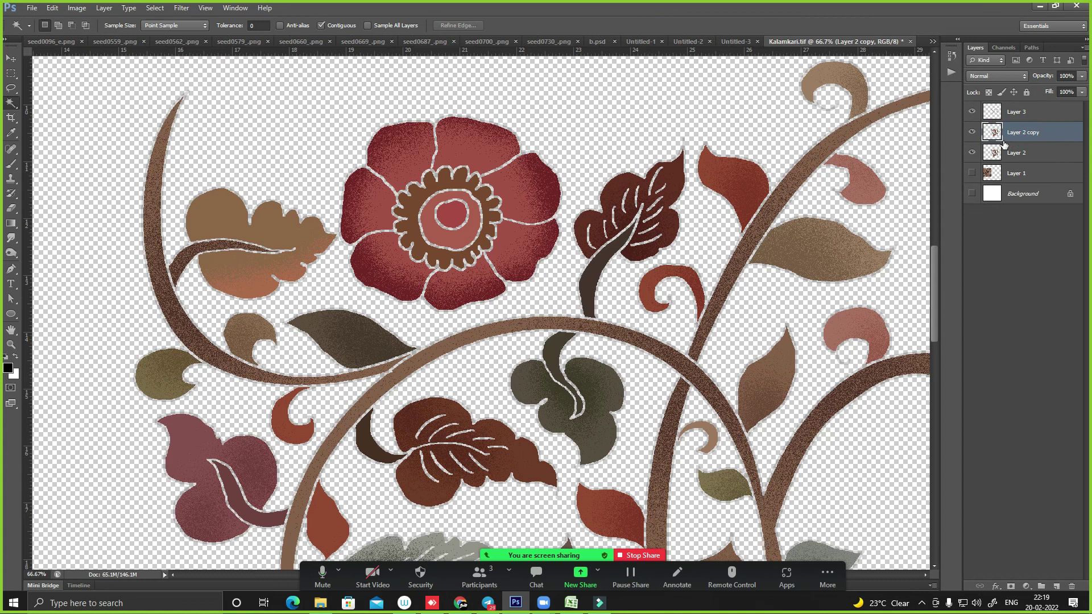
scroll(666, 202, up, 5)
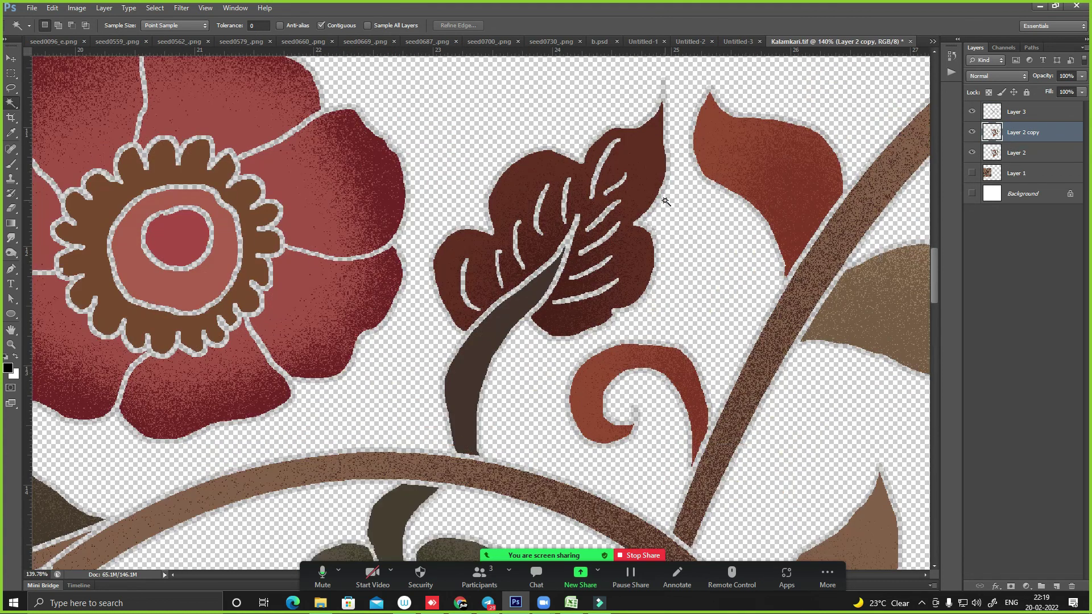
- Apply a Minimum filter with a radius of about 4 pixels to Layer 2 copy
key(alt+t)
key(Up)
key(Up)
key(Up)
key(Right)
key(Up)
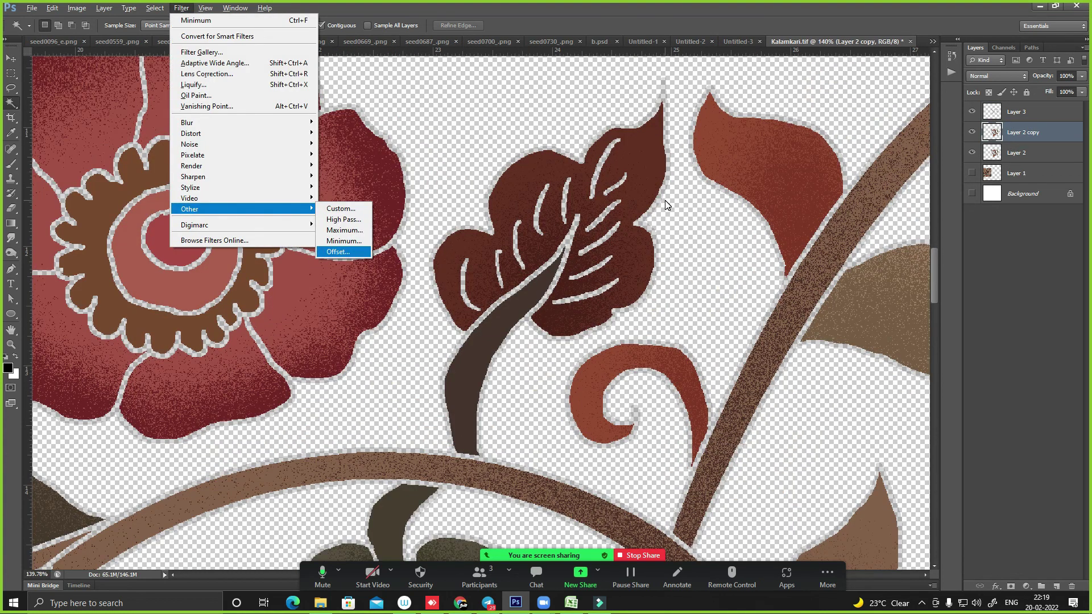
key(Up)
key(Return)
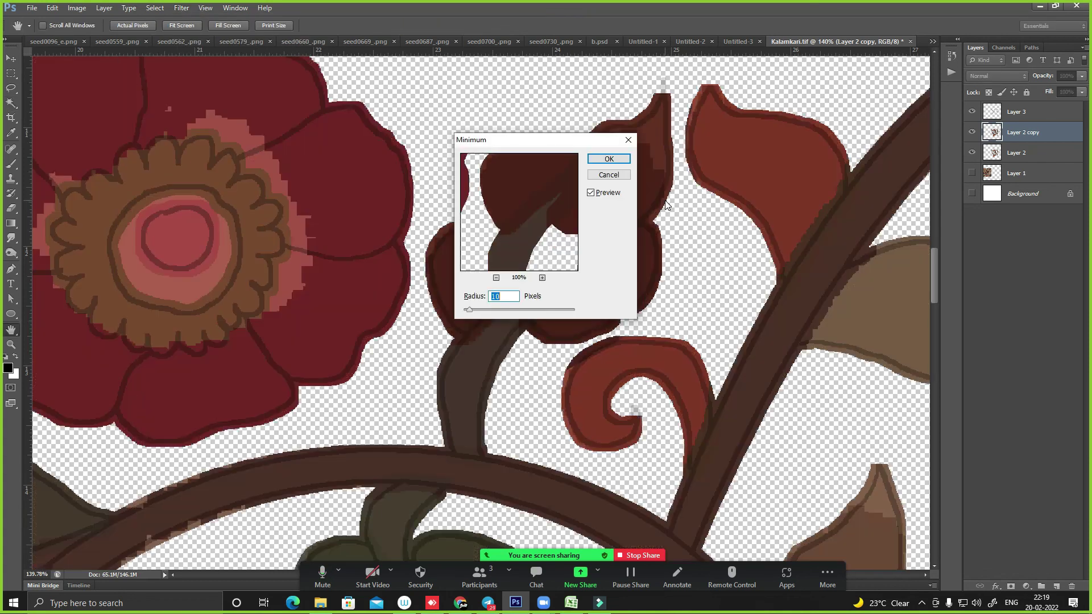
text(3)
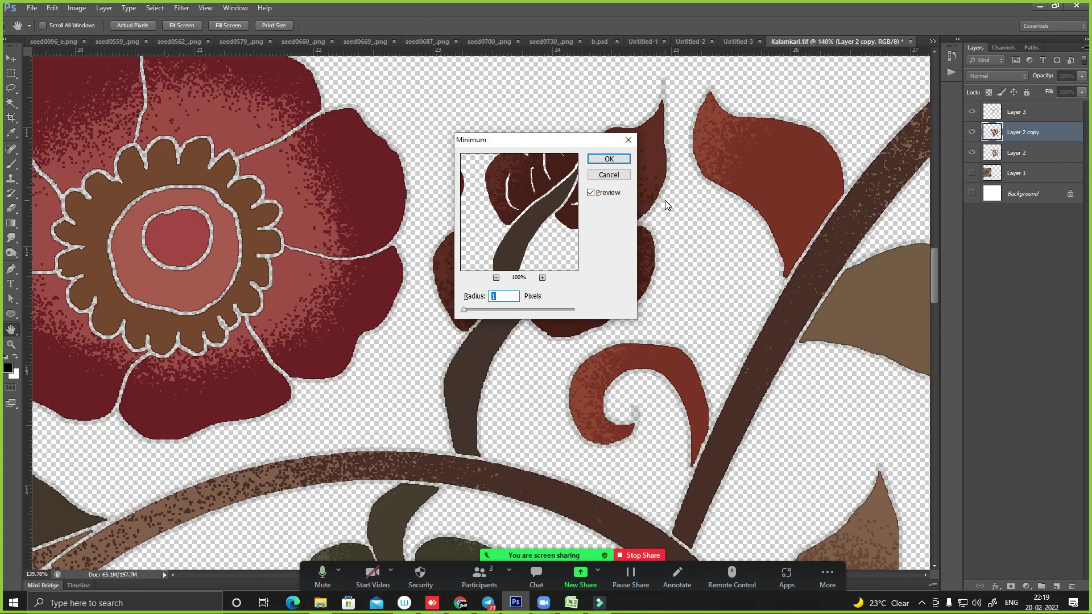
key(Up)
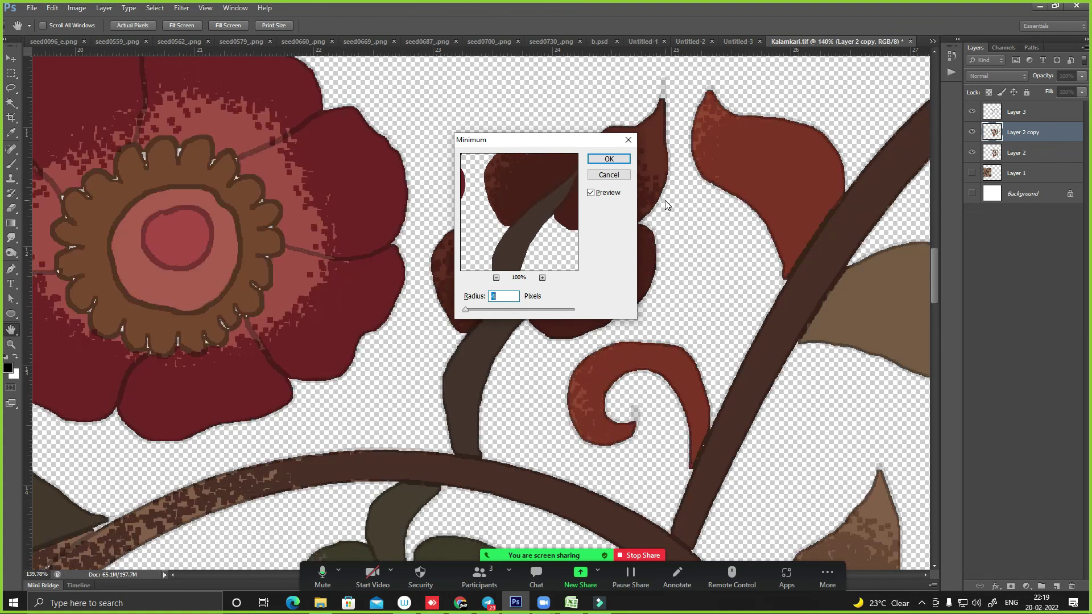
key(Up)
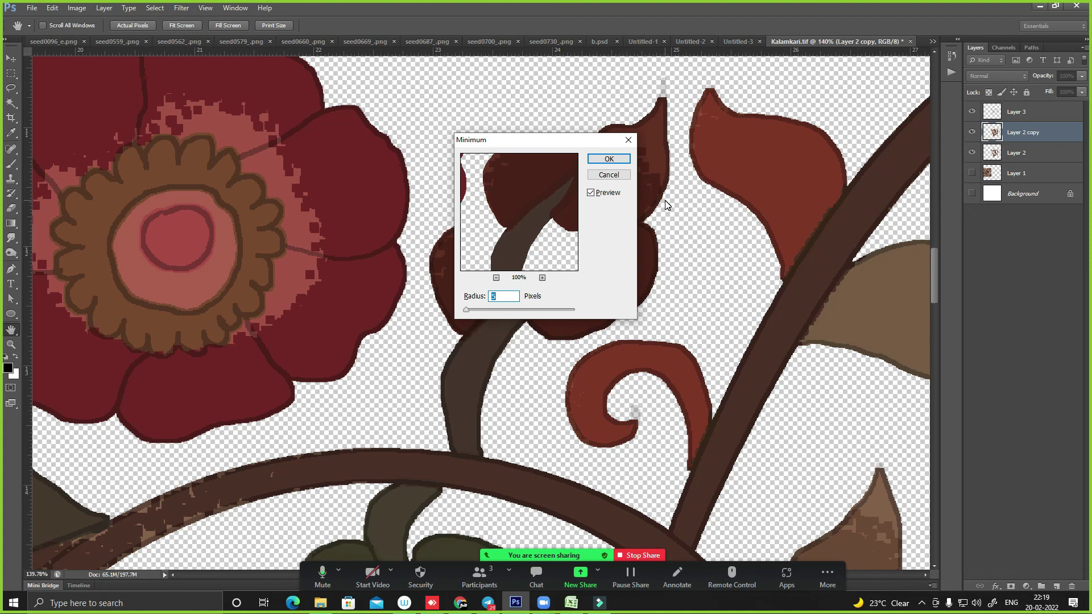
key(Down)
key(Down)
key(Down)
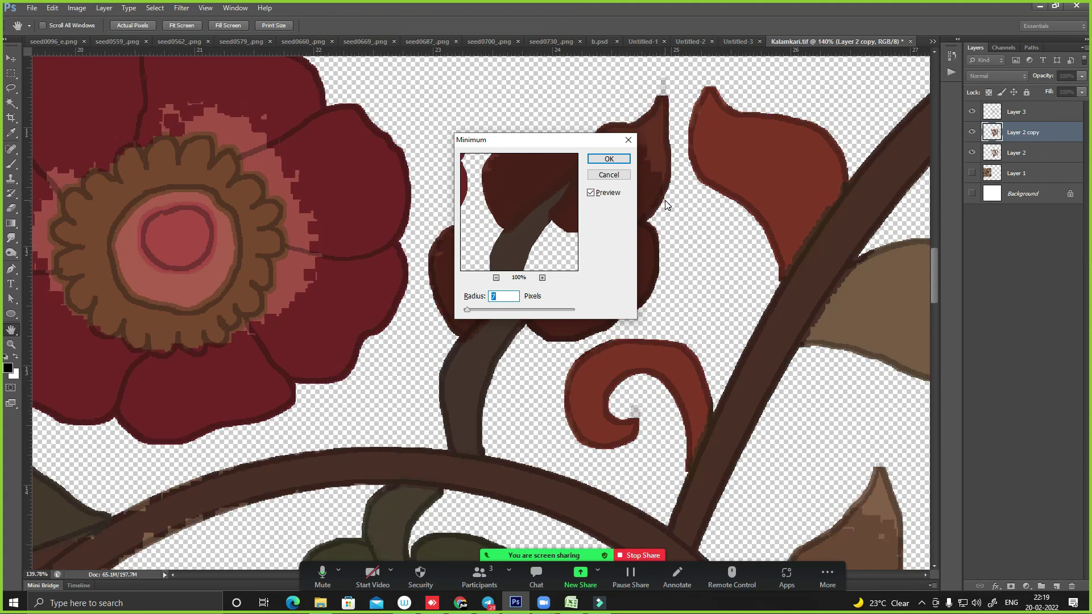
key(Return)
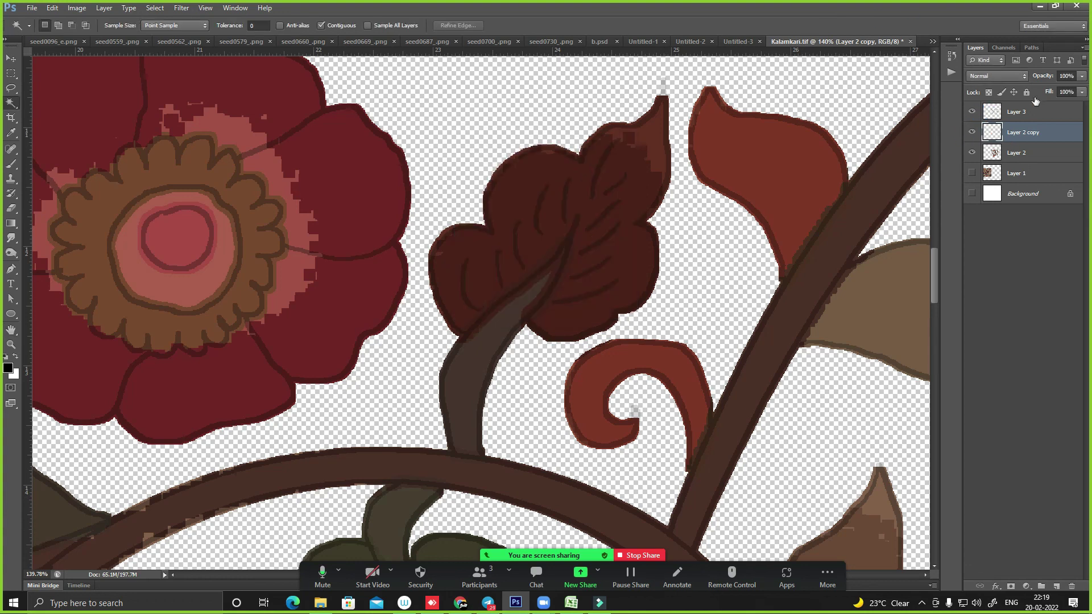
- Load Layer 3's pixels as a selection and delete Layer 3
click(971, 111)
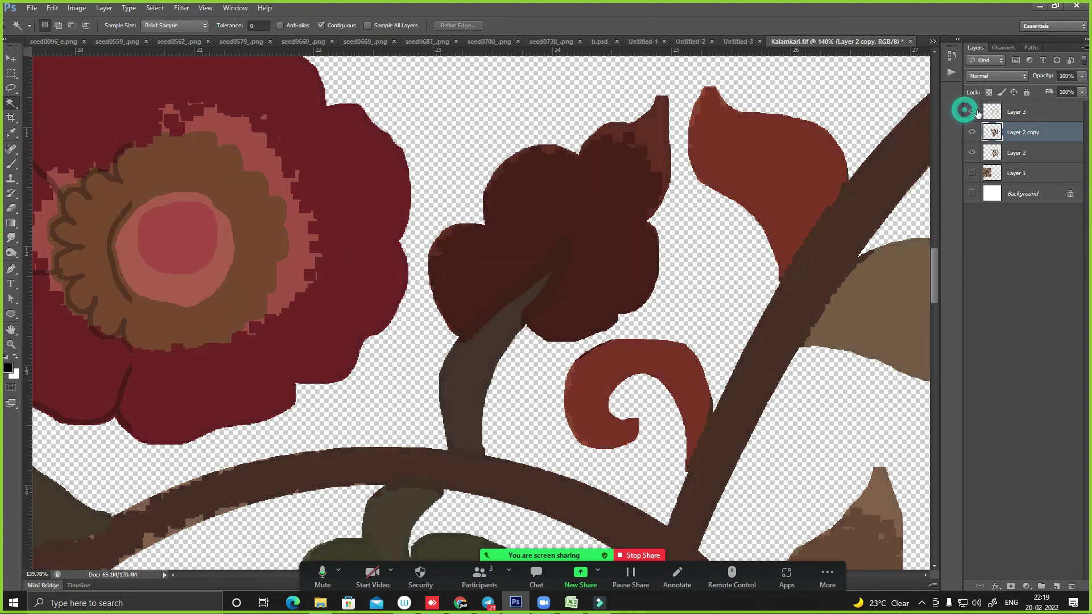
click(972, 112)
click(972, 111)
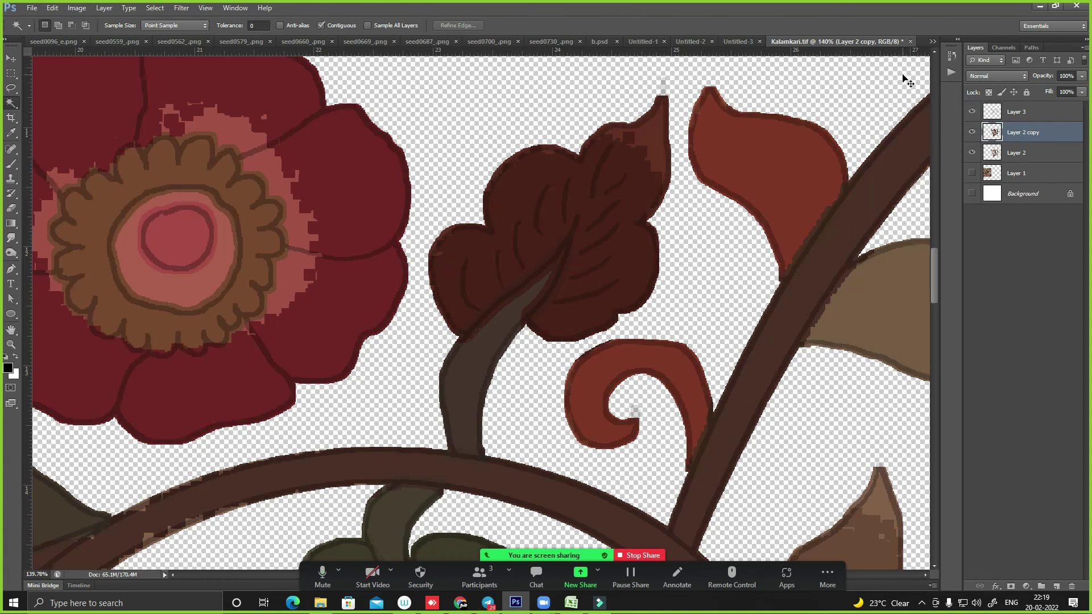
key(ctrl+minus)
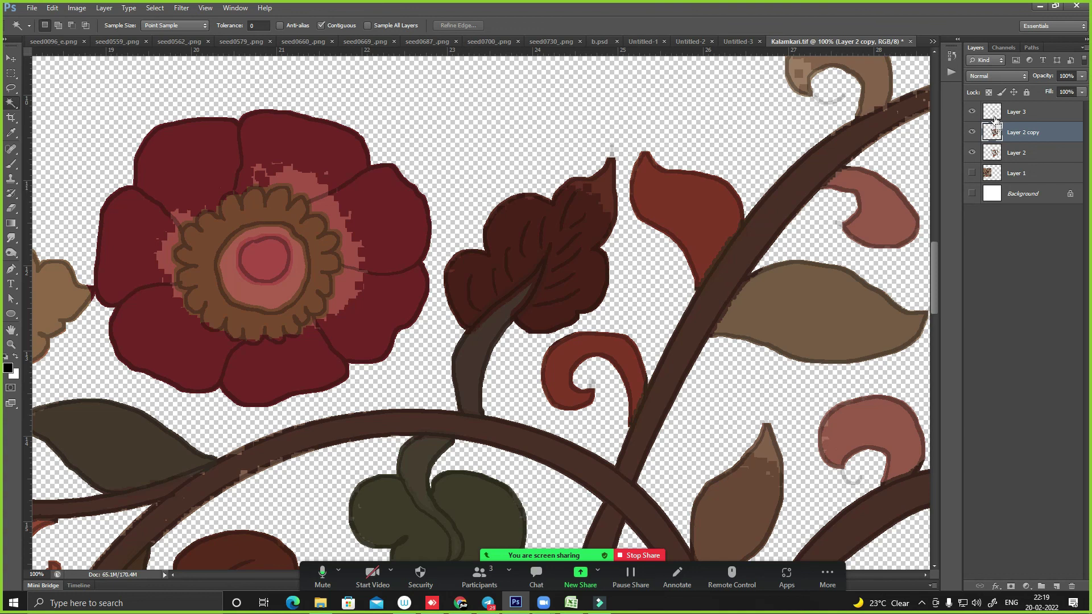
ctrl+click(992, 116)
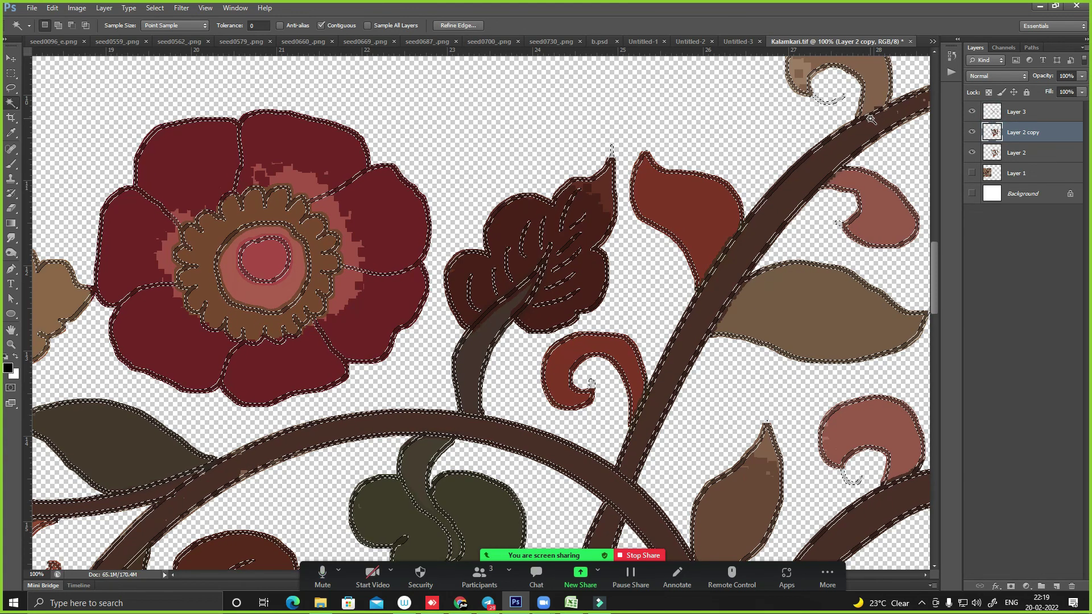
key(Delete)
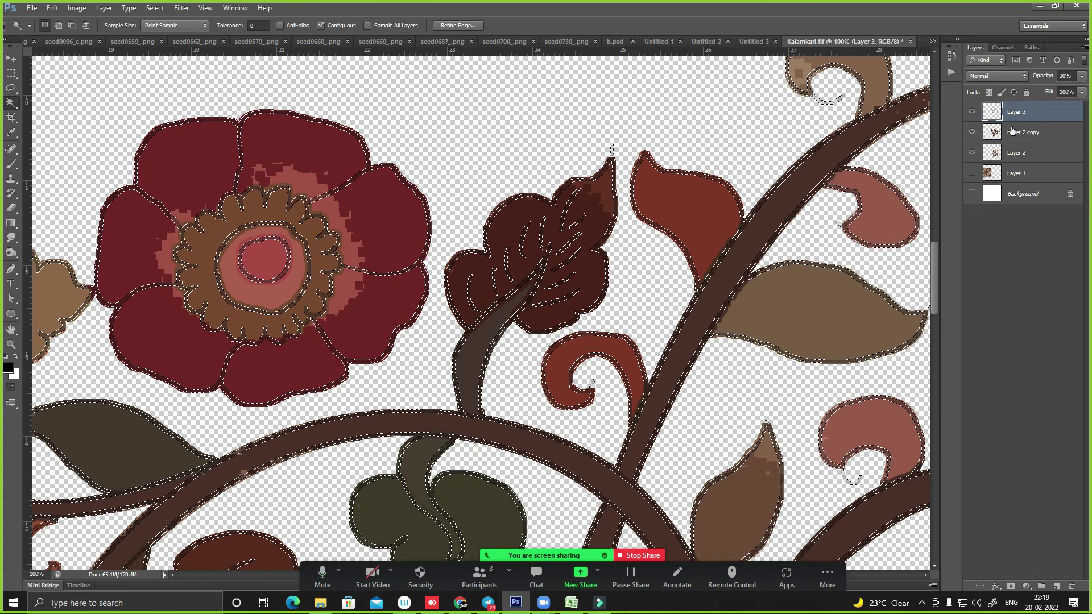
- Erase the flat fills from Layer 2 copy inside the selection, leaving dark outlines, then deselect
click(972, 114)
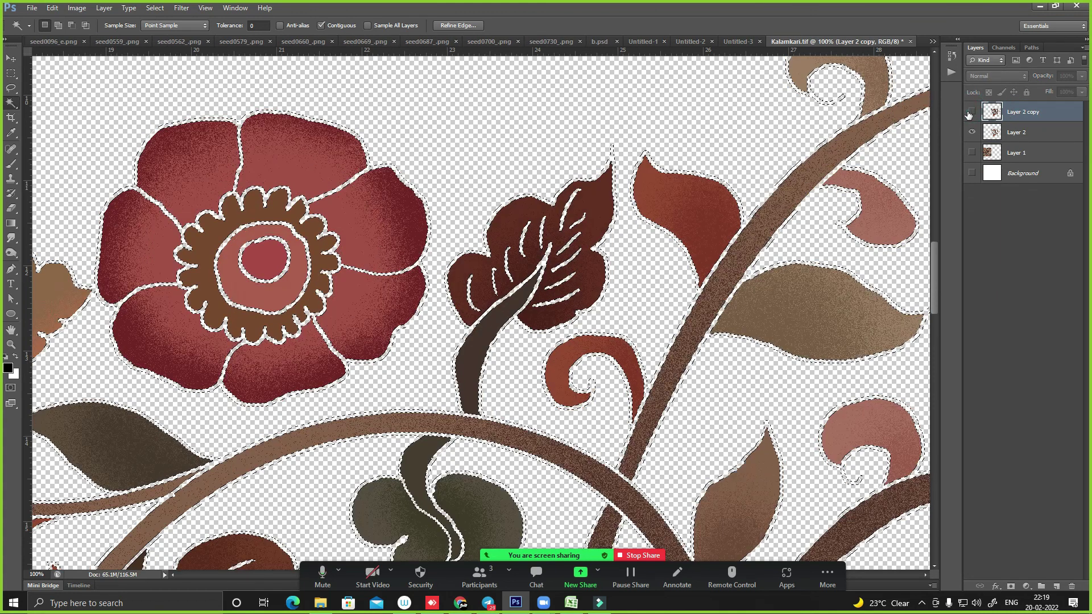
click(972, 134)
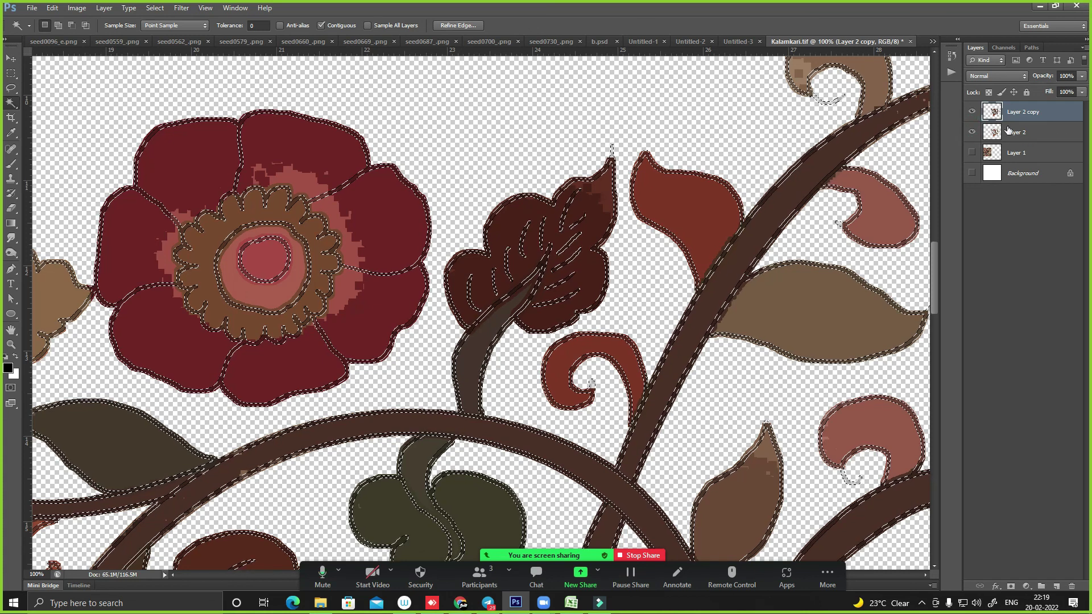
key(alt+s)
key(Escape)
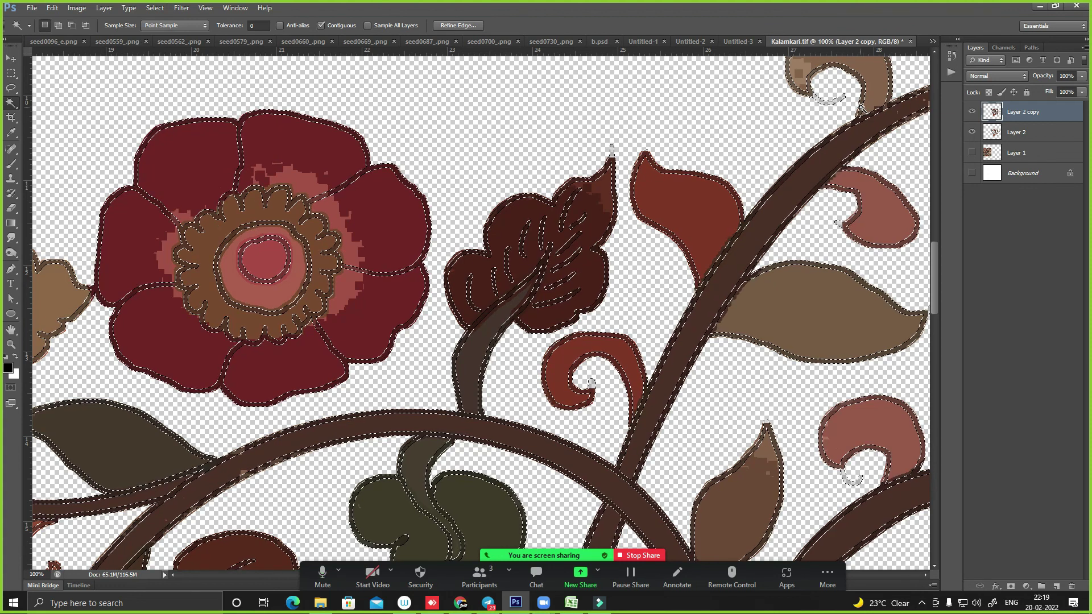
key(Delete)
key(ctrl+d)
scroll(431, 297, down, 2)
scroll(431, 297, left, 3)
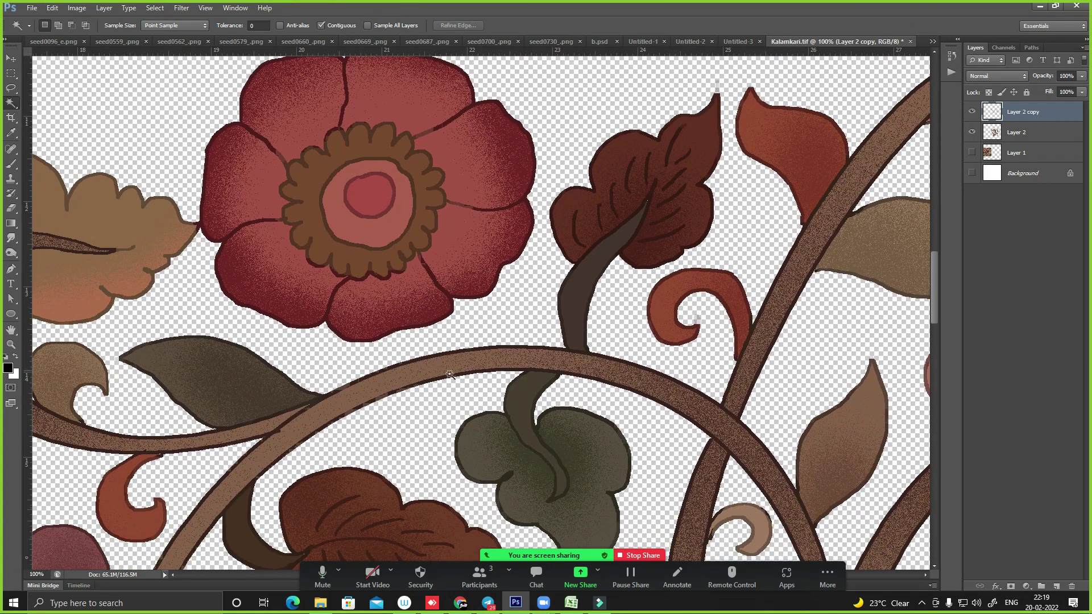
- Pan across the artwork to inspect the outlines on the branch, leaves and red leaf
scroll(503, 357, down, 3)
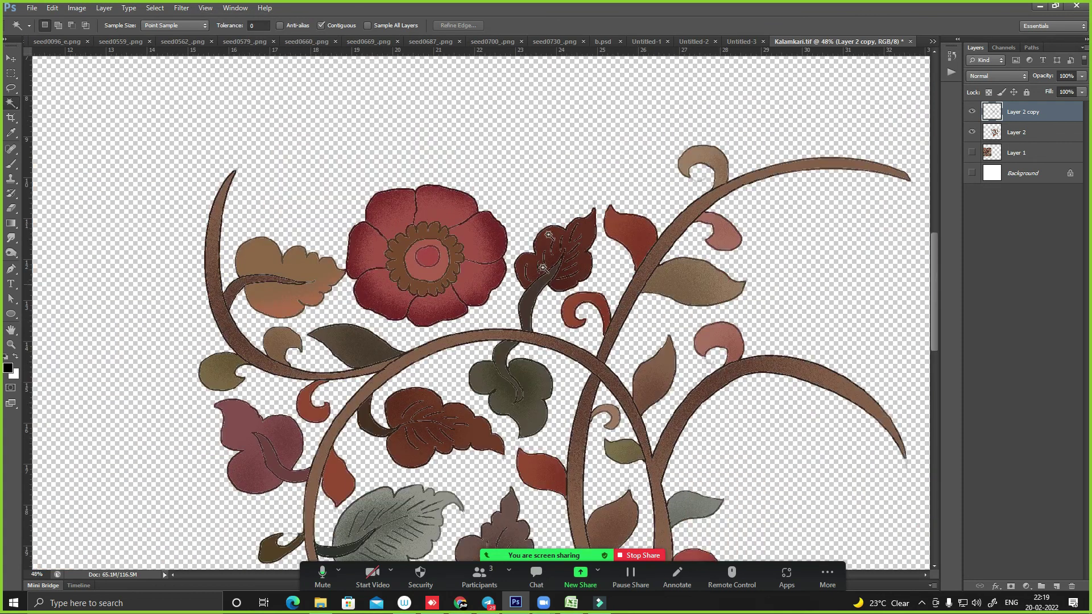
scroll(483, 221, up, 5)
mouse_move(863, 384)
mouse_down()
mouse_move(687, 214)
mouse_move(663, 127)
mouse_up()
drag(670, 275, 558, 214)
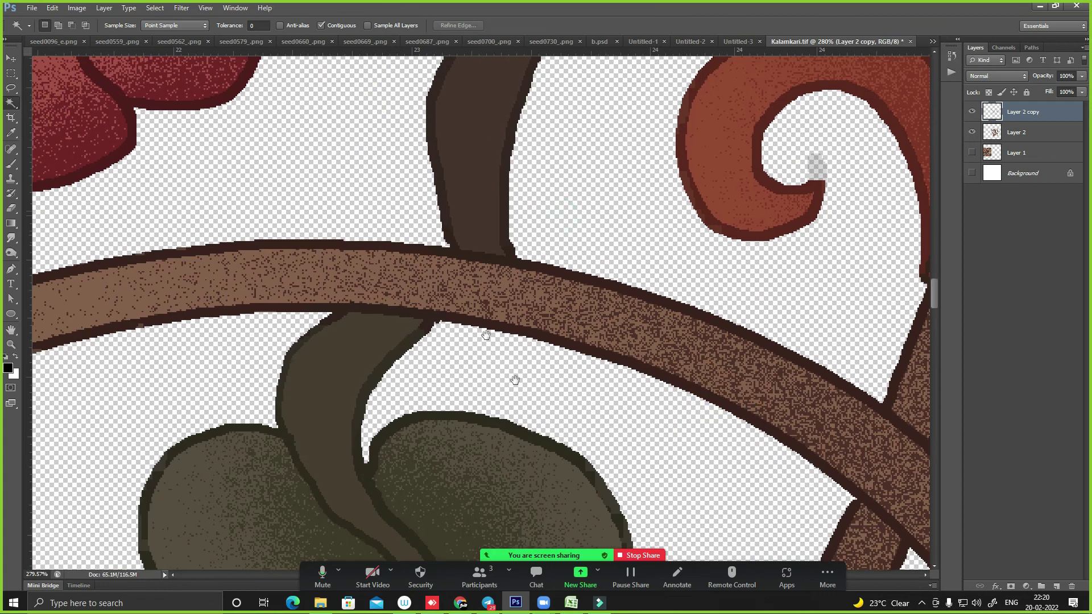
drag(515, 380, 633, 153)
drag(384, 319, 634, 252)
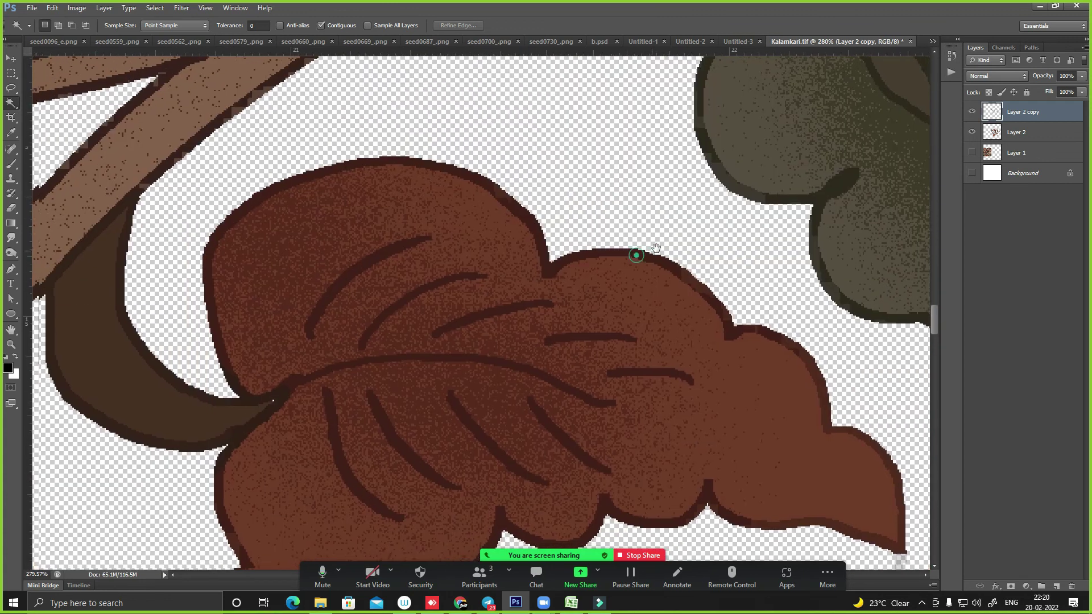
drag(405, 227, 511, 324)
drag(610, 283, 613, 355)
scroll(613, 356, down, 3)
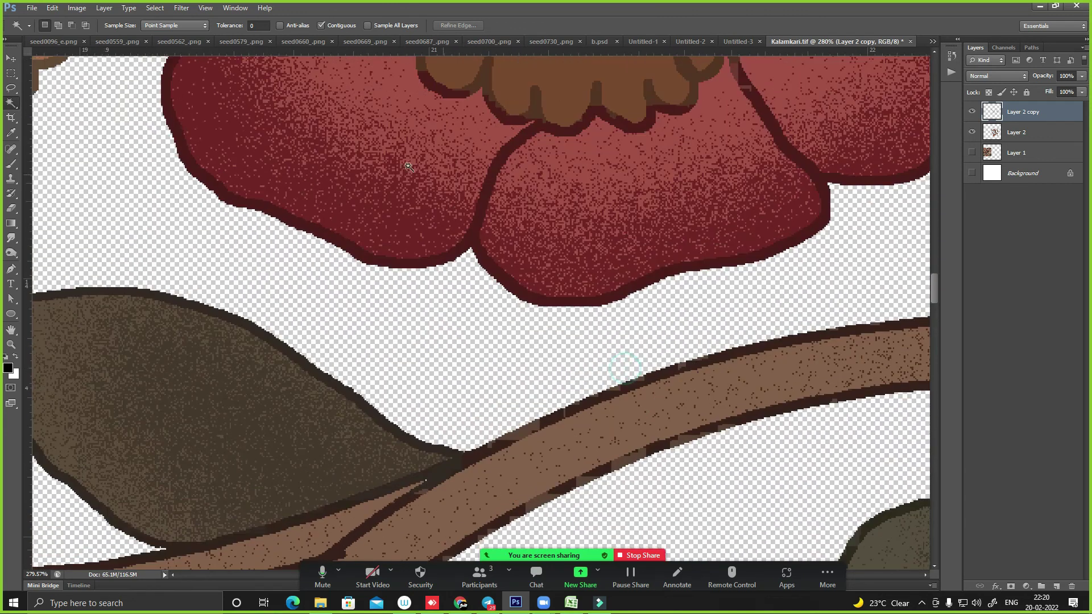
scroll(365, 276, up, 1)
- Apply a Brightness/Contrast adjustment to the artwork
key(alt+i)
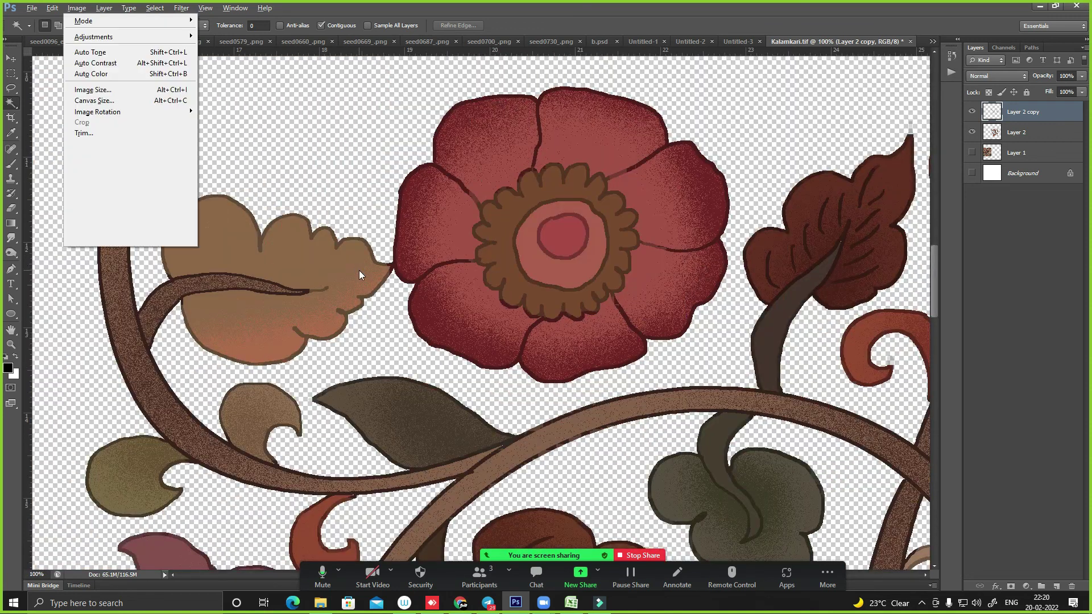
key(a)
key(c)
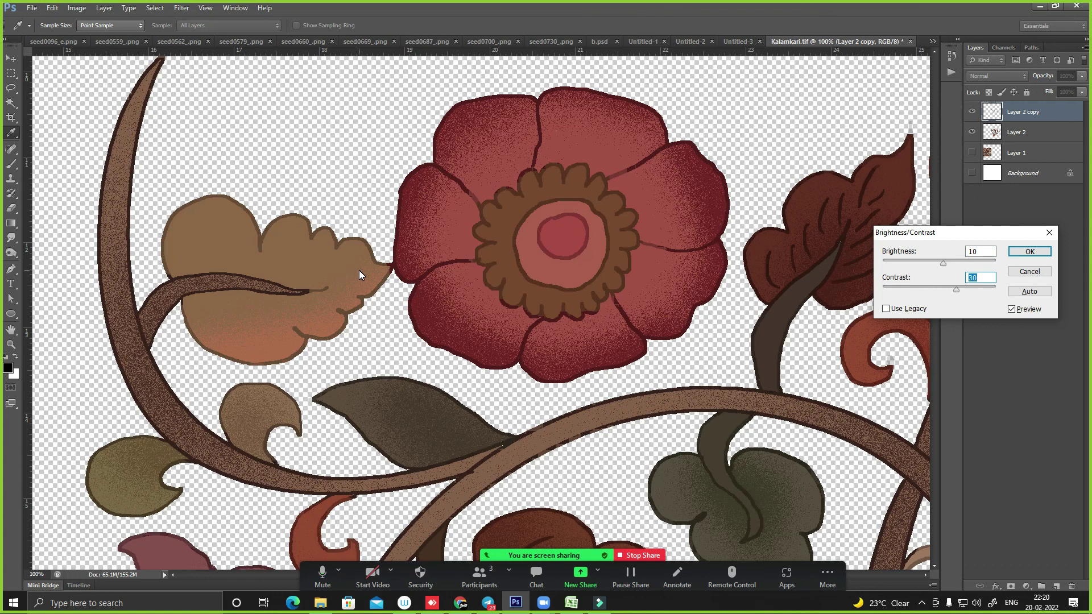
key(Return)
key(w)
key(ctrl+minus)
key(ctrl+minus)
key(ctrl+minus)
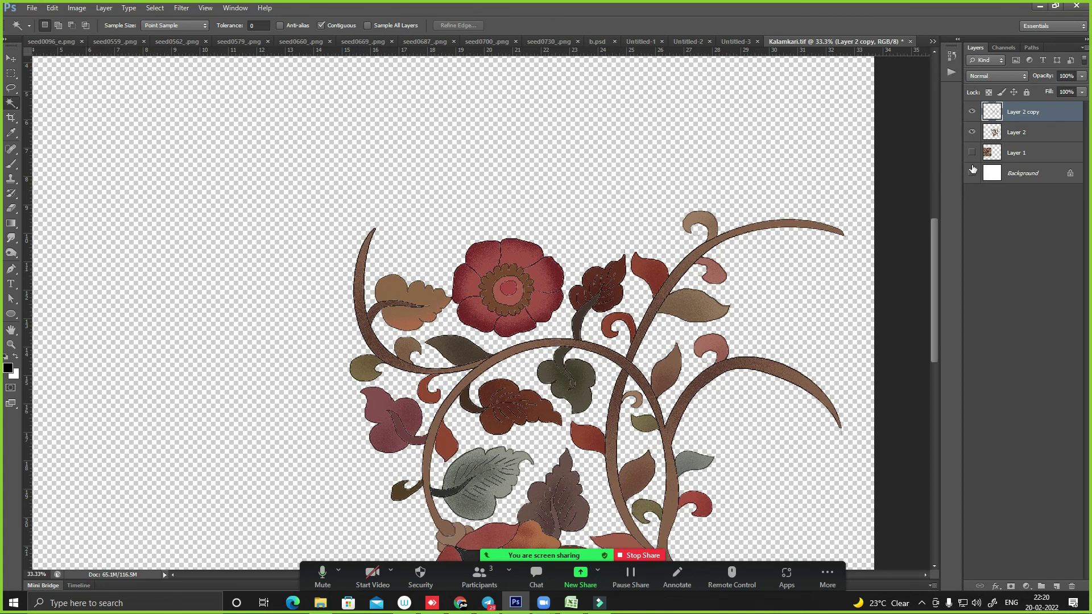
- Remove Layer 2 copy and duplicate the image as Kalamkari copy
key(Delete)
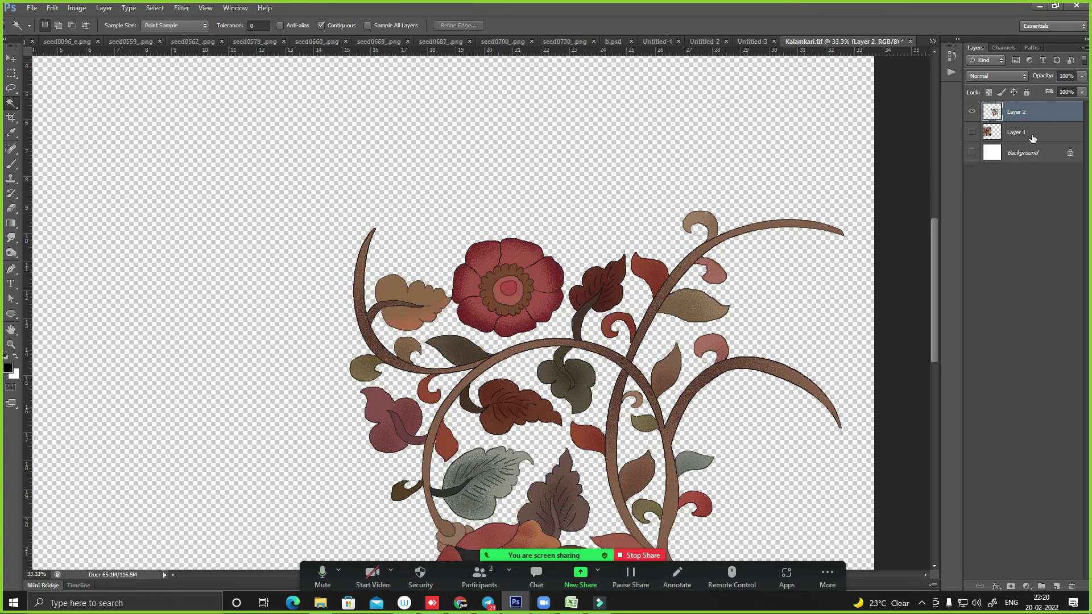
click(972, 111)
key(ctrl+minus)
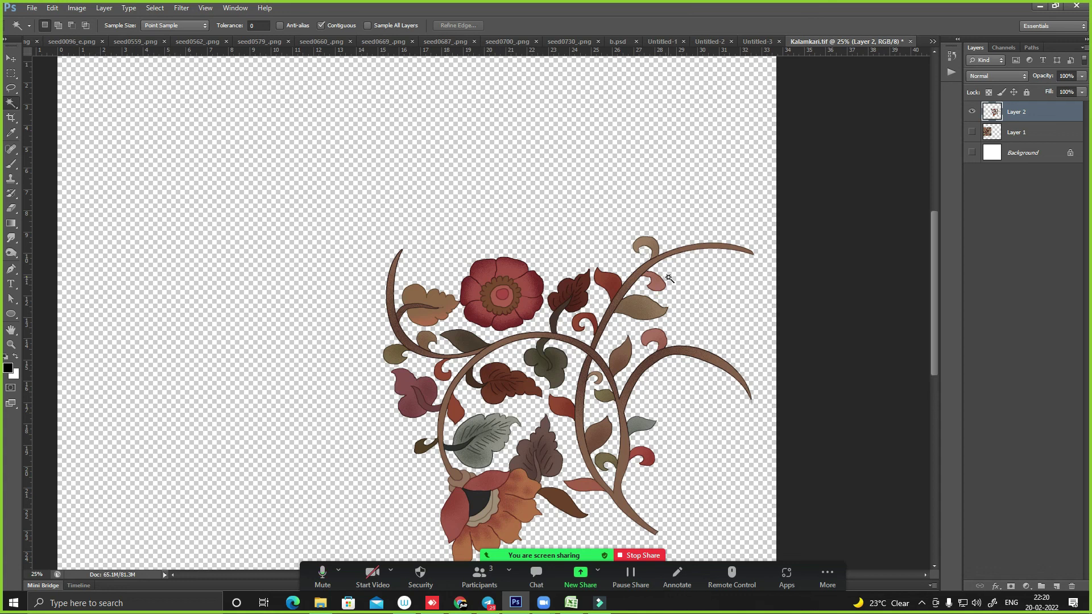
key(alt+i)
key(d)
key(Escape)
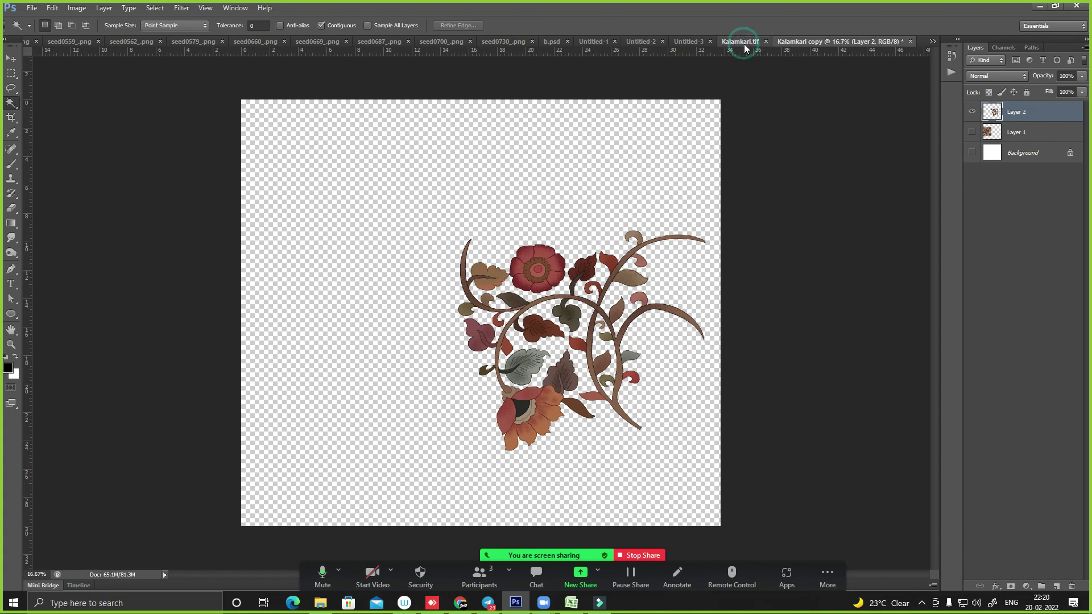
- Return to the original Kalamkari.tif, deselect, and save it
click(742, 42)
key(ctrl+j)
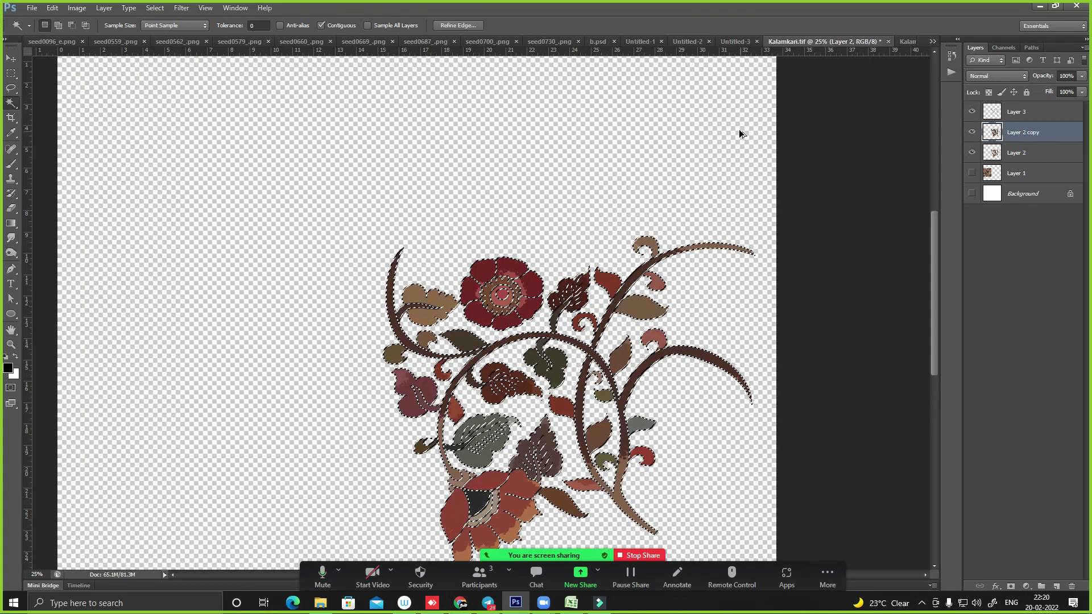
key(ctrl+z)
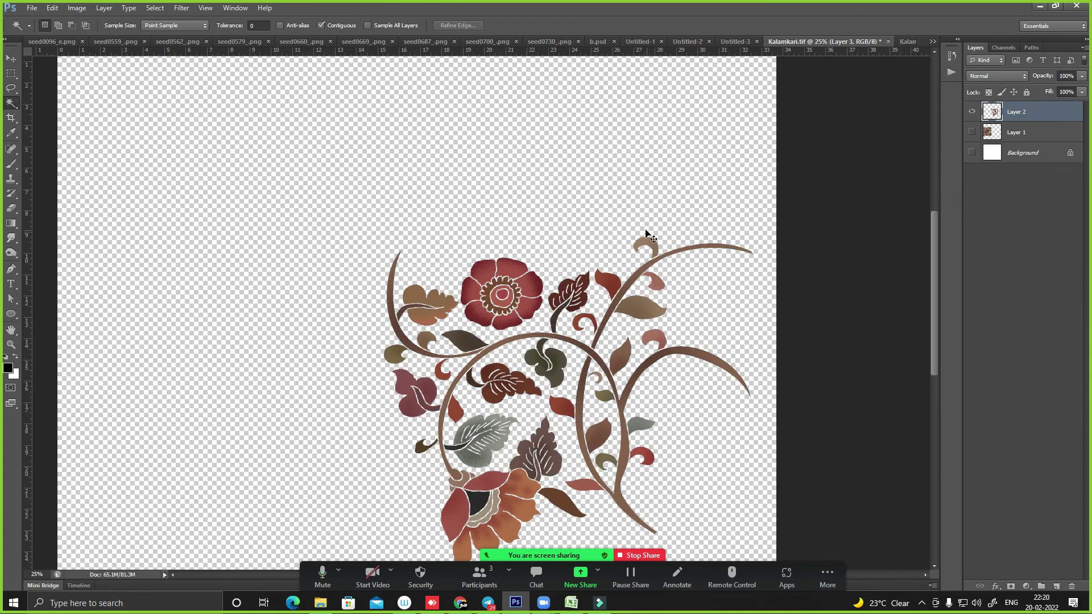
key(ctrl+d)
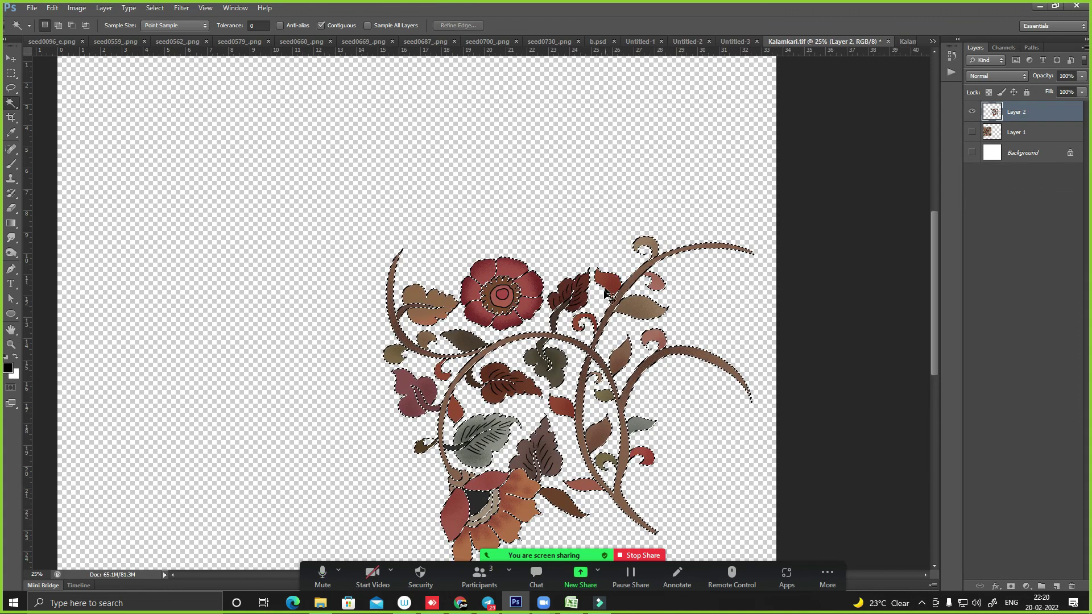
scroll(586, 277, up, 3)
scroll(586, 277, down, 2)
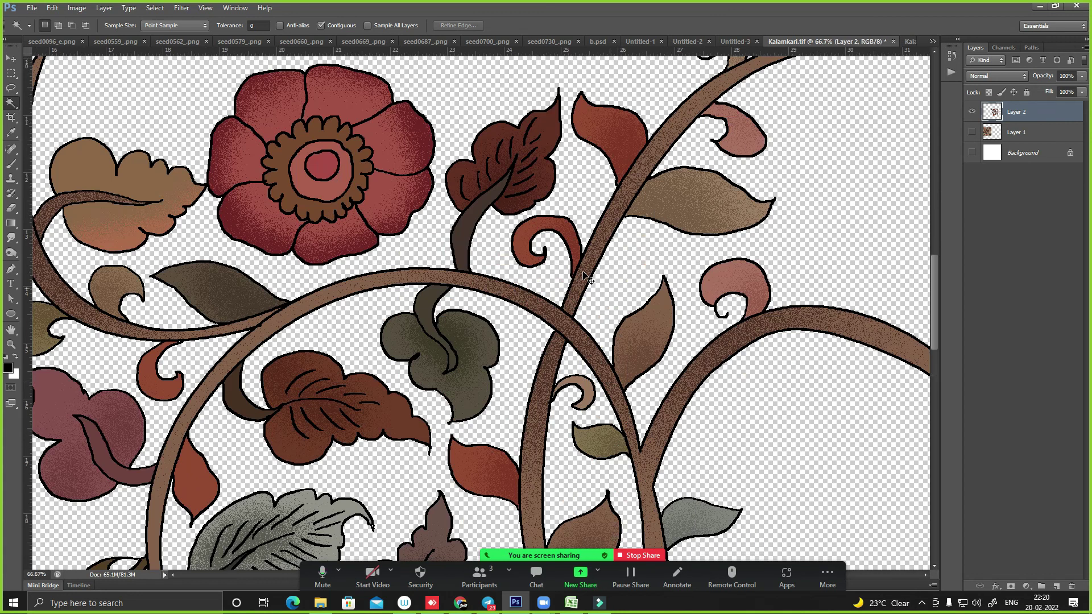
scroll(586, 276, down, 1)
scroll(585, 277, down, 1)
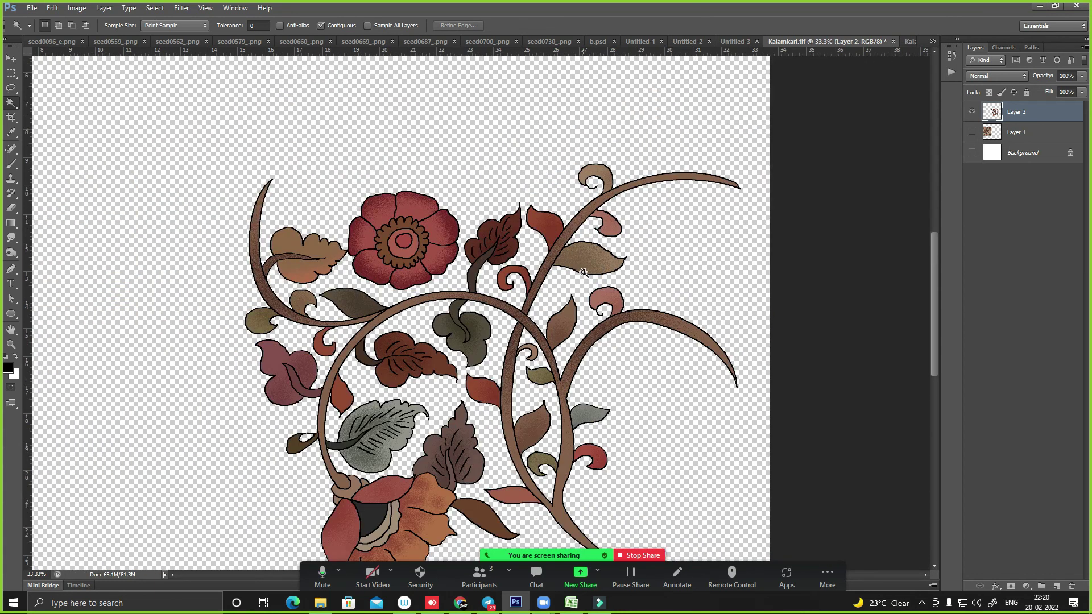
key(ctrl+s)
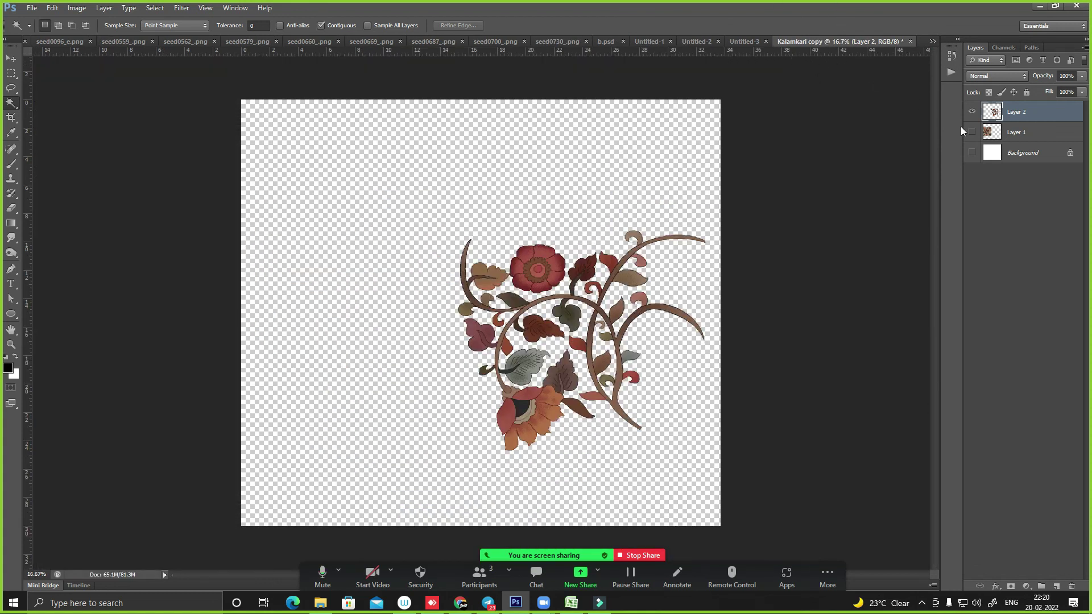
- Move the vine motif left and down toward the bottom of the canvas
click(972, 132)
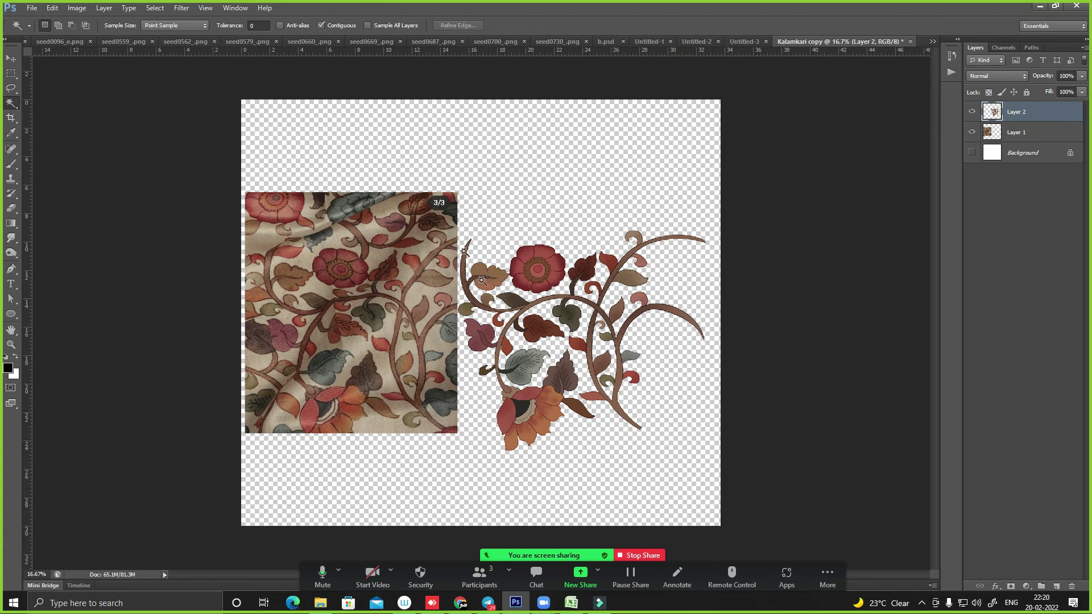
key(i)
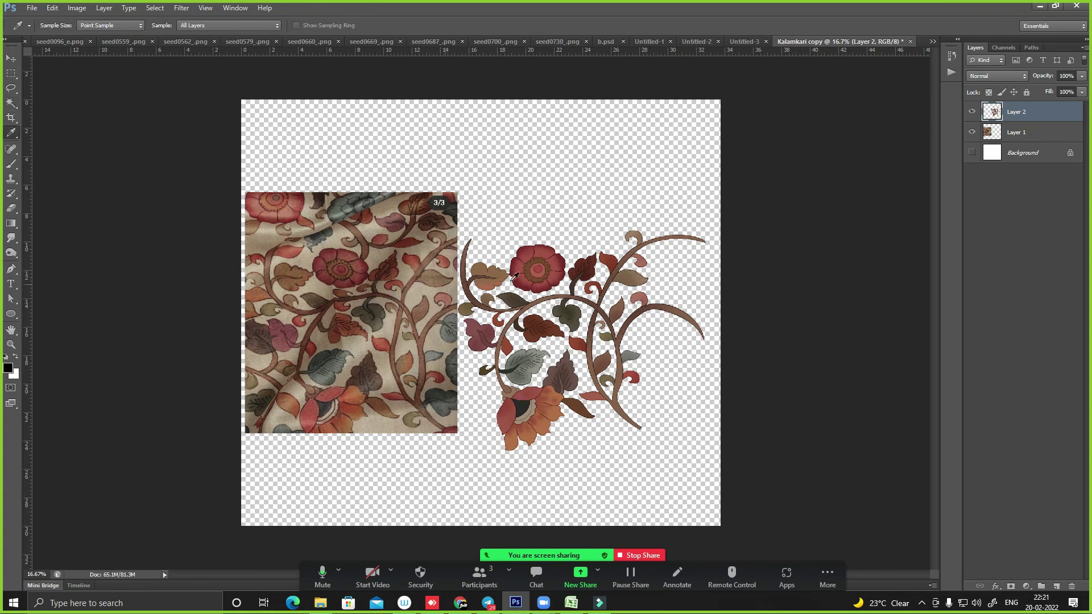
click(972, 132)
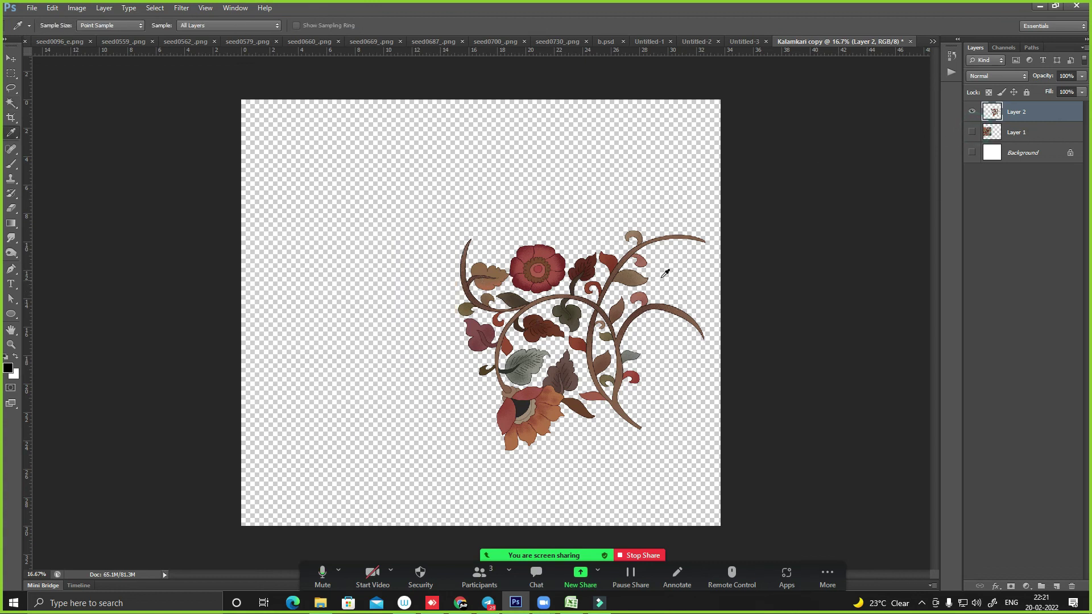
drag(602, 304, 515, 319)
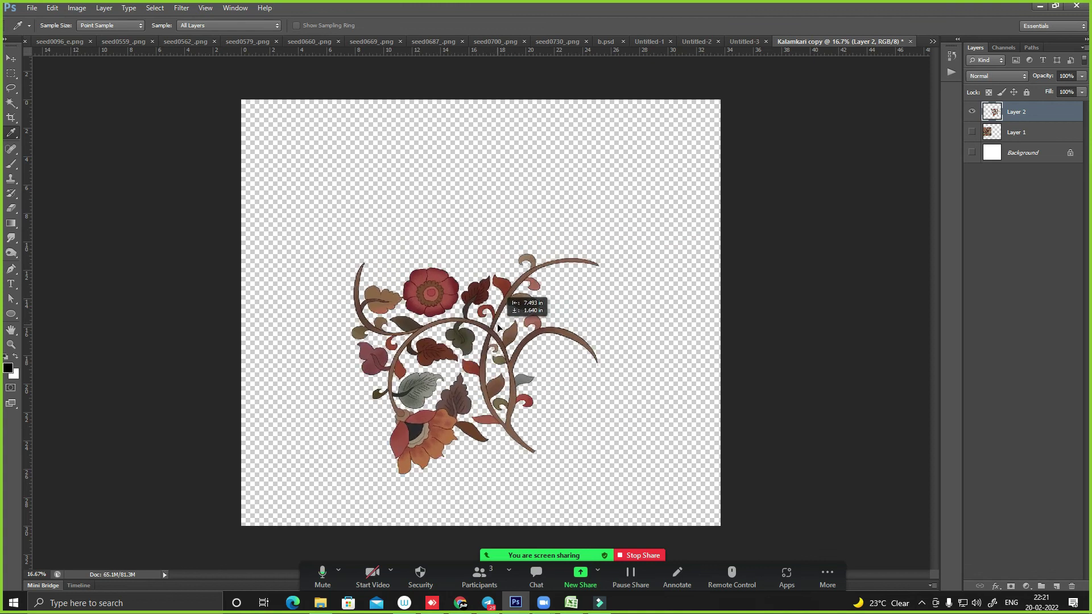
key(ctrl+a)
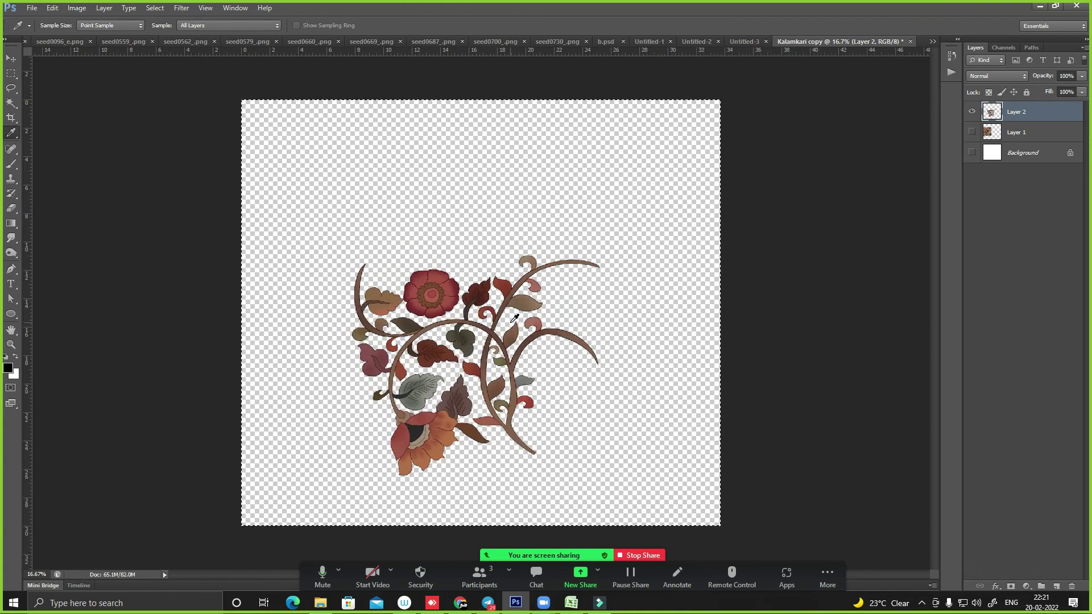
drag(496, 398, 489, 468)
key(ctrl+t)
key(Return)
key(i)
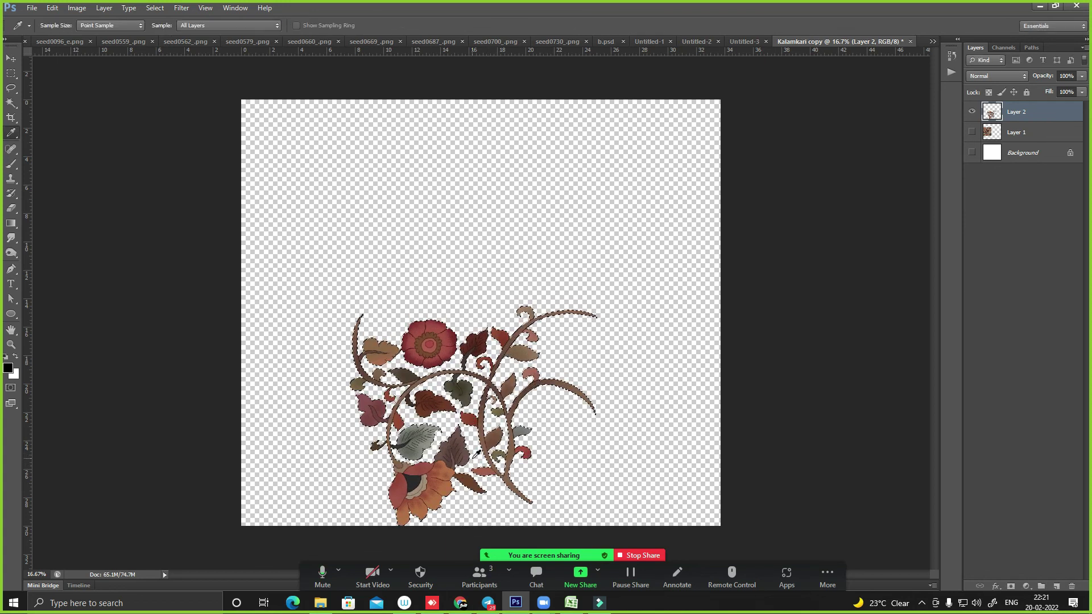
- Duplicate the motif upward, flip the copy horizontally and shift it to the right
drag(523, 468, 523, 267)
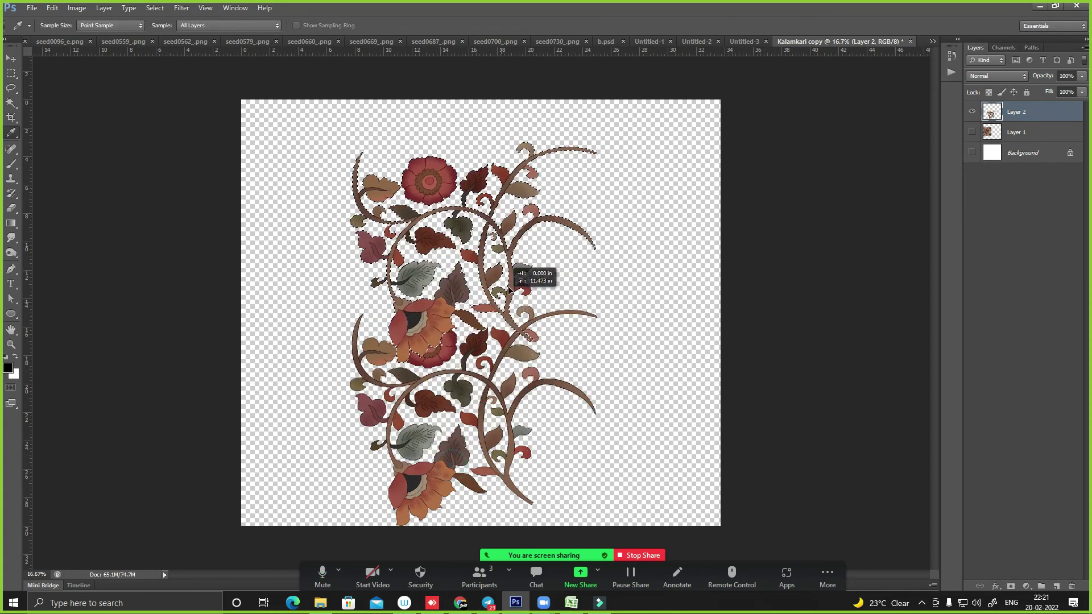
key(alt+e)
key(a)
key(h)
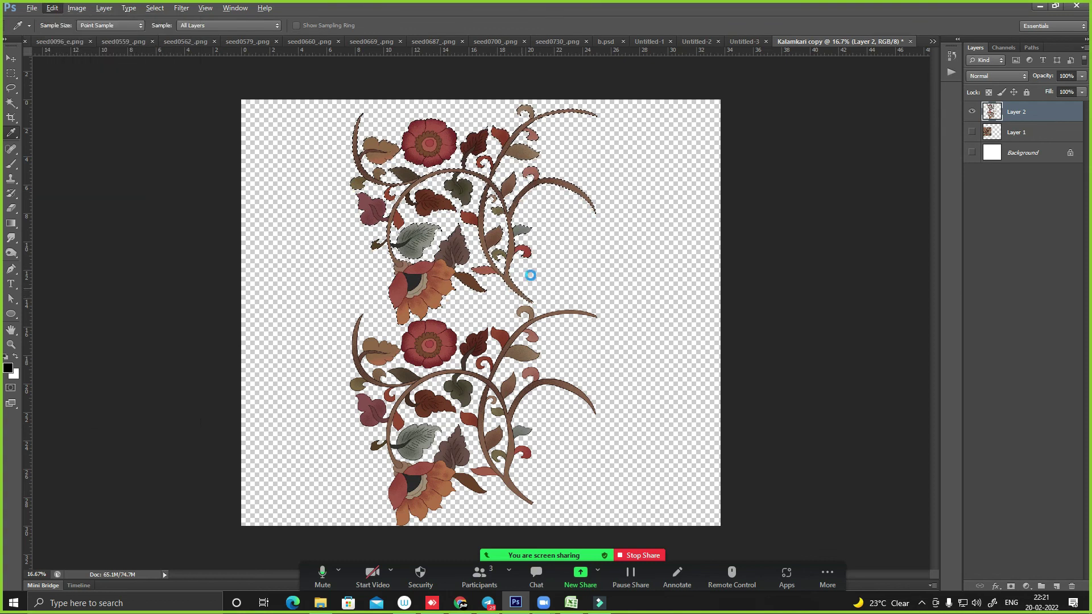
drag(558, 287, 637, 293)
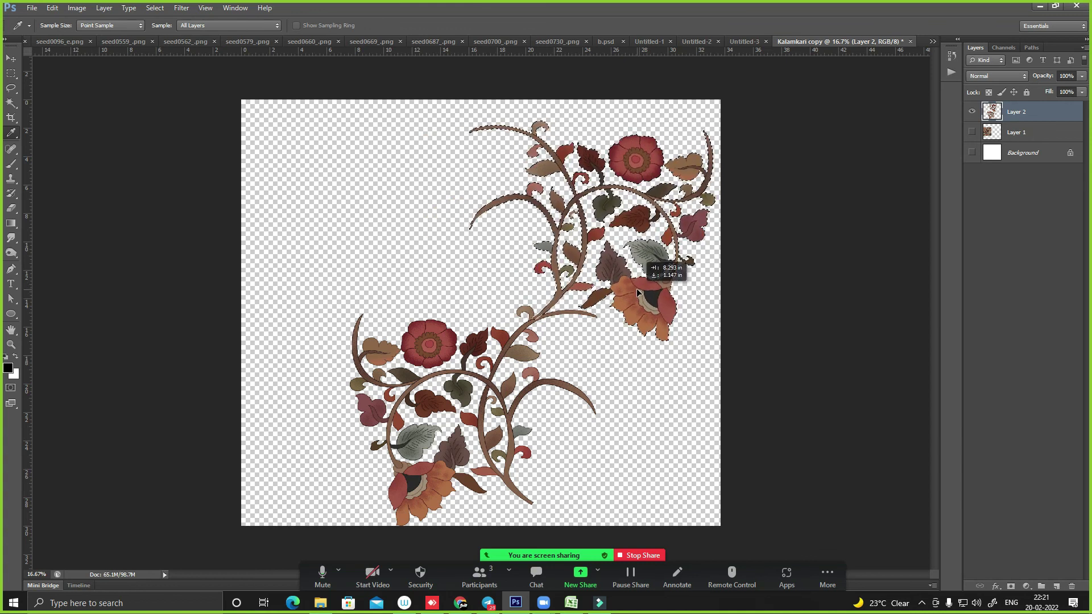
key(ctrl+a)
mouse_move(569, 268)
mouse_down()
mouse_move(478, 268)
mouse_move(543, 288)
mouse_up()
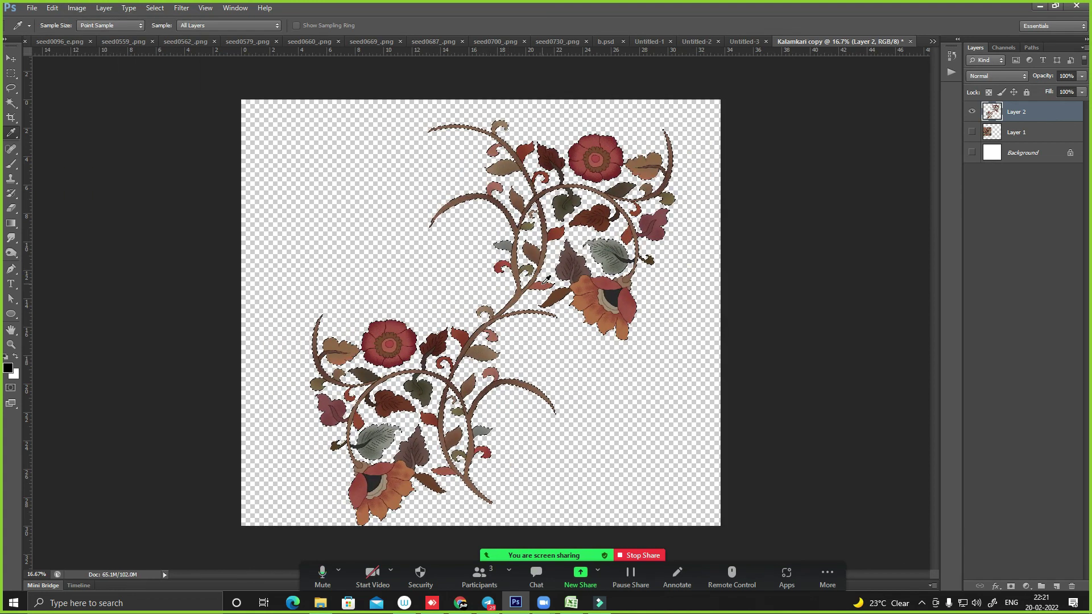
- Extend the canvas height to 60
key(ctrl+alt+c)
key(Tab)
text(60)
key(Return)
key(ctrl+minus)
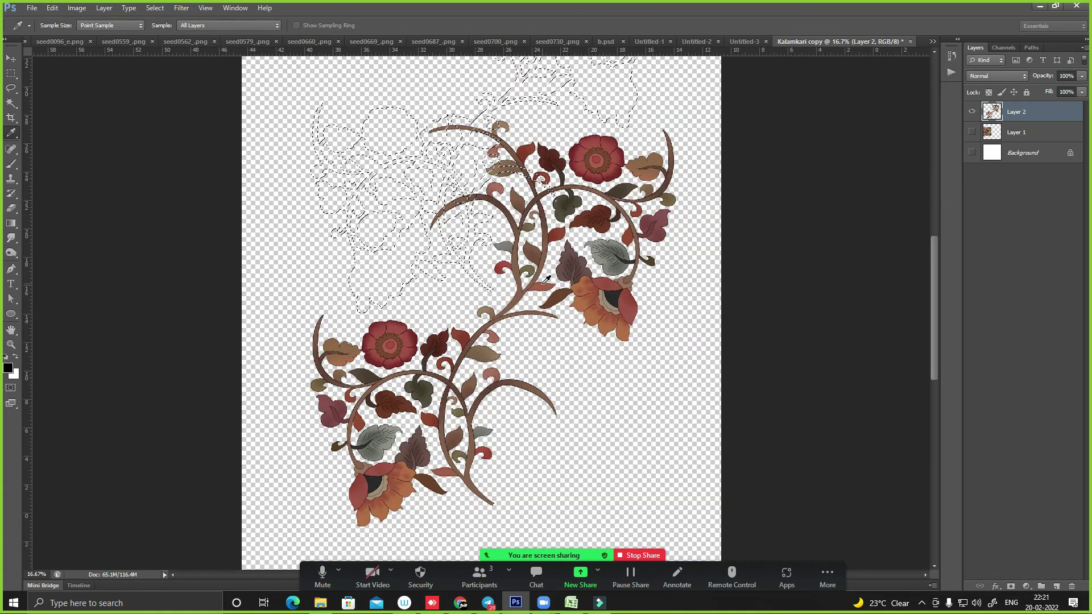
- Place a third copy of the vine motif higher up the tall canvas
key(w)
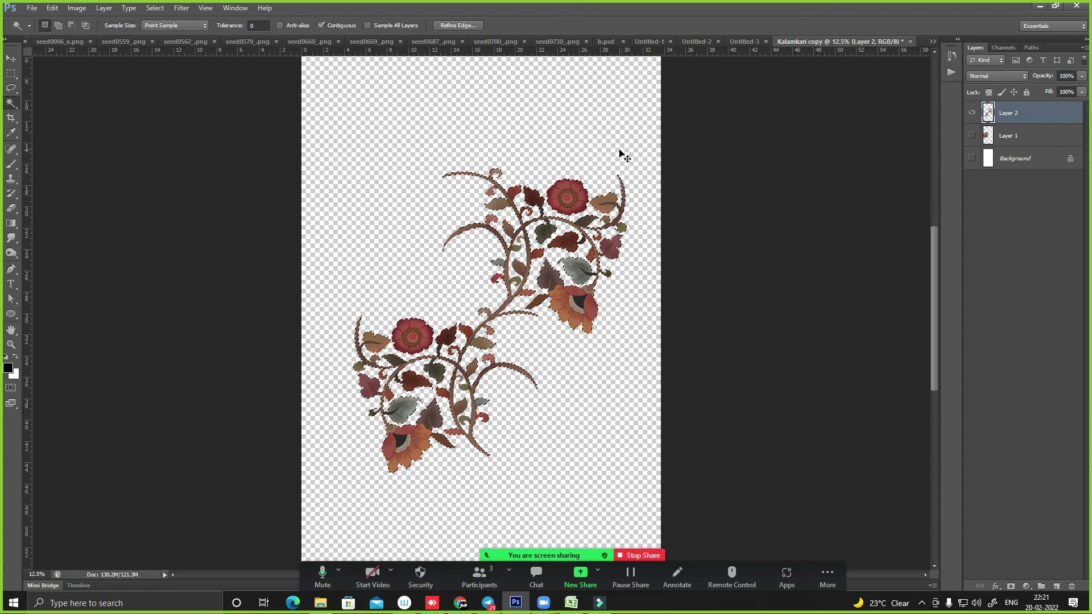
click(624, 153)
key(ctrl+minus)
drag(512, 283, 516, 198)
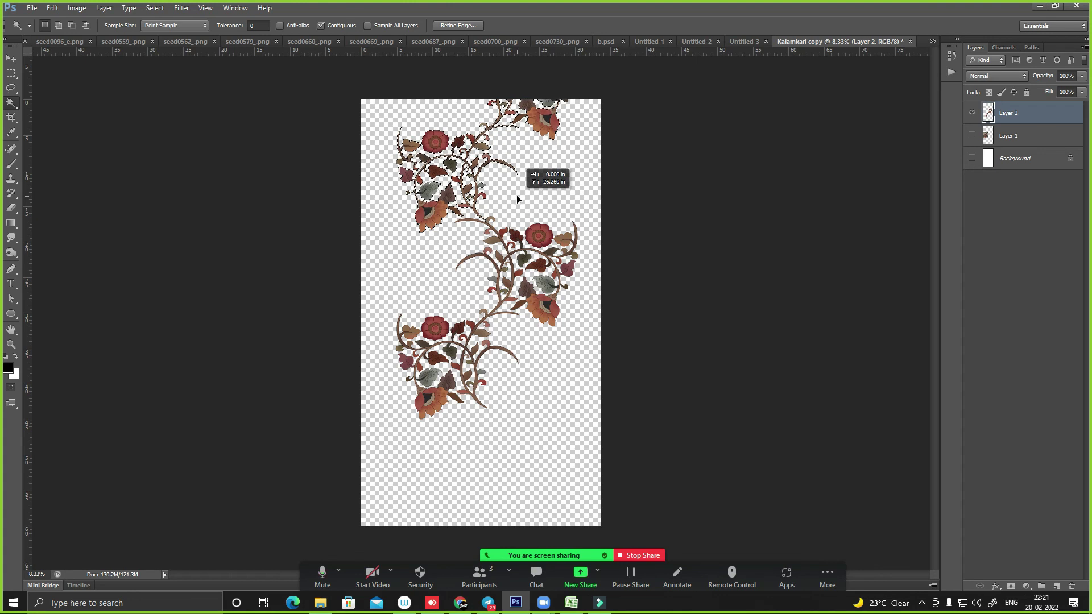
drag(516, 195, 516, 196)
key(ctrl+z)
drag(439, 398, 508, 312)
key(a)
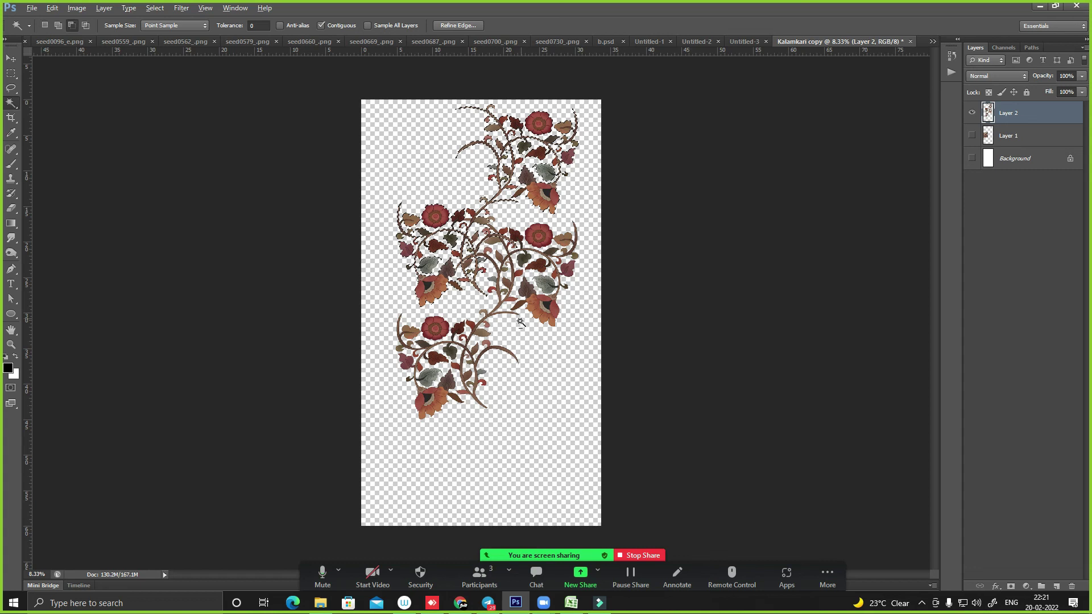
key(ctrl+z)
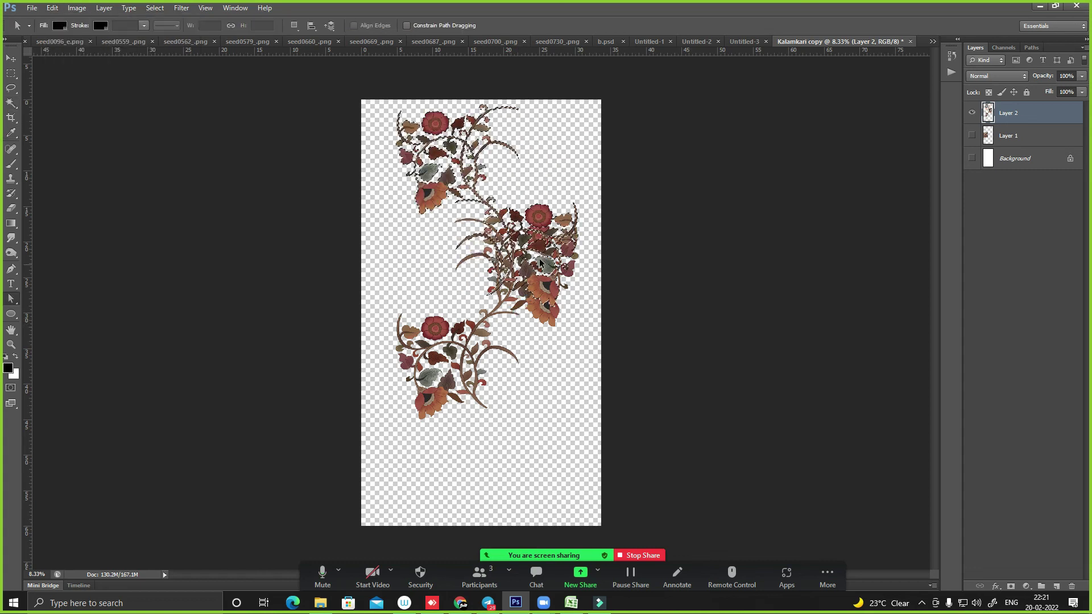
- Align the flower copy, then marquee a small area at the upper red flower's top
key(m)
drag(551, 230, 527, 219)
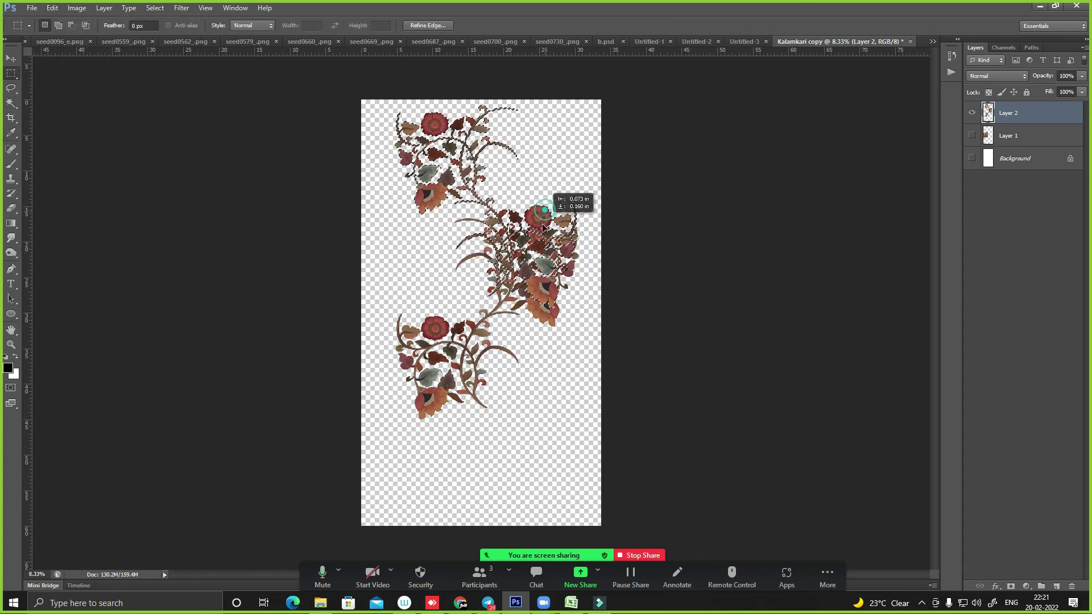
scroll(527, 219, up, 10)
drag(452, 245, 442, 233)
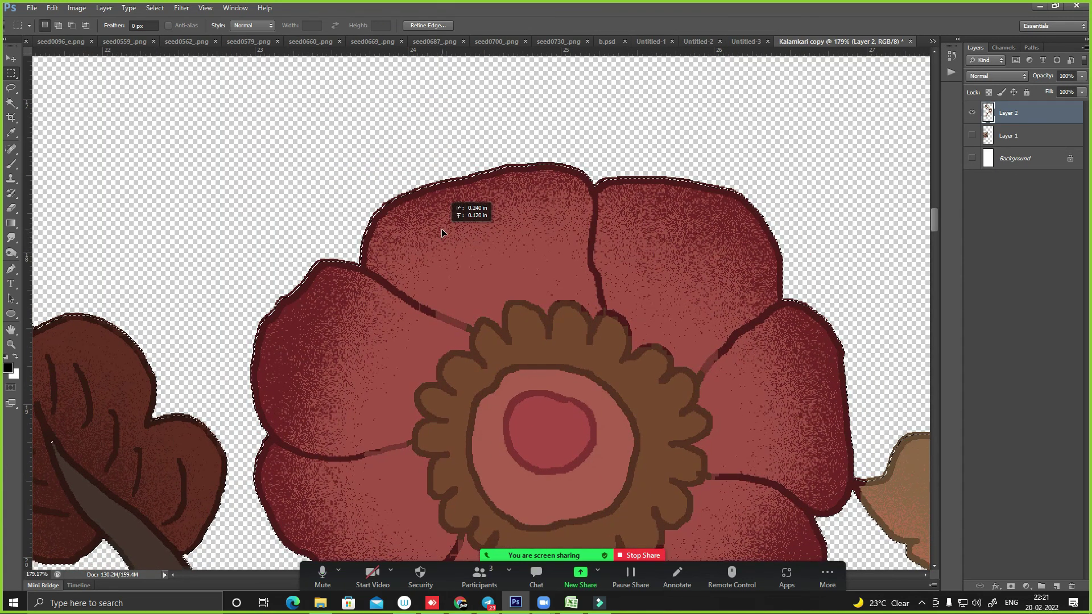
drag(442, 233, 443, 220)
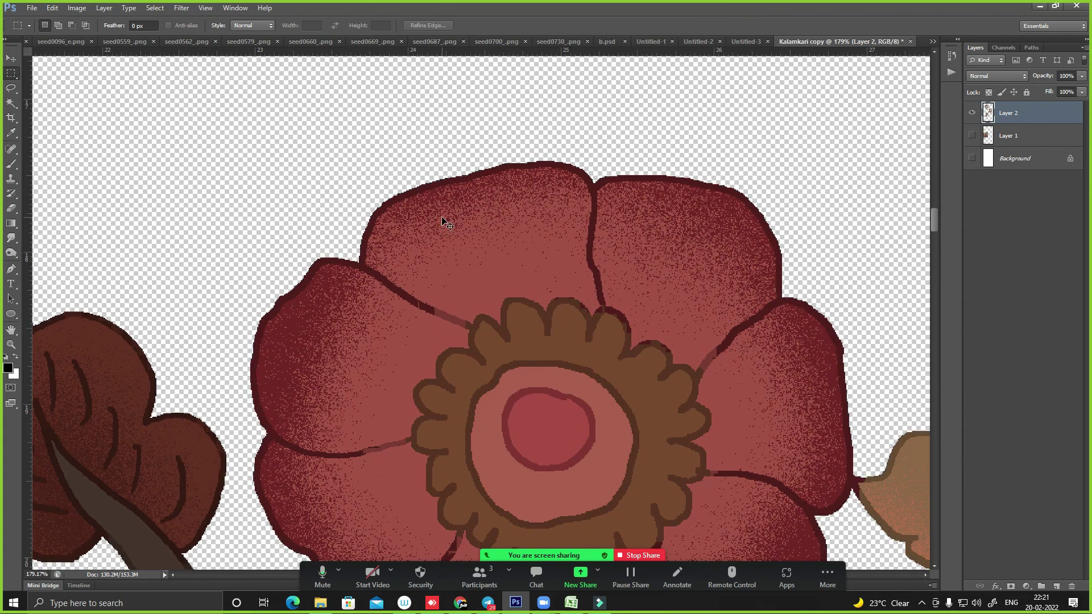
key(ctrl+minus)
key(ctrl+minus)
key(ctrl+minus)
key(ctrl+minus)
key(ctrl+minus)
key(ctrl+minus)
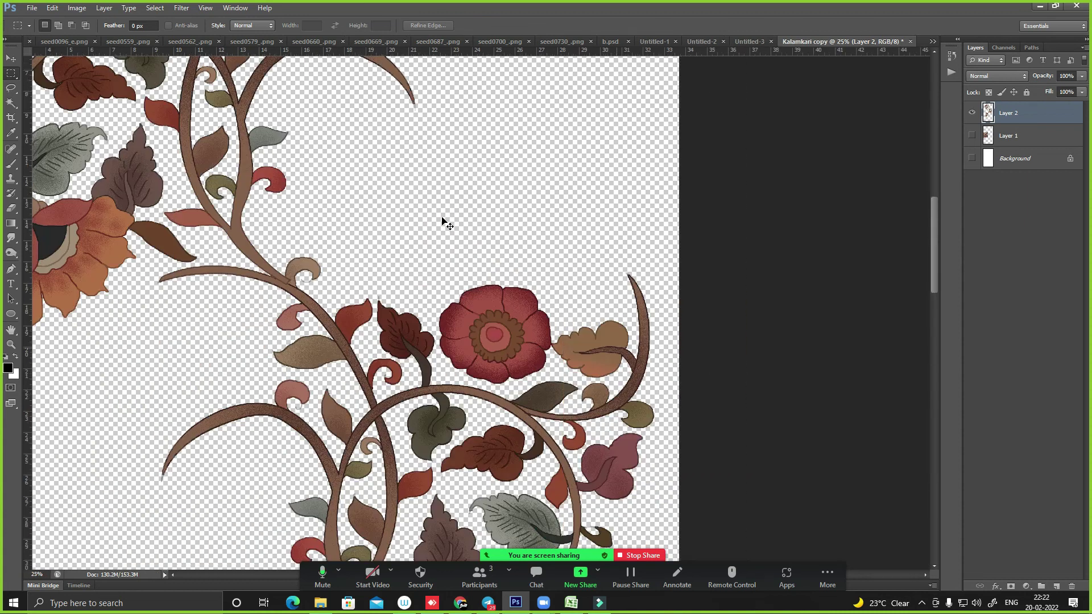
key(ctrl+minus)
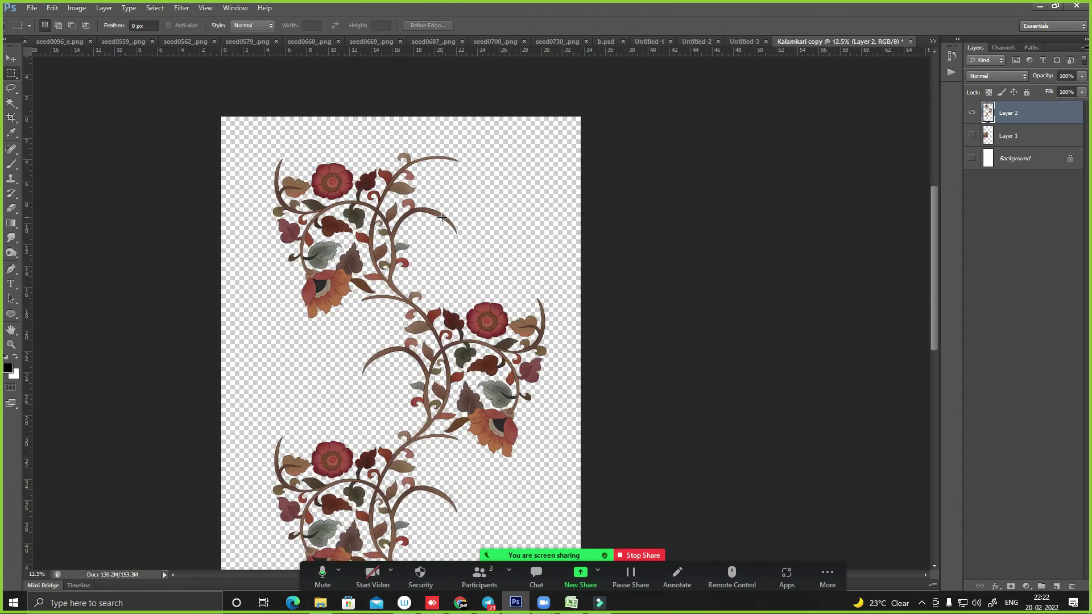
key(ctrl+minus)
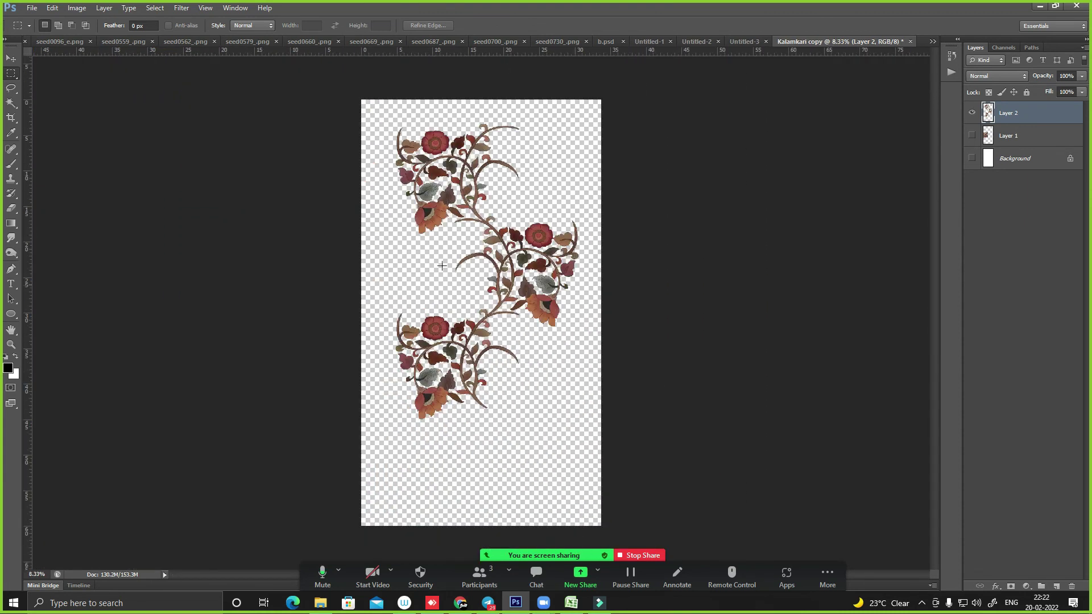
drag(425, 128, 449, 145)
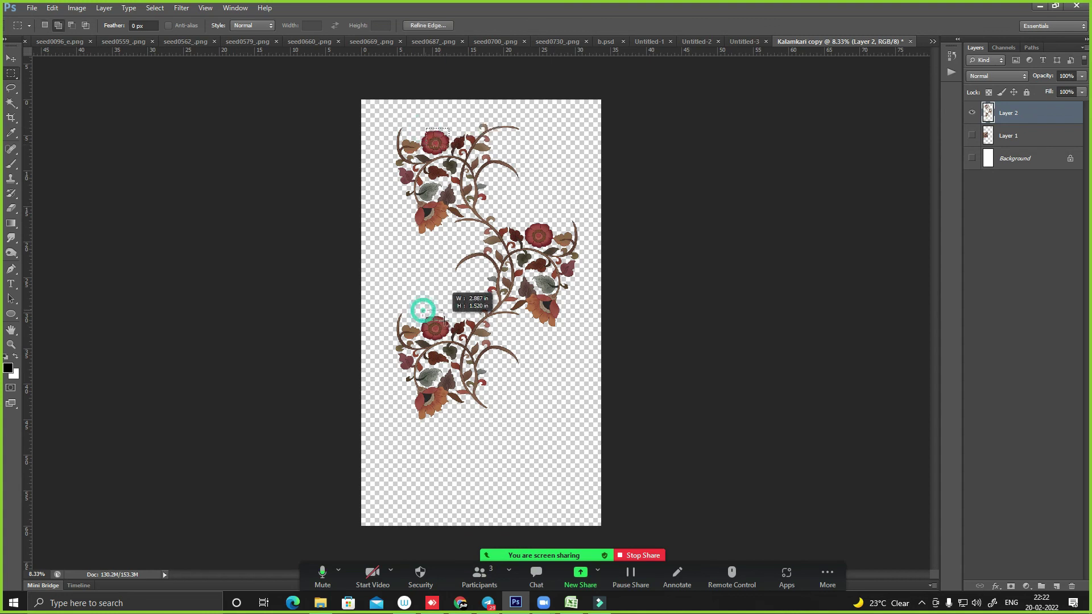
- Match a small selection from the lower red flower onto the upper red flower
drag(424, 310, 460, 341)
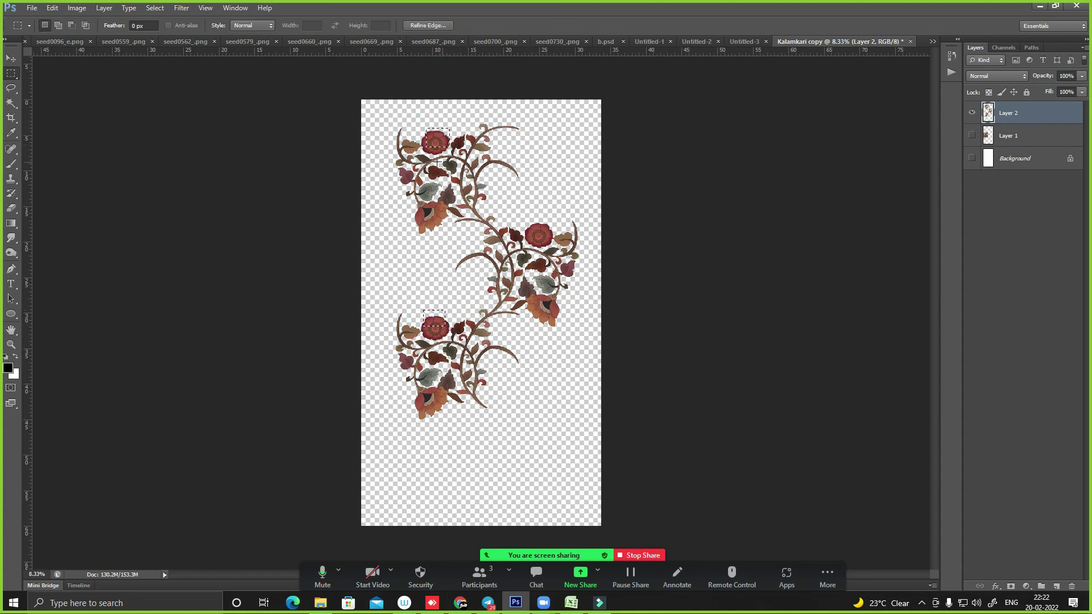
drag(414, 314, 429, 332)
drag(426, 373, 450, 196)
scroll(420, 182, up, 5)
drag(550, 240, 521, 284)
scroll(509, 327, up, 5)
alt+scroll(515, 285, up, 4)
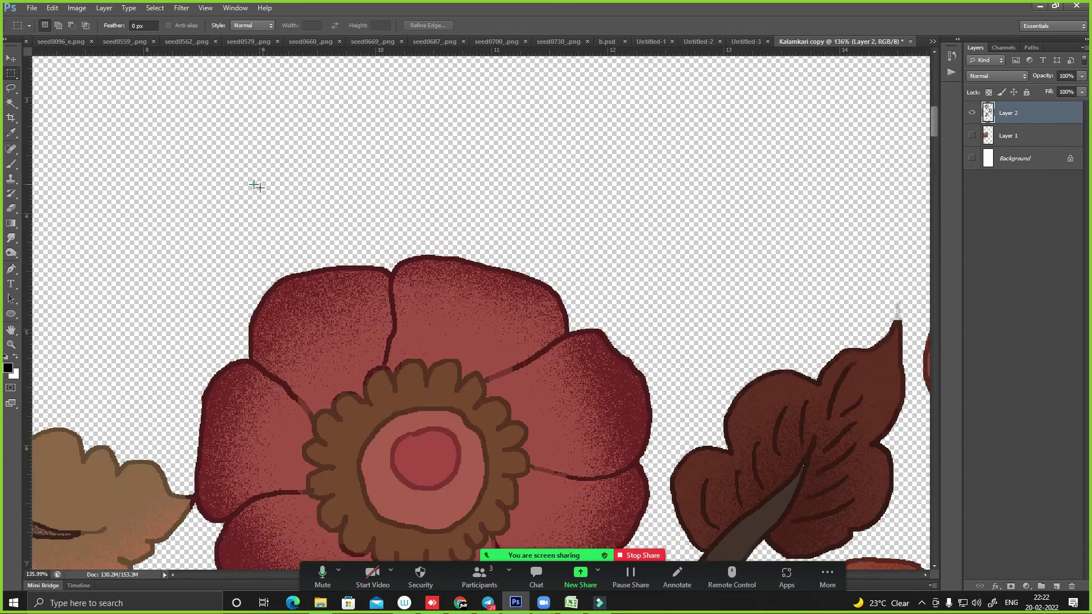
drag(256, 187, 557, 243)
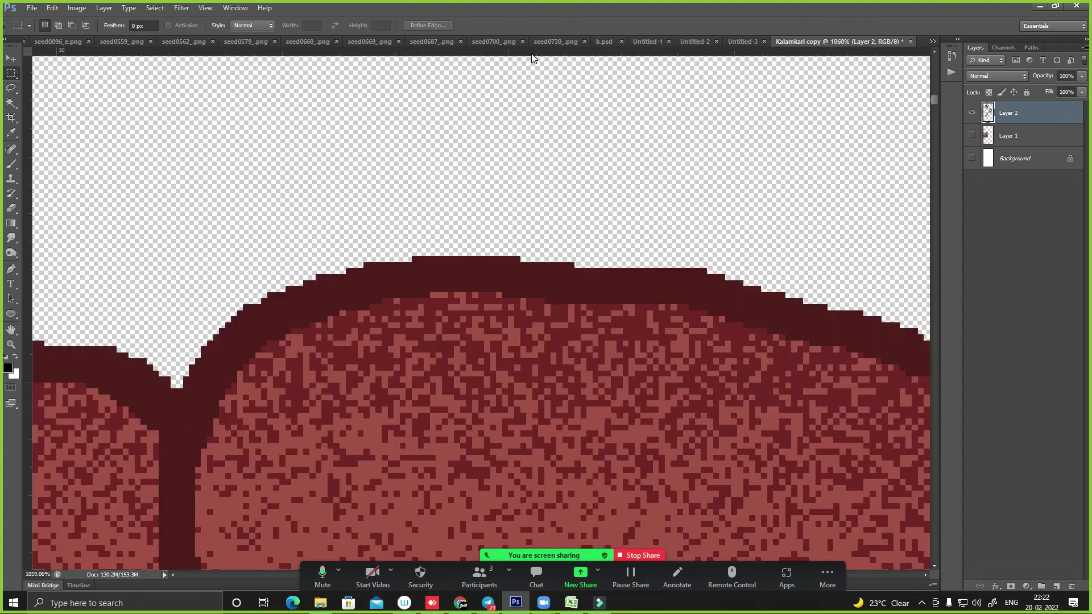
- Place horizontal guides at the tops of the upper and lower red flowers
drag(532, 57, 471, 267)
scroll(471, 270, down, 2)
scroll(471, 271, down, 10)
scroll(471, 271, down, 1)
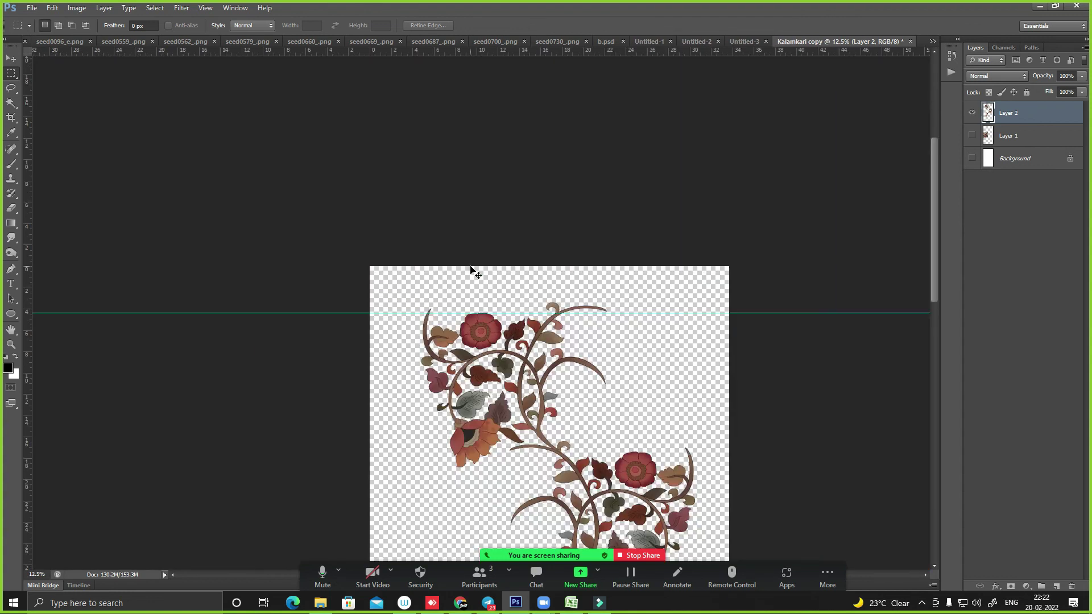
scroll(505, 425, up, 10)
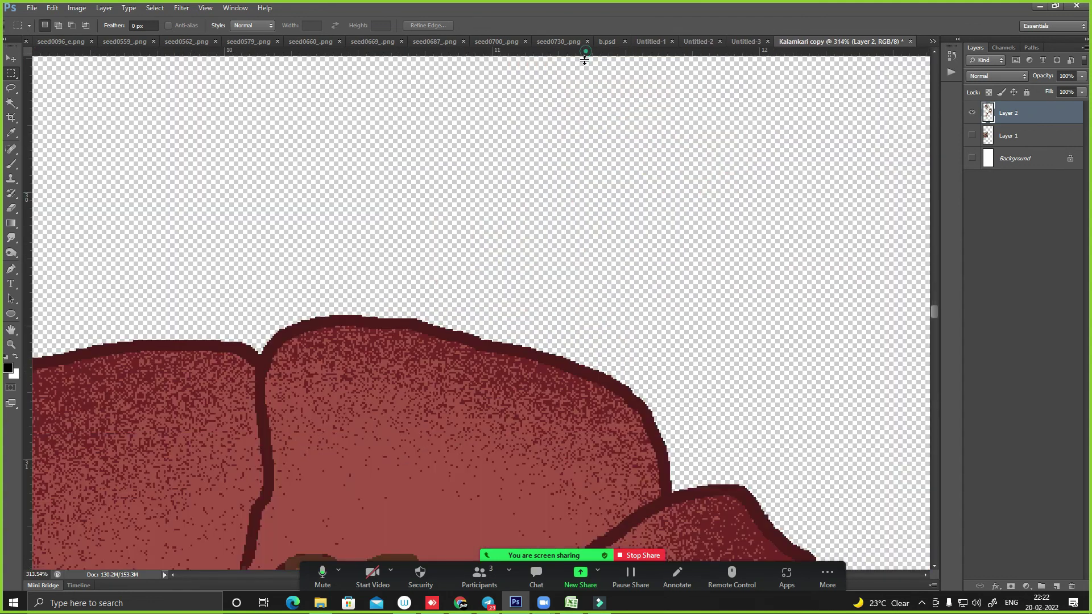
drag(585, 60, 471, 315)
key(ctrl+minus)
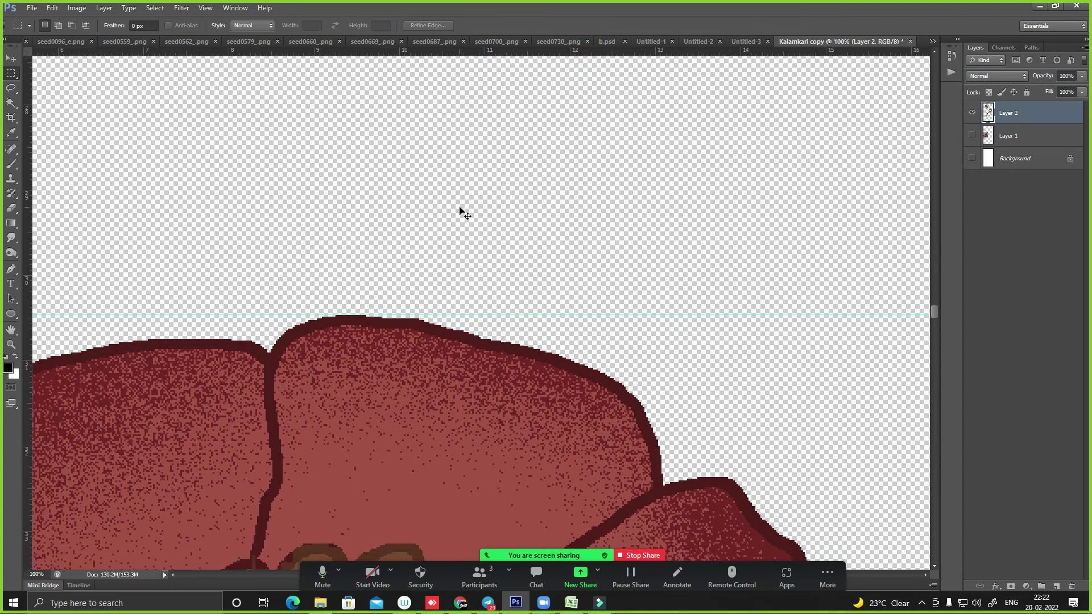
key(ctrl+minus)
key(ctrl+minus)
key(ctrl+minus)
key(ctrl+minus)
key(ctrl+minus)
key(ctrl+minus)
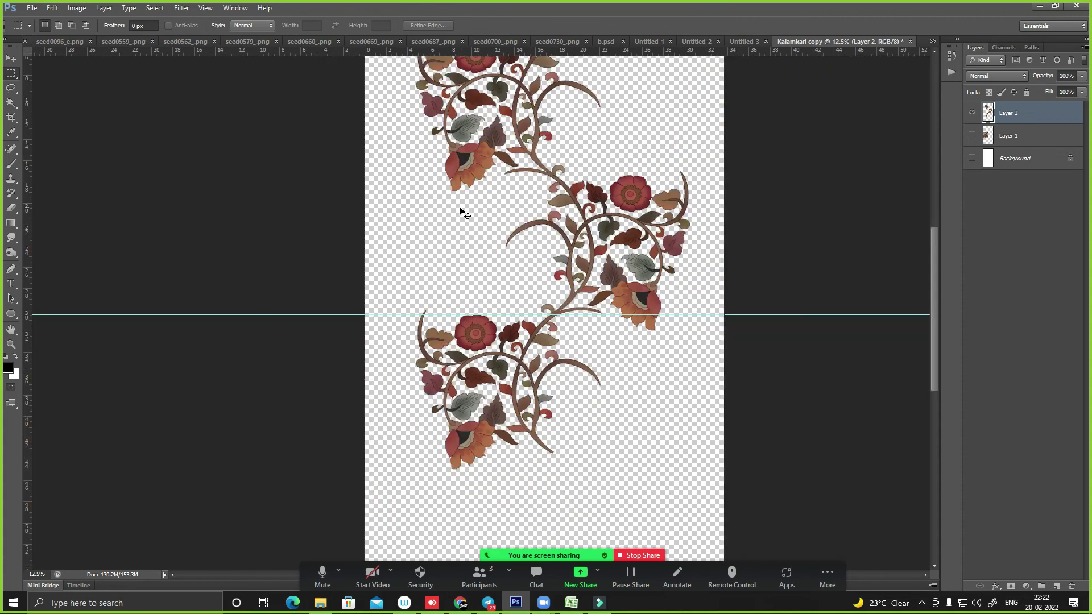
key(ctrl+minus)
- Select one full repeat between the guides and crop the canvas to it
drag(361, 129, 625, 315)
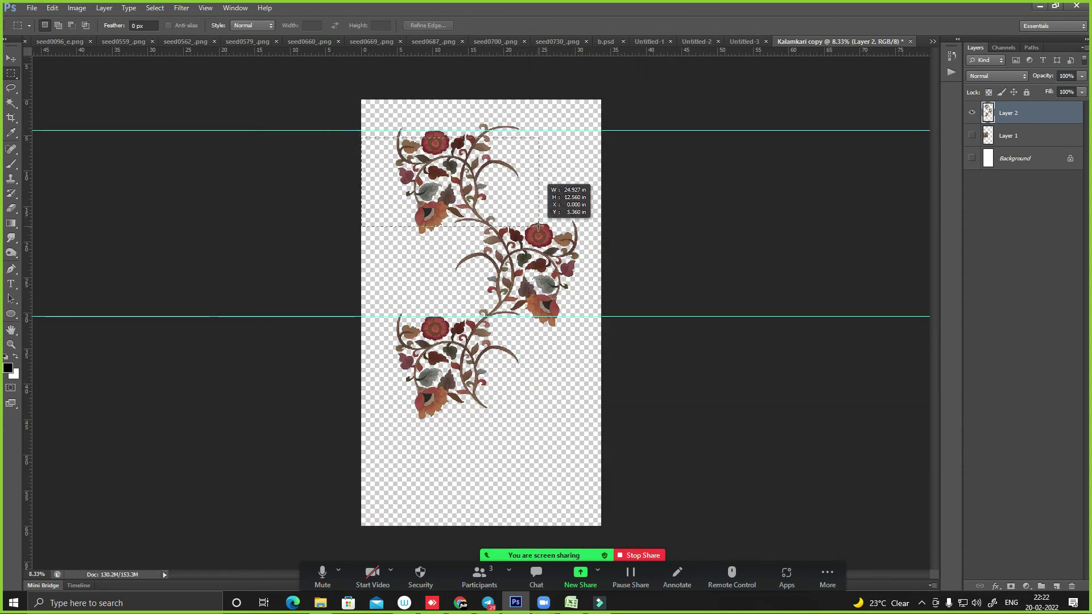
drag(625, 315, 625, 317)
drag(520, 207, 516, 237)
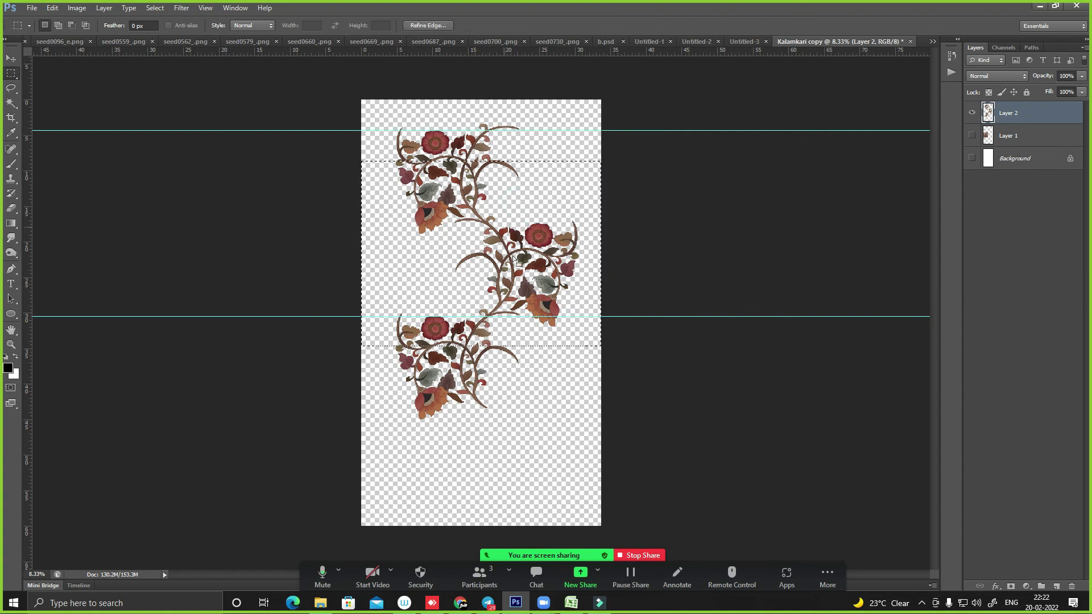
scroll(481, 200, up, 3)
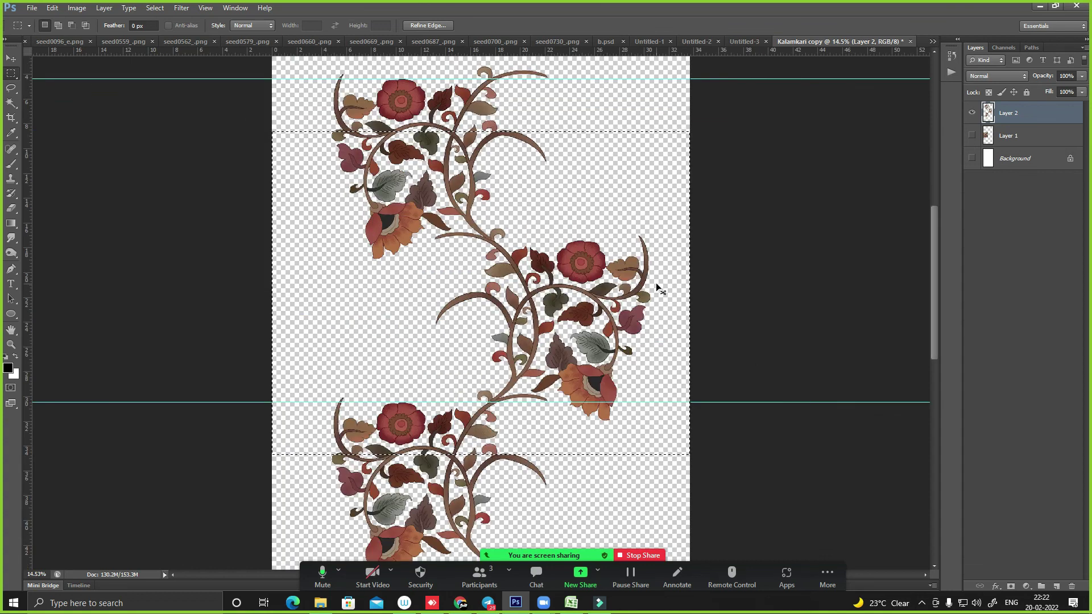
scroll(656, 285, down, 1)
key(alt+i)
key(p)
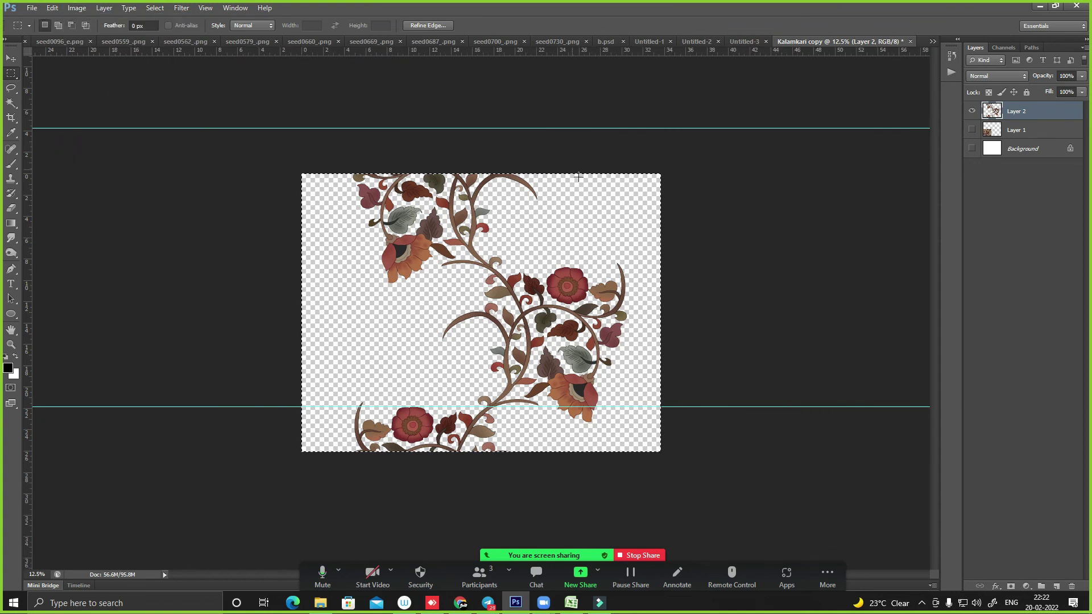
key(ctrl+d)
key(w)
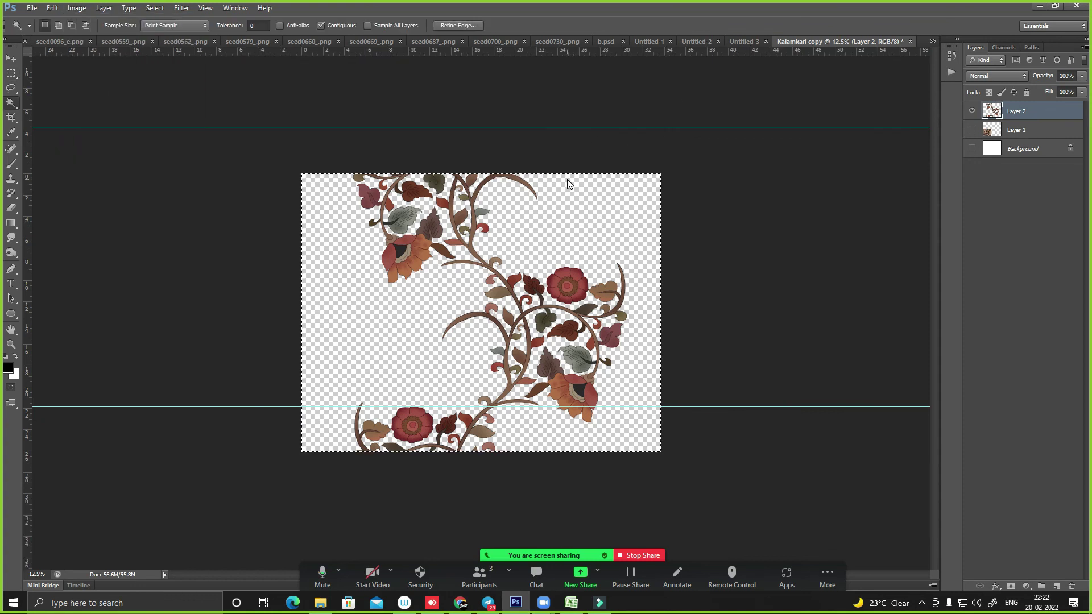
key(alt)
key(i)
key(s)
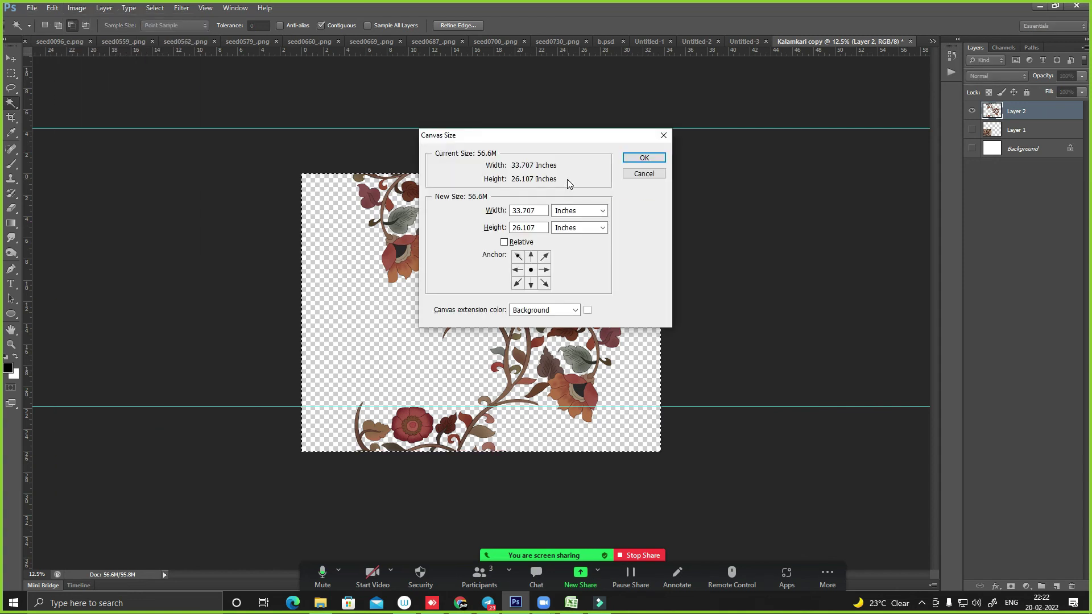
key(Return)
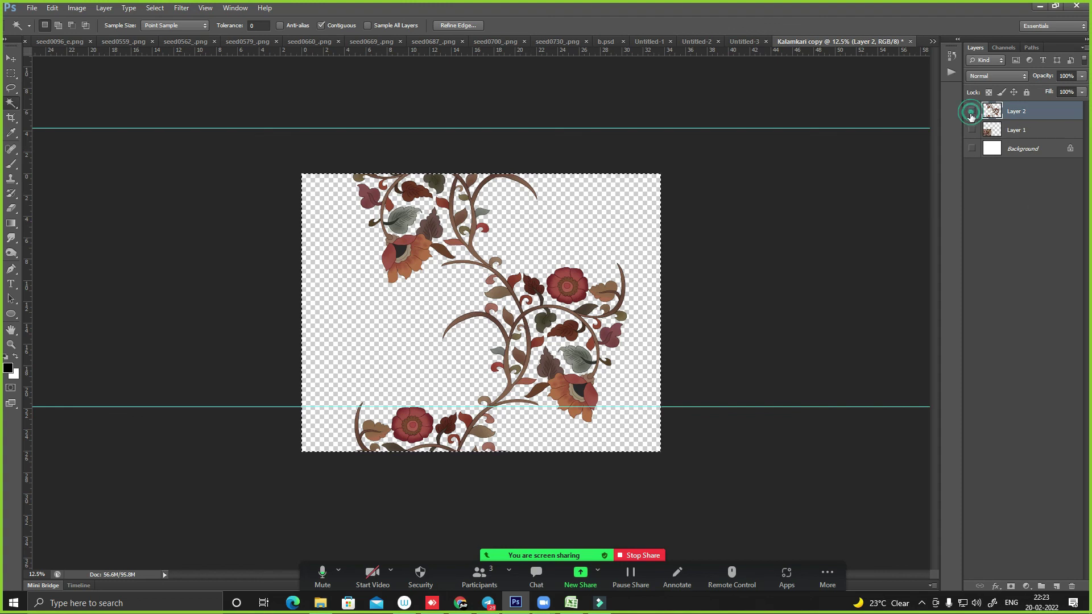
- Copy the vine tile to Layer 3, select all, and enter resolution 75 in Image Size
key(ctrl+j)
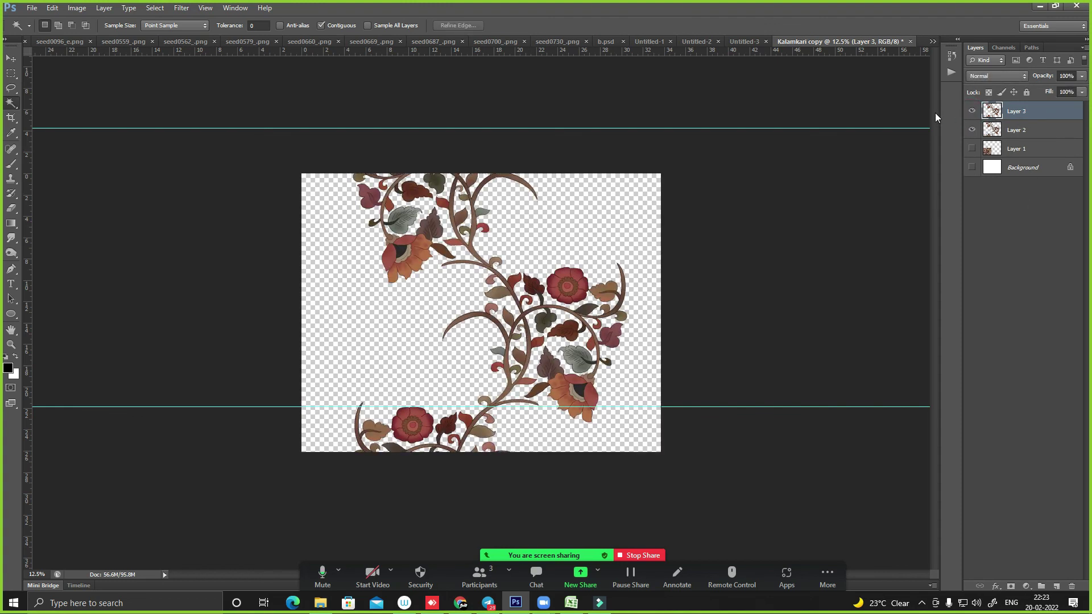
key(ctrl+a)
key(i)
key(i)
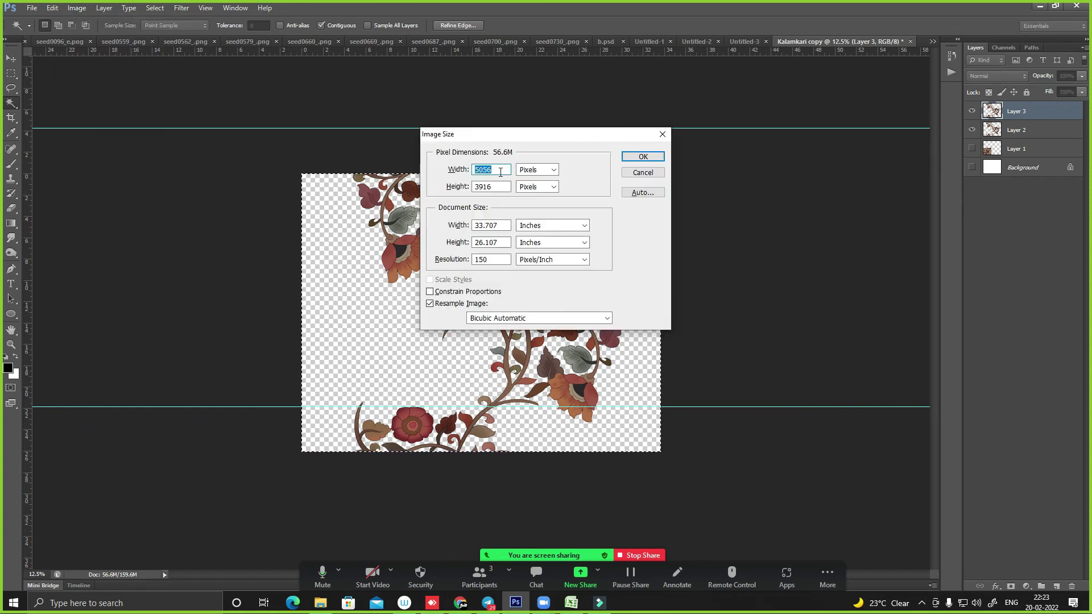
drag(492, 263, 466, 261)
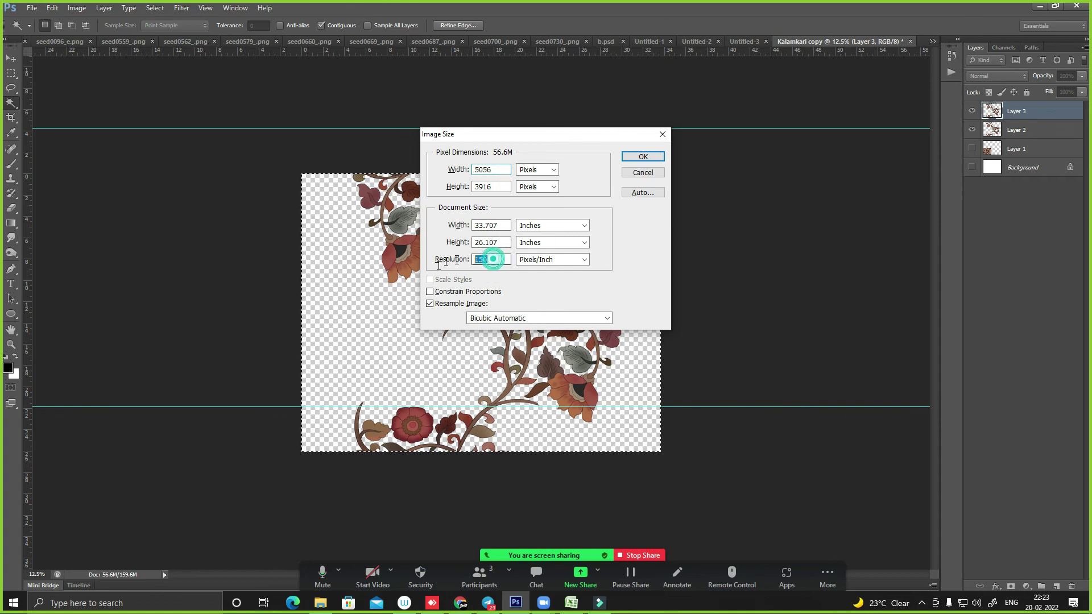
text(75)
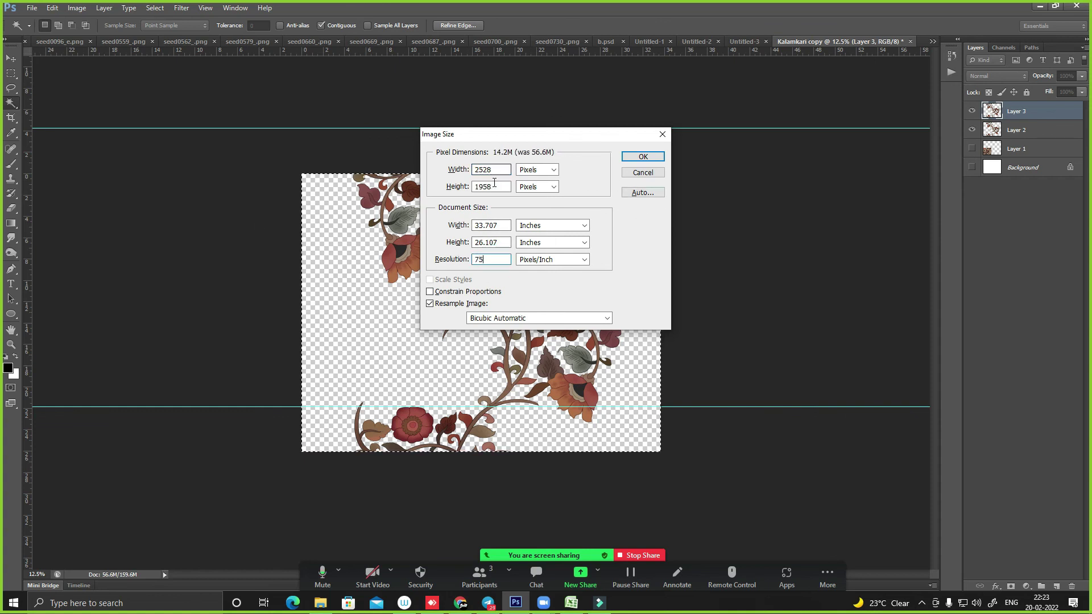
- Apply Offset to Layer 3: 2528 pixels horizontal, 0 vertical, wrapping around
key(Return)
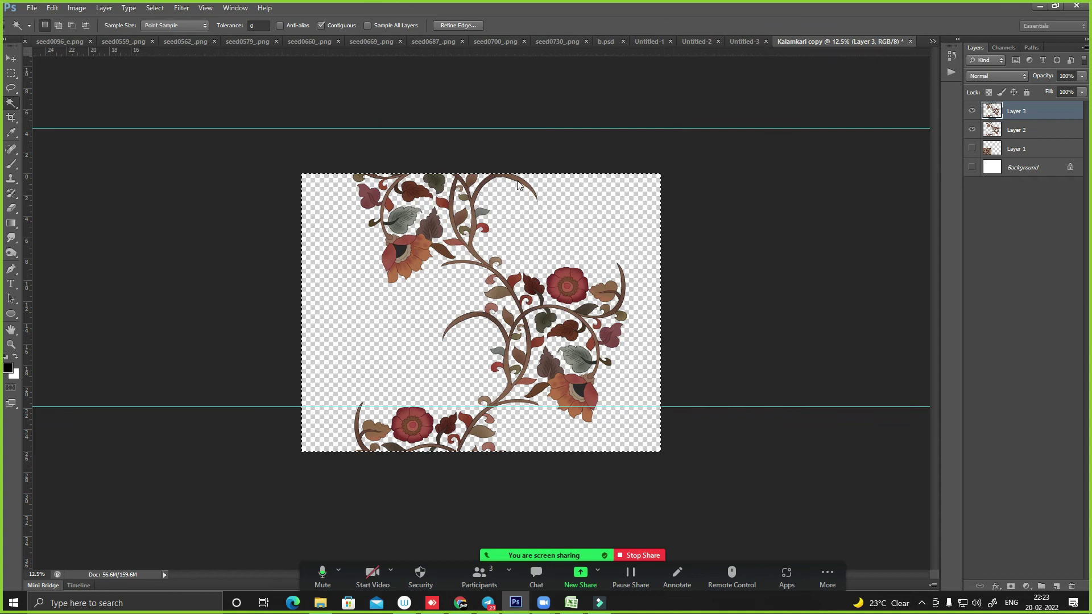
key(alt+t)
key(Up)
key(Up)
key(Up)
key(Right)
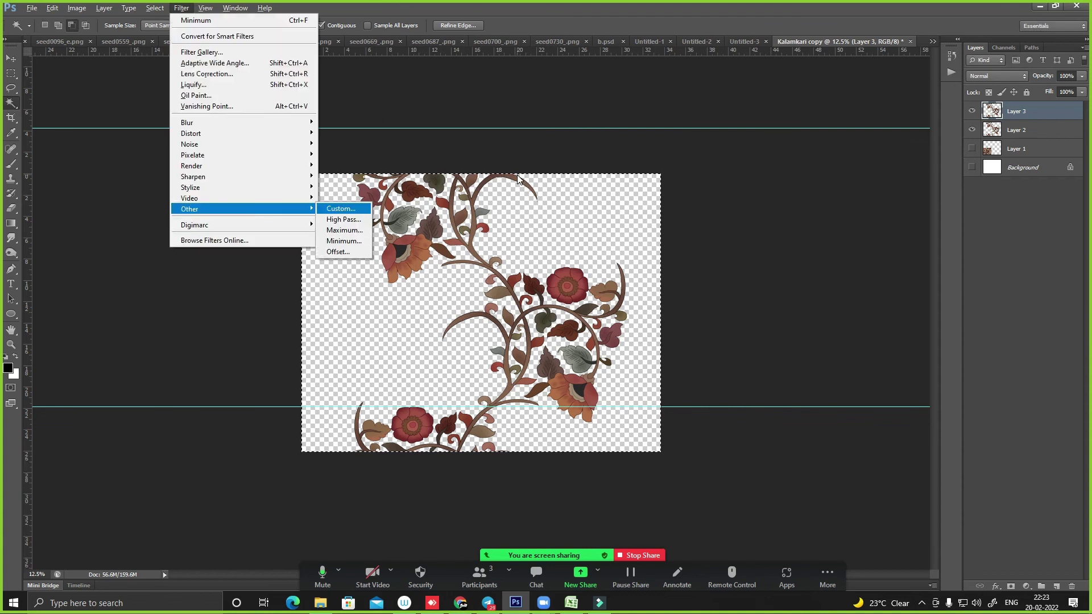
key(Up)
key(Return)
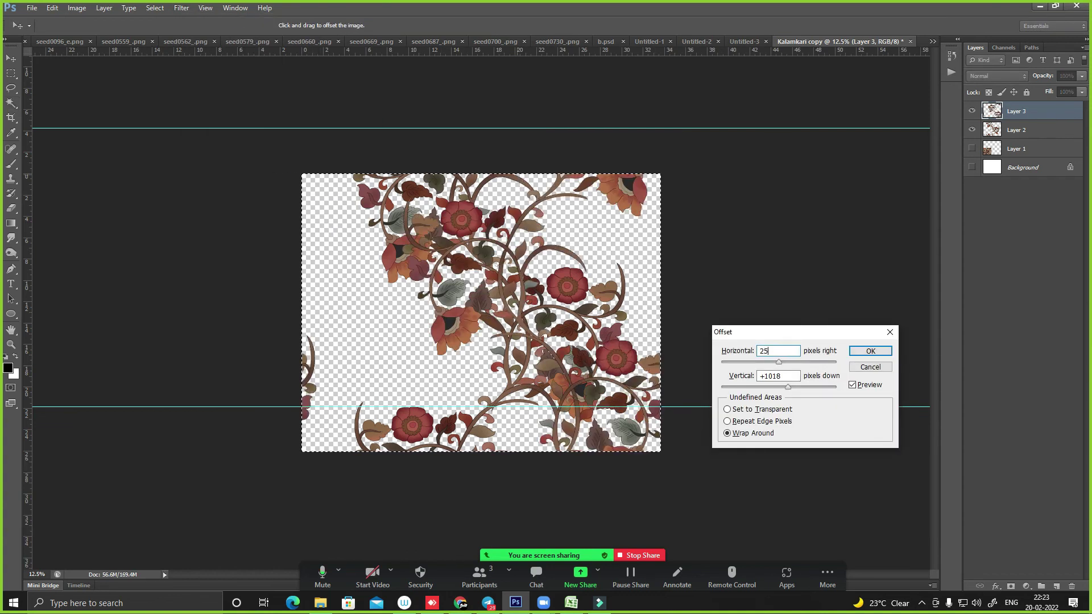
text(28)
key(Tab)
text(0)
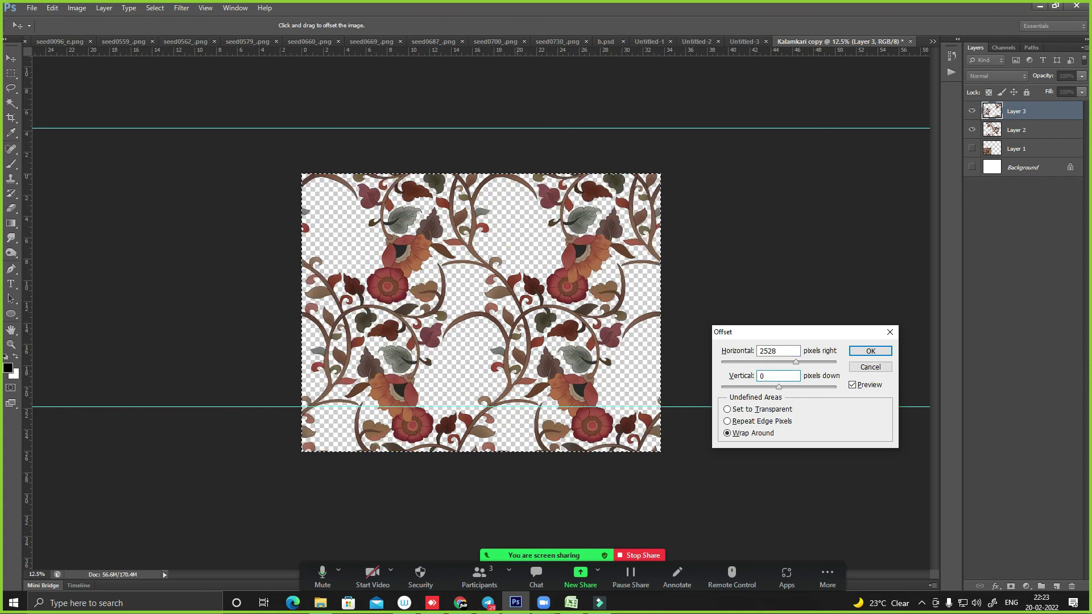
key(Return)
key(w)
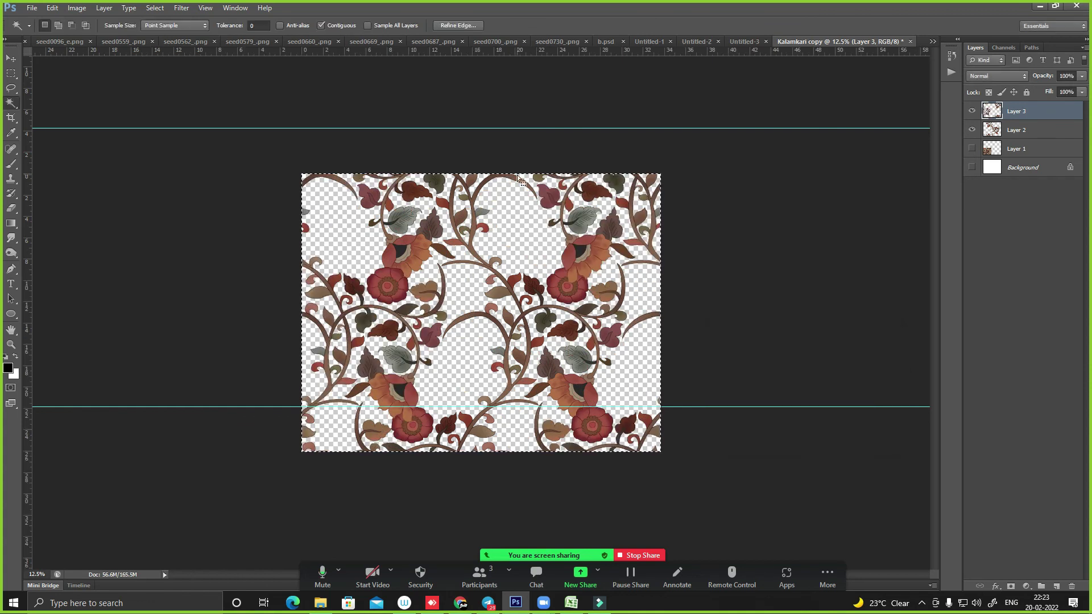
- Toggle Layer 2 and Layer 1 visibility to compare, then delete the selected pattern part
key(ctrl+plus)
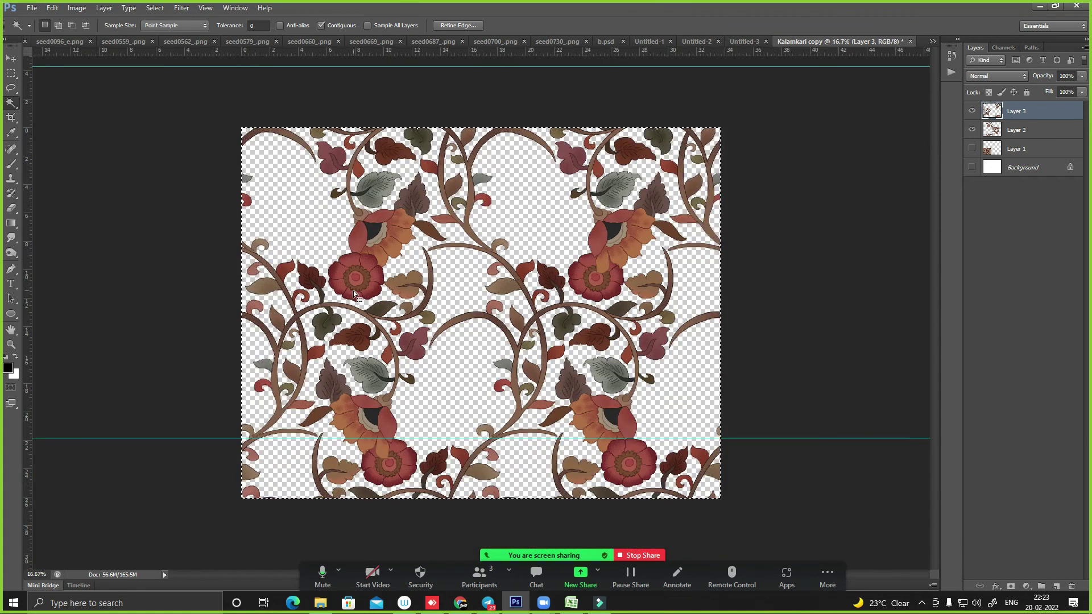
double_click(972, 129)
click(972, 129)
click(972, 149)
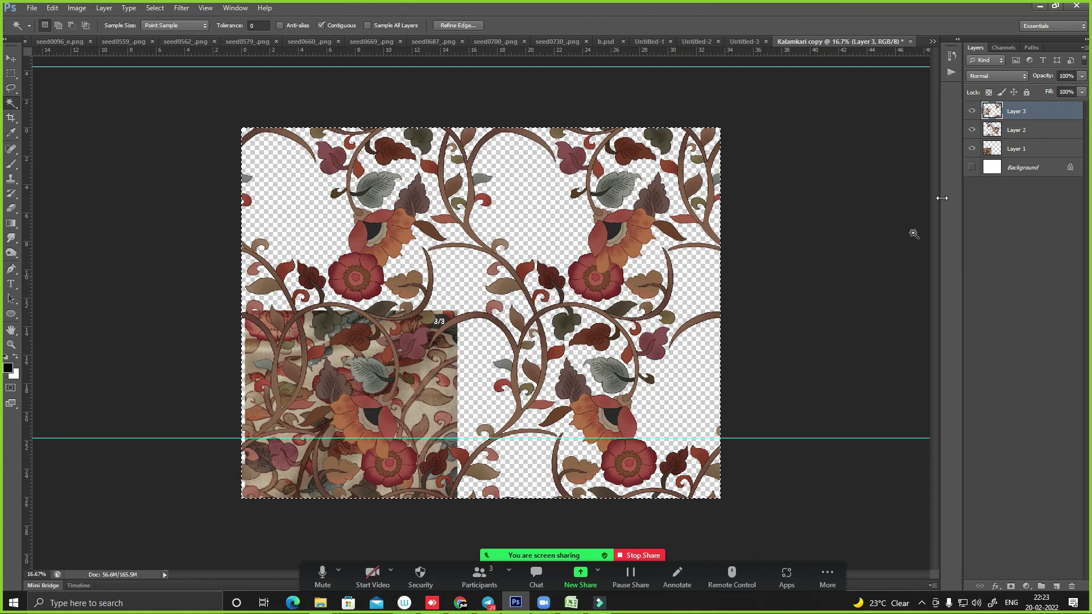
click(972, 149)
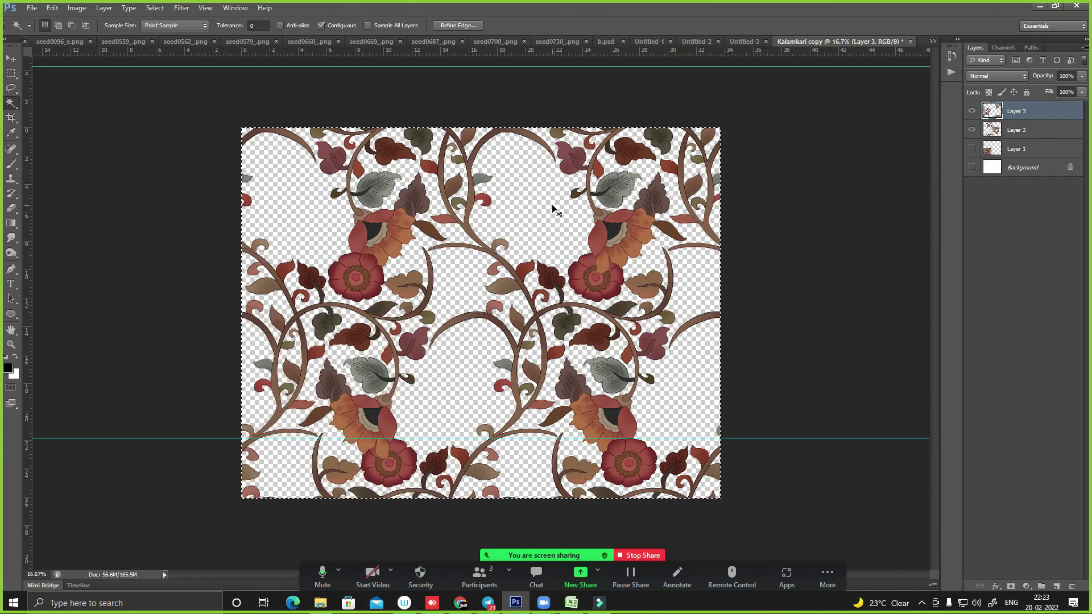
key(ctrl+minus)
key(Delete)
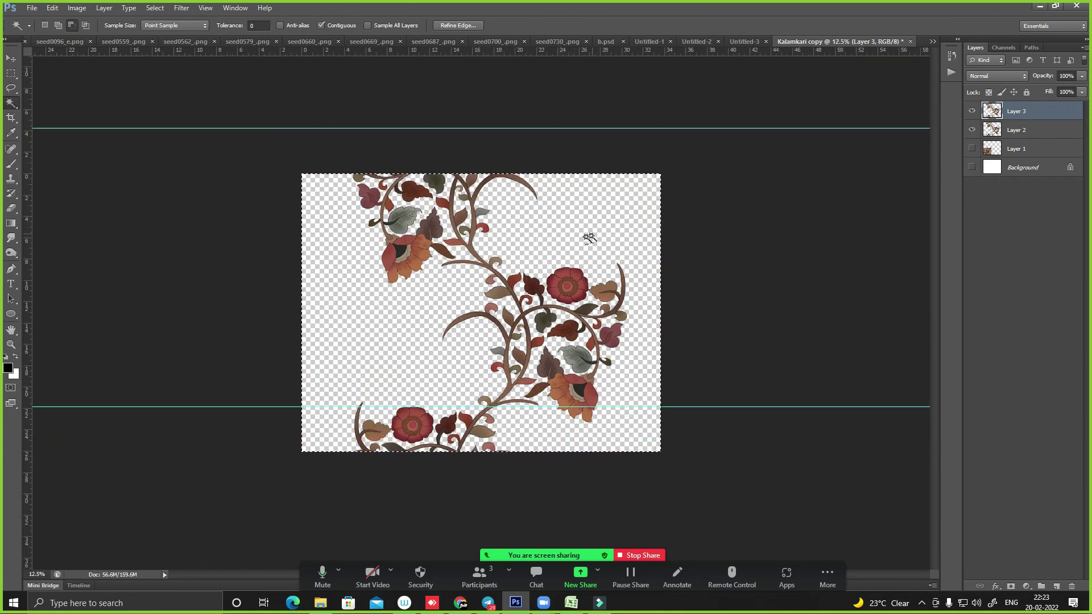
- Widen the canvas to 60 inches
drag(380, 189, 647, 500)
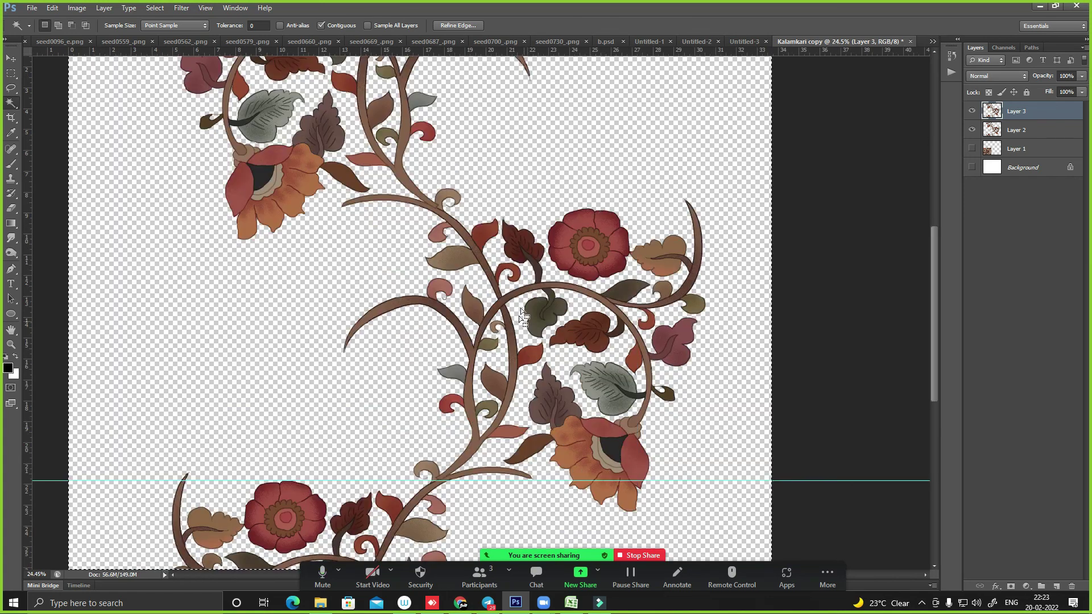
key(o)
key(p)
key(ctrl+minus)
key(ctrl+minus)
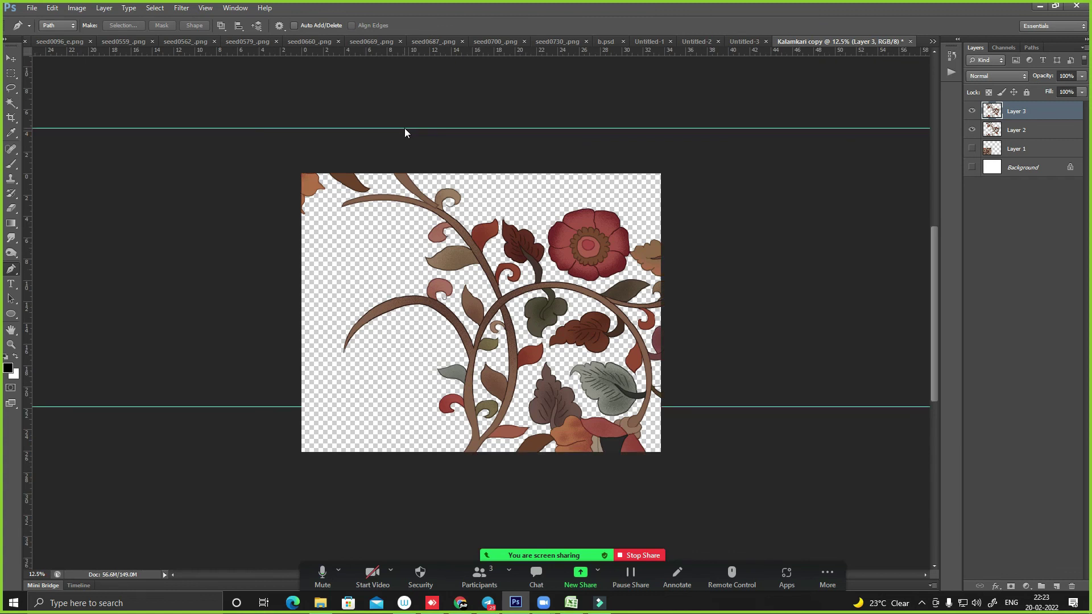
key(ctrl+alt+c)
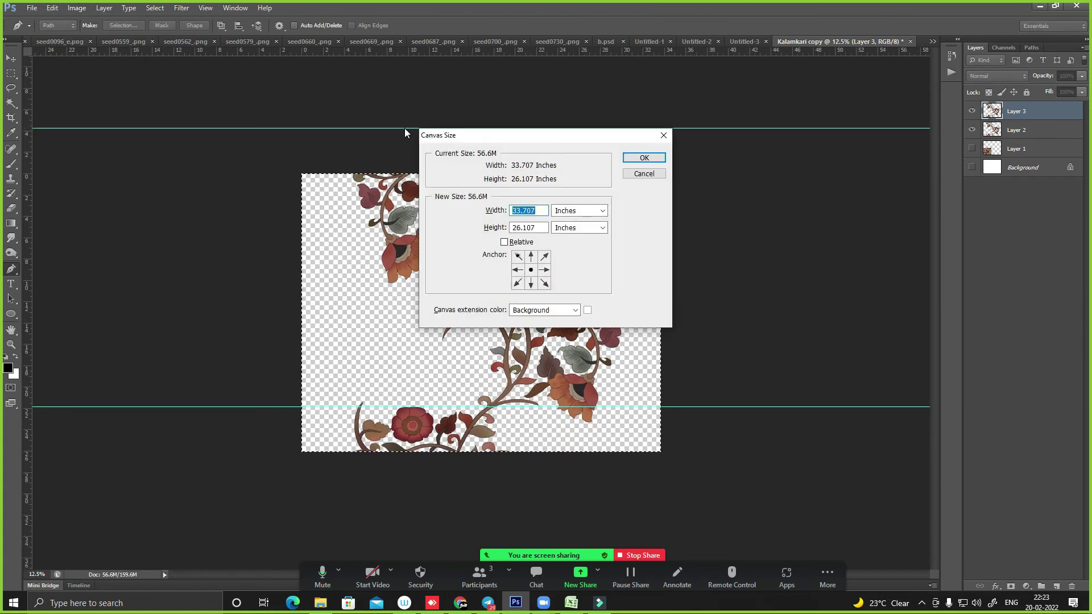
text(60)
key(Return)
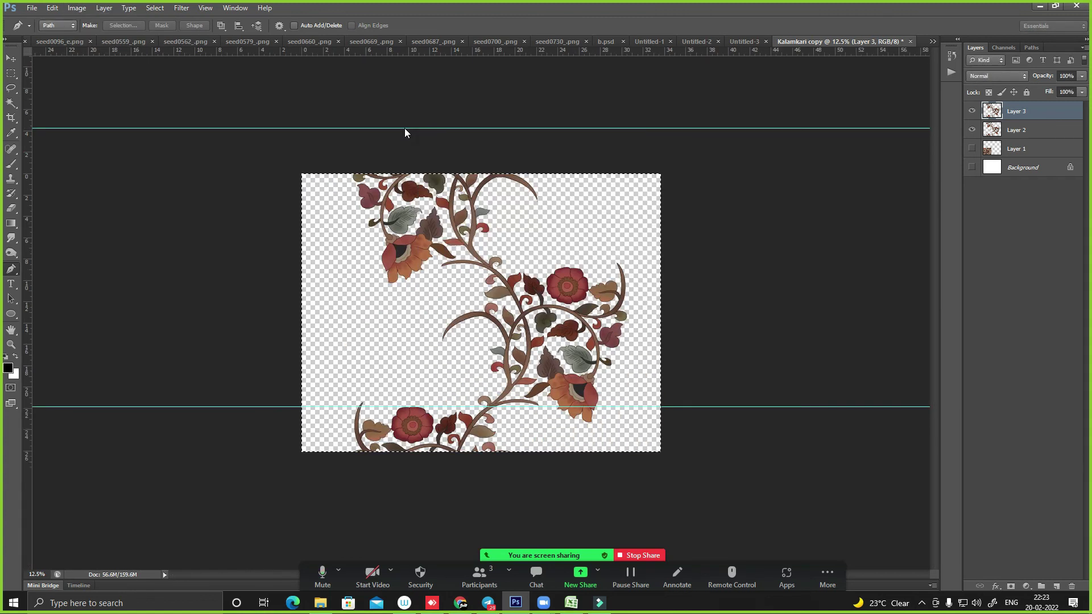
- Move the Layer 2 vine to the left side and place a duplicate on the right
key(w)
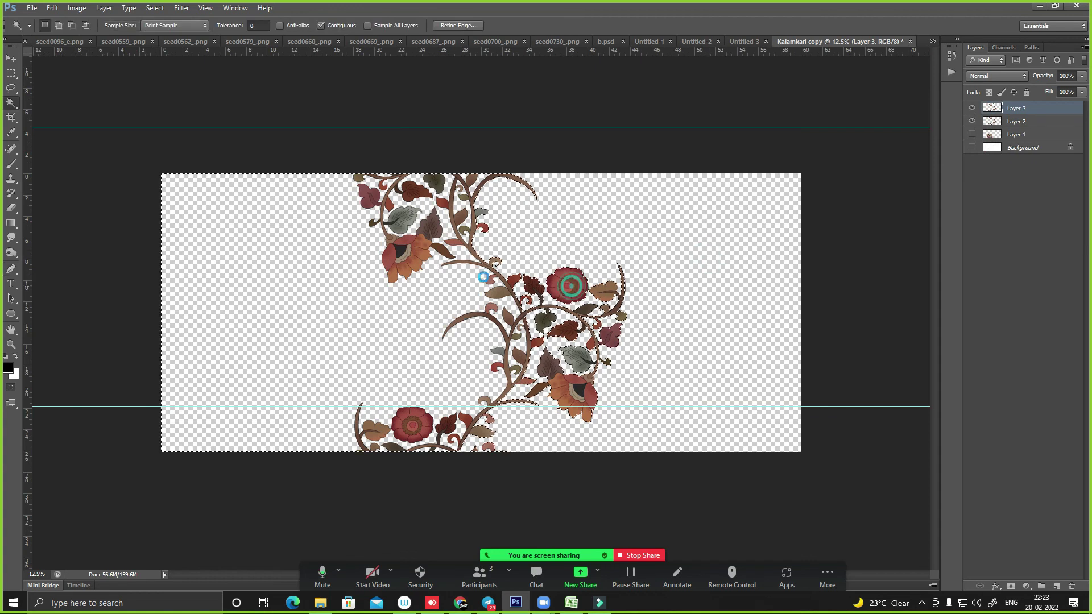
drag(573, 253, 416, 254)
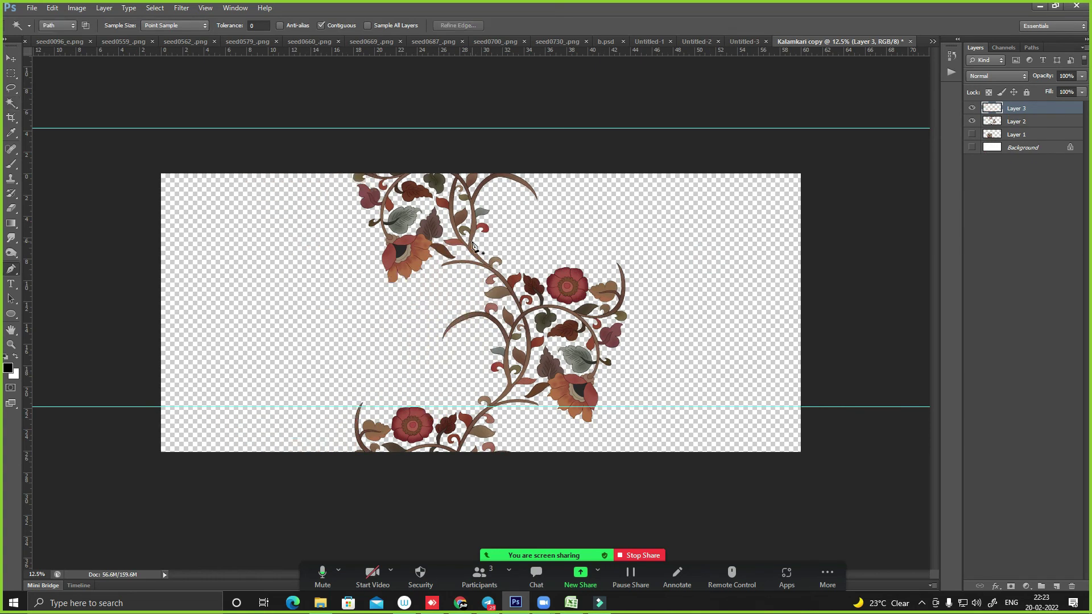
key(ctrl+z)
key(p)
click(1010, 126)
drag(524, 307, 403, 291)
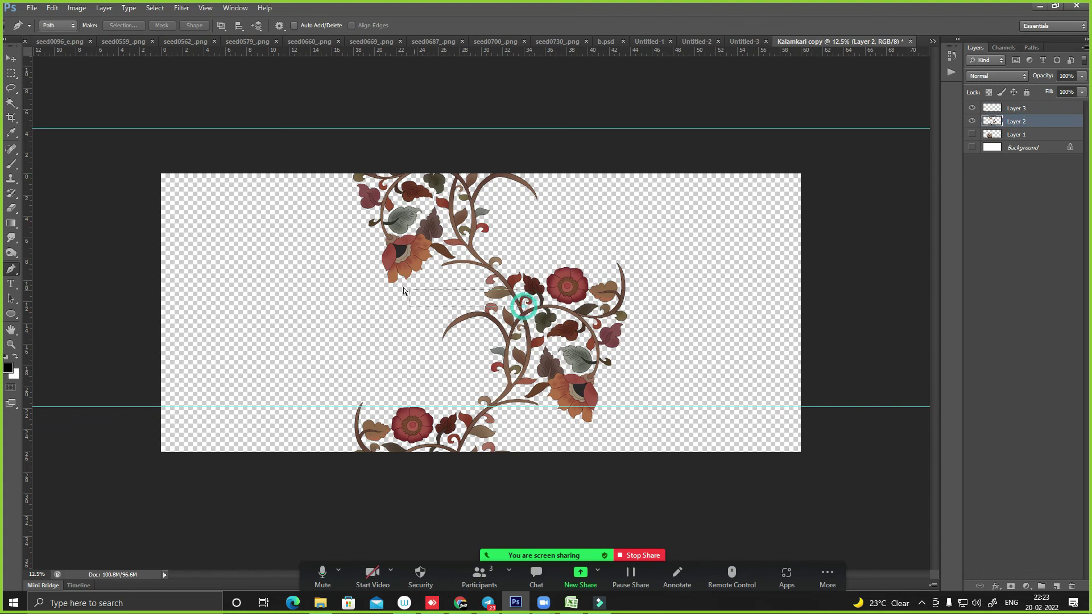
key(w)
drag(562, 278, 391, 278)
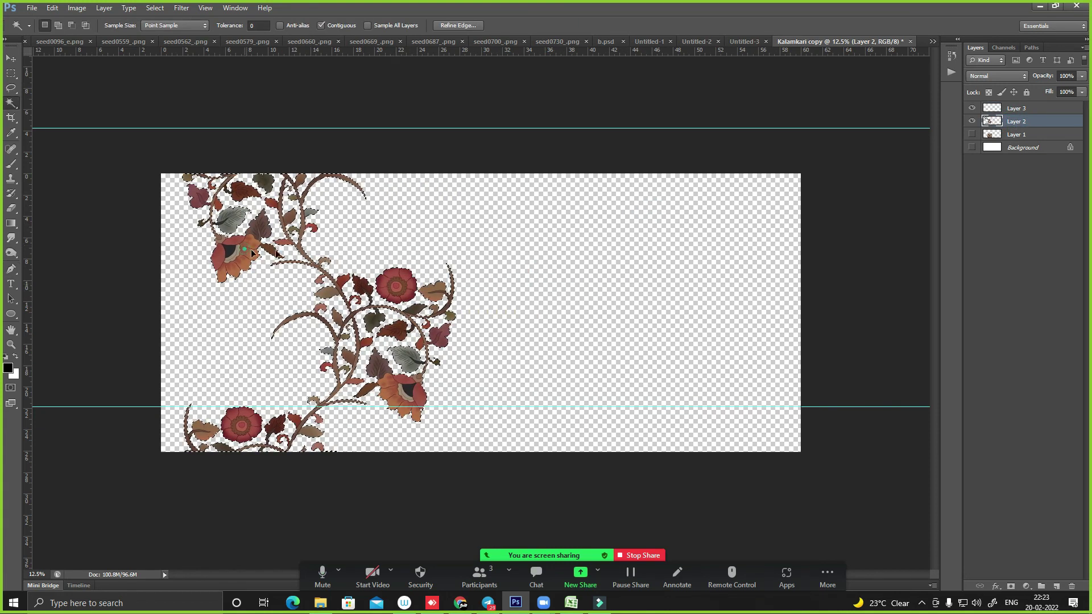
drag(255, 263, 484, 270)
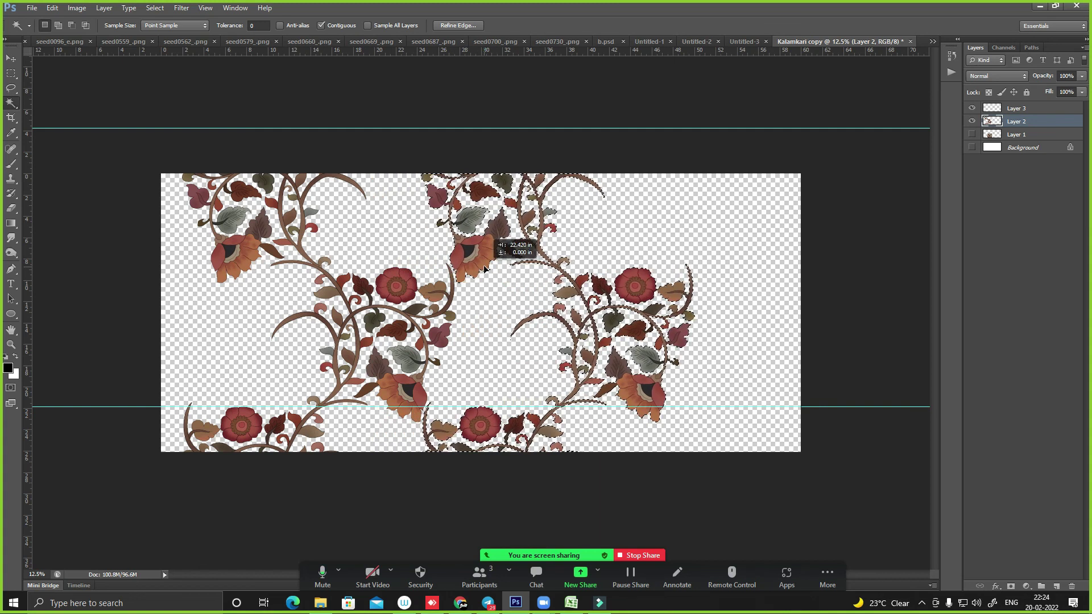
key(ctrl+d)
drag(374, 229, 657, 539)
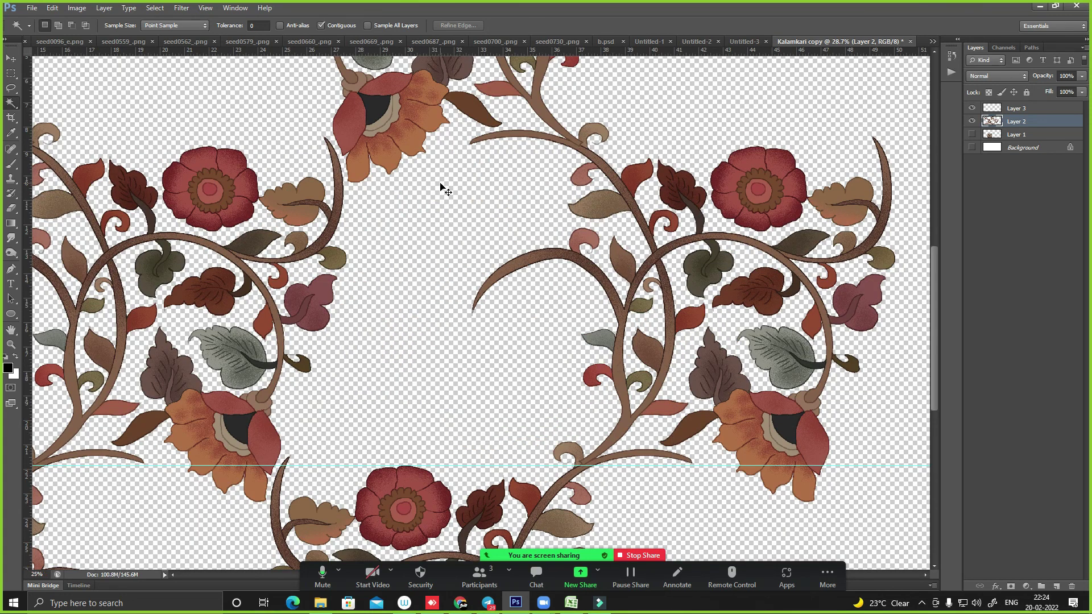
- Trace the right-hand flower-and-leaf cluster with the Pen tool and load it as a selection
key(ctrl+minus)
key(p)
drag(597, 118, 893, 432)
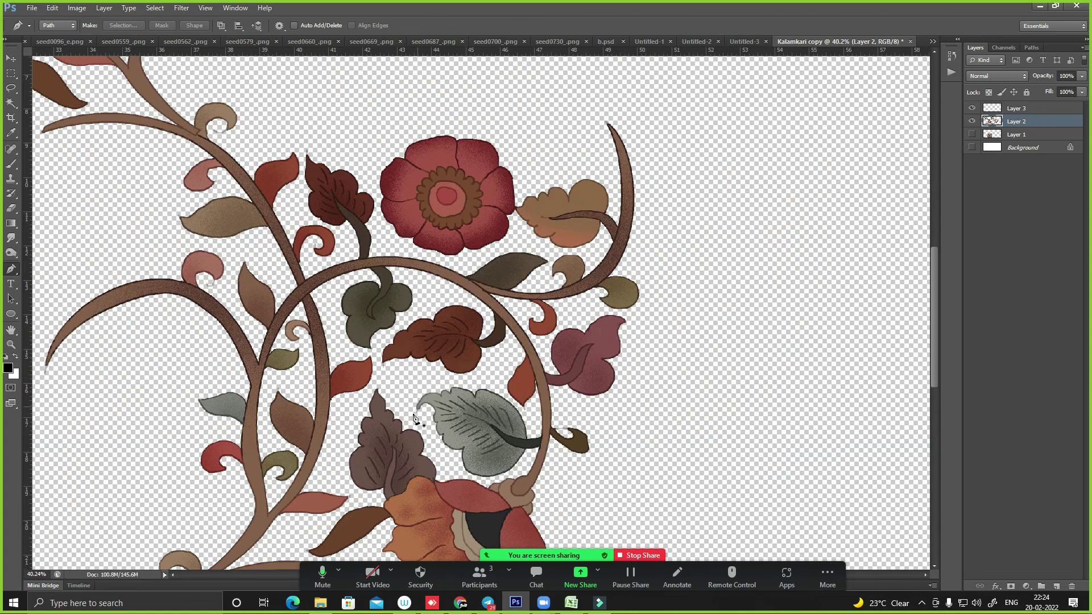
mouse_move(682, 501)
mouse_down()
mouse_move(744, 219)
mouse_move(590, 93)
mouse_up()
mouse_move(369, 132)
mouse_down()
mouse_move(309, 202)
mouse_move(309, 294)
mouse_up()
drag(334, 348, 330, 366)
drag(342, 415, 373, 430)
scroll(409, 486, down, 3)
click(426, 332)
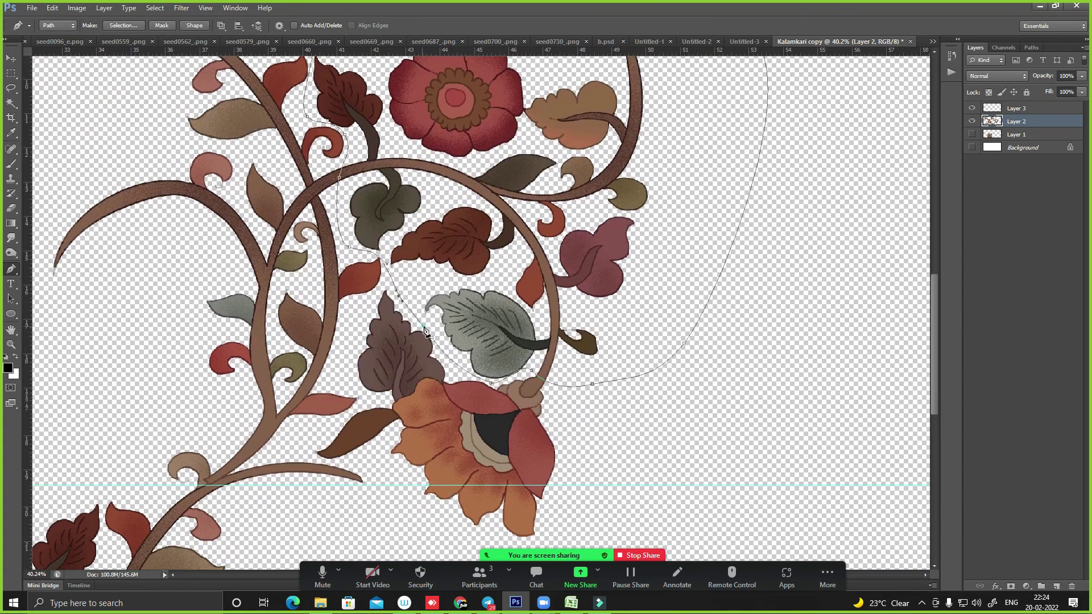
key(ctrl+Return)
- Copy the cluster to its own layer, rotate it and move it into the central gap
key(ctrl+minus)
key(ctrl+minus)
key(ctrl+minus)
key(ctrl+minus)
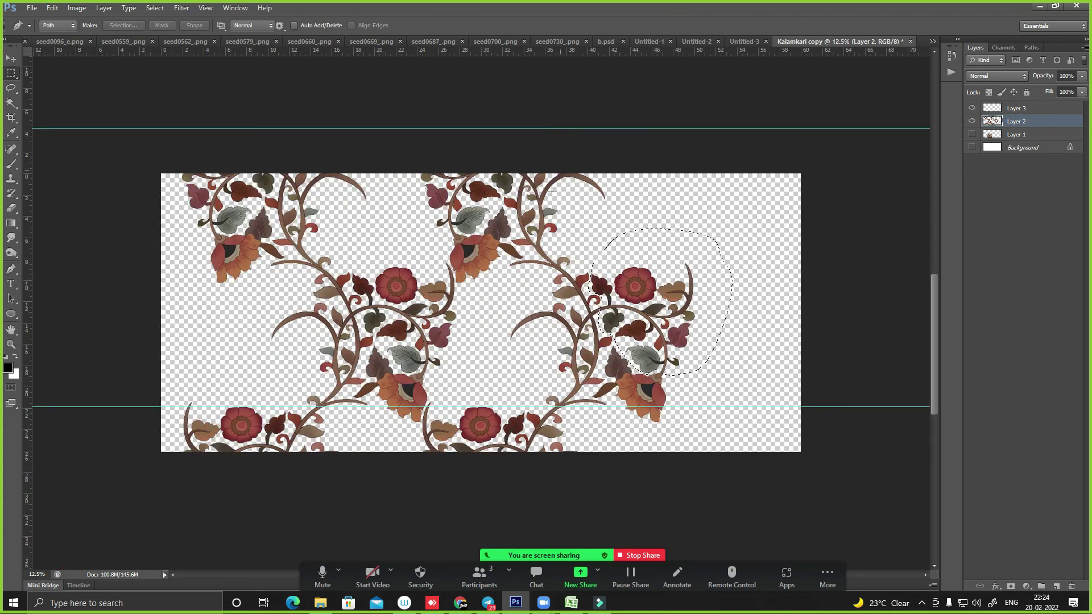
key(m)
key(ctrl+j)
key(ctrl+shift+t)
key(alt+e)
key(Escape)
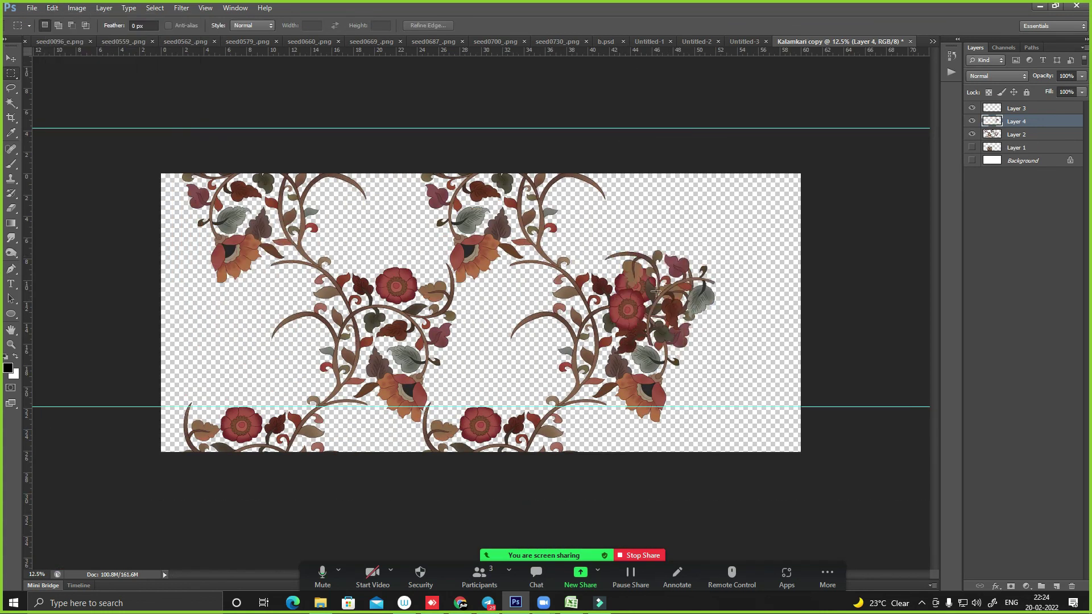
drag(655, 292, 510, 344)
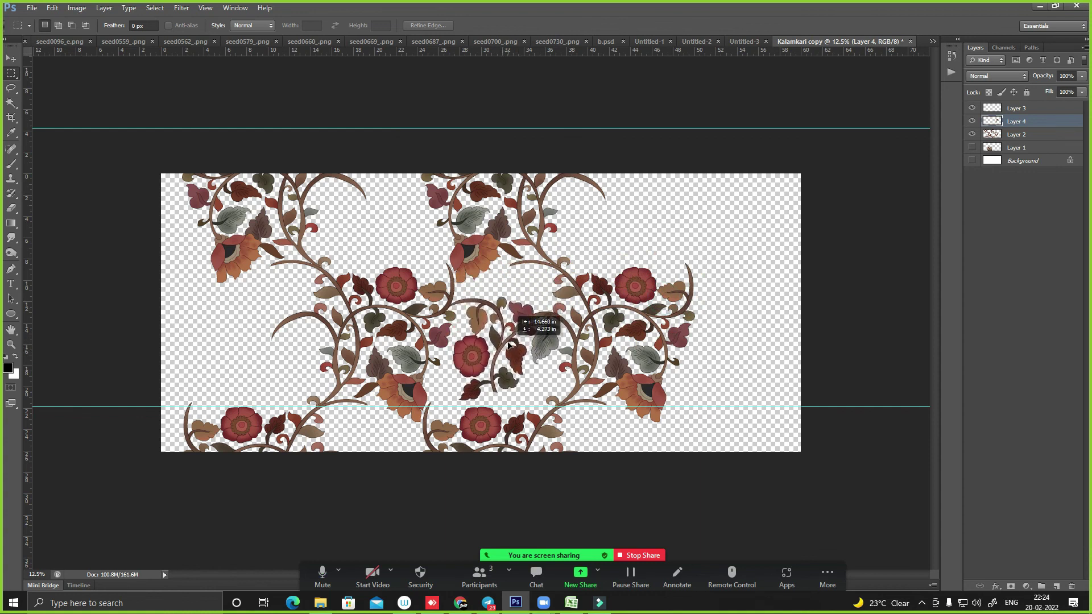
- Repeat the rotation with Transform Again and settle the cluster in the centre
scroll(606, 361, up, 2)
key(alt+e)
key(a)
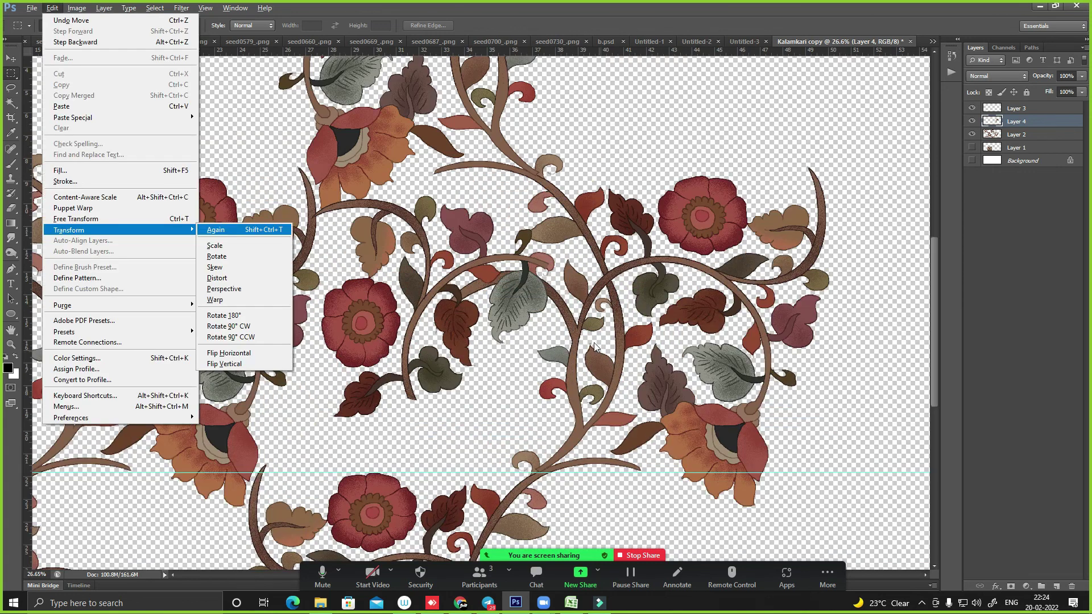
key(Return)
drag(435, 298, 430, 317)
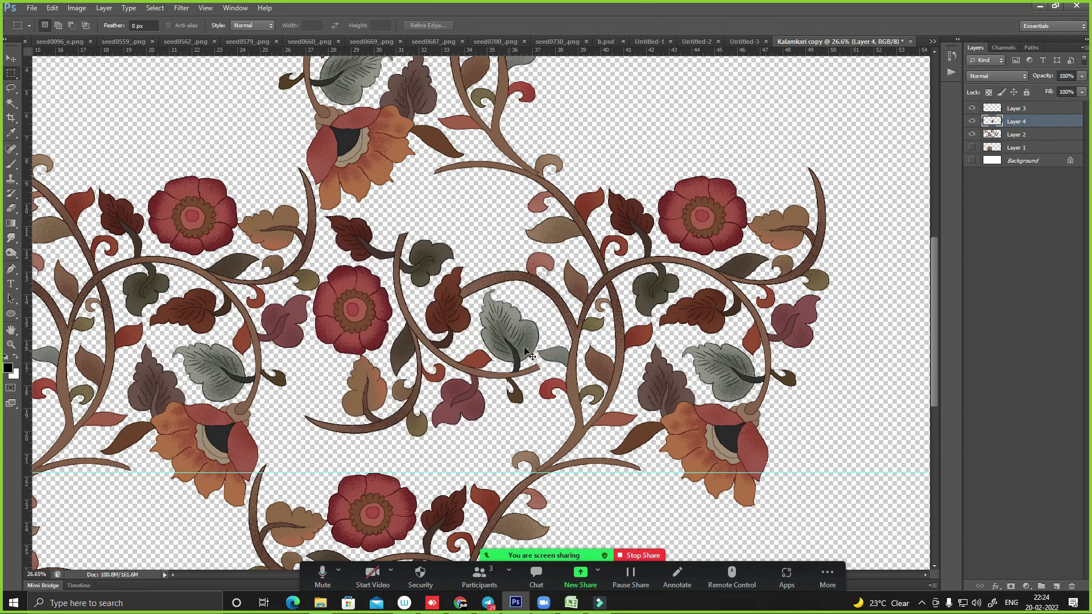
drag(531, 373, 529, 374)
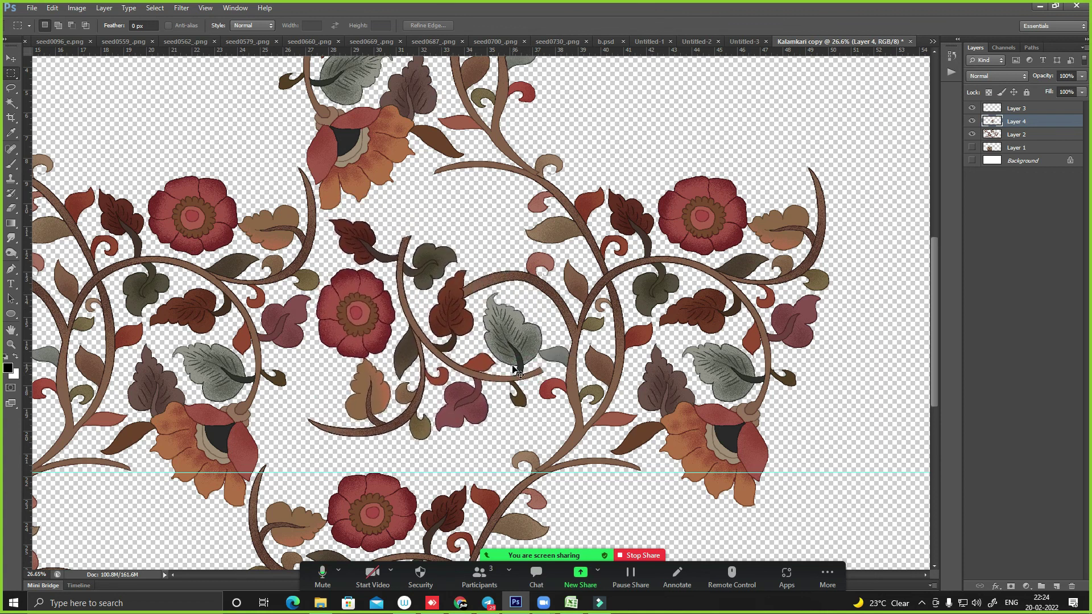
scroll(514, 369, down, 1)
scroll(592, 288, up, 5)
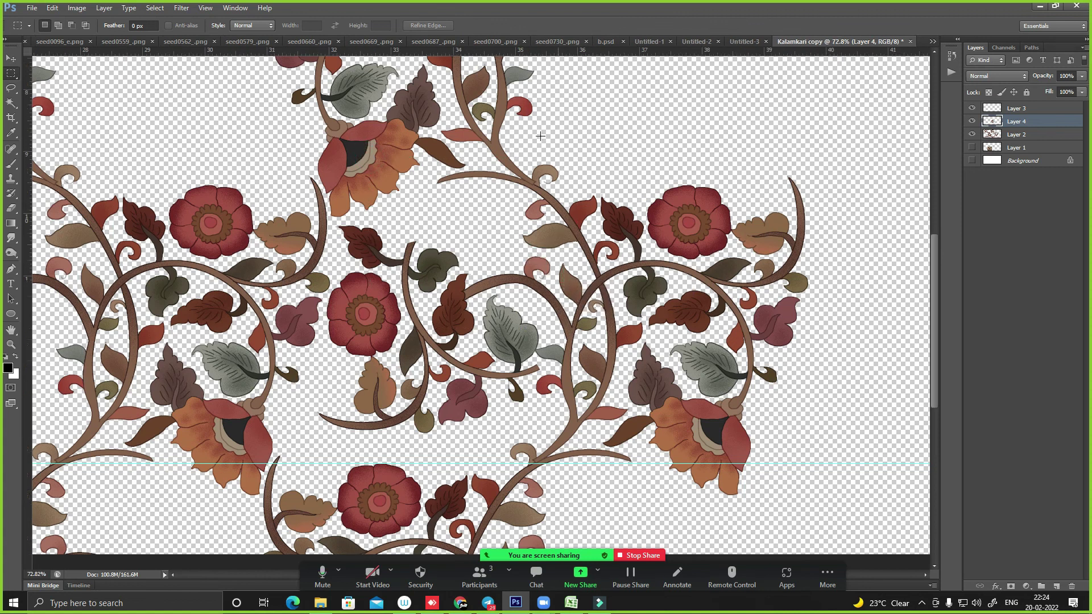
key(ctrl+minus)
key(ctrl+minus)
key(ctrl+minus)
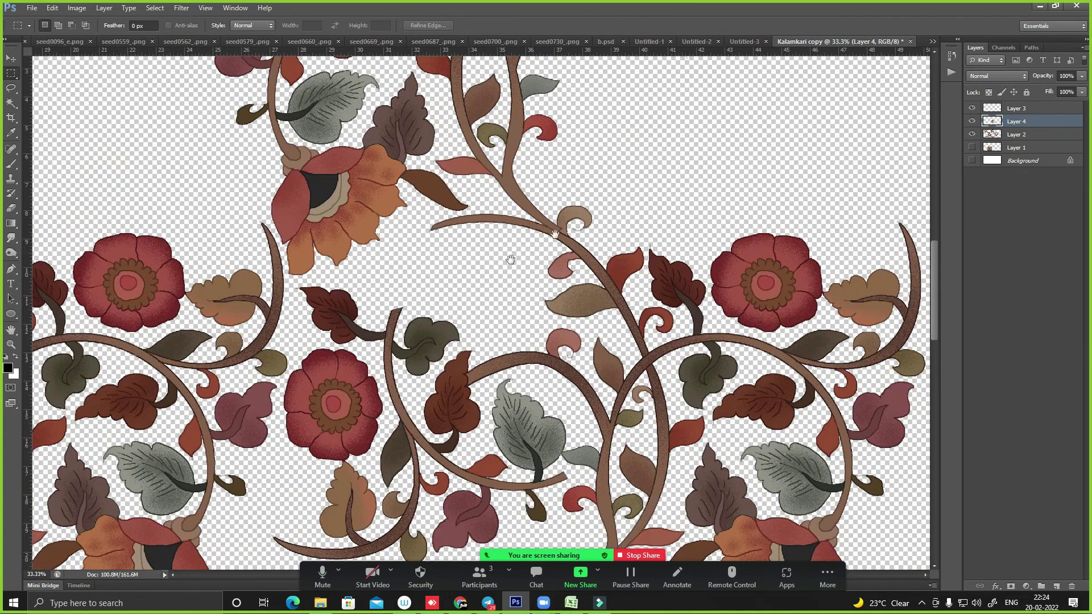
drag(422, 290, 476, 205)
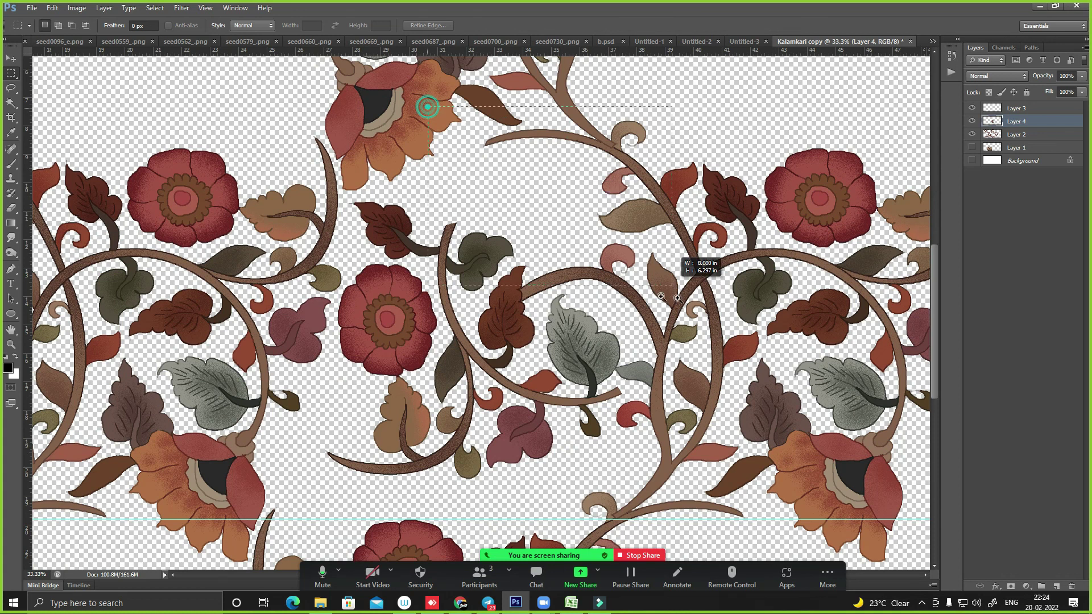
scroll(591, 145, up, 5)
- Merge the copied flower cluster into the motif layer and clear the selection around the stem end
key(l)
key(ctrl+e)
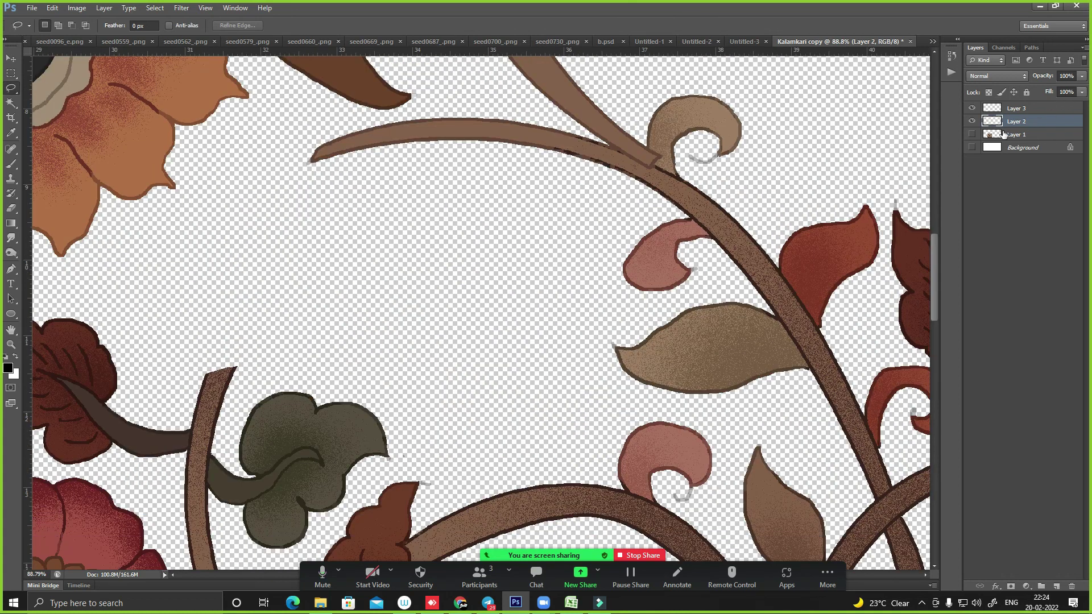
key(ctrl+minus)
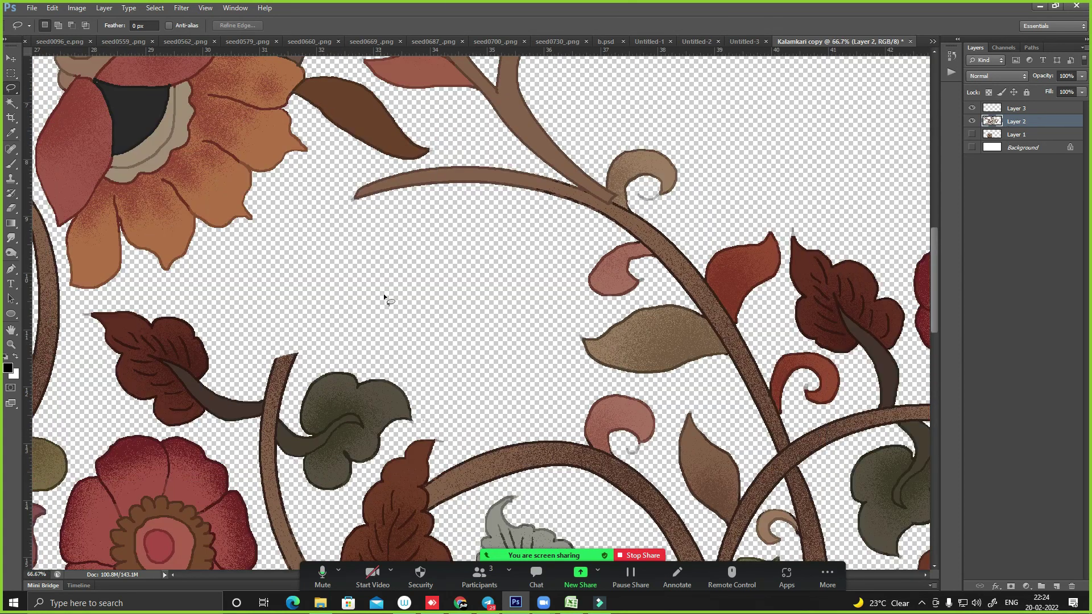
drag(384, 277, 308, 224)
click(535, 139)
scroll(339, 306, up, 3)
- Sketch a trial curved stem path from the stem tip, then discard it
key(p)
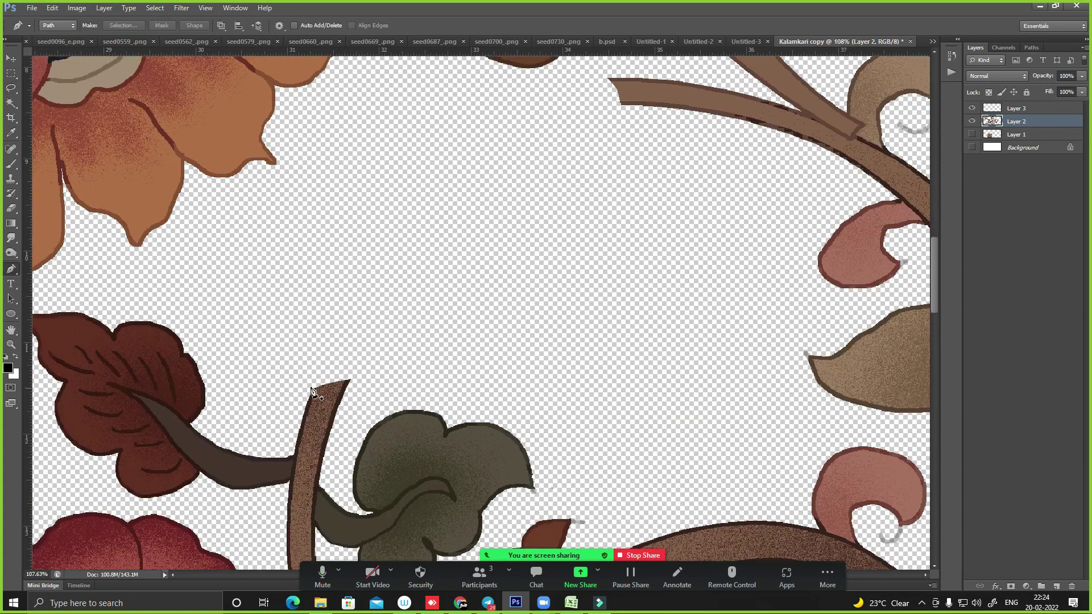
click(313, 397)
scroll(353, 344, up, 3)
drag(387, 304, 478, 200)
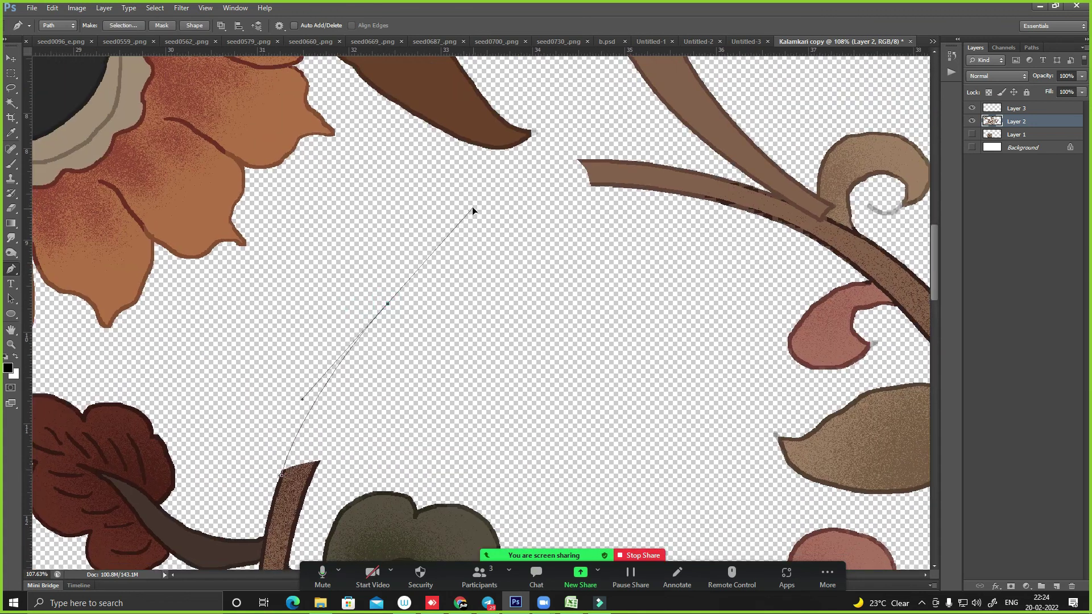
drag(602, 173, 631, 179)
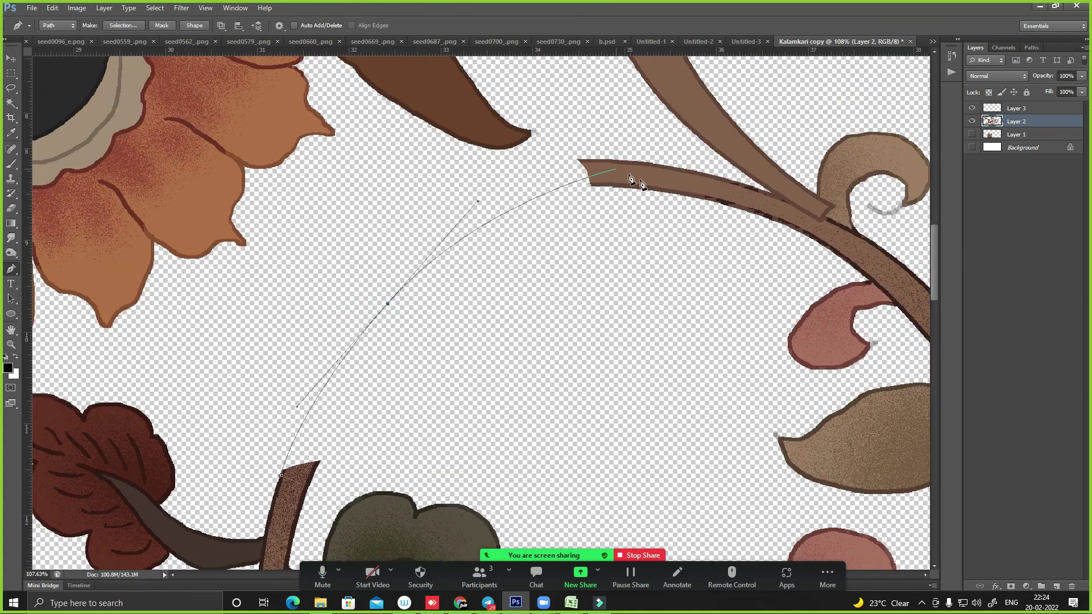
key(Escape)
- Lasso and delete the short horizontal stem piece
click(767, 237)
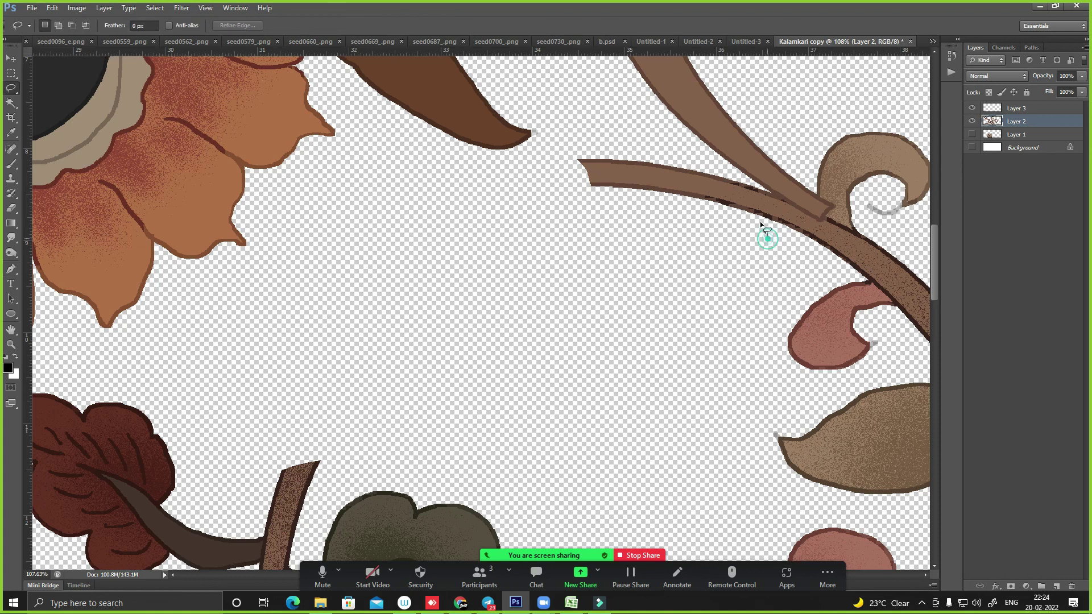
drag(578, 265, 580, 273)
key(Delete)
key(ctrl+d)
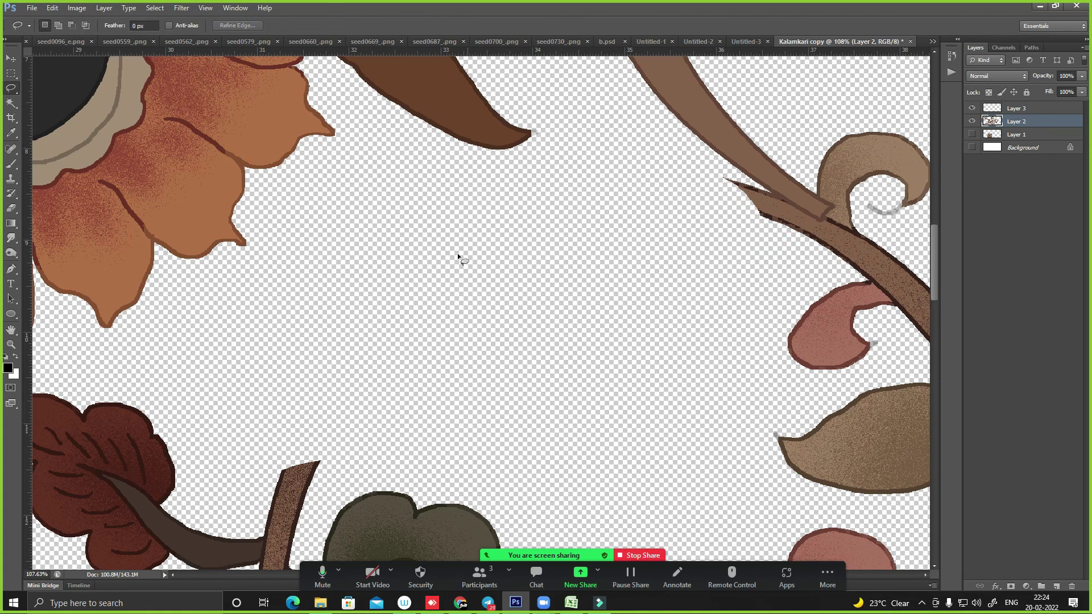
- Redraw a curved Pen path from the cut stem tip arching up toward the upper vine
key(p)
click(283, 478)
drag(481, 245, 615, 172)
key(ctrl+z)
drag(488, 203, 650, 150)
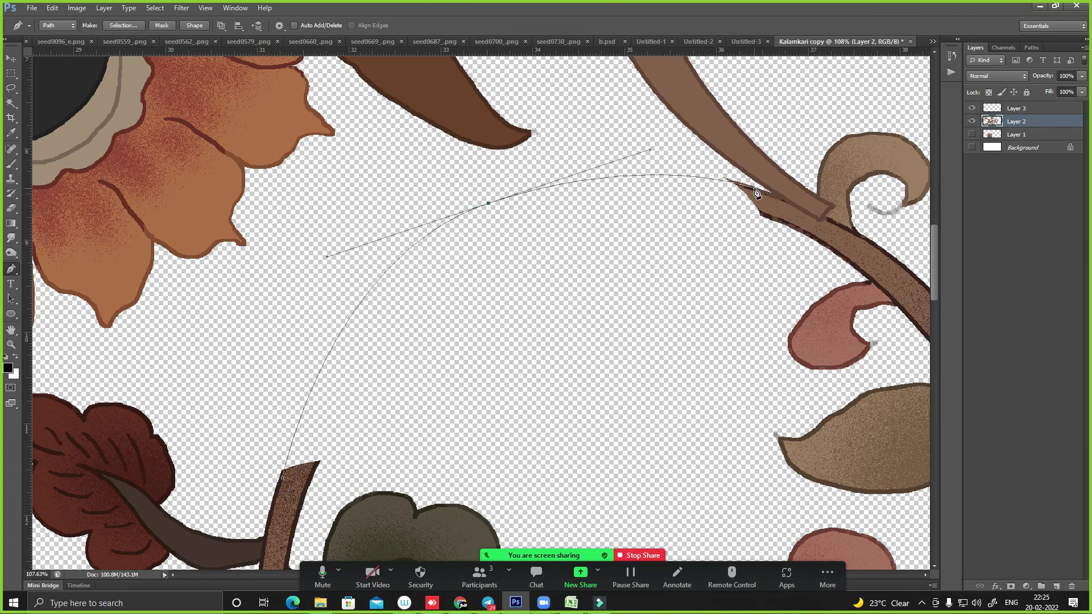
click(759, 217)
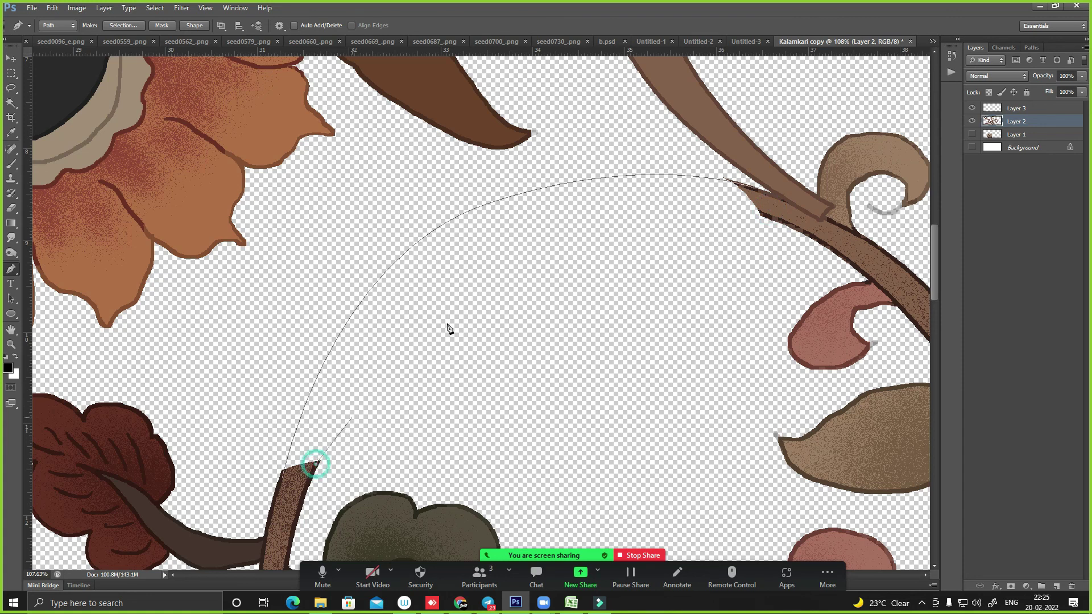
drag(471, 236, 580, 183)
- Close the stem path and stroke it with a thin 6 px hard Pencil
click(765, 216)
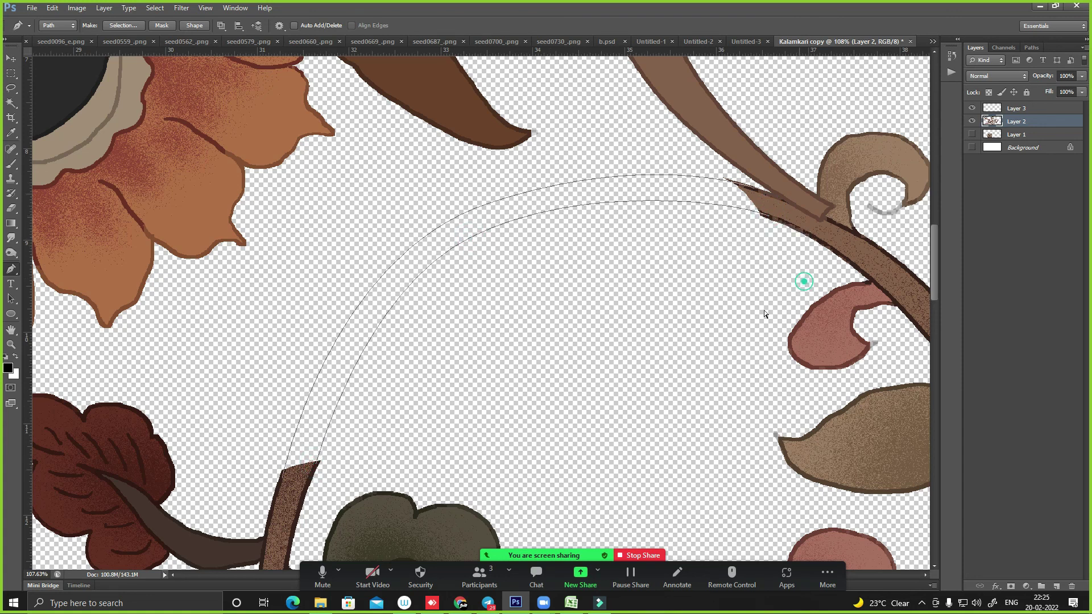
key(b)
key(bracketright)
key(bracketright)
key(bracketright)
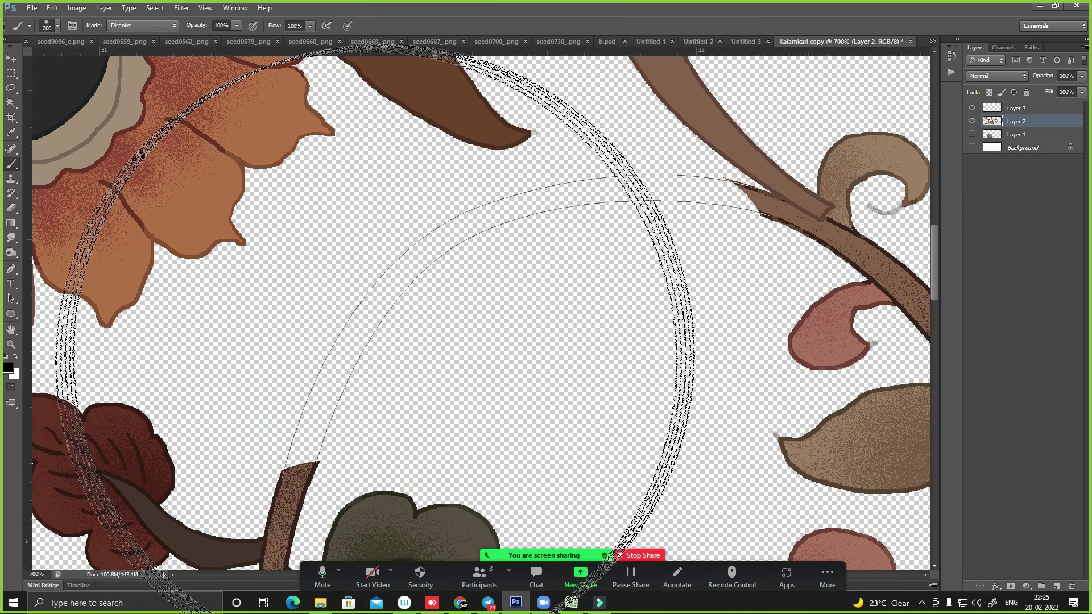
scroll(263, 515, up, 5)
key(bracketleft)
key(bracketleft)
key(shift+b)
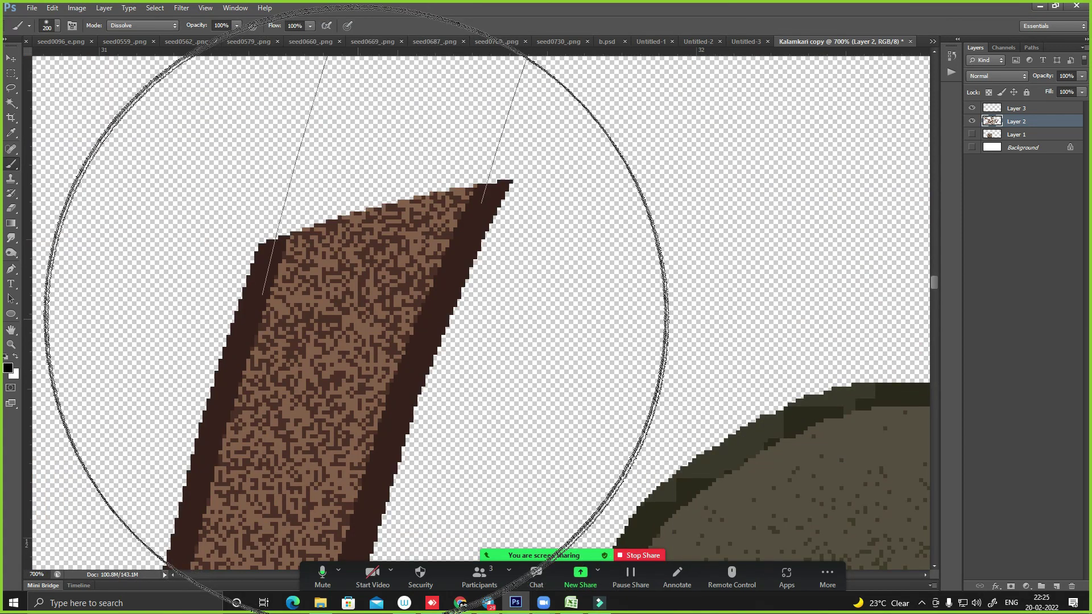
key(Return)
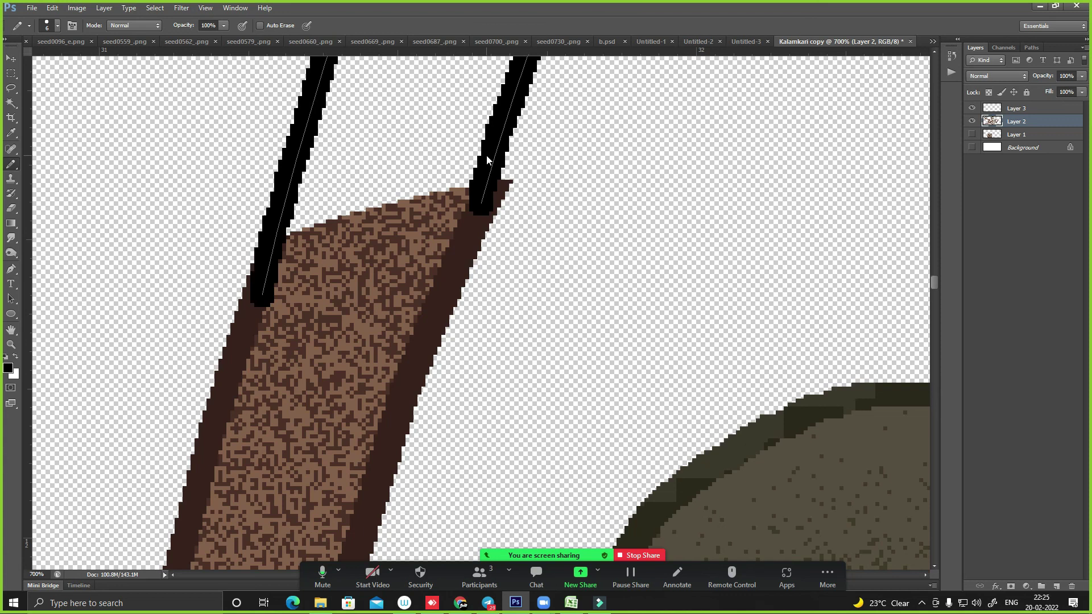
- Sample the old stem's dark brown outline and restroke the new stem outline in that colour
key(i)
click(476, 219)
key(b)
key(Return)
key(ctrl+minus)
key(ctrl+minus)
key(ctrl+minus)
key(ctrl+minus)
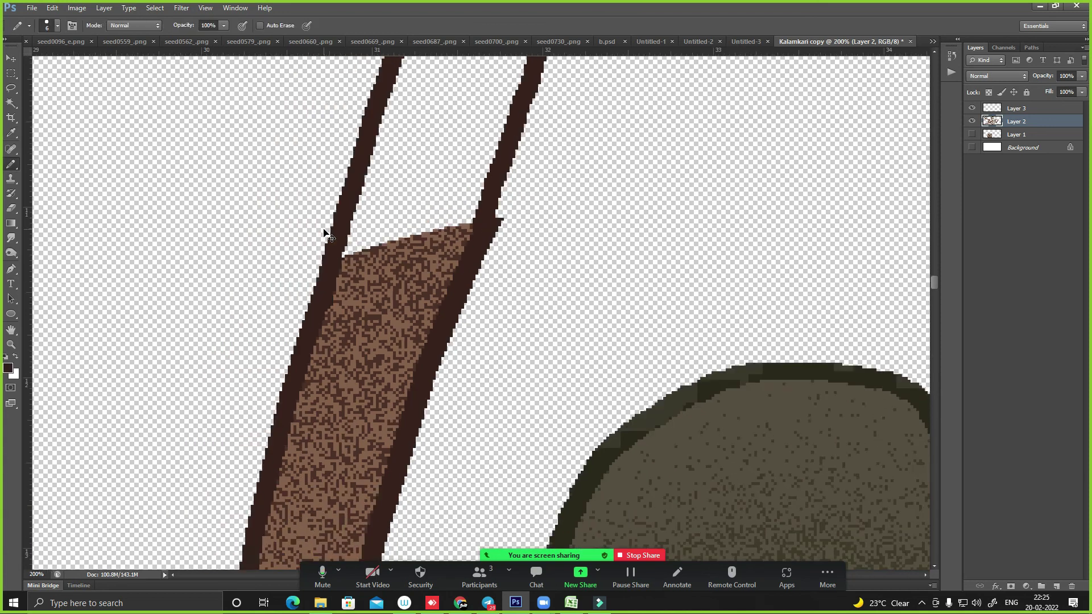
key(ctrl+minus)
key(ctrl+minus)
key(ctrl+minus)
key(ctrl+minus)
- Set Magic Wand to sample all layers, fill the stem, and check the join with the old stem
key(w)
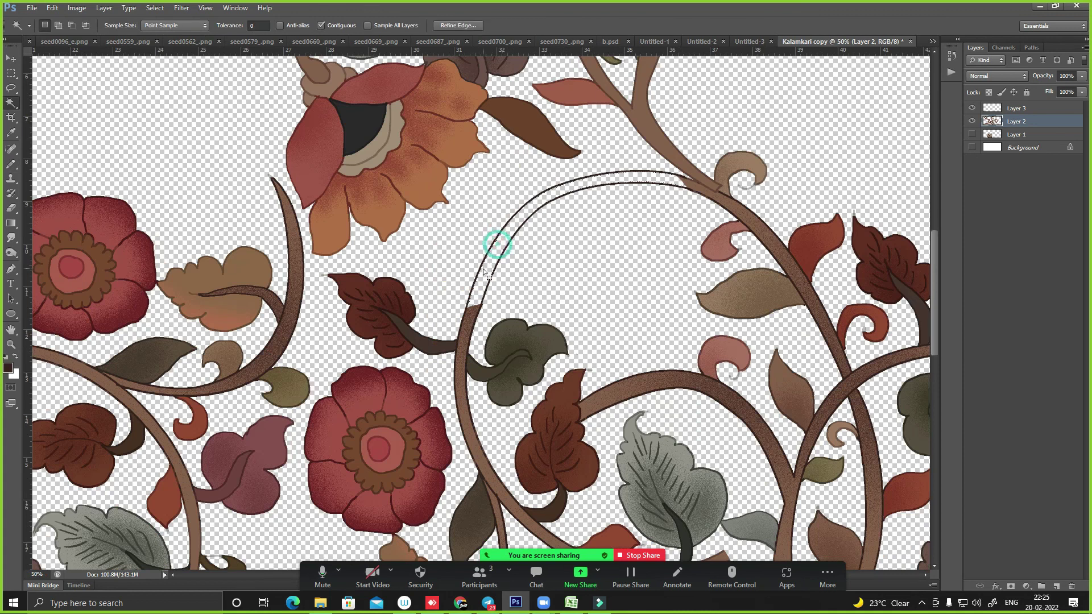
key(i)
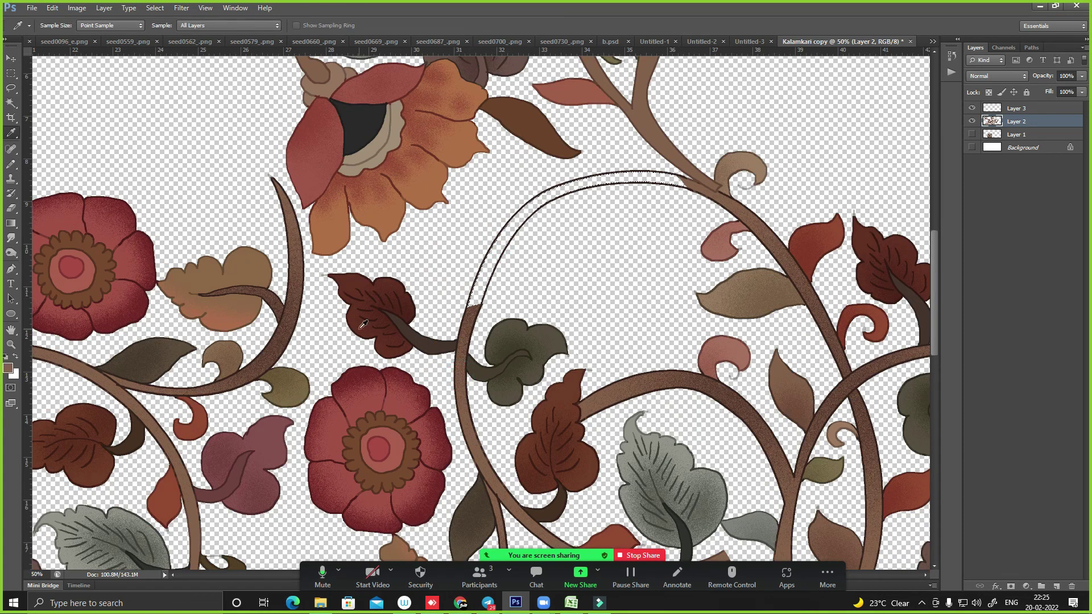
key(ctrl+minus)
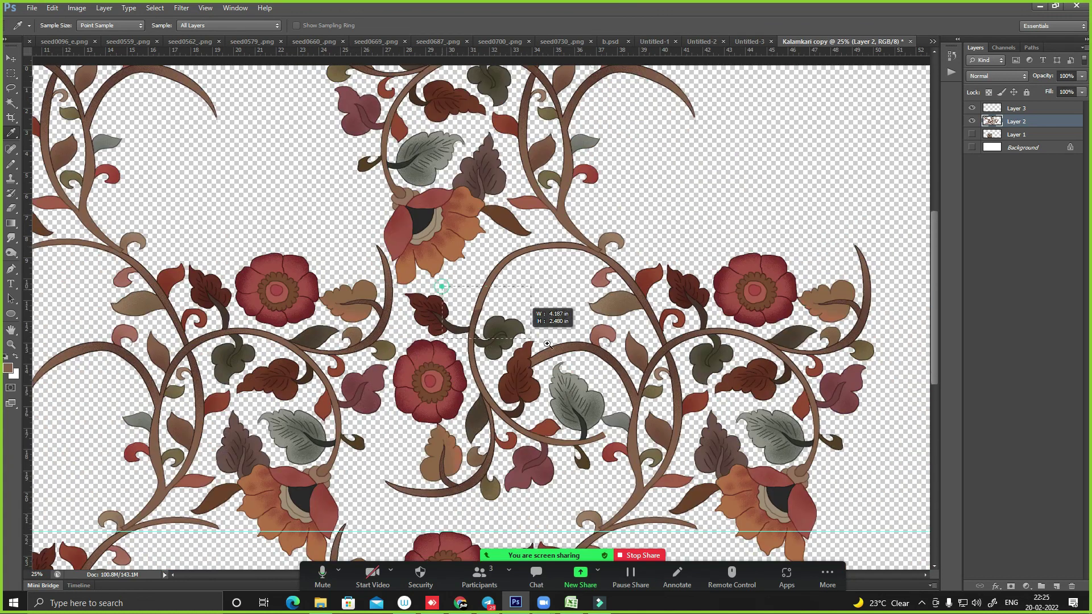
drag(364, 335, 502, 282)
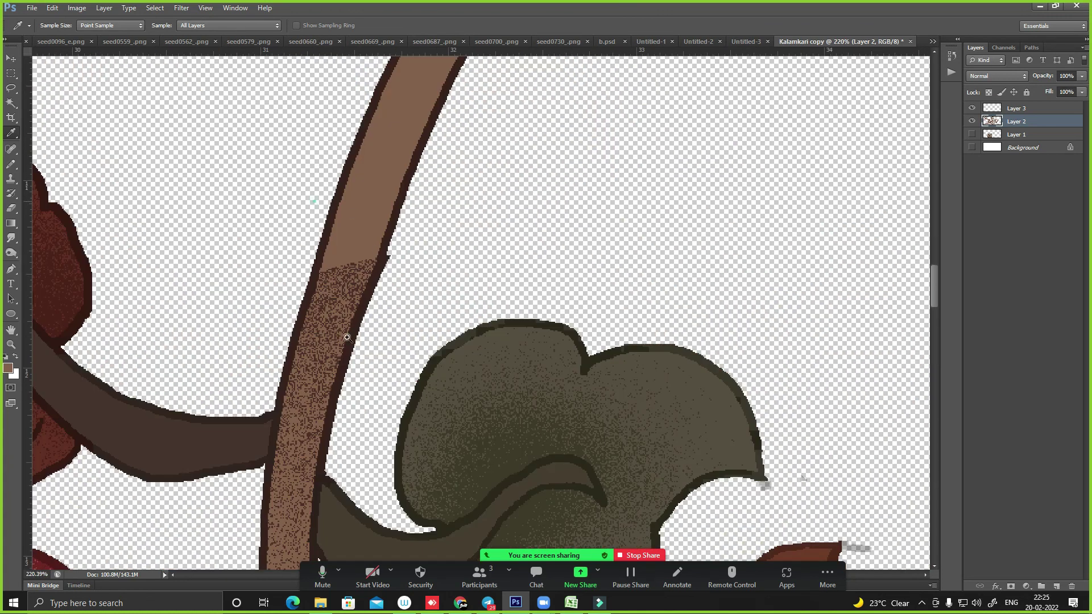
drag(347, 338, 375, 260)
key(ctrl+0)
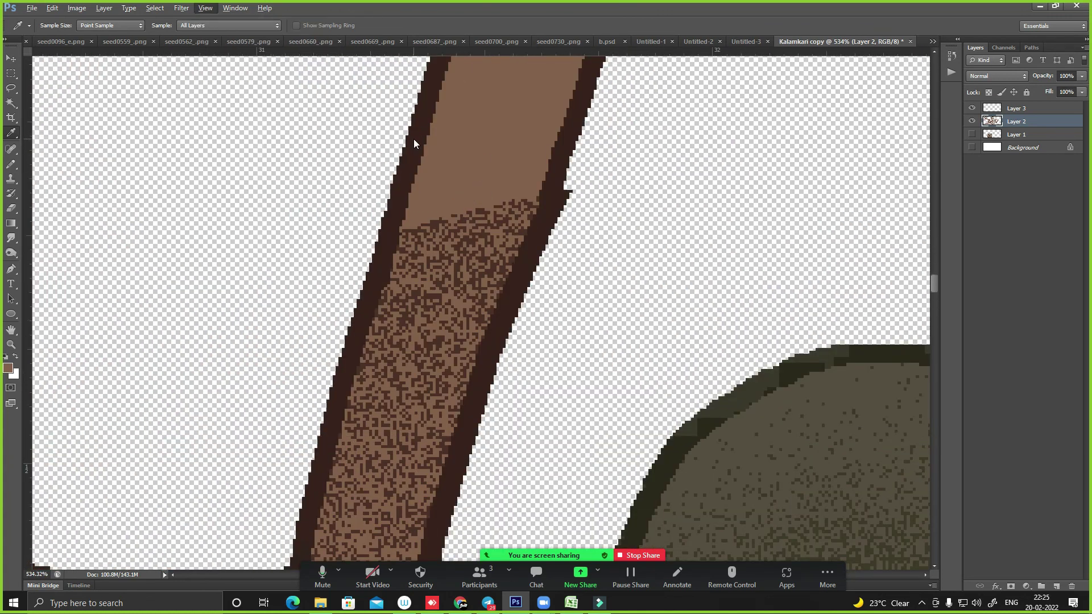
key(ctrl+minus)
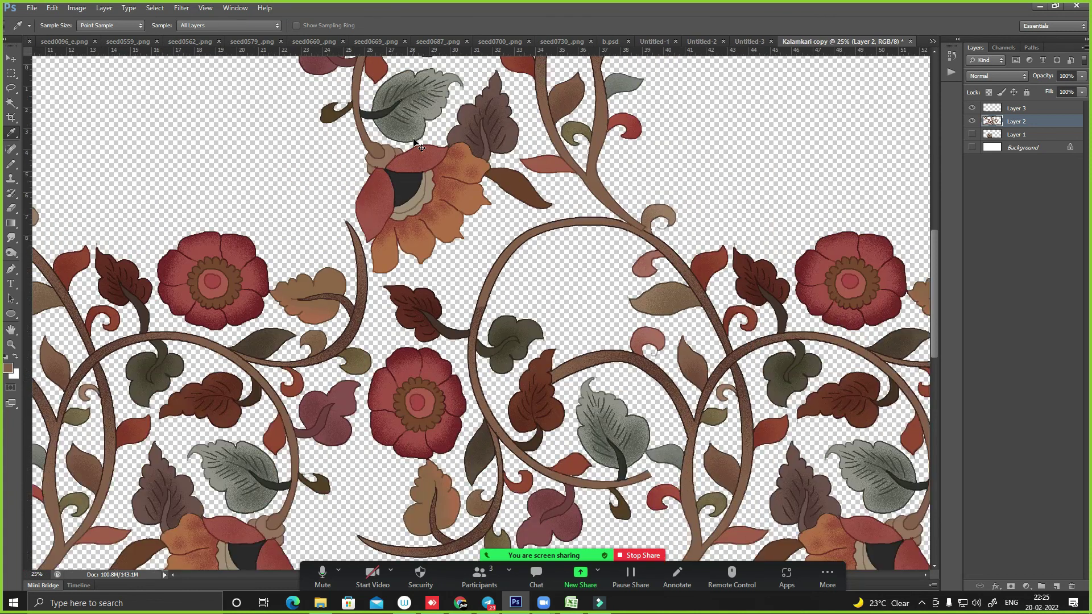
drag(567, 304, 595, 227)
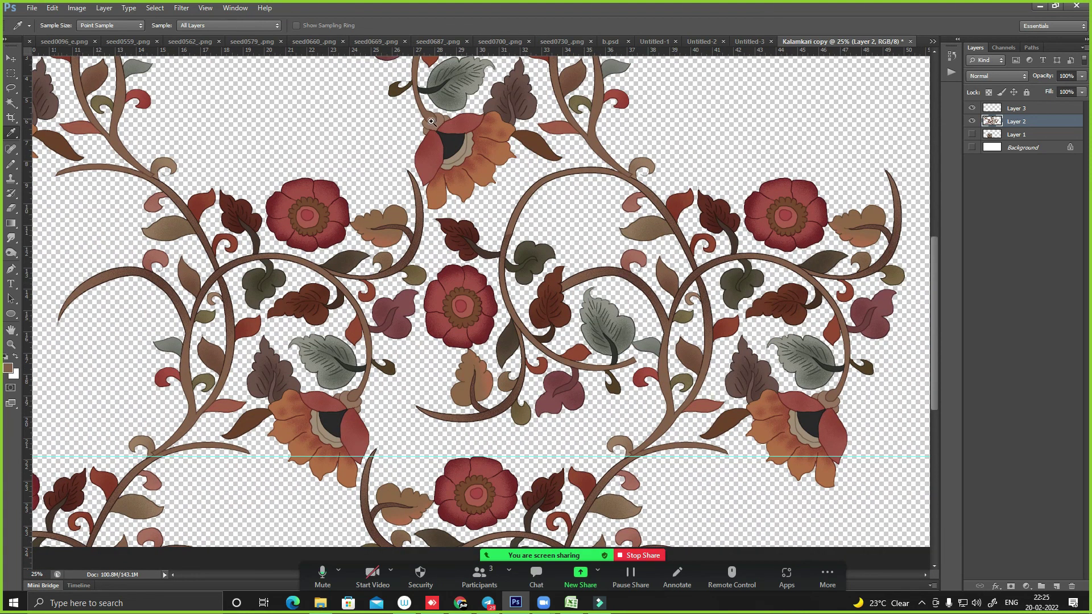
- Lasso the dusky pink leaf and test a dragged copy under the arch, then undo it
drag(432, 122, 468, 260)
key(l)
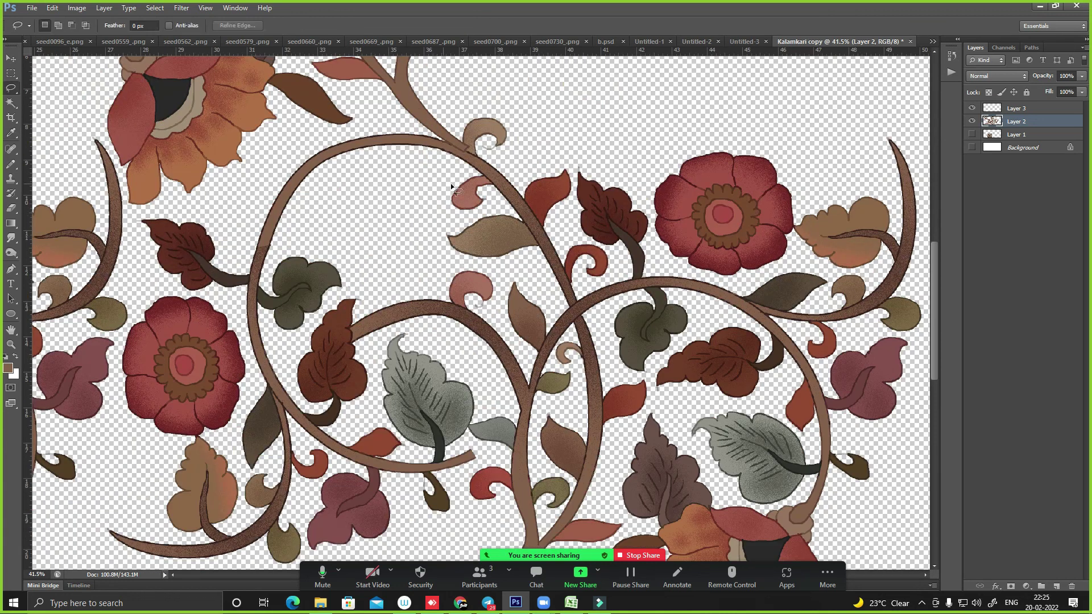
scroll(658, 275, right, 2)
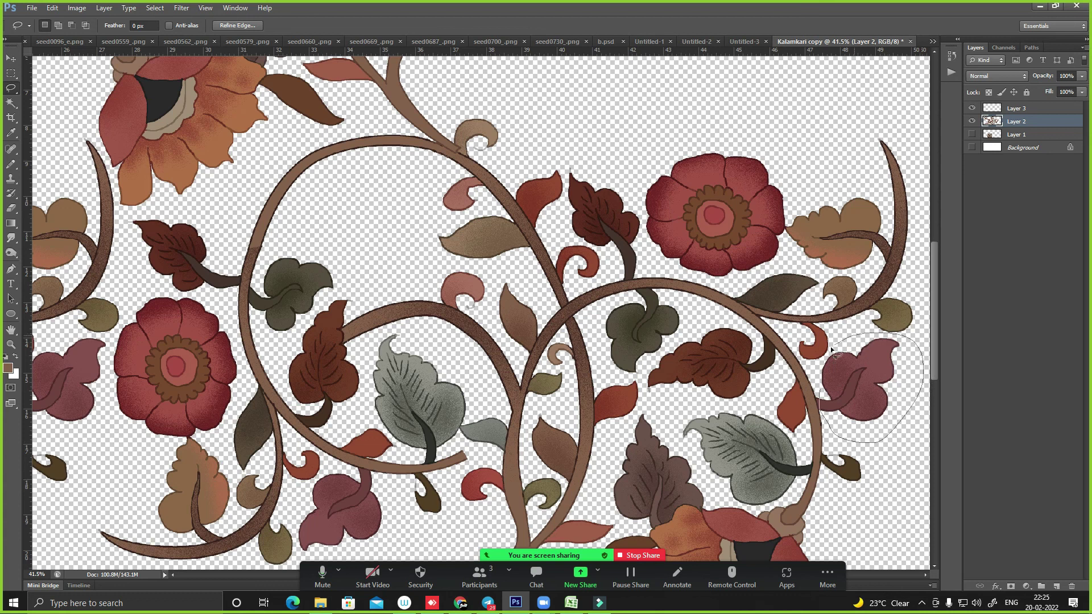
mouse_move(817, 377)
mouse_down()
mouse_move(832, 356)
mouse_move(371, 205)
mouse_up()
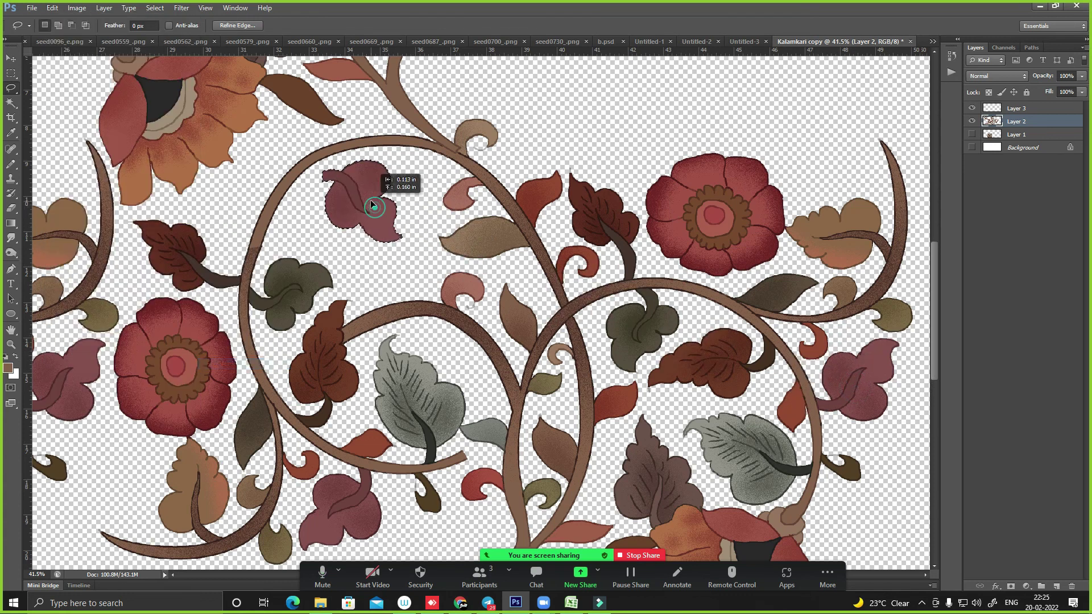
drag(372, 205, 363, 195)
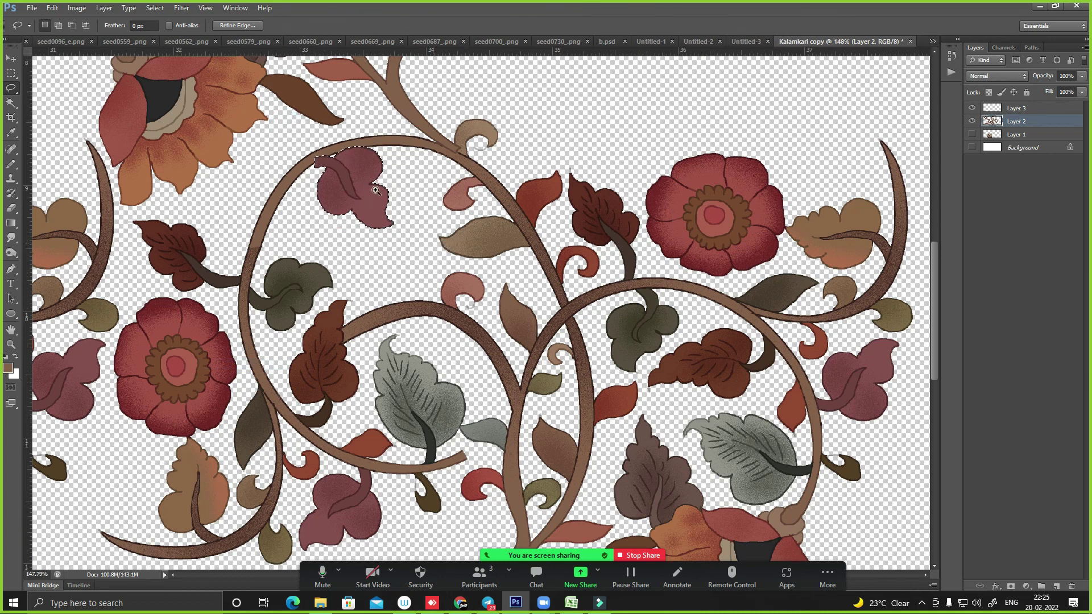
click(376, 191)
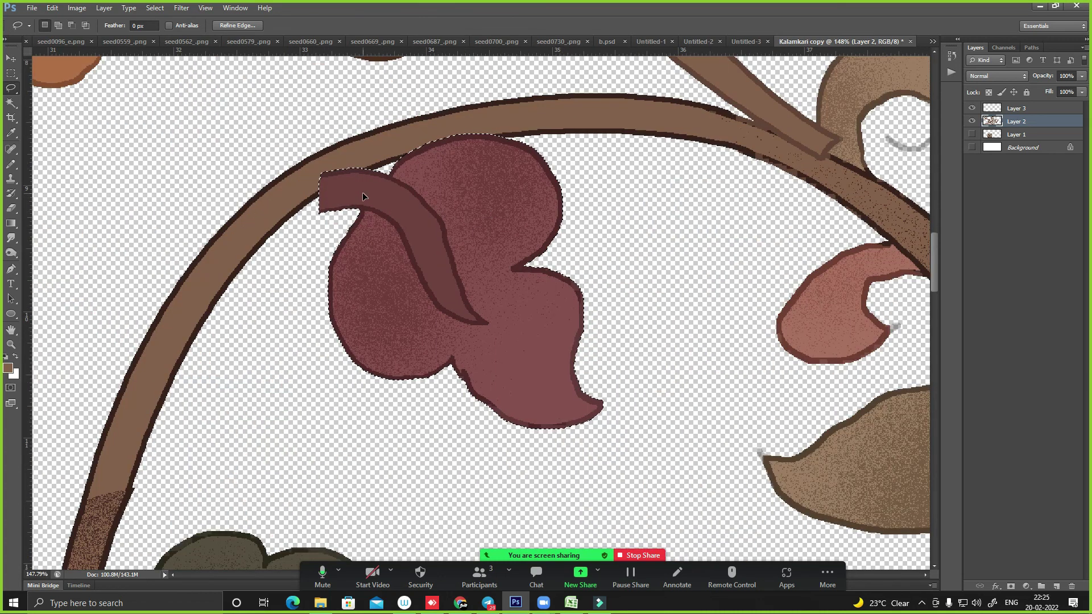
key(ctrl+z)
- Paste a copy of the pink leaf as Layer 4 and move it below Layer 2
key(m)
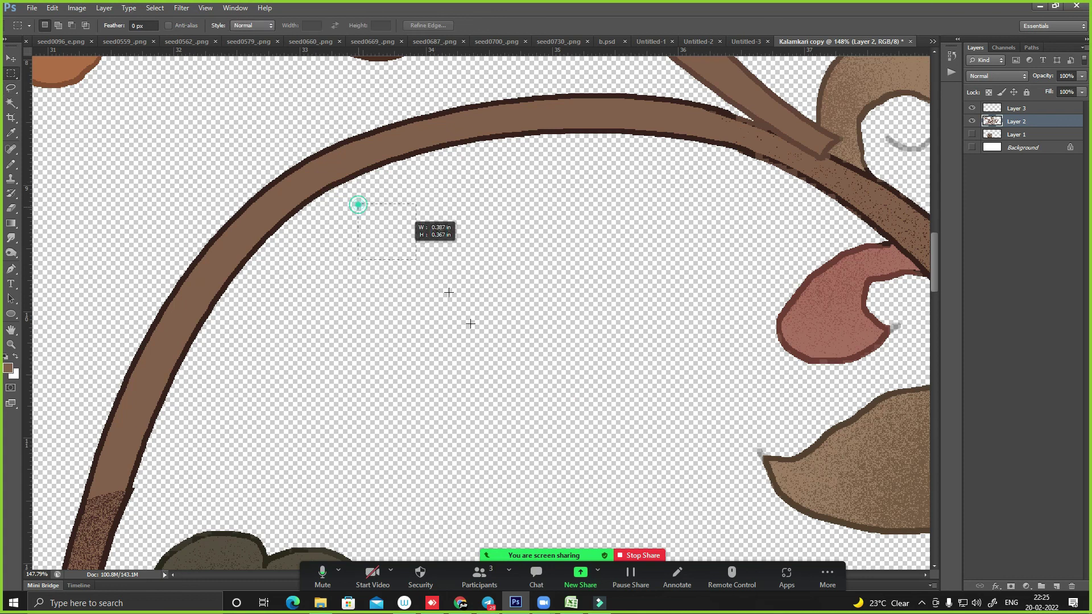
drag(358, 205, 446, 293)
key(ctrl+v)
drag(1006, 121, 1010, 143)
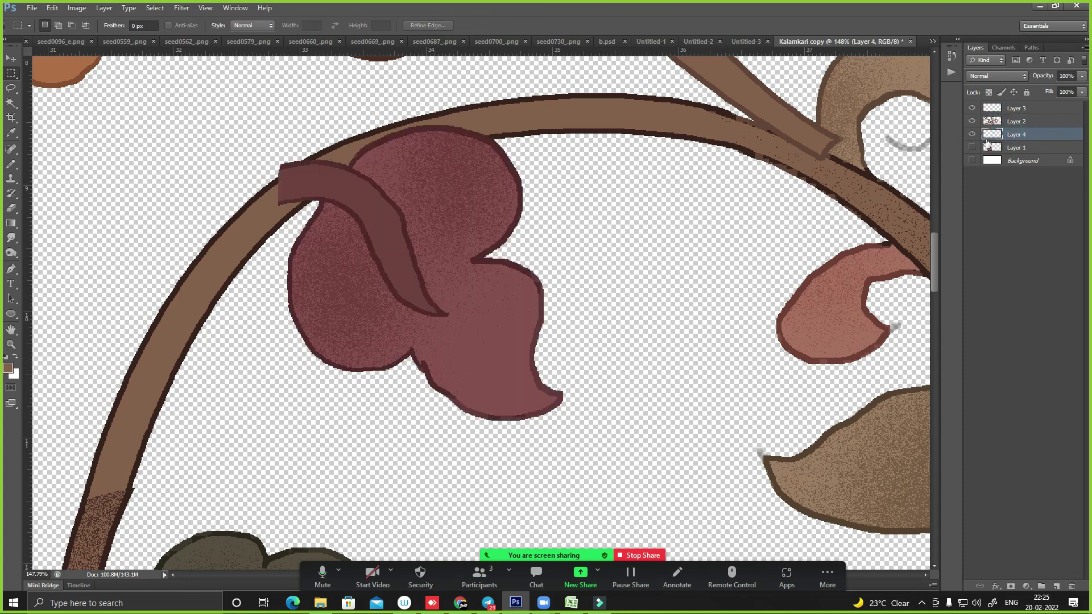
drag(459, 213, 471, 251)
- Rotate the leaf via Edit > Transform and position it hanging under the arching stem
key(alt+e)
key(Return)
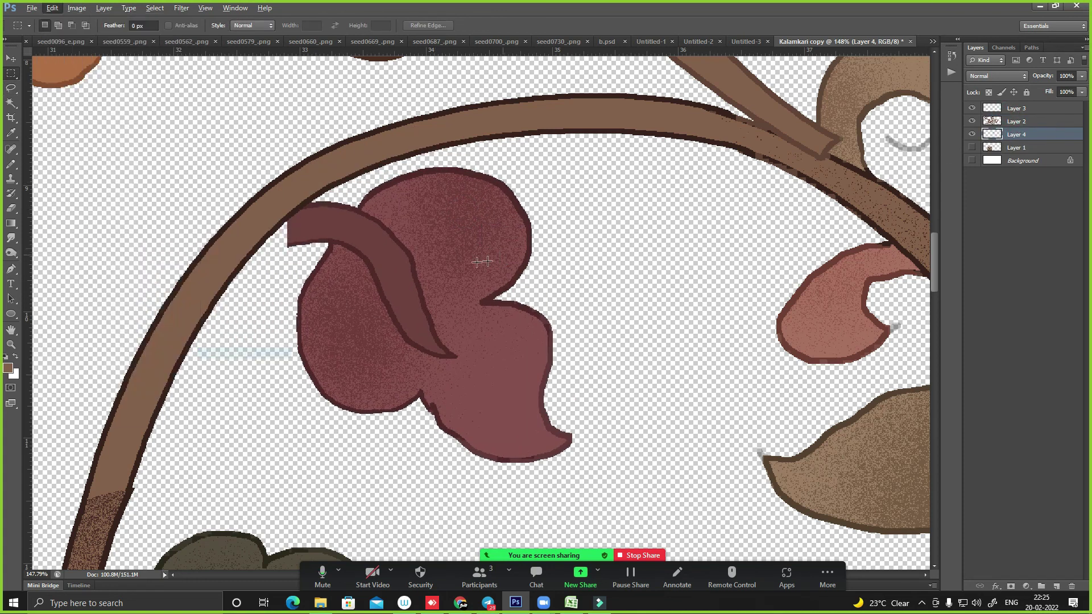
key(alt+e)
key(ctrl+z)
drag(461, 295, 490, 276)
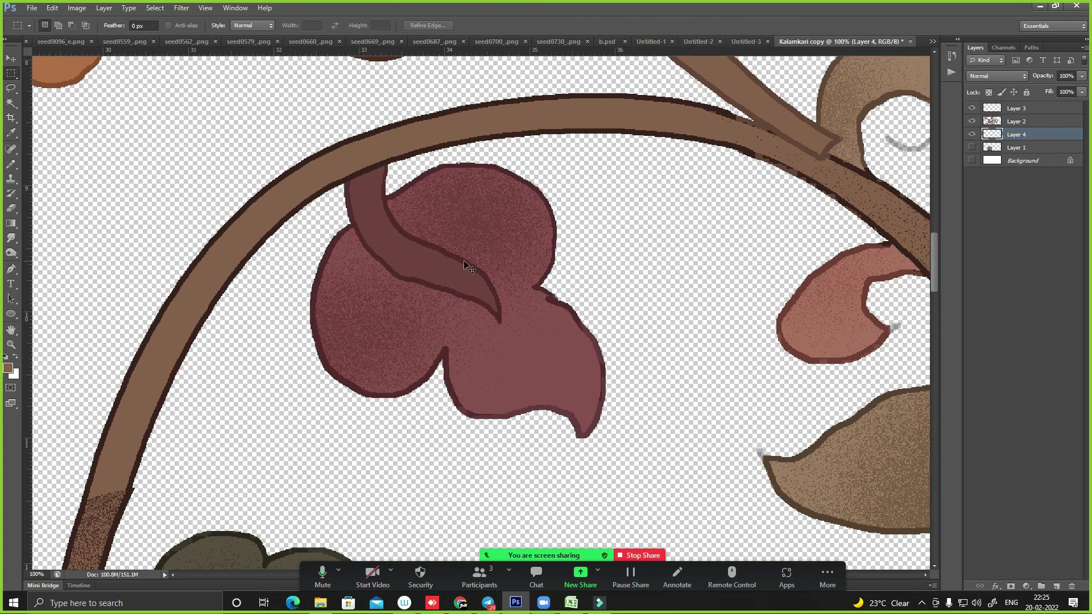
key(ctrl+minus)
drag(429, 296, 417, 295)
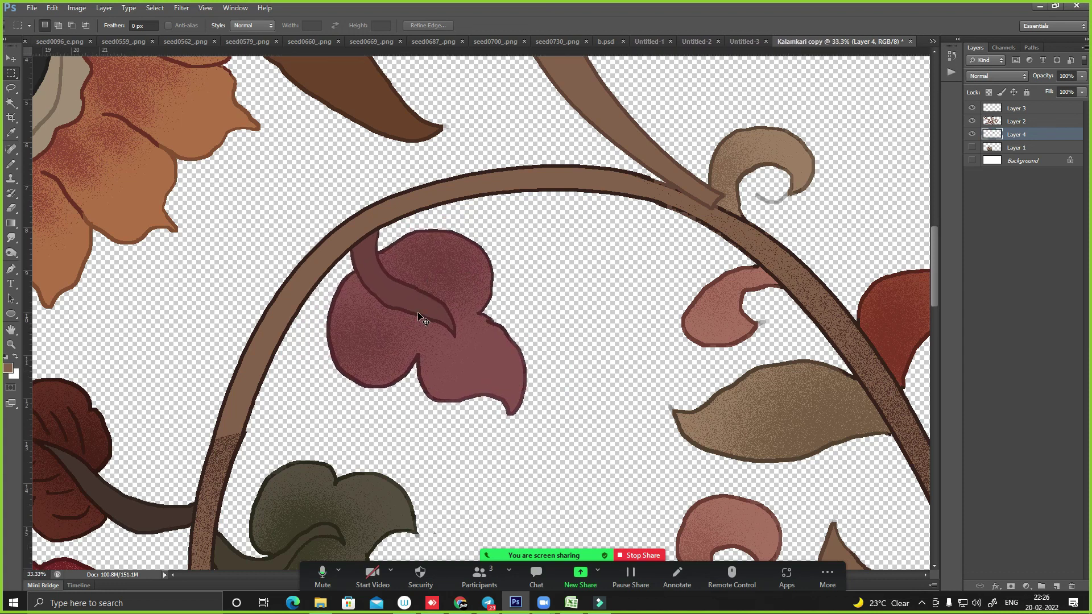
key(ctrl+minus)
key(ctrl+minus)
key(ctrl+minus)
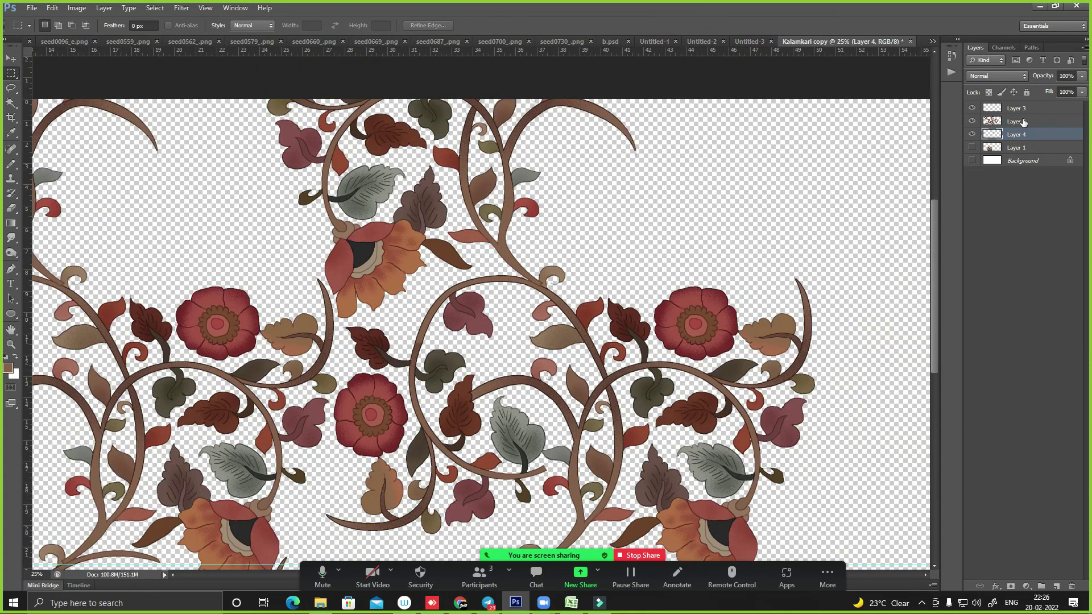
- Starting from Layer 3, merge the leaf, vine and outline layers down into Layer 4
click(1024, 108)
key(Delete)
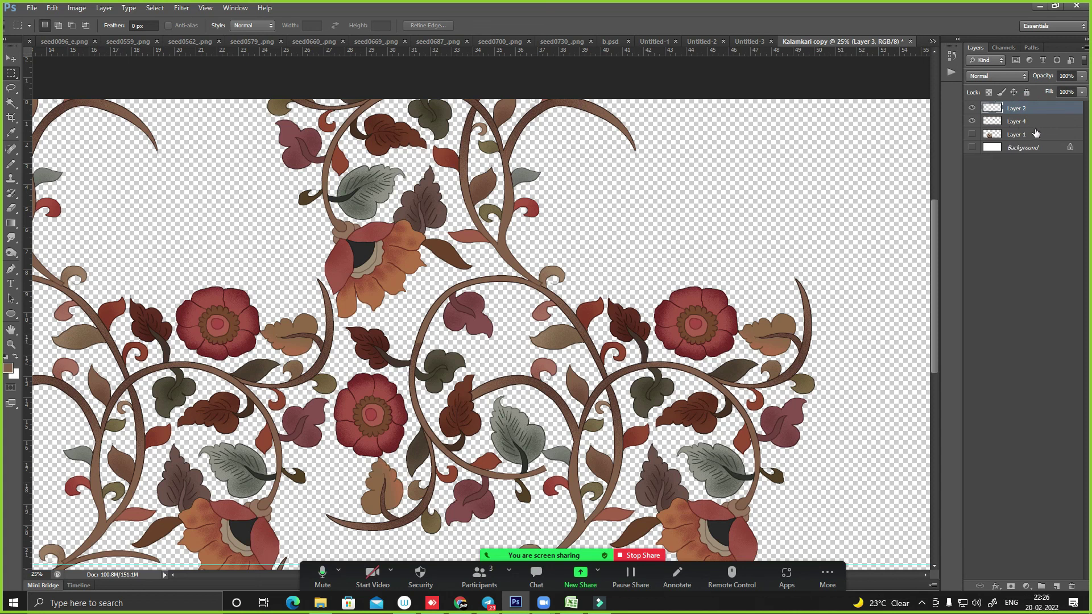
key(Delete)
key(ctrl+minus)
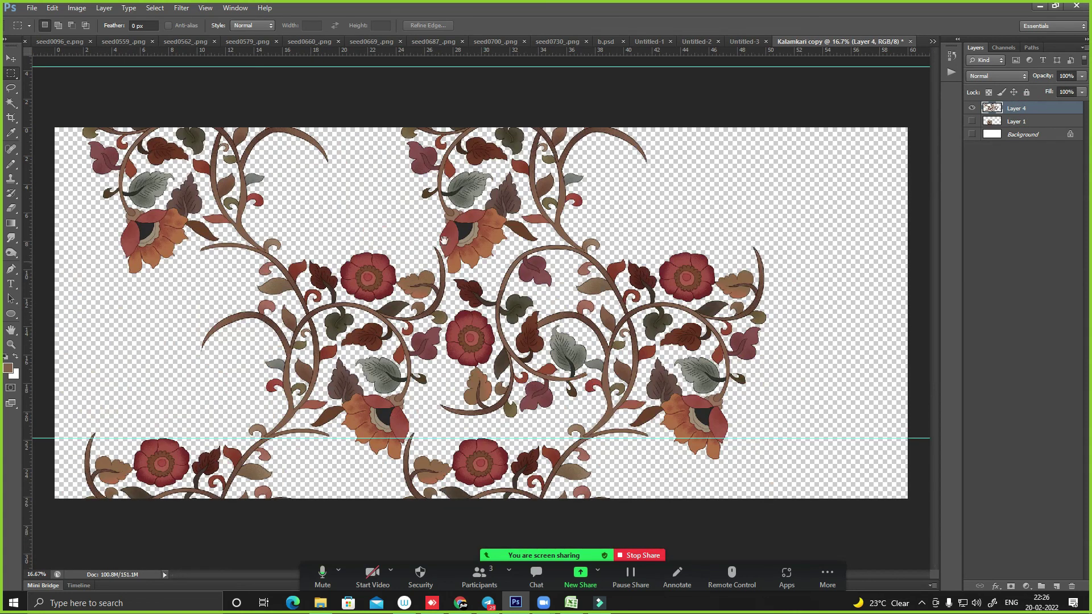
scroll(588, 326, up, 5)
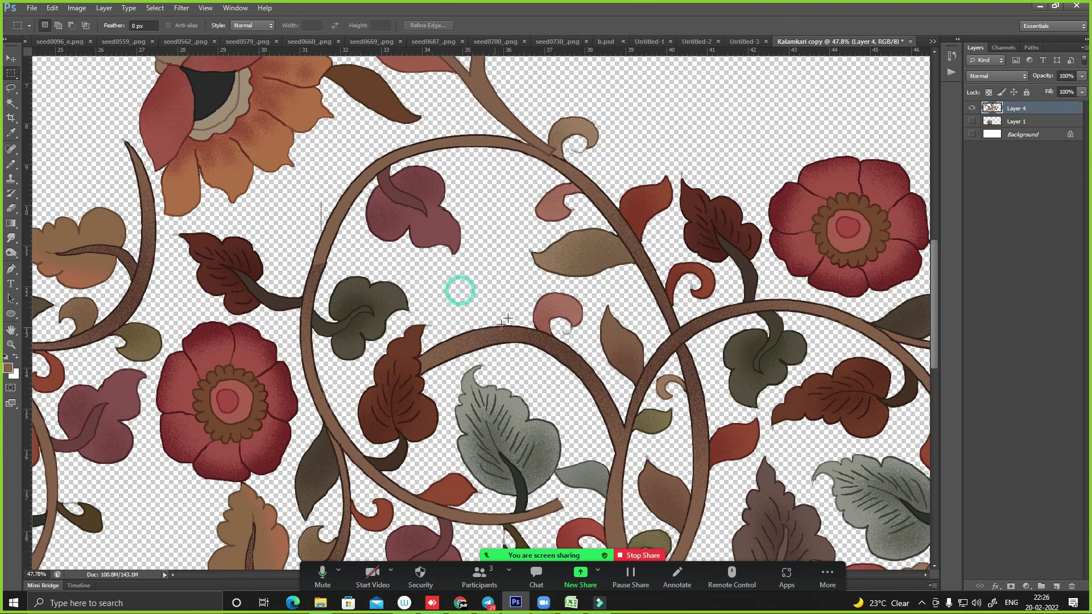
- Lasso the small olive leaf, copy it to its own layer, and place that layer below Layer 4
drag(516, 194, 481, 158)
key(l)
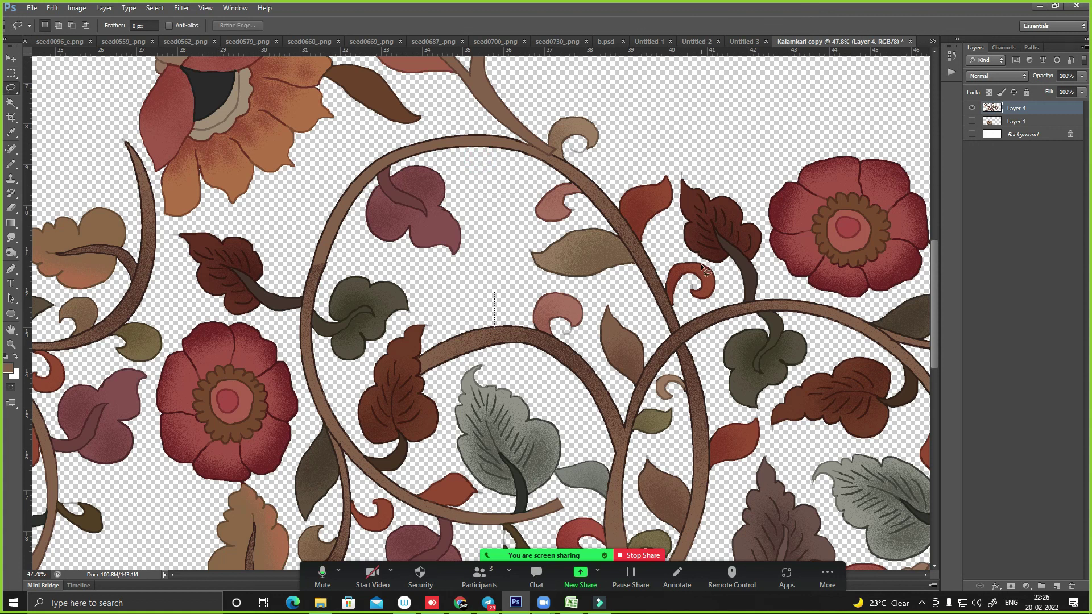
drag(758, 389, 628, 284)
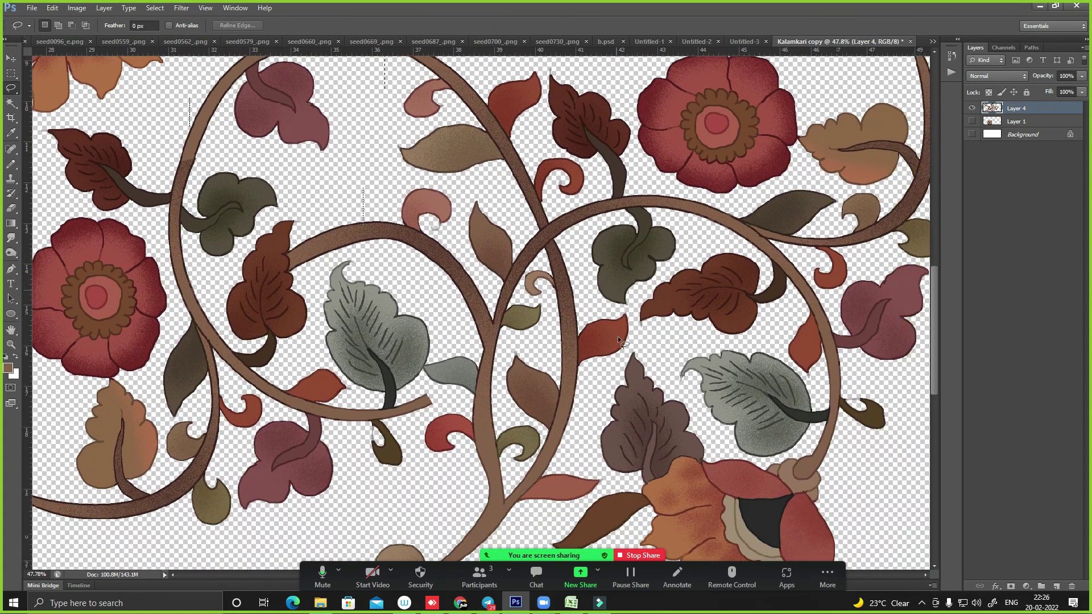
drag(722, 421, 621, 339)
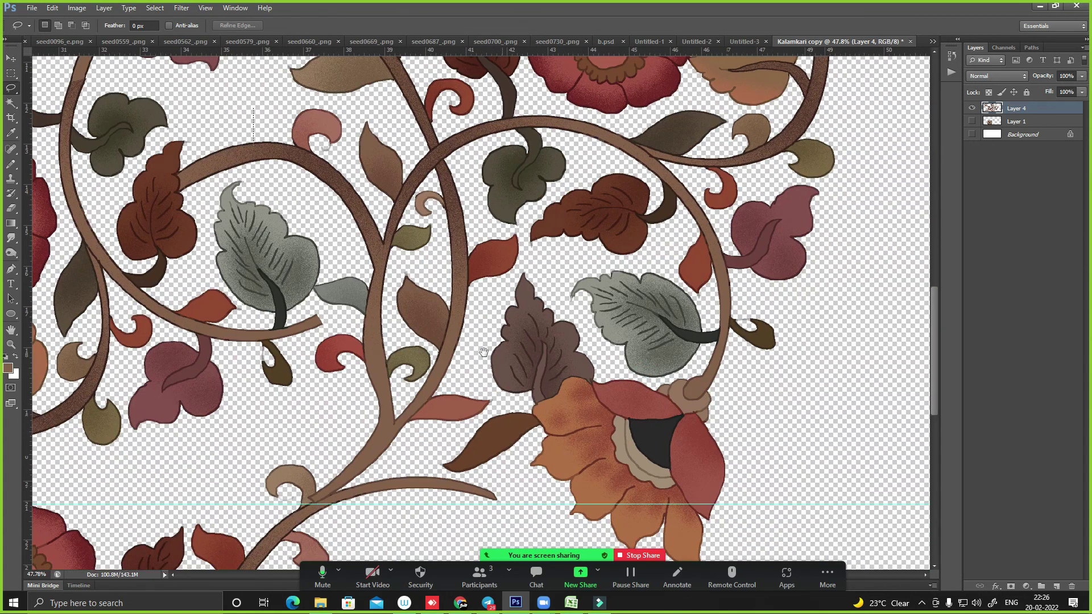
drag(293, 353, 457, 371)
drag(266, 411, 257, 474)
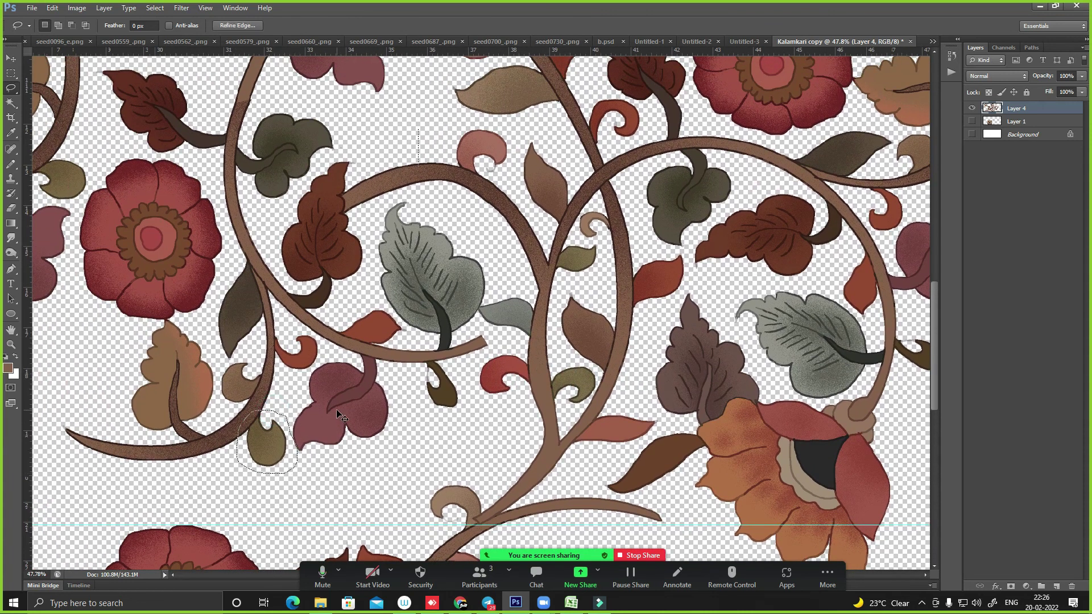
key(ctrl+j)
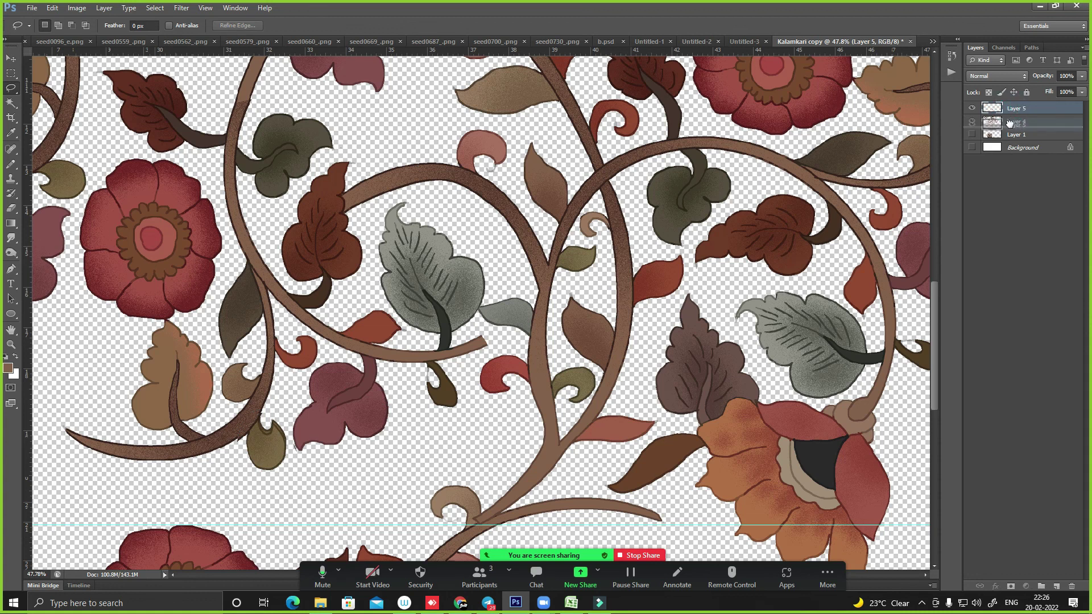
drag(1010, 110, 1013, 128)
- Move the olive leaf onto the upper stem and rotate it to lie along the stem
drag(258, 450, 445, 287)
key(ctrl+t)
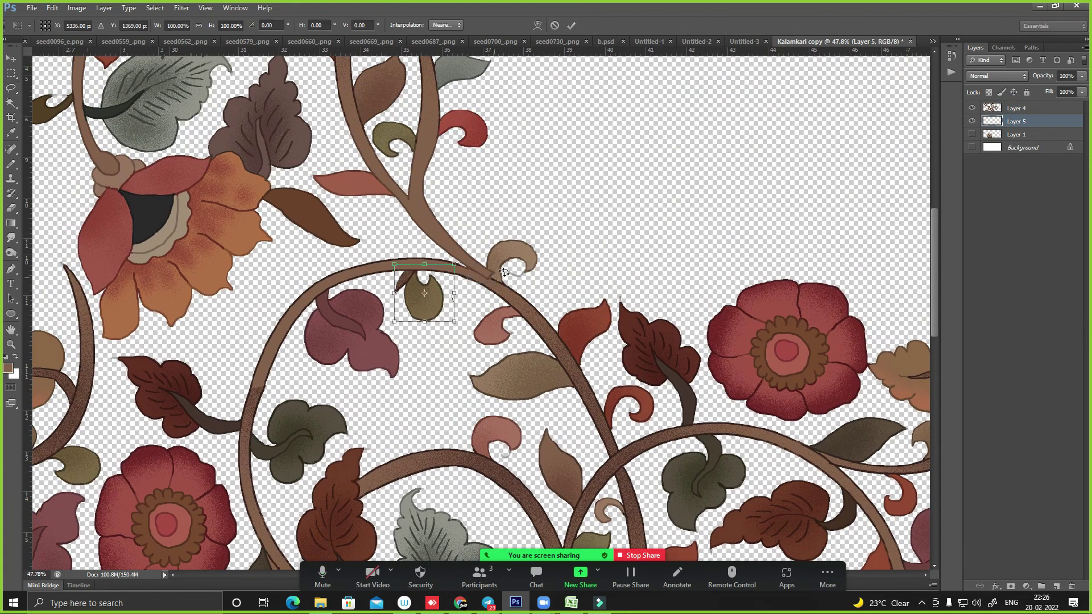
key(Return)
key(l)
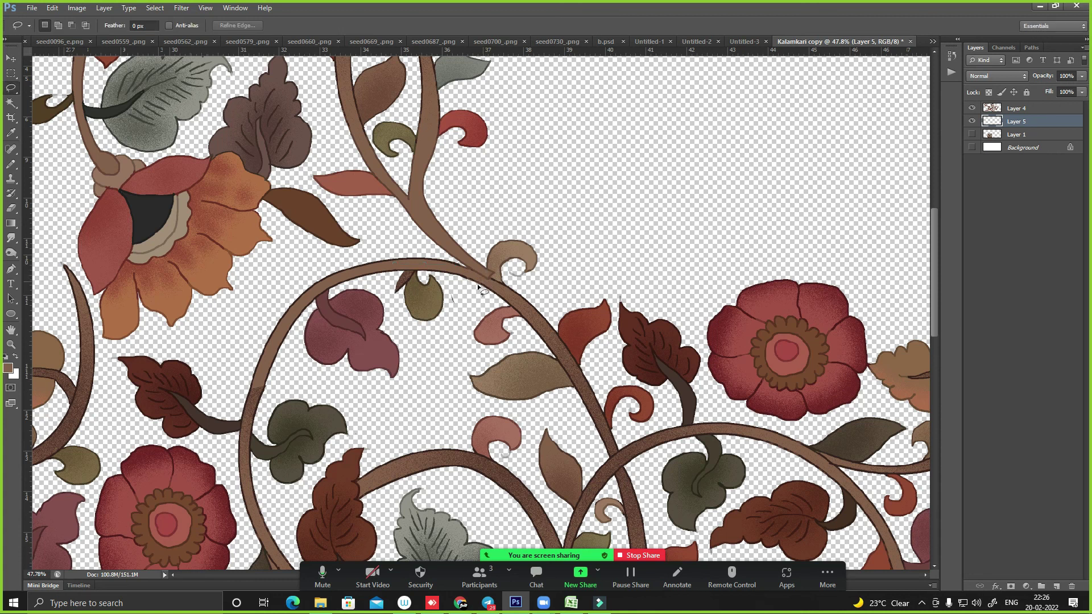
key(ctrl+alt+z)
key(ctrl+alt+z)
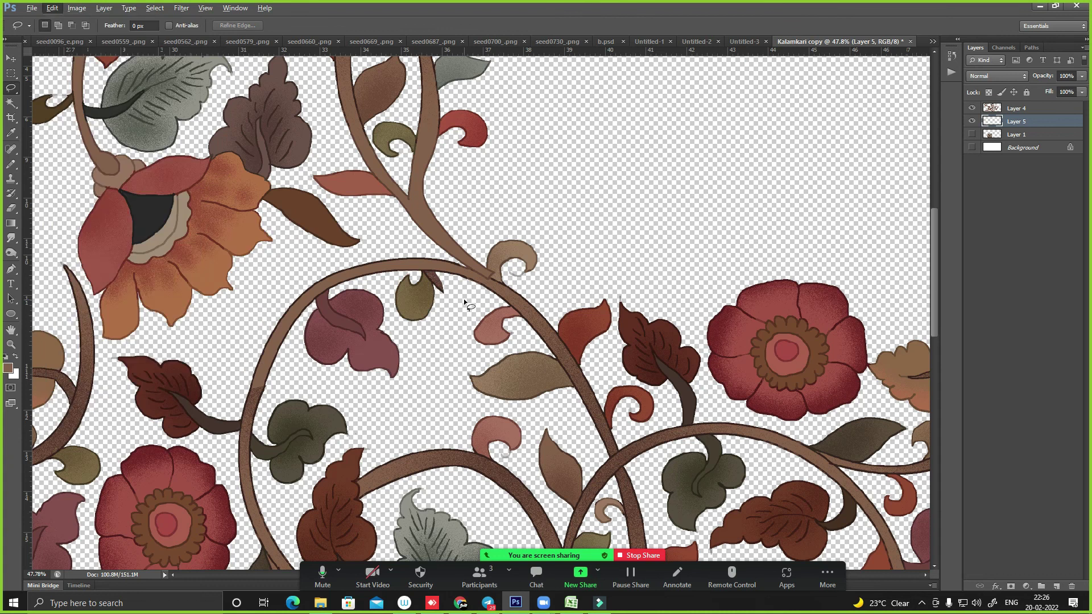
key(ctrl+shift+z)
key(ctrl+alt+z)
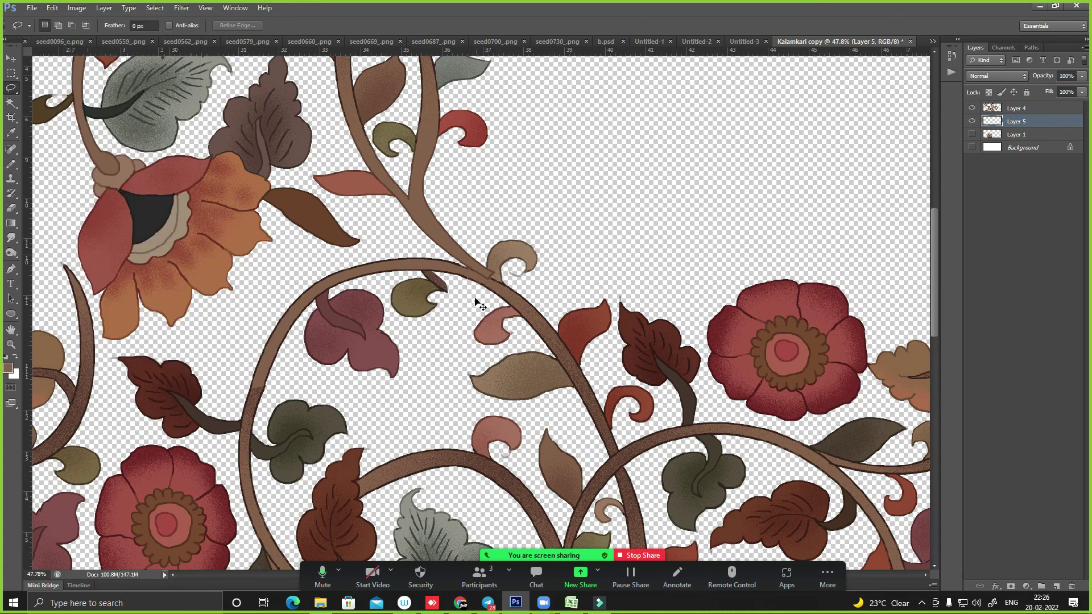
key(ctrl+t)
mouse_move(483, 298)
mouse_down()
mouse_move(500, 251)
mouse_move(462, 284)
mouse_move(465, 263)
mouse_move(426, 285)
mouse_up()
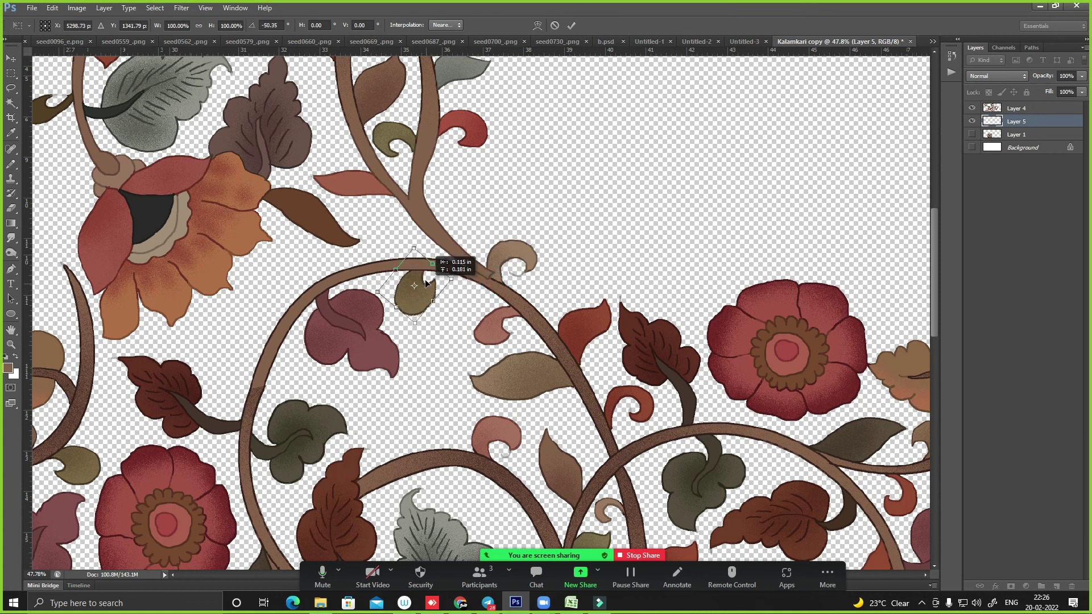
key(Return)
key(l)
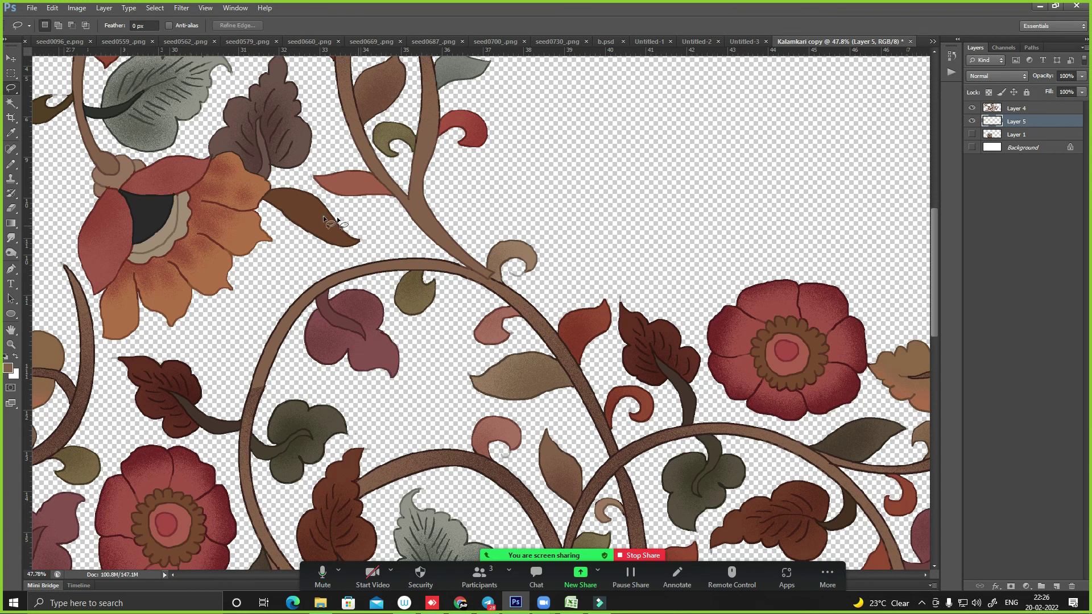
- Add leaf copies to the lower gap (enlarged, rotated) and the left gap (rotated, shrunk)
drag(376, 319, 376, 322)
drag(428, 293, 427, 418)
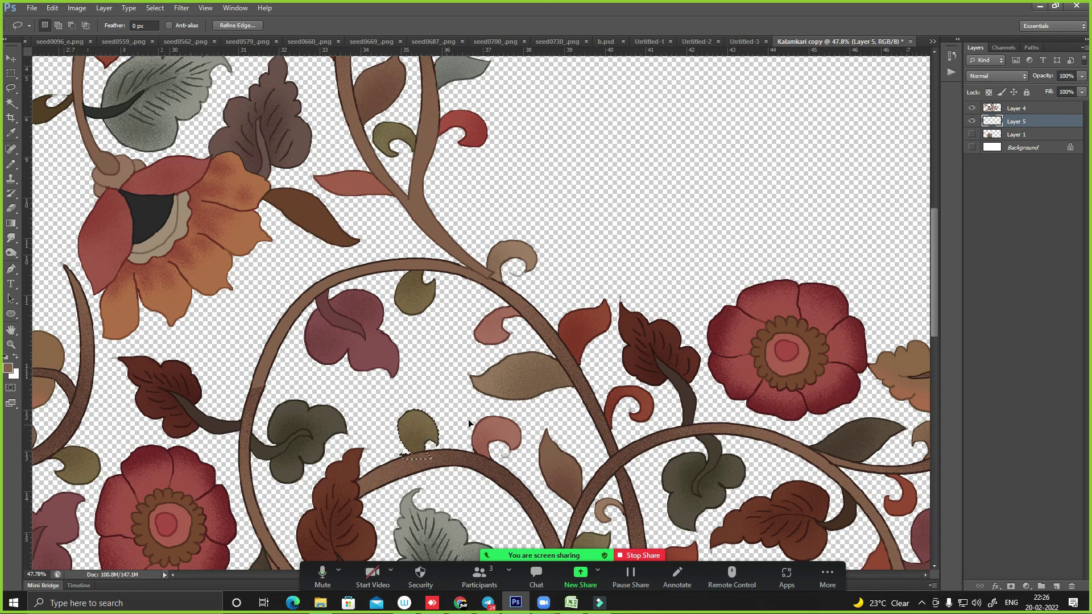
key(ctrl+t)
mouse_move(437, 408)
mouse_down()
mouse_move(444, 392)
mouse_move(393, 398)
mouse_move(226, 315)
mouse_move(278, 273)
mouse_up()
key(Return)
key(ctrl+t)
drag(262, 332, 263, 340)
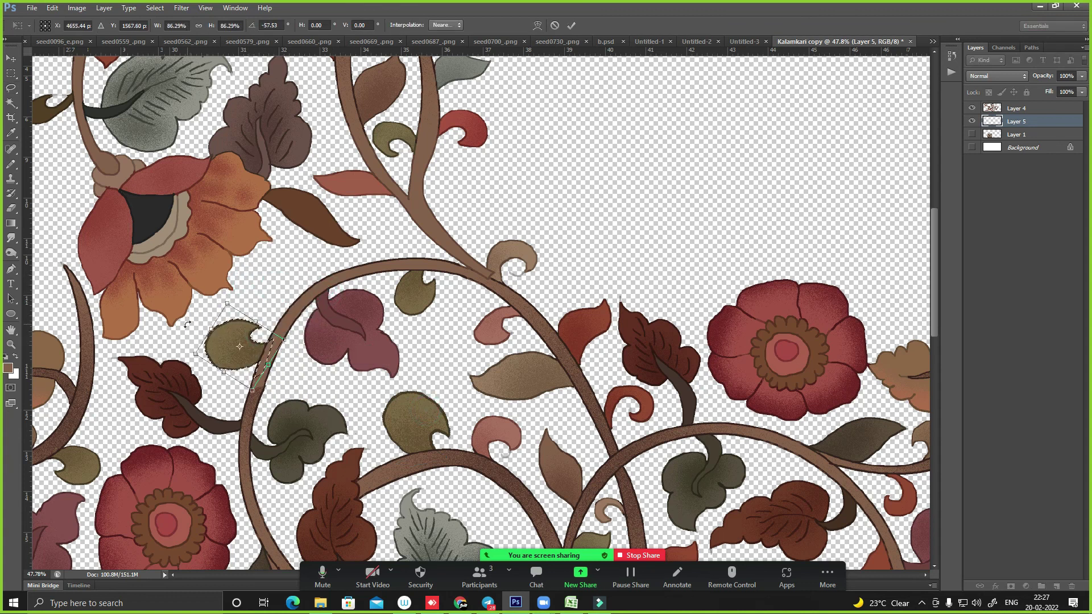
key(Return)
key(ctrl+d)
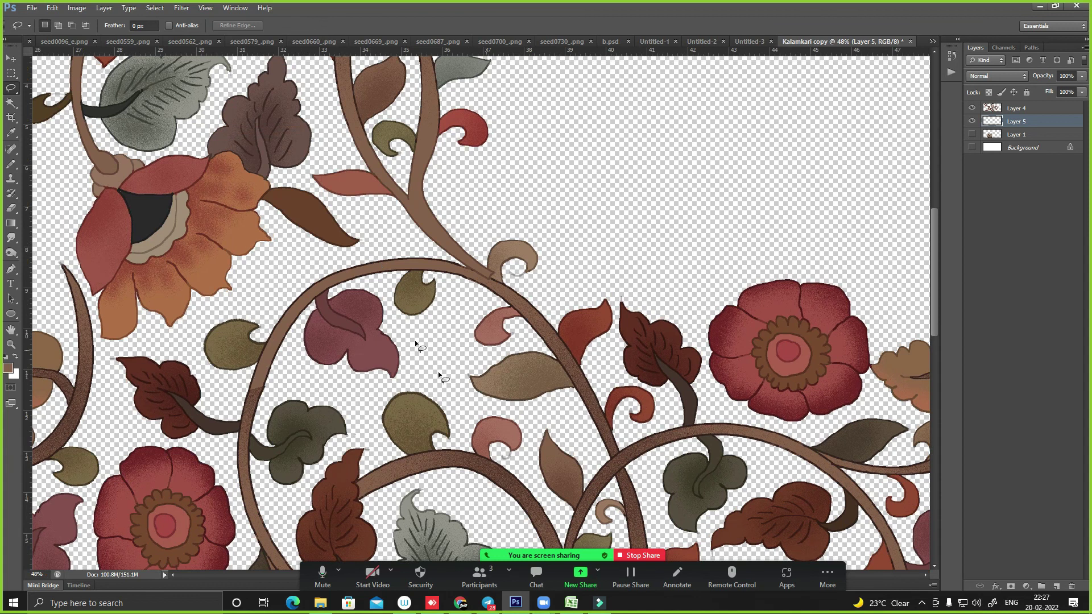
click(1019, 112)
- Merge the olive leaf layer down into the pattern layer
key(ctrl+e)
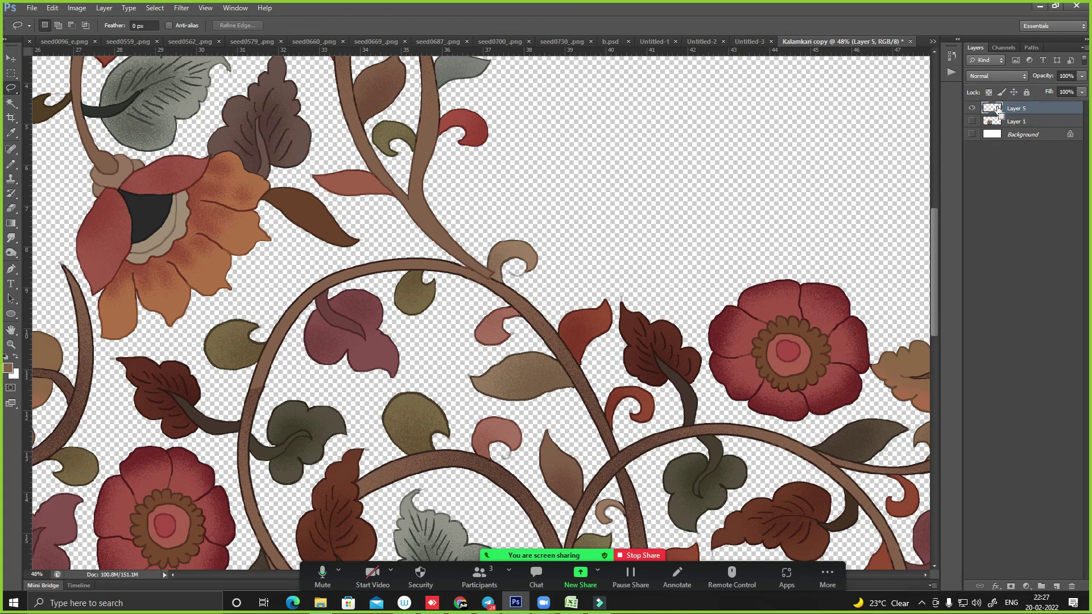
key(ctrl+minus)
key(ctrl+minus)
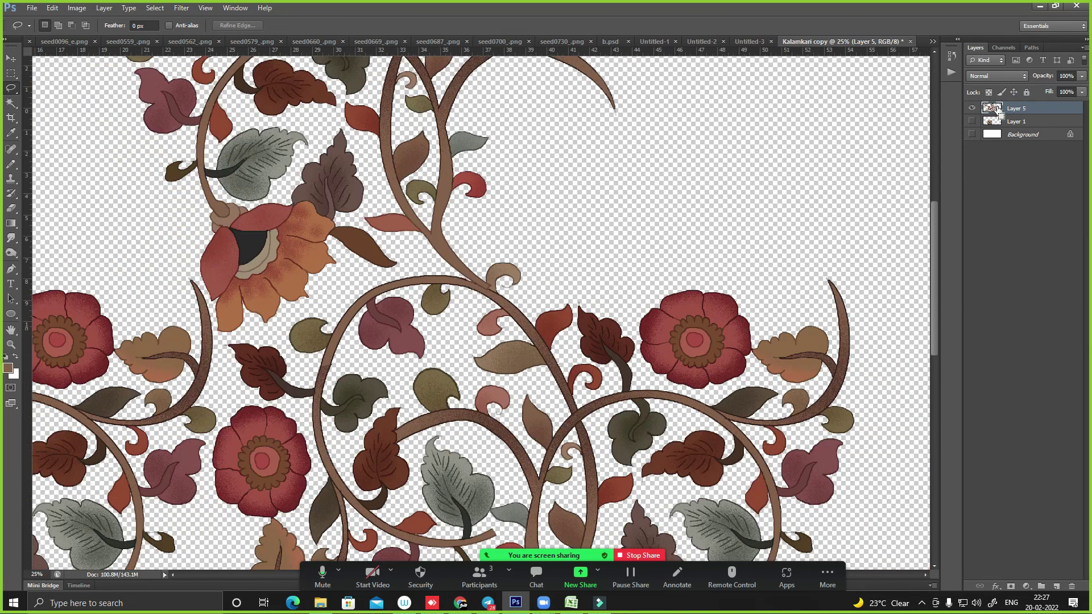
key(ctrl+minus)
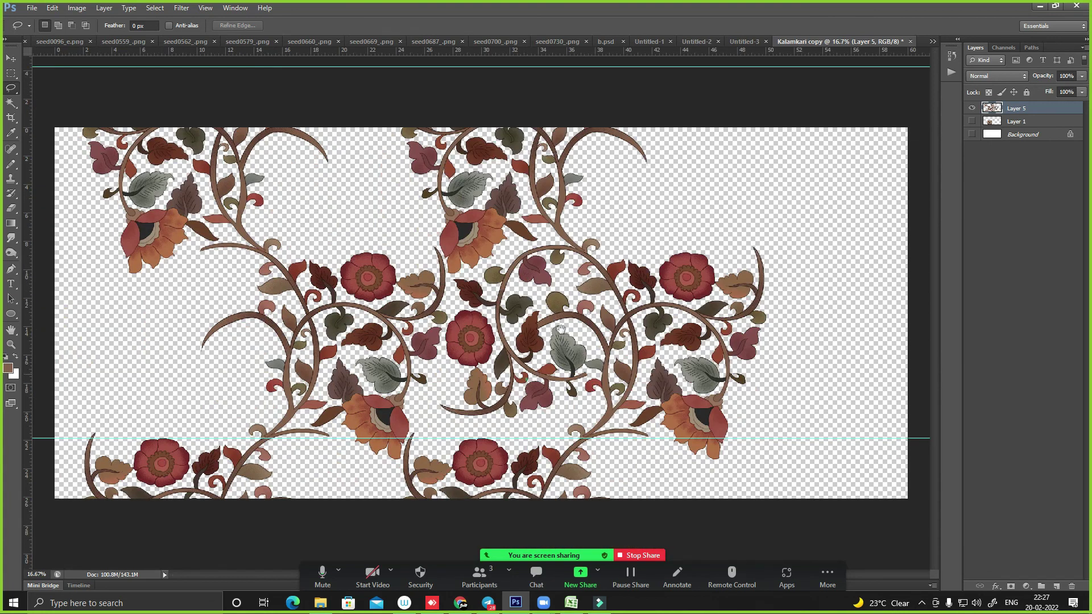
scroll(438, 472, up, 3)
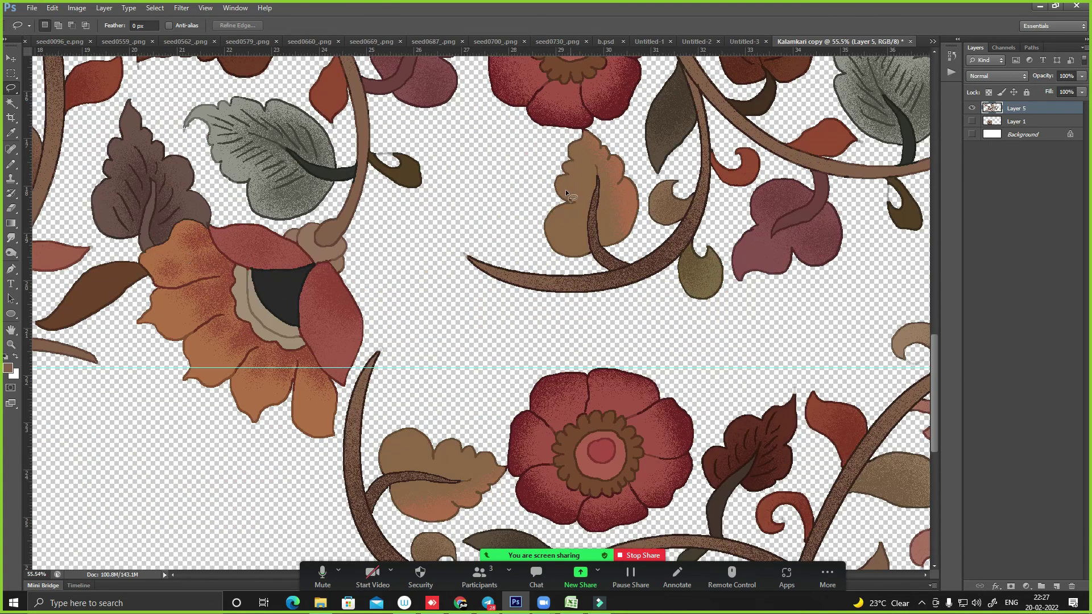
scroll(455, 210, up, 3)
- Select the dark brown leaf and move it onto the bare curling stem tip
mouse_move(483, 309)
mouse_down()
mouse_move(373, 336)
mouse_move(494, 347)
mouse_up()
scroll(341, 352, down, 3)
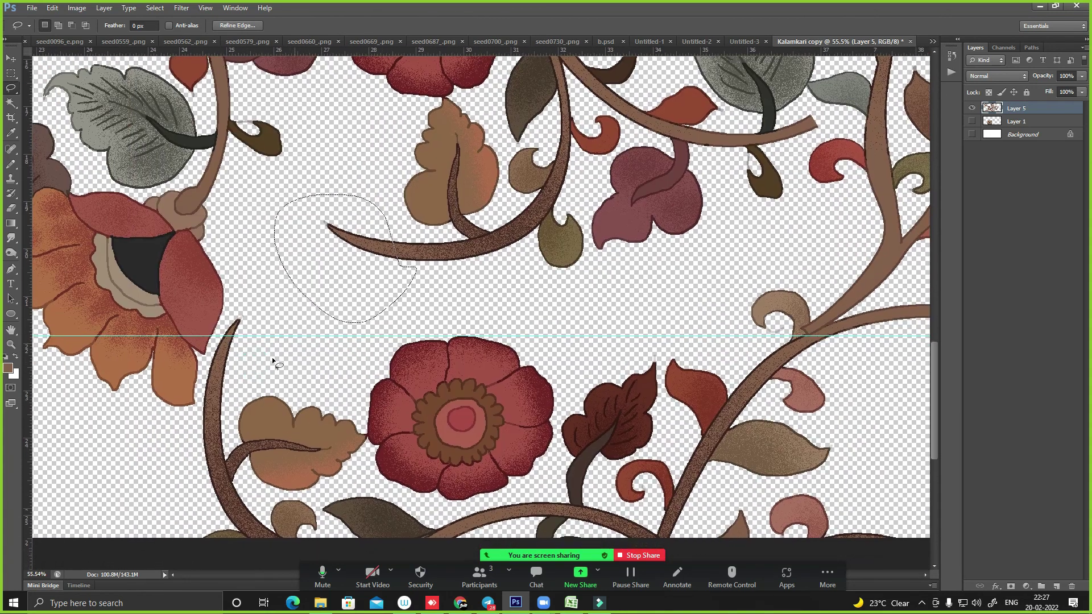
drag(800, 275, 567, 318)
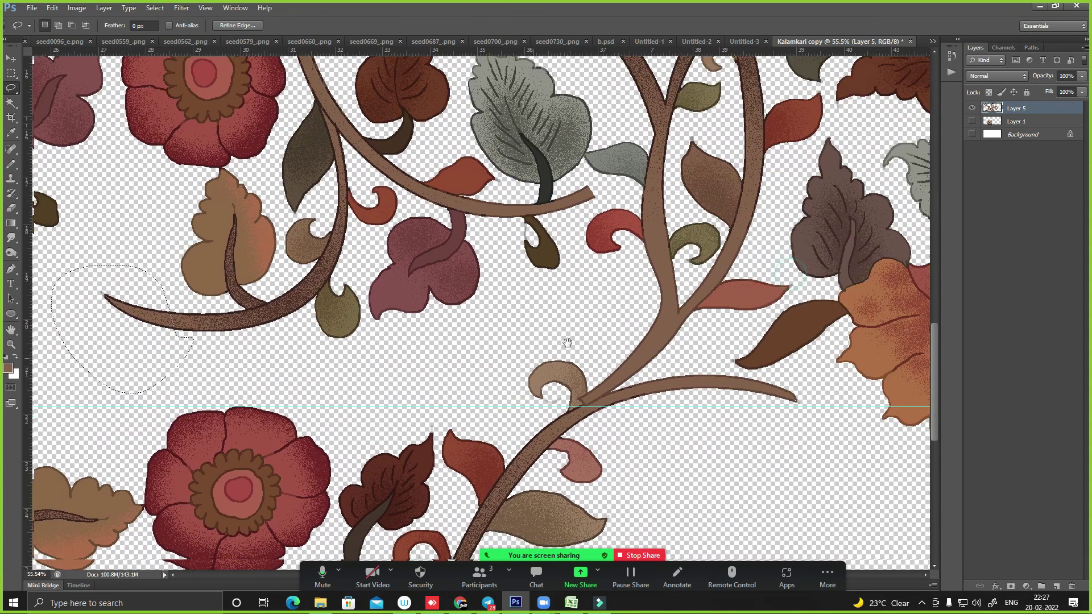
drag(583, 388, 510, 308)
key(ctrl+minus)
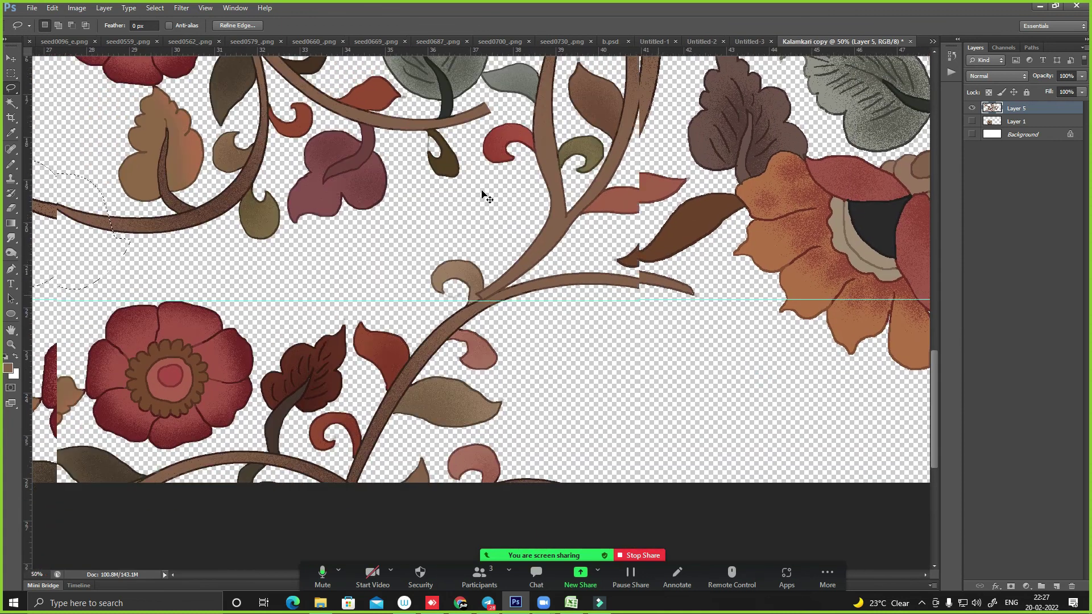
scroll(790, 196, up, 4)
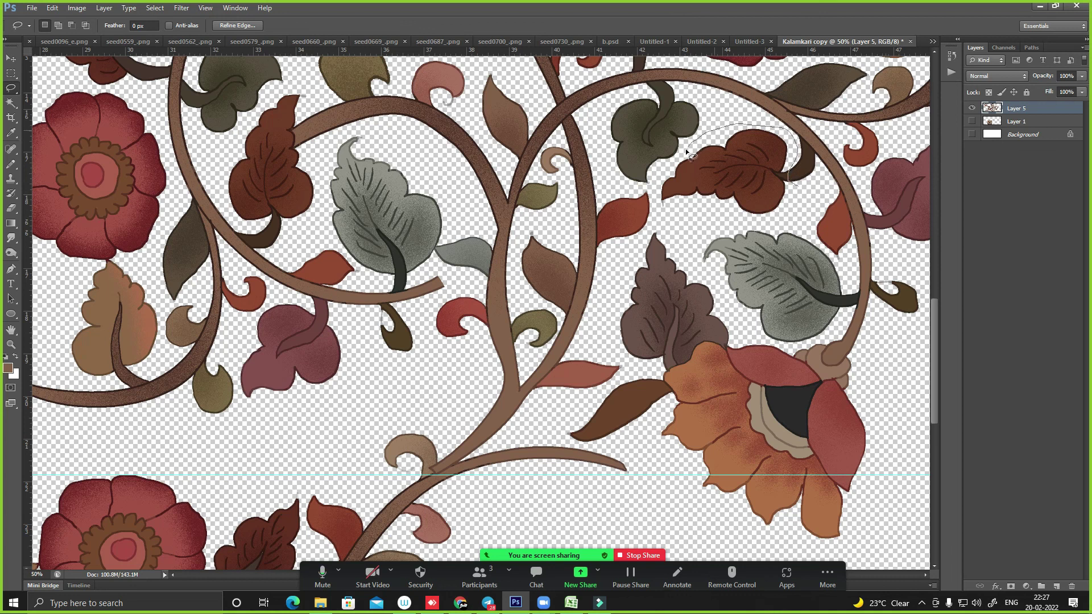
drag(800, 212, 341, 296)
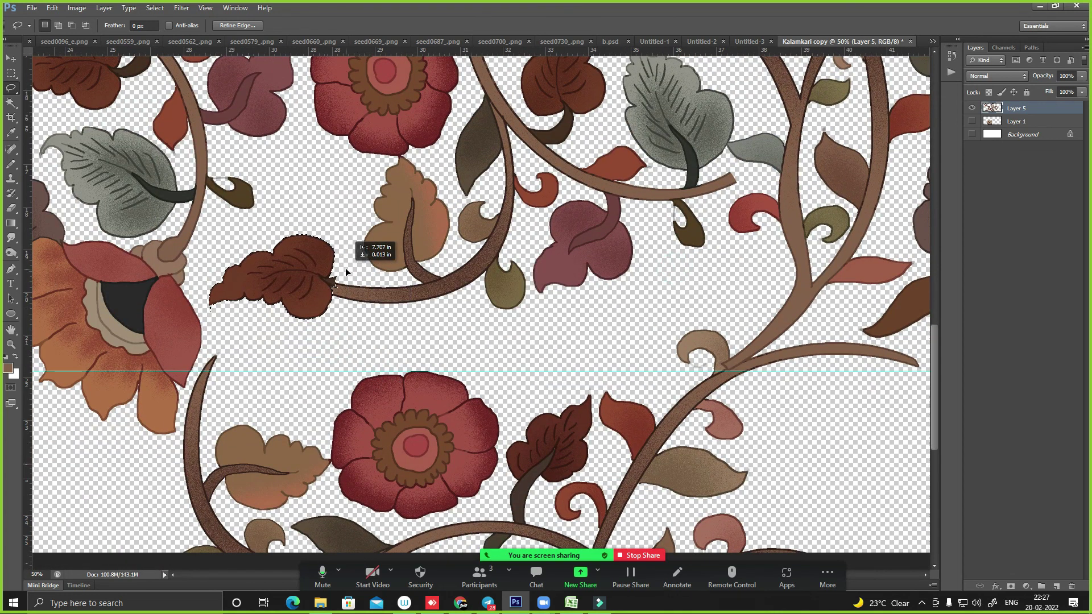
- Delete the stray dark blob and leftover outline fragments at the leaf–stem joint
key(w)
scroll(307, 293, up, 5)
click(446, 307)
key(Delete)
key(l)
scroll(457, 266, up, 3)
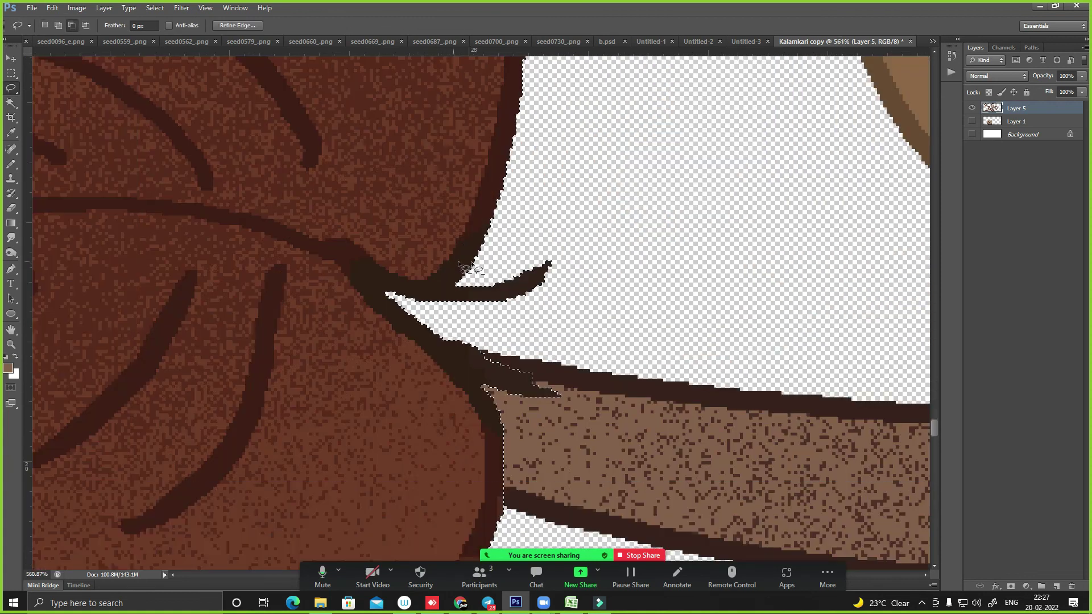
drag(484, 264, 449, 347)
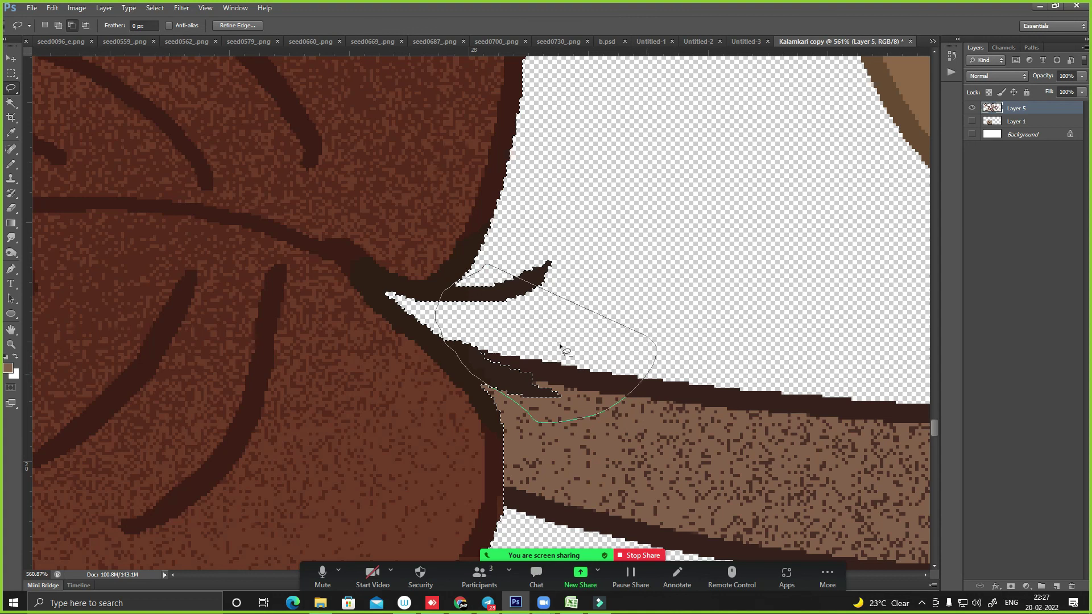
key(Delete)
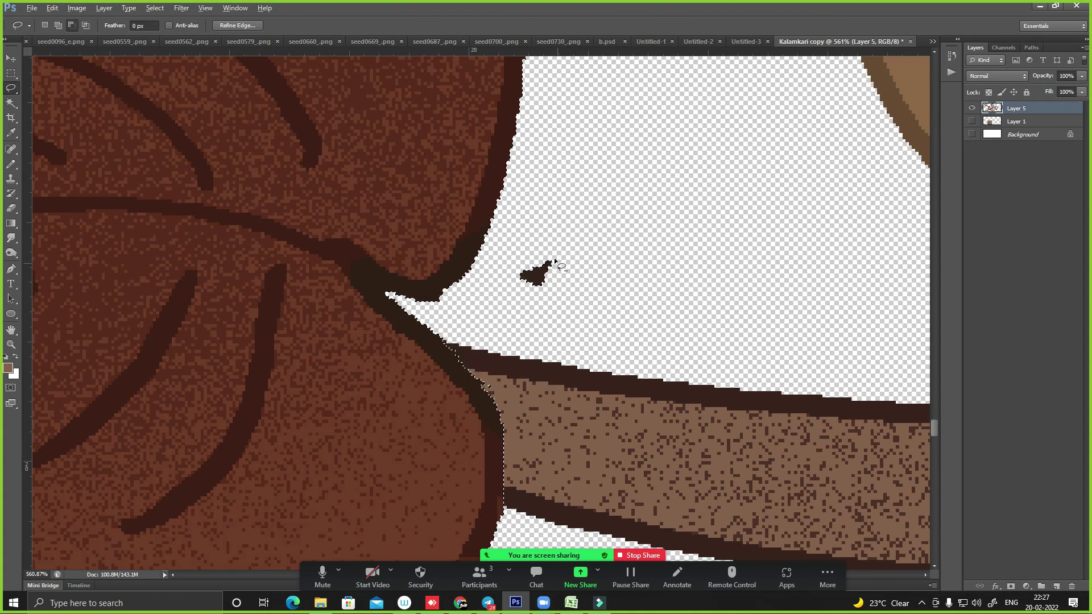
- Nudge the brown leaf left and rotate it with Free Transform to follow the stem
scroll(567, 219, down, 2)
scroll(567, 219, down, 2)
scroll(567, 220, down, 2)
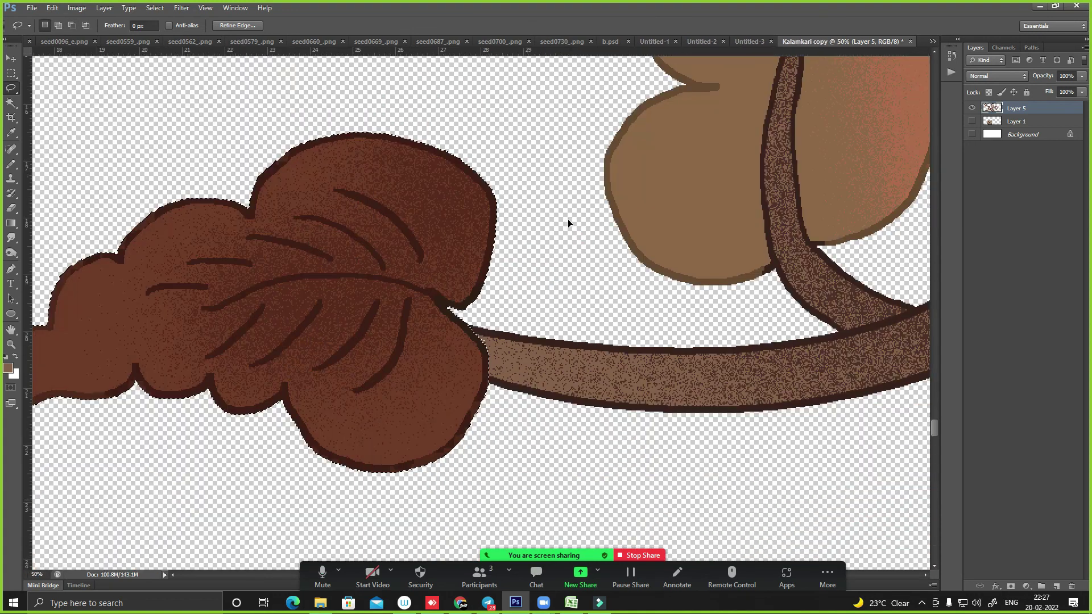
scroll(567, 219, down, 2)
drag(471, 310, 458, 310)
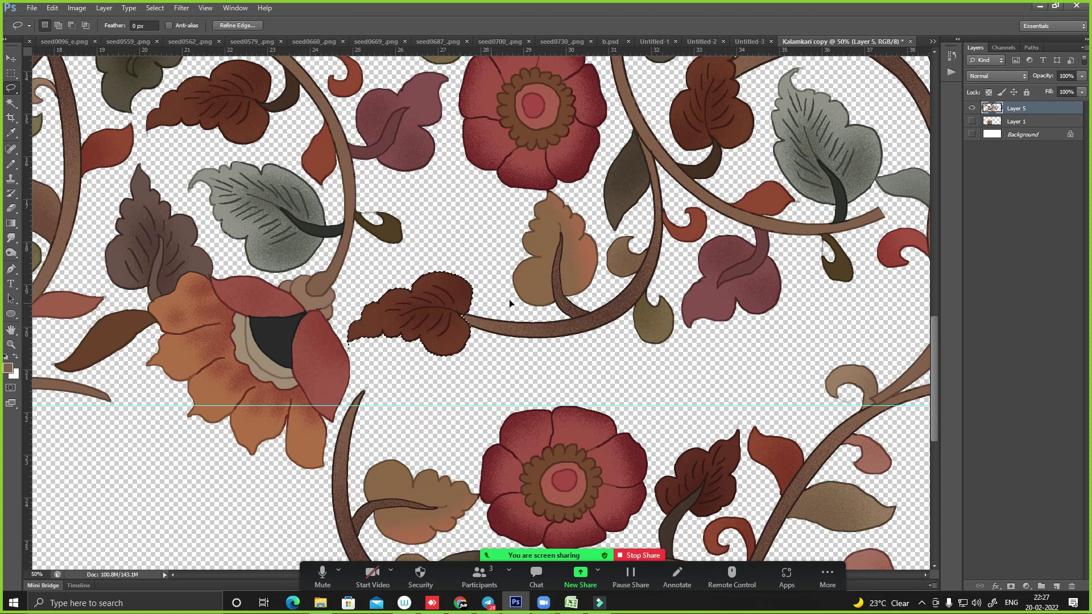
key(ctrl+t)
drag(523, 305, 532, 310)
drag(443, 319, 454, 304)
key(Return)
key(l)
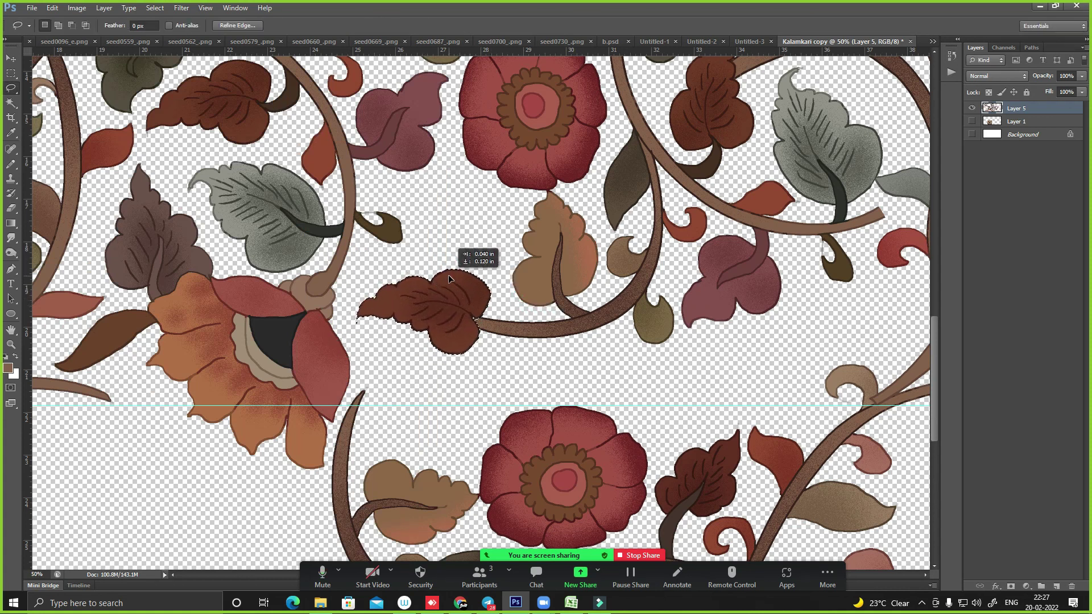
key(ctrl+minus)
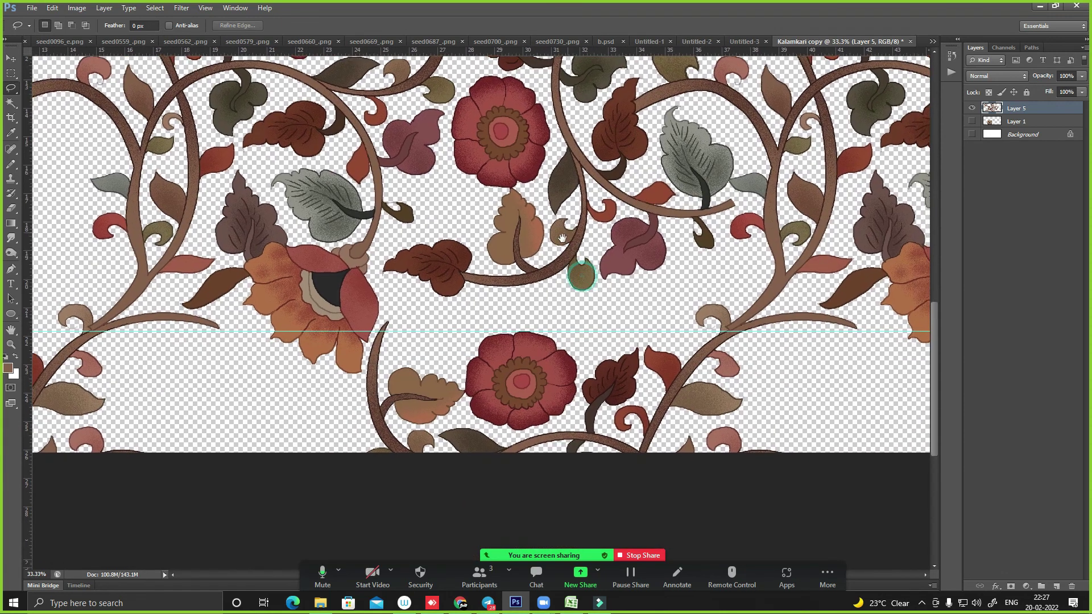
- Lasso a mauve leaf, copy it to a new layer, and move the copy into the empty gap
scroll(490, 228, up, 2)
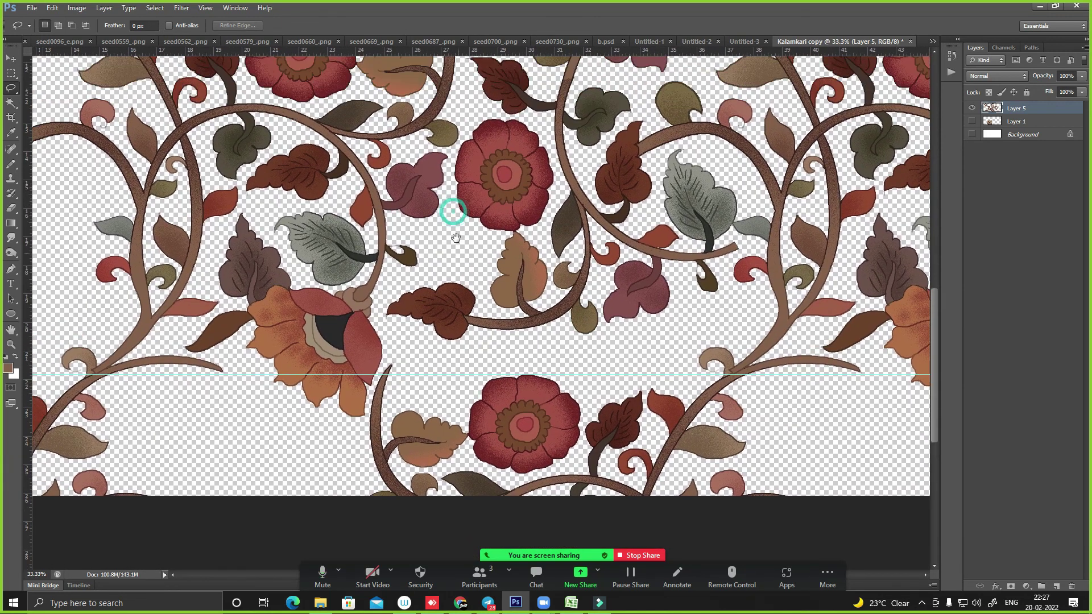
drag(391, 200, 414, 234)
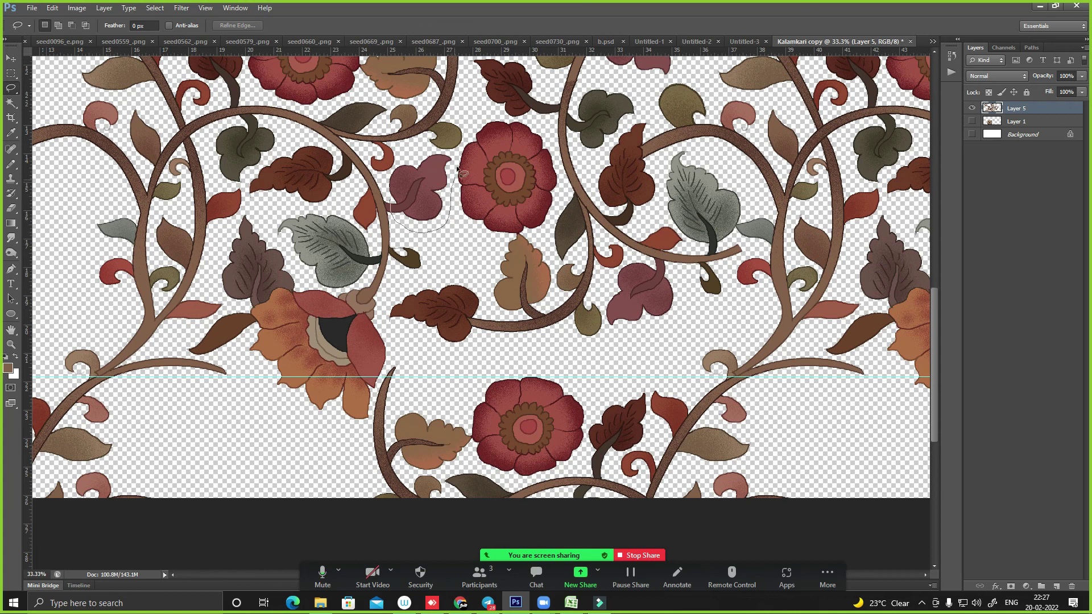
drag(394, 197, 395, 199)
key(ctrl+j)
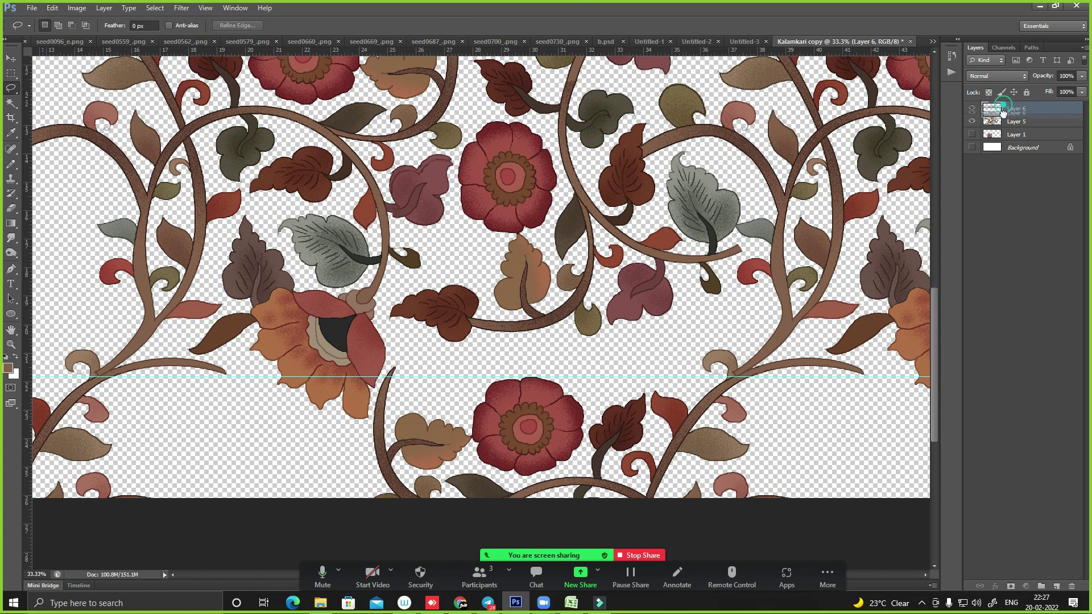
mouse_move(532, 171)
mouse_down()
mouse_move(430, 358)
mouse_move(438, 353)
mouse_up()
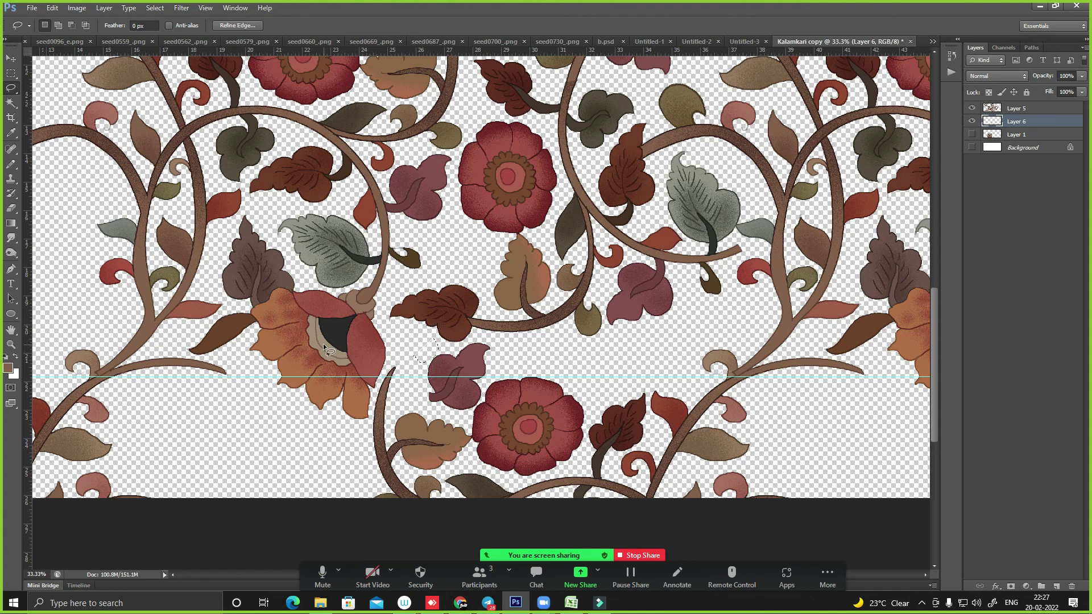
- Try rotating the leaf copy, undo after the error, and nudge it right and down
key(alt+e)
key(a)
key(1)
key(Return)
key(ctrl+z)
drag(493, 358, 642, 371)
- Move the leaf copy up and right, then scale it down to about 86%
key(w)
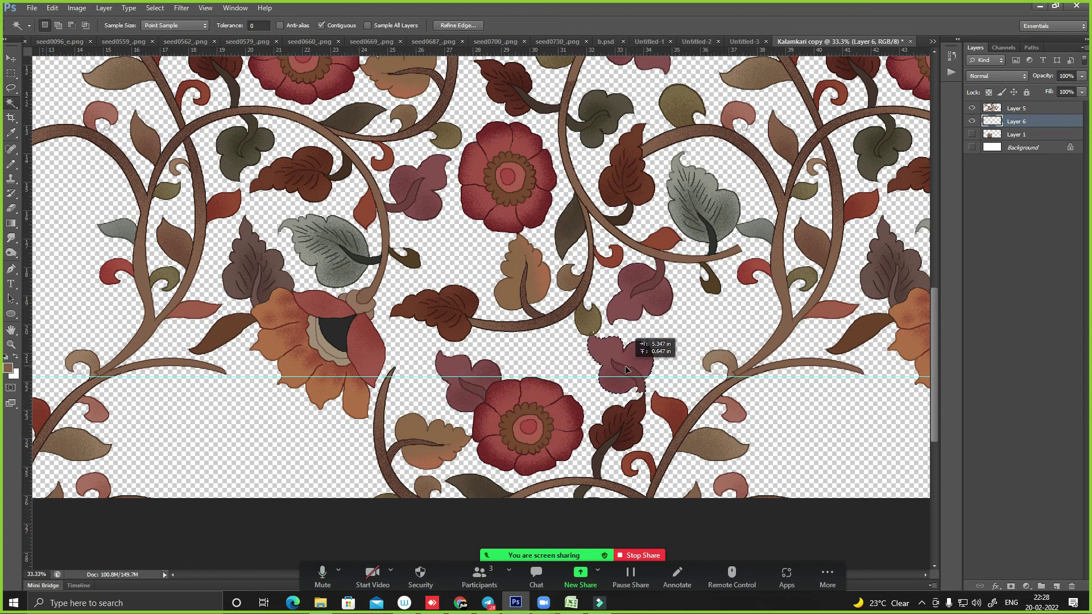
drag(642, 371, 641, 367)
key(a)
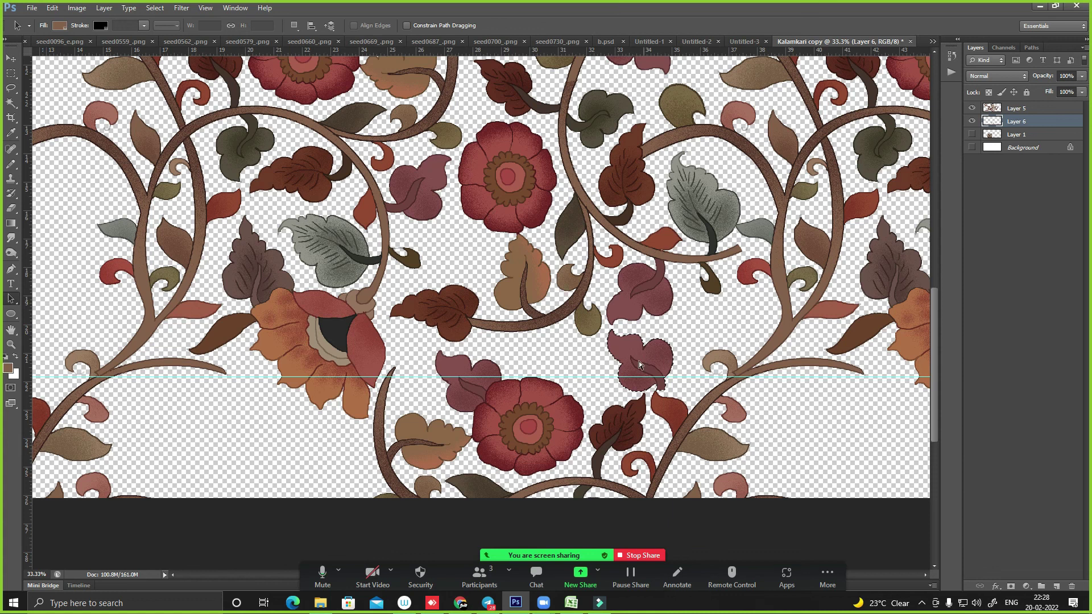
key(m)
mouse_move(654, 368)
mouse_down()
mouse_move(774, 348)
mouse_move(745, 343)
mouse_move(779, 324)
mouse_up()
key(ctrl+t)
drag(712, 289, 718, 296)
key(Return)
key(ctrl+minus)
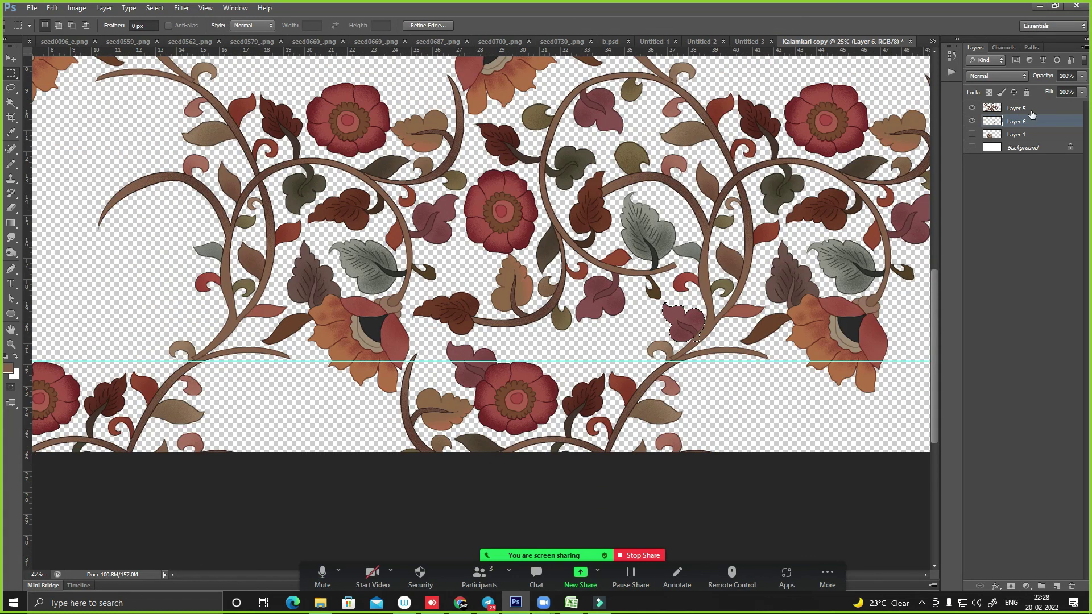
- Merge the two leaf layers into one and zoom in on the cut-off branch
click(1018, 108)
key(ctrl+e)
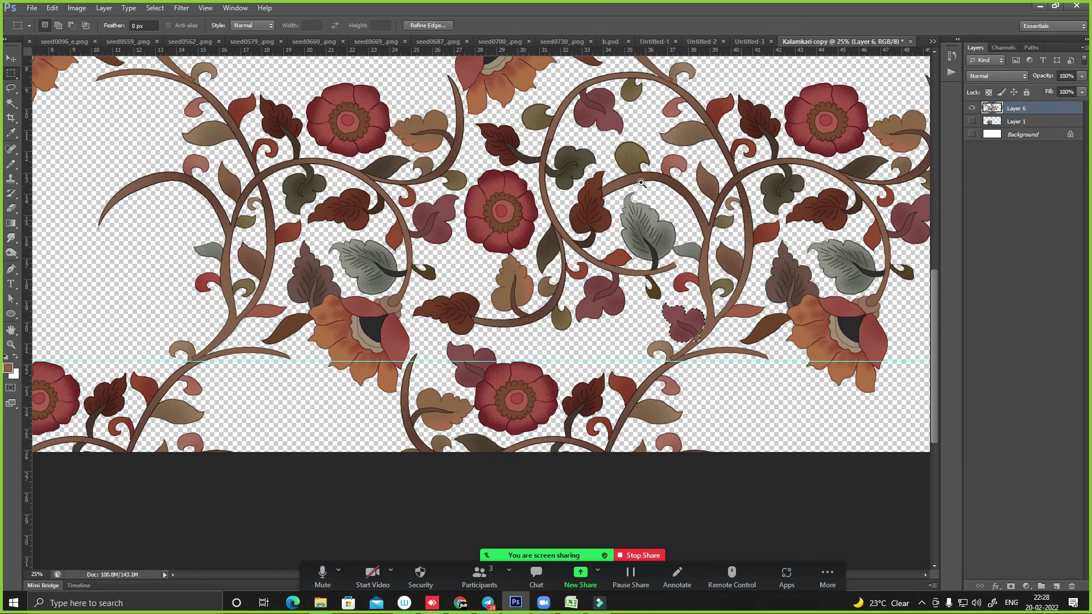
scroll(718, 252, up, 3)
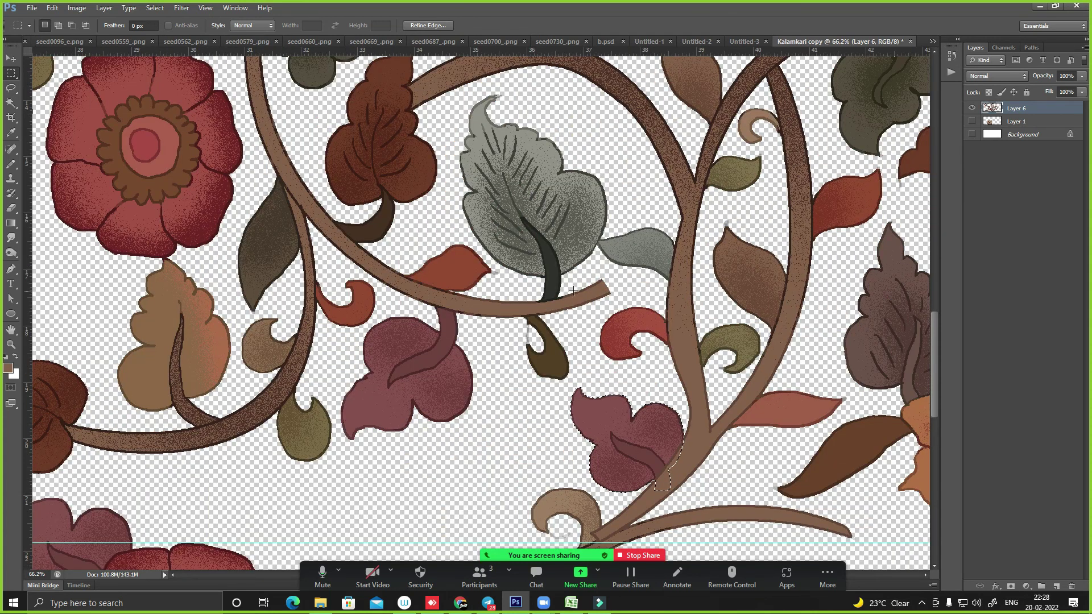
key(l)
scroll(663, 244, up, 4)
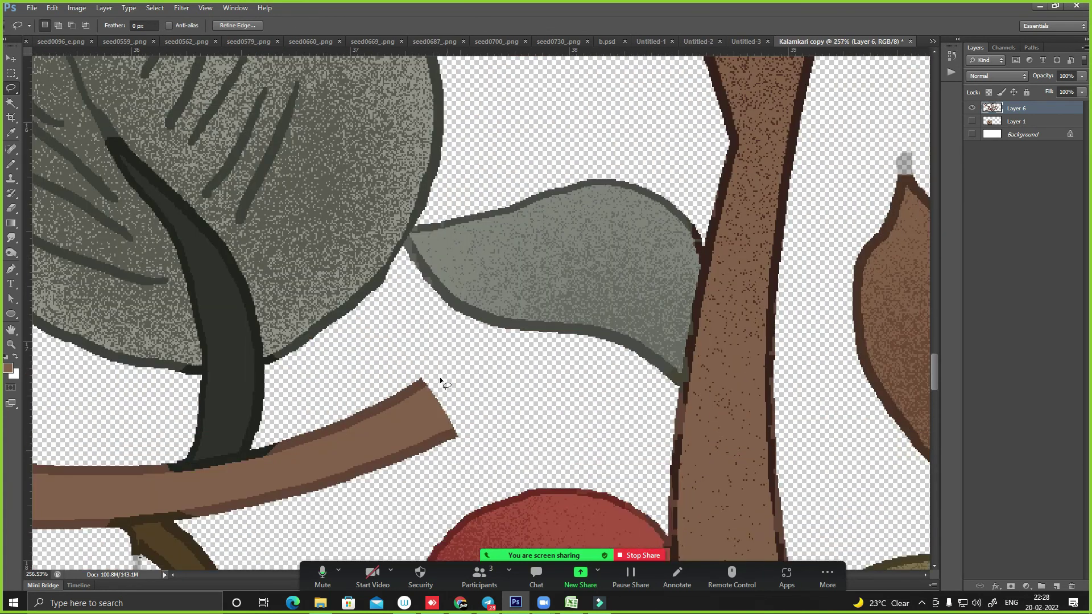
- Extend the brown branch to the grey leaf with two pencil edges filled in sampled brown
key(b)
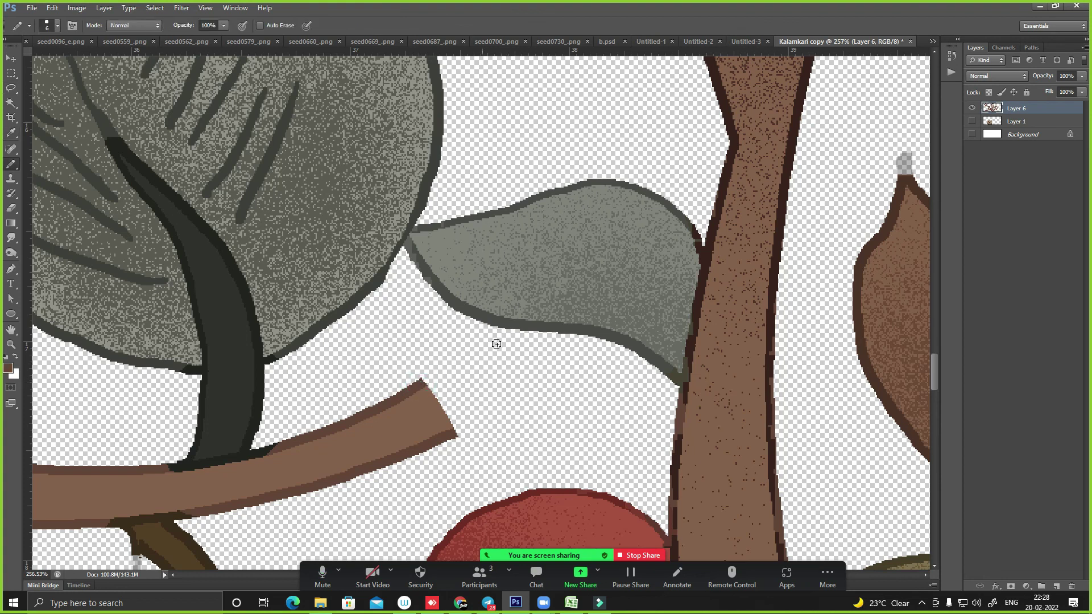
drag(425, 380, 480, 343)
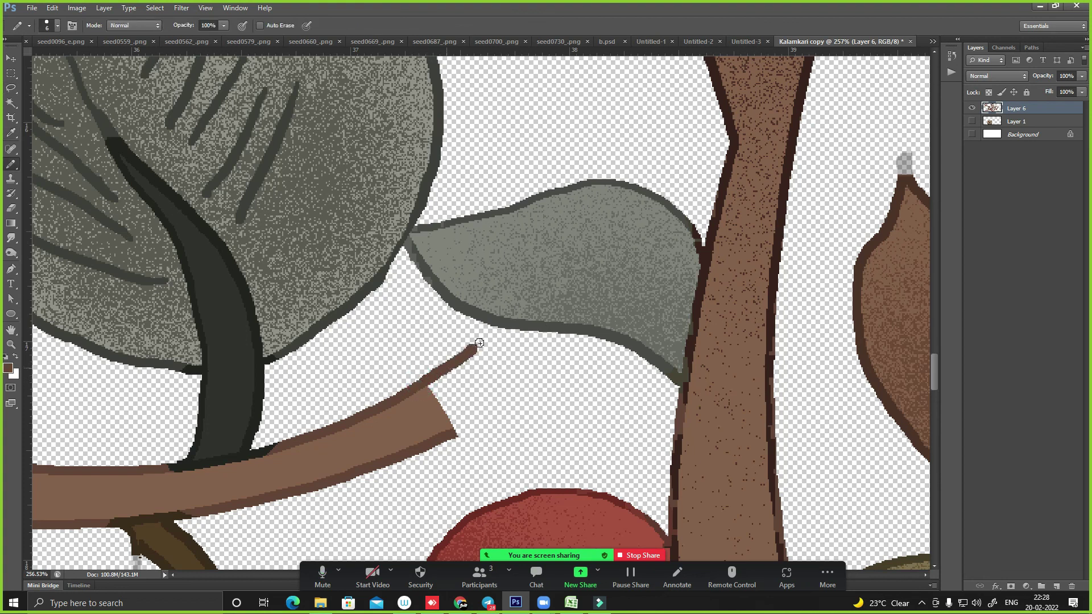
drag(457, 434, 554, 344)
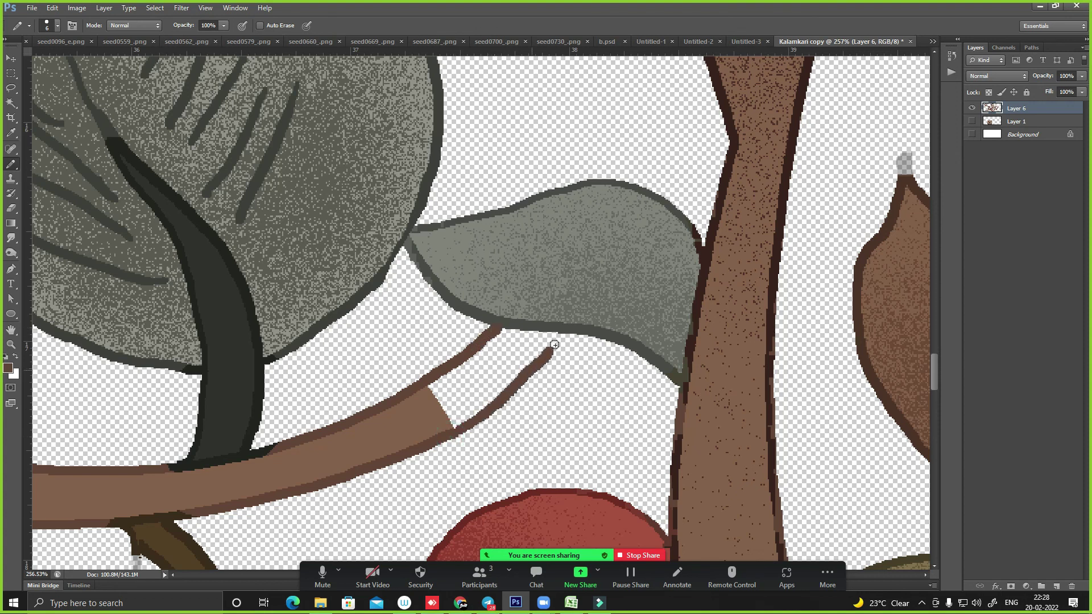
key(i)
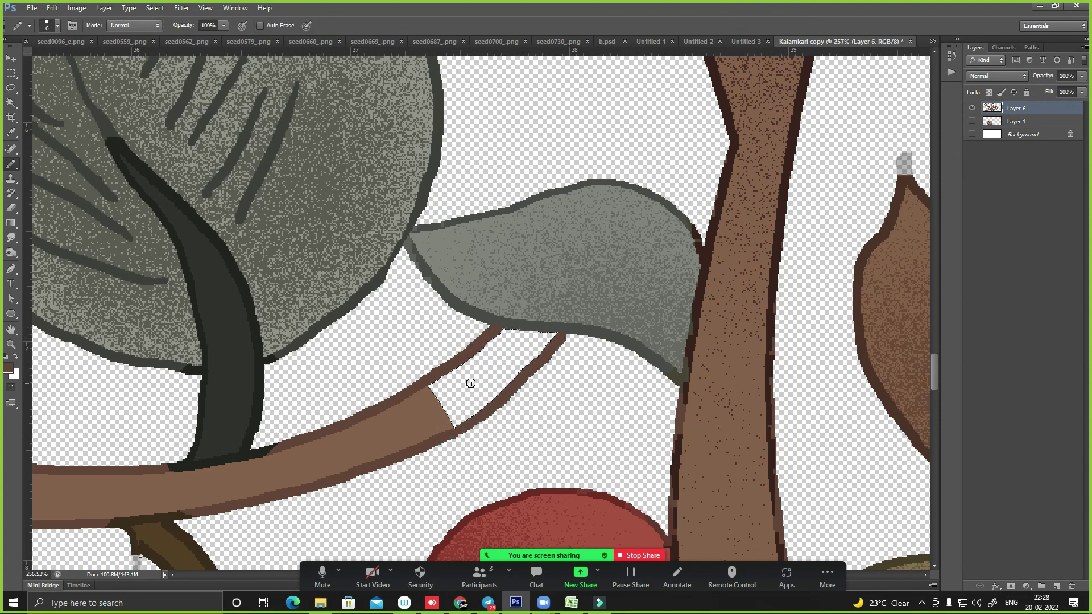
click(419, 405)
key(ctrl+minus)
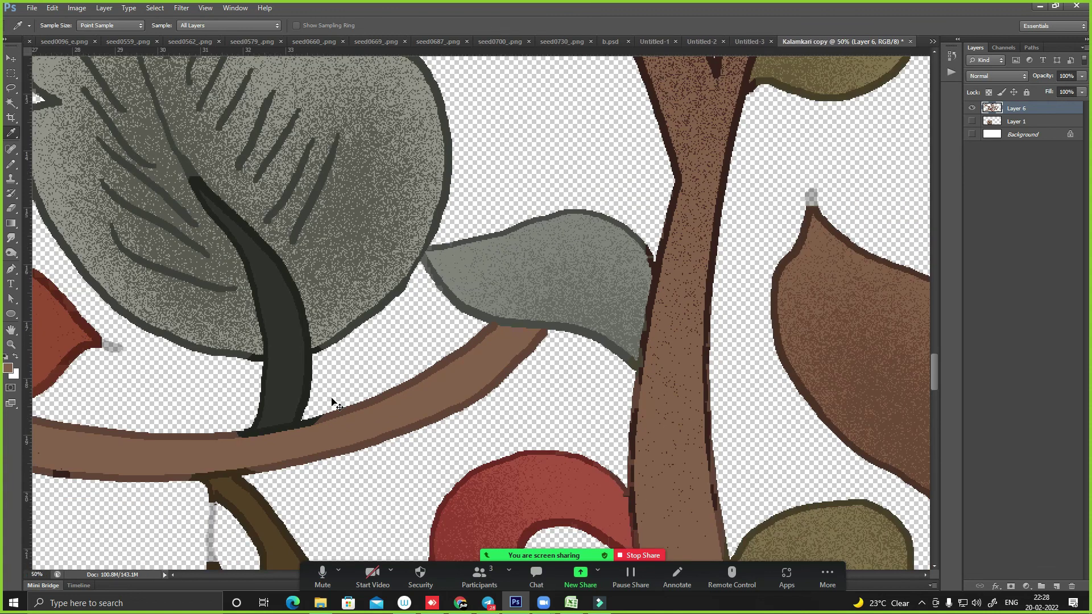
key(ctrl+minus)
- Zoom in on the empty gap among the lower-middle leaves, restoring the accidentally removed guide
drag(361, 300, 668, 542)
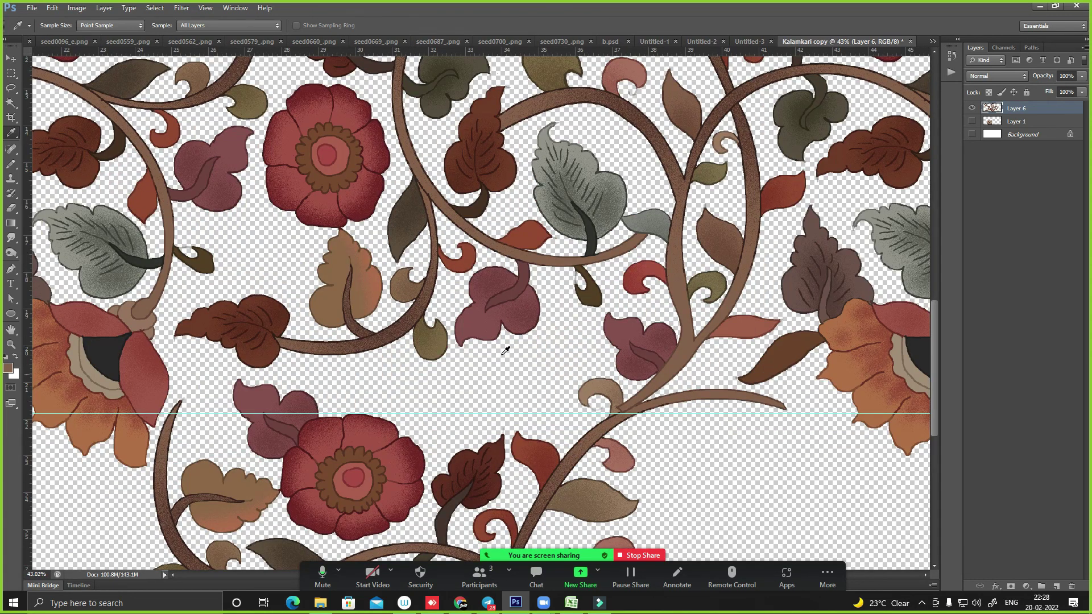
drag(377, 293, 557, 415)
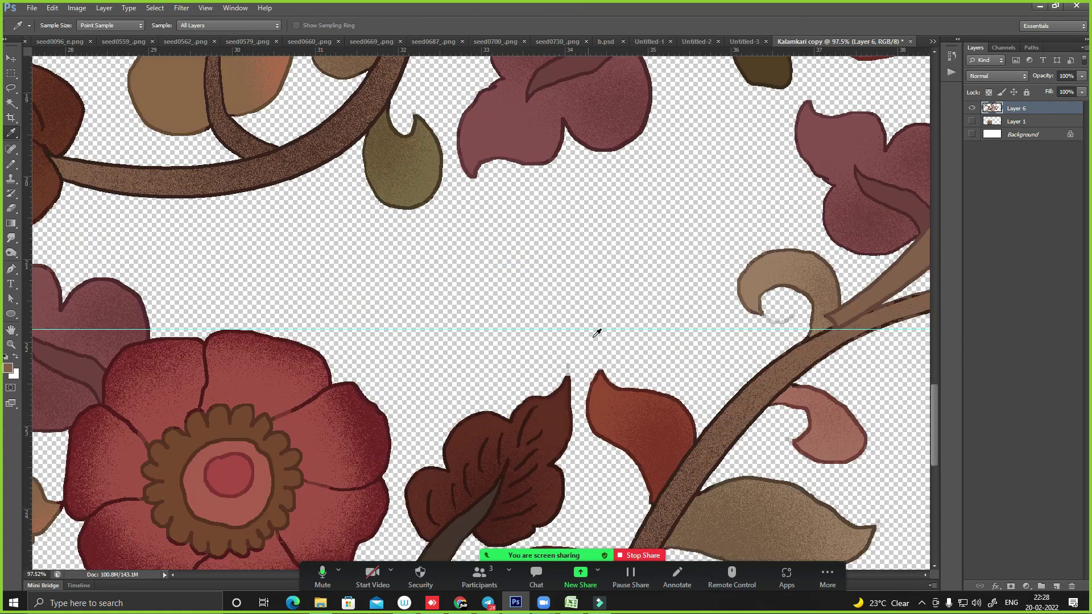
drag(599, 331, 592, 51)
key(ctrl+z)
- Draw a thin red stem curving down through the gap, undoing a stray stroke first
key(b)
scroll(585, 170, left, 5)
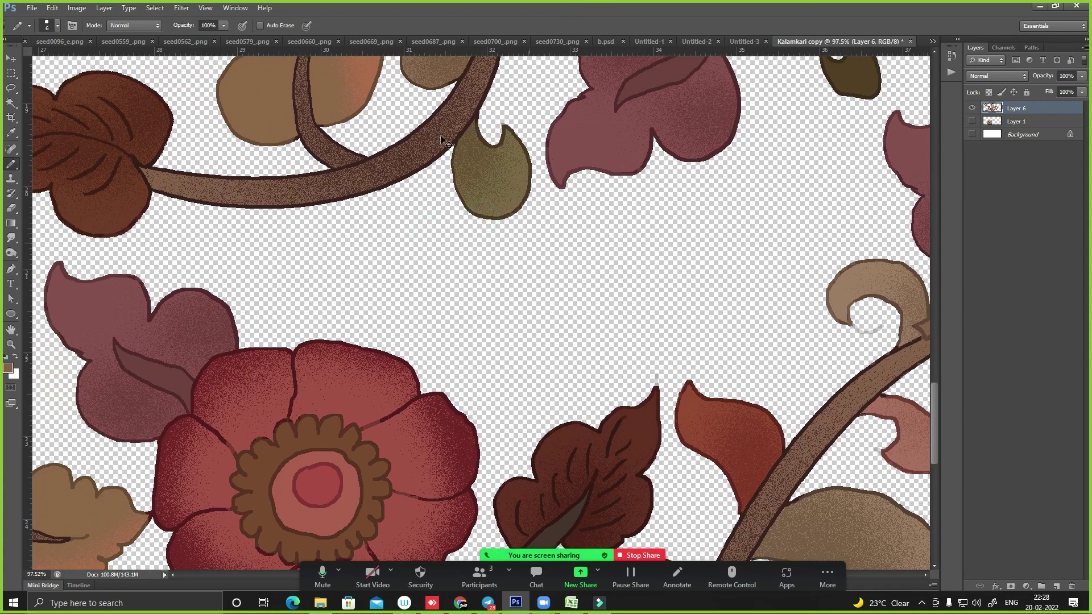
scroll(531, 251, up, 3)
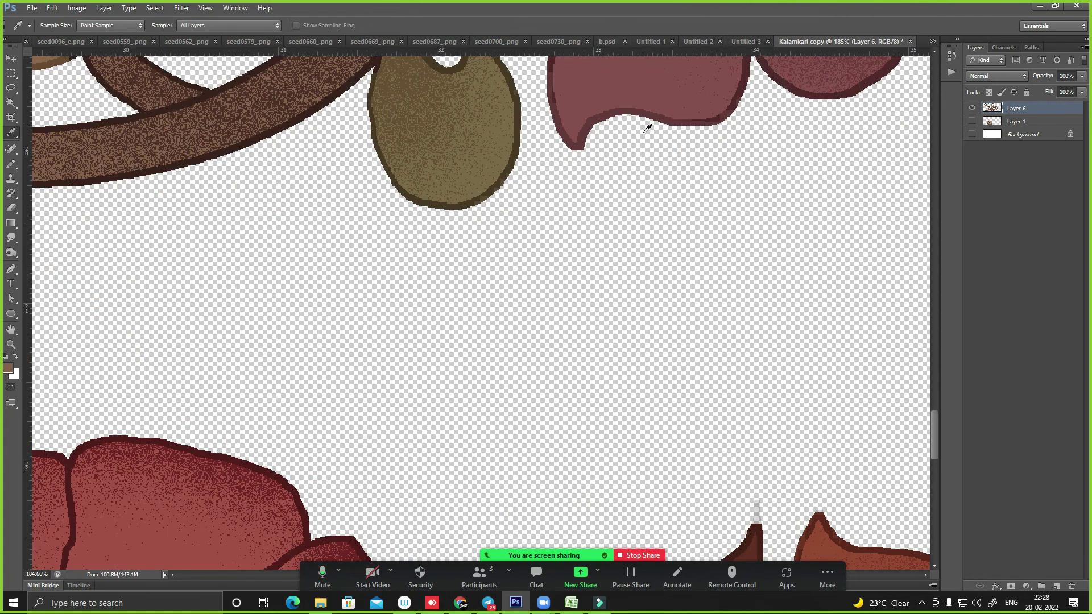
scroll(648, 129, down, 2)
scroll(658, 183, down, 2)
scroll(300, 183, down, 2)
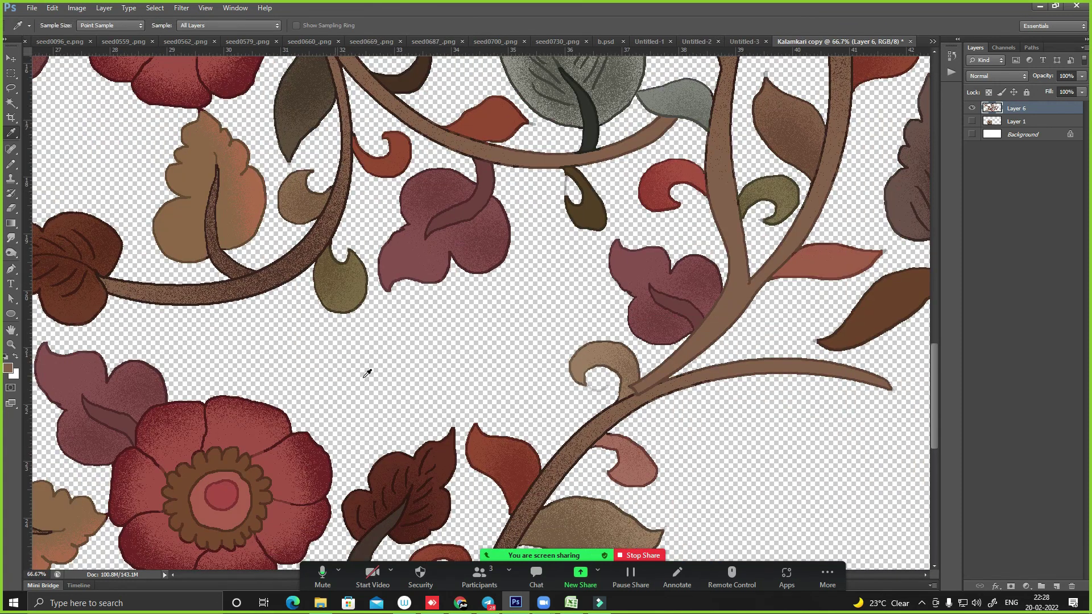
scroll(341, 267, up, 2)
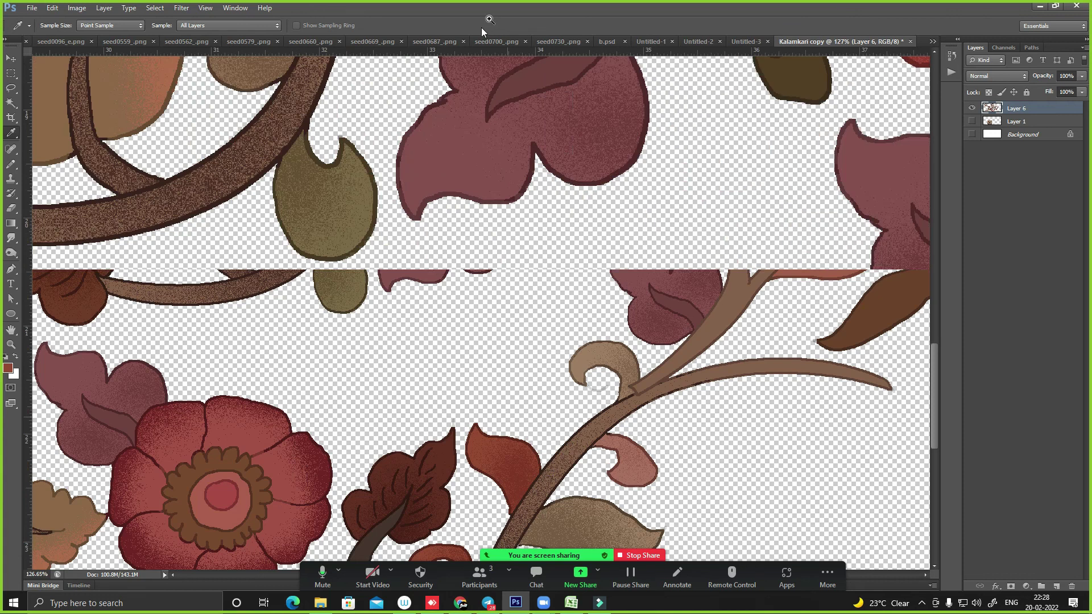
scroll(378, 261, up, 1)
key(alt)
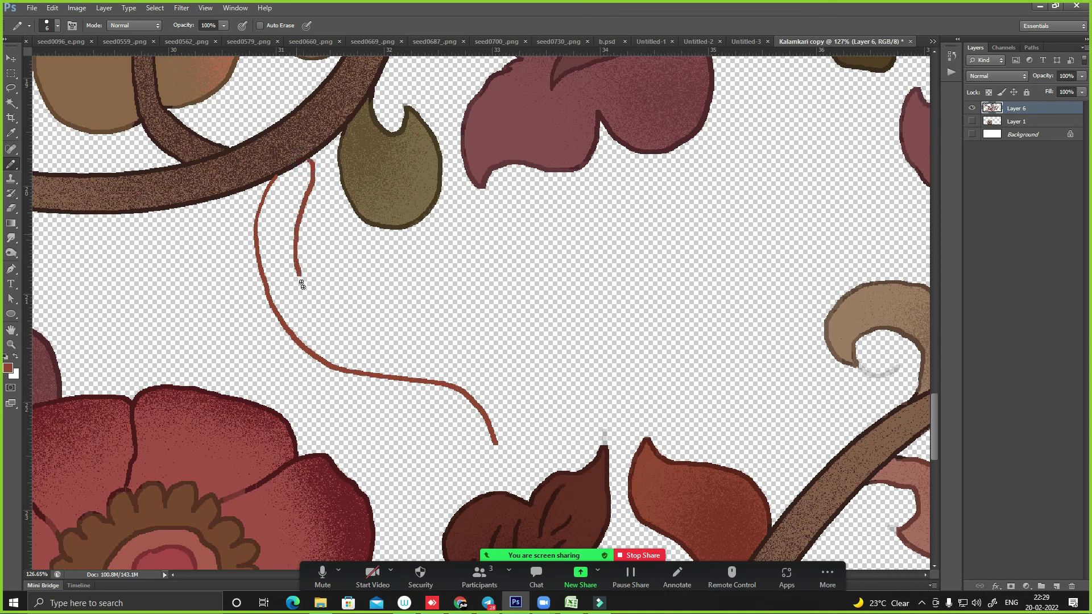
key(ctrl+z)
drag(305, 161, 293, 229)
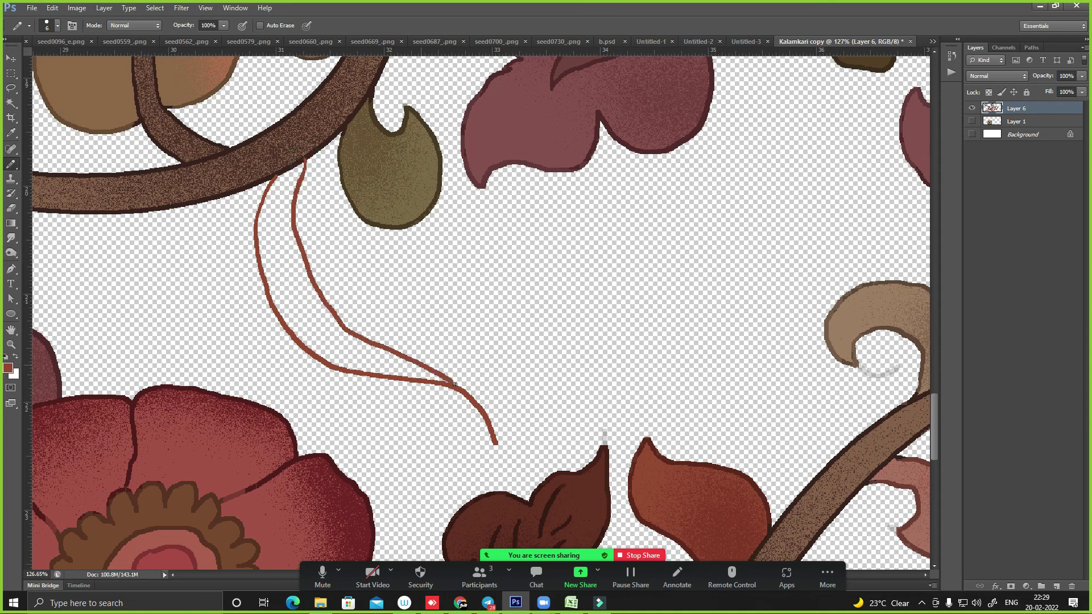
- Draw a red shoot branching right from the stem, redrawing it higher after an undo
mouse_move(505, 391)
mouse_down()
mouse_move(490, 376)
mouse_move(442, 368)
mouse_up()
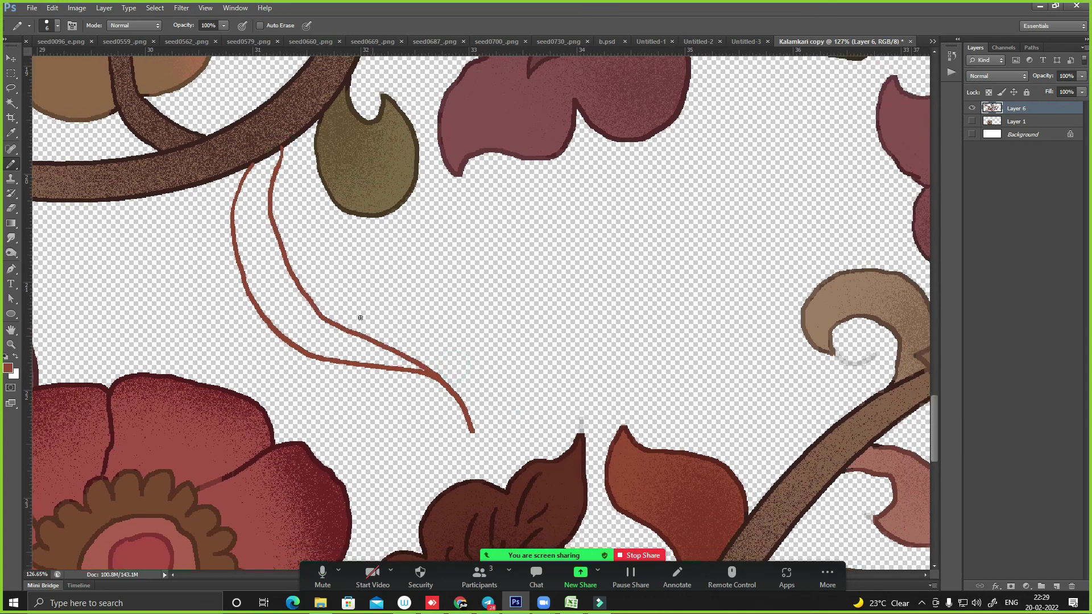
drag(289, 266, 528, 282)
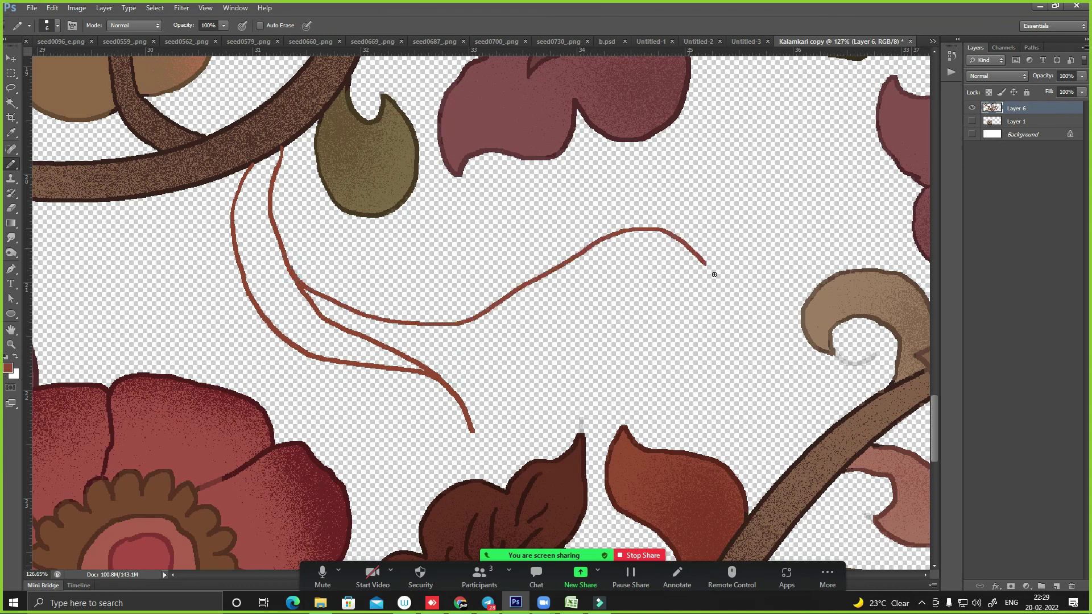
key(ctrl+z)
drag(293, 277, 649, 252)
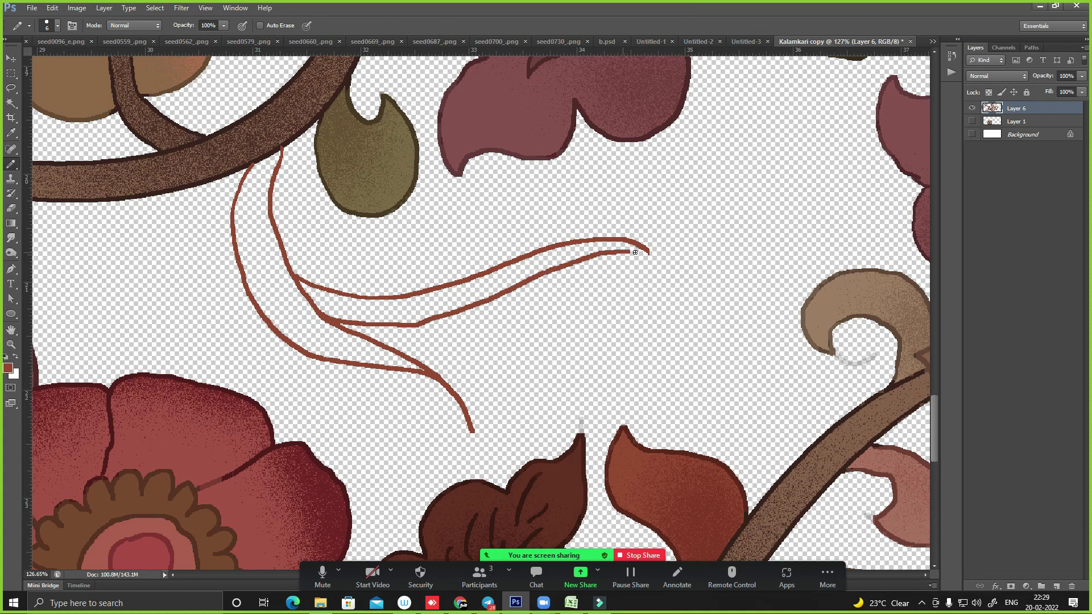
drag(663, 264, 636, 277)
key(i)
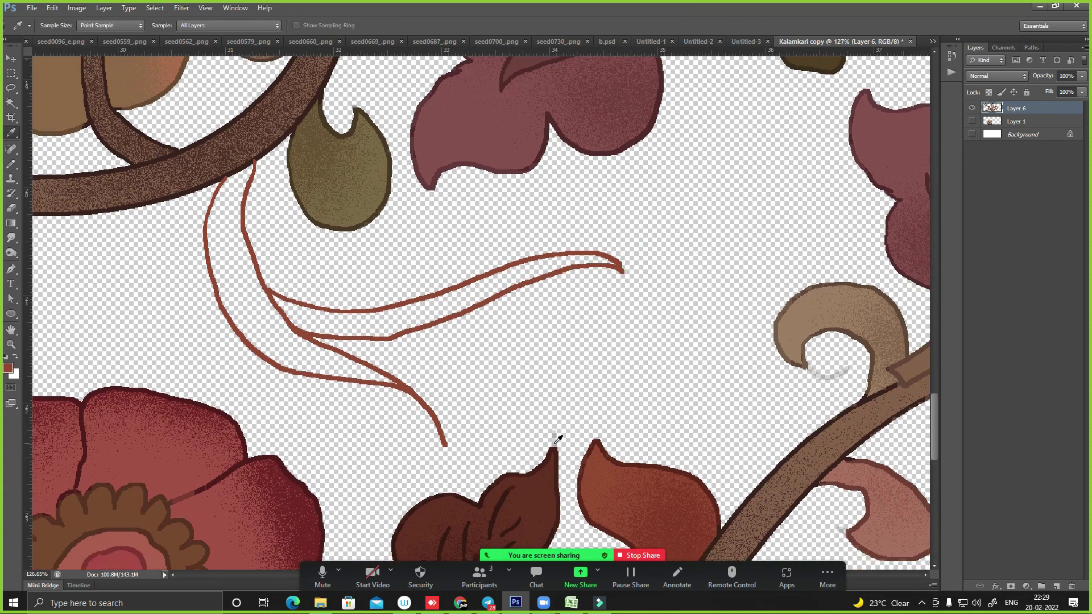
key(b)
drag(574, 247, 560, 305)
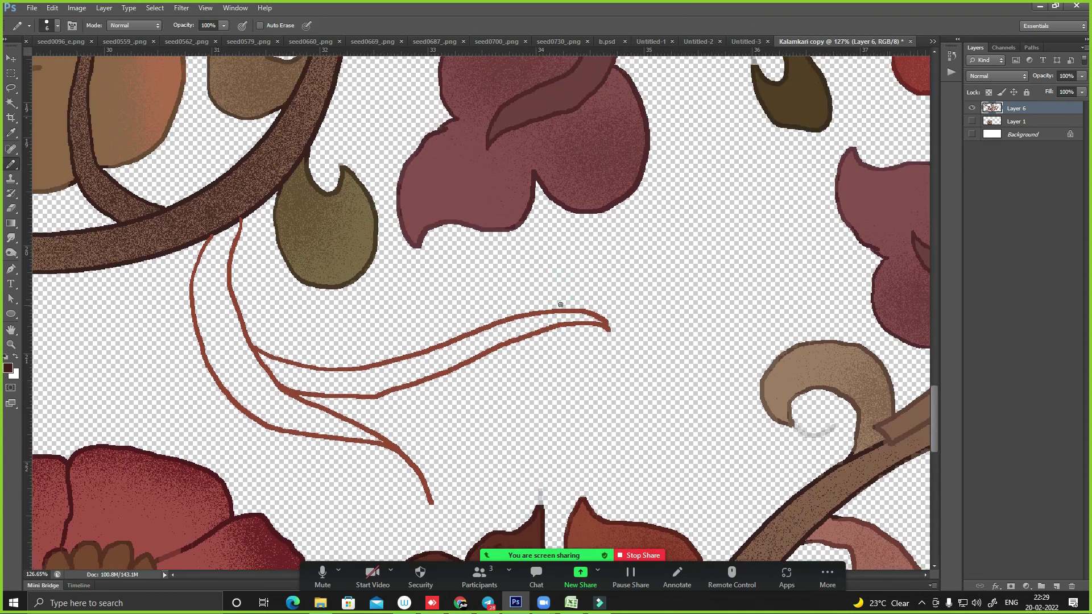
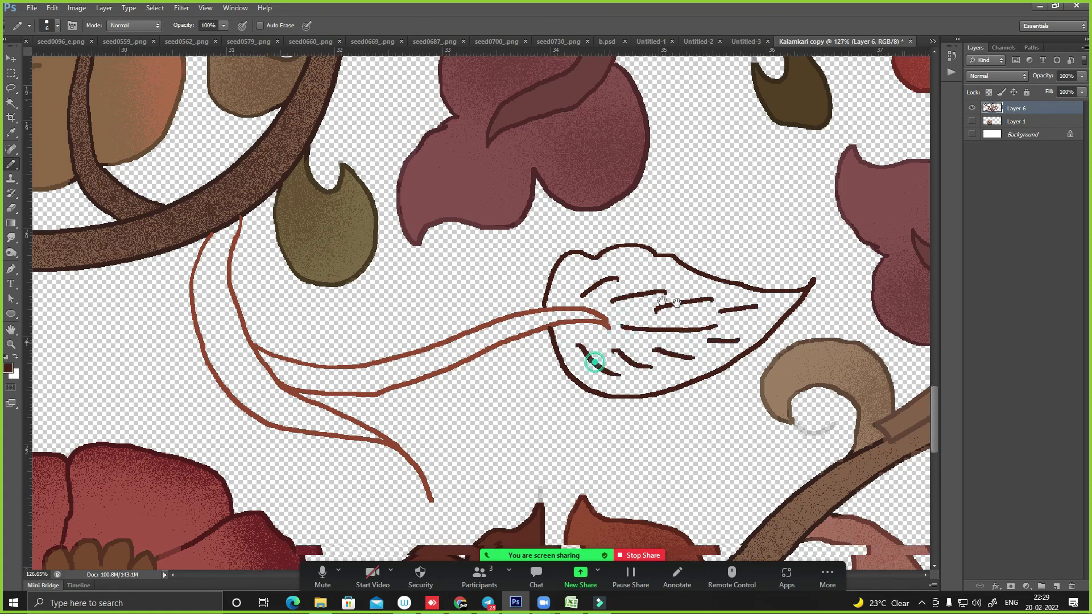
- Draw the curved leaf outline below the new stem
drag(478, 357, 569, 295)
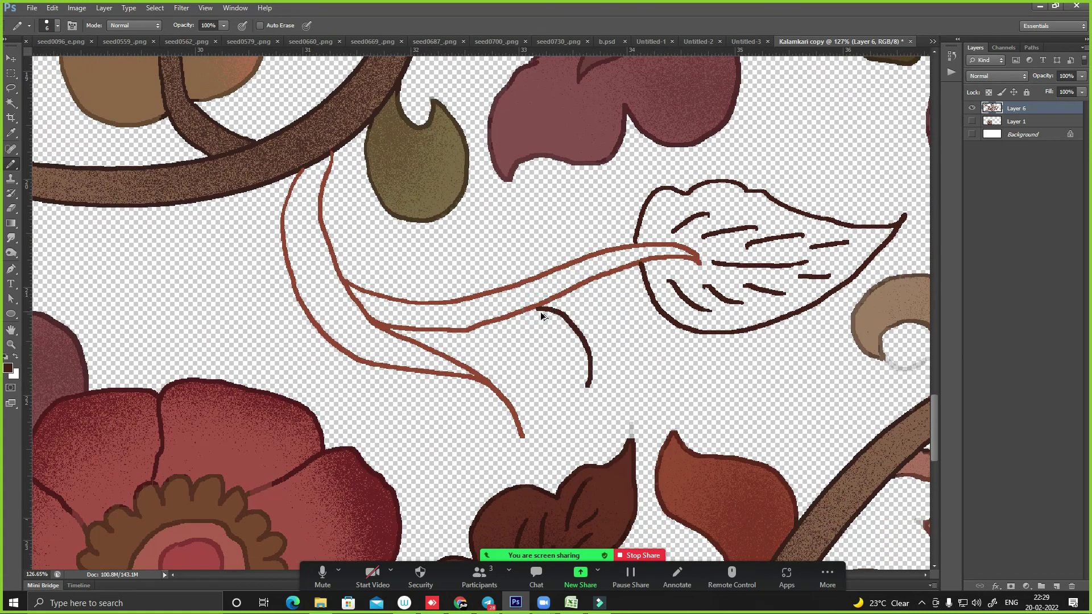
drag(503, 316, 586, 388)
mouse_move(509, 320)
mouse_down()
mouse_move(564, 345)
mouse_move(648, 330)
mouse_up()
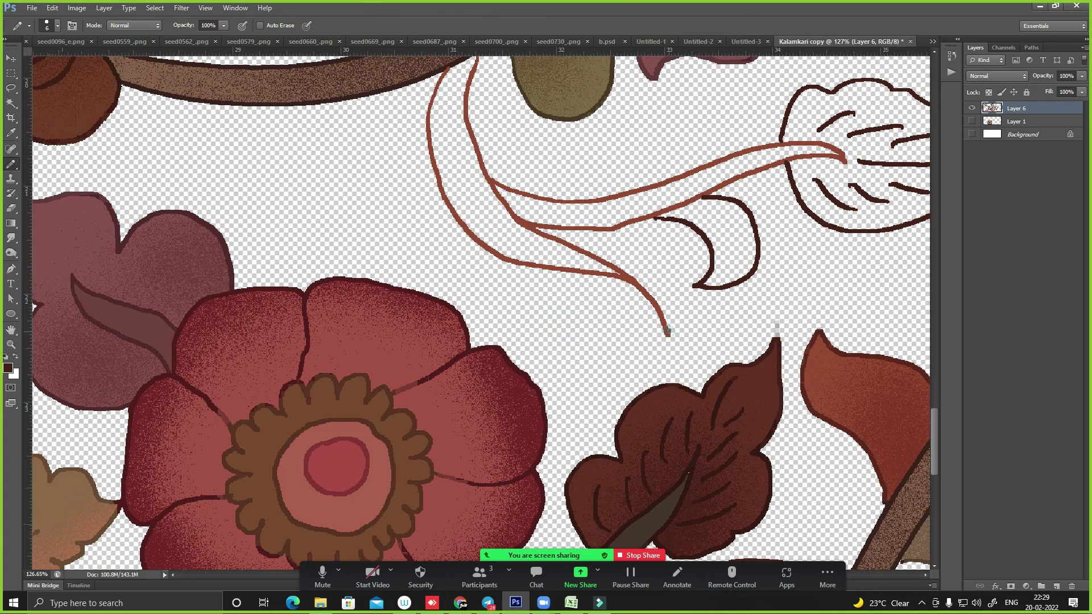
key(i)
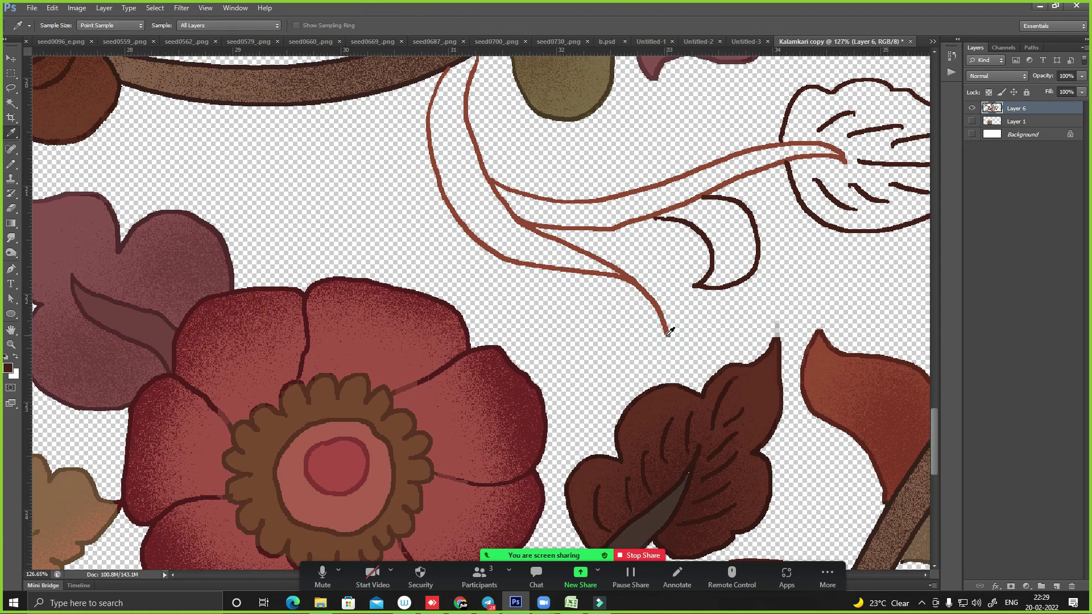
key(b)
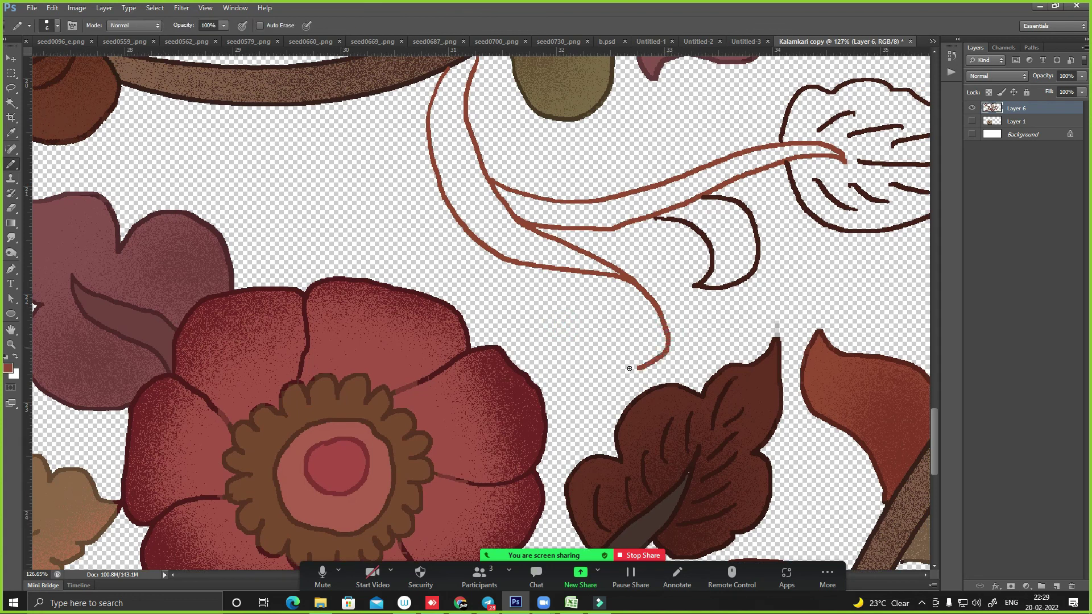
- Magic Wand-select the area inside the new stem and tendril outlines
mouse_move(607, 331)
mouse_down()
mouse_move(485, 236)
mouse_move(580, 263)
mouse_up()
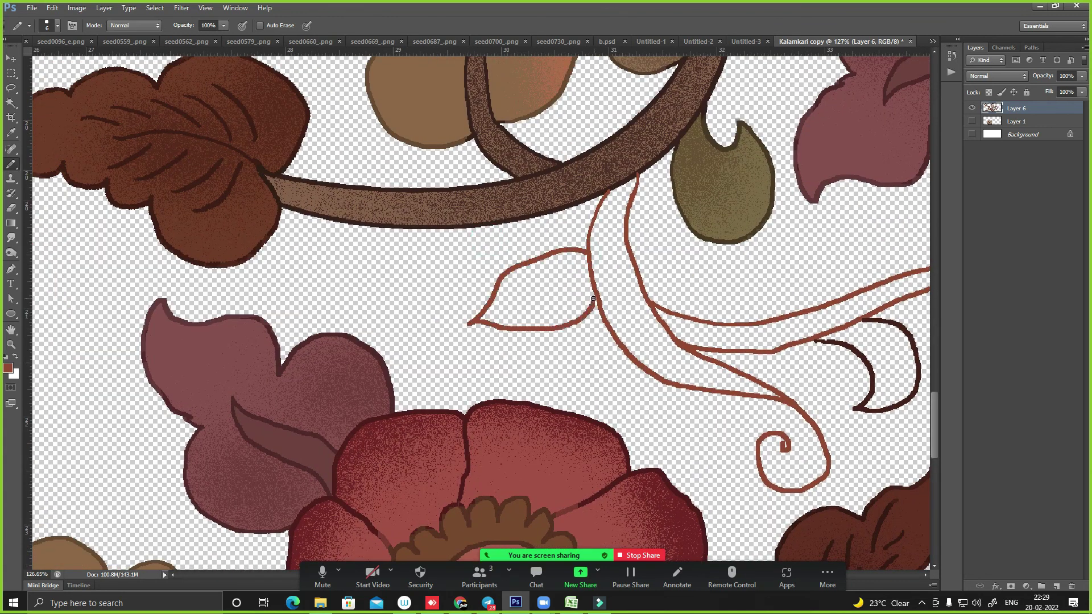
key(ctrl+minus)
key(ctrl+minus)
key(ctrl+minus)
key(w)
click(501, 309)
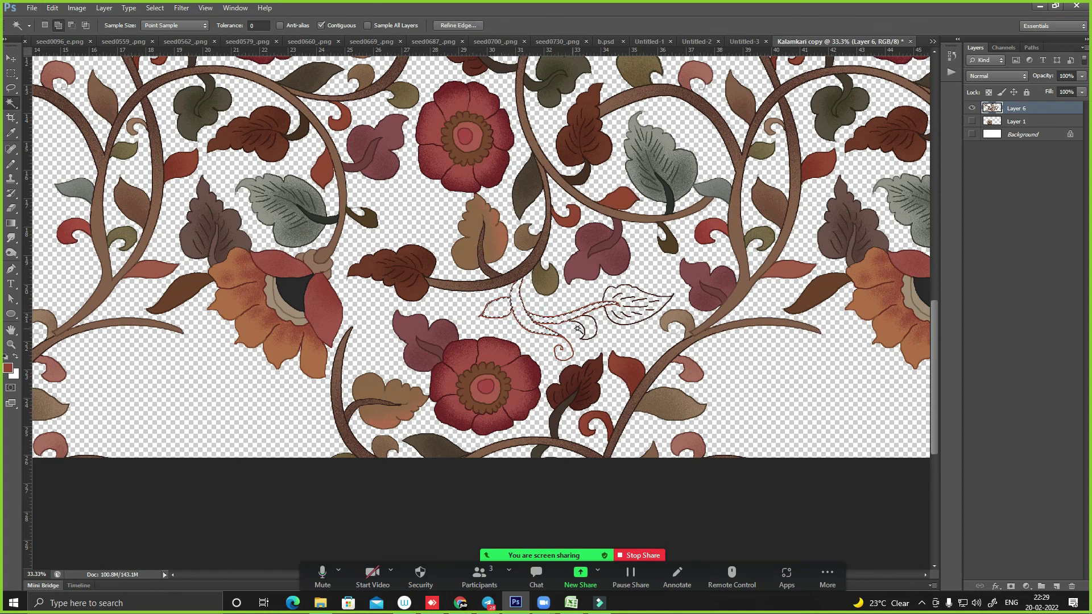
- Fill the selected stem shapes with brown sampled from an existing stem
key(i)
click(736, 303)
key(alt+BackSpace)
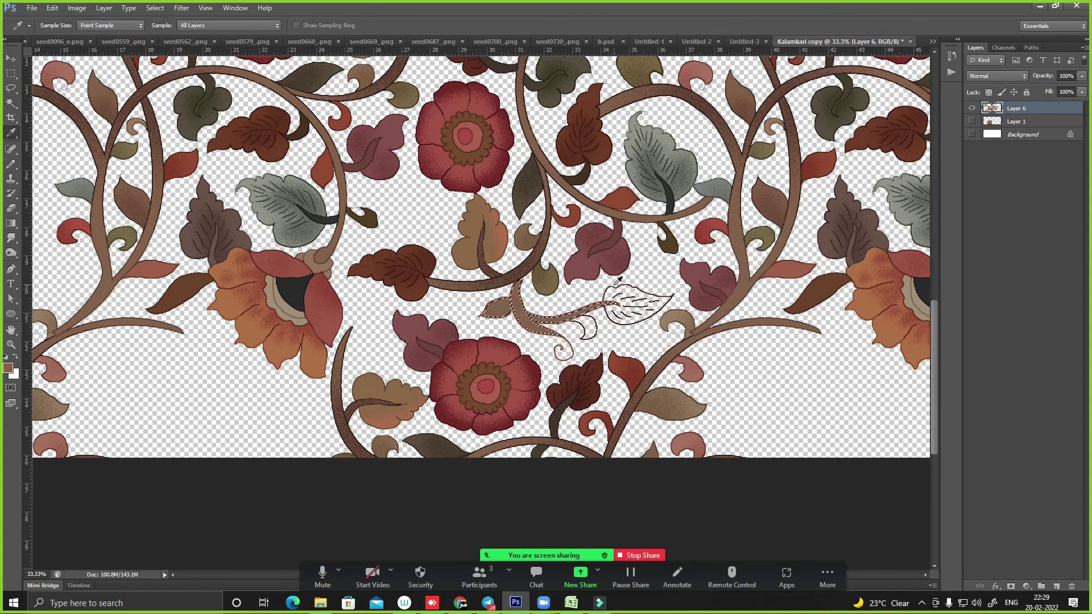
key(w)
key(ctrl+plus)
key(ctrl+plus)
key(ctrl+plus)
- Recolour the new branch outlines with the sampled dark outline colour
click(473, 294)
key(i)
key(ctrl+minus)
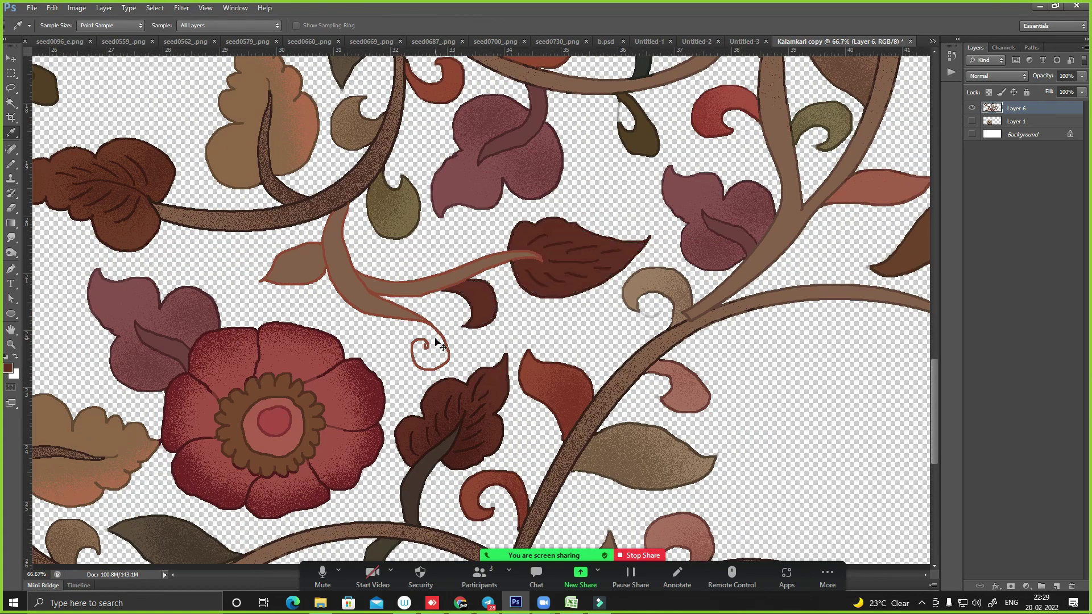
key(w)
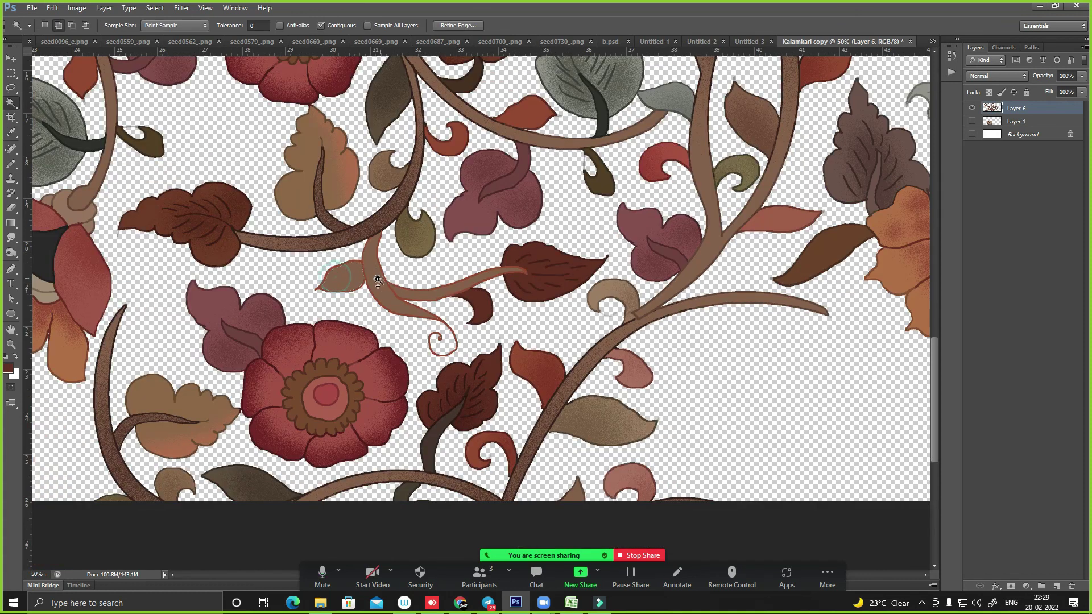
alt+scroll(376, 298, up, 5)
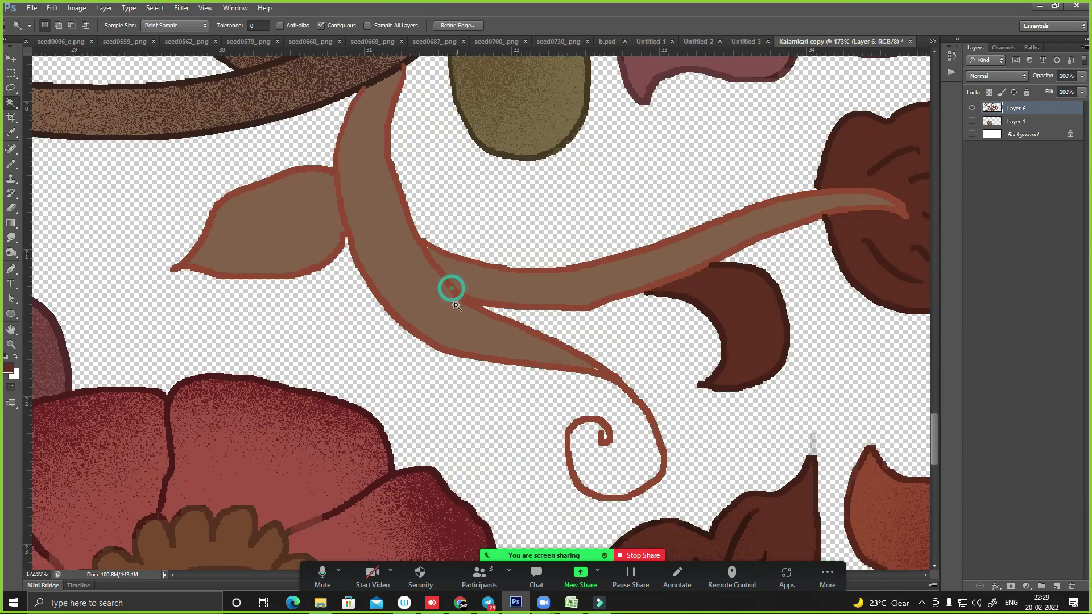
key(i)
click(337, 94)
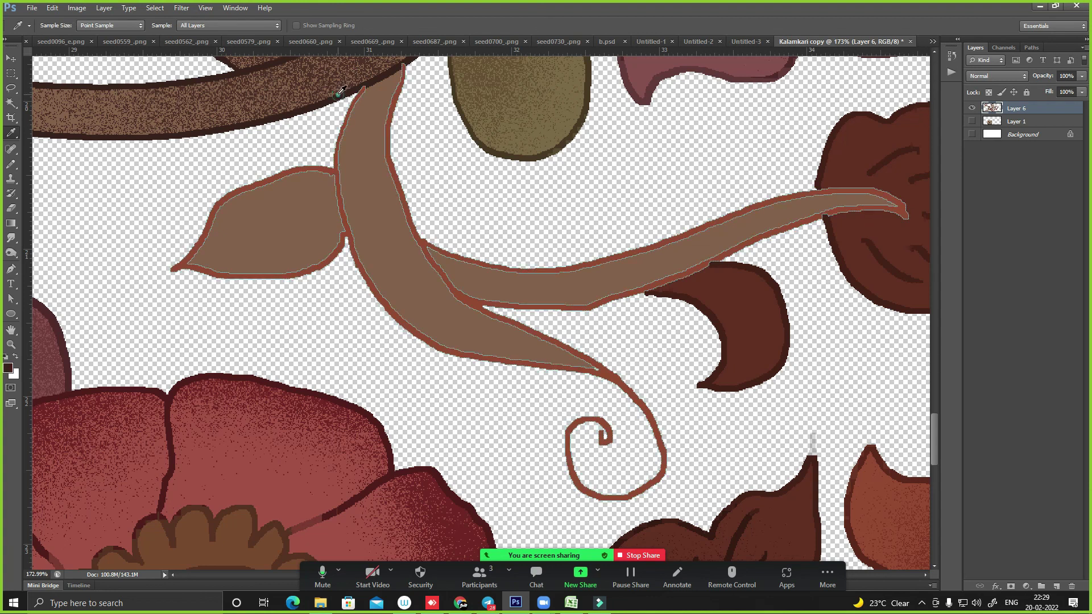
key(ctrl+minus)
key(ctrl+minus)
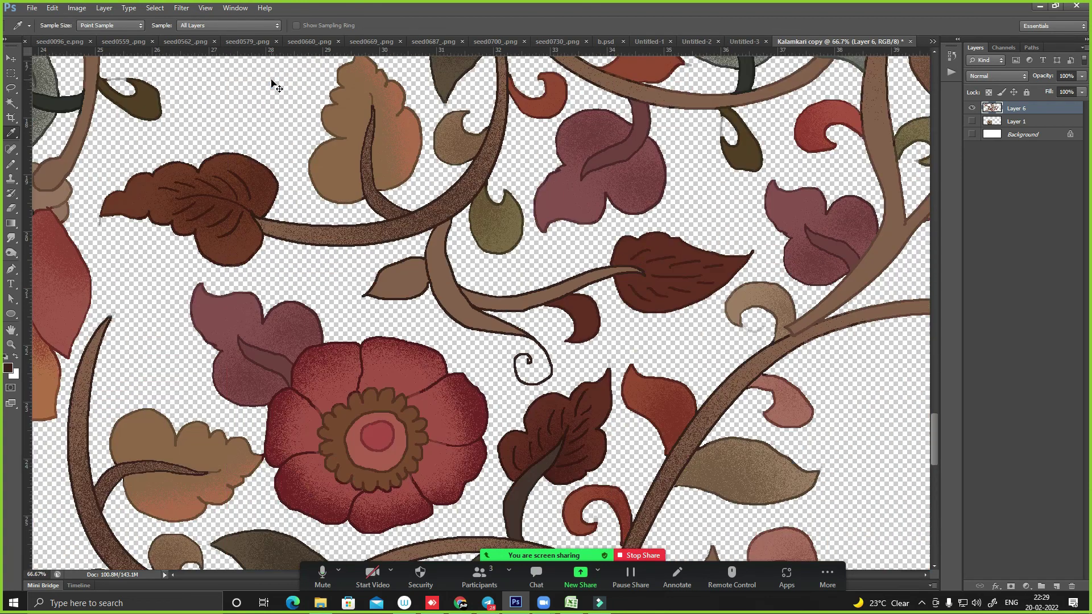
key(ctrl+minus)
- Select the new stem, leaf and branch fills and set up the regular brush
key(w)
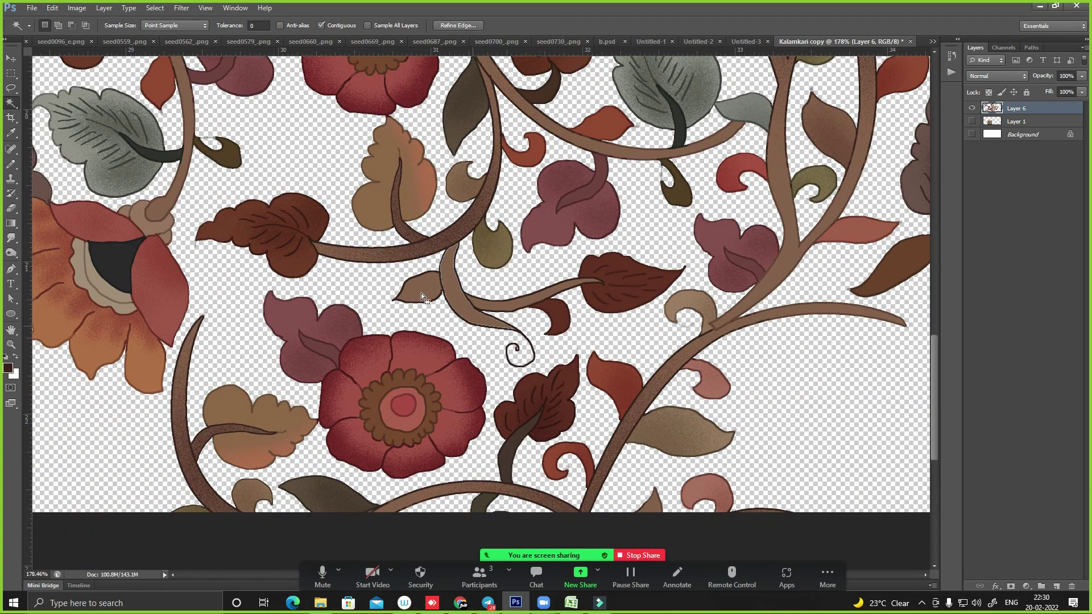
drag(372, 238, 525, 365)
click(565, 256)
key(b)
key(shift+b)
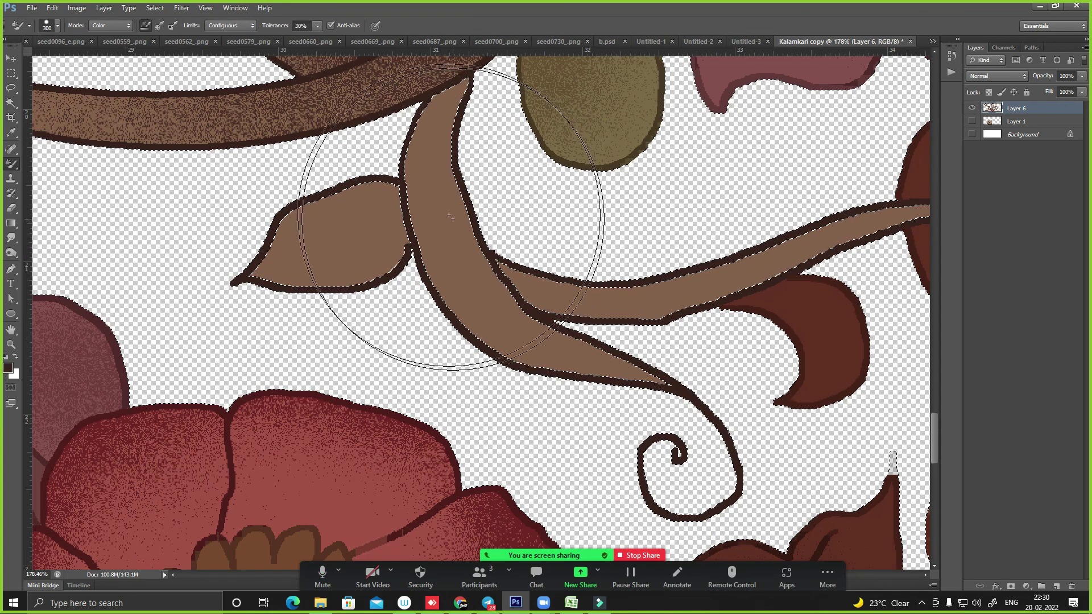
key(shift+b)
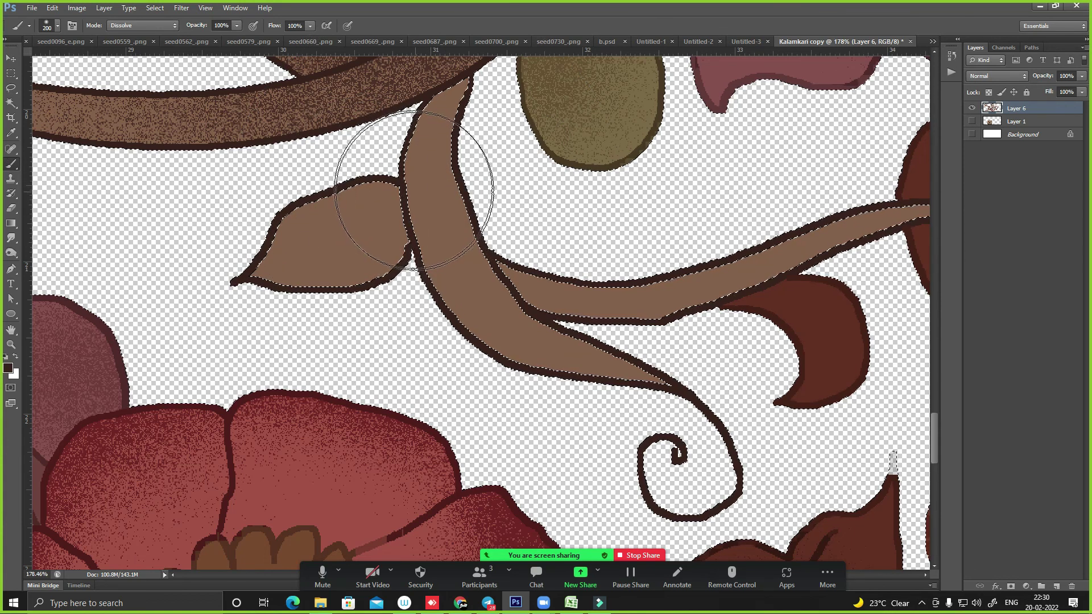
- Set the foreground colour to a darker brown, 773d23
key(i)
click(367, 220)
click(8, 367)
drag(463, 229, 494, 238)
click(663, 155)
- Speckle dark brown texture over the selected new leaf, stem and branch
key(b)
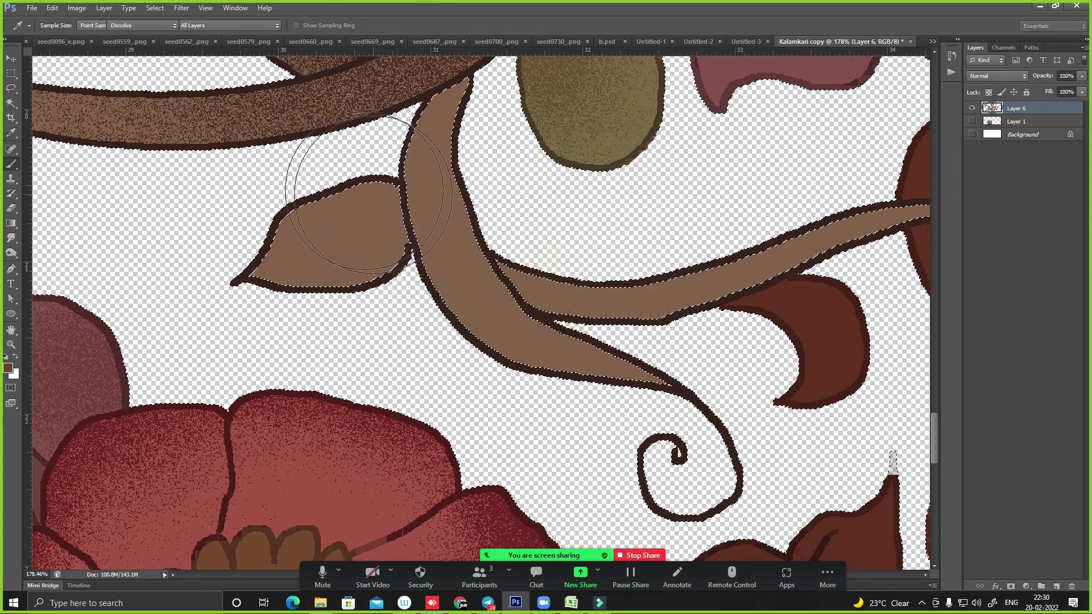
drag(310, 170, 489, 248)
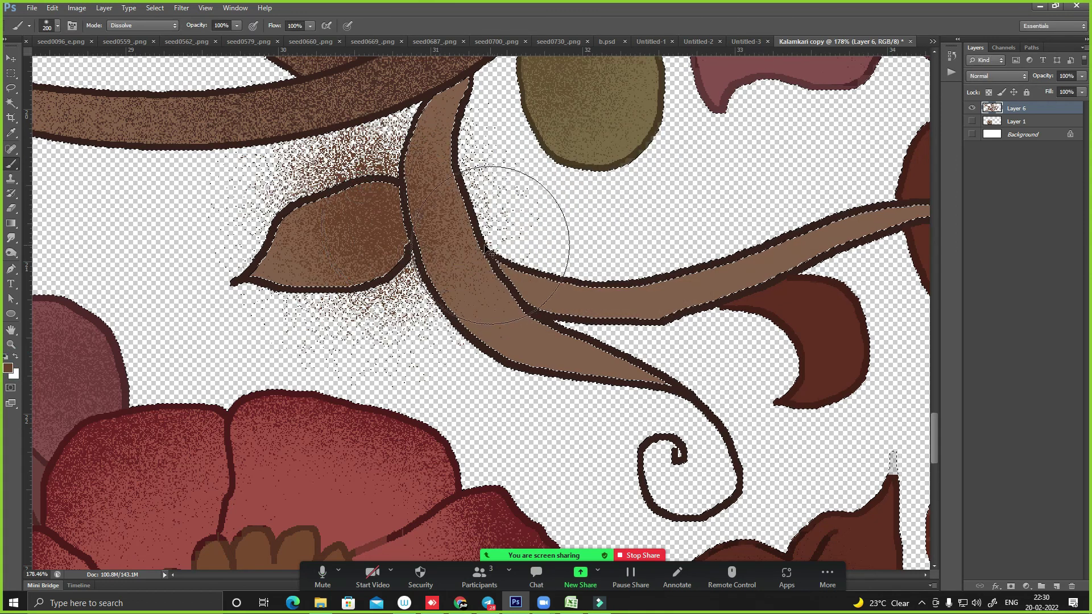
key(ctrl+z)
key(w)
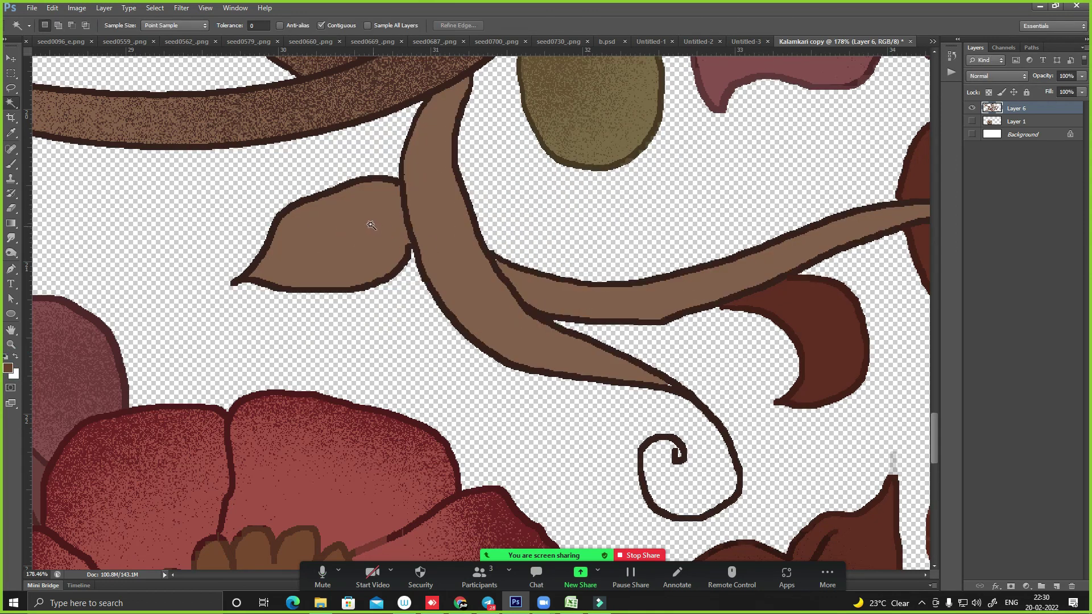
click(370, 226)
shift+click(522, 293)
key(b)
drag(445, 269, 755, 258)
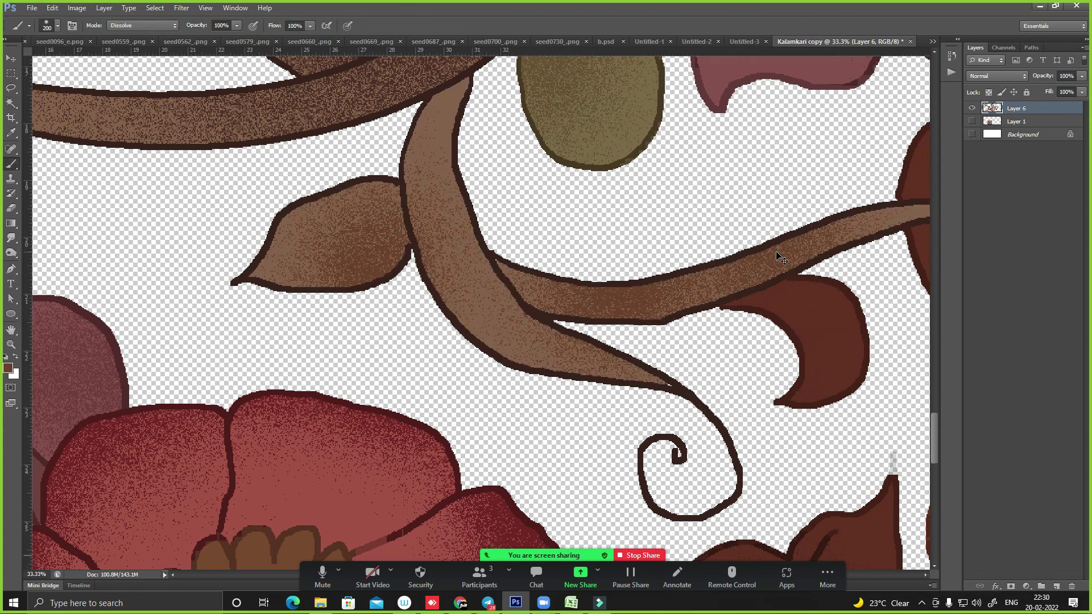
key(ctrl+minus)
key(ctrl+minus)
key(ctrl+minus)
key(w)
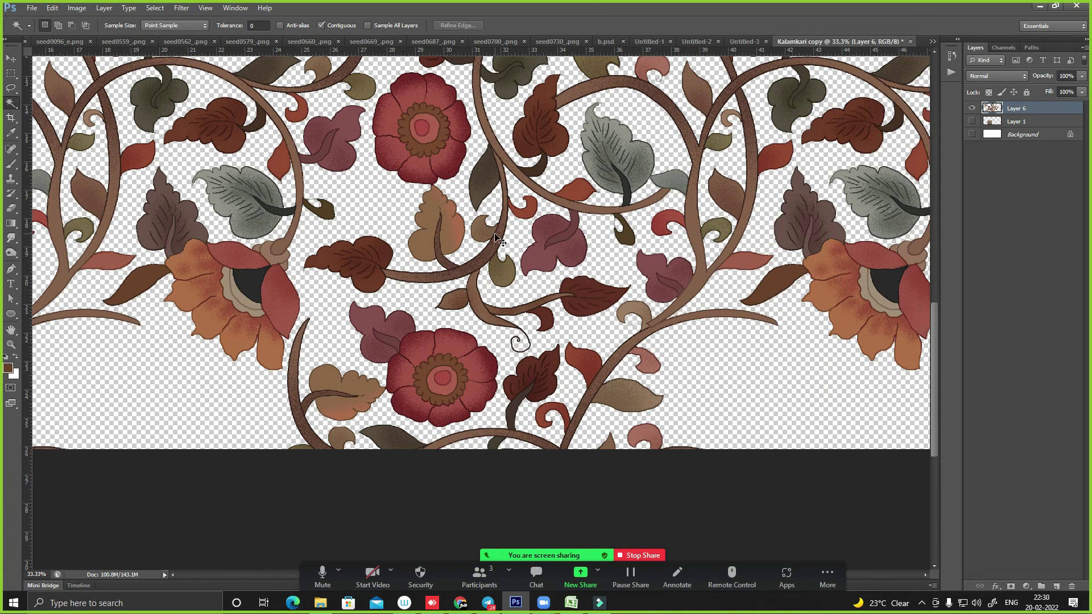
key(ctrl+minus)
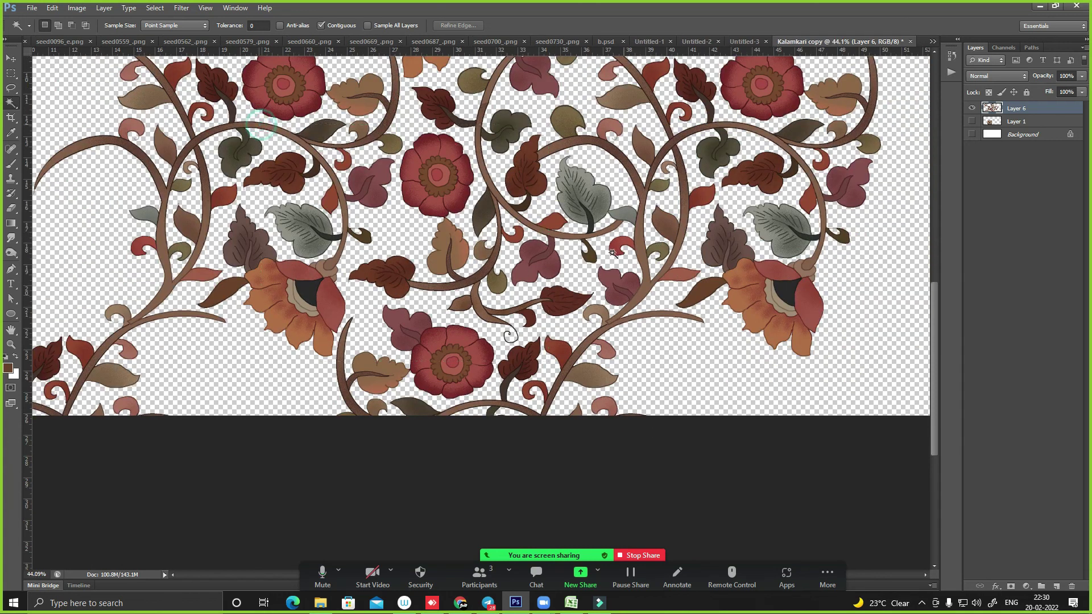
- Select the red flower's centre and expand the selection by 4 pixels
scroll(420, 213, up, 3)
key(l)
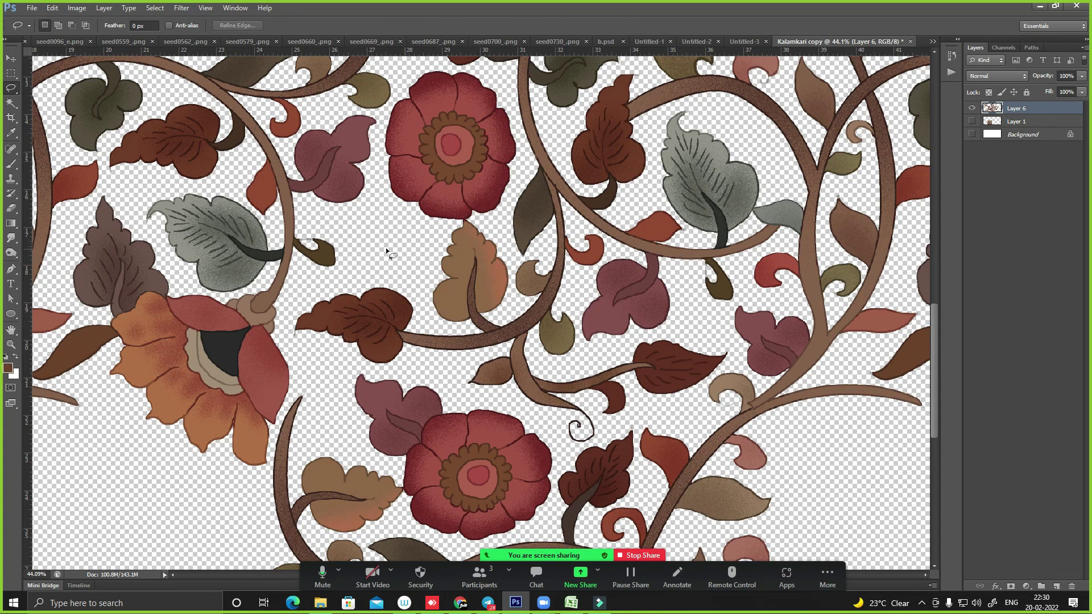
drag(590, 210, 574, 350)
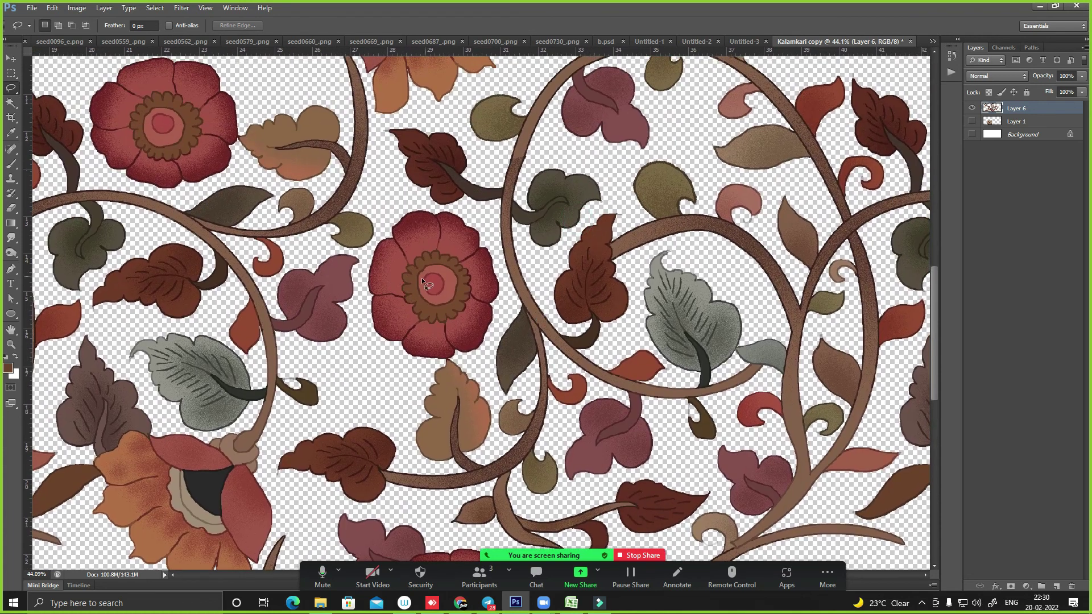
key(w)
click(430, 283)
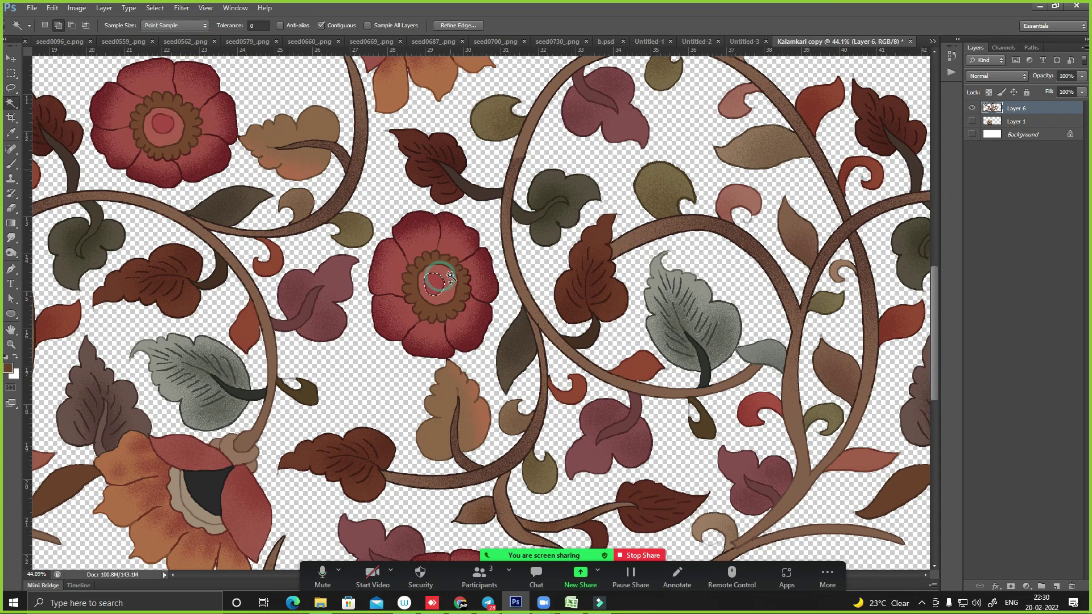
key(alt+s)
key(Escape)
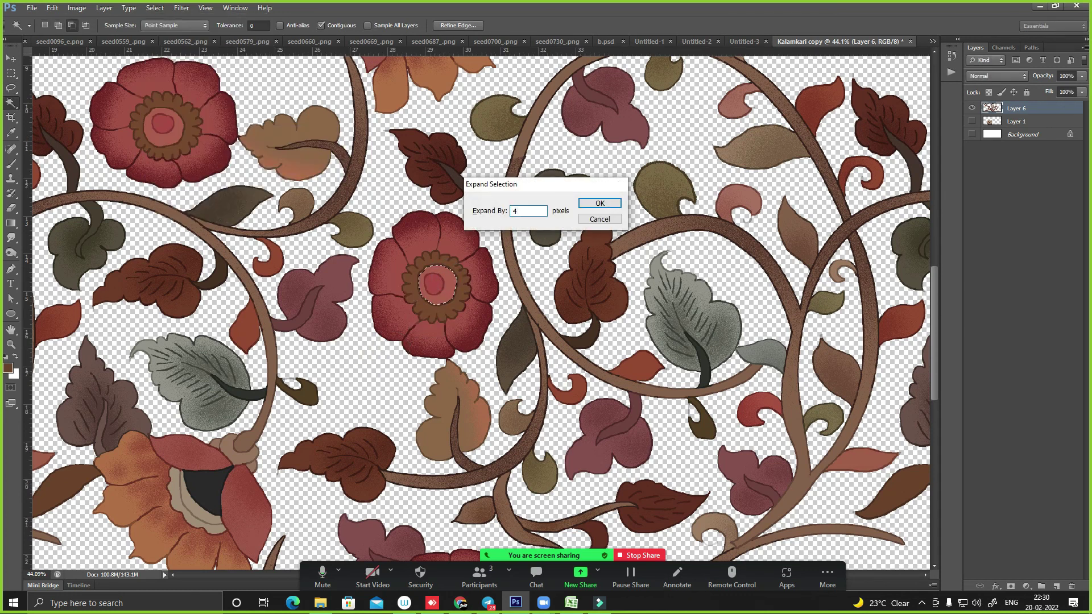
key(Return)
- Place a copy of the flower centre at the lower left as a small round motif
drag(437, 290, 367, 385)
click(382, 378)
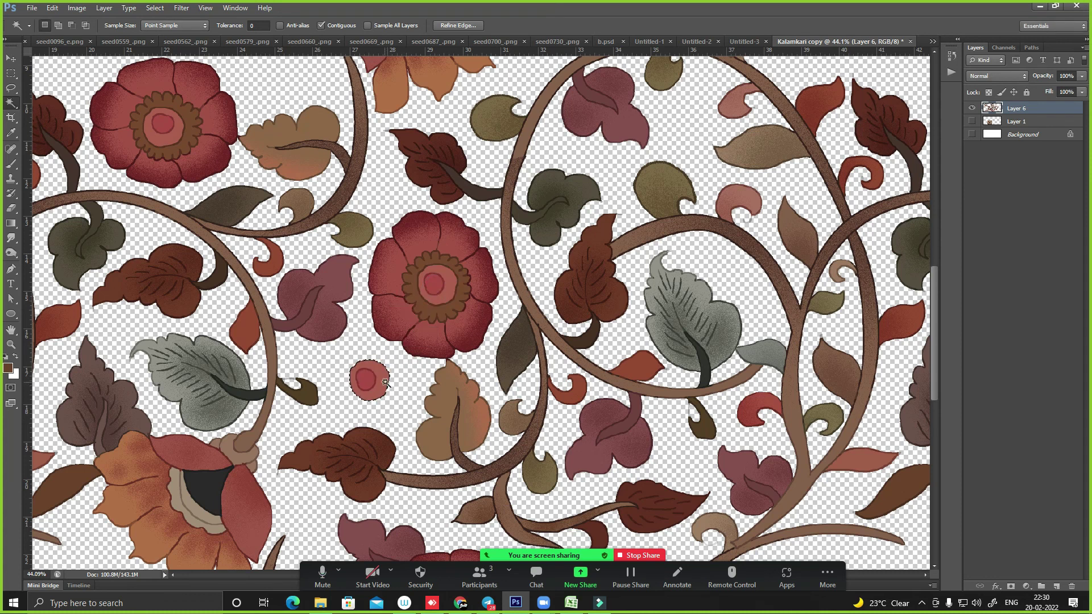
key(i)
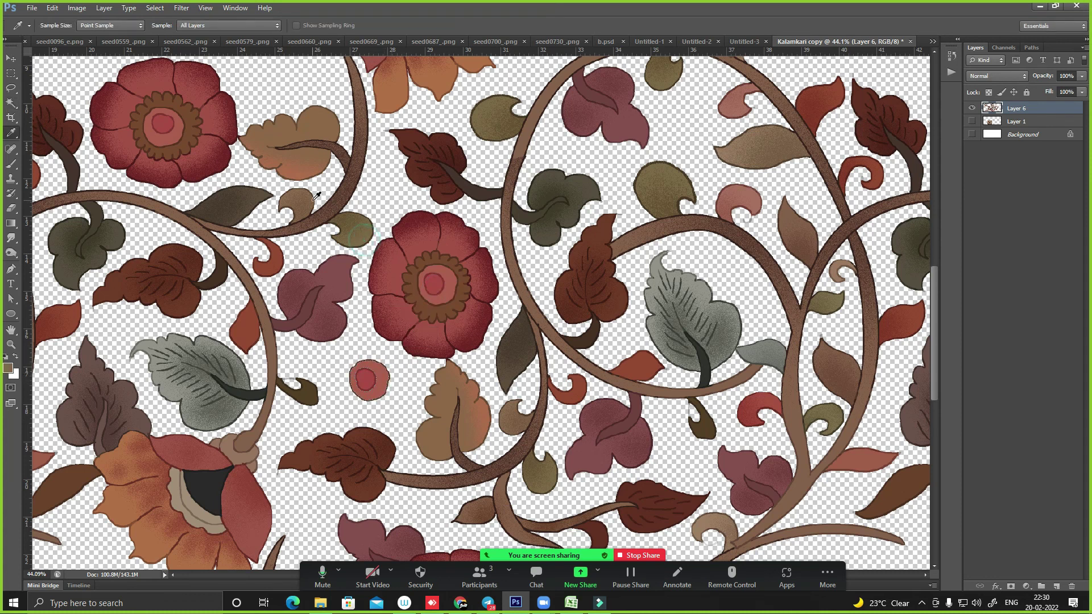
key(ctrl+minus)
key(ctrl+minus)
key(ctrl+minus)
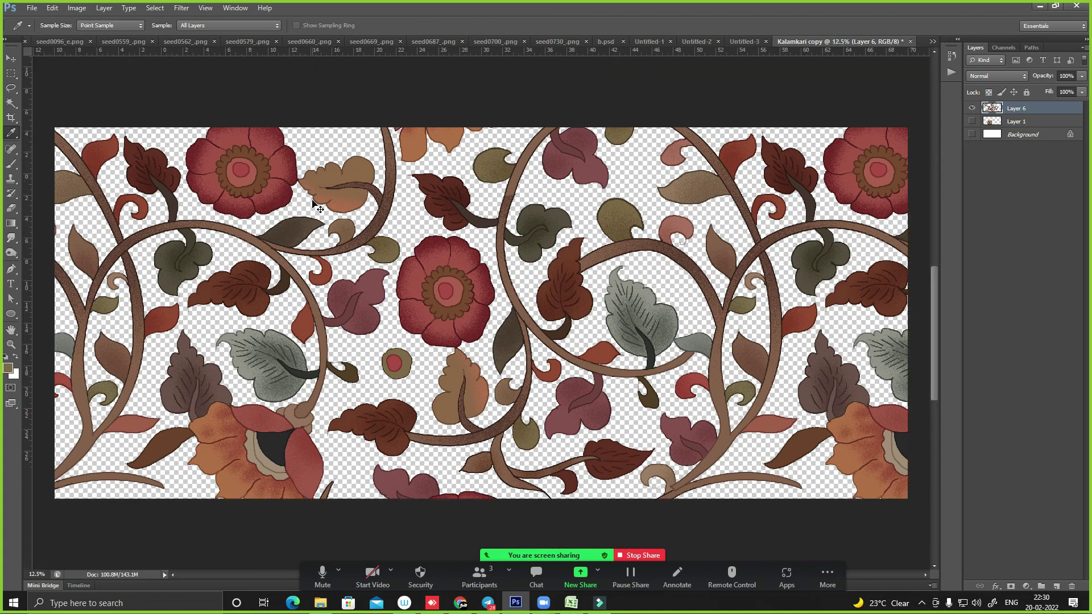
key(ctrl+minus)
- Duplicate the flower cluster to the left and nudge the copy right to meet the original
key(w)
click(756, 276)
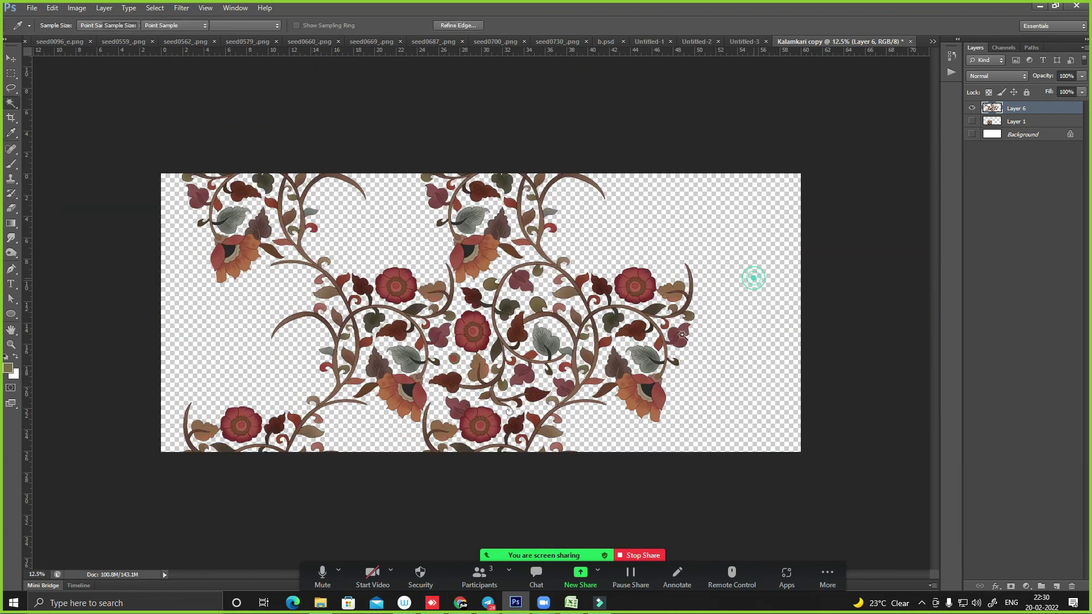
mouse_move(632, 288)
mouse_down()
mouse_move(396, 286)
mouse_move(428, 264)
mouse_up()
scroll(464, 284, up, 10)
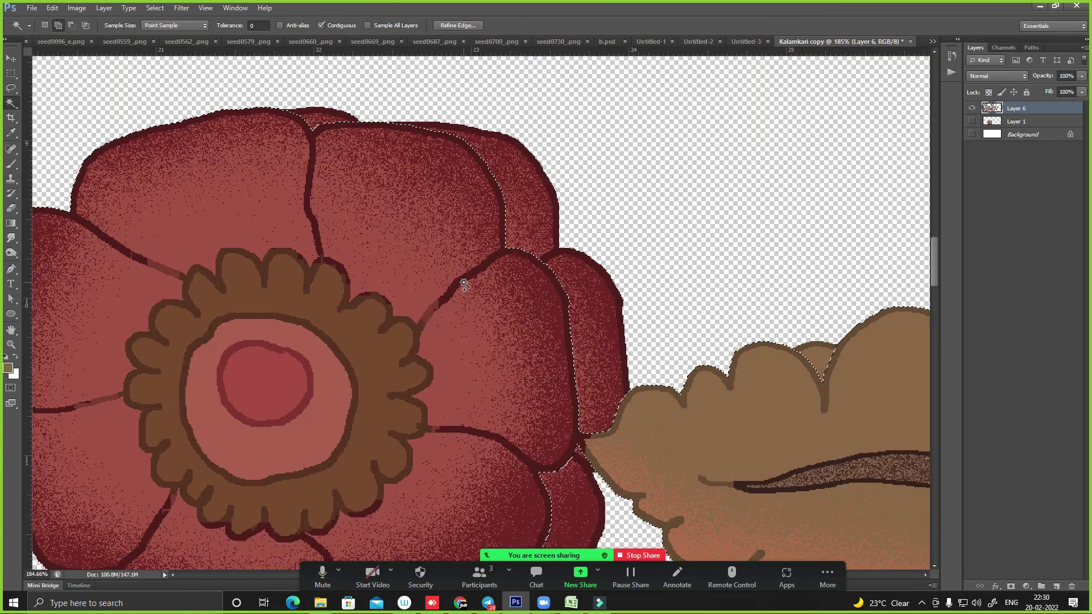
key(ctrl+shift+Right)
key(ctrl+shift+Right)
key(ctrl+shift+Right)
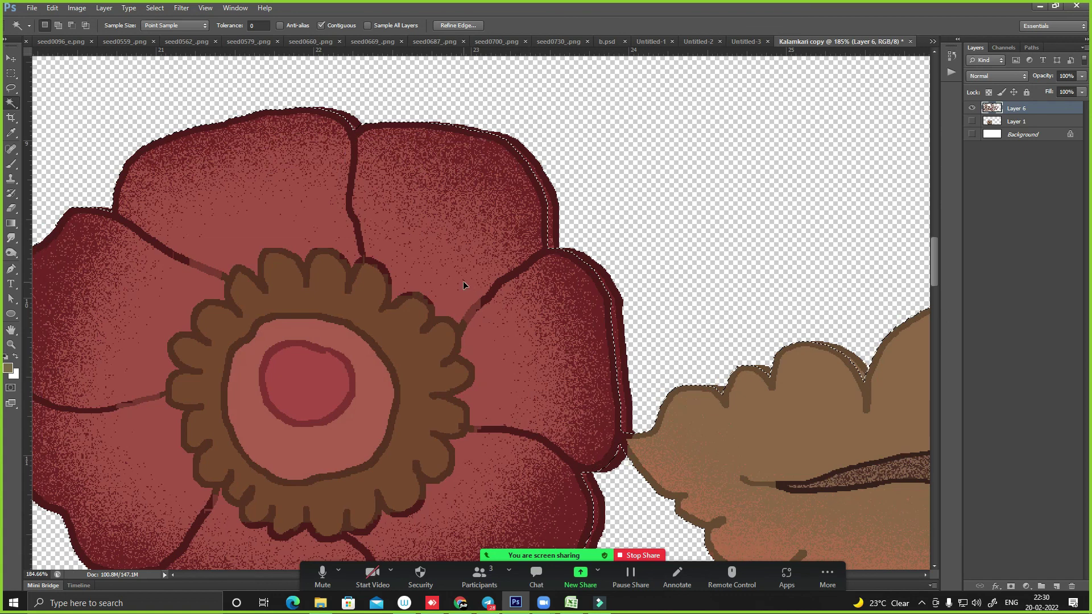
key(ctrl+shift+Right)
key(ctrl+shift+Right)
scroll(463, 282, down, 3)
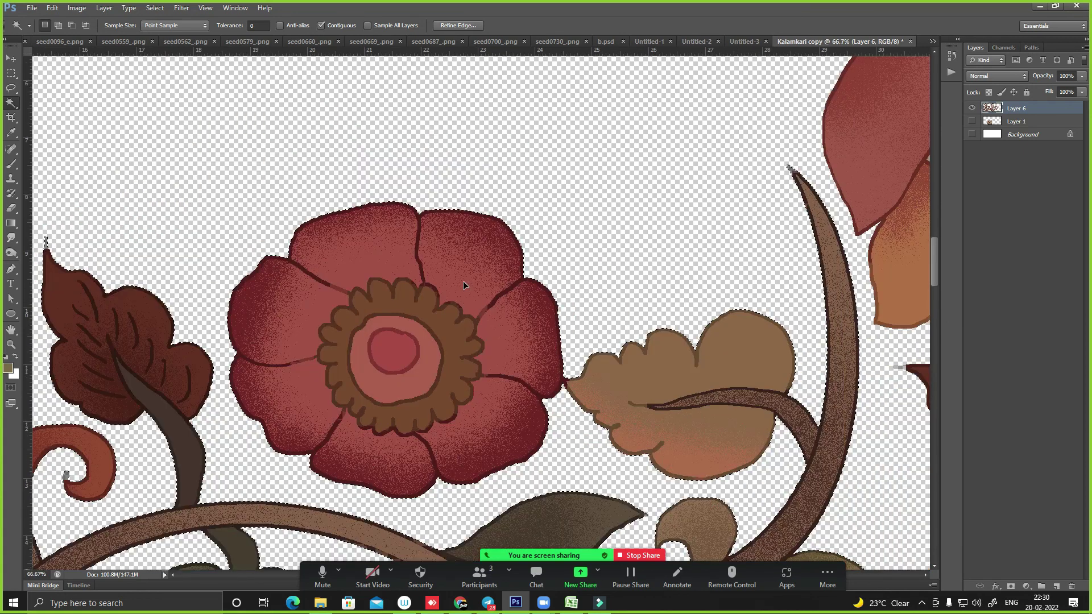
scroll(463, 283, down, 2)
scroll(463, 281, down, 2)
scroll(463, 281, down, 1)
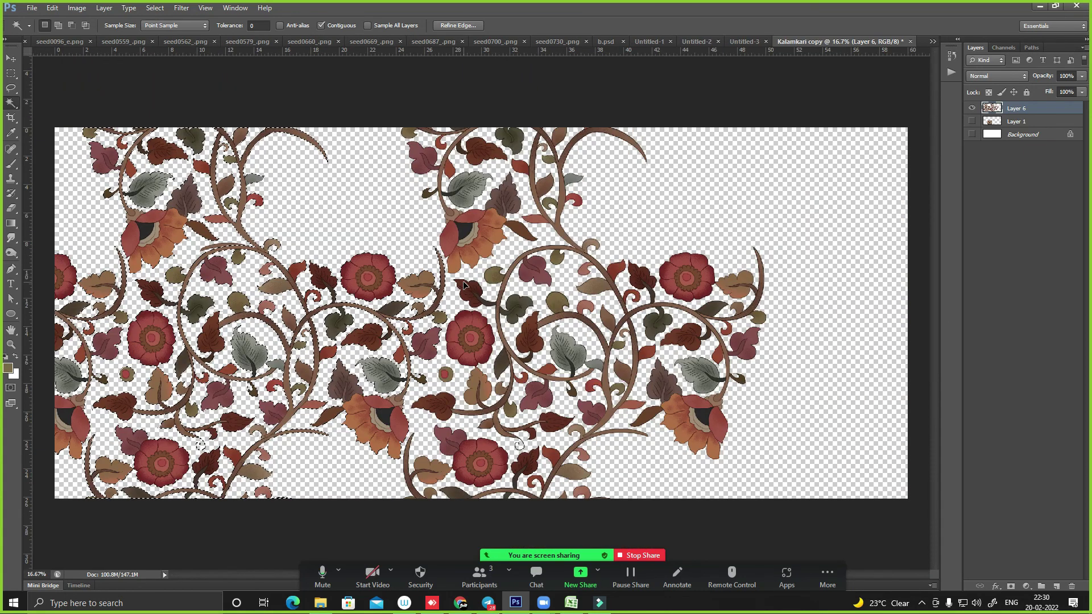
- Duplicate the pattern straight up and shift the upper copy with Edit > Transform
click(365, 447)
drag(365, 447, 401, 274)
key(a)
key(alt+e)
key(u)
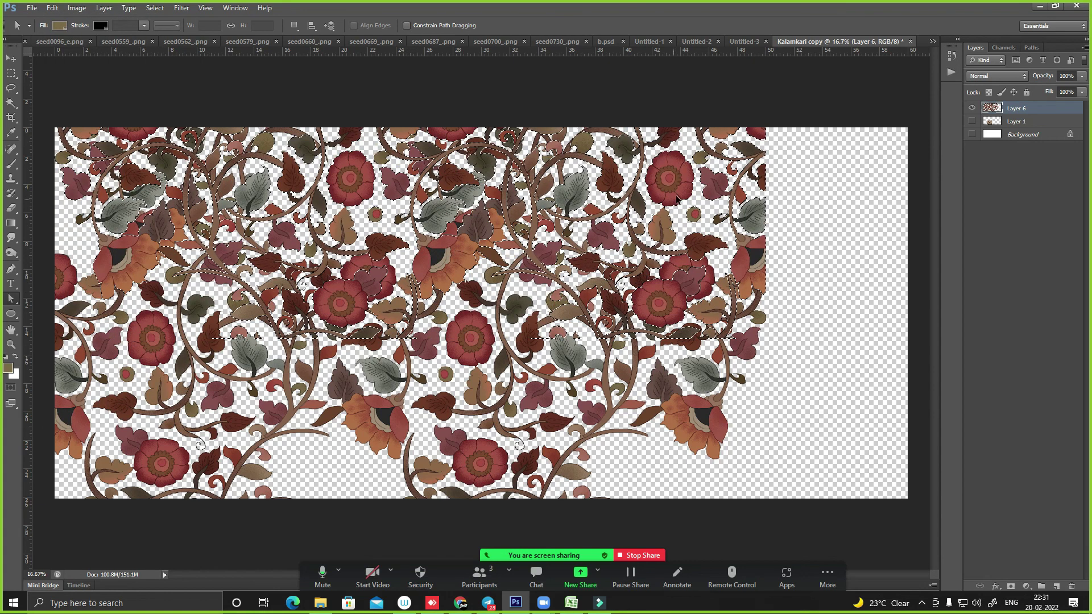
- Align the upper pattern block with the artwork below so the flowers interlock
key(m)
mouse_move(671, 182)
mouse_down()
mouse_move(524, 182)
mouse_move(589, 186)
mouse_move(716, 240)
mouse_move(558, 137)
mouse_move(432, 250)
mouse_move(375, 273)
mouse_move(375, 290)
mouse_up()
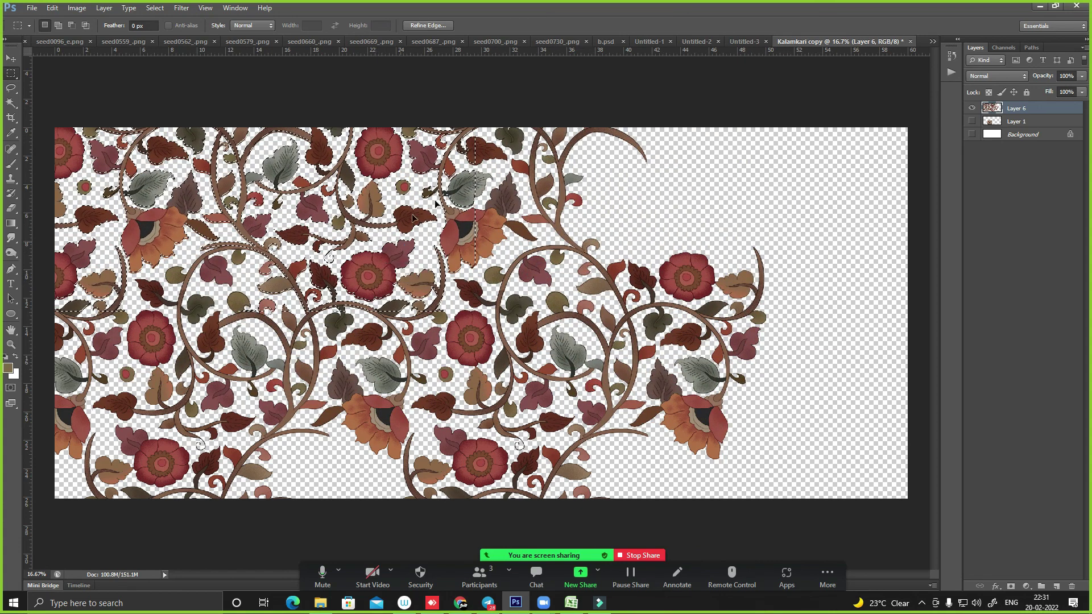
scroll(407, 237, up, 10)
mouse_move(378, 241)
mouse_down()
mouse_move(374, 265)
mouse_move(343, 274)
mouse_up()
scroll(344, 275, down, 10)
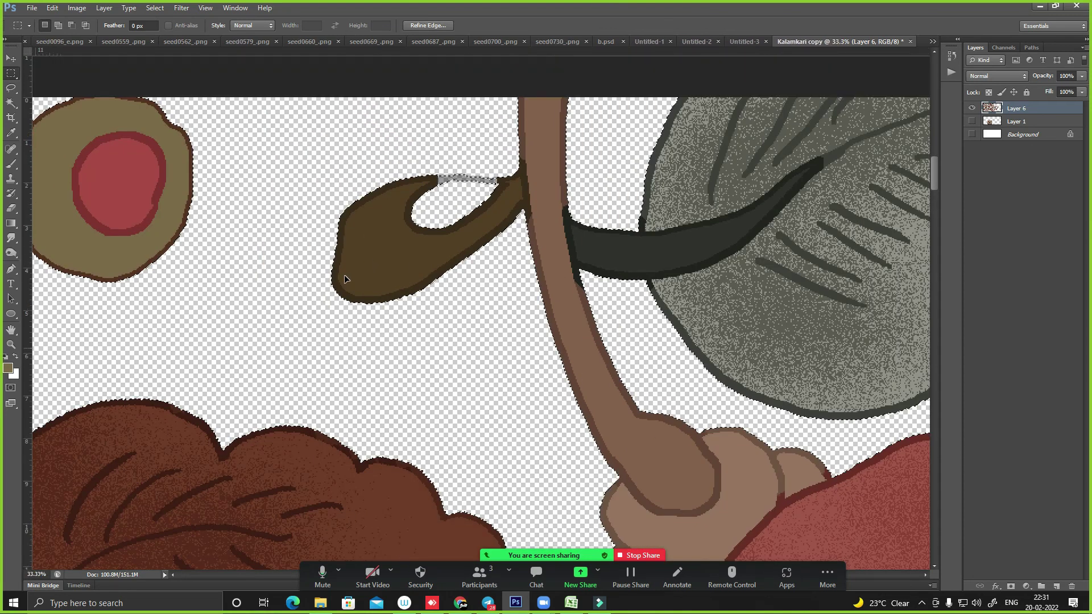
scroll(344, 275, down, 1)
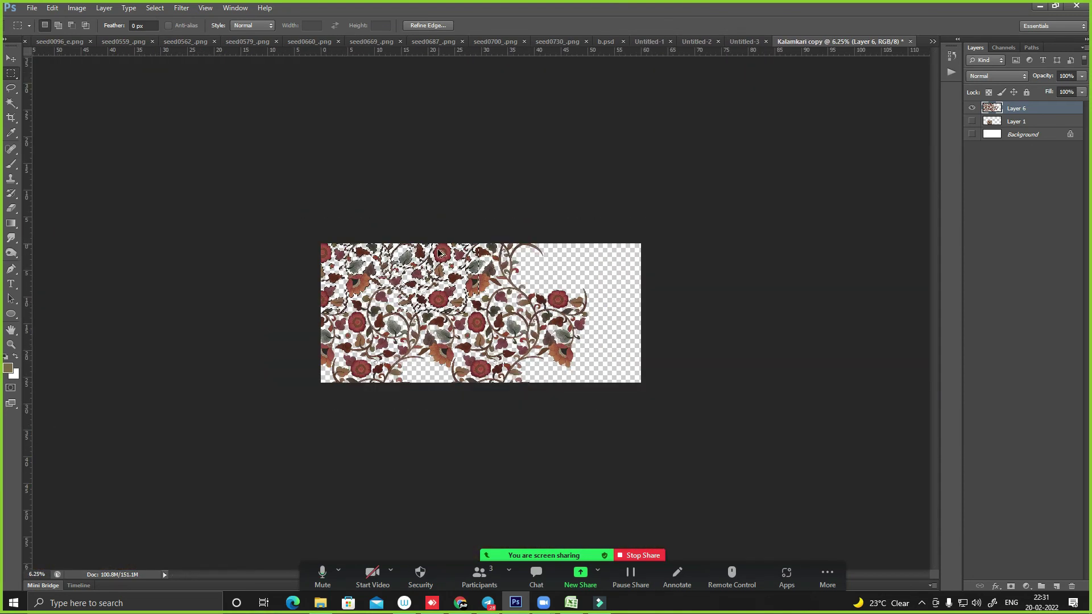
mouse_move(438, 248)
mouse_down()
mouse_move(431, 428)
mouse_move(439, 400)
mouse_up()
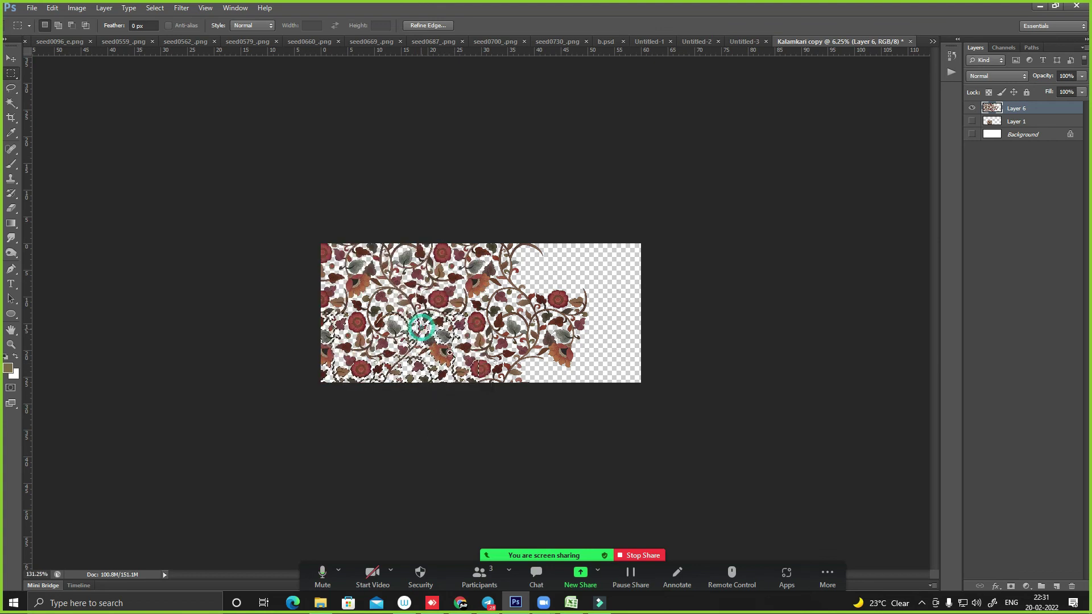
- Add a vertical guide at the repeat's left edge, around 0.343 in
scroll(486, 279, up, 10)
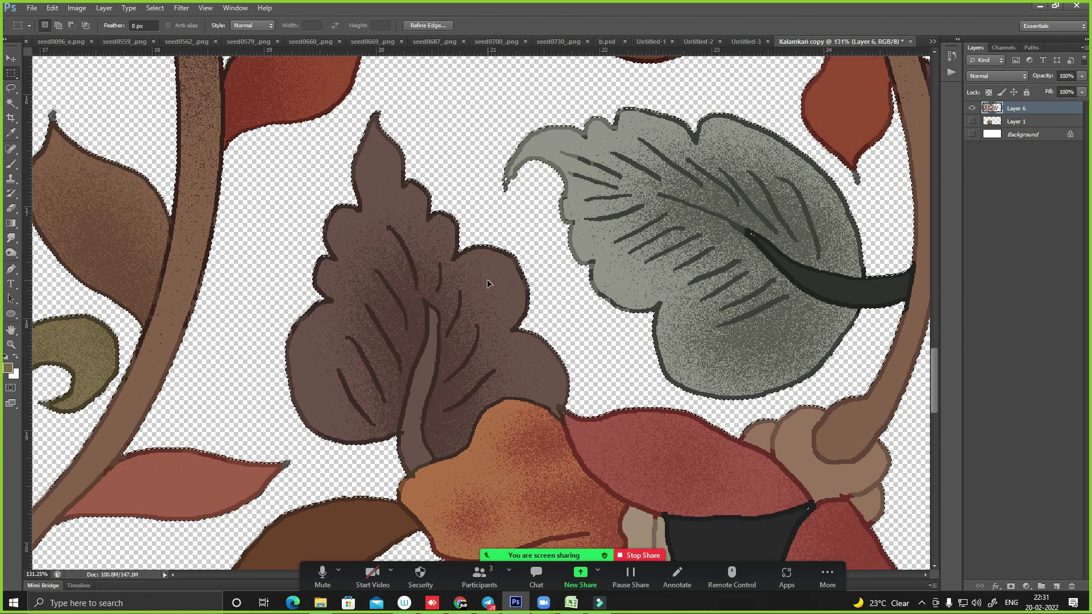
scroll(487, 283, down, 3)
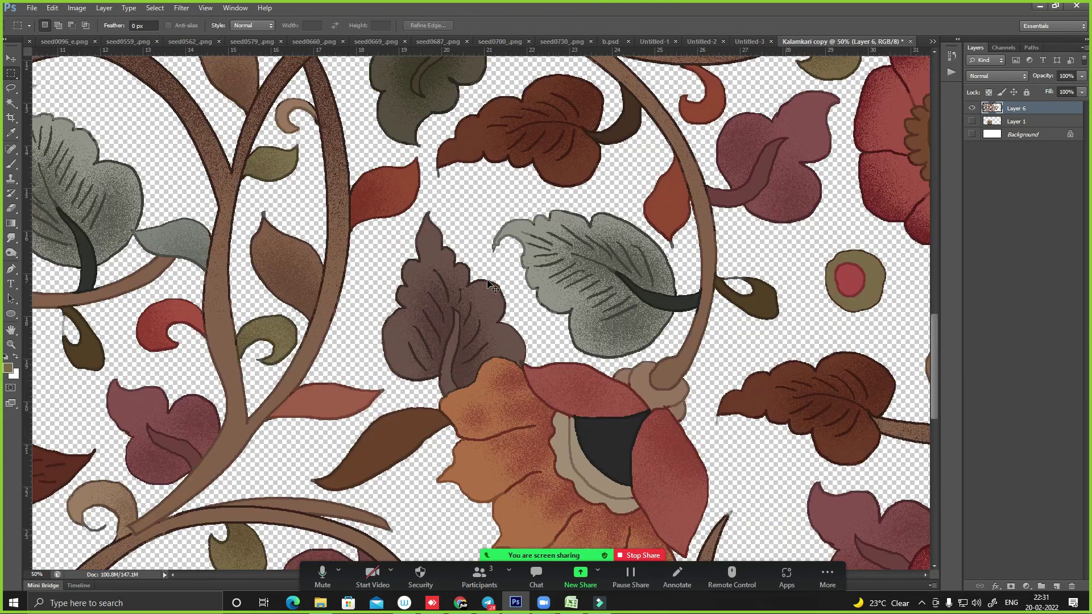
scroll(488, 285, down, 2)
scroll(487, 284, down, 1)
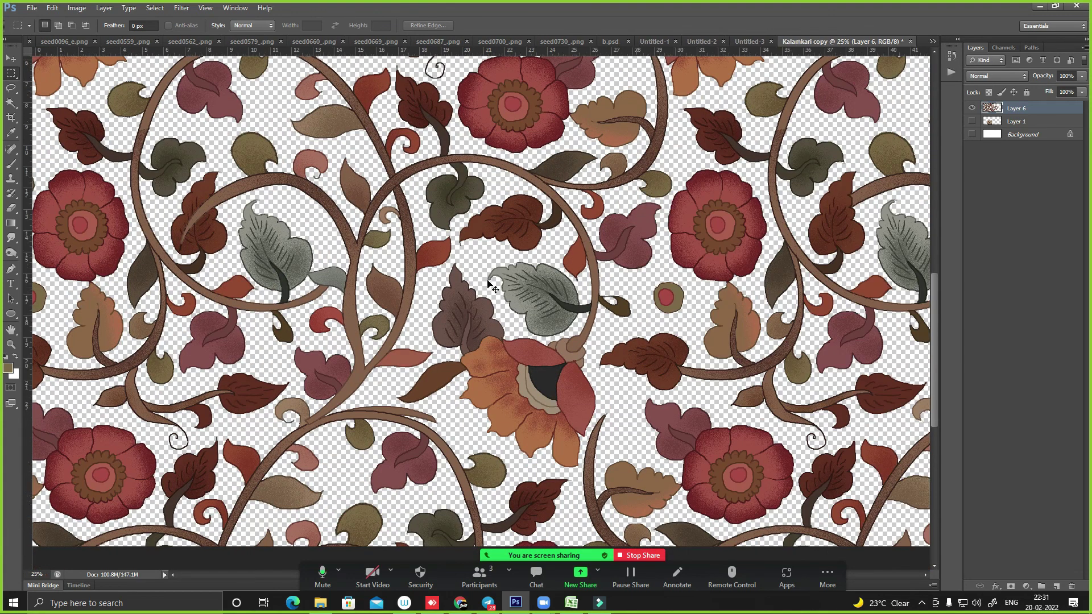
scroll(488, 285, down, 1)
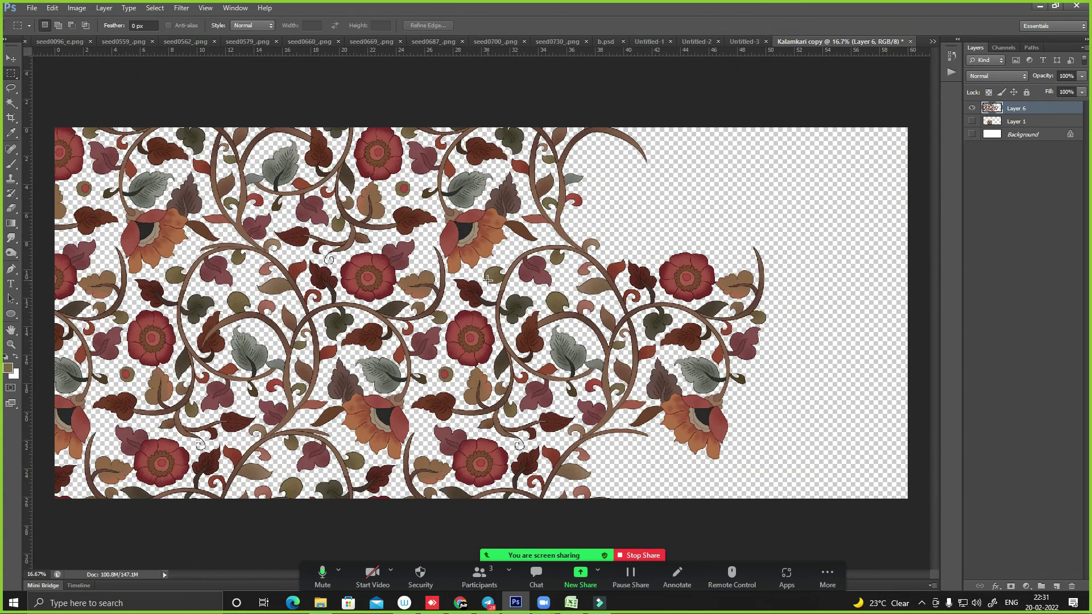
scroll(488, 284, down, 1)
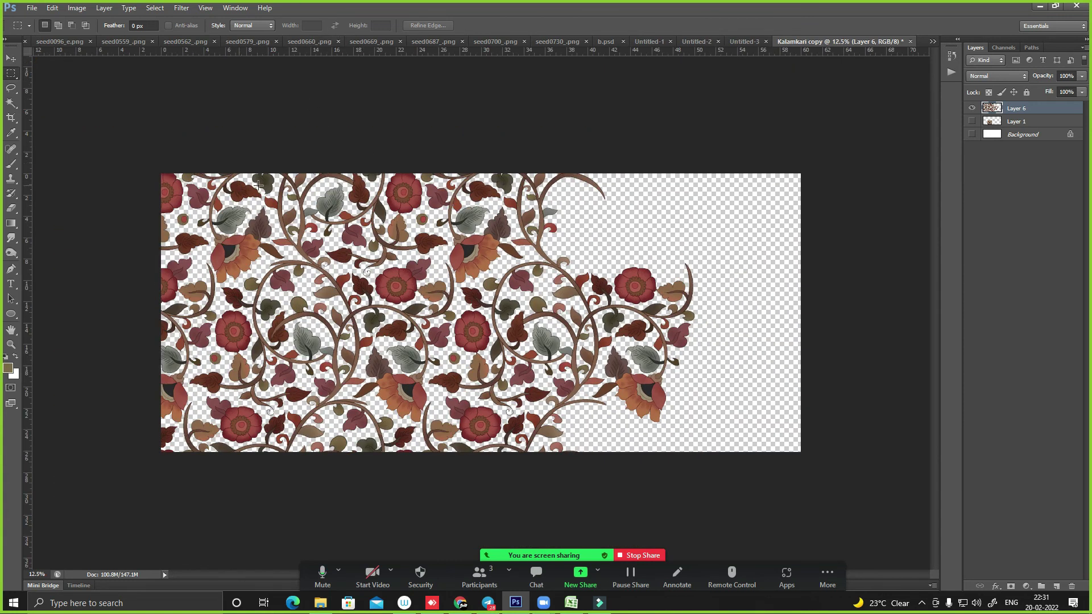
key(w)
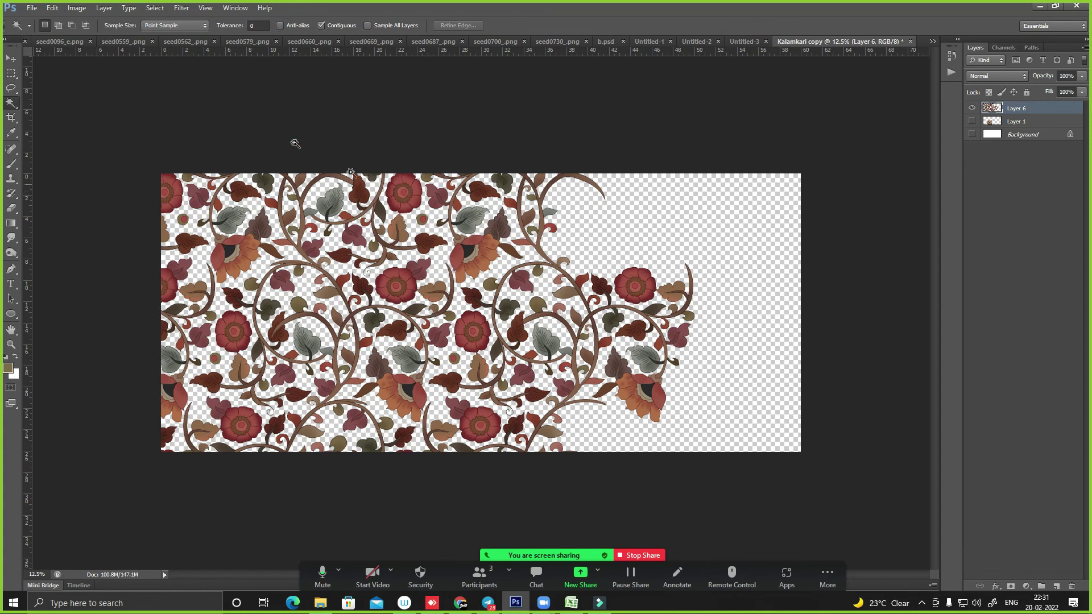
key(m)
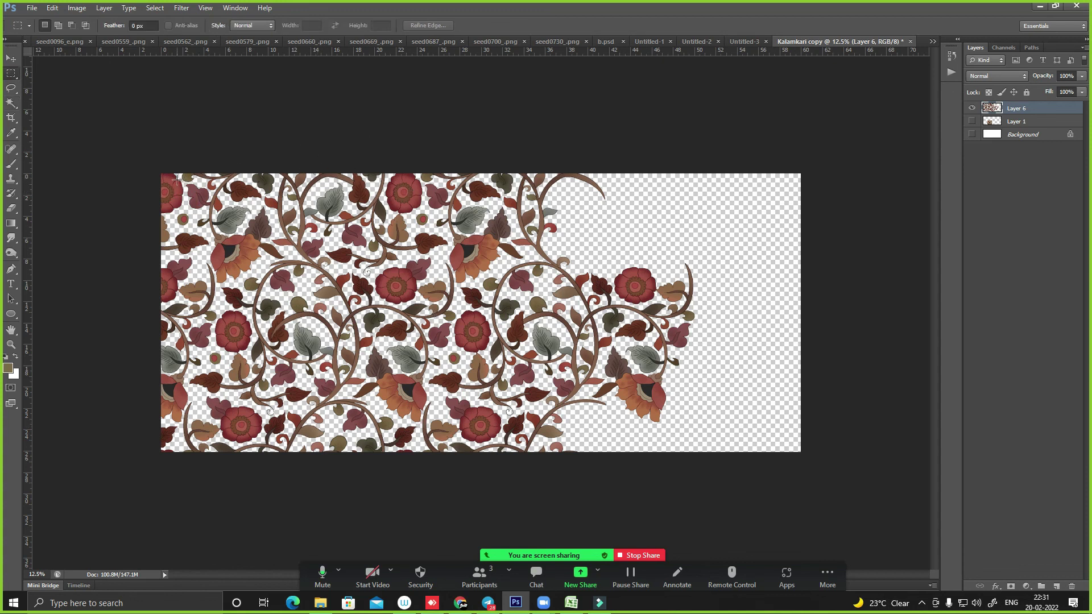
key(w)
scroll(146, 173, up, 5)
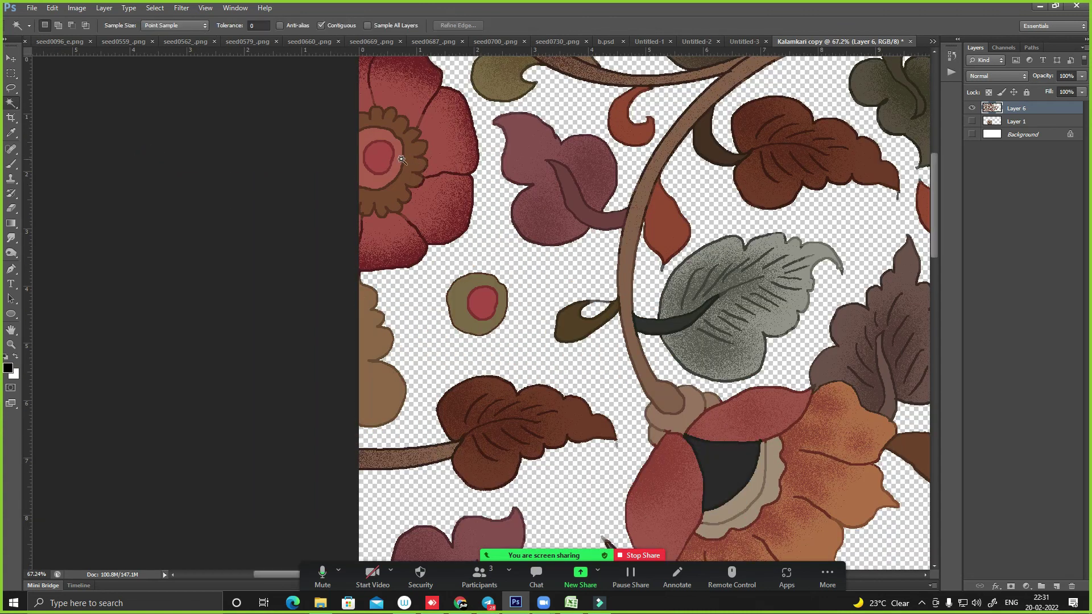
drag(30, 297, 392, 222)
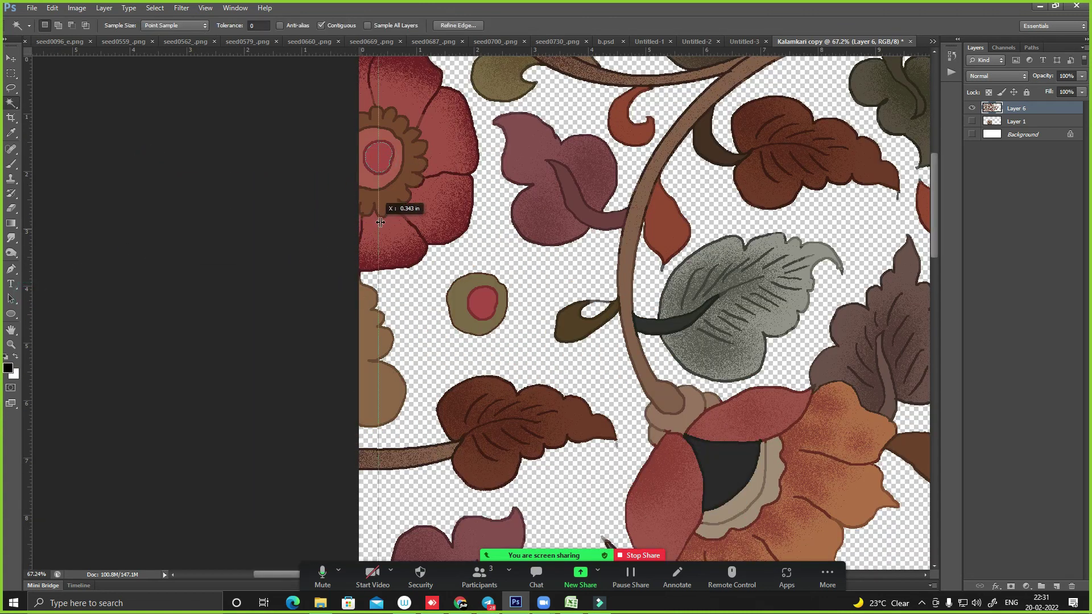
- Add a second vertical guide at the repeat's right edge
scroll(418, 223, down, 3)
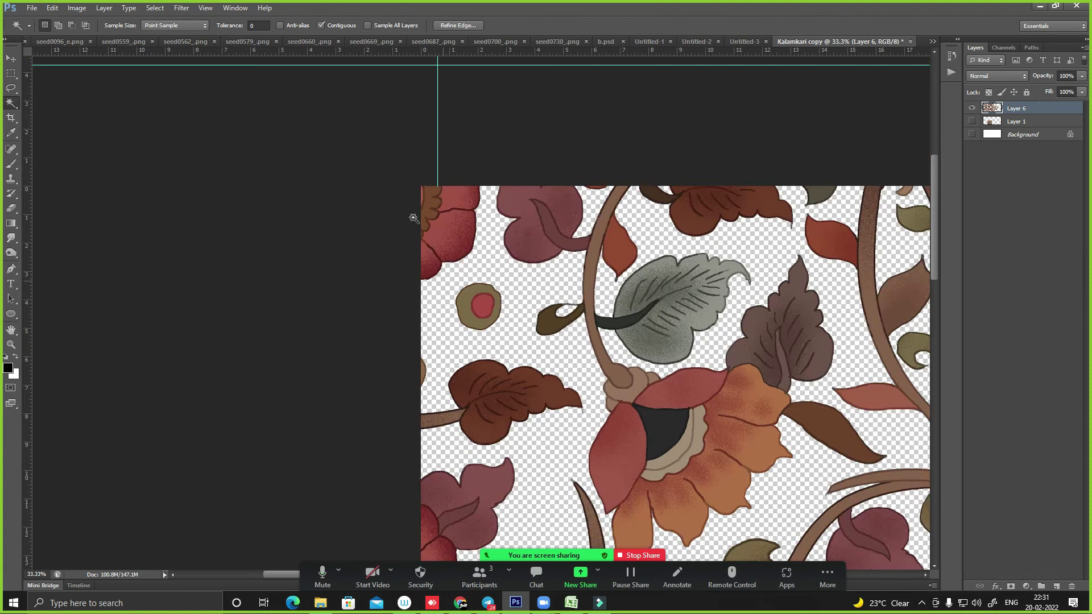
mouse_move(610, 249)
mouse_down()
mouse_move(559, 246)
mouse_move(552, 208)
mouse_up()
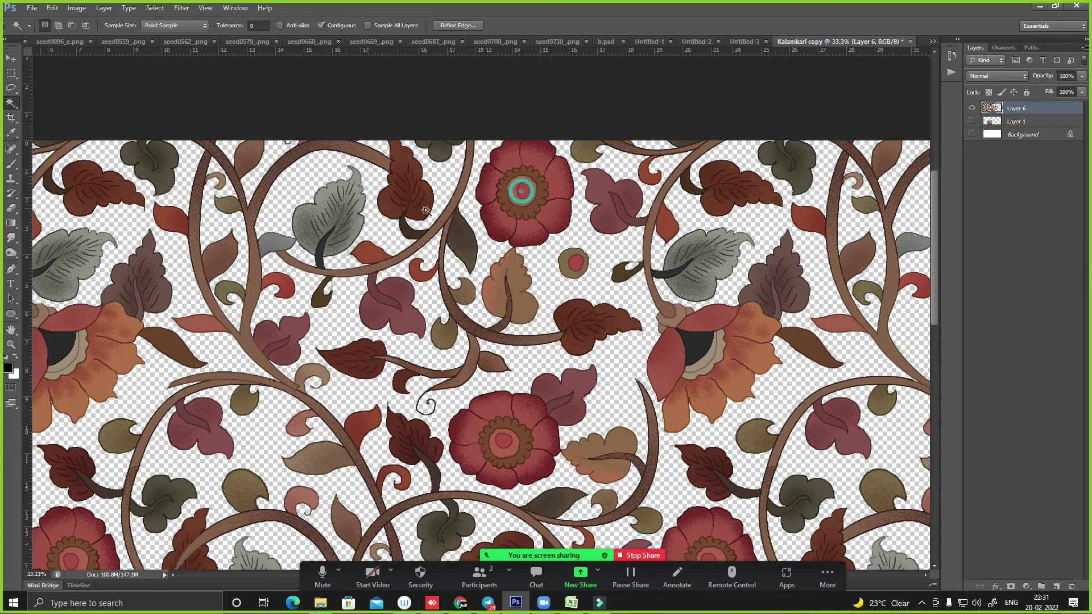
drag(24, 297, 539, 229)
scroll(540, 234, down, 4)
- Crop the canvas to a marquee drawn between the guides
key(m)
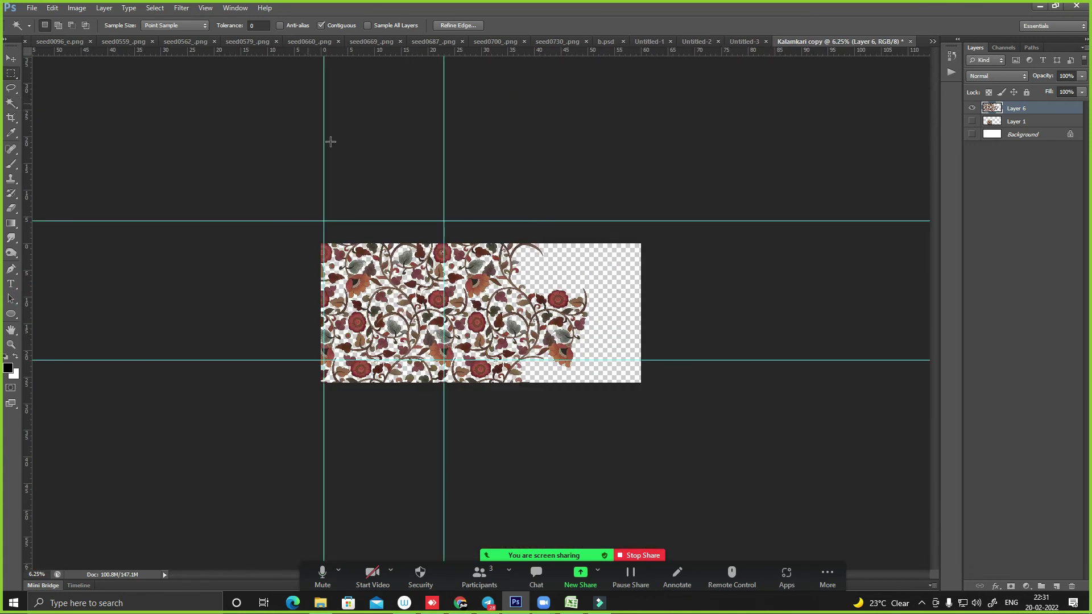
click(290, 193)
drag(376, 304, 452, 449)
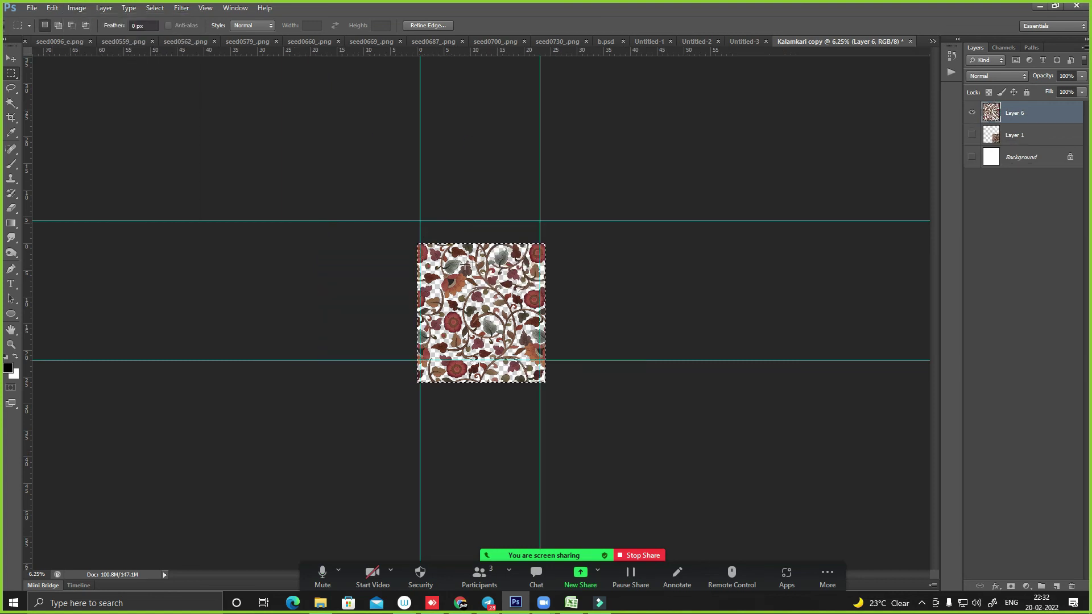
mouse_move(427, 232)
mouse_down()
mouse_move(547, 439)
mouse_move(546, 480)
mouse_up()
key(alt+i)
key(p)
- Deselect, fit the tile in view, and show Layer 1 and Background
click(298, 158)
key(ctrl+0)
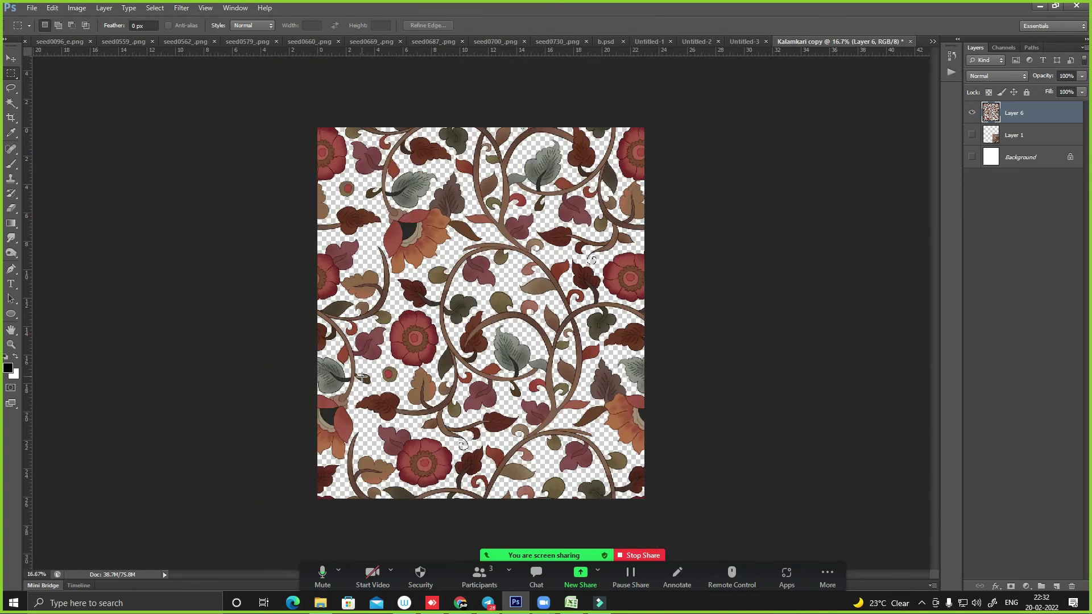
drag(972, 142, 972, 157)
- Fill the Background layer with beige and delete Layer 1
click(1021, 157)
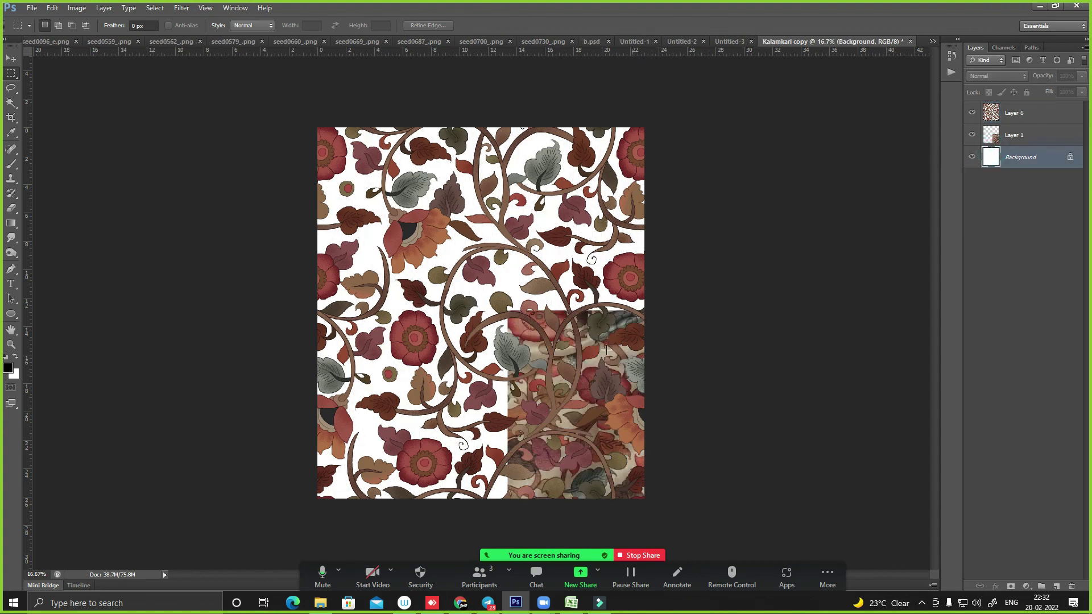
key(i)
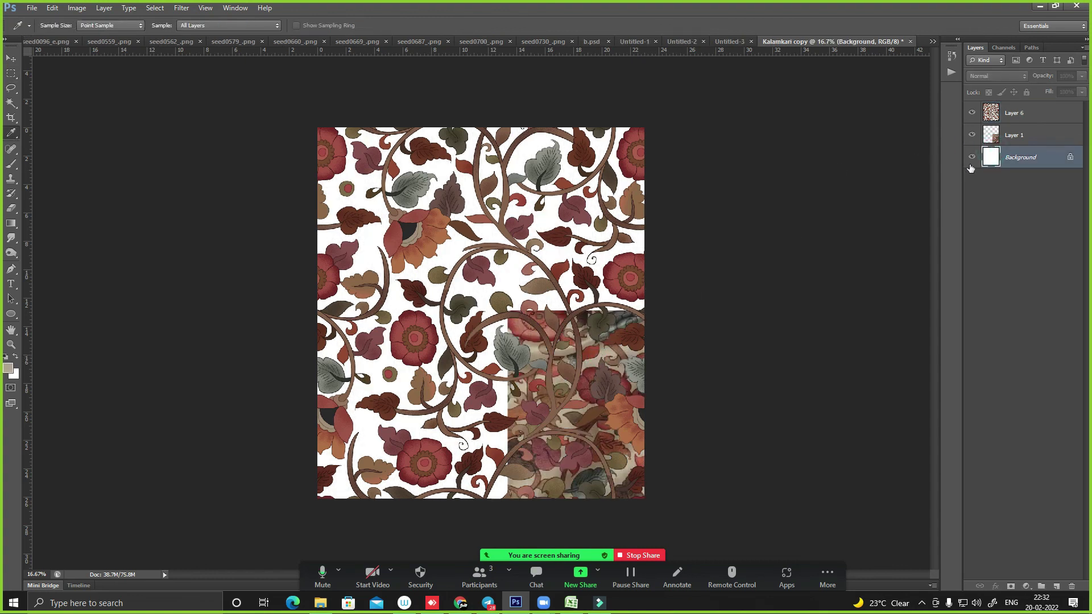
key(alt+BackSpace)
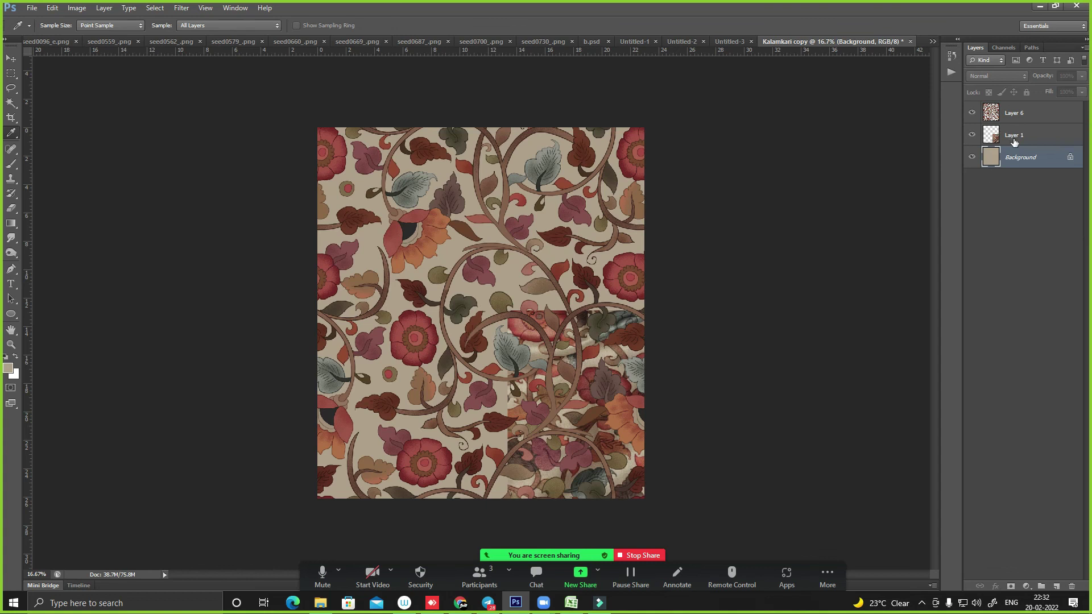
click(1014, 139)
click(1073, 588)
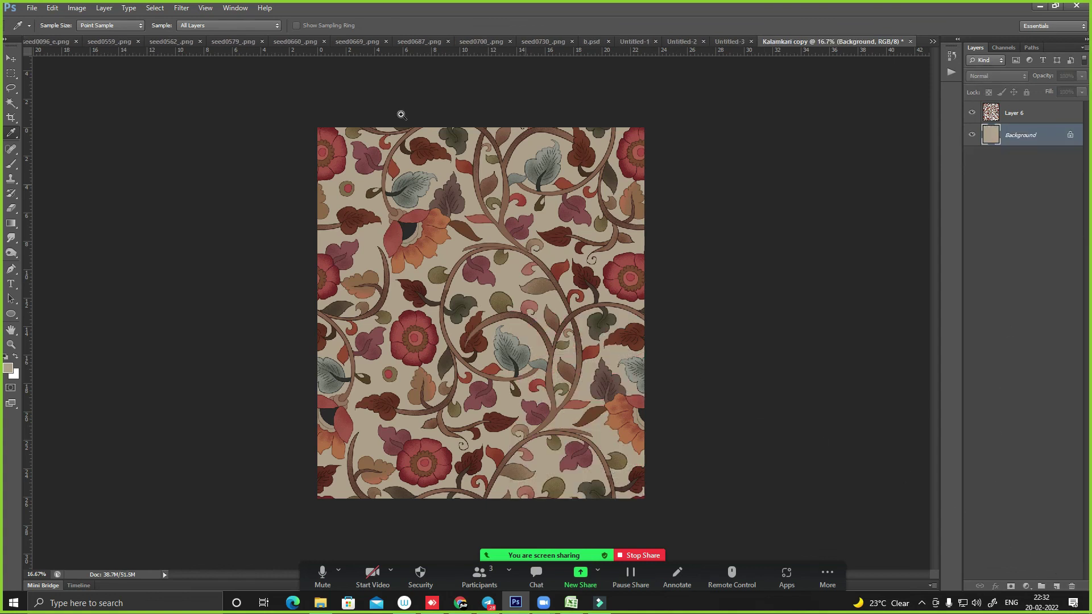
- Check the image size without changing it
scroll(642, 352, up, 2)
scroll(642, 347, down, 1)
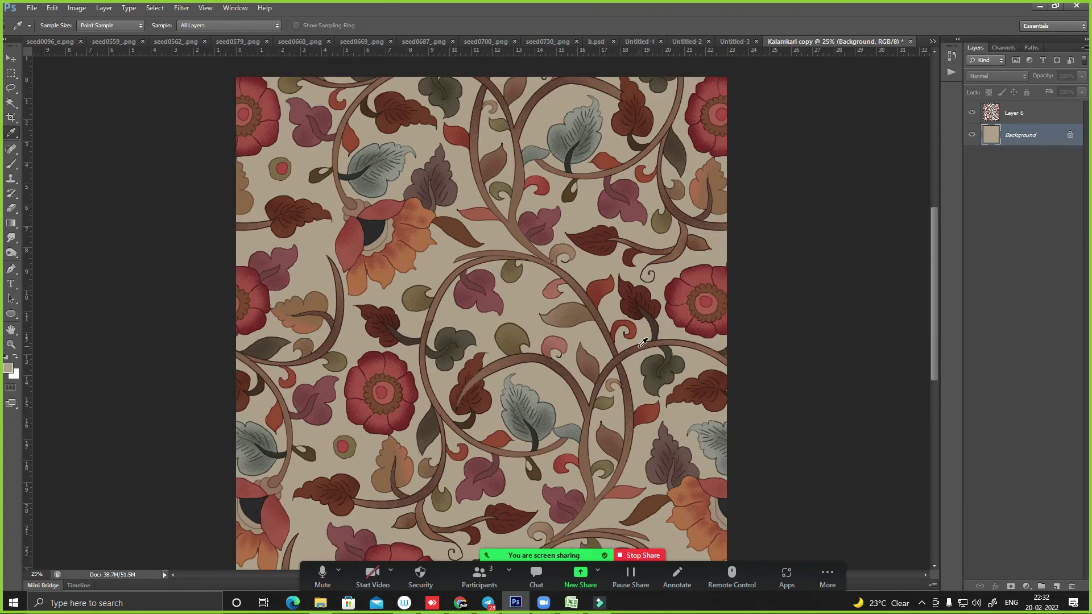
key(ctrl+alt+i)
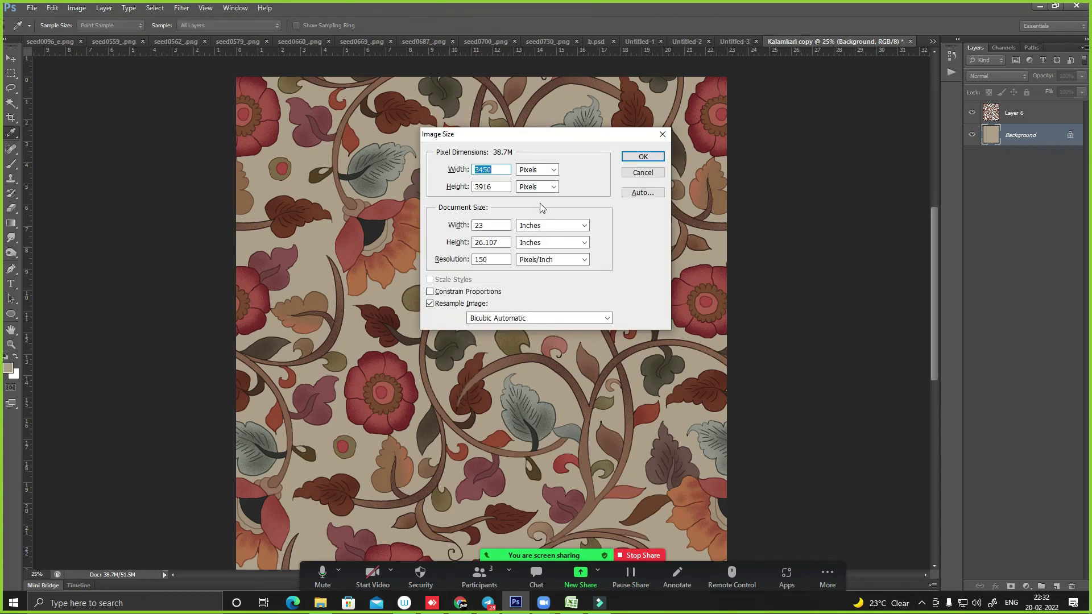
key(Escape)
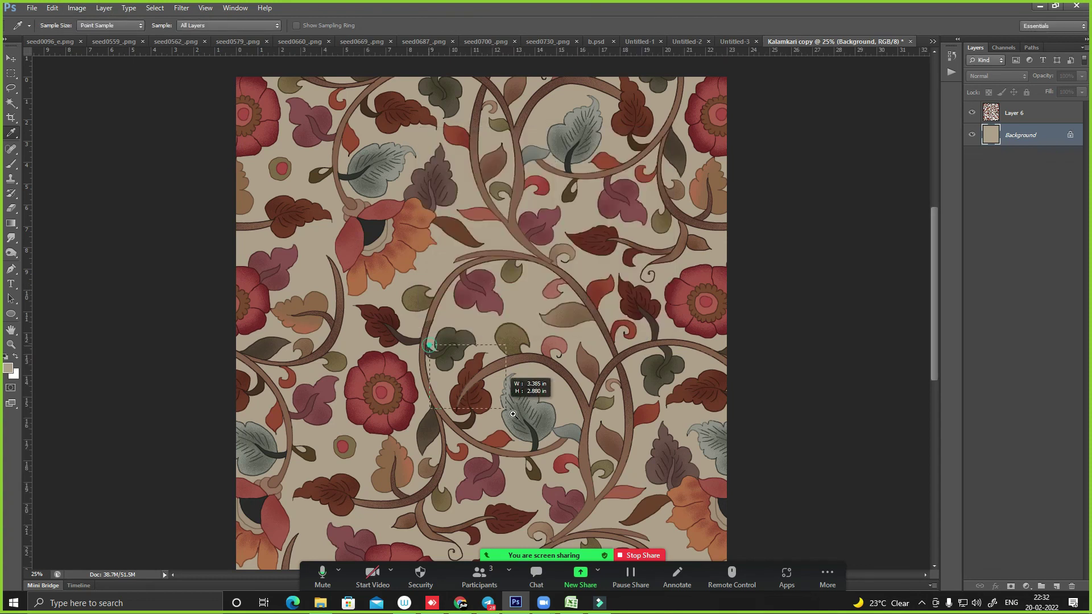
scroll(472, 381, up, 10)
- Lasso a freehand loop around the central brown leaf
key(l)
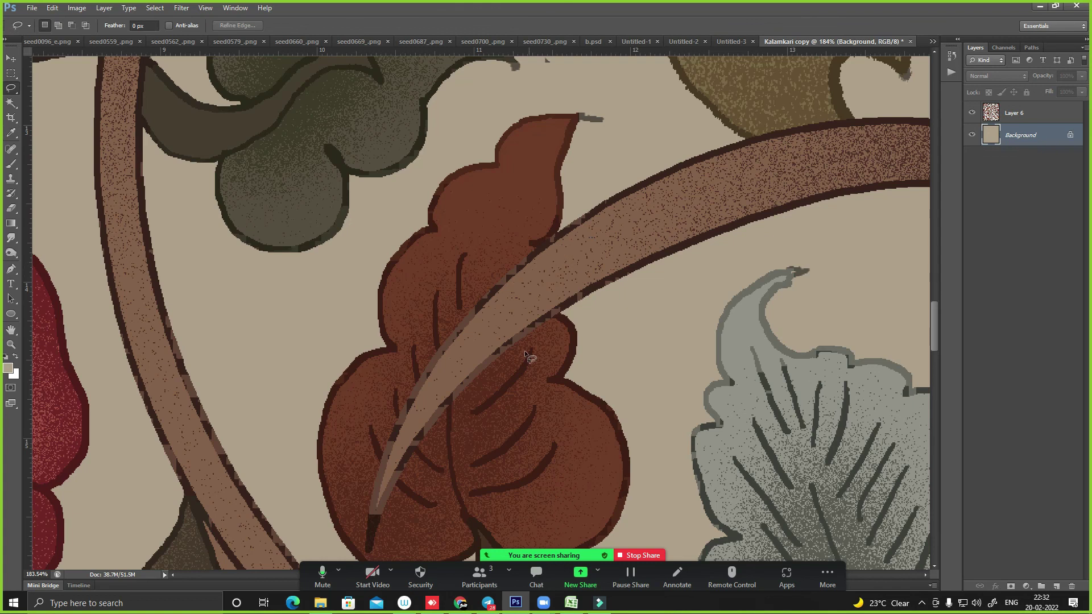
key(ctrl+minus)
key(ctrl+minus)
key(ctrl+minus)
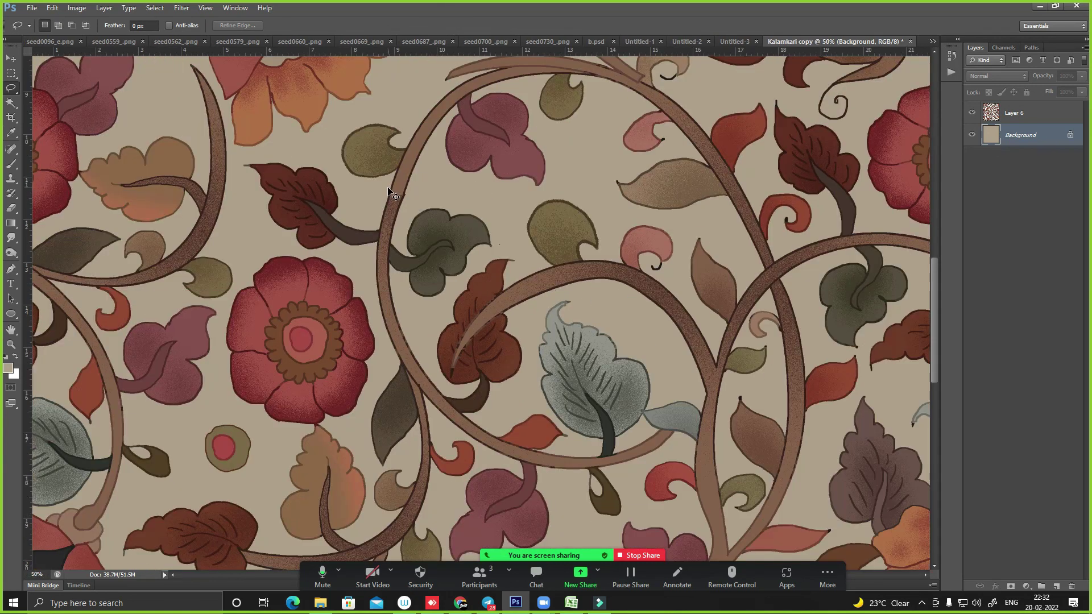
key(ctrl+minus)
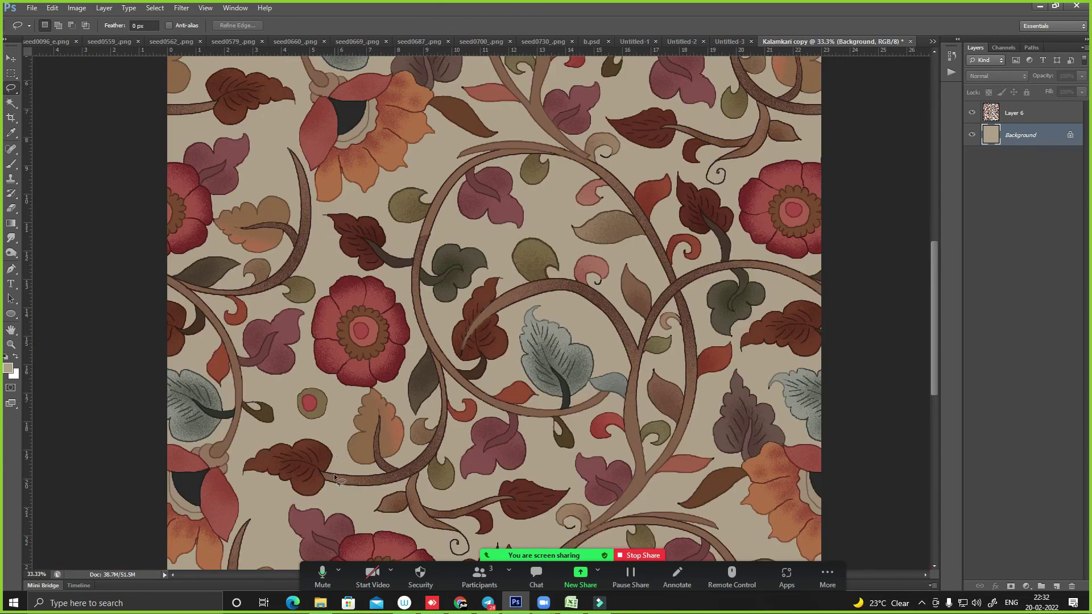
drag(326, 490, 258, 438)
drag(311, 508, 506, 366)
- On Layer 6, move the selection onto the leaf and rotate it 90° counter-clockwise
click(1014, 112)
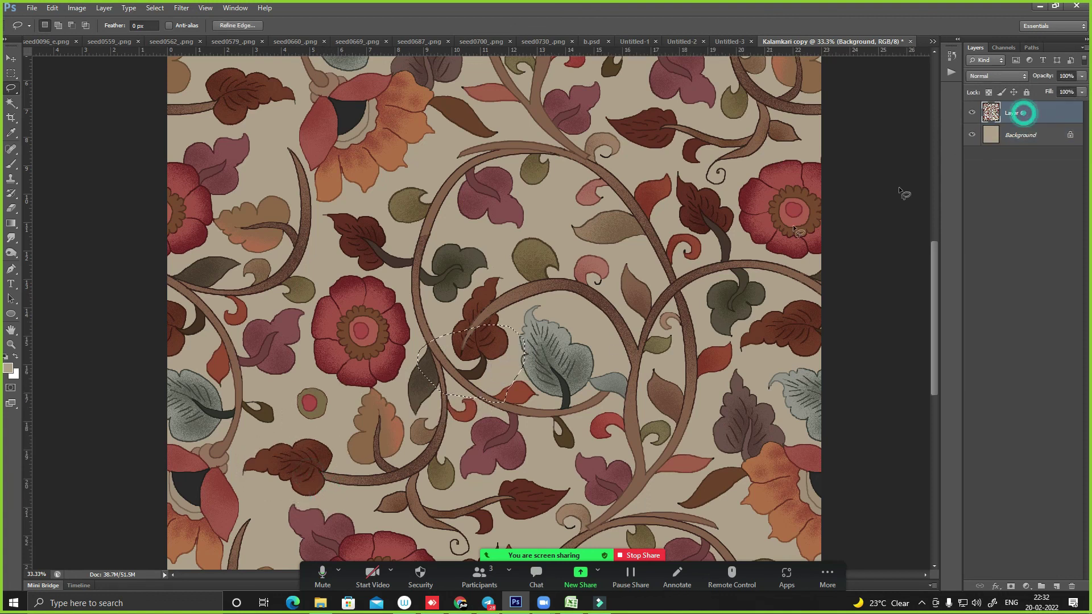
drag(295, 455, 475, 315)
key(alt+e)
key(0)
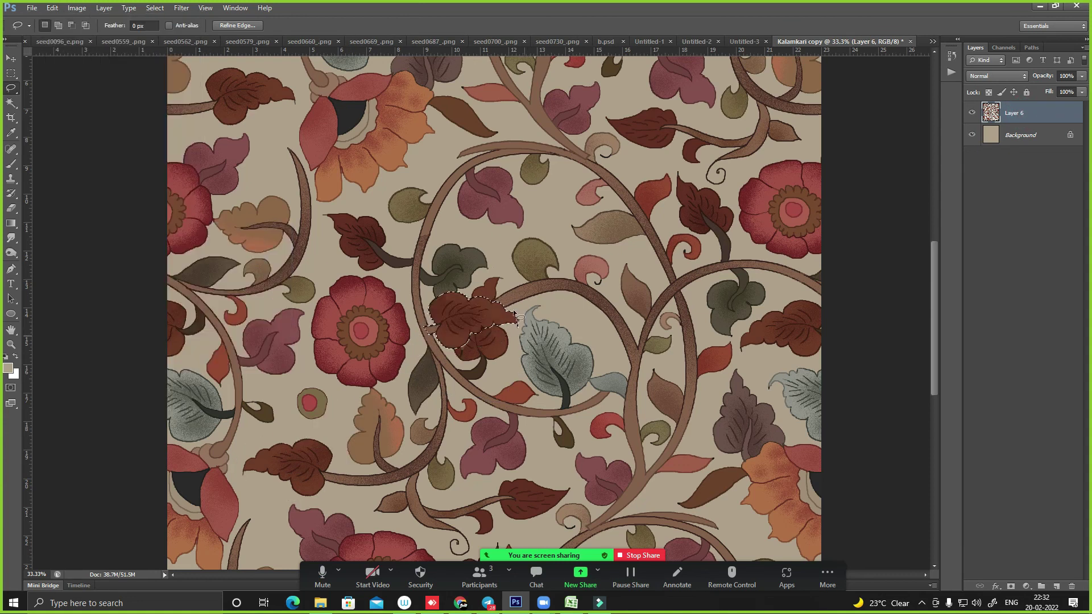
- Free Transform the leaf by 15° and nudge it into position beside the vine
key(ctrl+t)
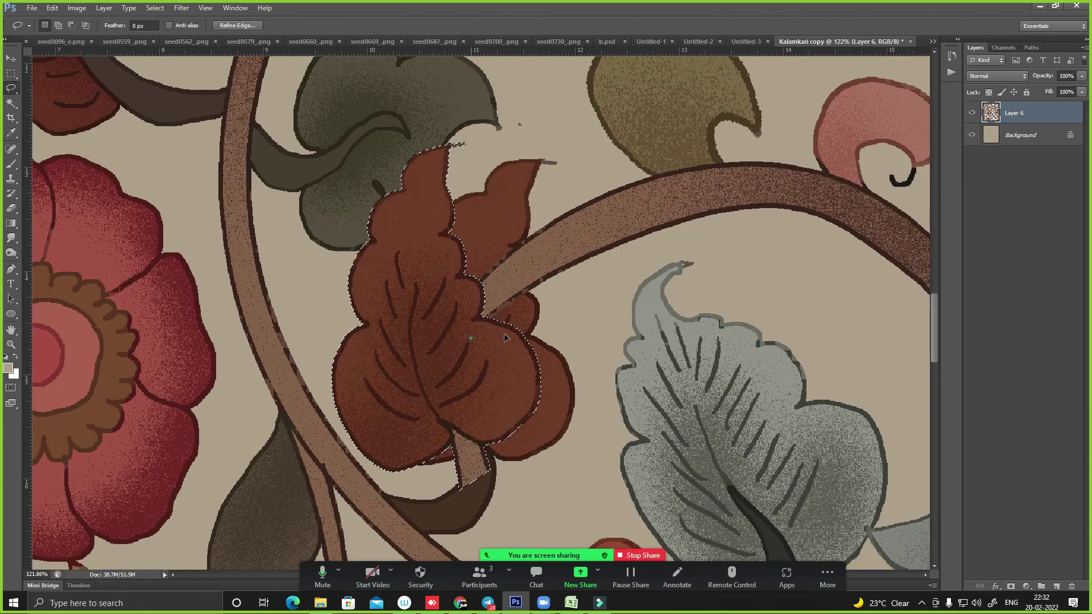
drag(654, 273, 675, 354)
drag(500, 344, 490, 339)
key(Left)
key(Left)
key(Left)
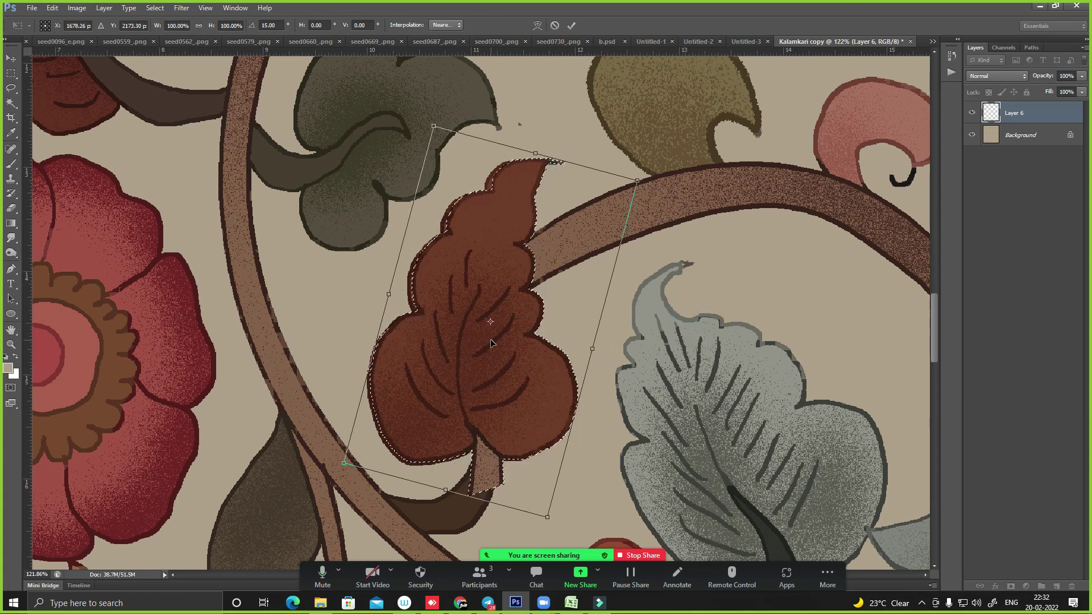
key(Left)
key(Left)
key(Left)
key(Down)
key(Down)
key(Right)
key(Right)
key(Right)
key(Down)
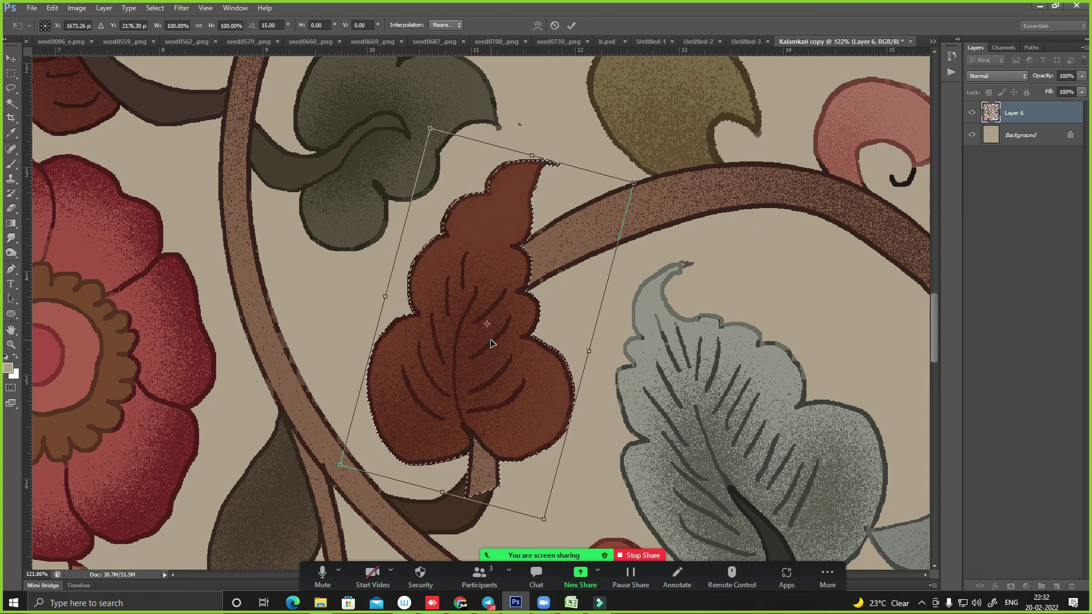
key(Return)
- Remove the stray light patch on the leaf's stem and review the whole pattern
key(ctrl+t)
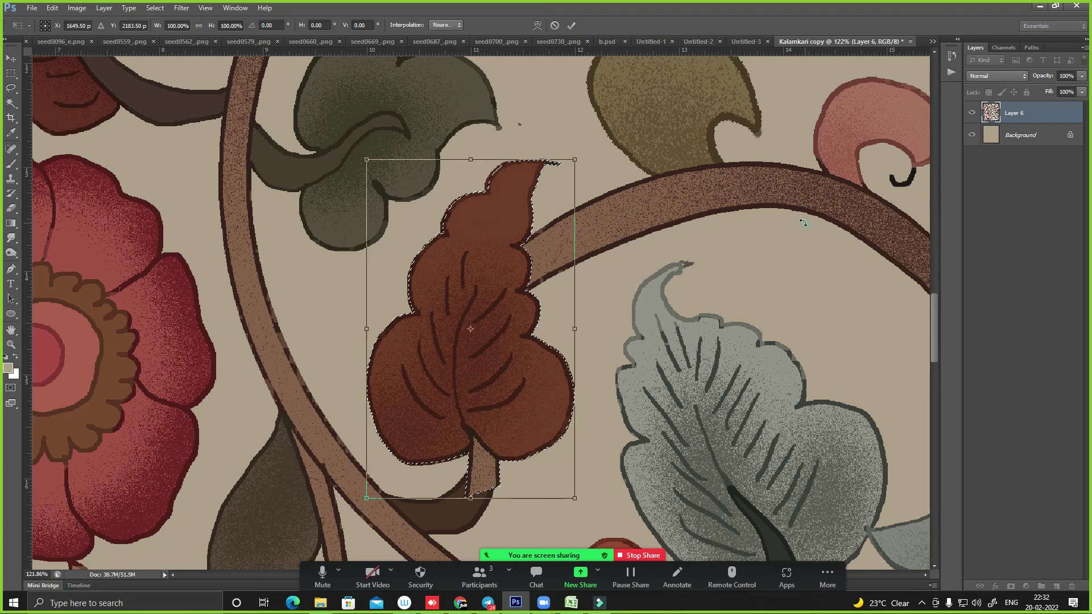
key(Return)
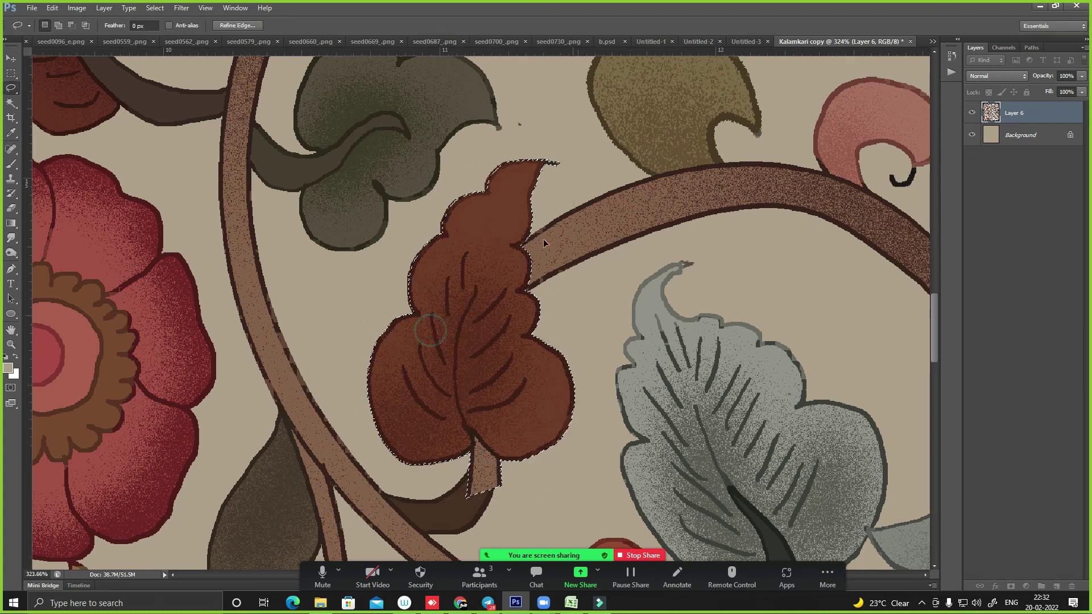
scroll(488, 493, up, 5)
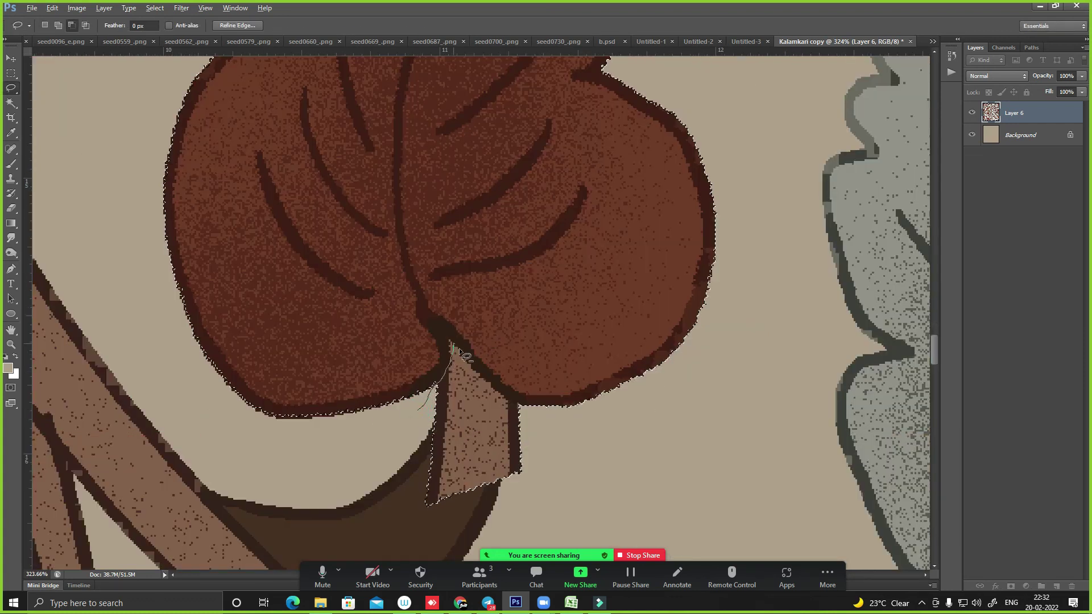
key(ctrl+z)
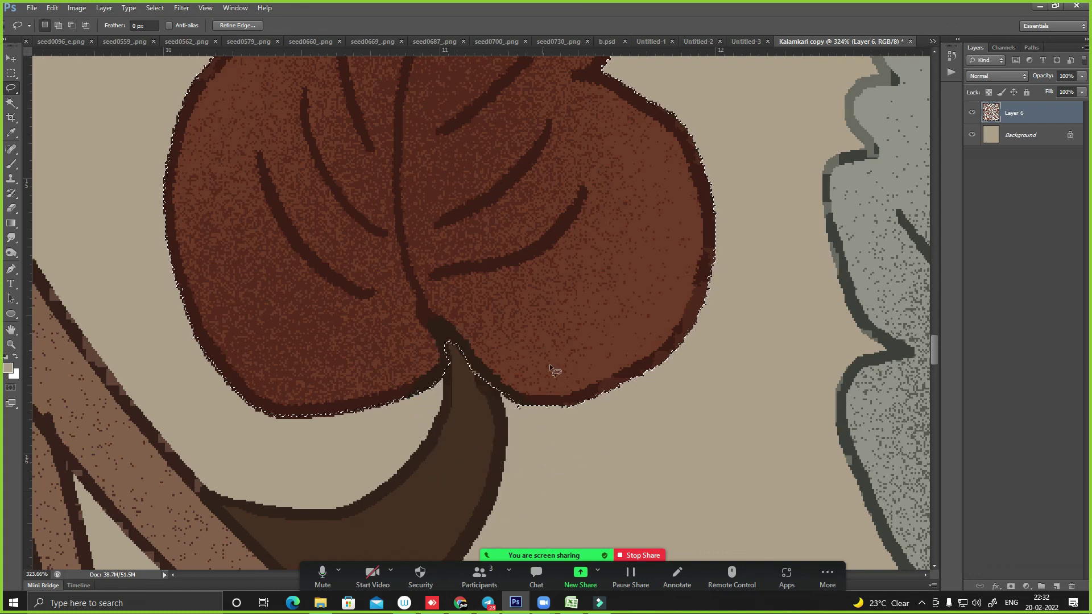
key(ctrl+0)
key(ctrl+minus)
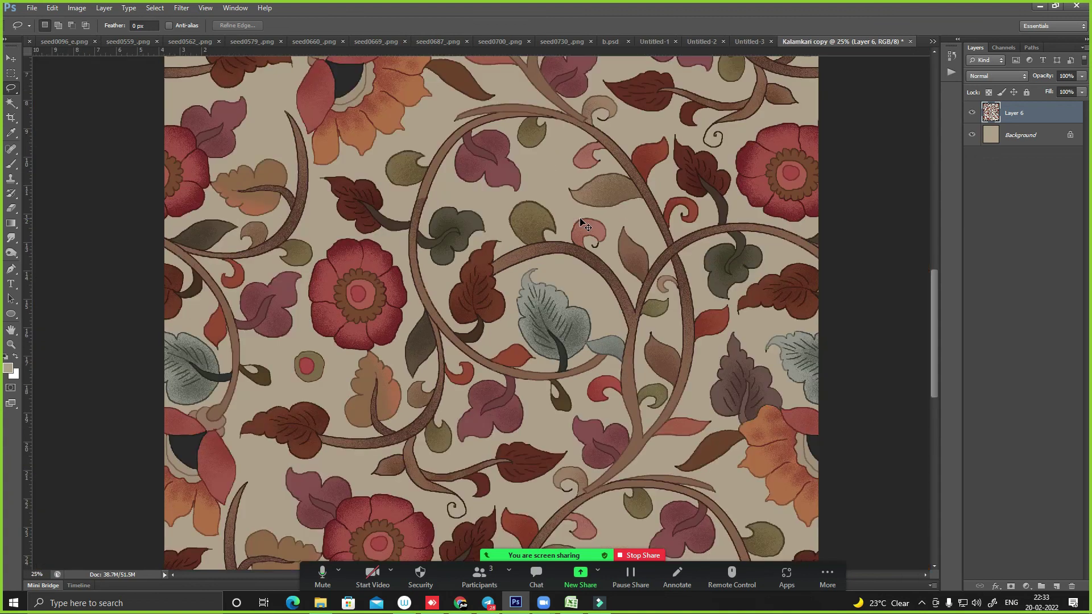
key(ctrl+minus)
key(ctrl+minus)
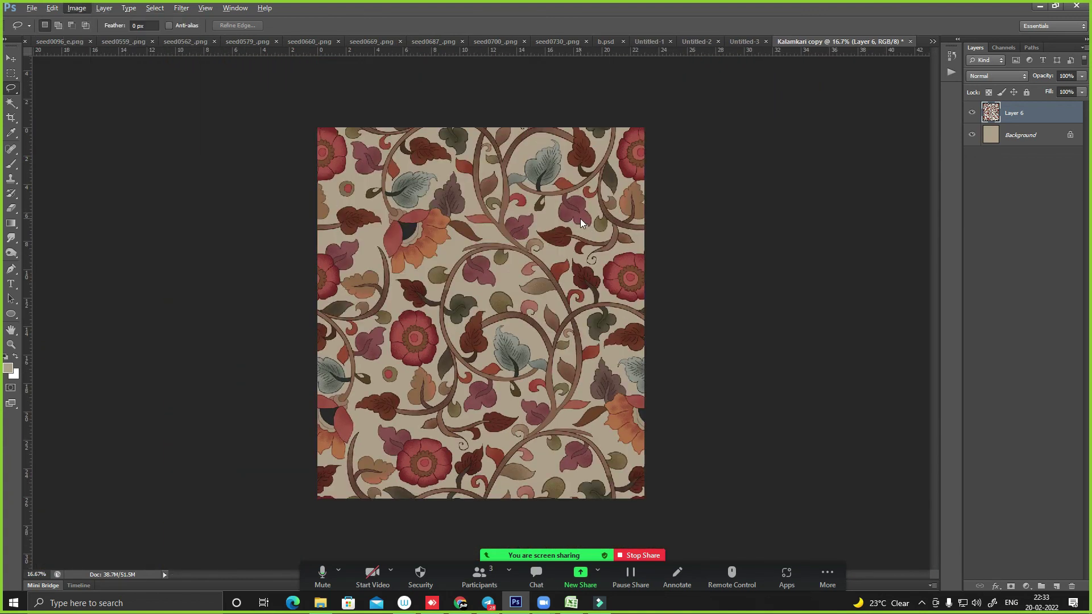
- Check the image size, then save the tile as Kalamkari copy.tif with default TIFF options
key(ctrl+alt+i)
double_click(493, 225)
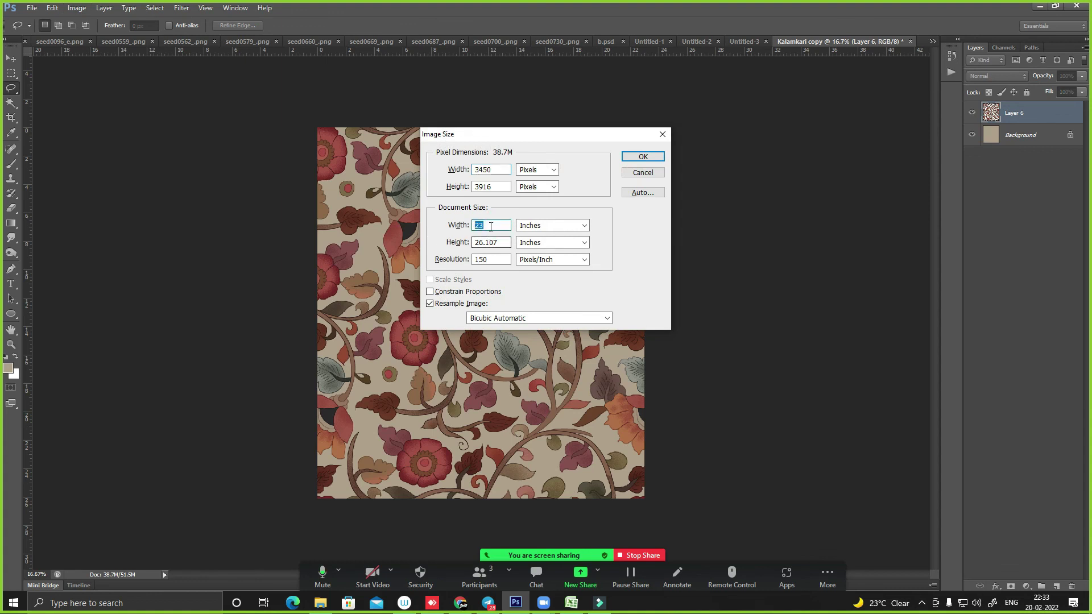
key(Return)
key(ctrl+shift+s)
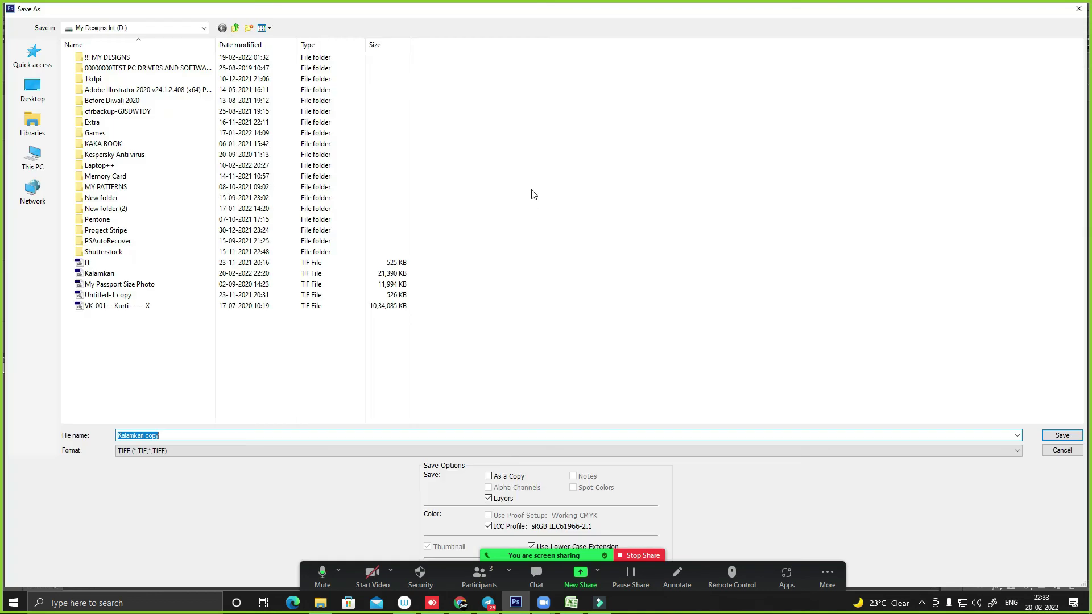
key(Return)
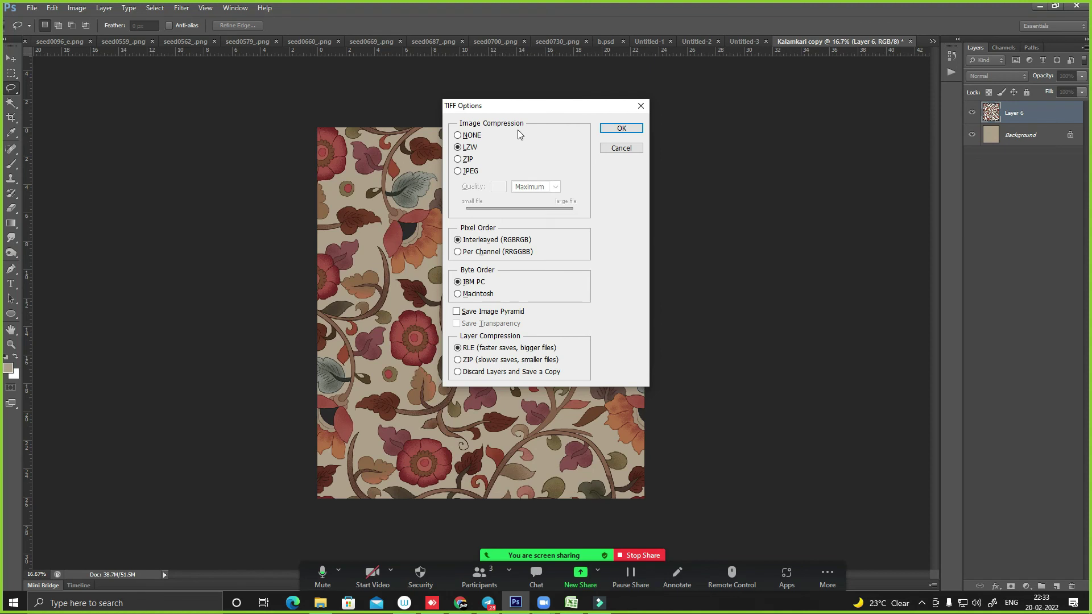
key(Return)
- Duplicate the image as a new document and flatten its leaf layer into the Background
key(alt+i)
key(d)
key(Return)
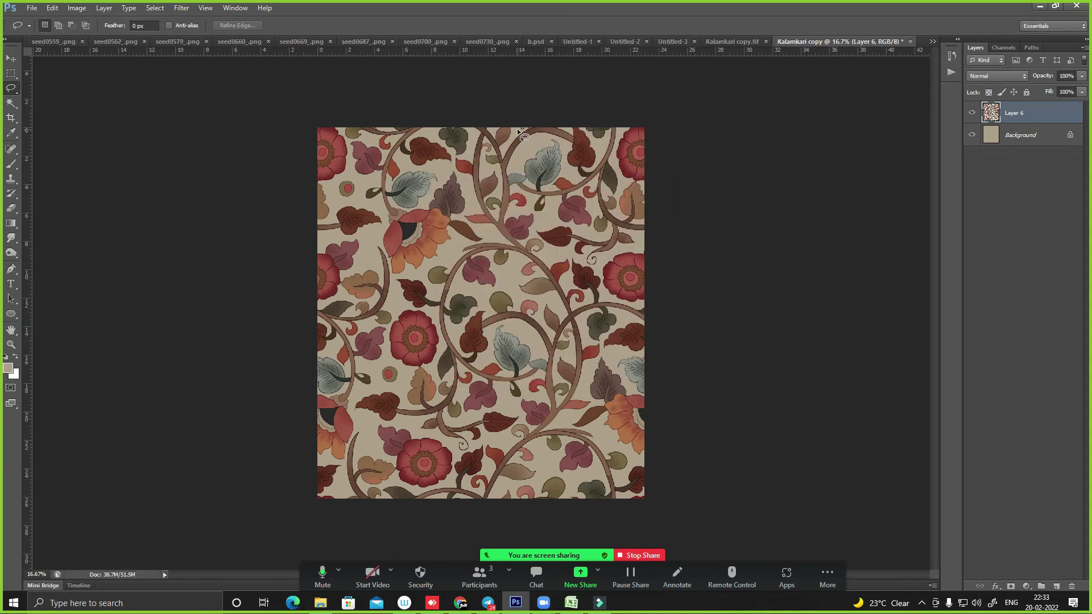
key(alt+l)
key(f)
- Resize the duplicate proportionally to 15 inches wide (2250×2554 px)
key(ctrl+alt+i)
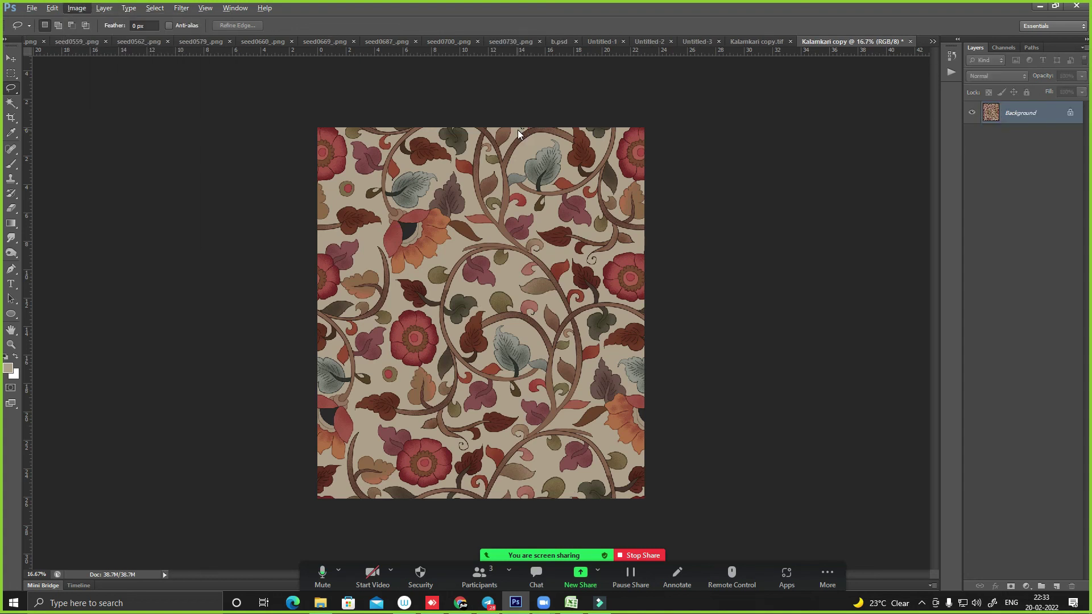
text(15)
key(Tab)
key(Tab)
key(Tab)
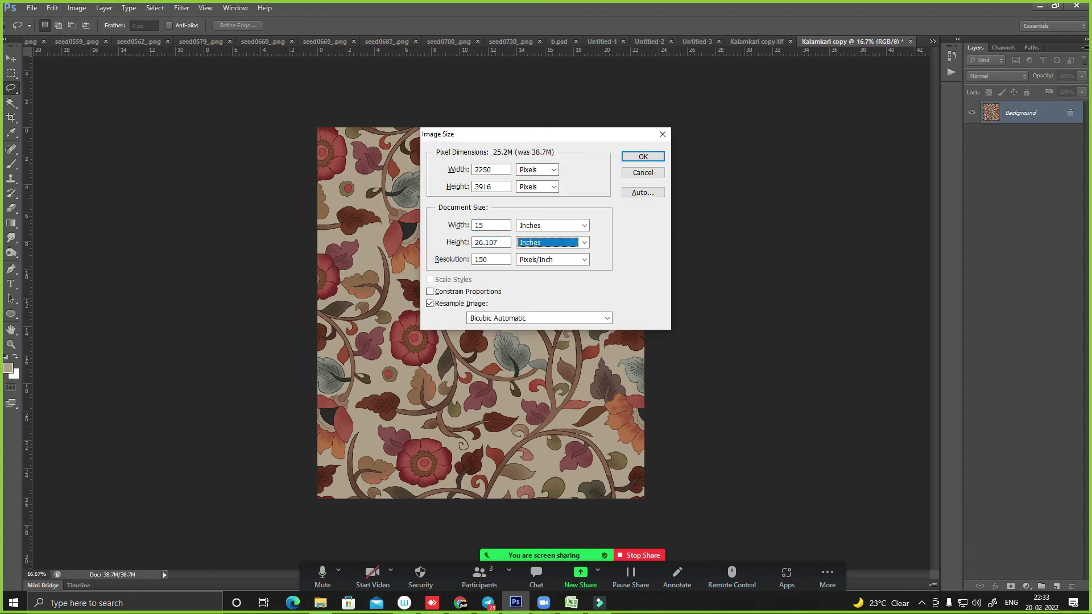
key(shift+Tab)
text(15)
key(Tab)
key(Tab)
key(Tab)
key(Tab)
key(ctrl+z)
key(shift+Tab)
key(shift+Tab)
key(shift+Tab)
key(shift+Tab)
key(shift+Tab)
key(shift+Tab)
text(15)
key(Tab)
key(Tab)
key(Tab)
key(Tab)
key(Tab)
key(Tab)
key(Tab)
key(Tab)
key(Tab)
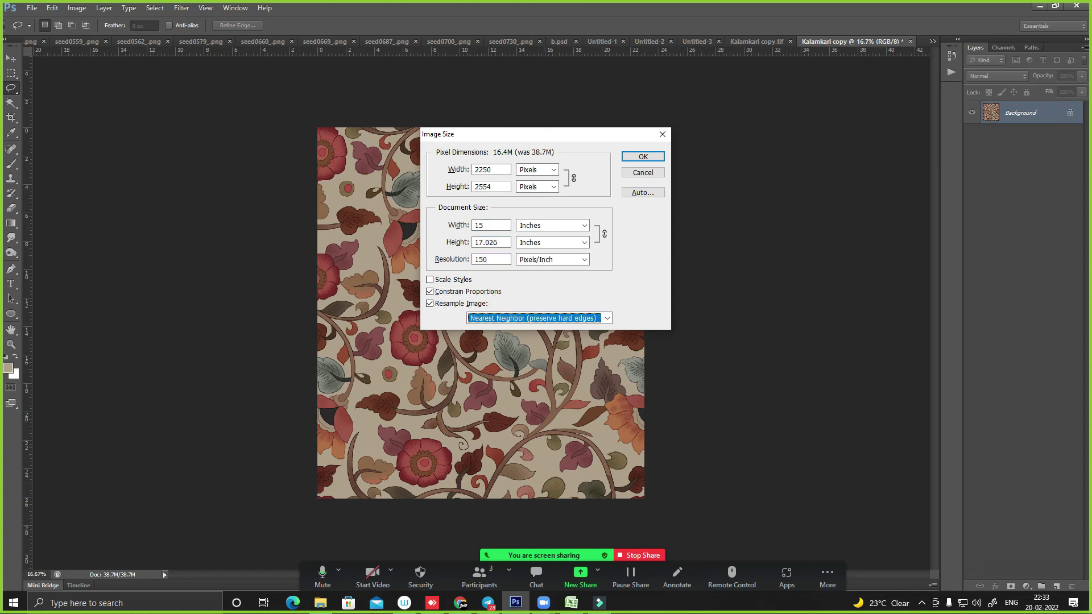
key(Return)
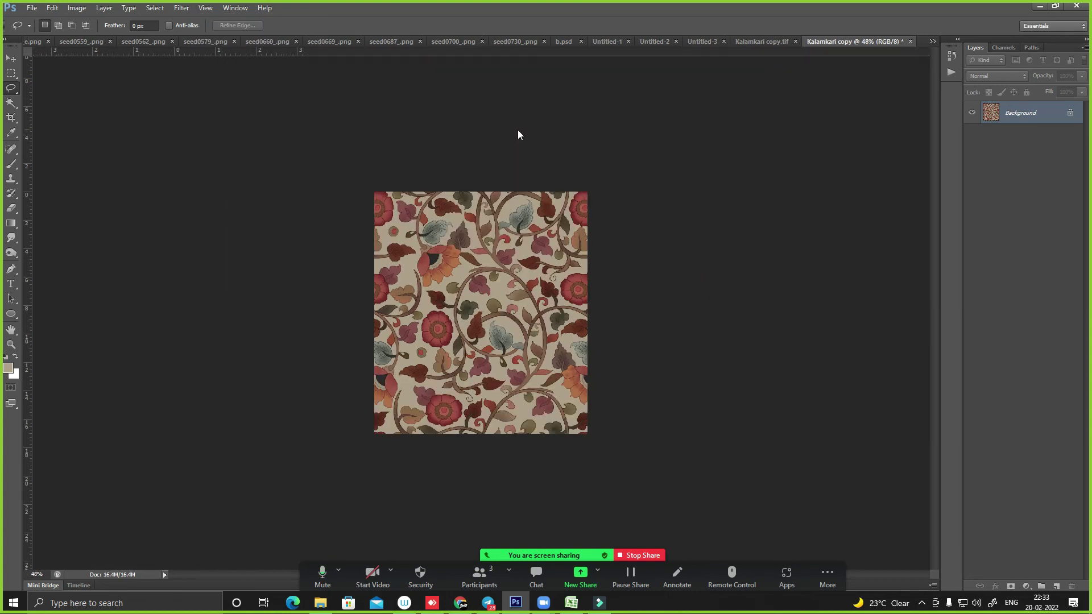
key(ctrl+a)
key(alt+e)
key(t)
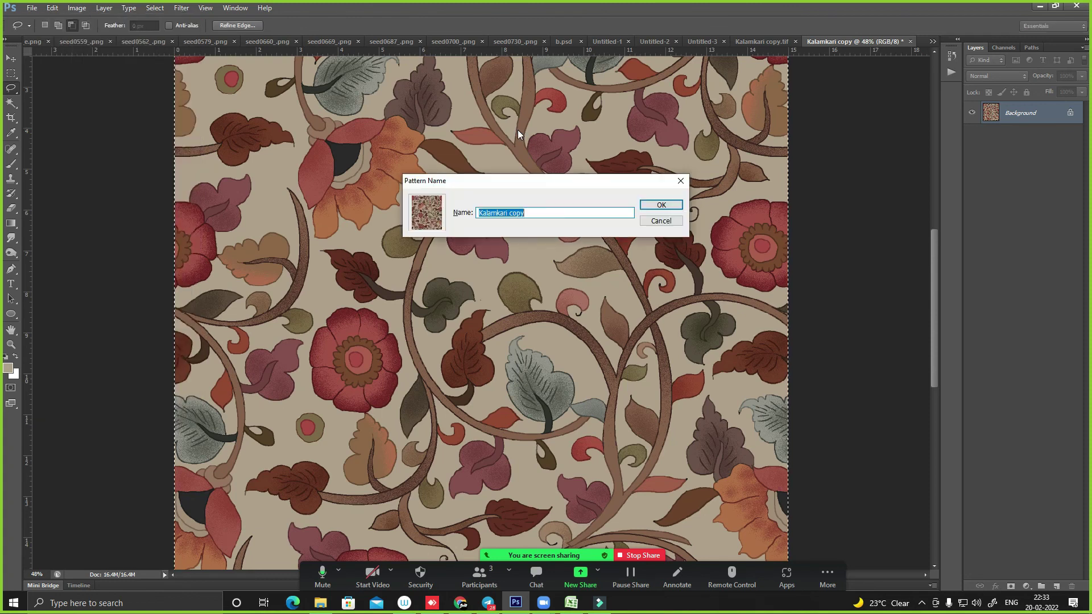
key(Return)
key(ctrl+alt+c)
text(30)
key(Return)
key(shift+F5)
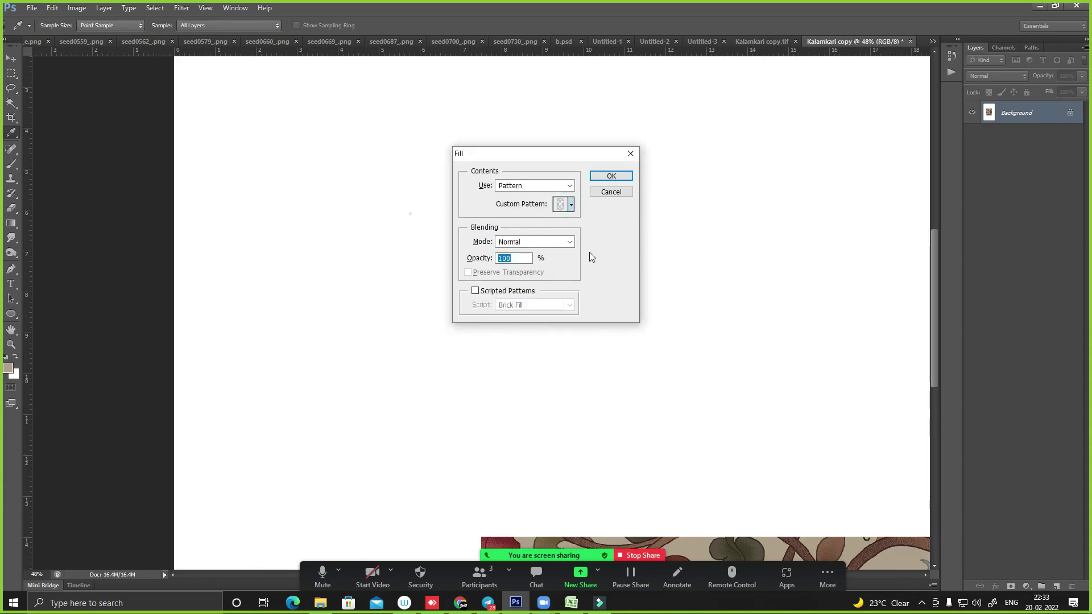
click(572, 207)
click(553, 429)
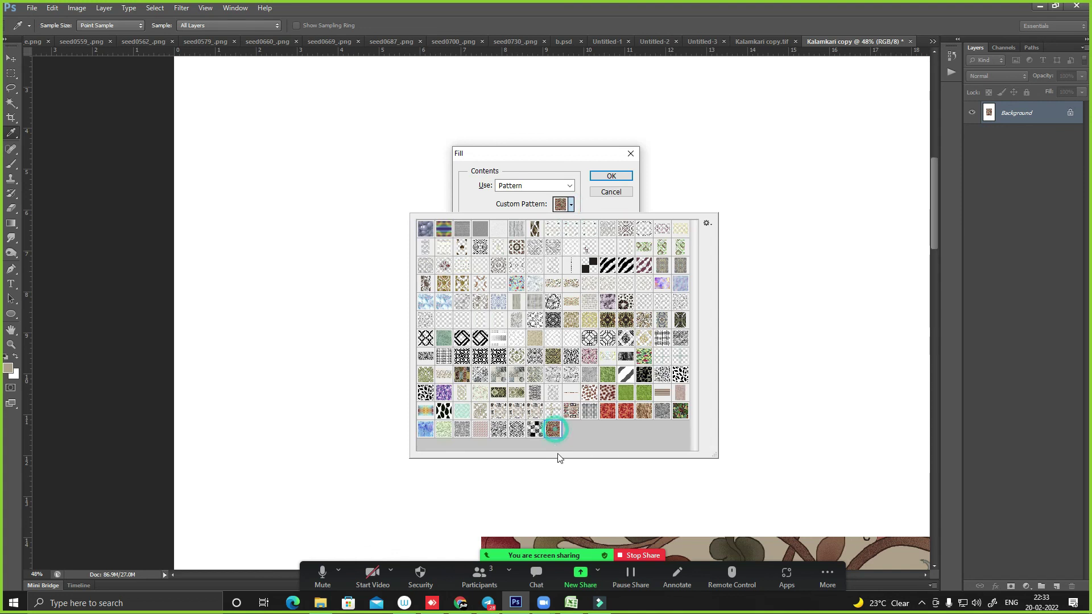
key(Return)
key(Return)
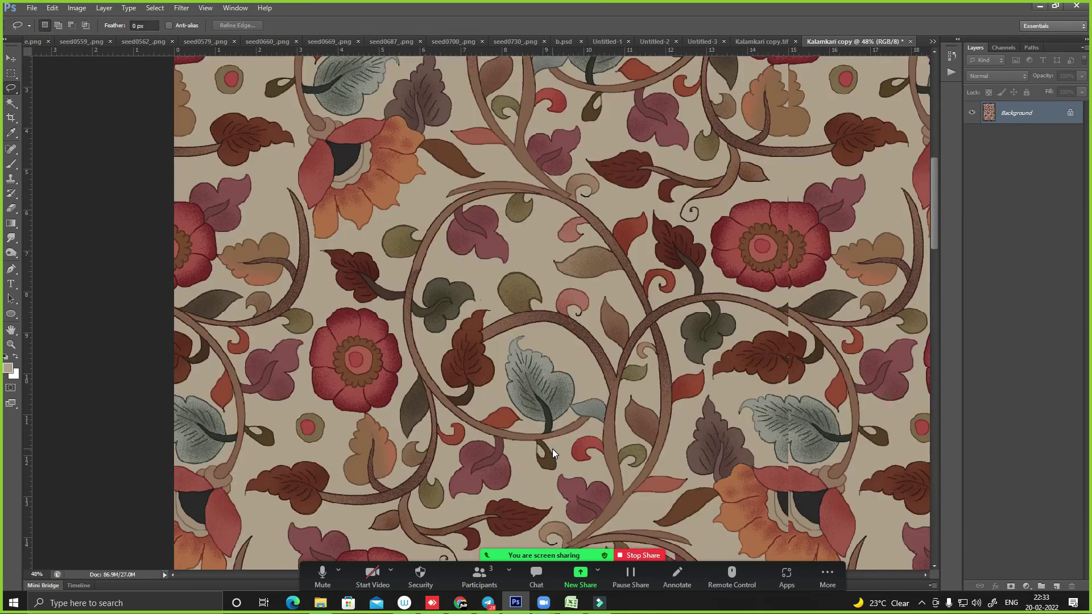
key(ctrl+minus)
key(ctrl+minus)
key(ctrl+minus)
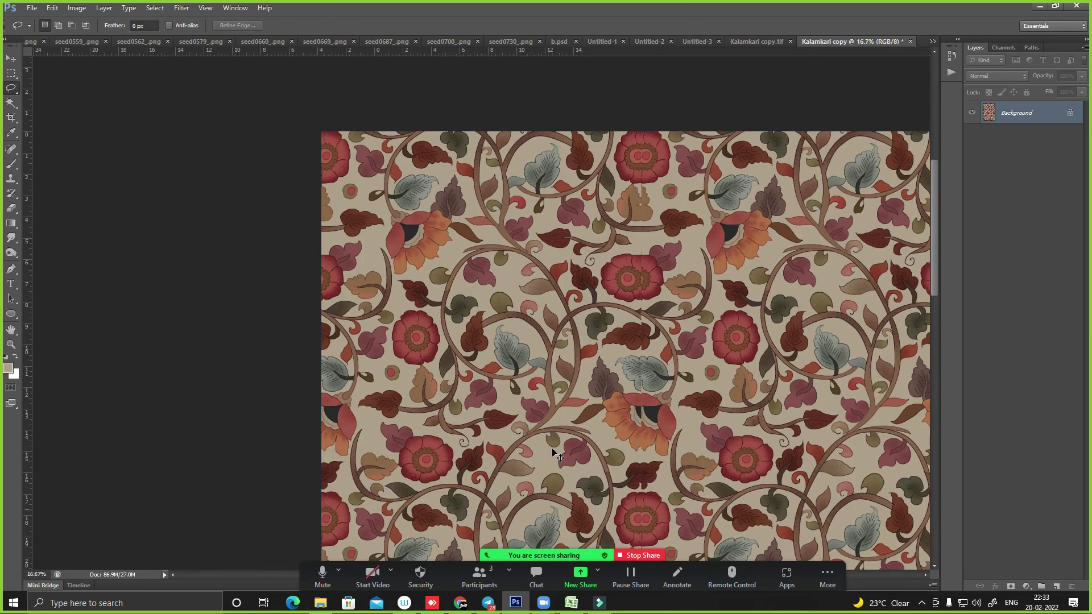
- Undo the pattern fill and canvas enlargement to return to the single tile
drag(479, 237, 617, 329)
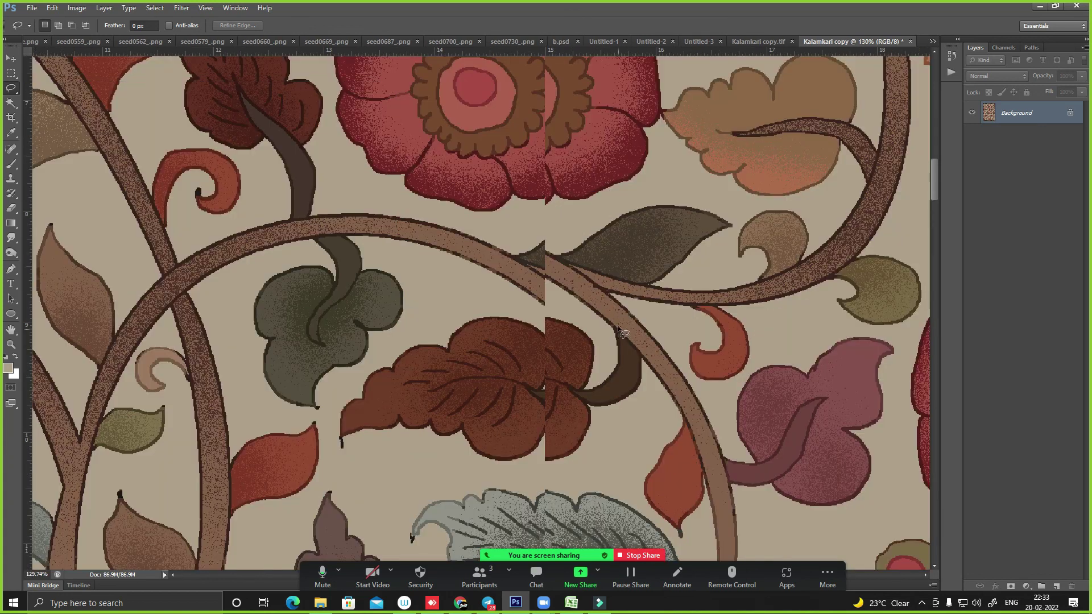
key(ctrl+minus)
key(ctrl+minus)
key(ctrl+minus)
key(ctrl+minus)
key(ctrl+minus)
key(ctrl+minus)
key(ctrl+z)
key(ctrl+alt+z)
- Apply a wrap-around horizontal Offset filter to the whole tile
drag(545, 238, 602, 247)
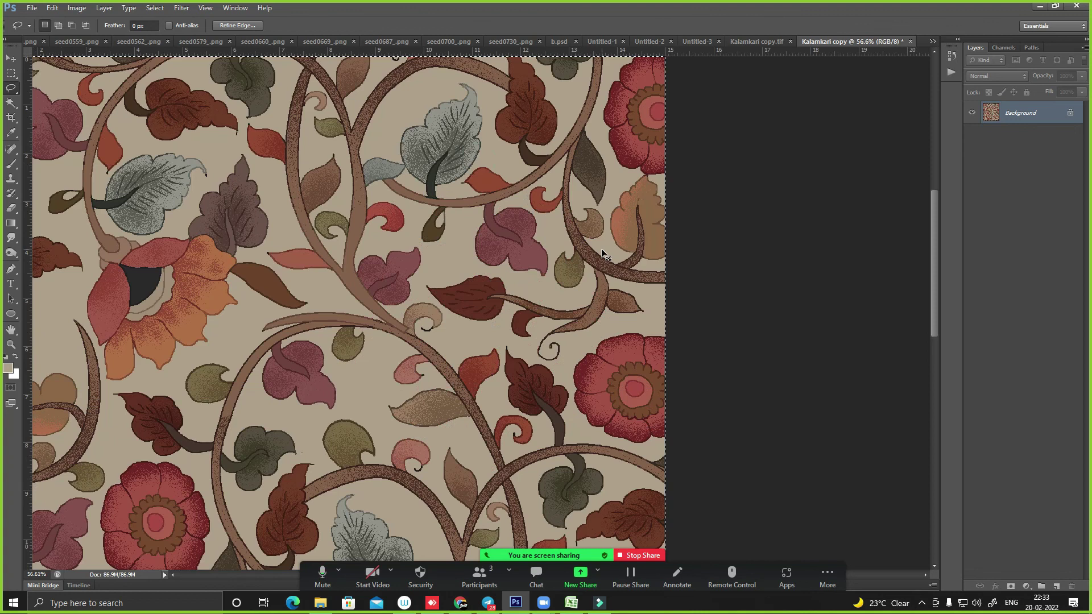
key(ctrl+minus)
key(ctrl+a)
key(alt+t)
key(Up)
key(Up)
key(Up)
key(Right)
key(Up)
key(Return)
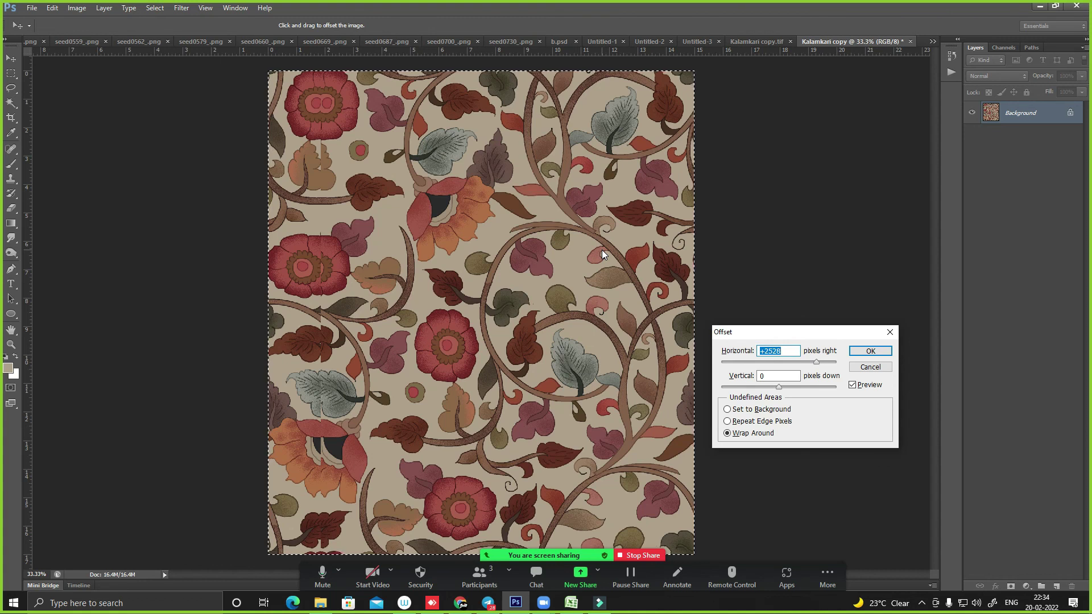
key(Return)
- Select the tile's left-edge strip and shift it right to align the seam
key(l)
key(ctrl+minus)
key(m)
drag(374, 230, 402, 472)
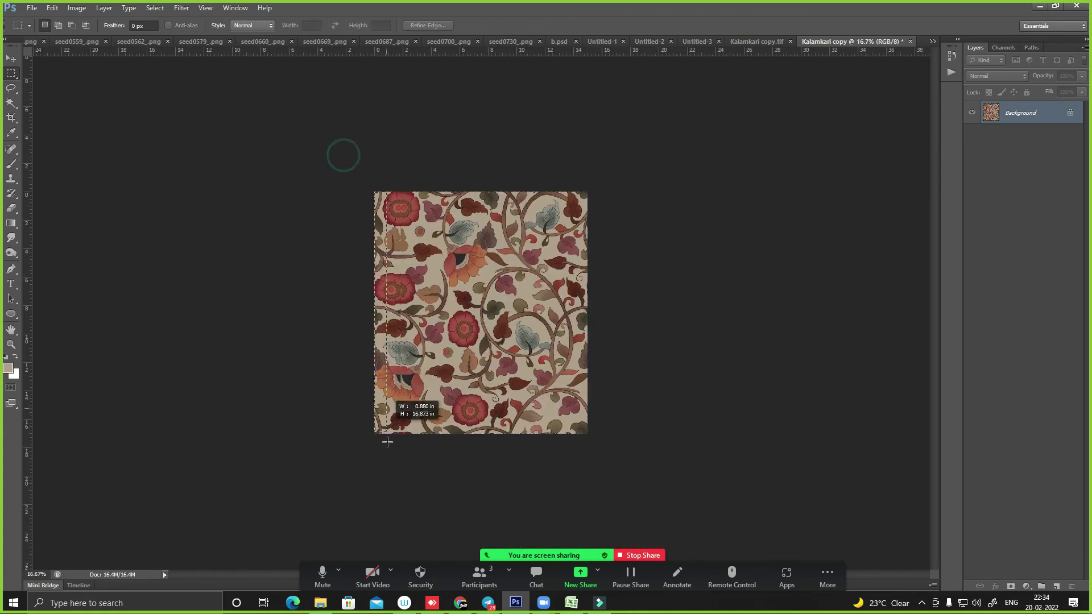
drag(397, 299, 463, 259)
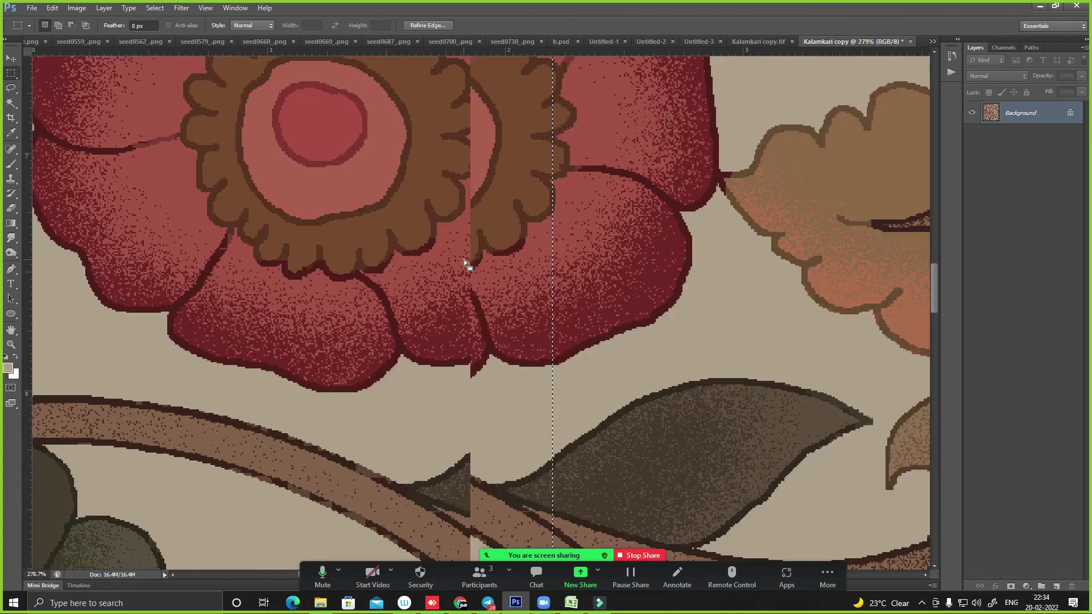
key(Left)
key(Left)
key(Left)
scroll(478, 195, up, 5)
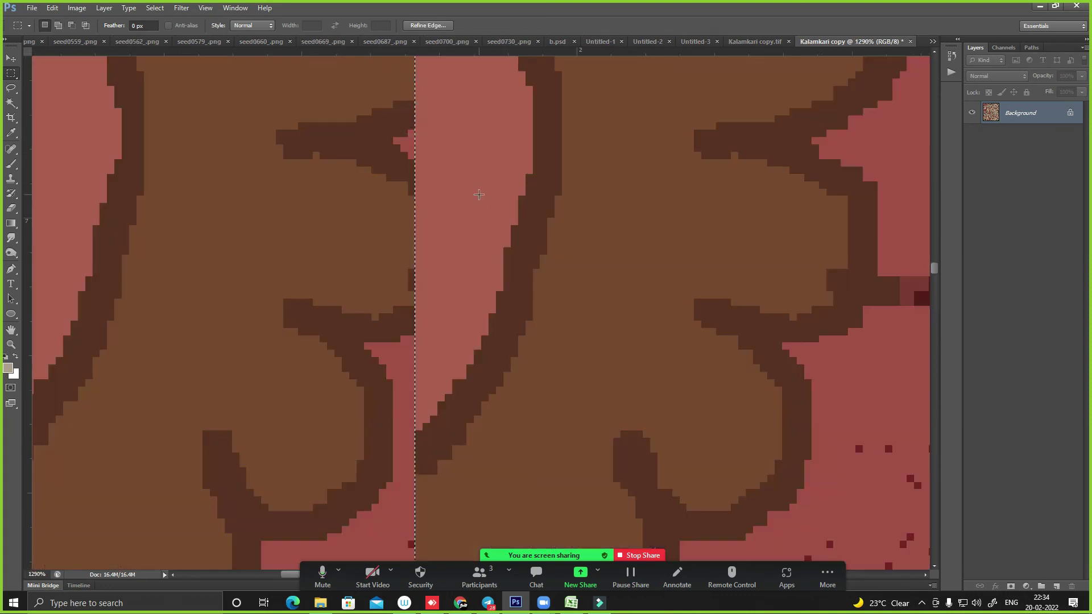
scroll(480, 199, up, 1)
scroll(480, 198, down, 2)
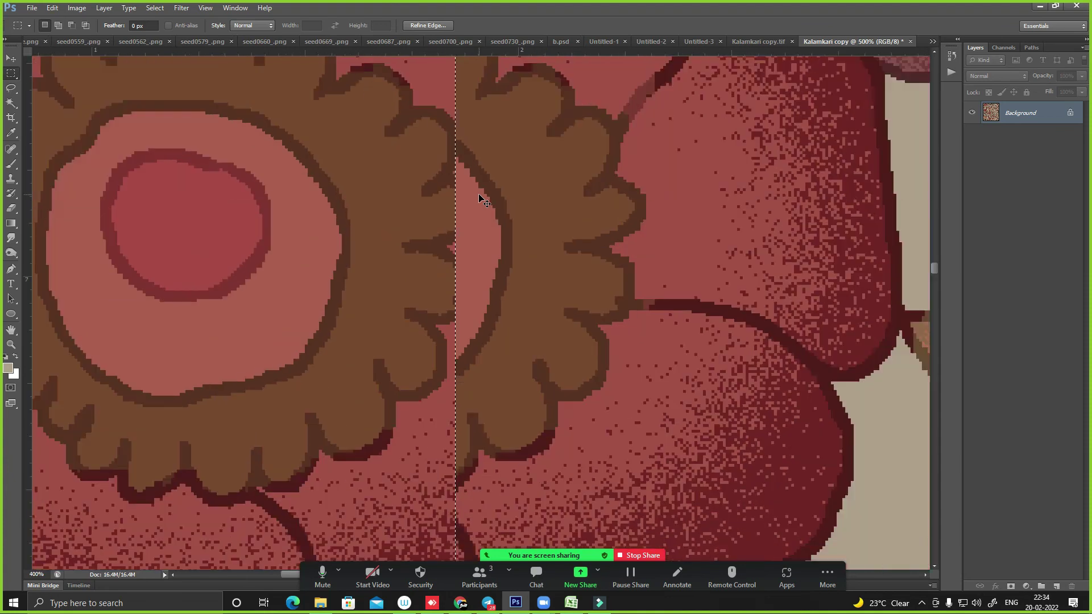
scroll(479, 198, down, 1)
mouse_move(419, 260)
mouse_down()
mouse_move(556, 278)
mouse_move(545, 281)
mouse_up()
- Add a strip near the tile's right edge to the selection
scroll(592, 242, down, 2)
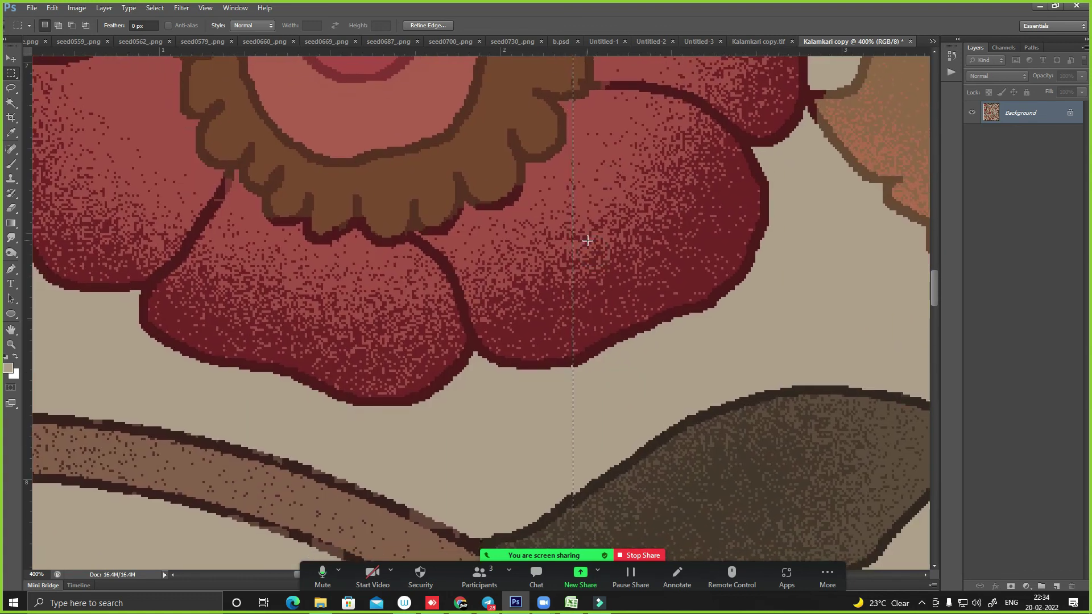
scroll(588, 243, down, 2)
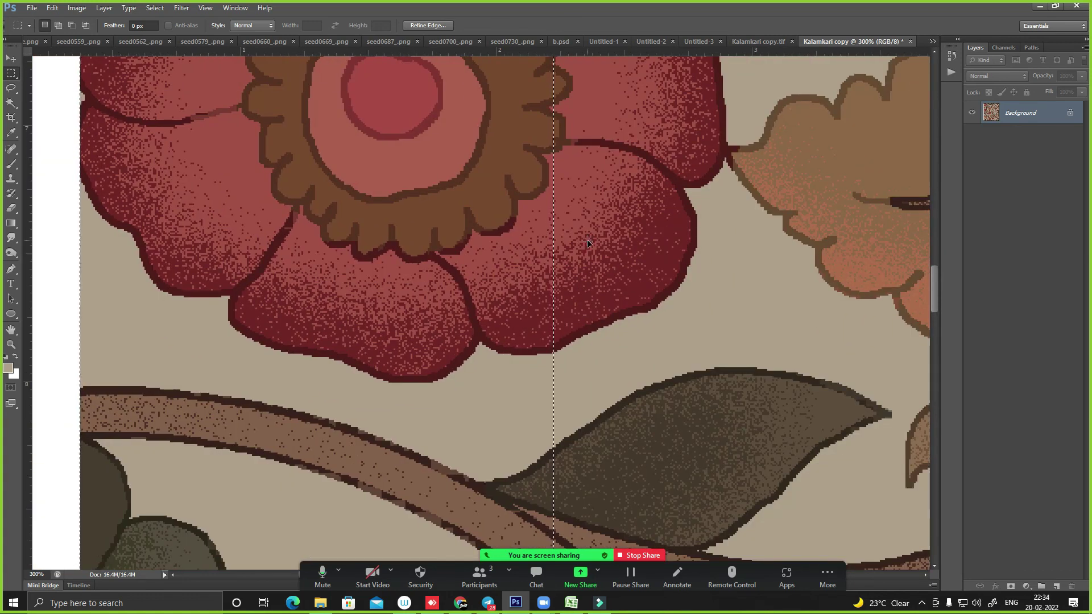
scroll(587, 240, down, 2)
scroll(587, 240, down, 2)
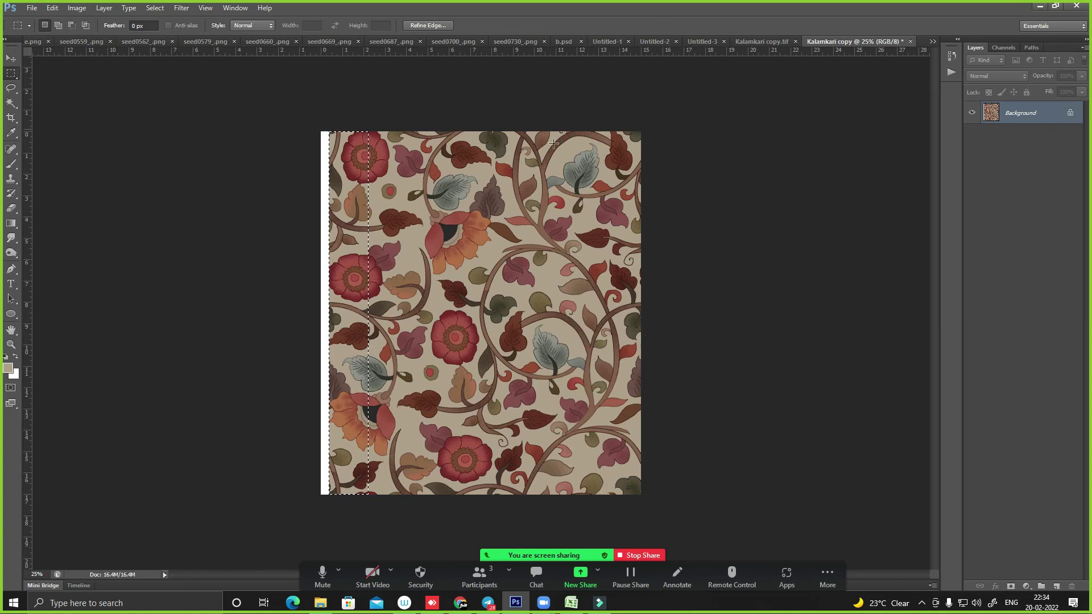
drag(555, 93, 711, 512)
- Resize the tile to 15 inches wide with a changed resampling method
key(alt+i)
text(i)
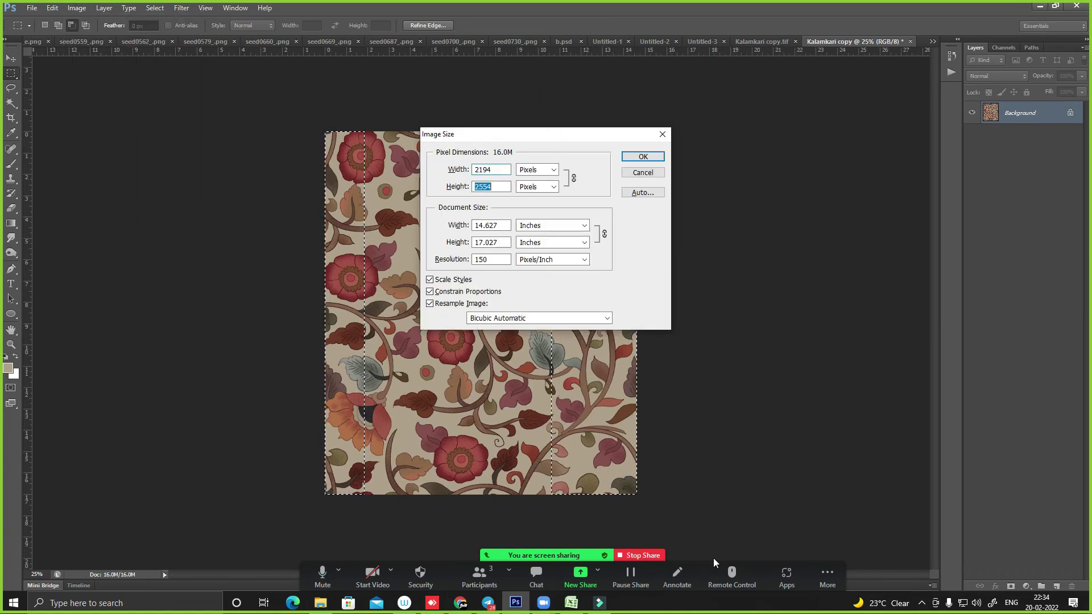
text(15)
key(Tab)
key(Tab)
key(Tab)
key(Tab)
key(Tab)
key(Tab)
key(Down)
key(Down)
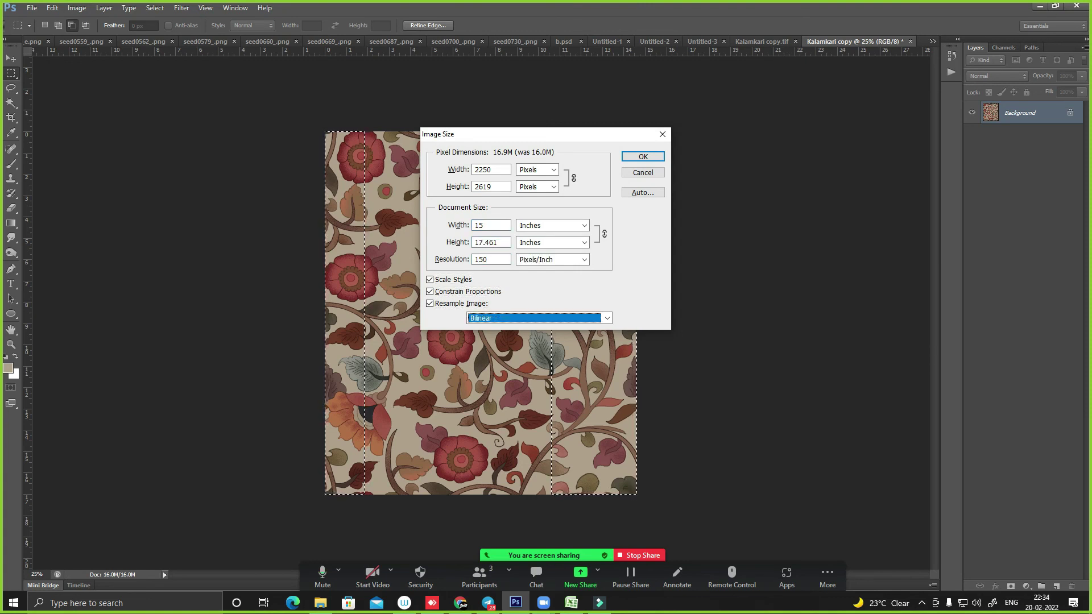
key(Return)
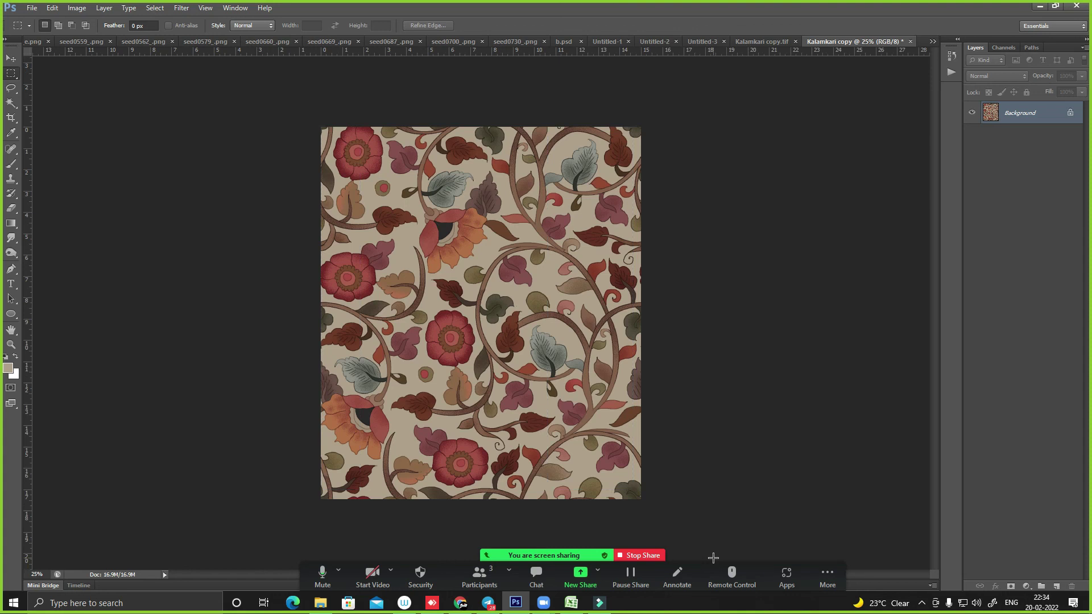
- Select the whole tile and define it as a new pattern
key(ctrl+a)
key(alt+e)
key(q)
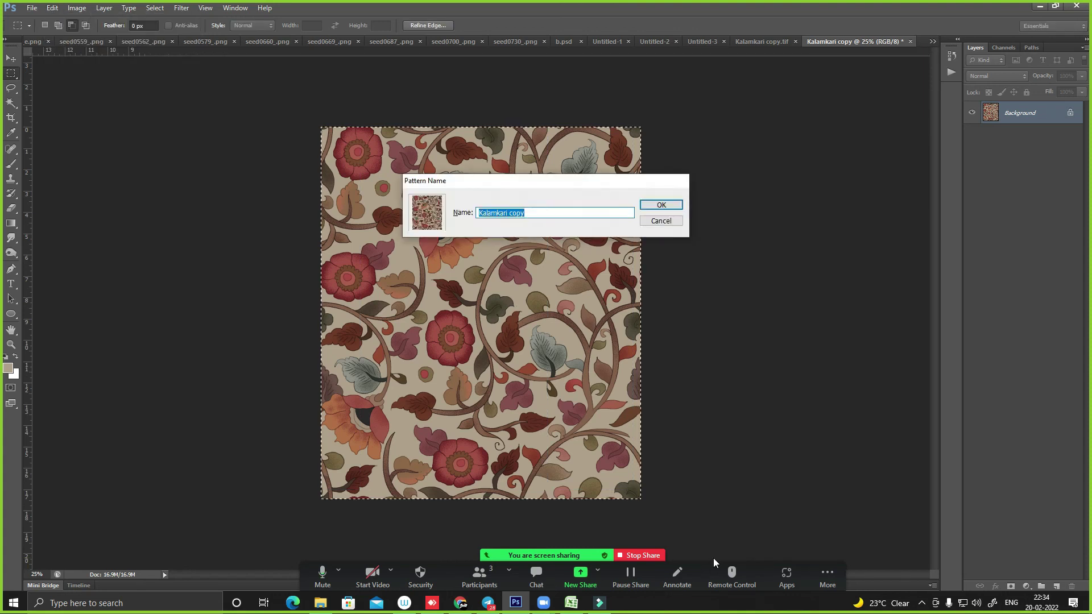
key(Return)
- Enlarge the canvas to 30 × 45 inches
key(alt+i)
key(Escape)
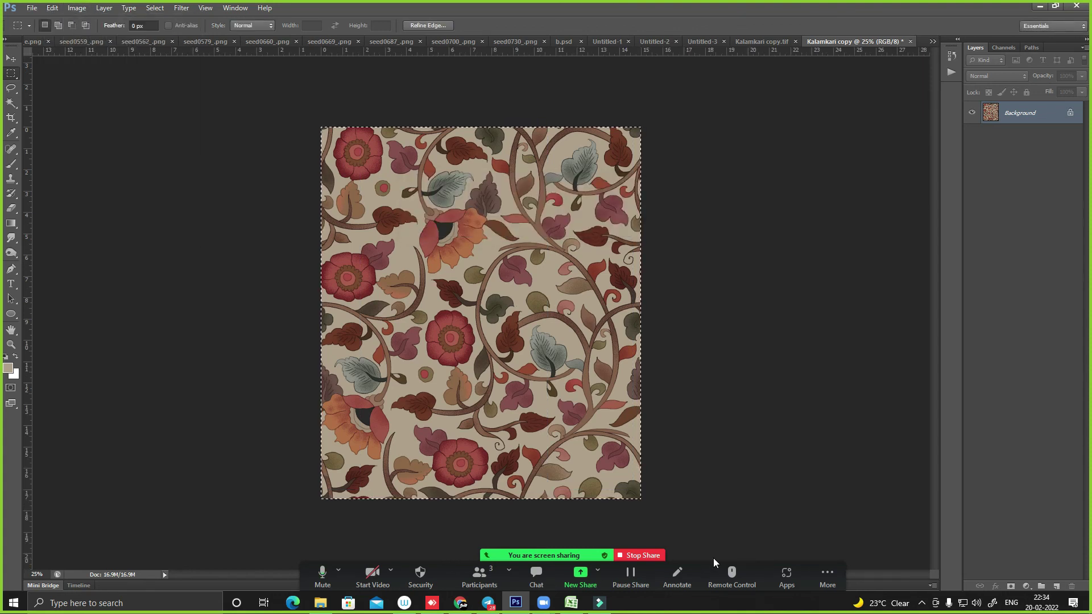
key(alt+ctrl+c)
text(30)
key(Tab)
key(Tab)
text(45)
key(Tab)
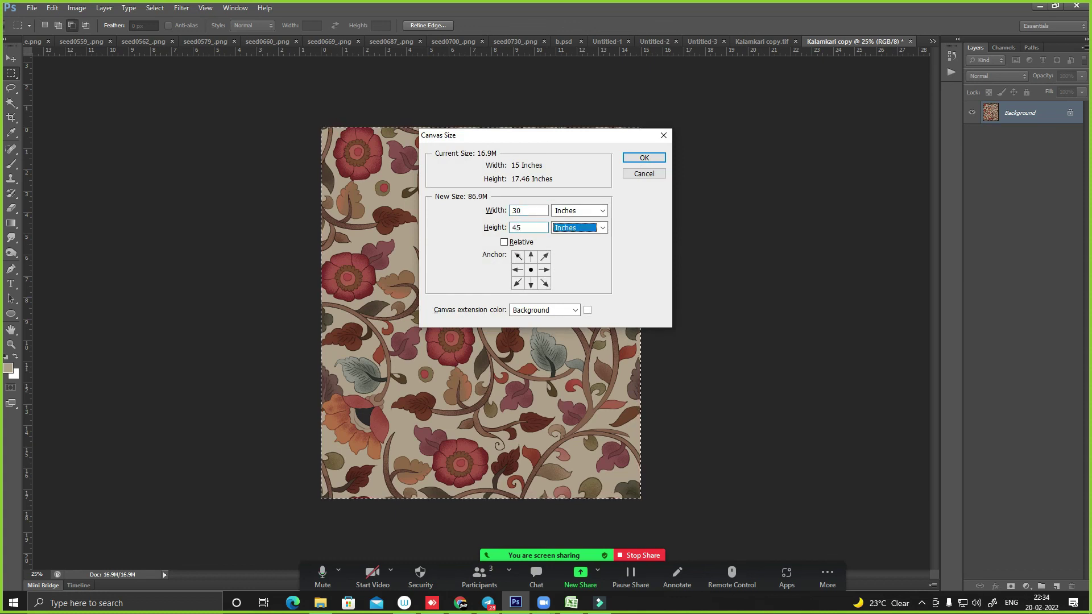
key(Return)
- Fill the enlarged canvas with the newly defined Kalamkari tile pattern
key(i)
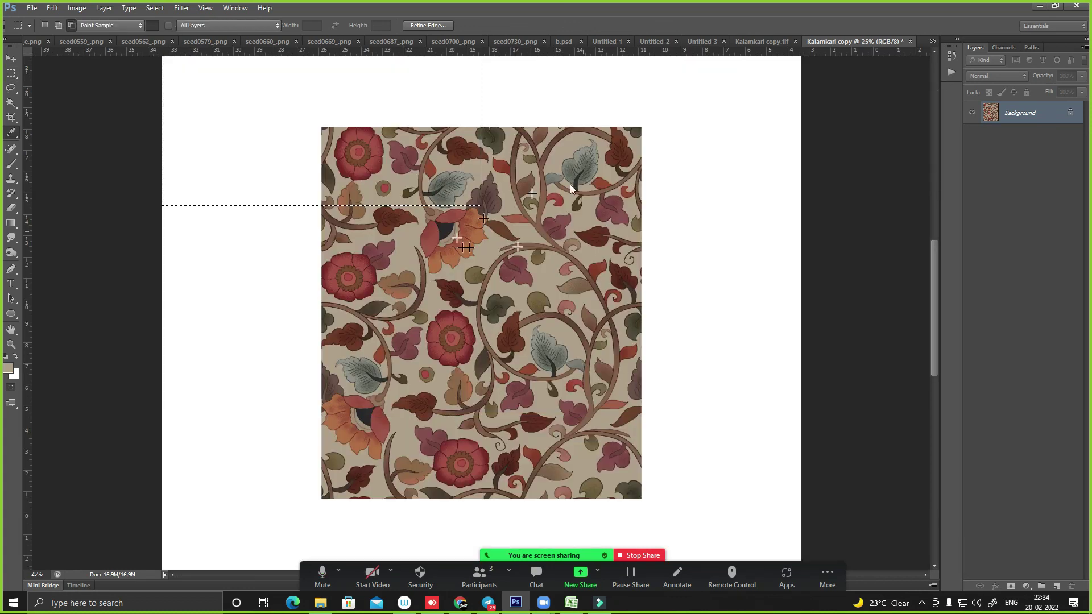
key(shift+F5)
click(562, 208)
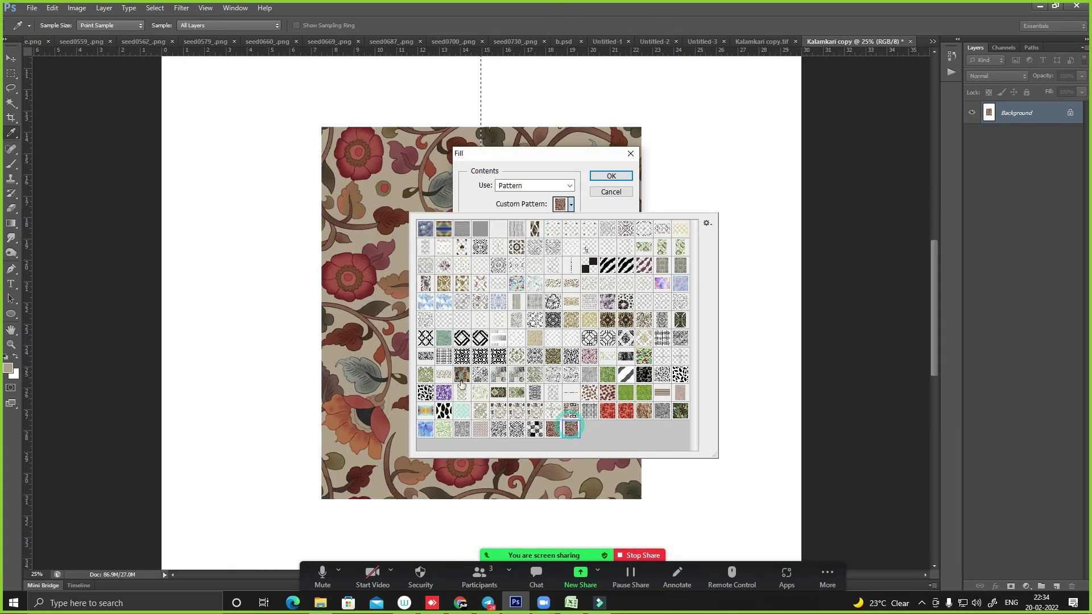
double_click(461, 385)
key(Return)
- Inspect the repeating pattern up close, zooming into the flowers and purple leaf for seams
key(m)
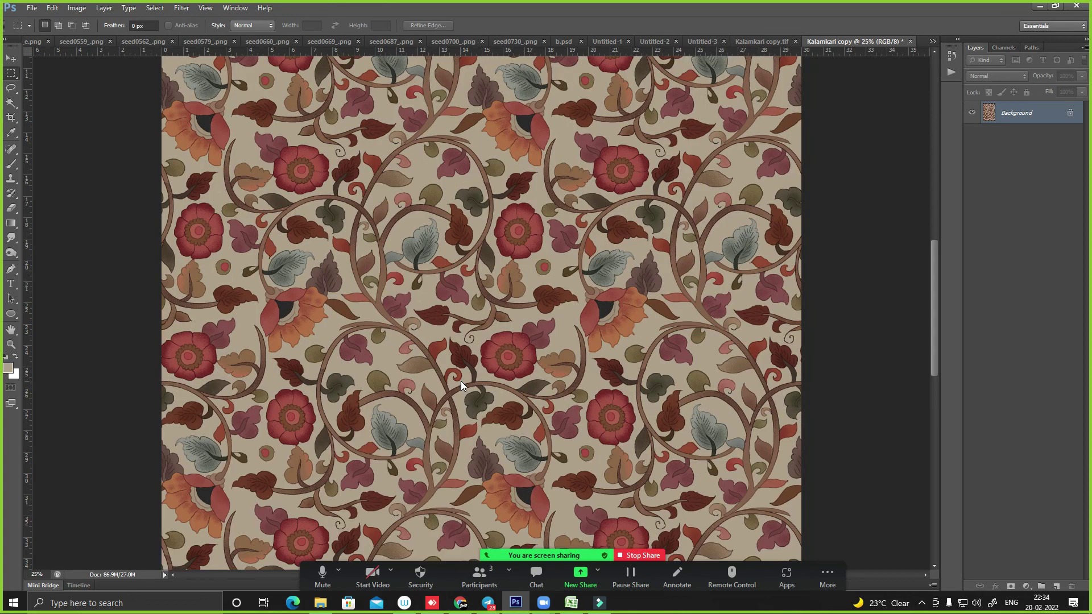
scroll(461, 385, up, 3)
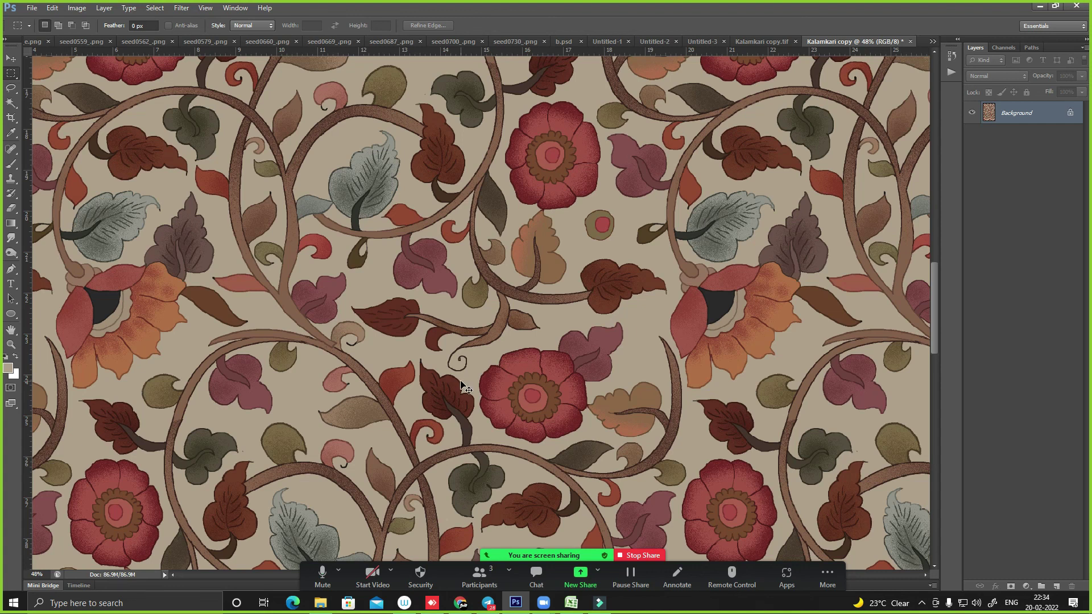
scroll(461, 385, down, 3)
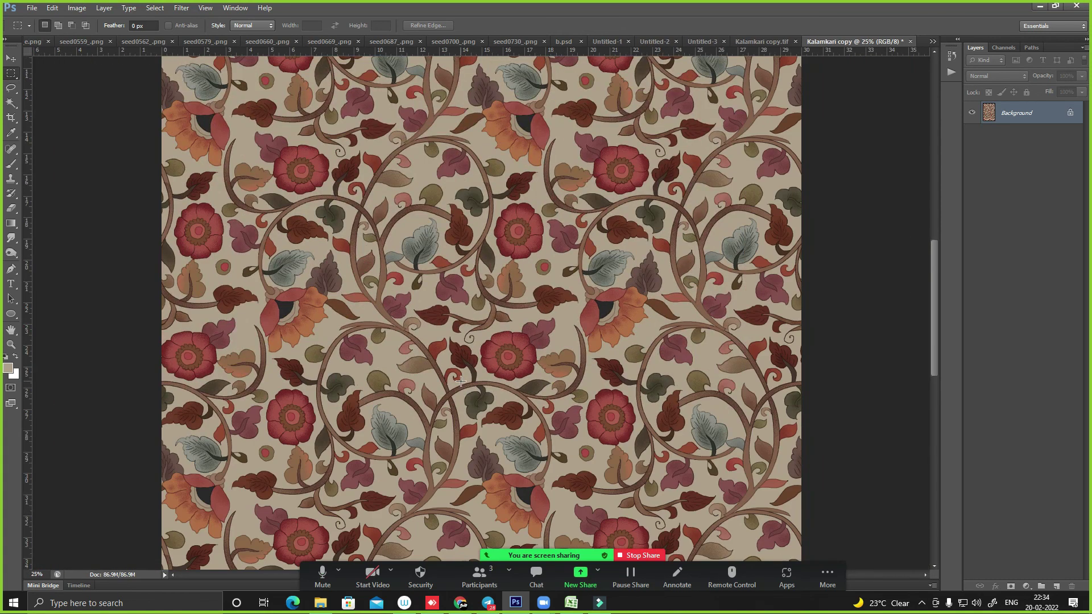
scroll(462, 386, down, 2)
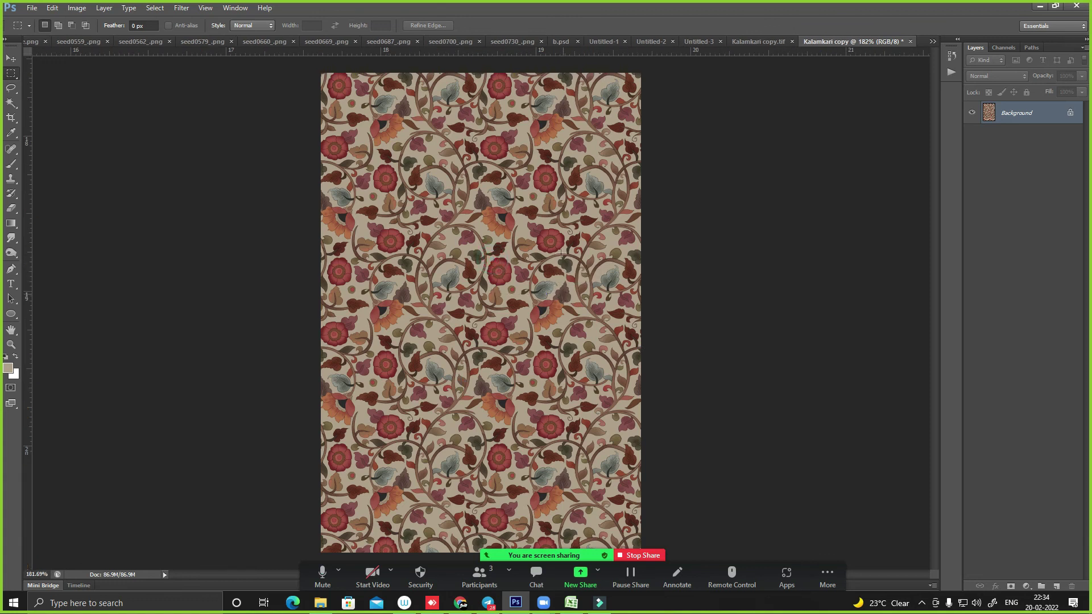
drag(502, 272, 541, 212)
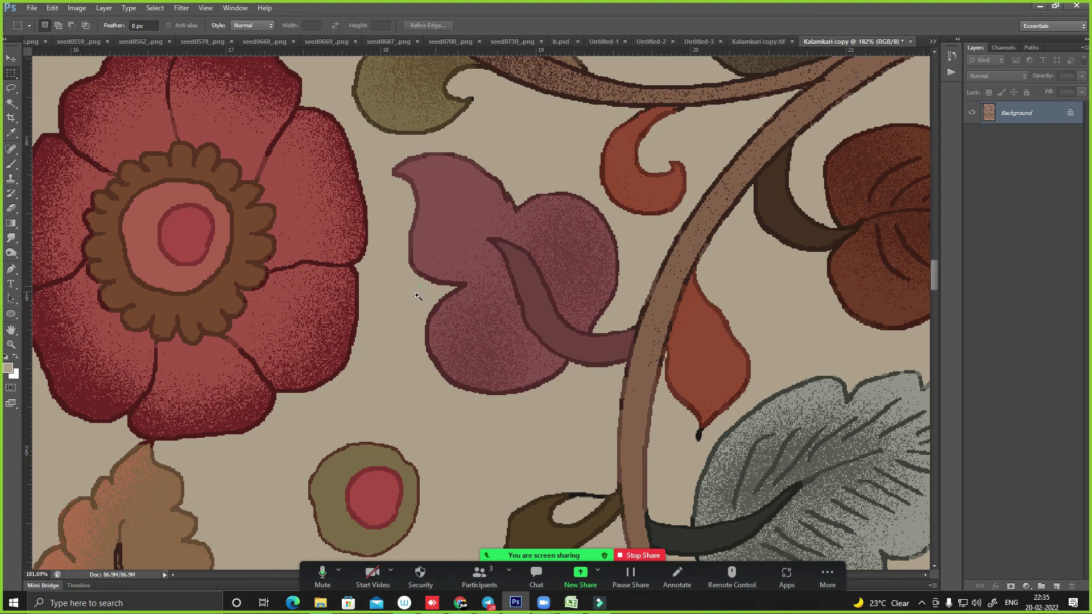
drag(418, 296, 520, 315)
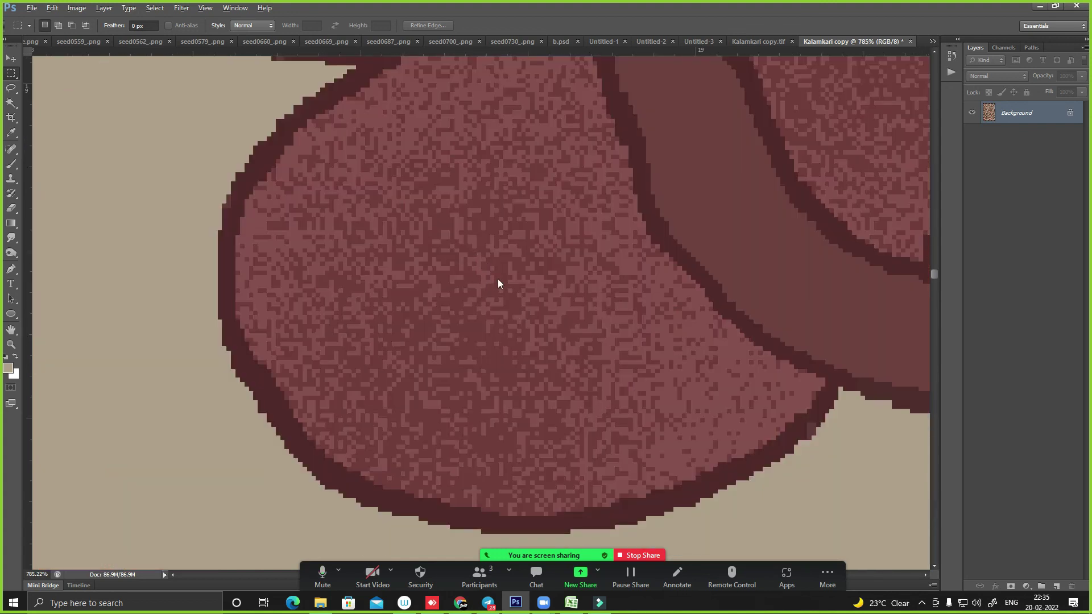
scroll(504, 252, down, 10)
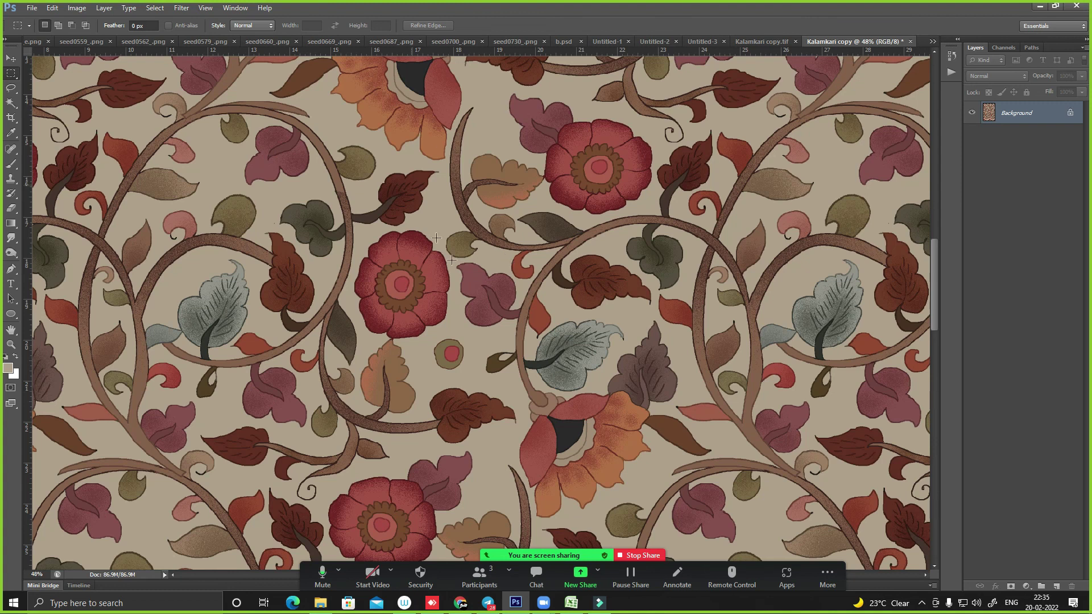
key(ctrl+Tab)
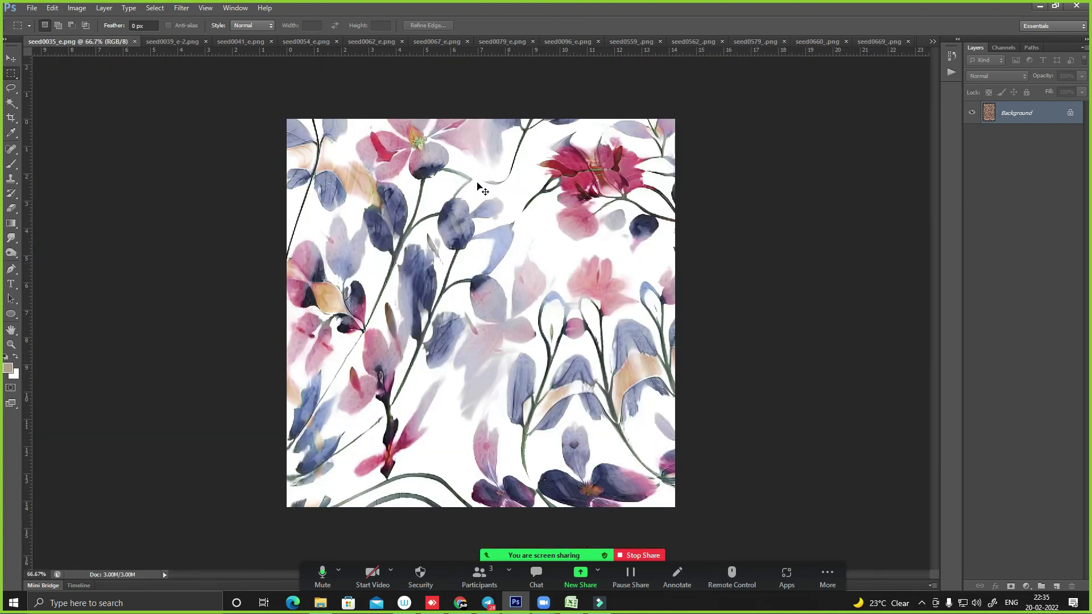
key(ctrl+shift+Tab)
key(ctrl+minus)
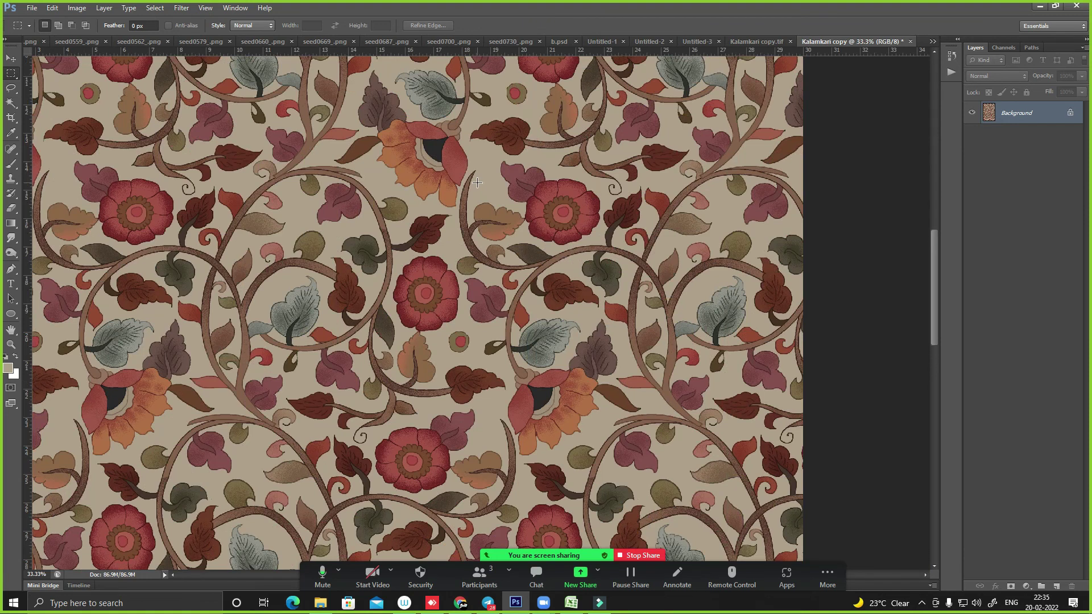
- Magic-wand the red flower, grow the selection, and copy it to a new layer
drag(556, 207, 626, 243)
key(w)
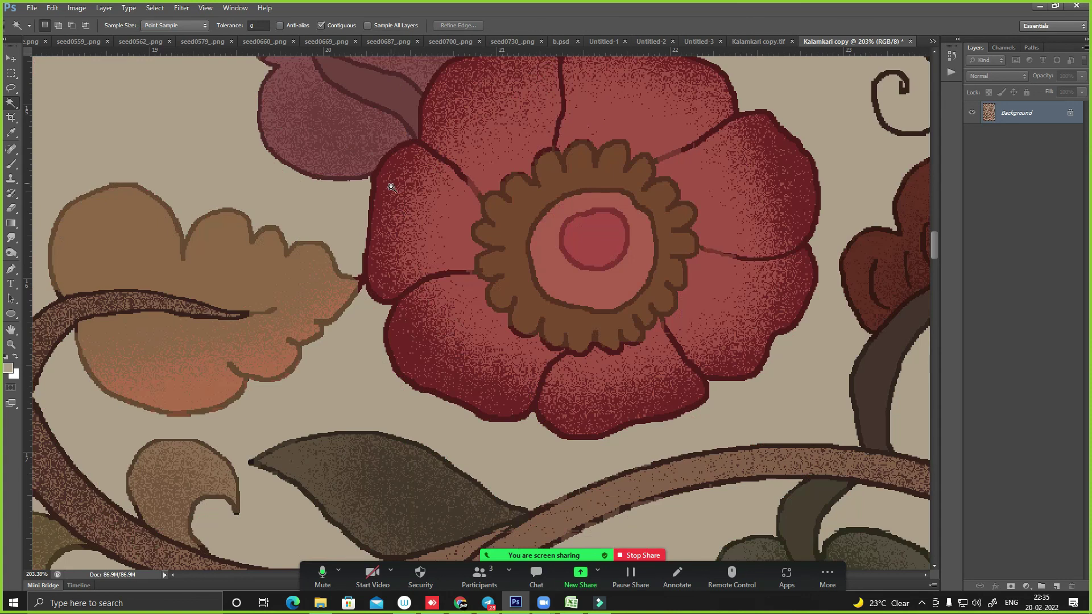
click(386, 187)
key(alt+s)
key(r)
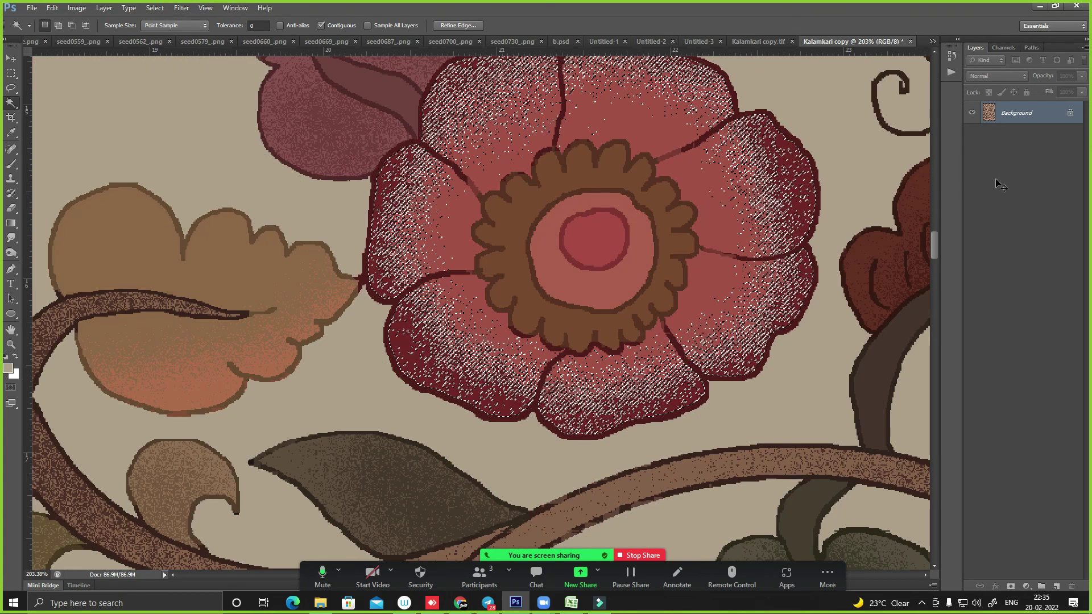
key(ctrl+j)
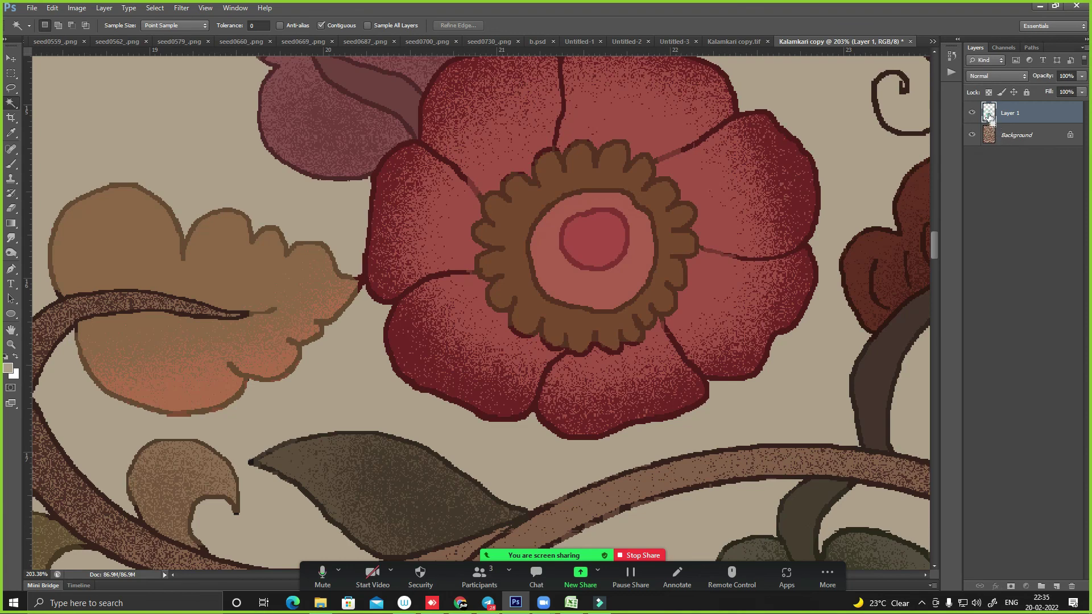
- Sample the flower's red as foreground colour and toggle layer visibility to compare
ctrl+click(989, 113)
click(1017, 135)
click(972, 112)
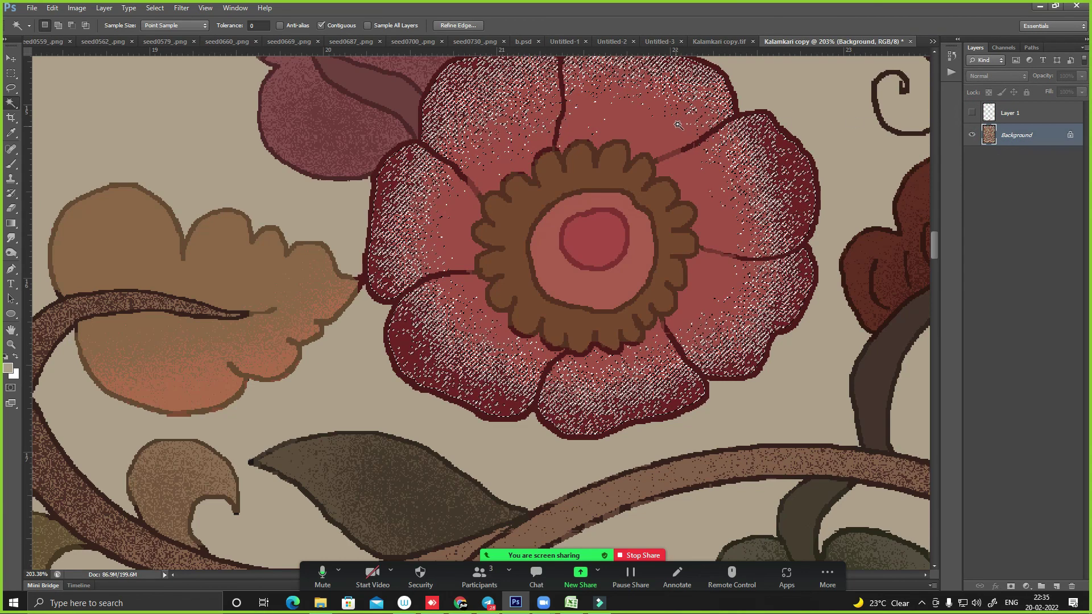
key(i)
click(668, 126)
key(ctrl+d)
click(970, 135)
click(972, 112)
click(972, 112)
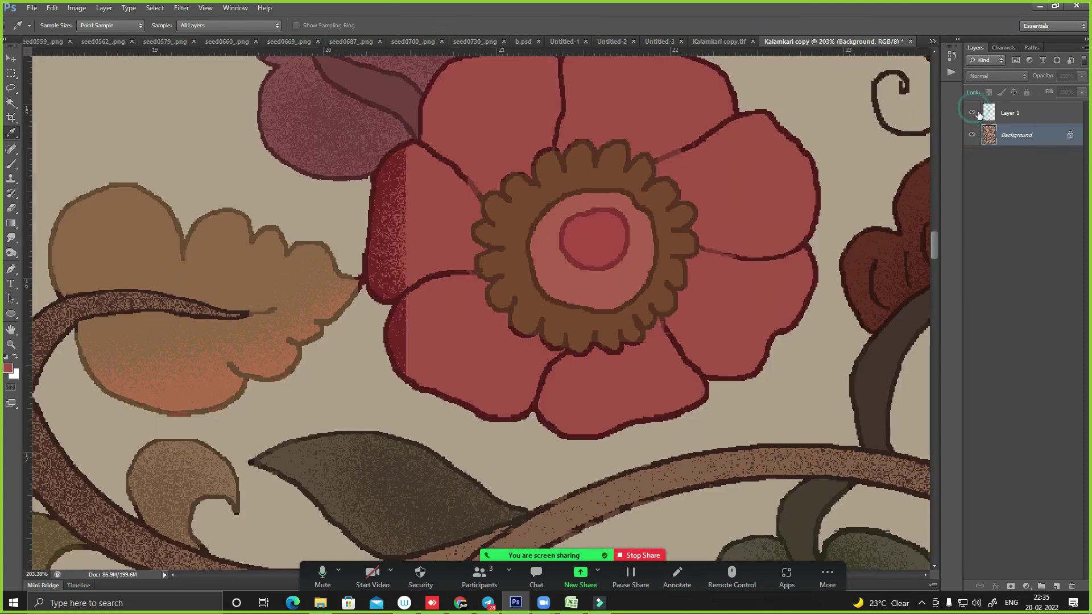
drag(992, 136, 881, 139)
- Reselect the red flowers by colour, grow the selection, and make Layer 1 active
key(w)
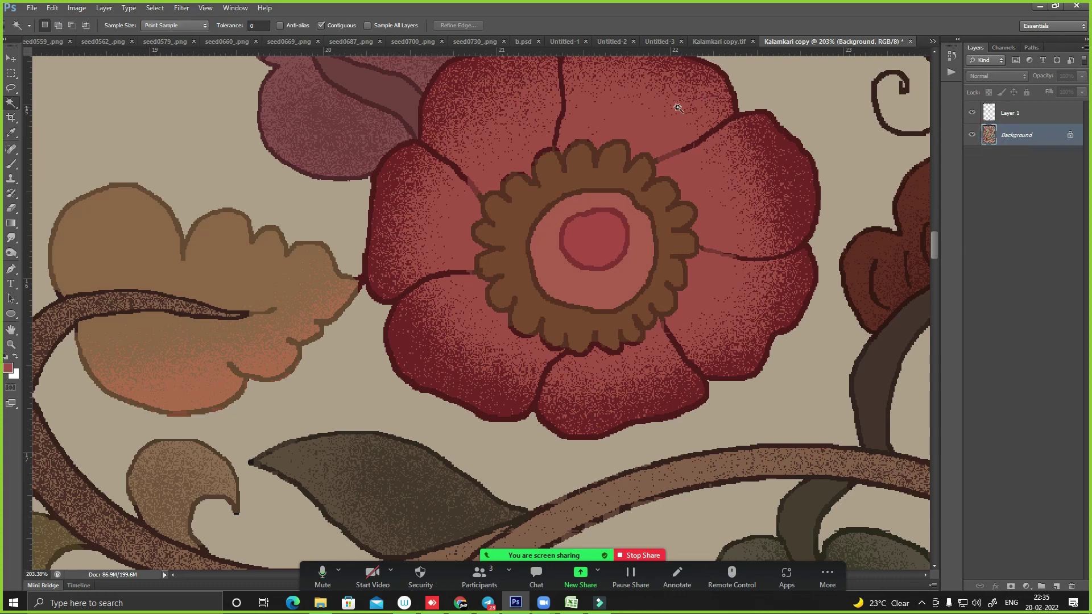
click(677, 112)
key(alt+s)
key(Escape)
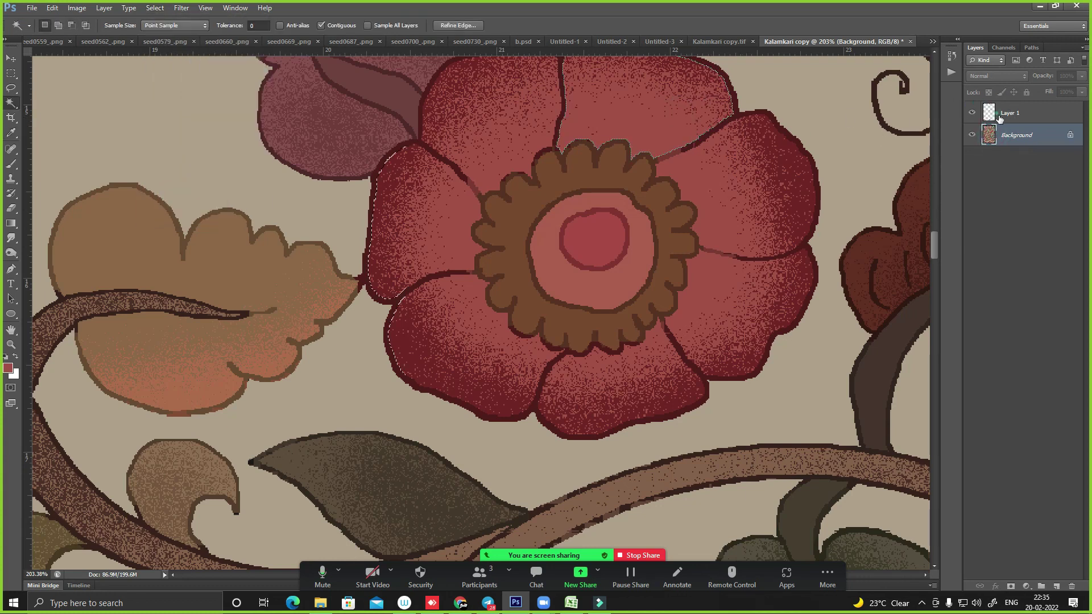
click(1010, 113)
- Apply a 3.0-pixel Gaussian Blur to the flowers and deselect
key(alt+t)
key(Down)
key(Down)
key(Down)
key(Down)
key(Down)
key(Down)
key(Down)
key(Right)
key(Down)
key(Down)
key(Down)
key(Down)
key(Down)
key(Down)
key(Down)
key(Down)
key(Down)
key(Down)
key(Up)
key(Up)
key(Up)
key(Up)
key(Up)
key(Up)
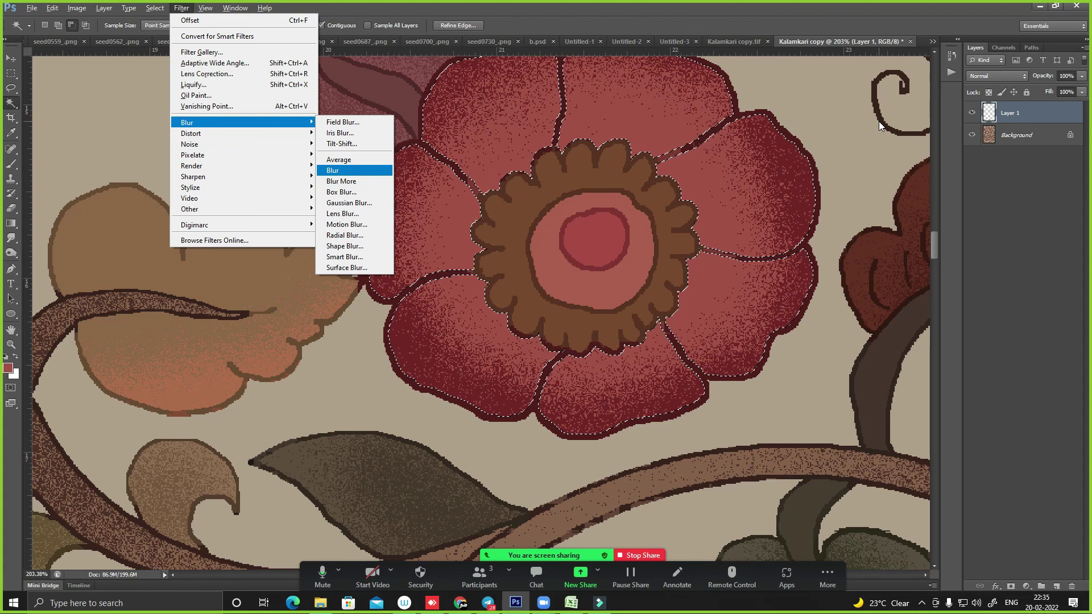
key(Down)
key(Down)
key(Down)
key(Down)
key(Down)
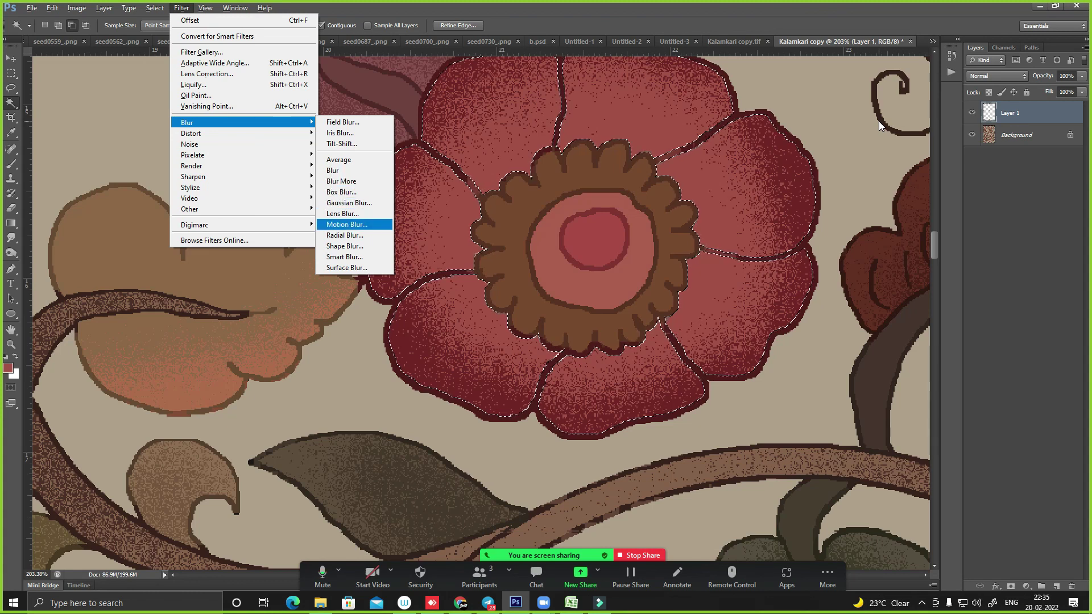
key(Up)
key(Up)
key(Return)
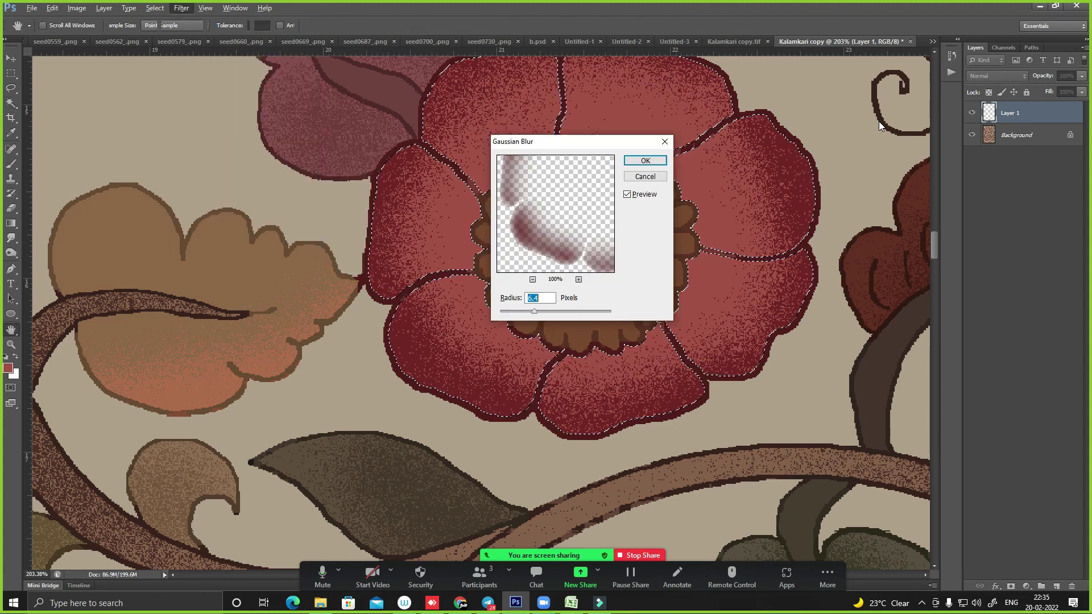
drag(529, 67, 716, 148)
drag(726, 318, 715, 320)
click(842, 167)
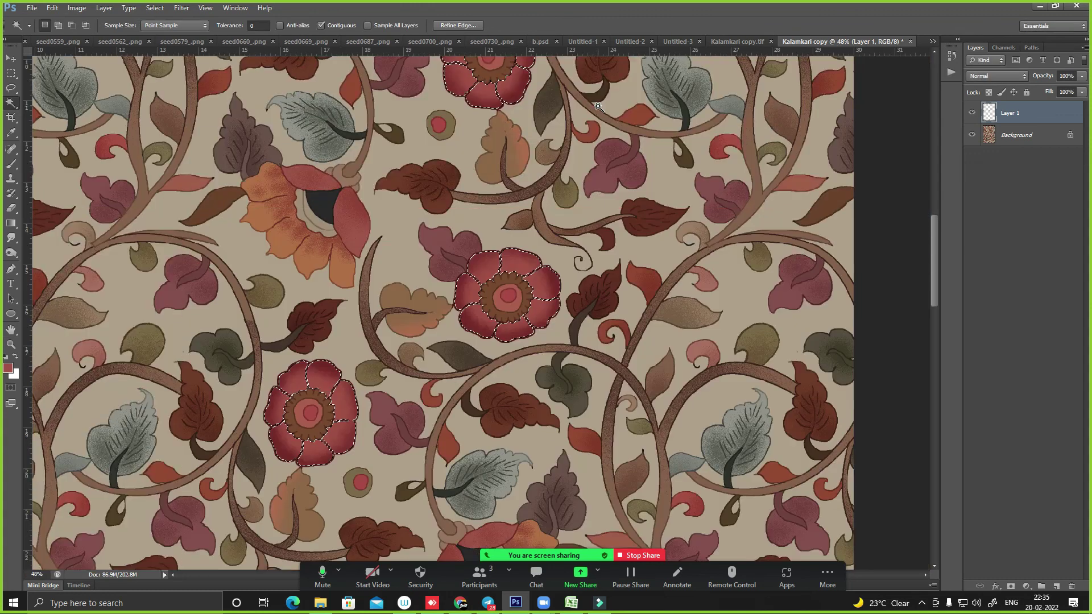
key(ctrl+d)
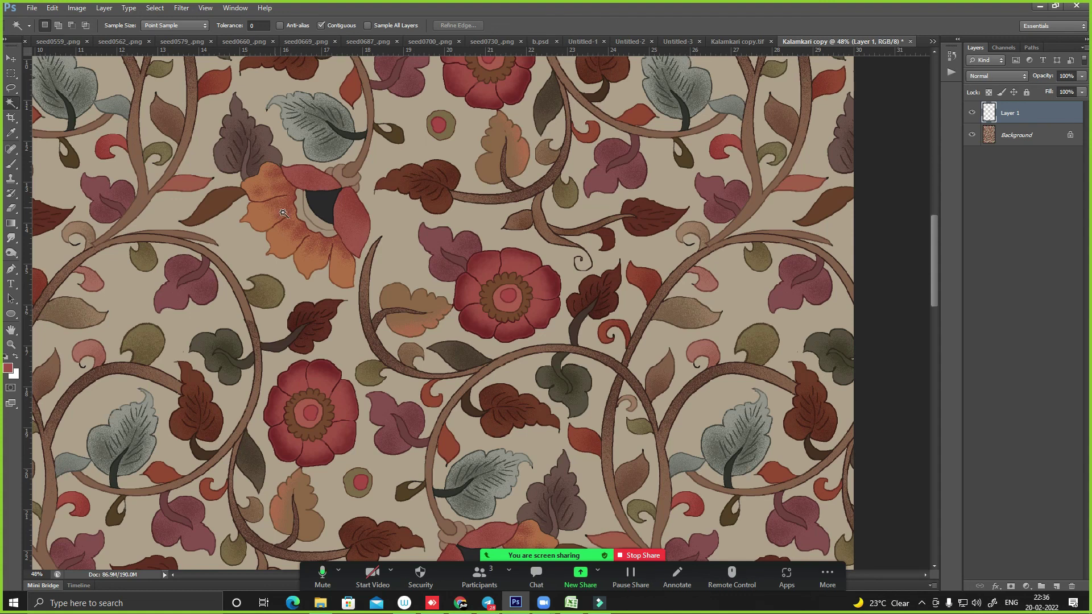
- Toggle Layer 1 and Background visibility to compare the blur, then reselect the red flowers
click(973, 113)
click(972, 113)
click(996, 136)
click(972, 135)
click(972, 135)
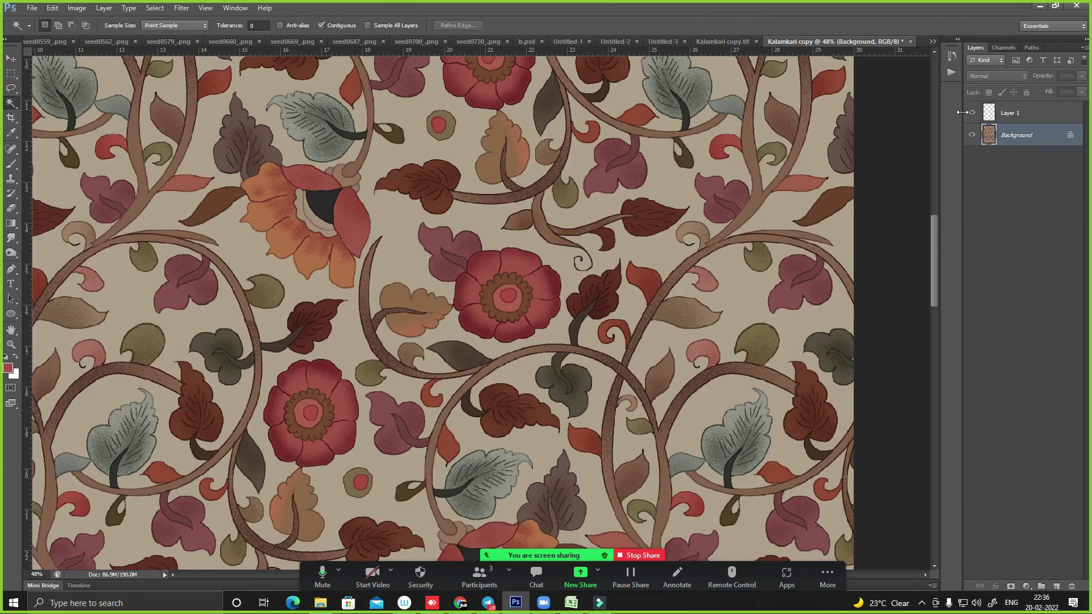
click(972, 112)
ctrl+click(989, 112)
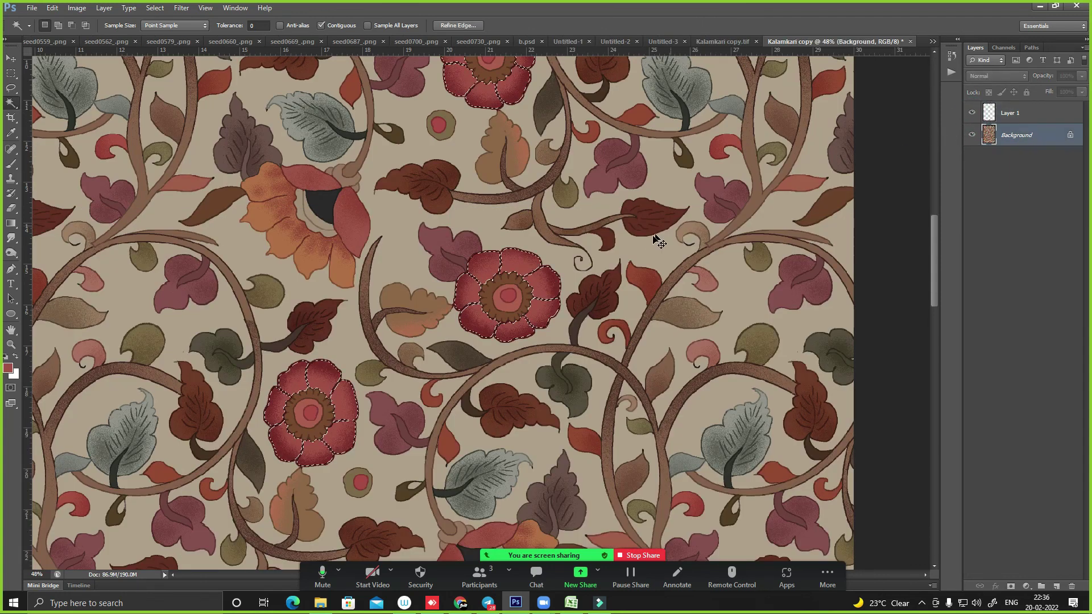
key(ctrl+d)
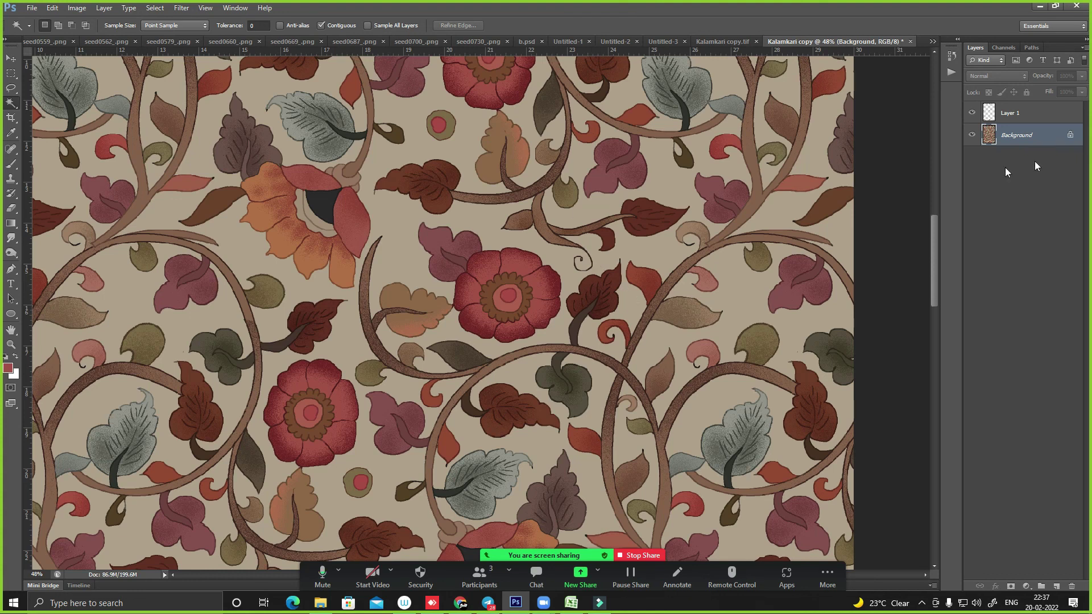
- Delete blurred Layer 1, then trial and cancel a Replace Color hue shift on the brown leaves
click(1007, 113)
key(Delete)
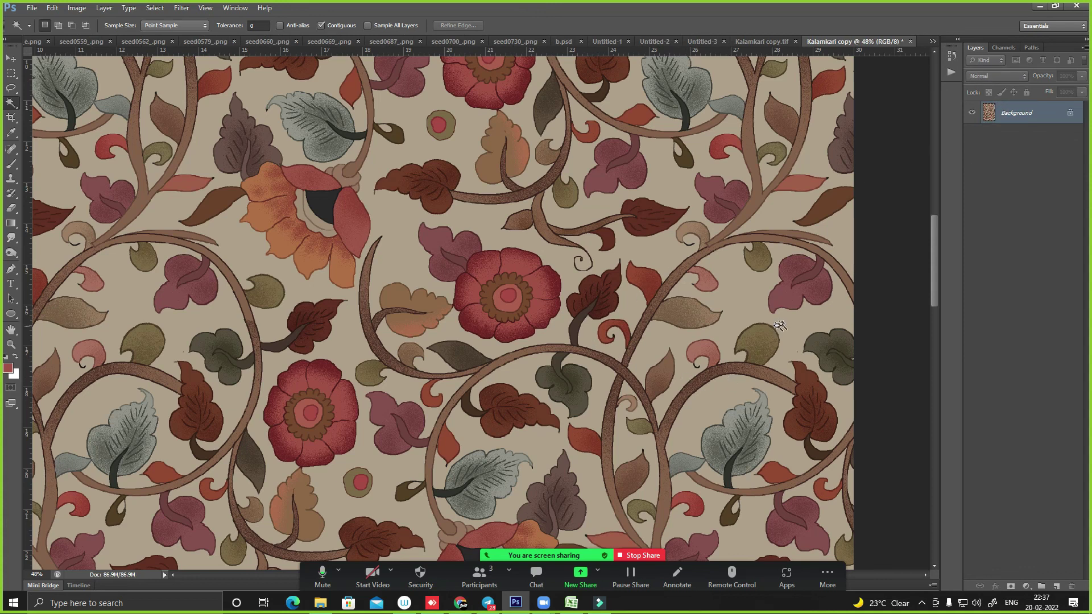
key(alt+i)
key(a)
key(r)
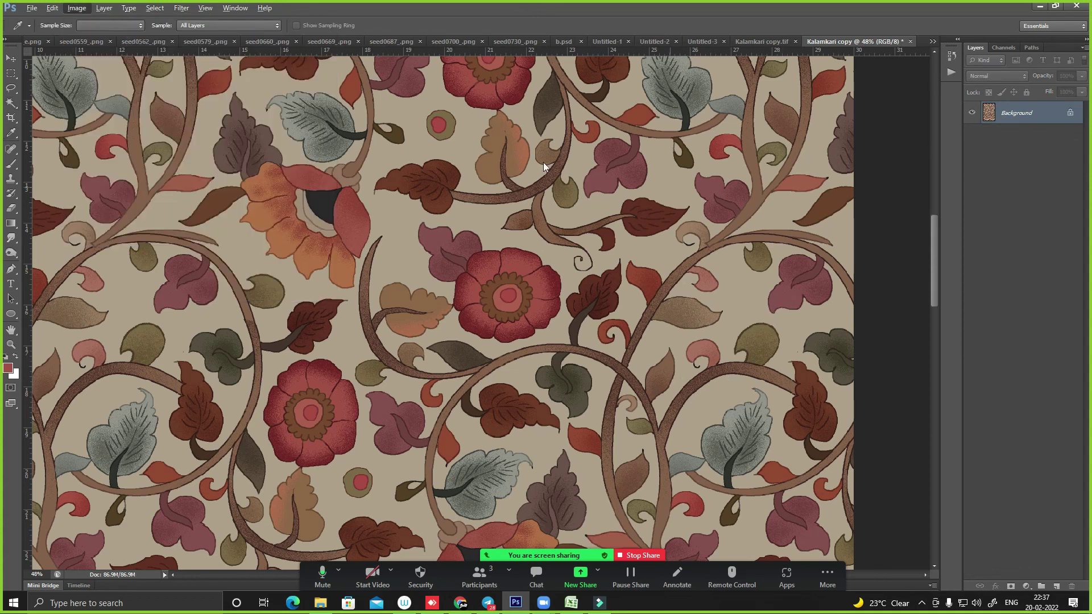
click(505, 157)
mouse_move(870, 444)
mouse_down()
mouse_move(903, 447)
mouse_move(848, 445)
mouse_up()
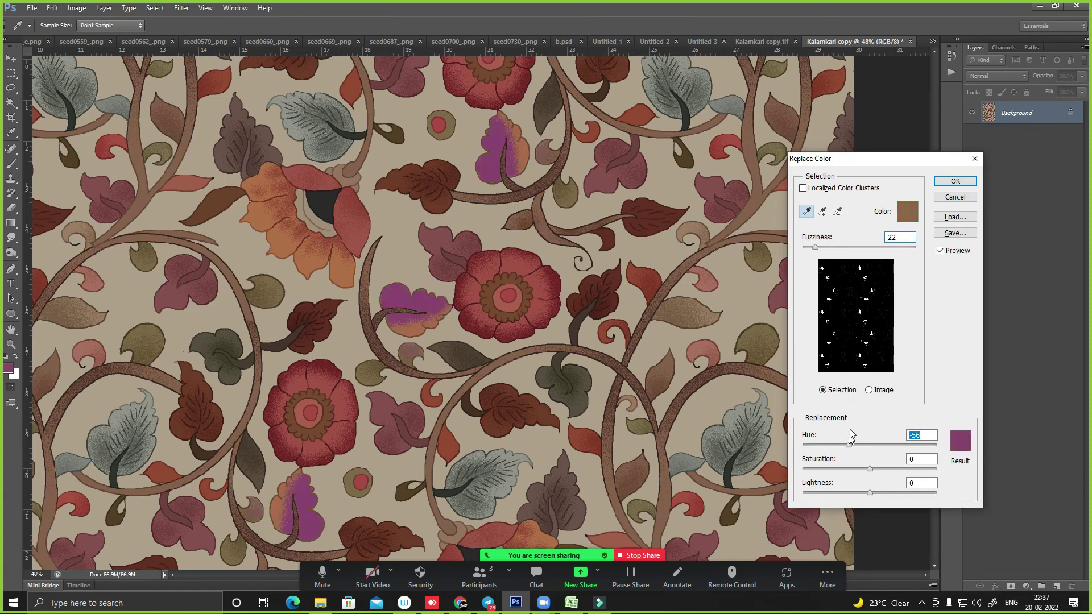
key(Escape)
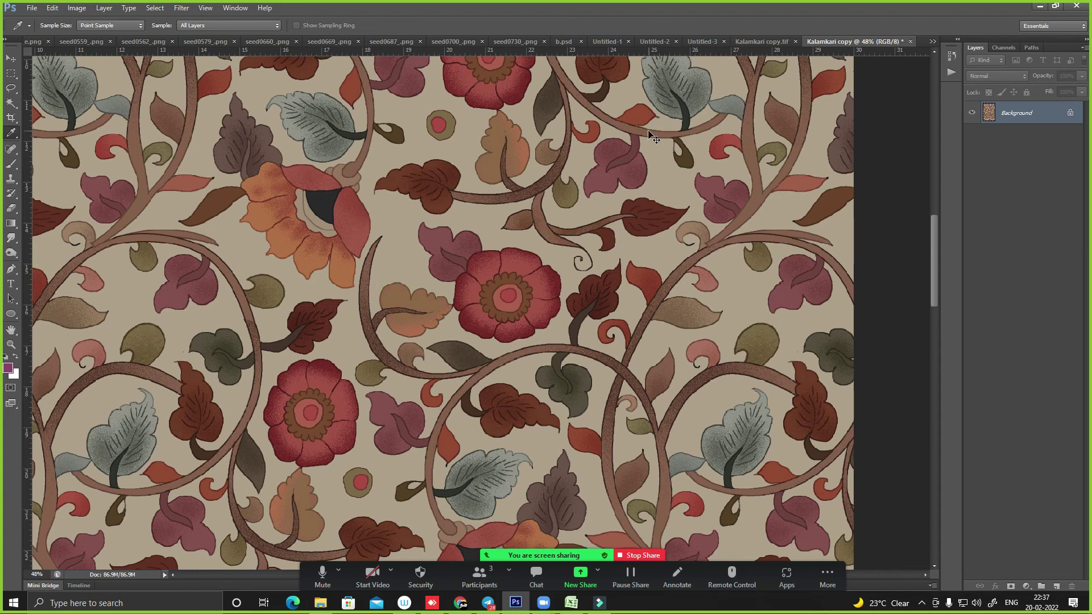
key(ctrl+minus)
key(ctrl+minus)
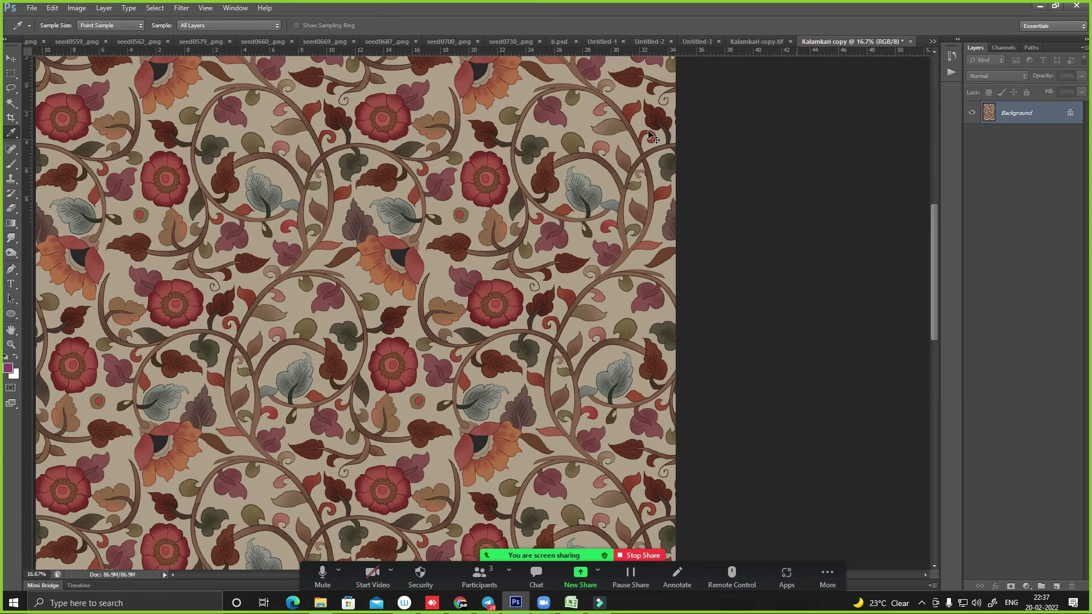
key(ctrl+minus)
key(ctrl+minus)
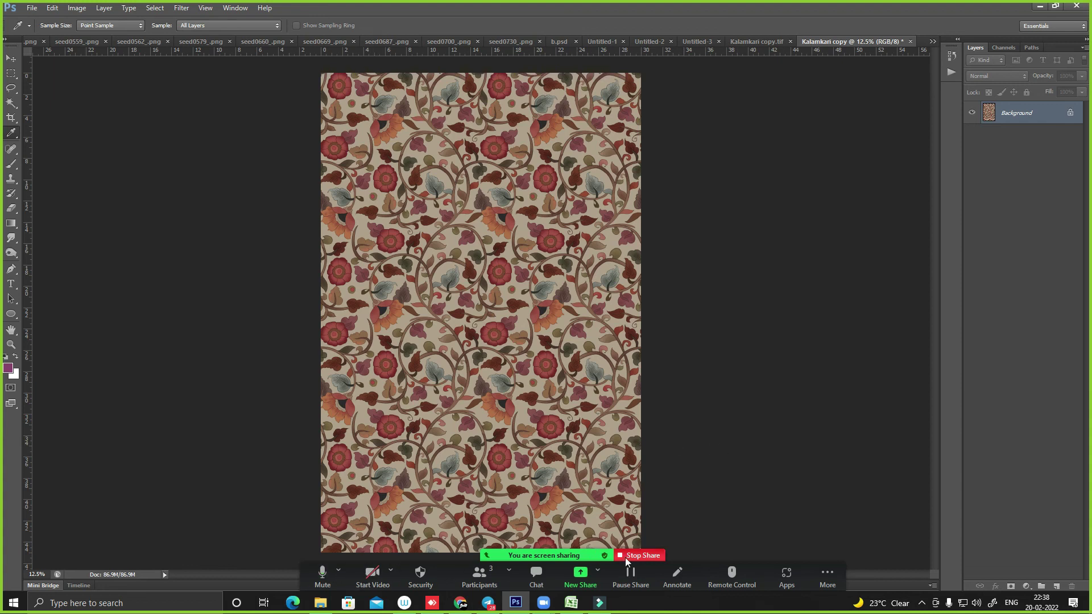
- Stop the screen share and end the Zoom meeting for all
click(640, 555)
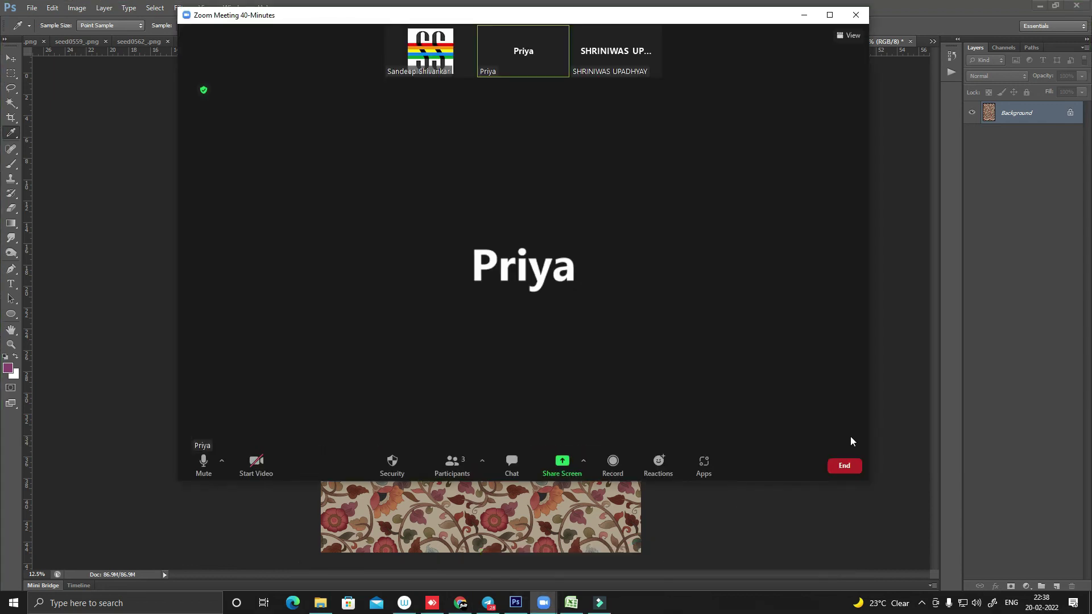
click(845, 467)
click(813, 411)
- Open the screen recorder controls from its tray icon
click(922, 604)
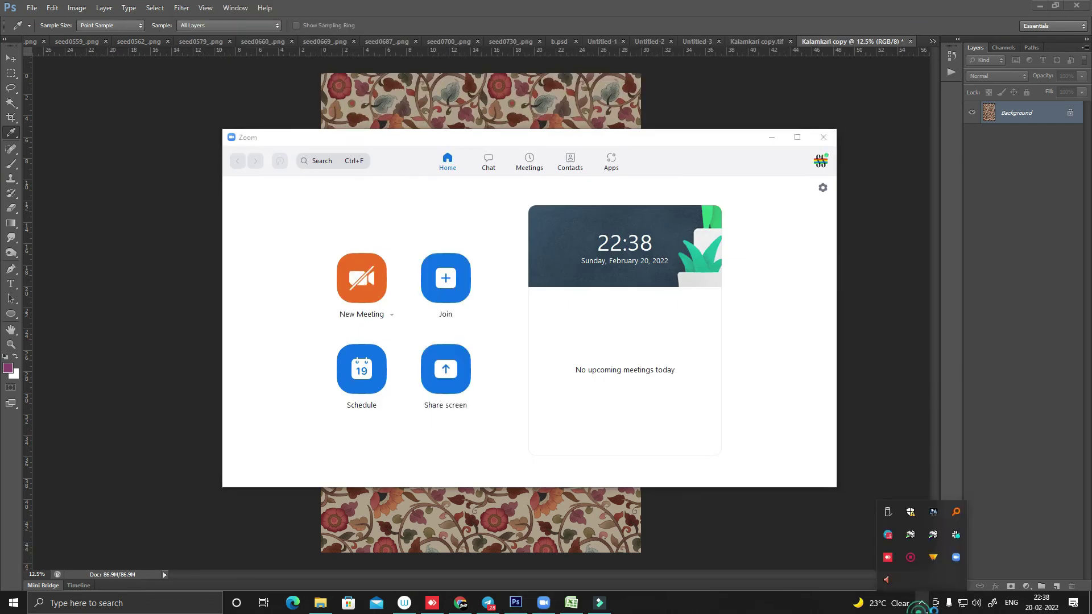
right_click(911, 556)
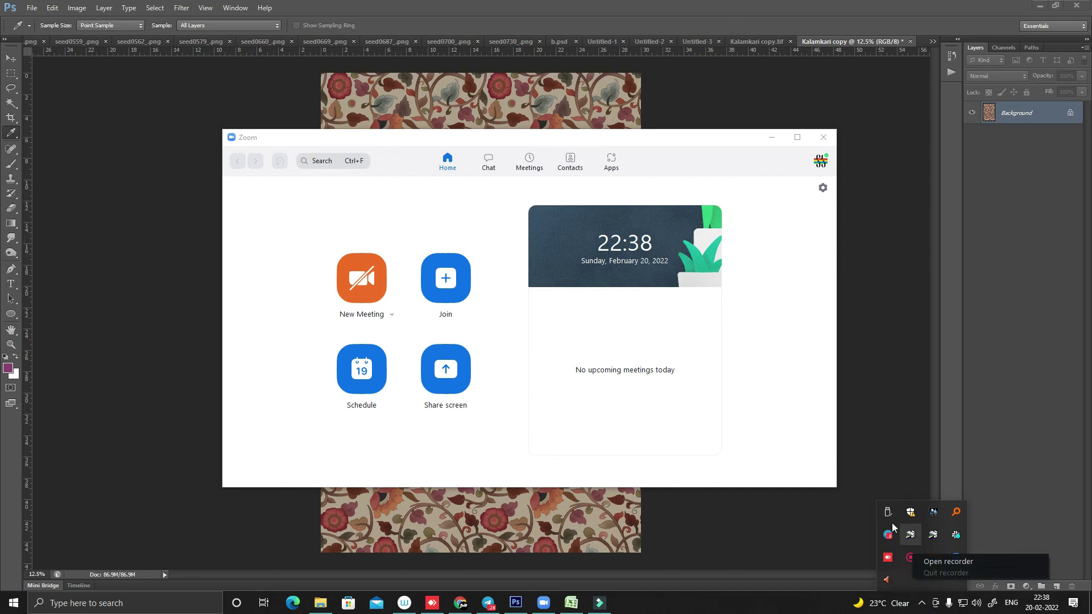
click(944, 562)
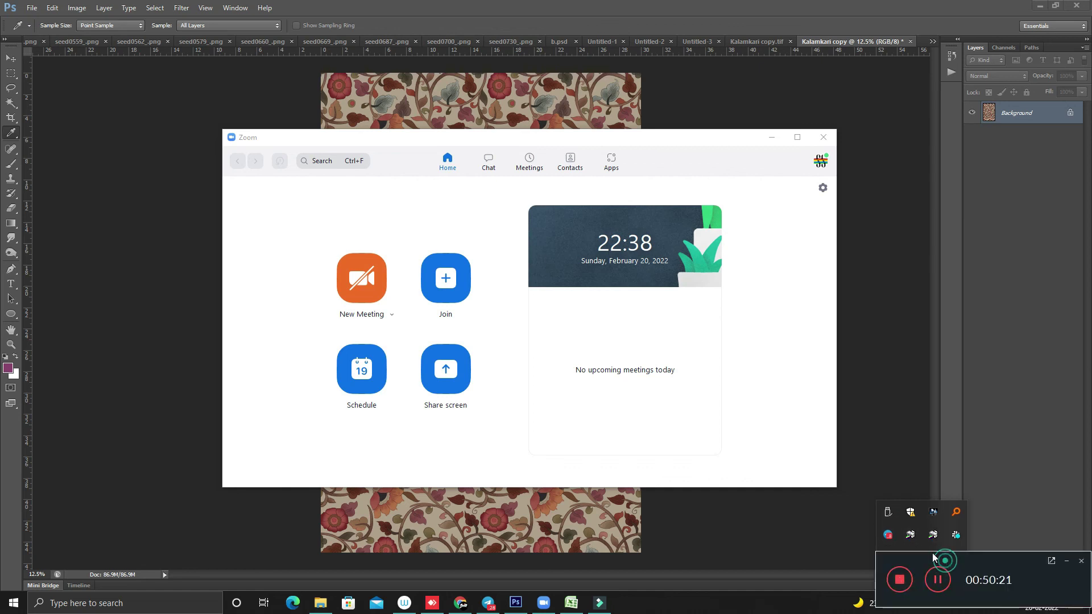